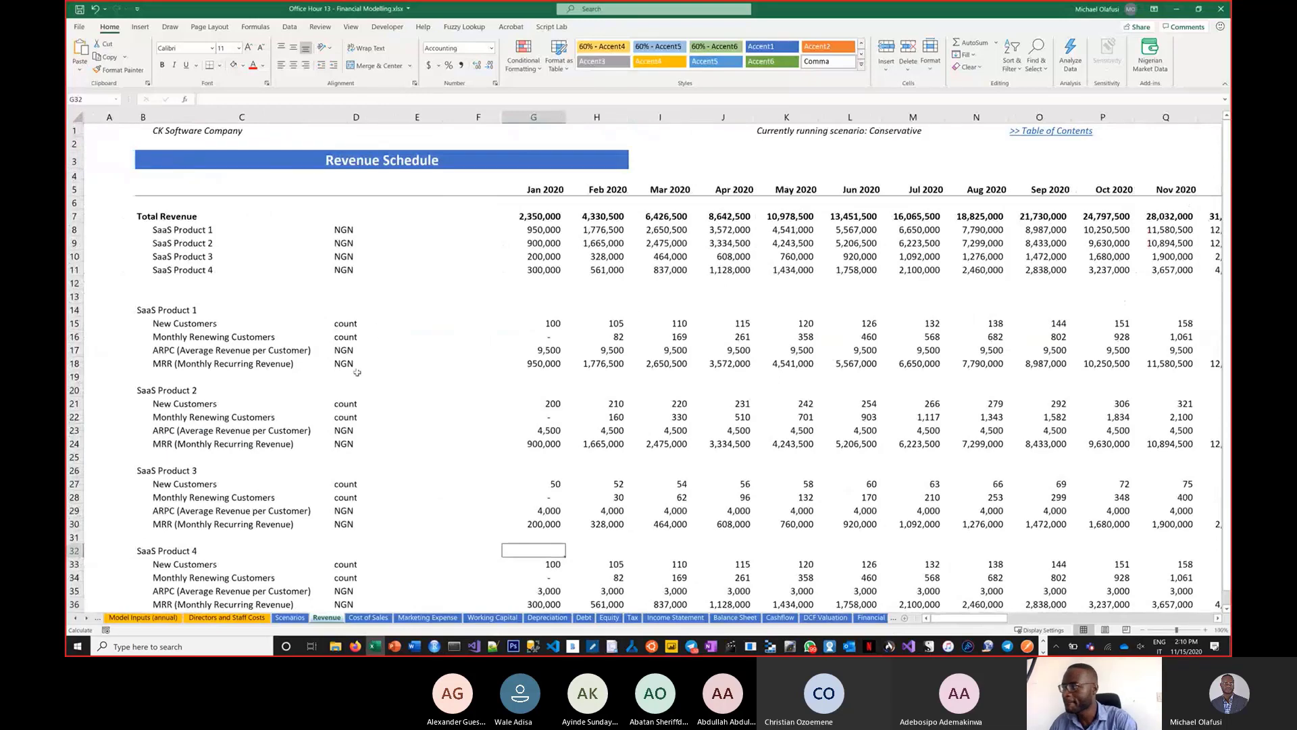
- Open the Summary sheet and review the yearly income statement, balance sheet and cashflow figures
left_click(76, 618)
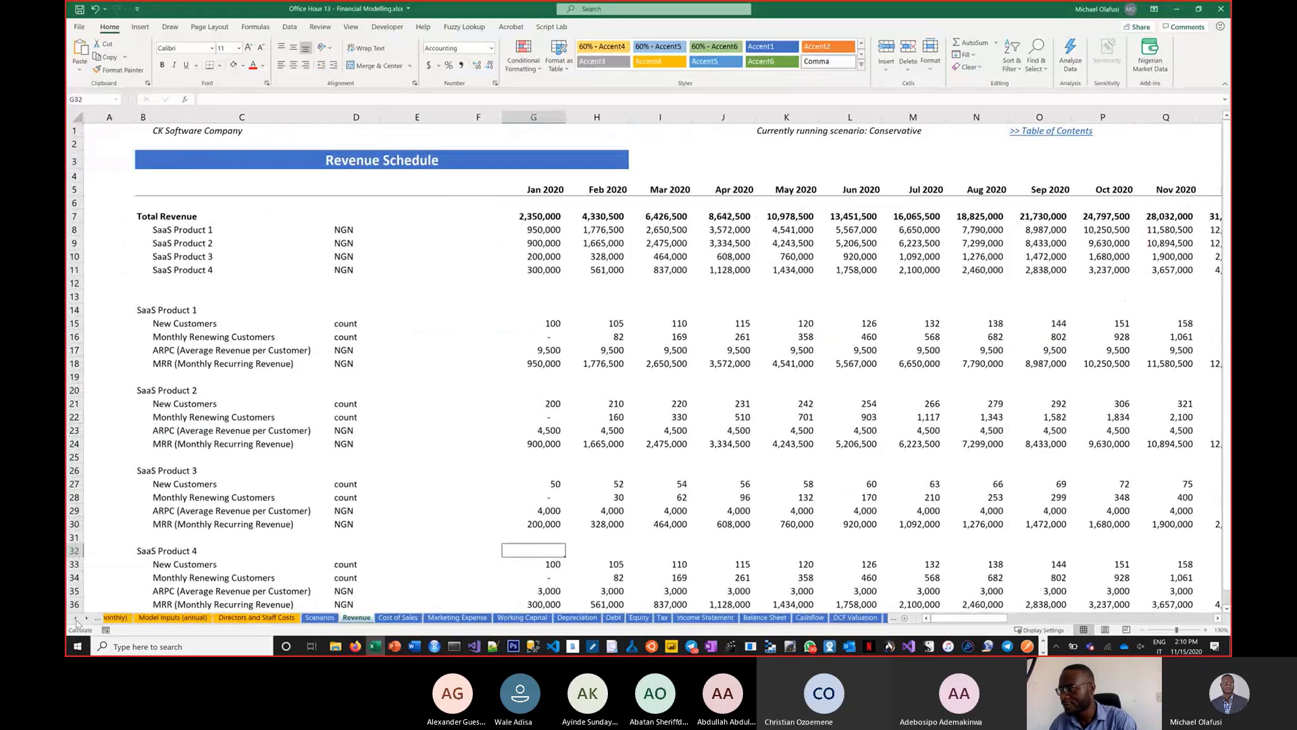
left_click(76, 618)
left_click(75, 618)
left_click(122, 618)
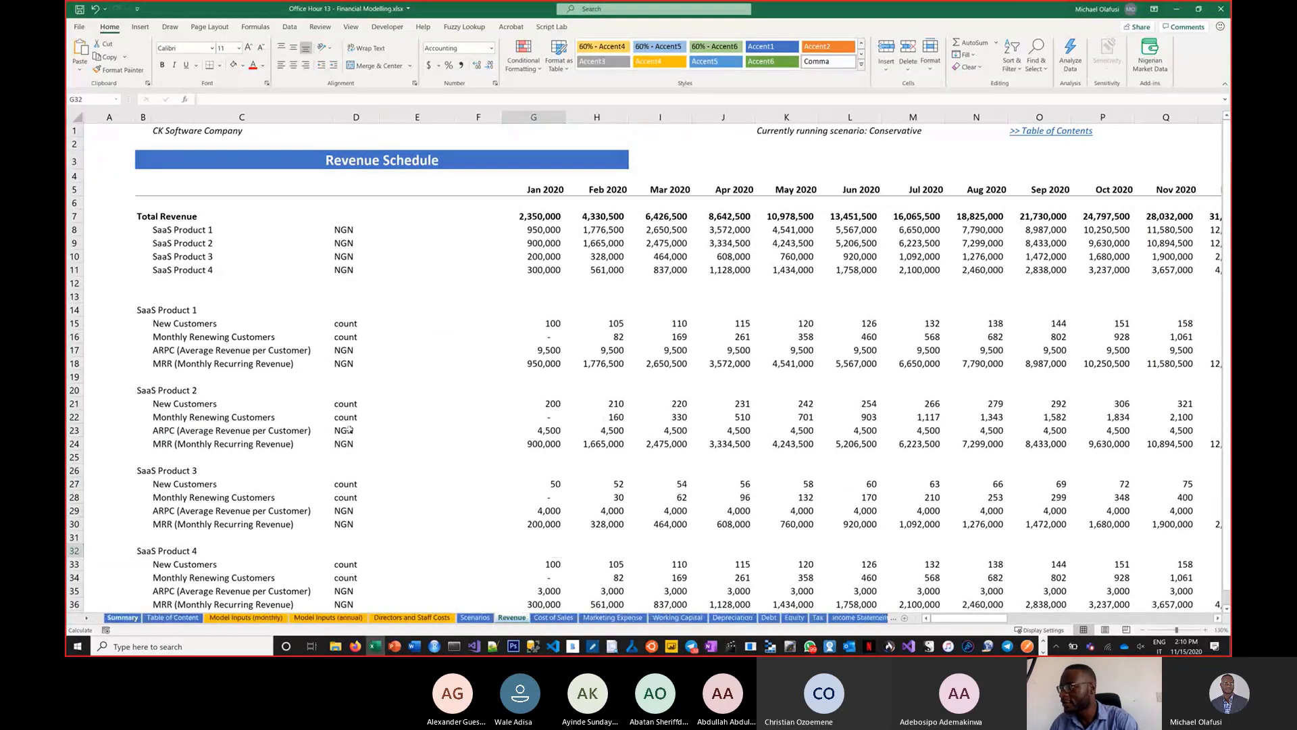
left_click(508, 405)
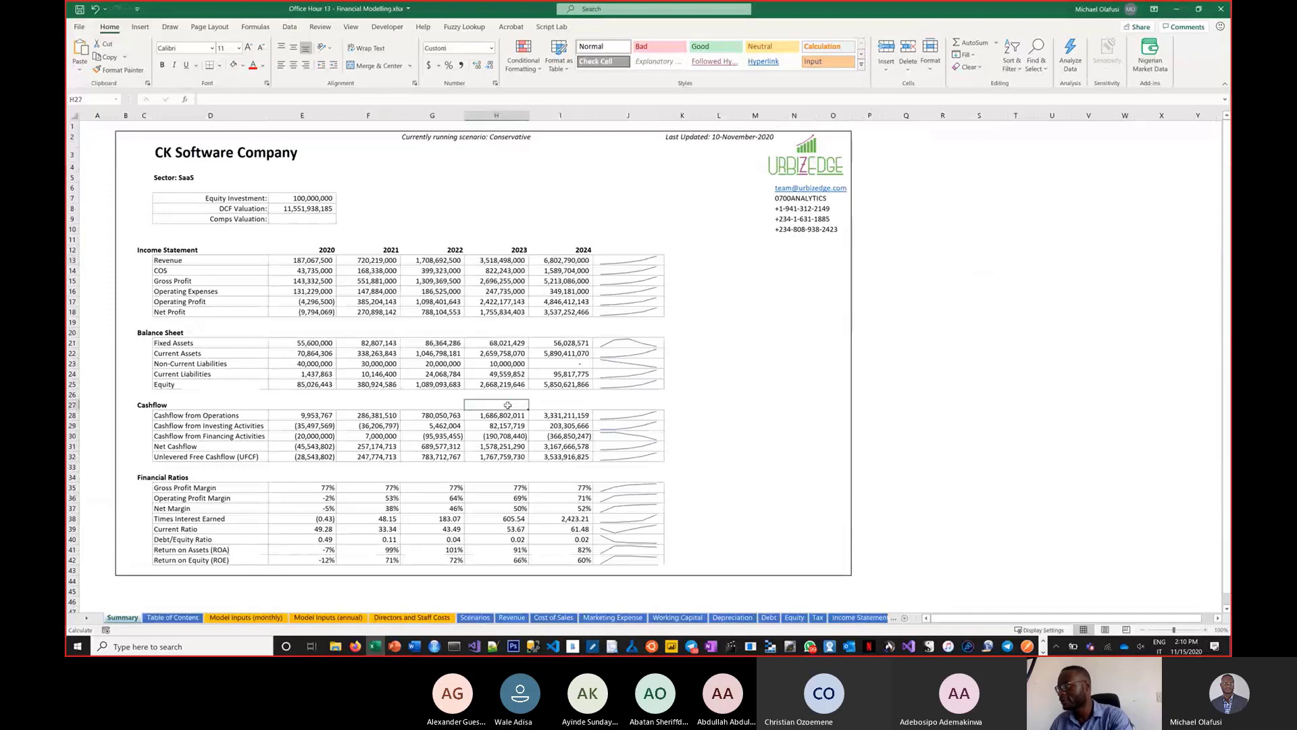
scroll(508, 406, "up", 1)
scroll(507, 404, "up", 1)
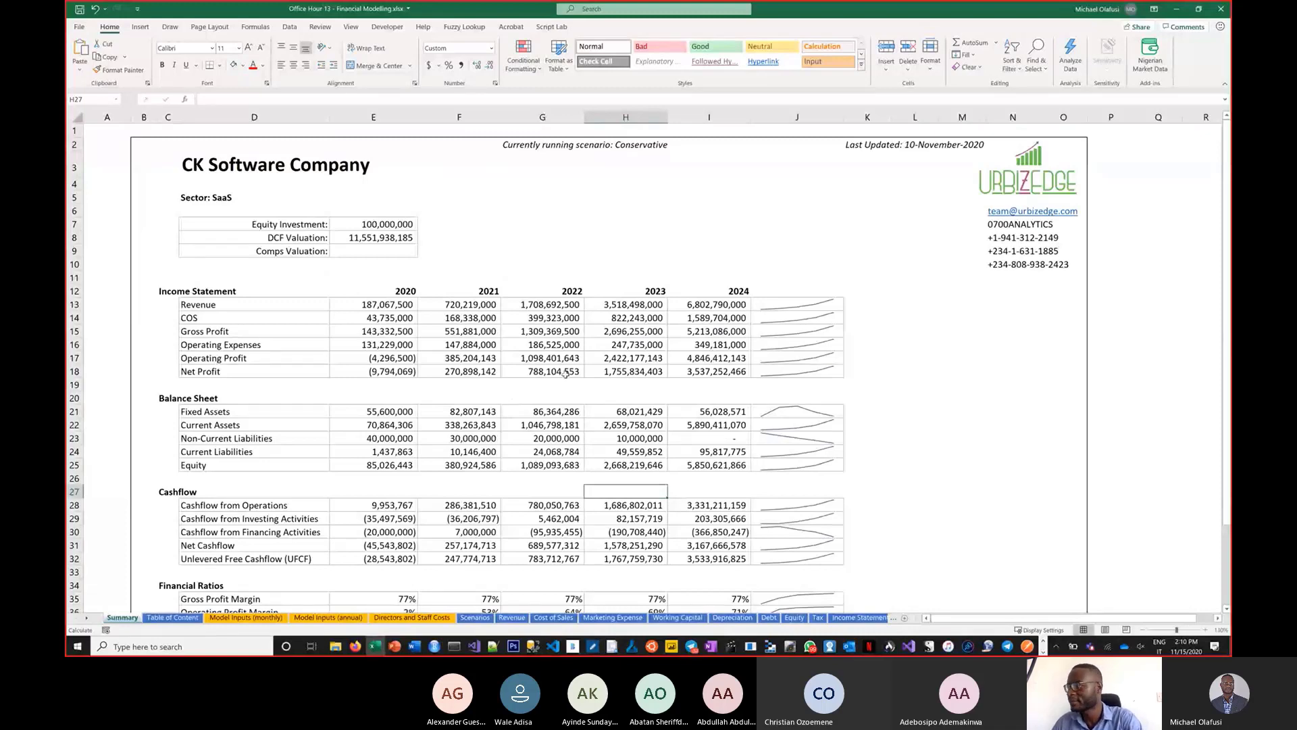
- Open the Model Inputs (monthly) sheet and view the unit economics block and the note on cost of revenue per active customer
left_click(230, 619)
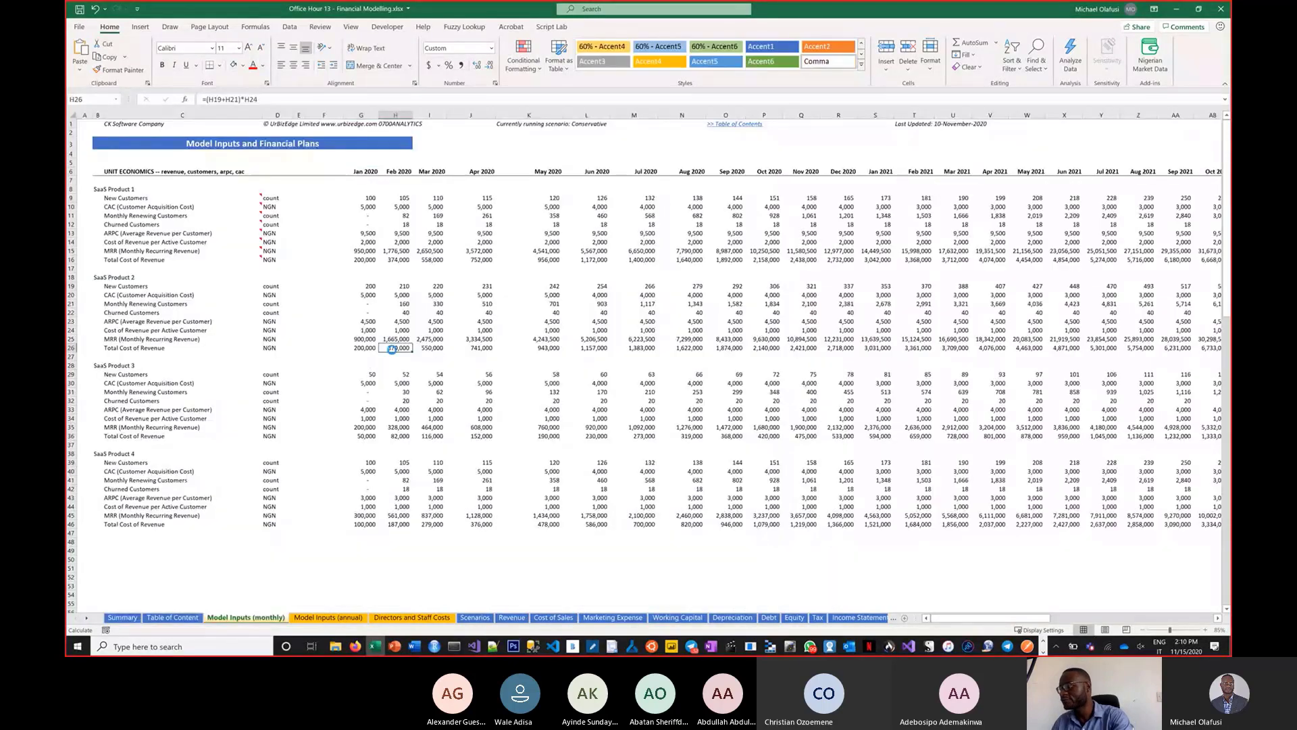
scroll(391, 348, "up", 1)
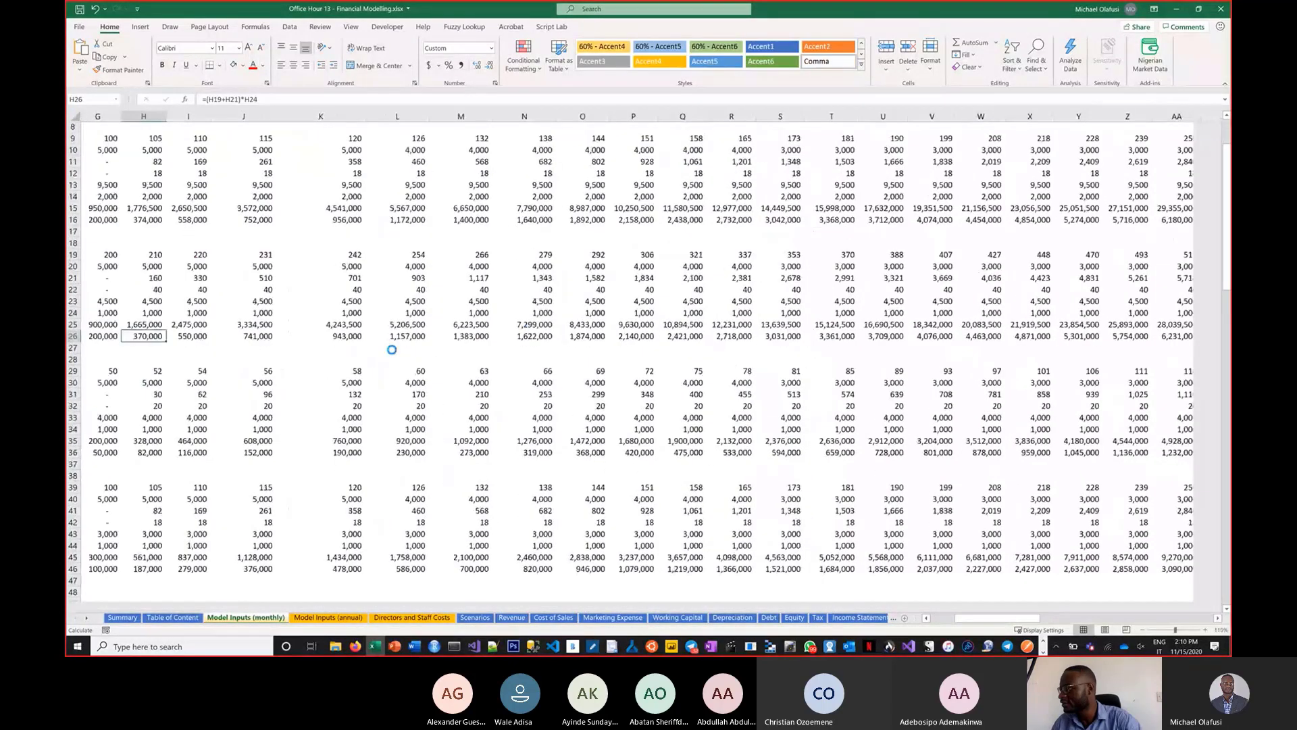
scroll(392, 348, "up", 2)
scroll(363, 339, "up", 2)
scroll(363, 340, "left", 3)
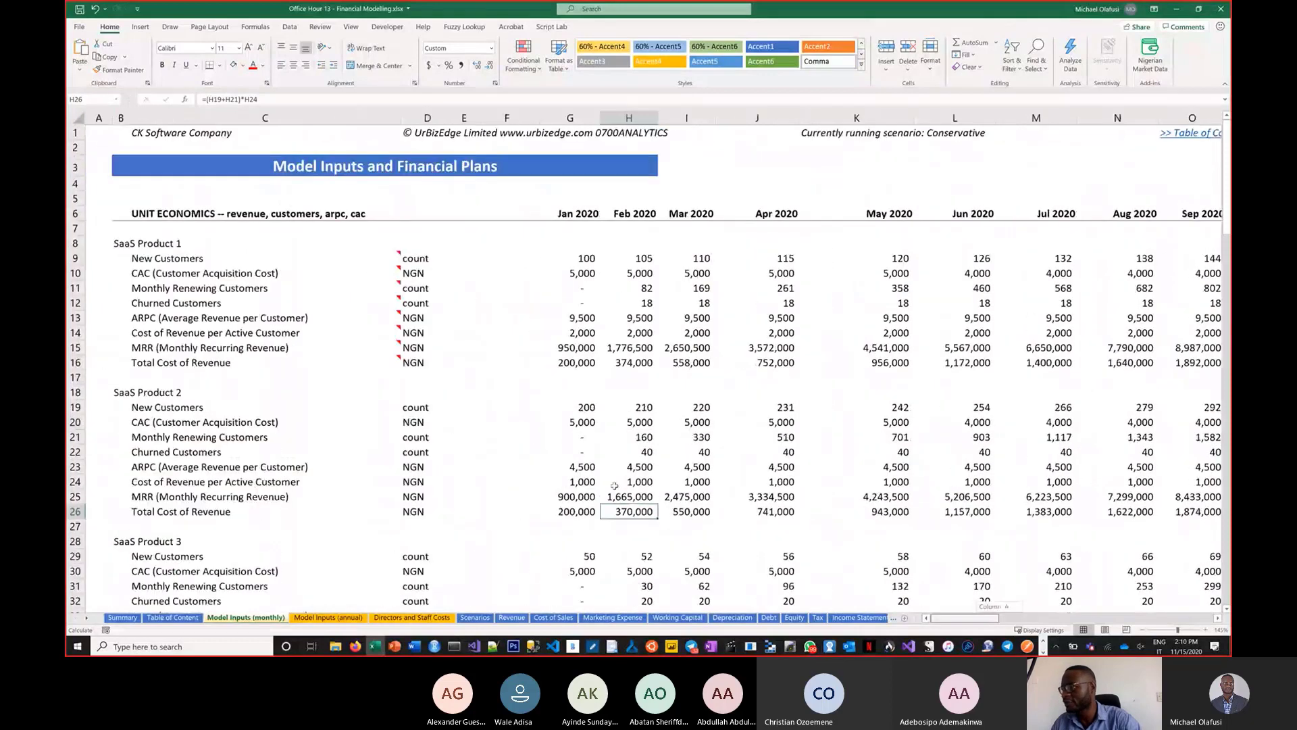
mouse_move(363, 340)
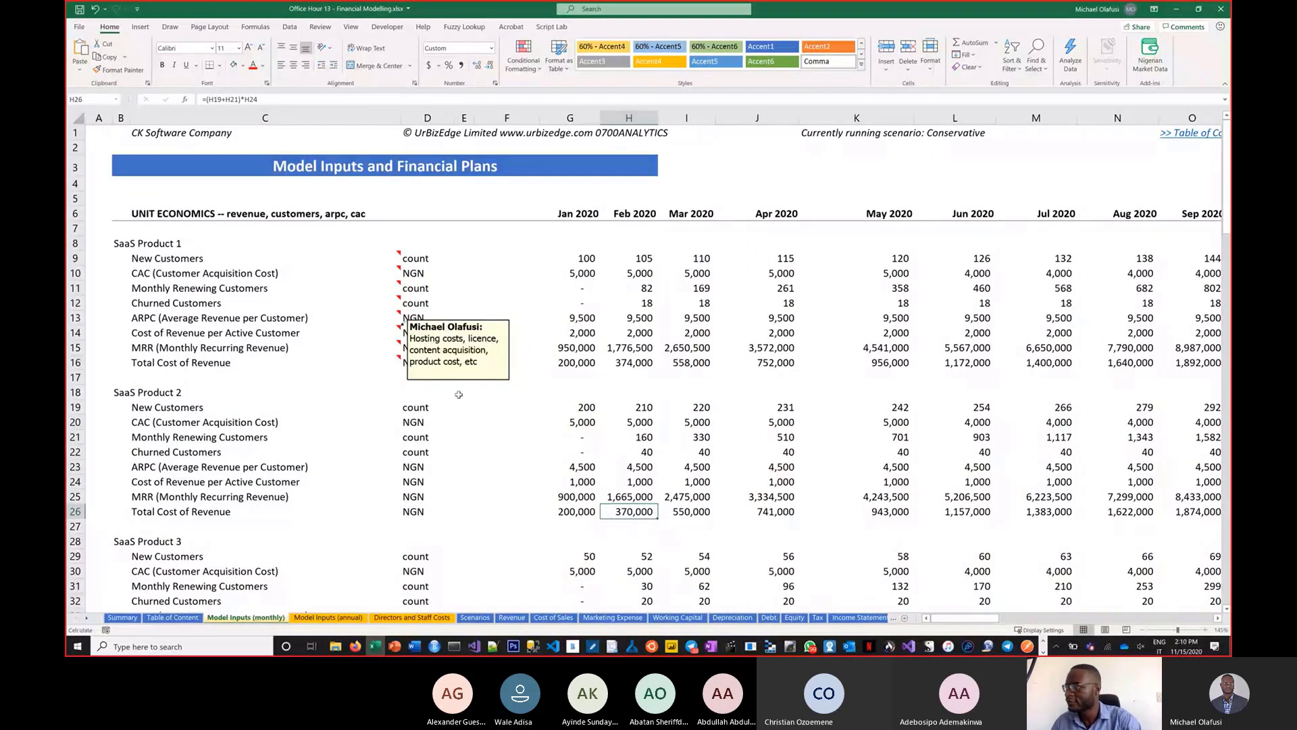
- Highlight SaaS Product 1's January and February 2020 figures, then the SaaS Product 1 and SaaS Product 2 heading rows
left_click_drag(575, 217, 598, 363)
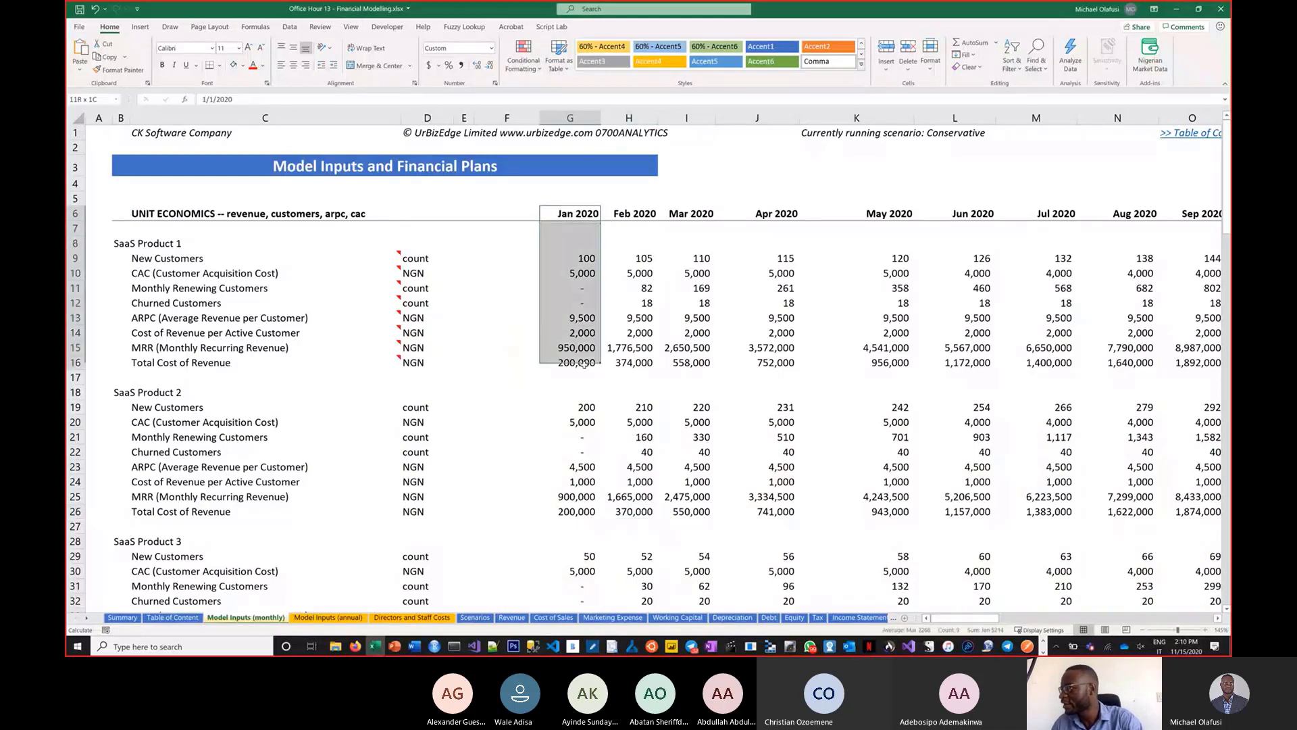
left_click_drag(644, 212, 640, 362)
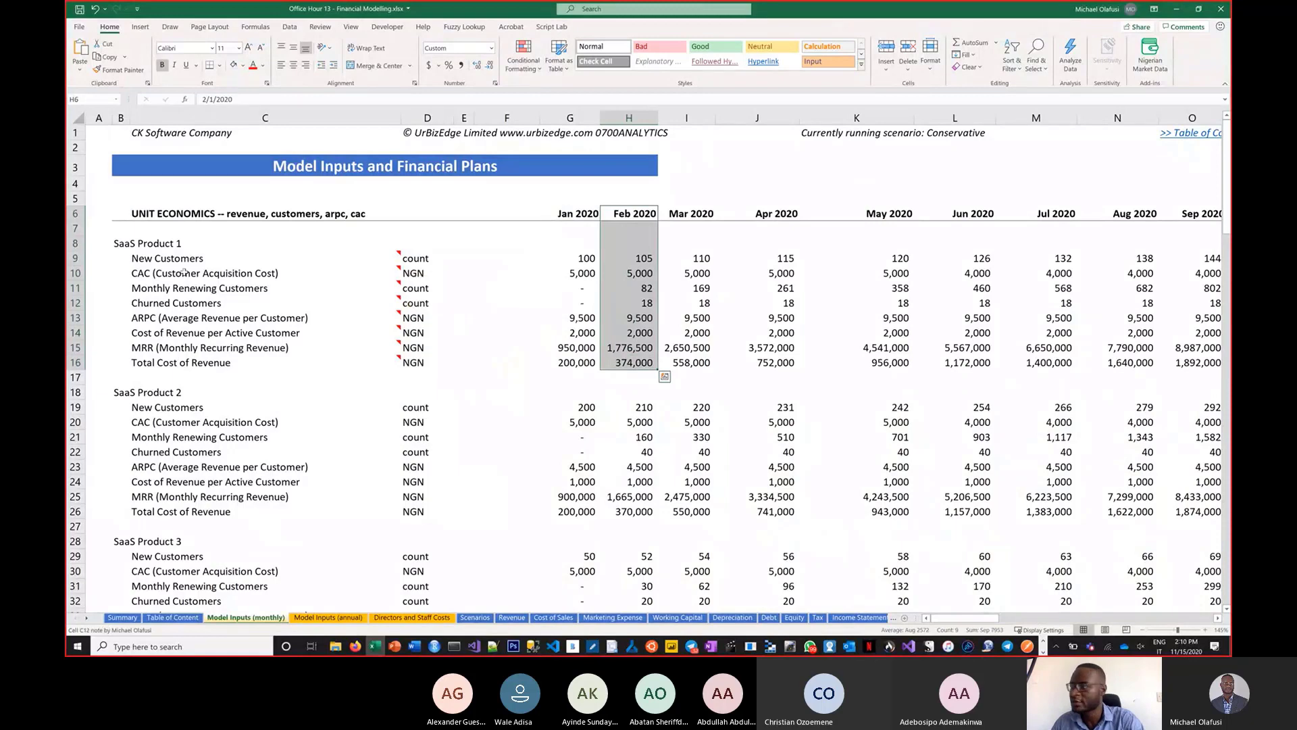
left_click(76, 244)
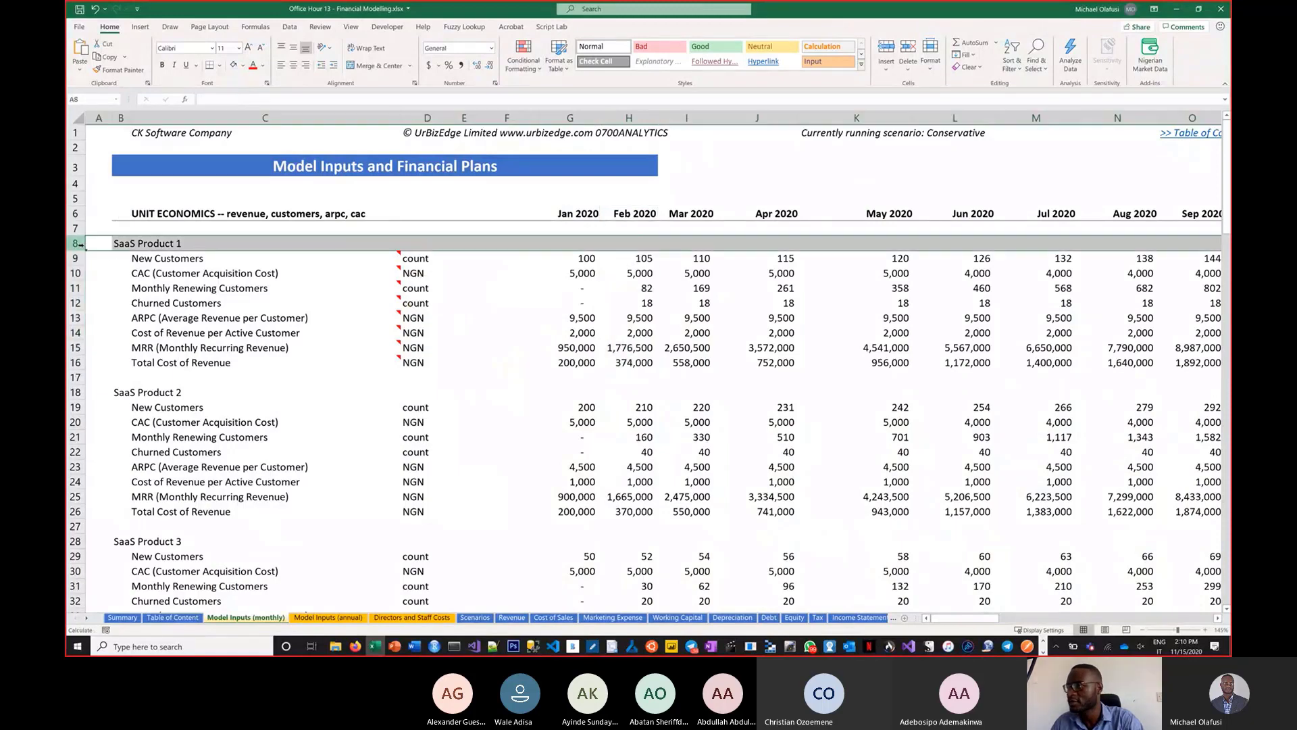
left_click(76, 392)
- Examine SaaS Product 1's input lines by highlighting the New Customers, CAC and ARPC entries
left_click_drag(149, 263, 783, 261)
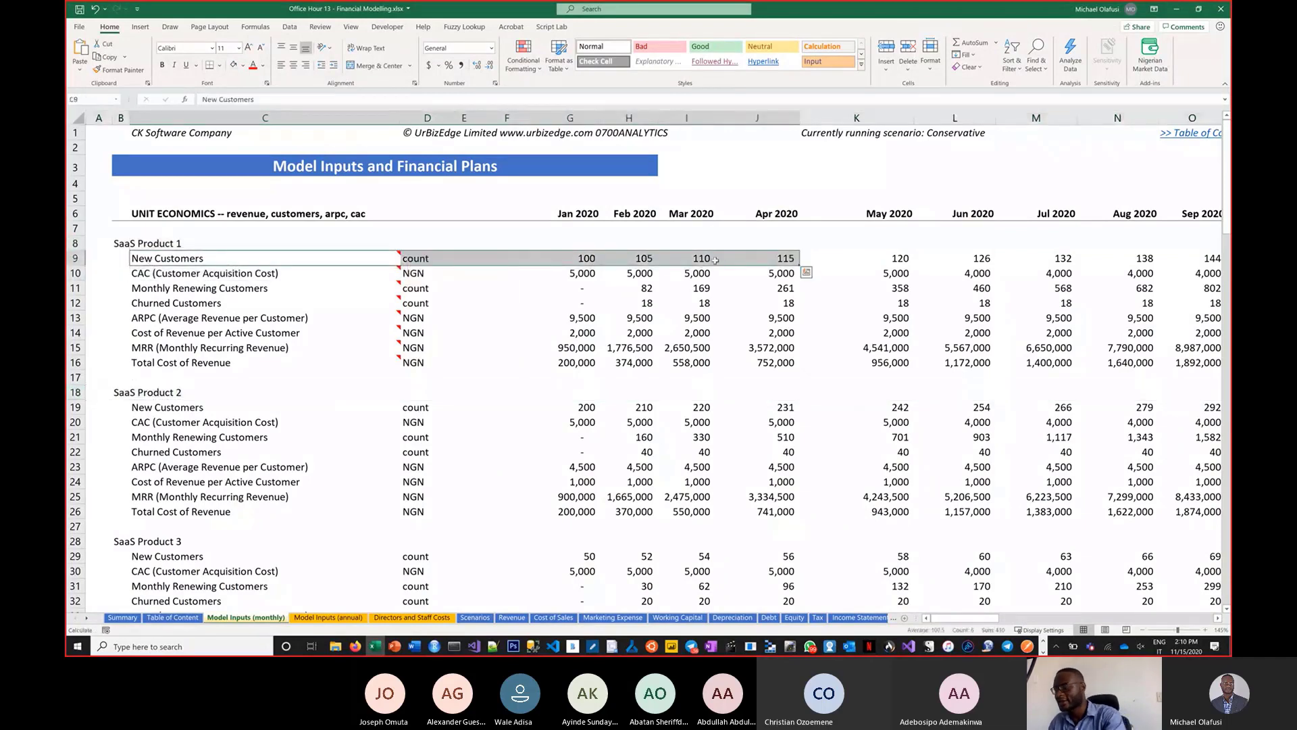
scroll(585, 308, "up", 3, "ctrl")
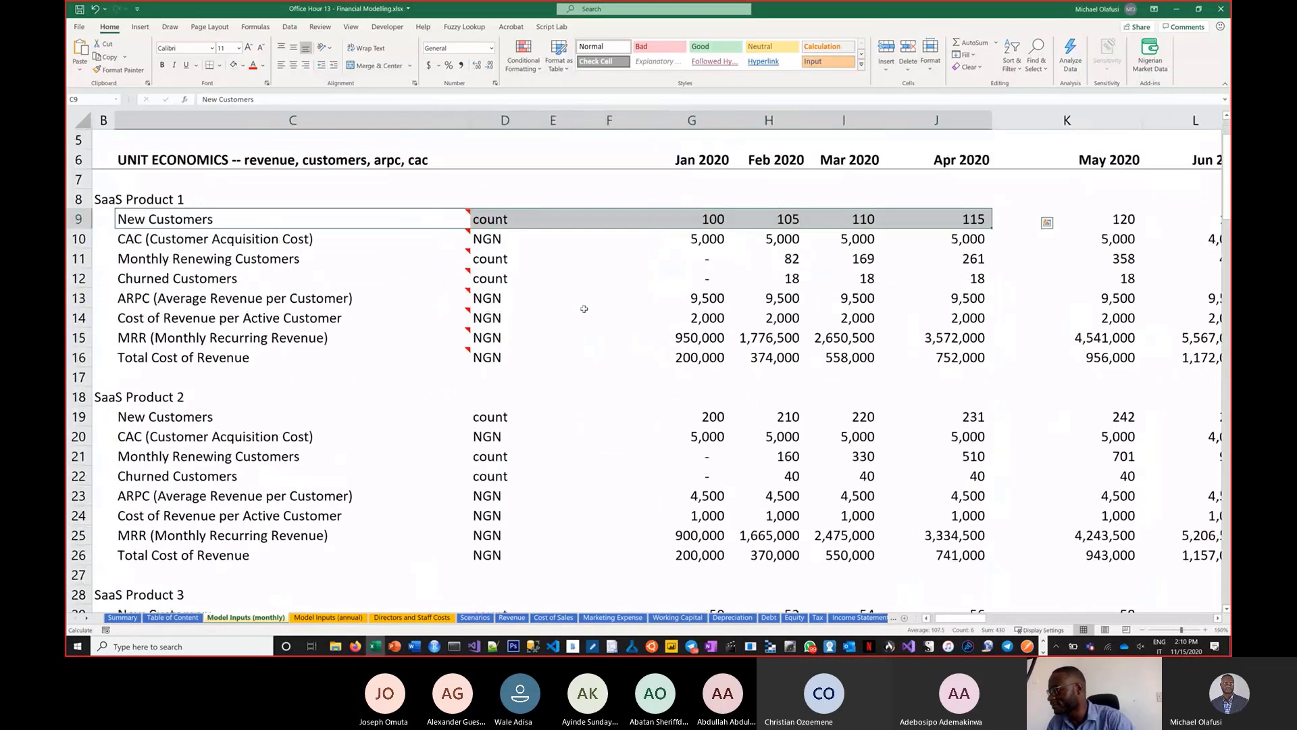
scroll(585, 308, "up", 1, "ctrl")
left_click_drag(951, 619, 937, 620)
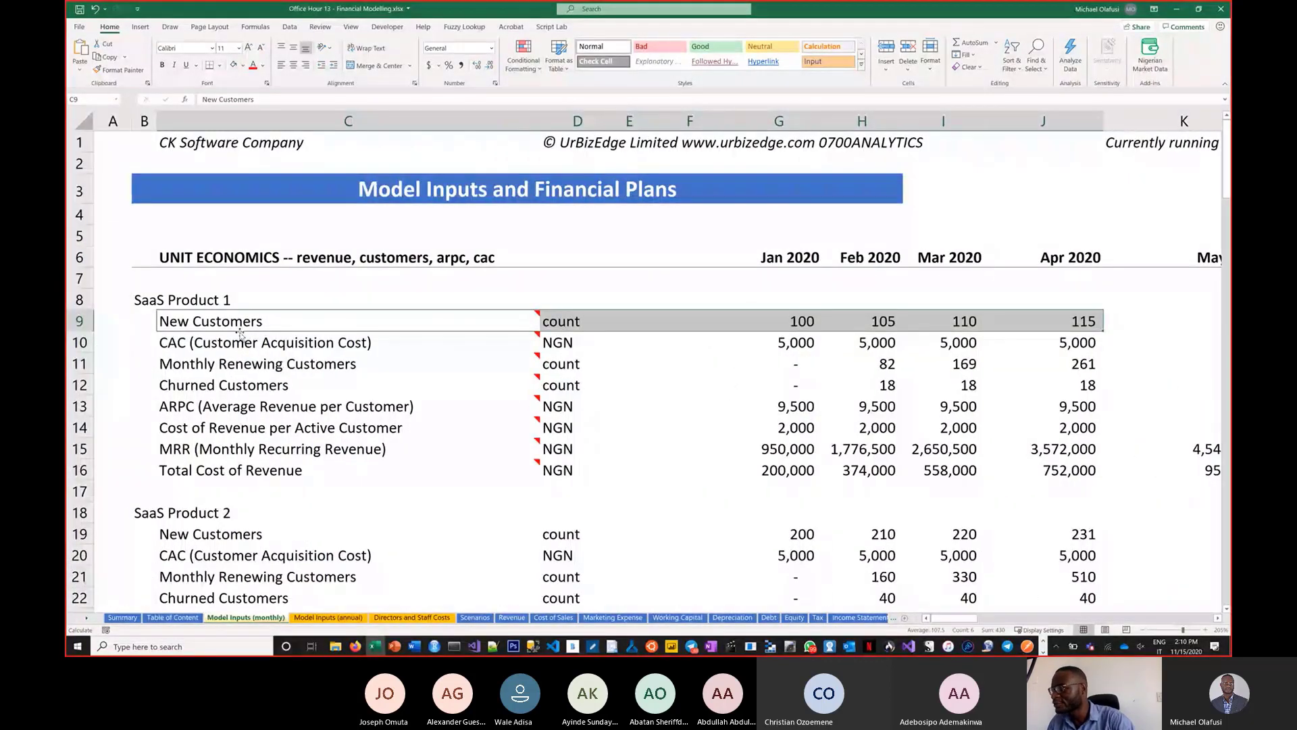
left_click_drag(240, 335, 933, 342)
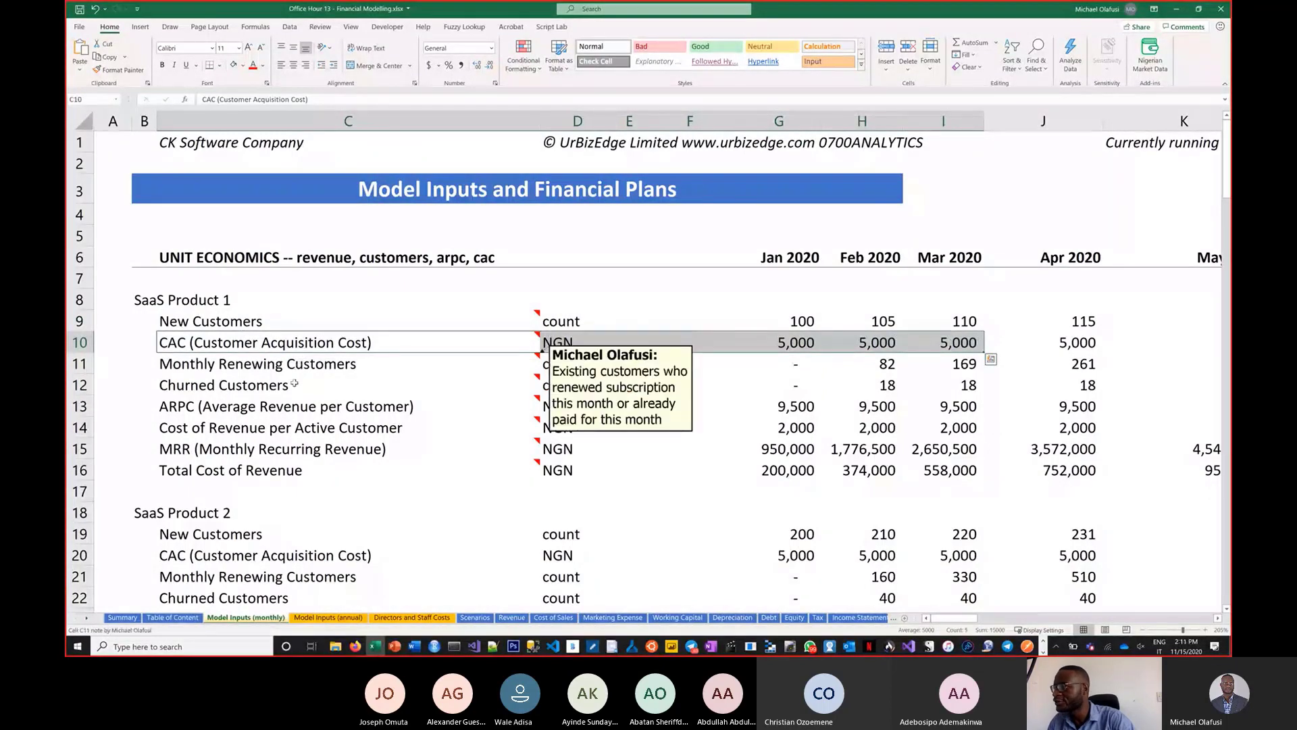
left_click(295, 410)
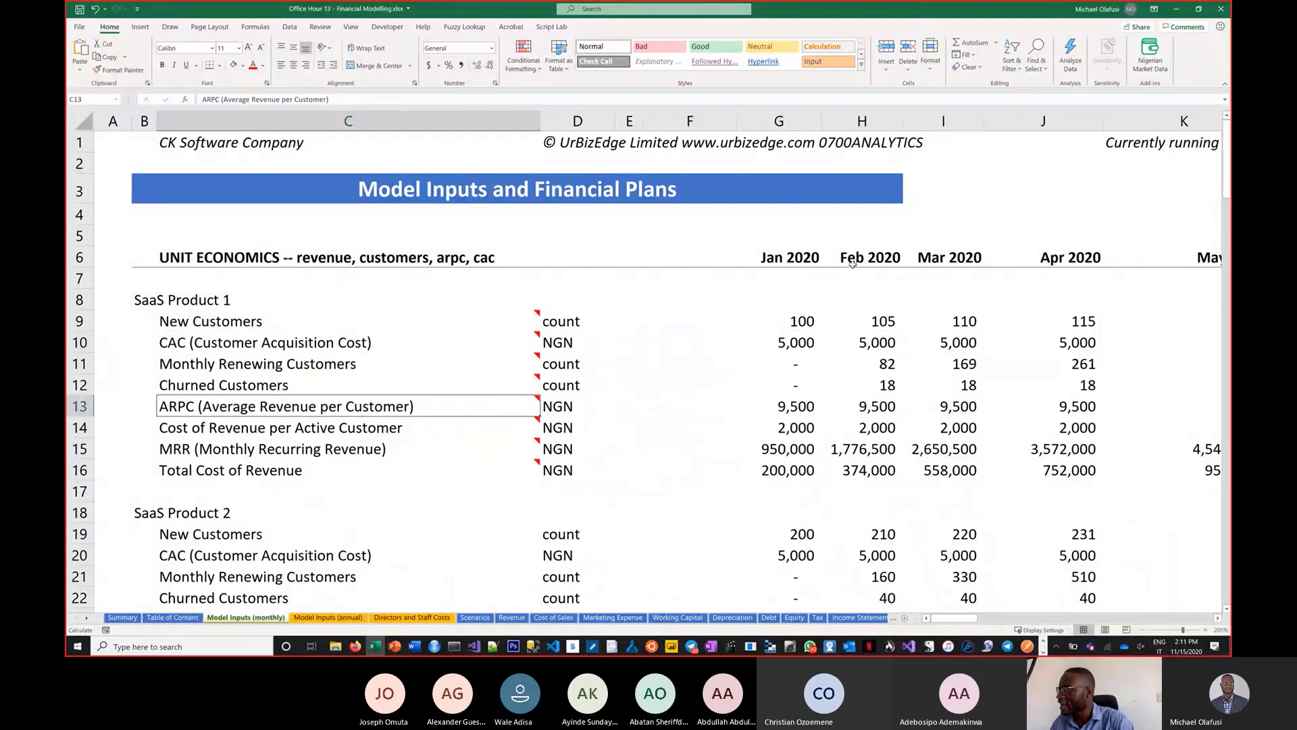
- Select SaaS Product 1's monthly figures from Jan 2020 to Apr 2020, including the date headers
left_click_drag(795, 260, 1055, 466)
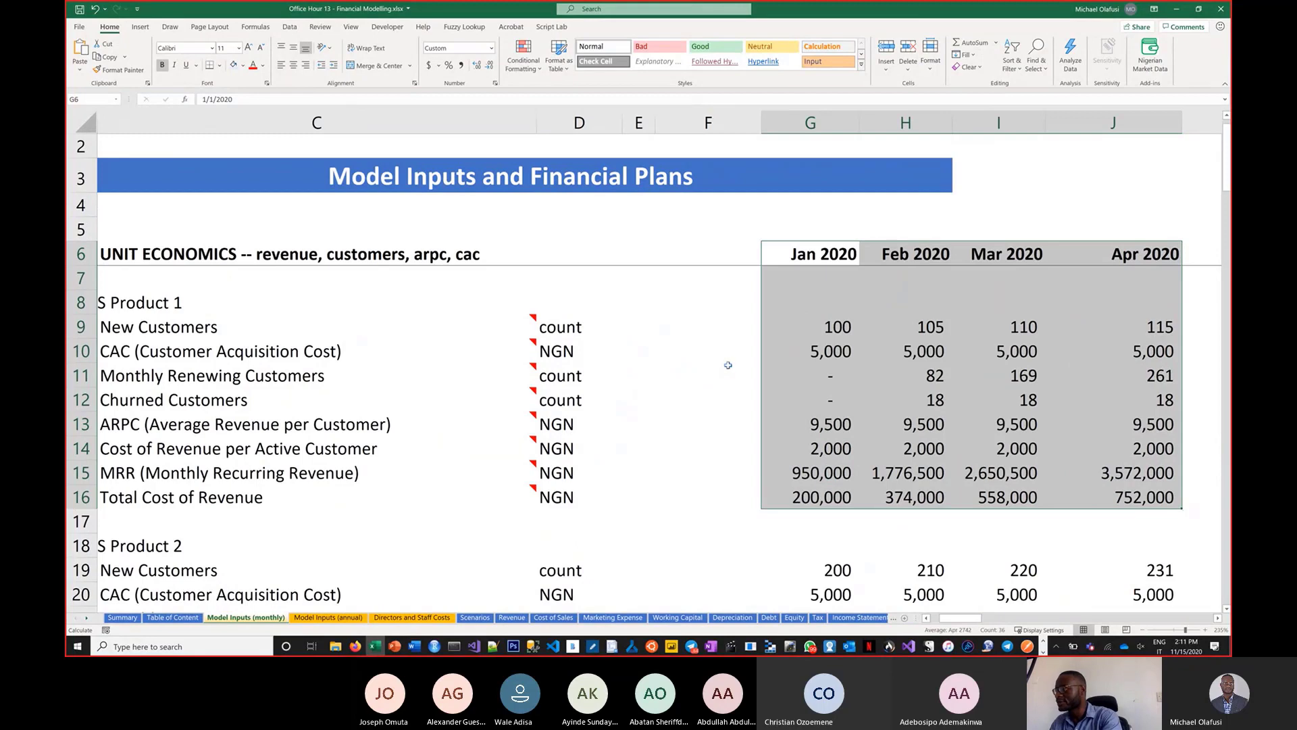
scroll(728, 365, "down", 4, "ctrl")
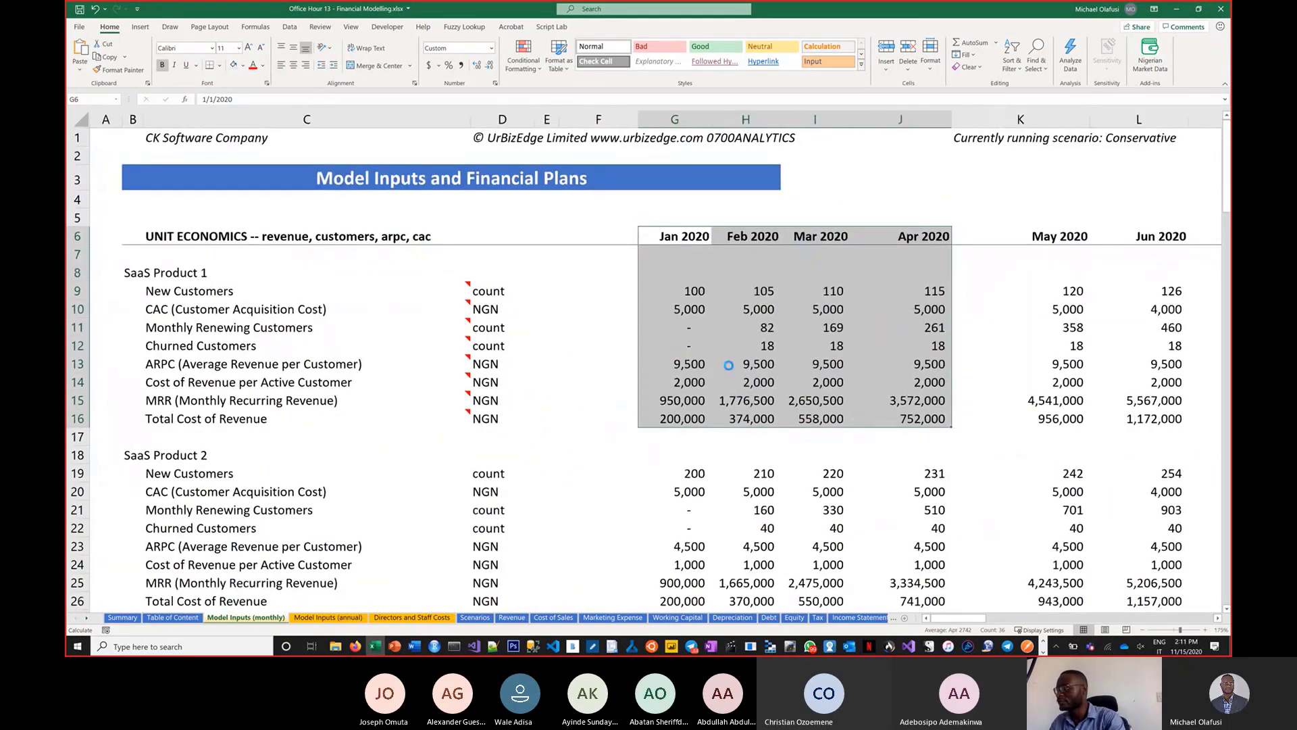
scroll(727, 365, "down", 1, "ctrl")
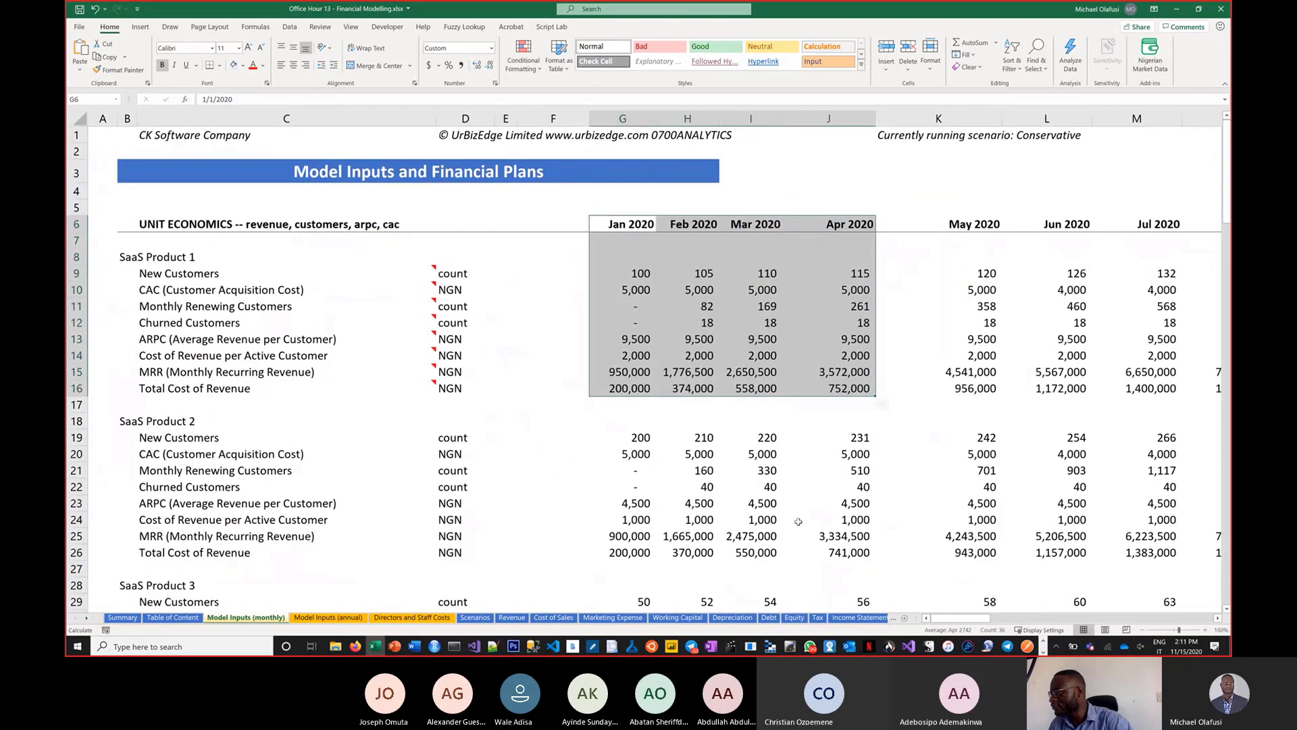
- Review the Income Statement sheet from SaaS Product 1 through Operating Expenses up to 2023, and return to Model Inputs (monthly)
left_click(855, 617)
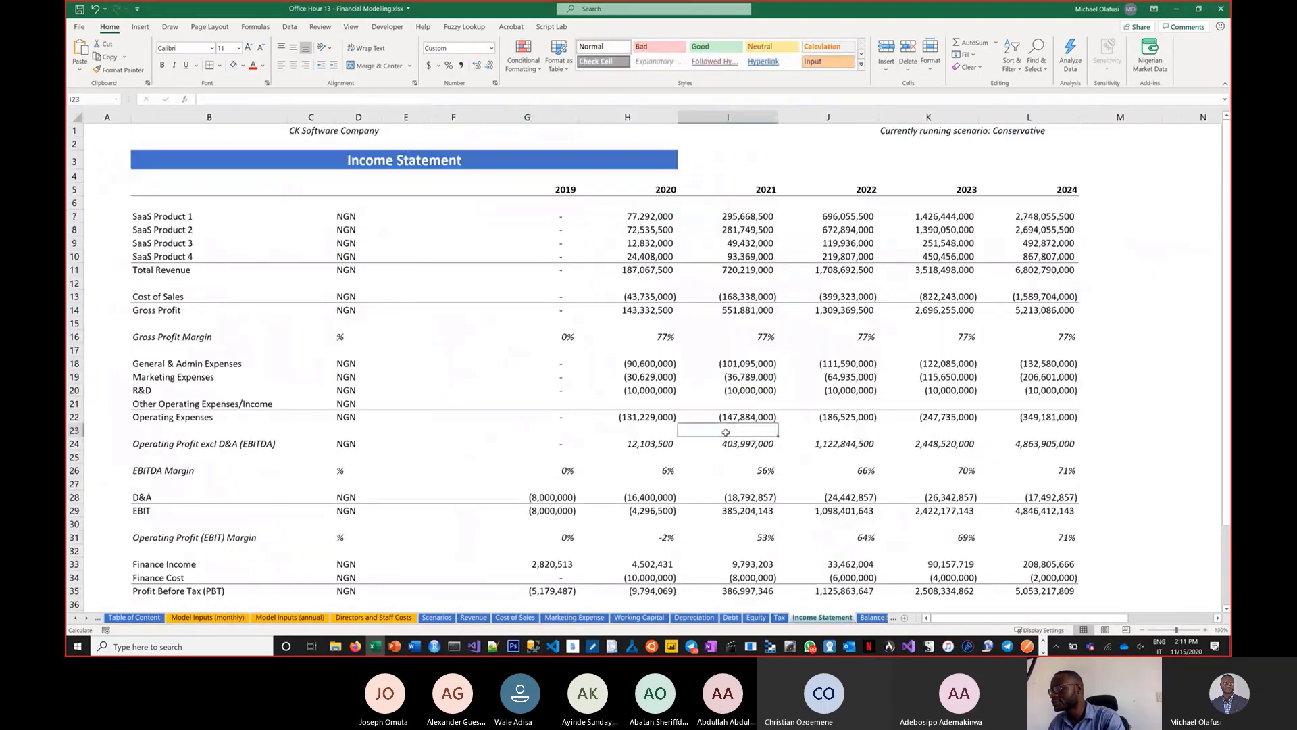
scroll(725, 431, "up", 2, "ctrl")
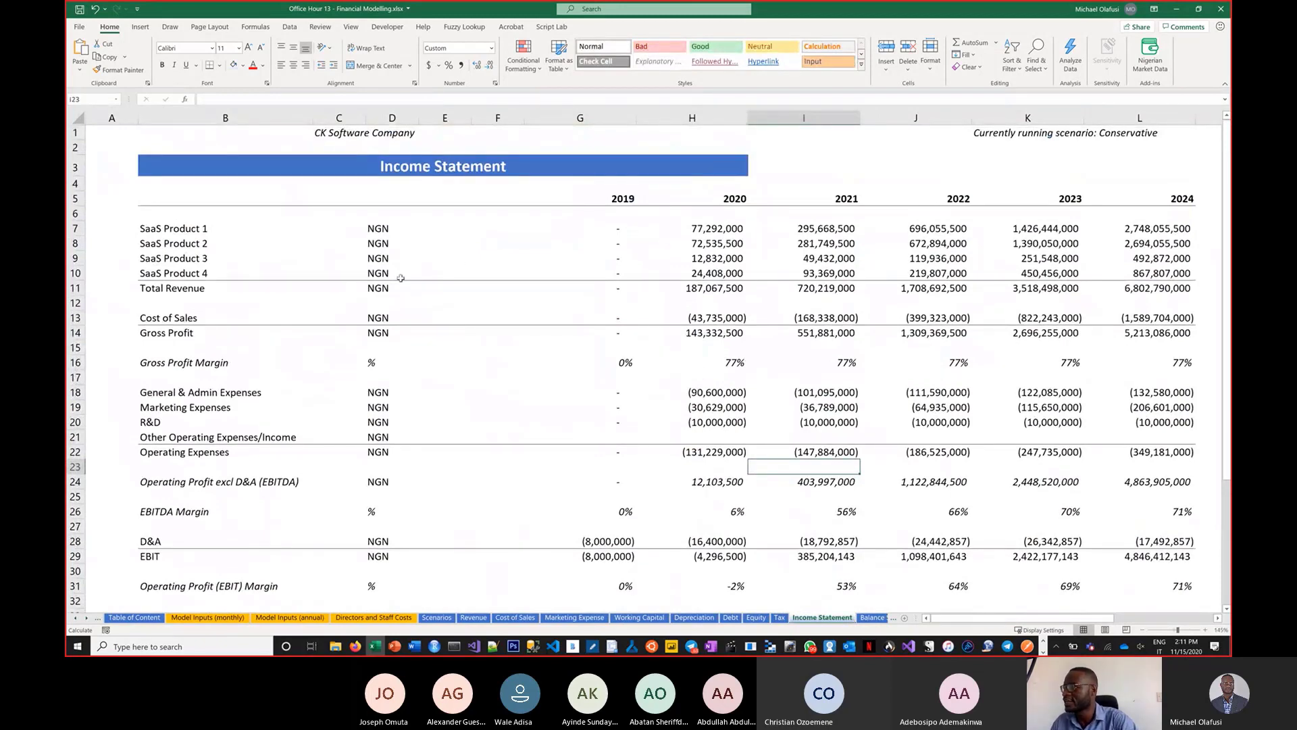
left_click_drag(191, 229, 737, 348)
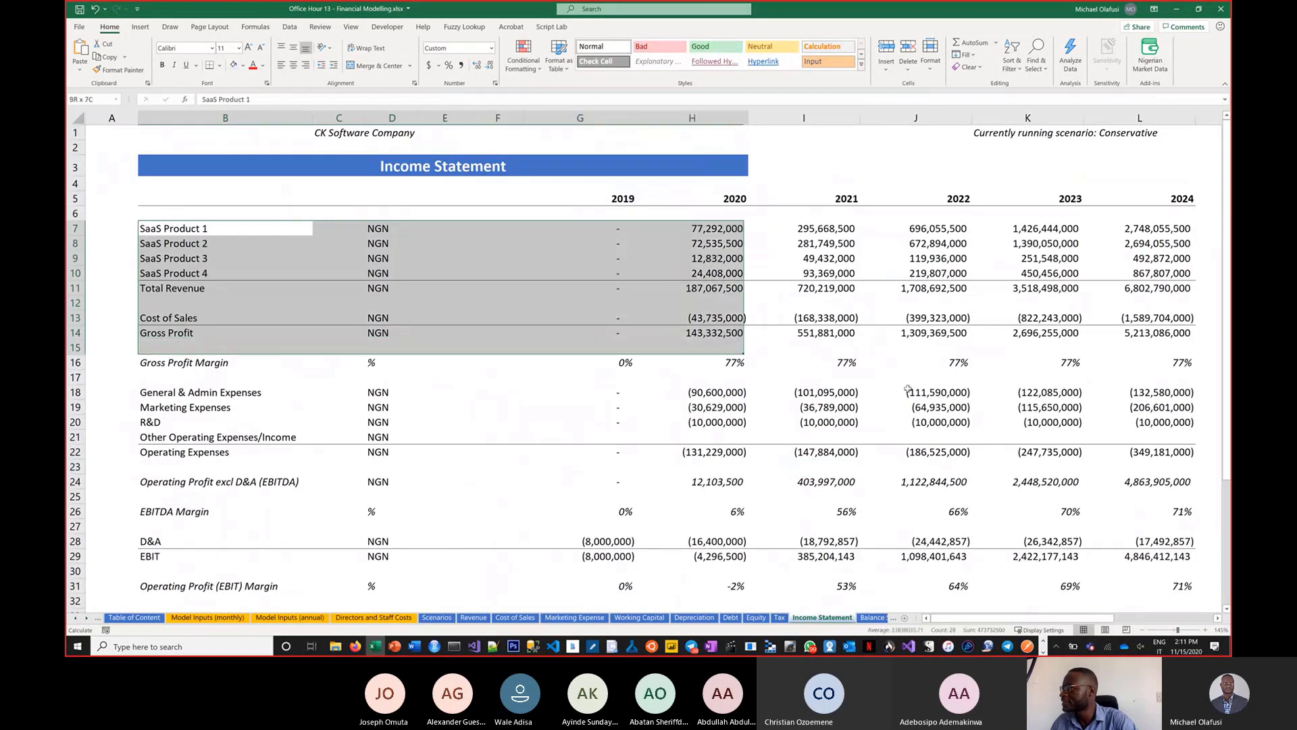
left_click_drag(907, 390, 1037, 451)
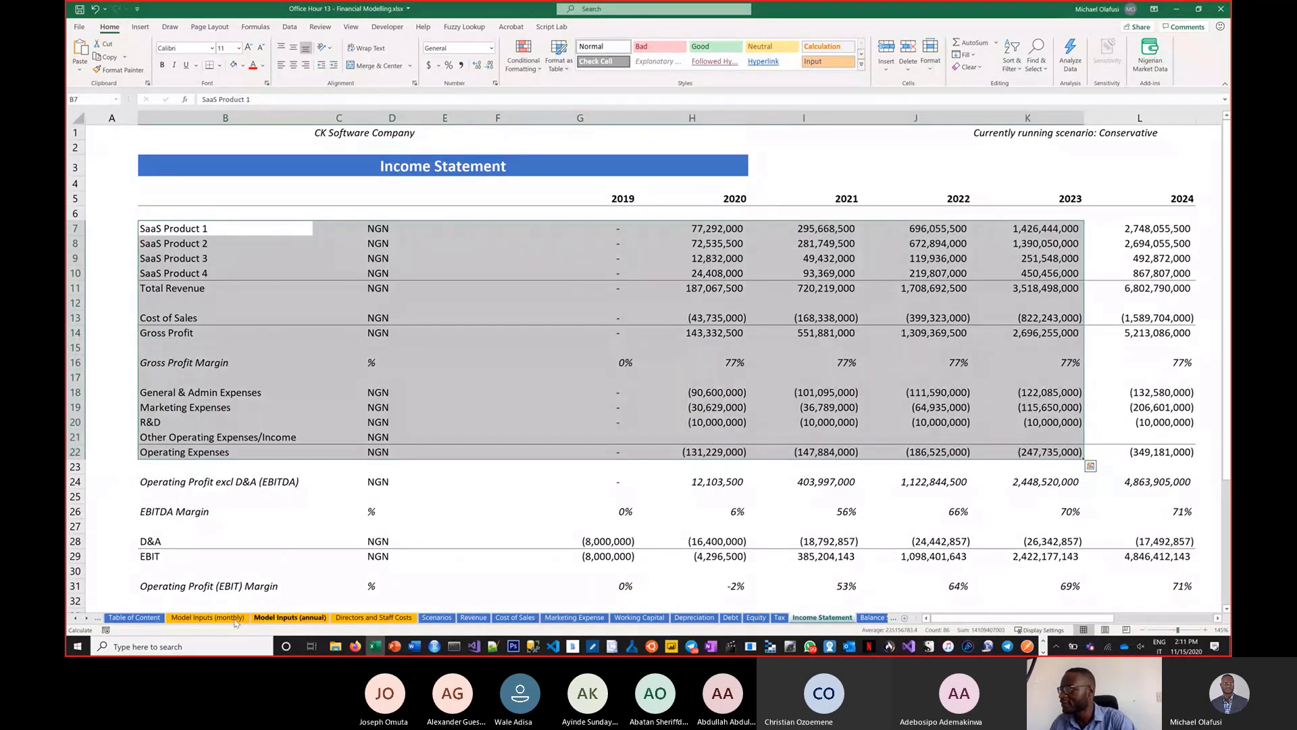
left_click(209, 617)
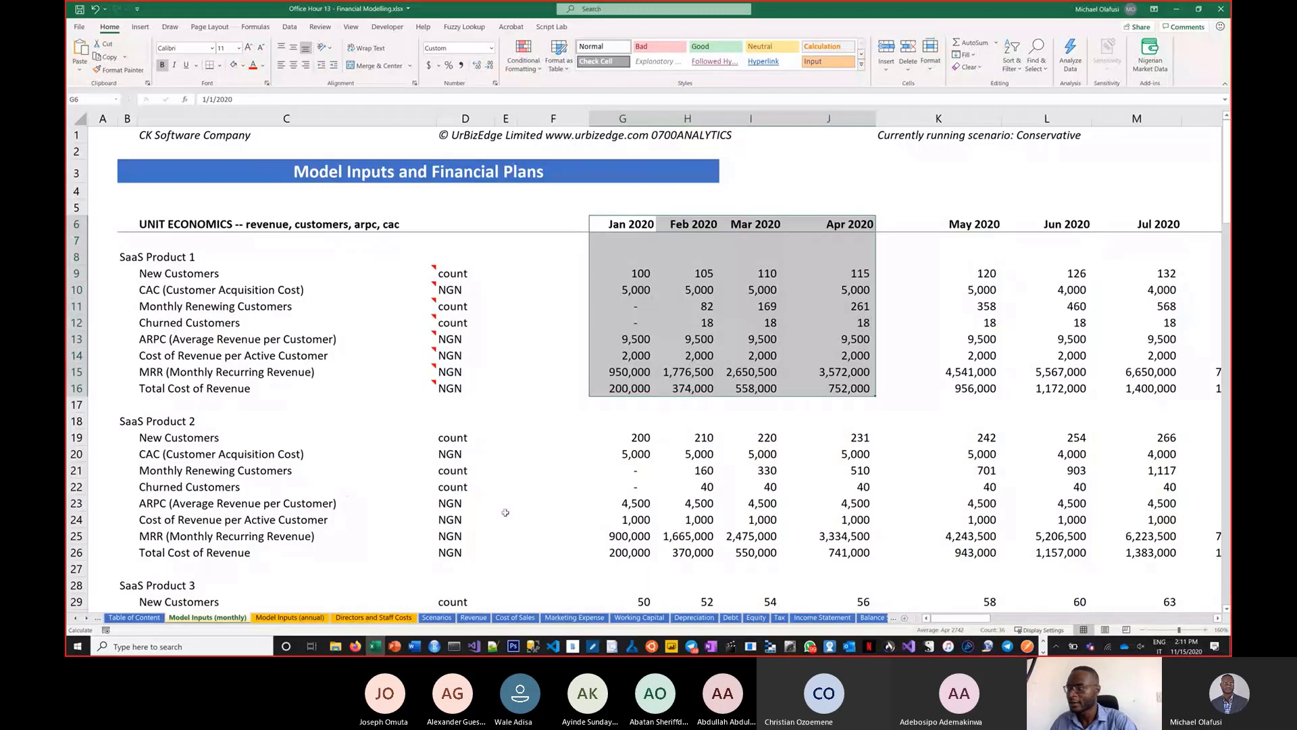
key("alt+Tab")
key("alt+Tab")
key("alt+Tab")
key("alt+Tab")
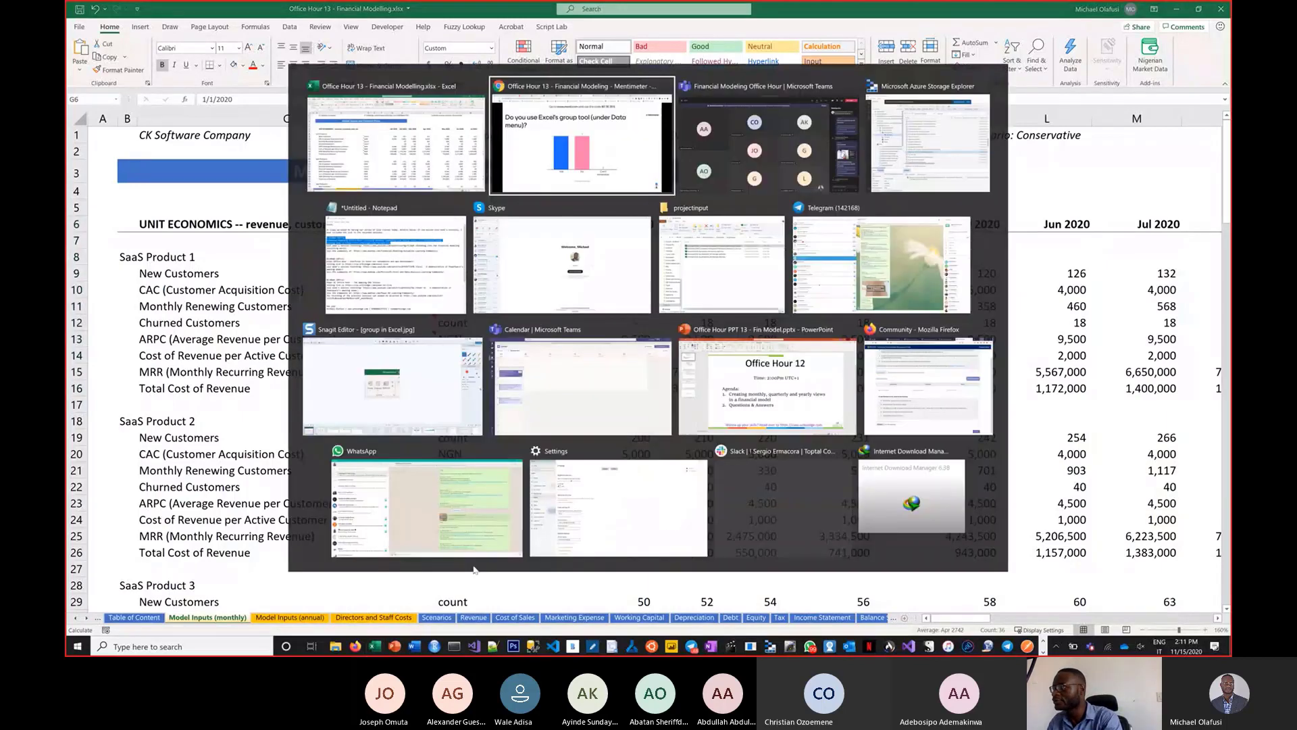
key("alt+Tab")
key("alt+Tab")
key("alt+Tab")
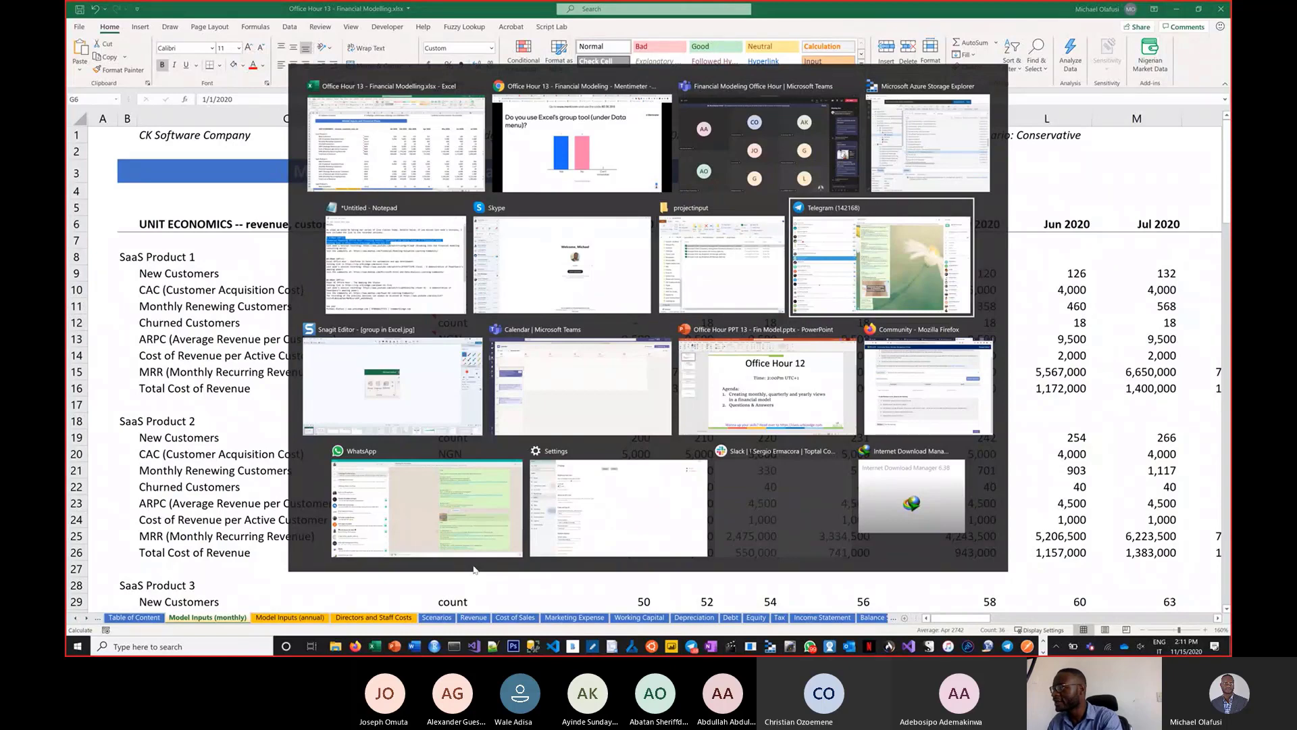
key("shift+alt+Tab")
key("shift+alt+Tab")
key("shift+alt+Tab")
key("shift+alt+Tab")
key("shift+alt+Tab")
key("shift+alt+Tab")
key("shift+alt+Tab")
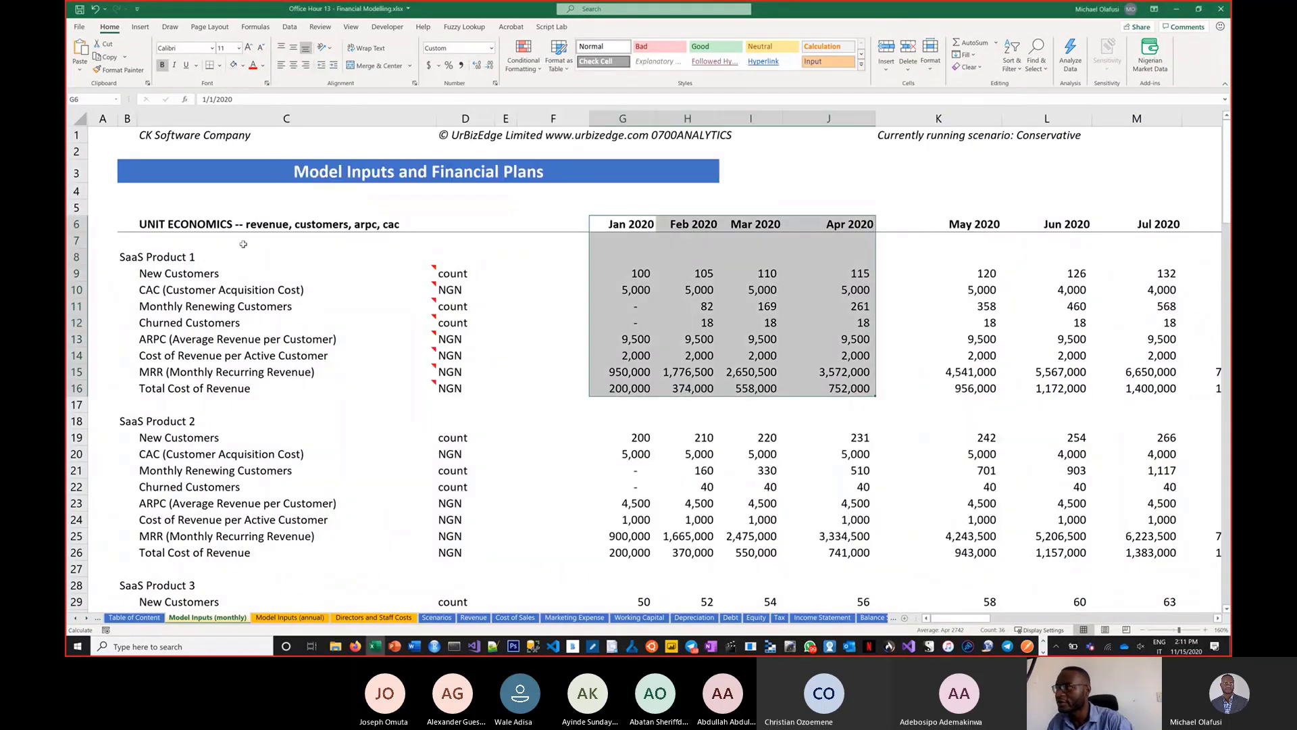
- Open the workbook Office Hour 13 - Fin Model MQY views.xlsx on its Revenue sheet
left_click(80, 27)
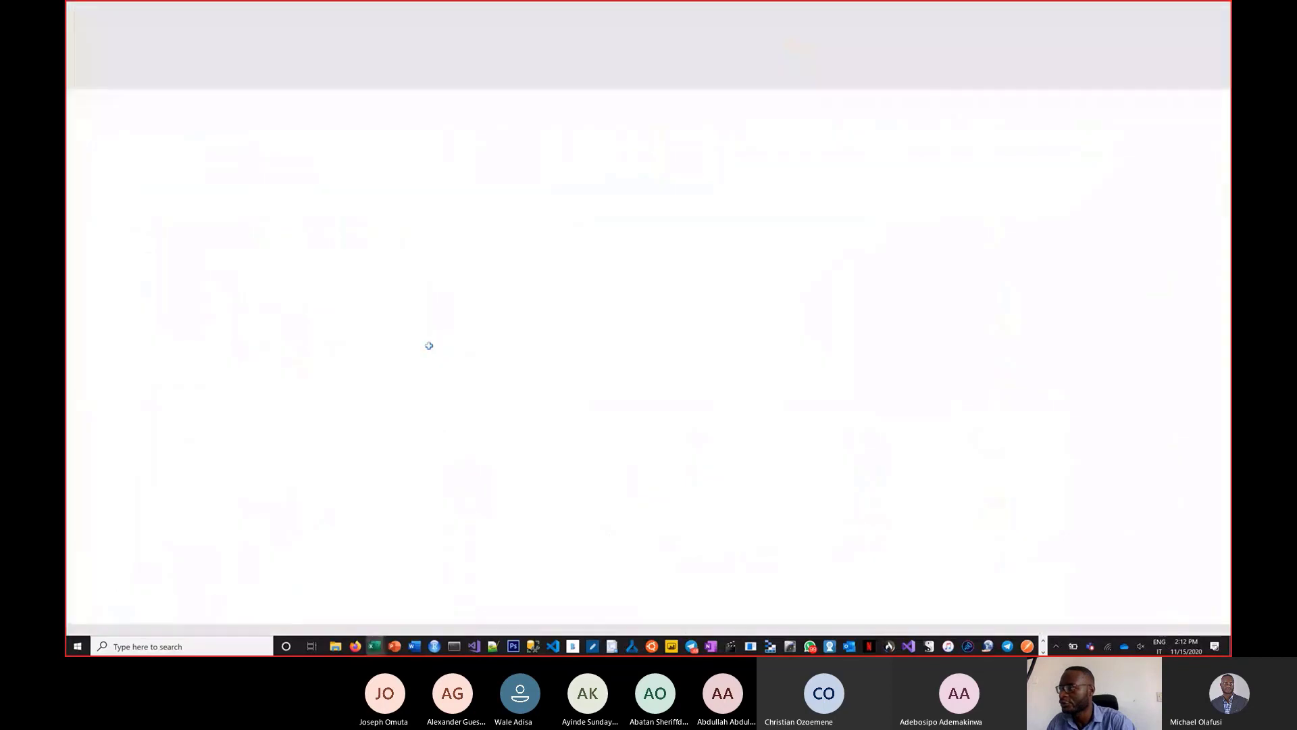
left_click(433, 369)
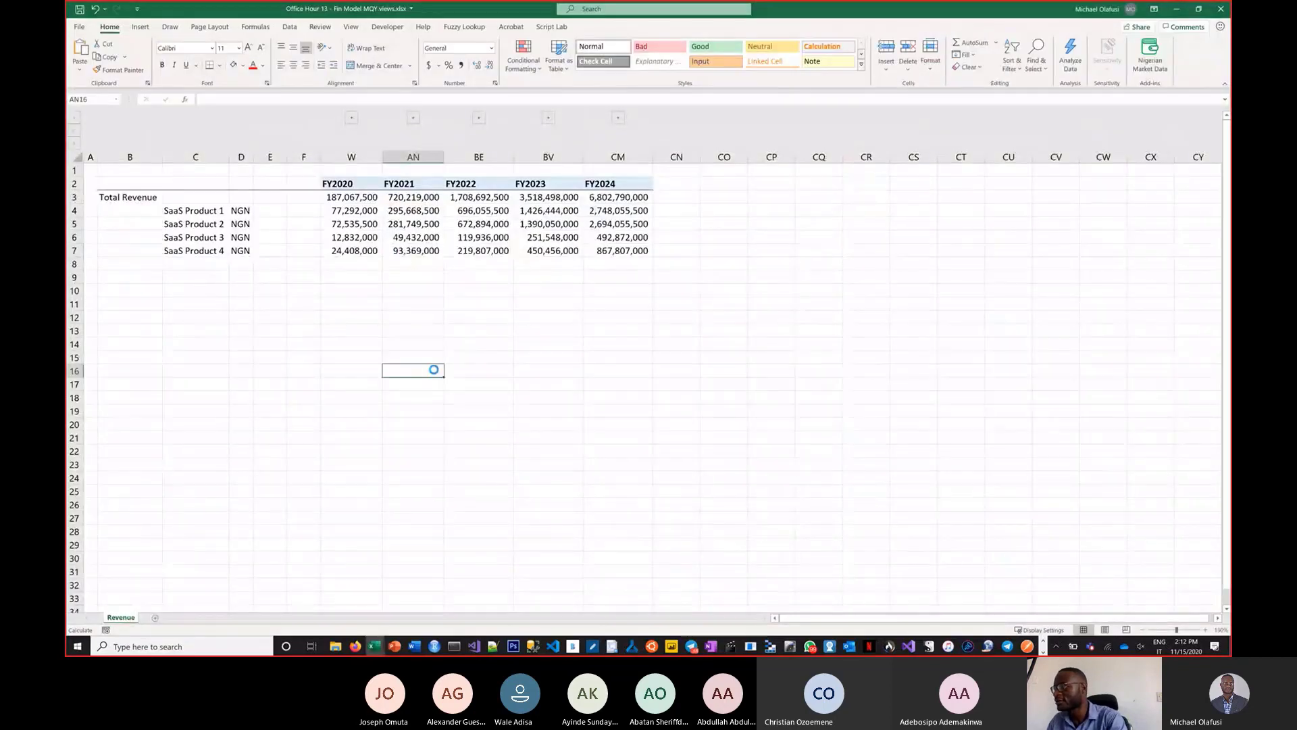
scroll(433, 369, "up", 3, "ctrl")
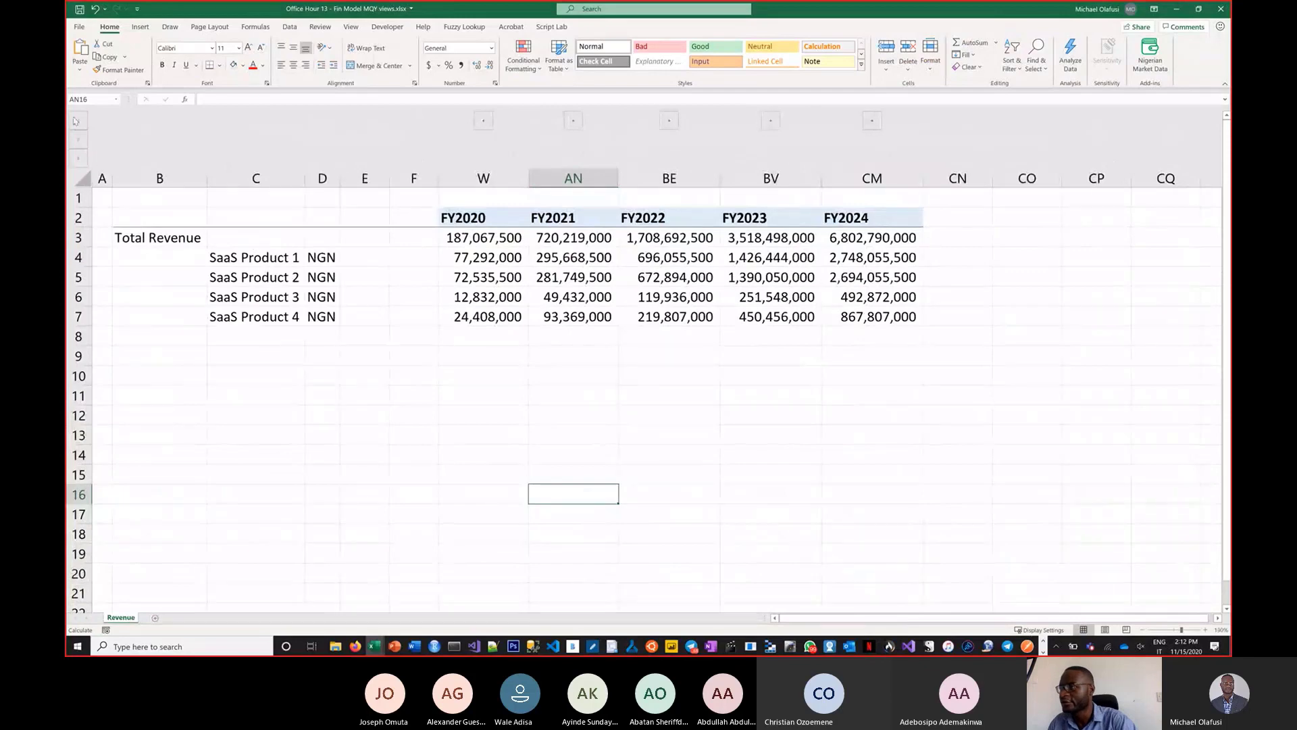
- Expand the Revenue sheet's grouped columns from yearly to quarterly and then to monthly detail
left_click(78, 158)
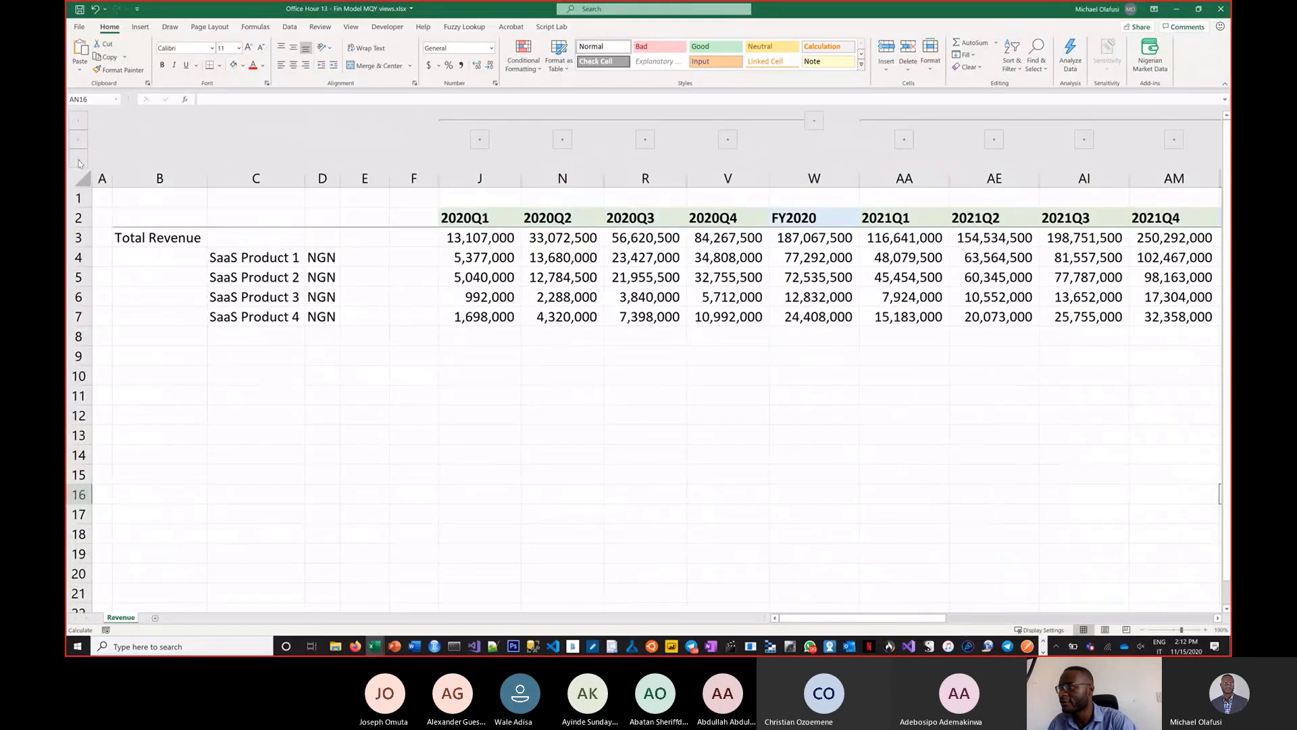
left_click(78, 161)
left_click(364, 371)
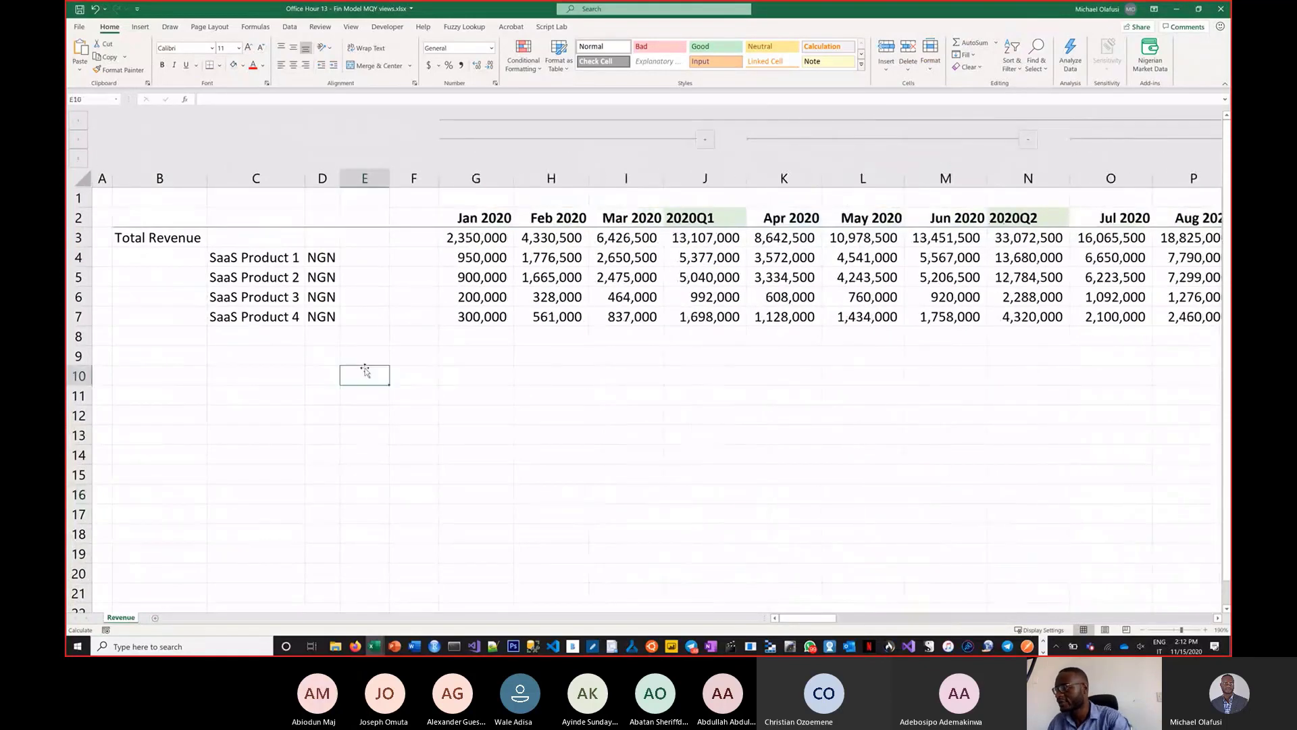
- Switch back to the Office Hour 13 - Financial Modelling workbook and open its Revenue sheet at the monthly Revenue Schedule
key("alt+Tab")
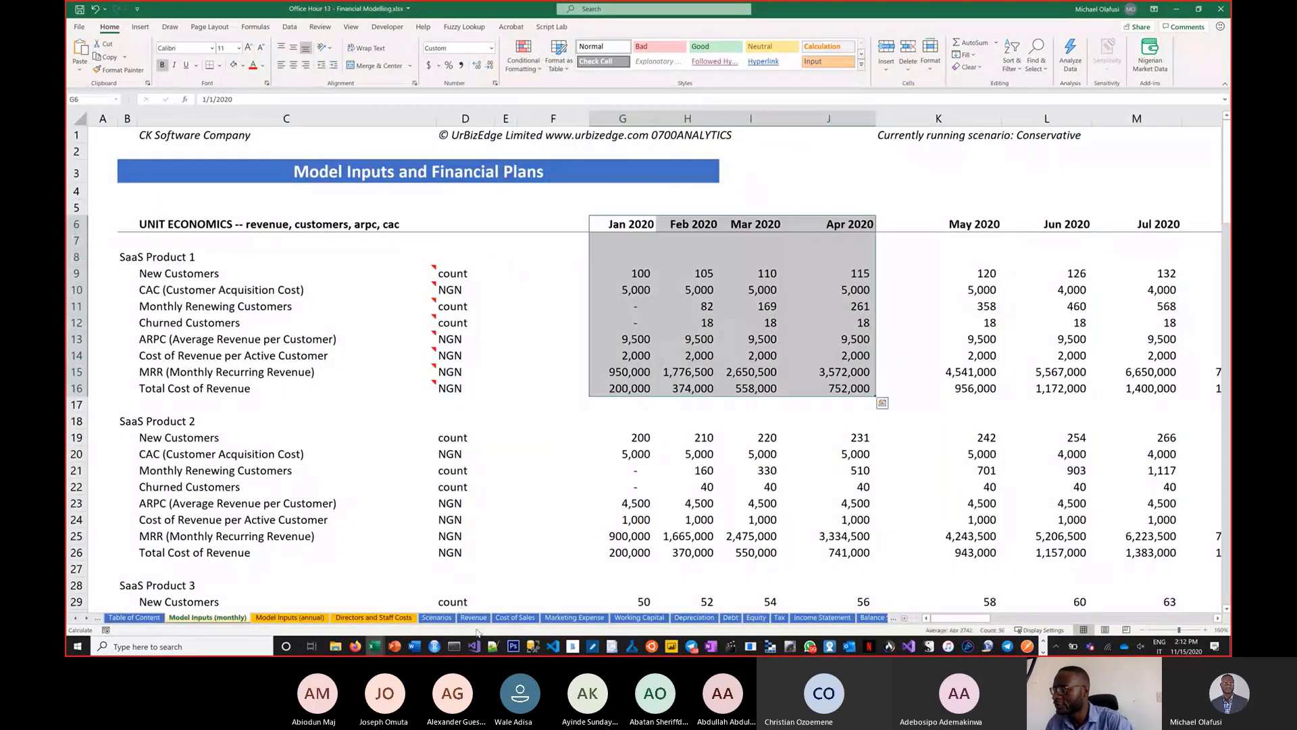
left_click(473, 617)
left_click(409, 334)
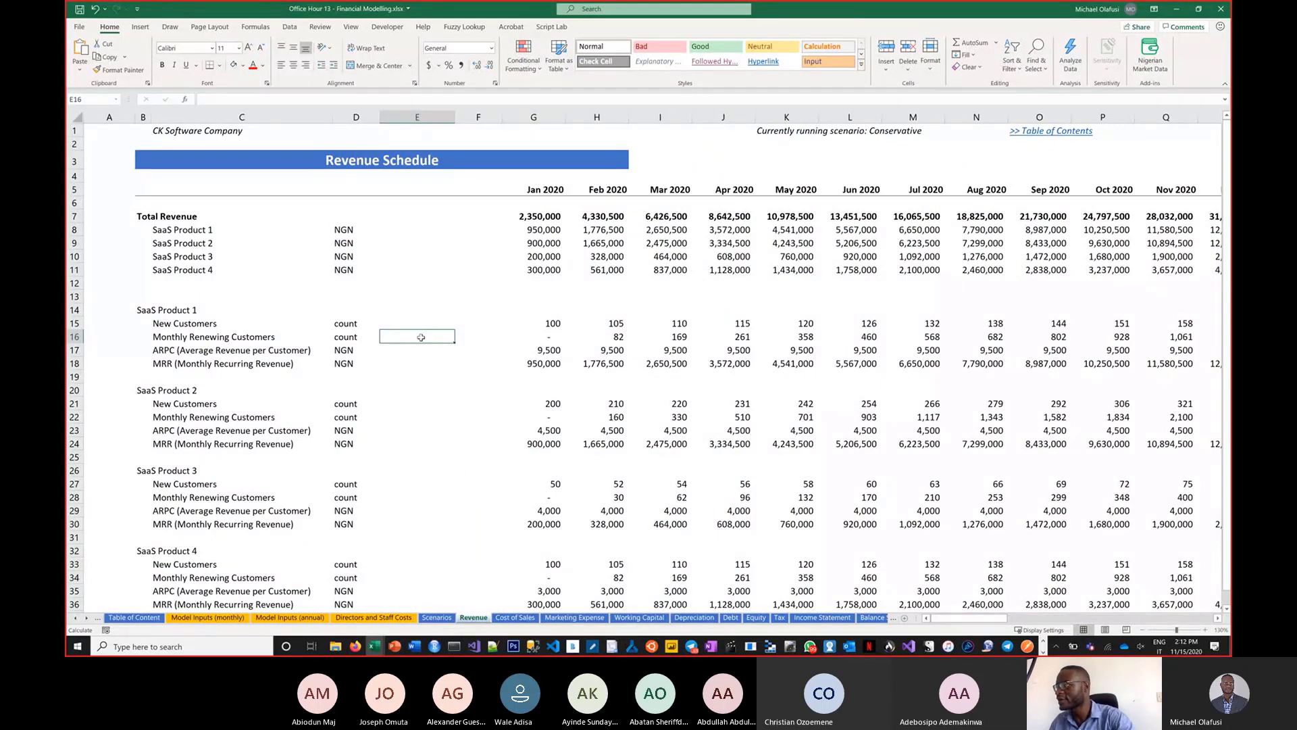
scroll(421, 337, "up", 1)
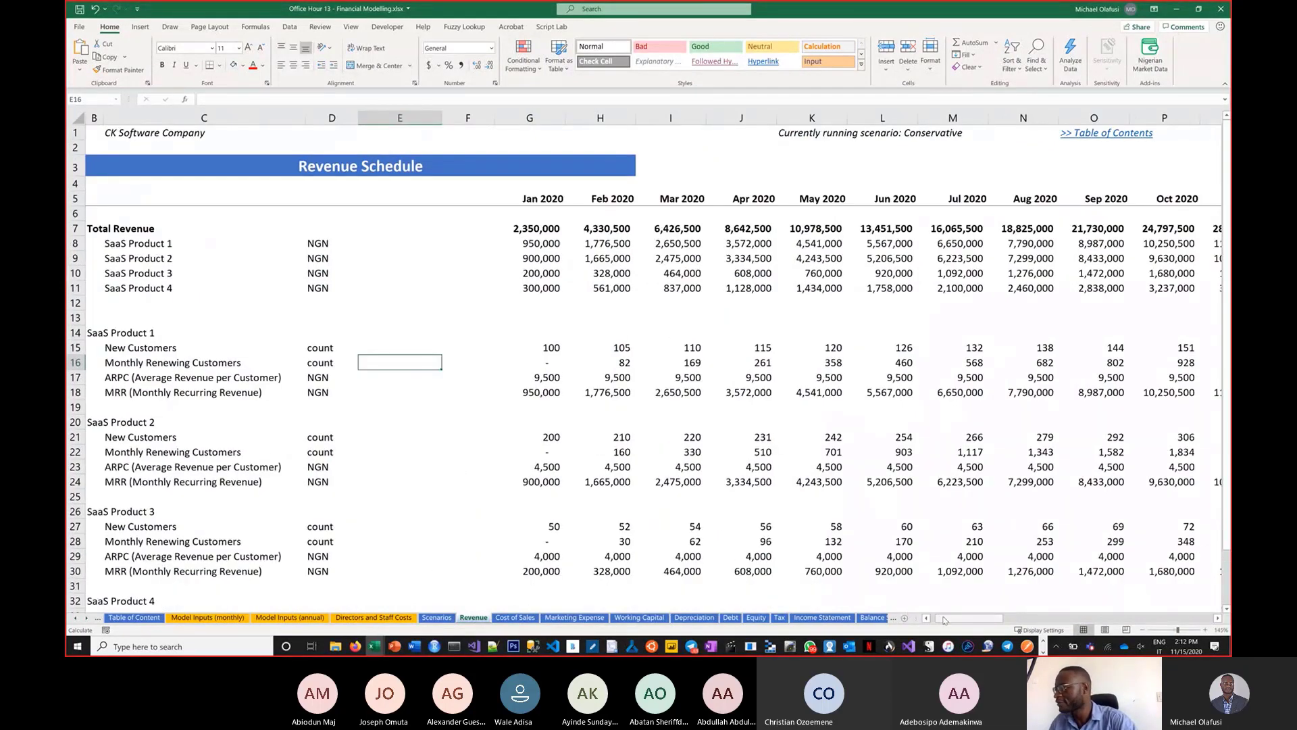
- Copy rows 5 to 12 of the Revenue Schedule, covering the month headers and Total Revenue block, and create a blank workbook
left_click_drag(945, 621, 919, 602)
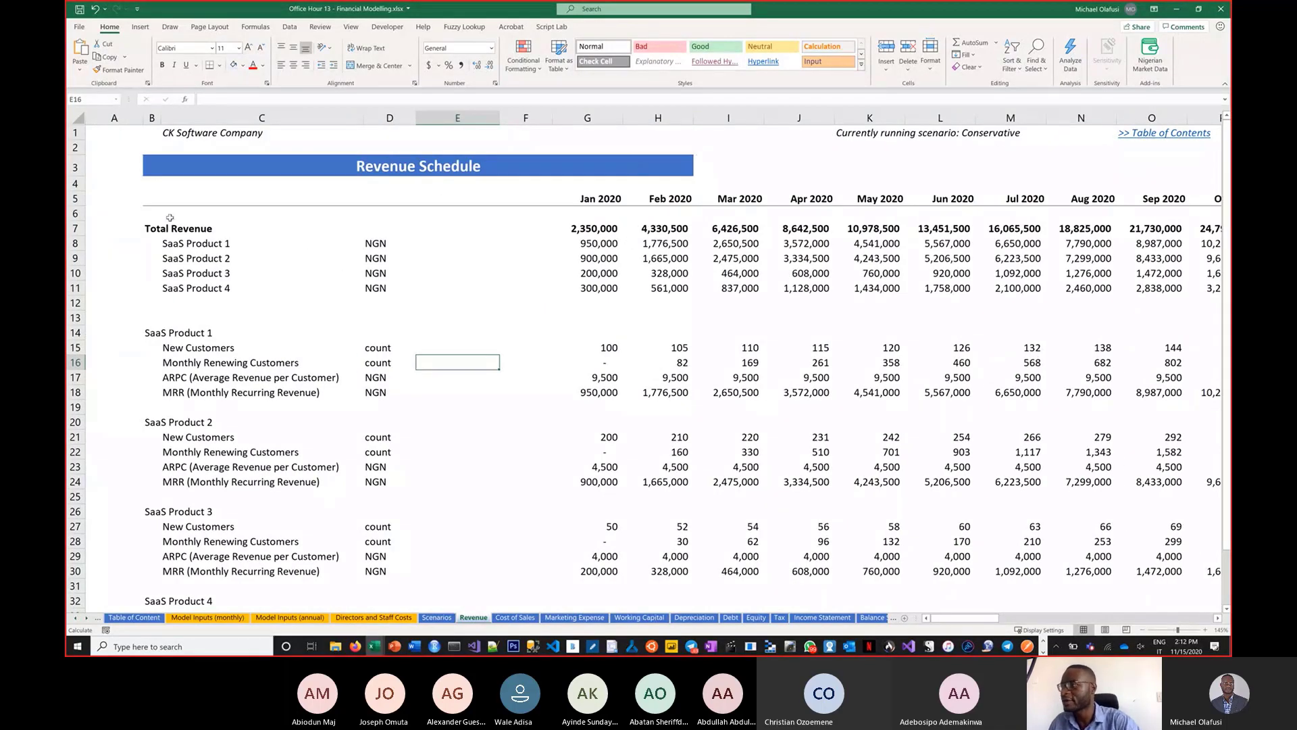
left_click_drag(81, 198, 105, 298)
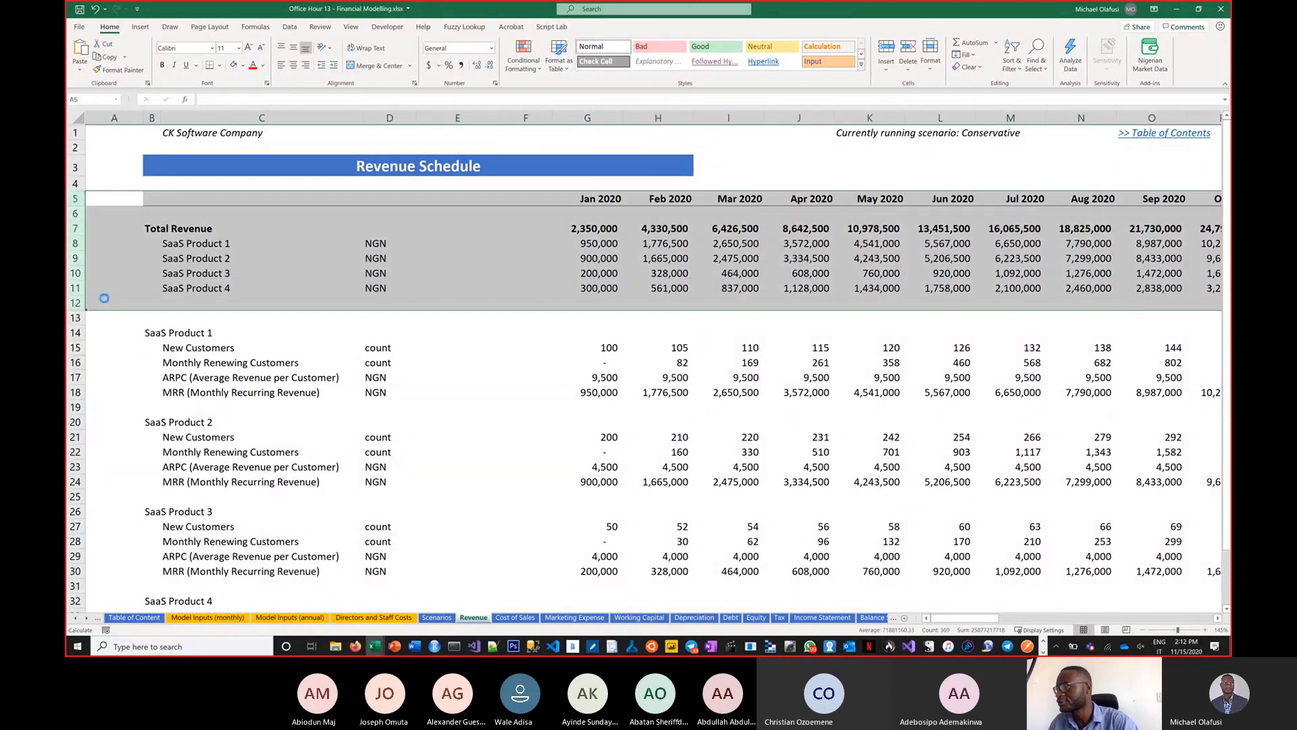
key("ctrl+c")
key("ctrl+n")
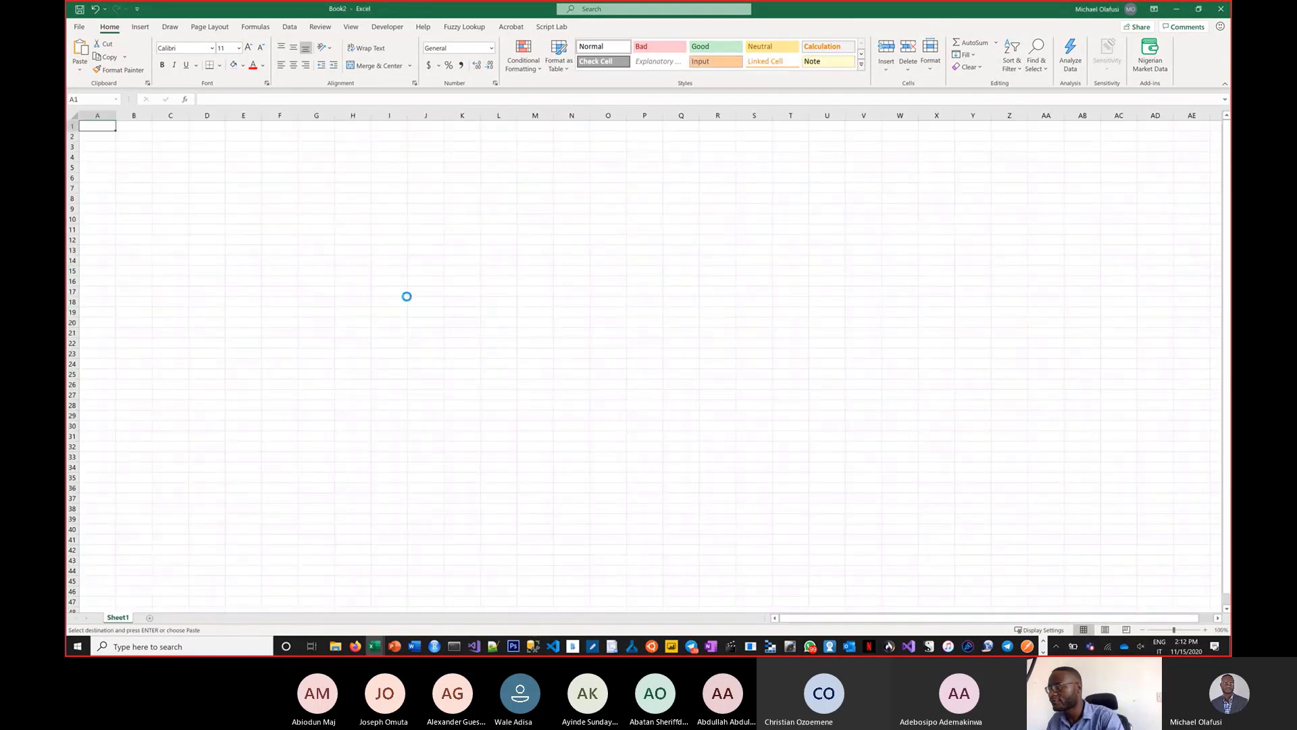
- Paste the copied revenue rows at A1 of the blank sheet as values with number formatting
scroll(136, 165, "up", 5)
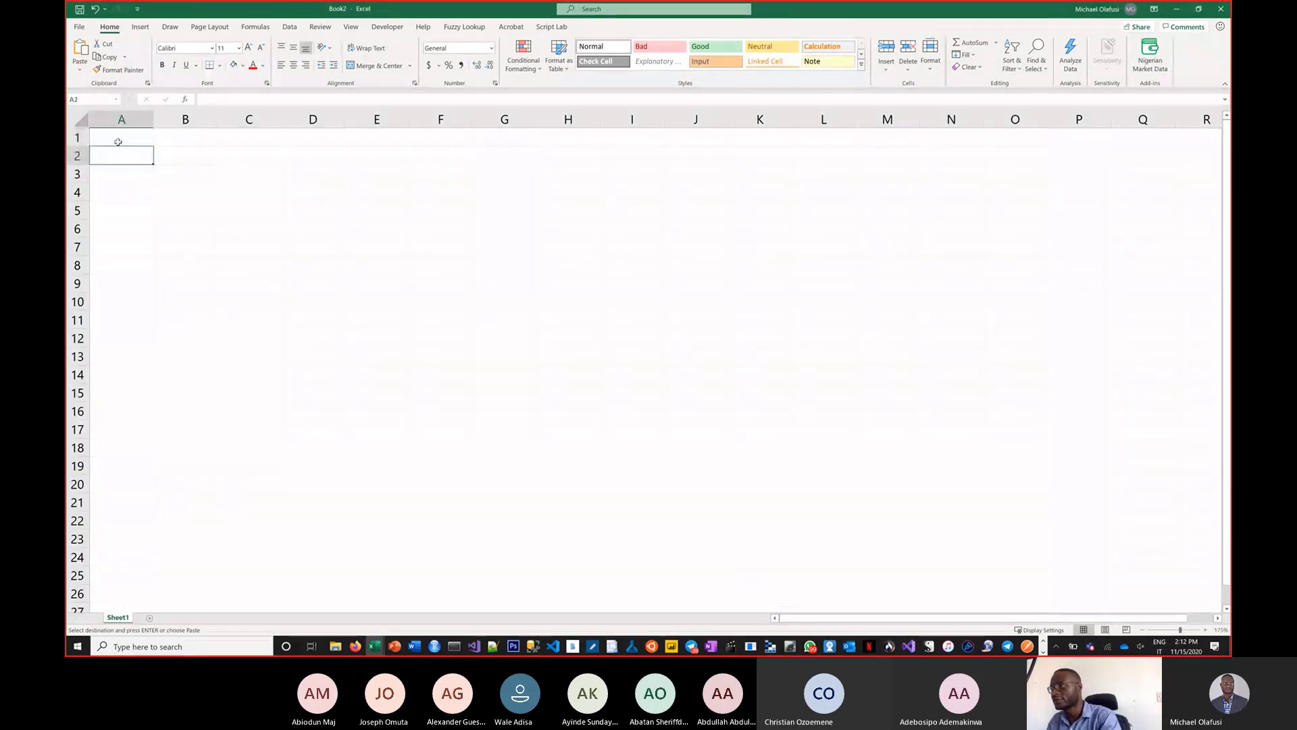
key("ctrl+v")
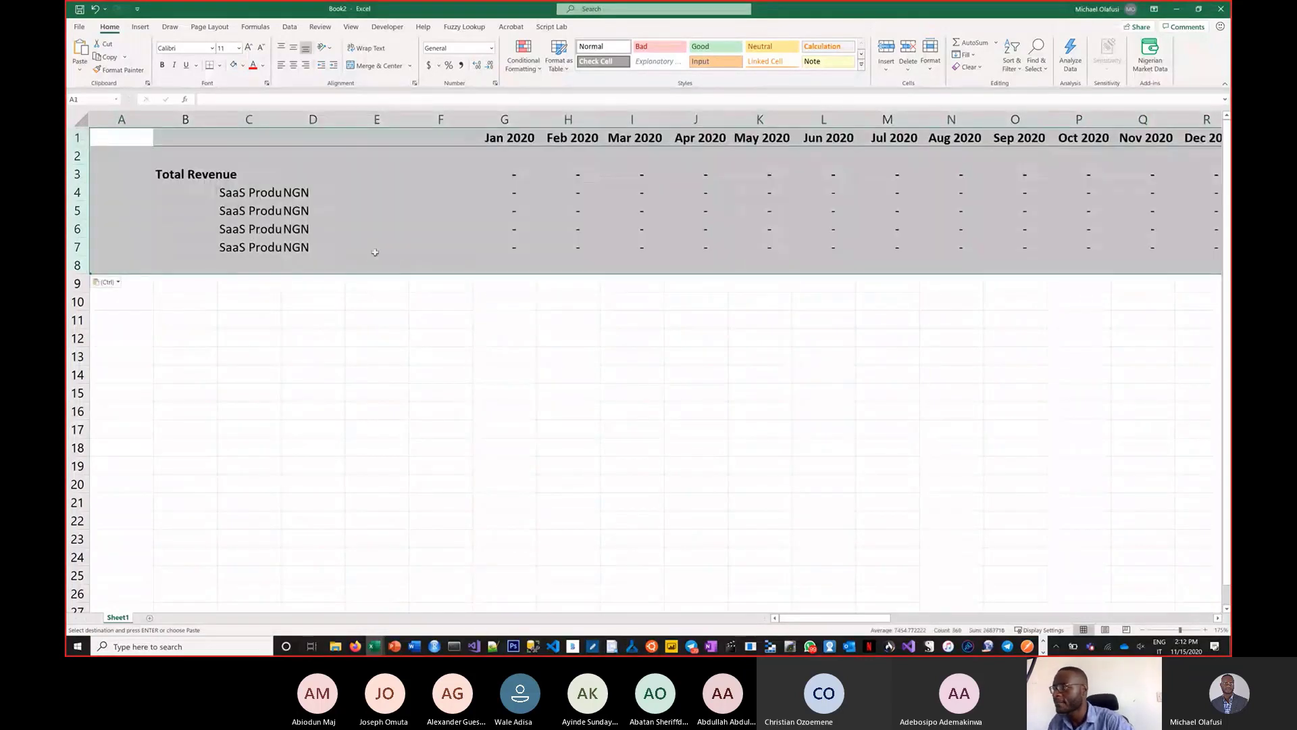
left_click(116, 283)
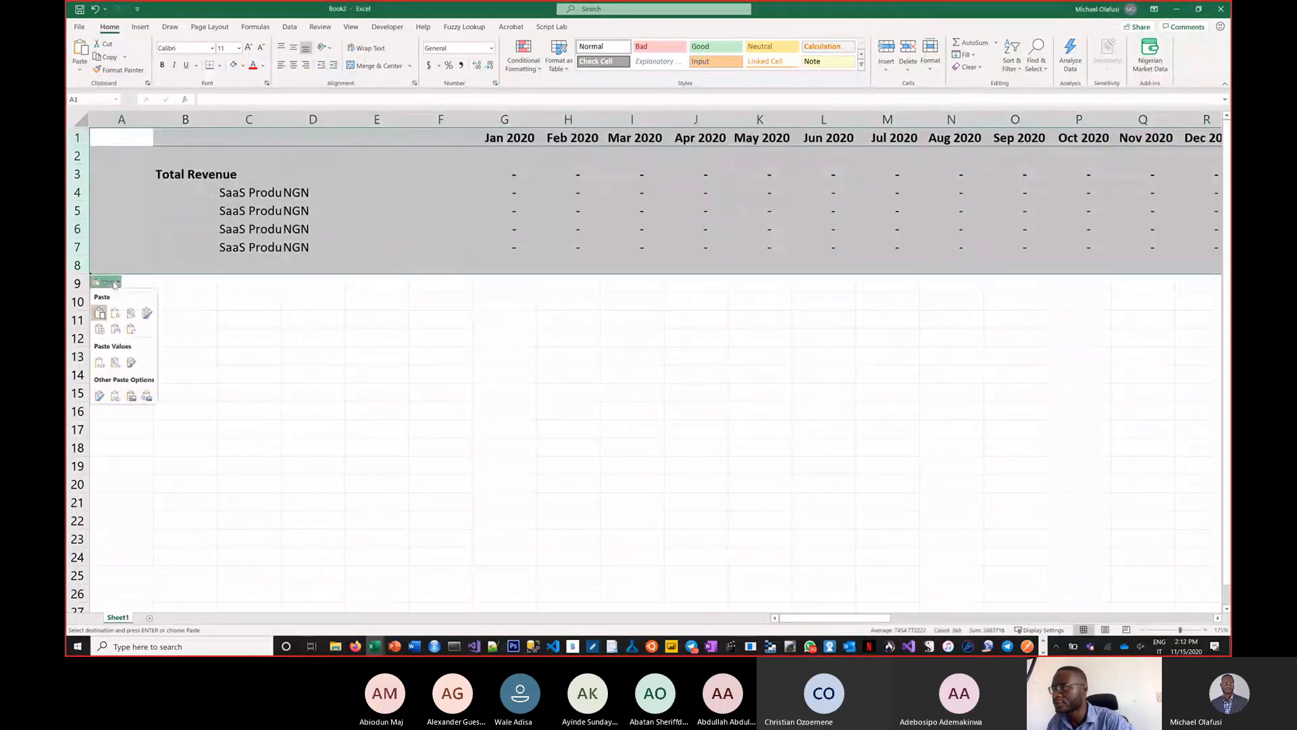
left_click(115, 362)
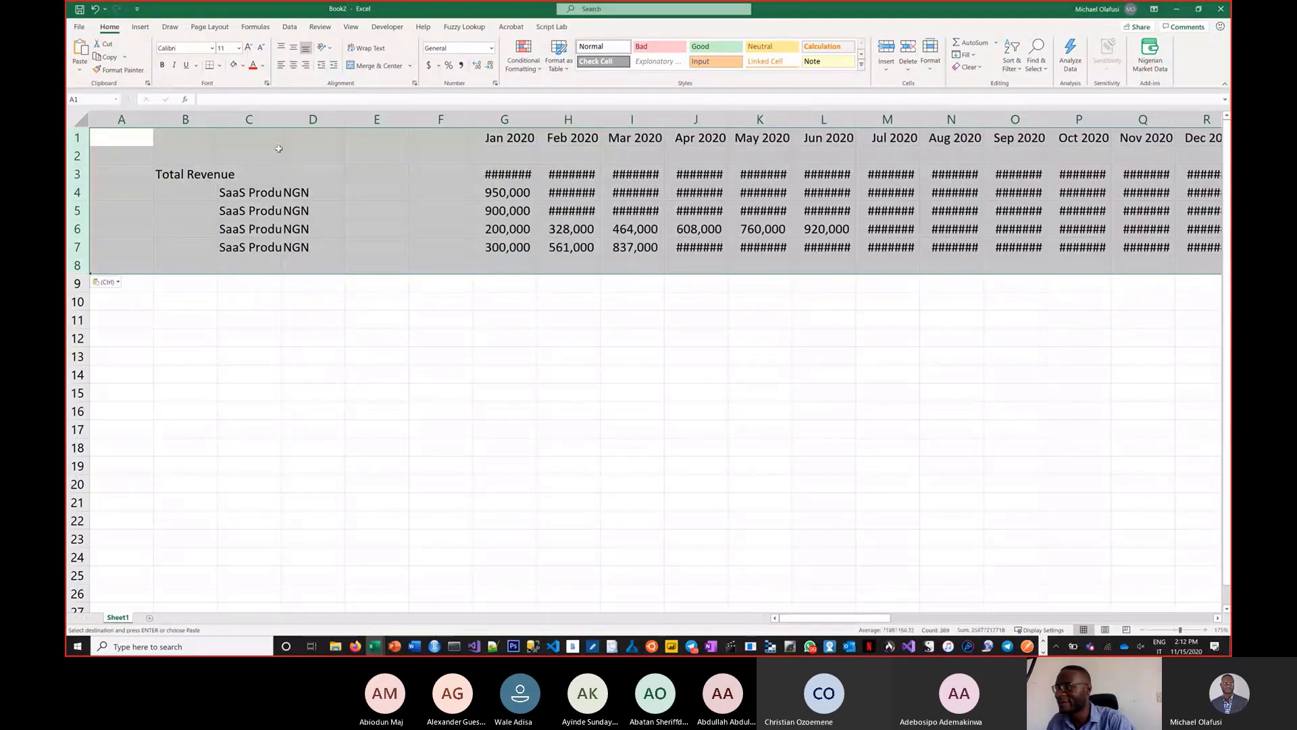
- Autofit the width of all columns on the sheet so the revenue figures and product names fit
left_click(82, 121)
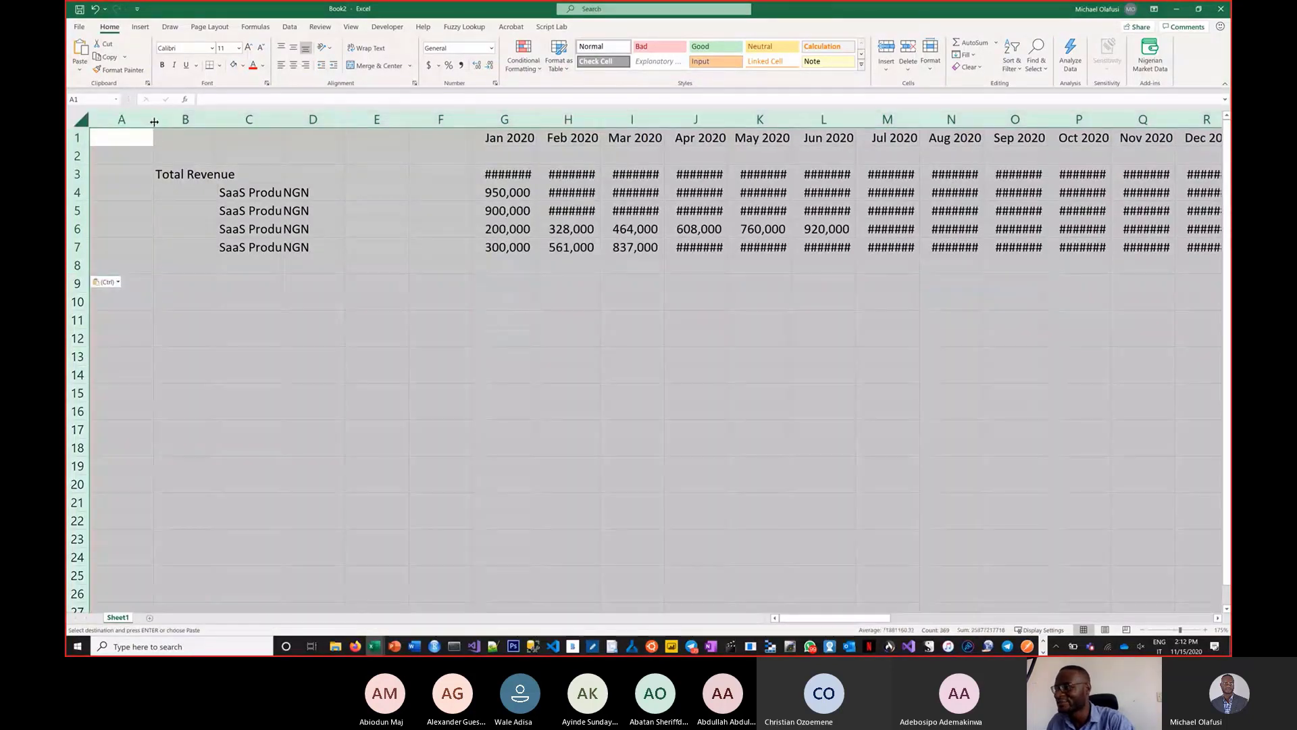
left_click_drag(154, 122, 154, 121)
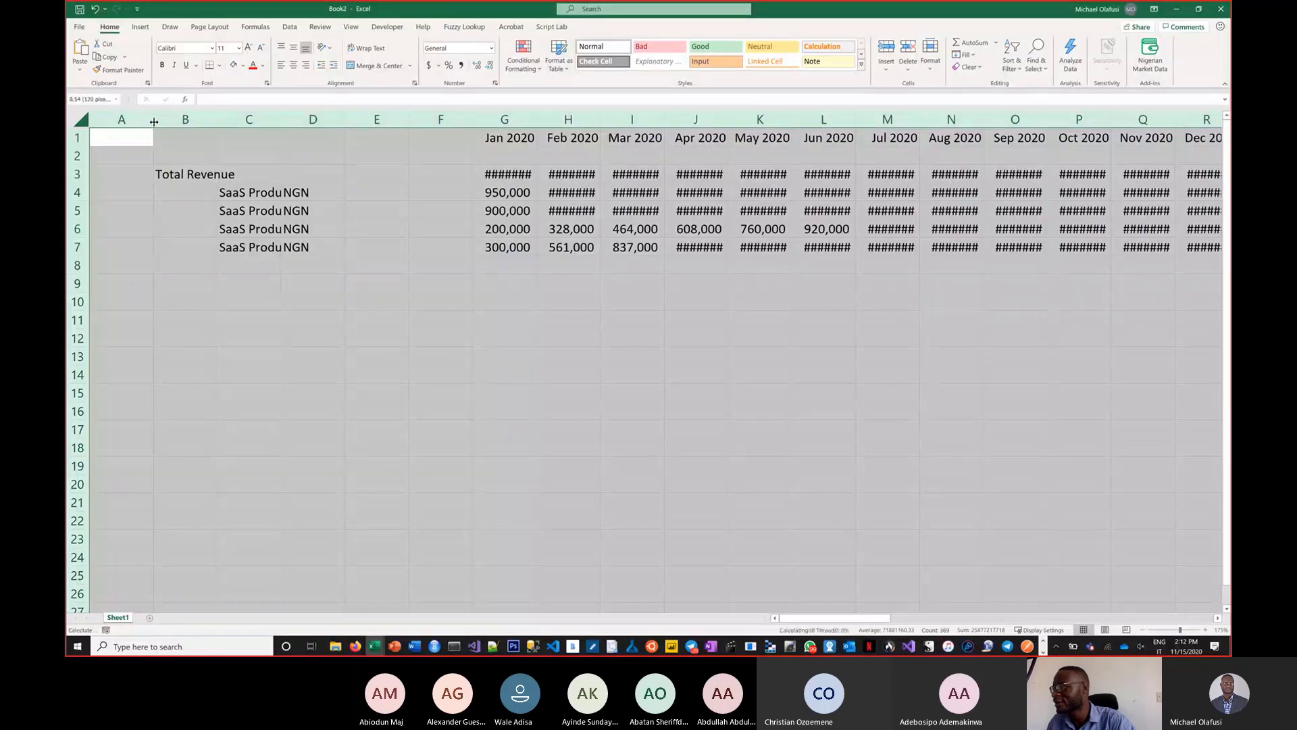
double_click(154, 121)
left_click(377, 328)
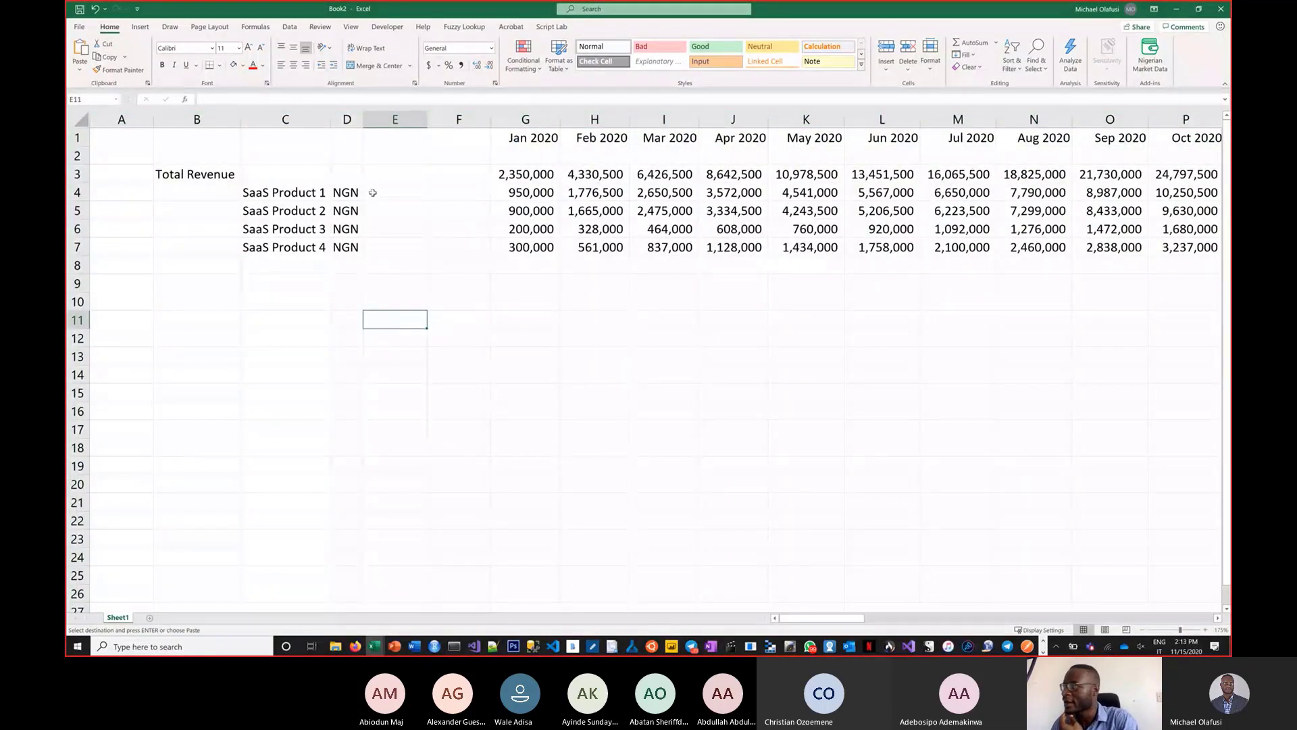
- Narrow column A and the empty columns E and F
left_click_drag(148, 120, 111, 132)
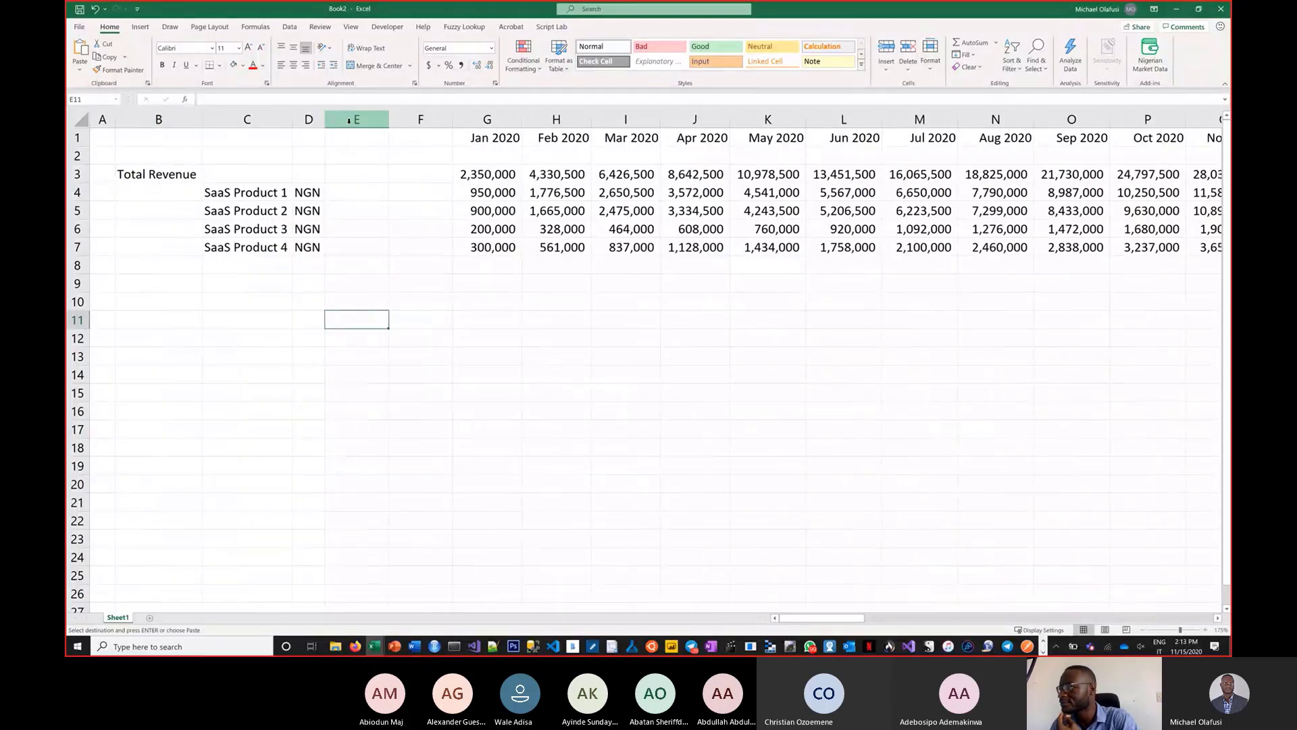
left_click_drag(355, 119, 425, 123)
left_click(481, 411)
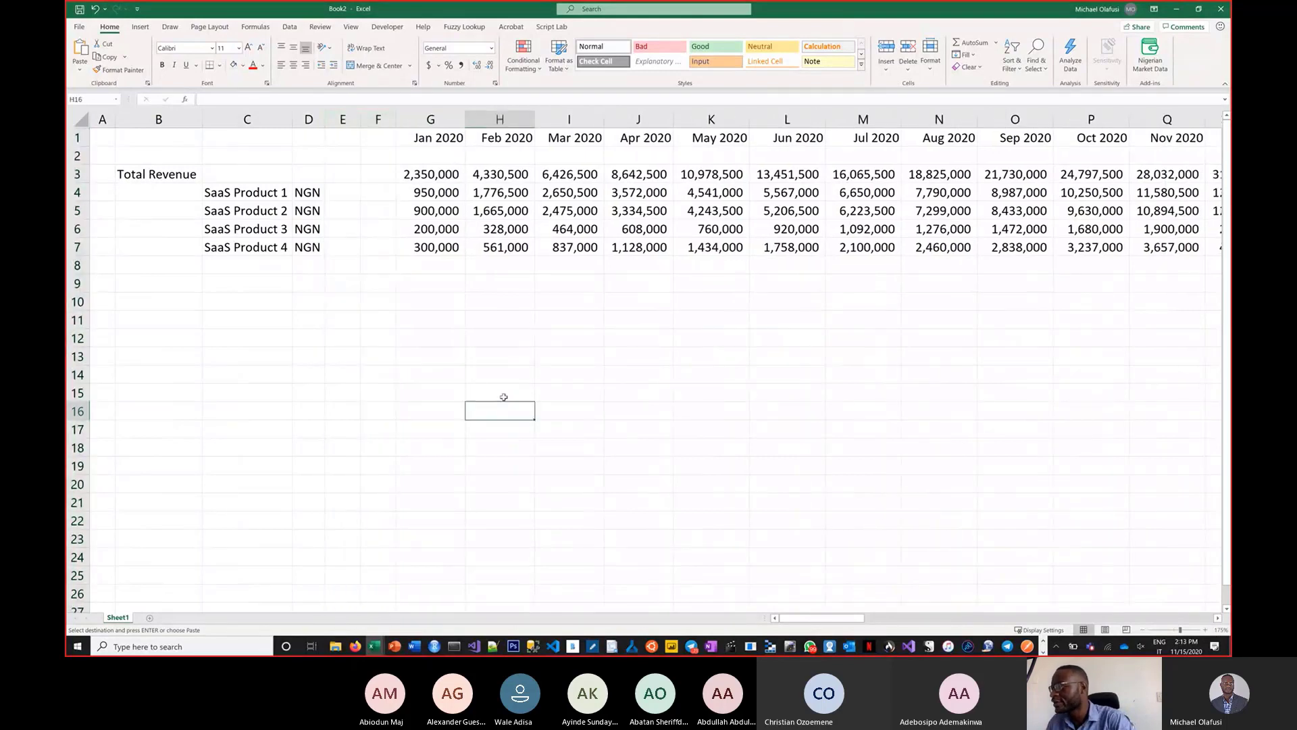
- Insert a blank column before Apr 2020 and another before Jul 2020 for the quarterly totals
left_click(642, 120)
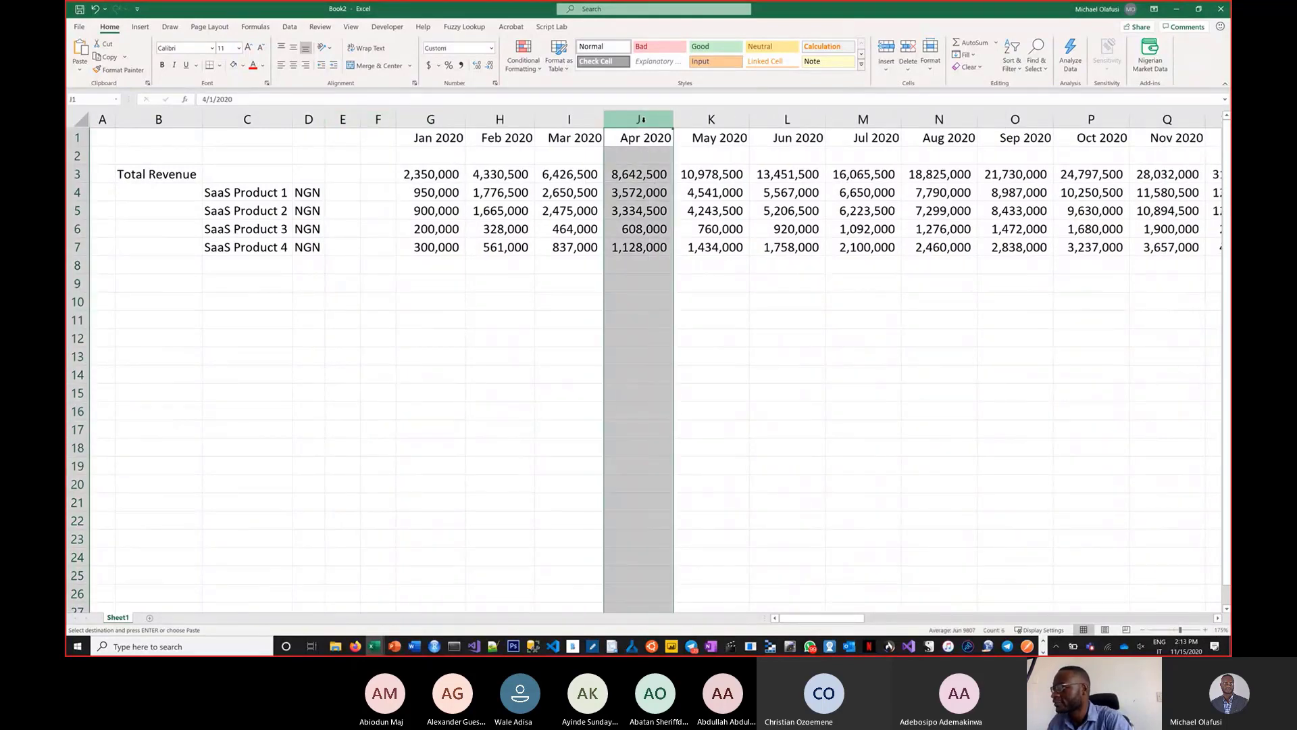
right_click(642, 120)
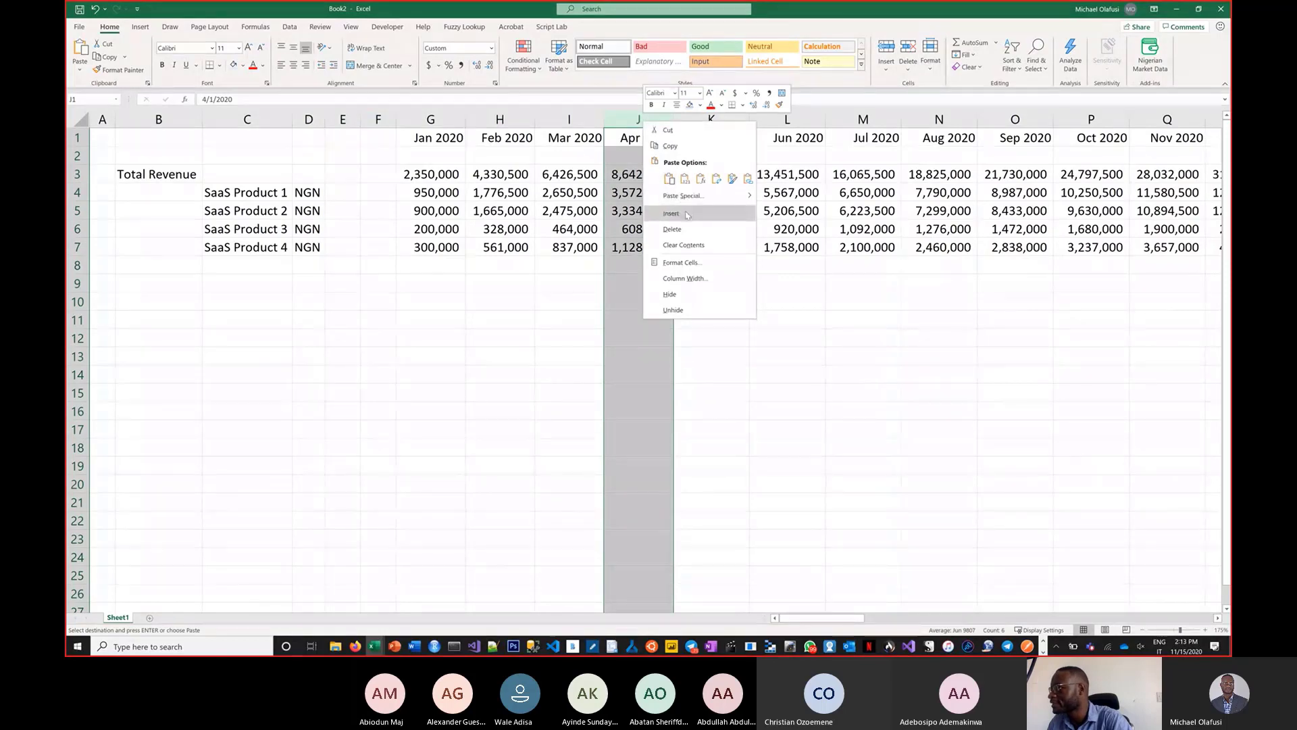
left_click(688, 215)
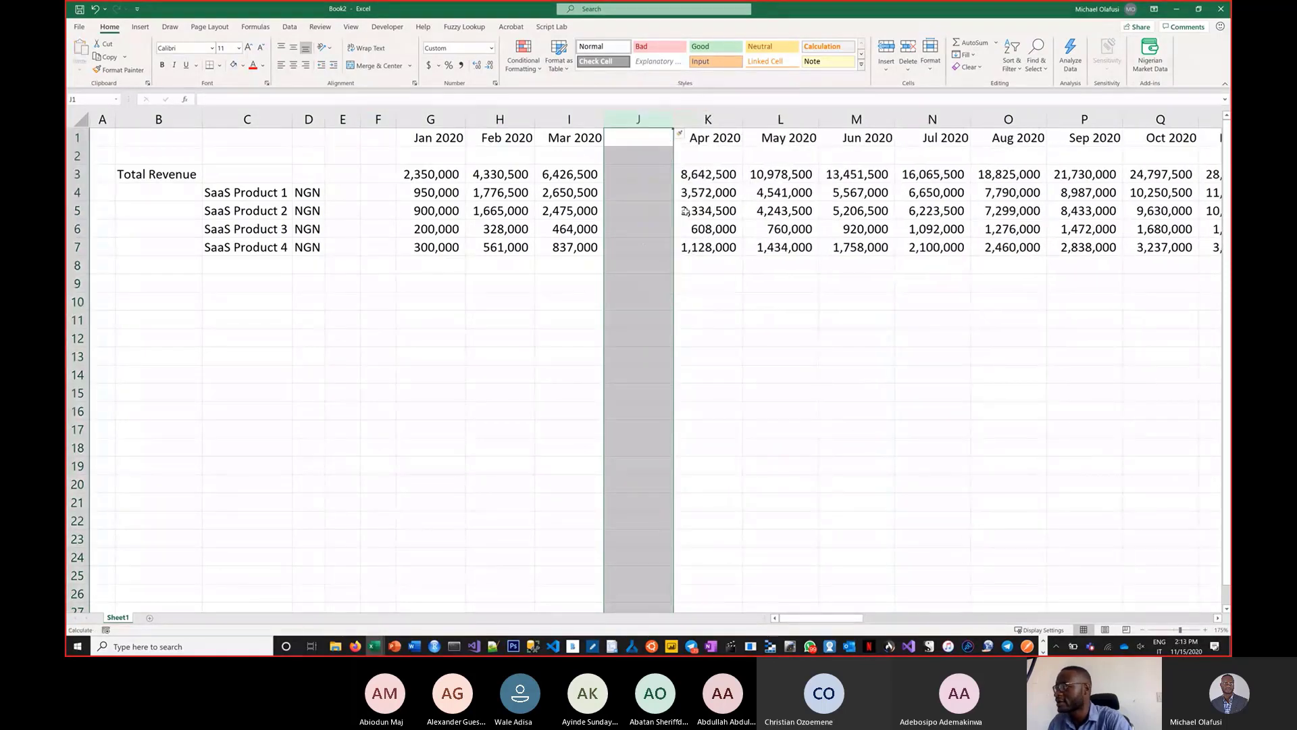
right_click(928, 119)
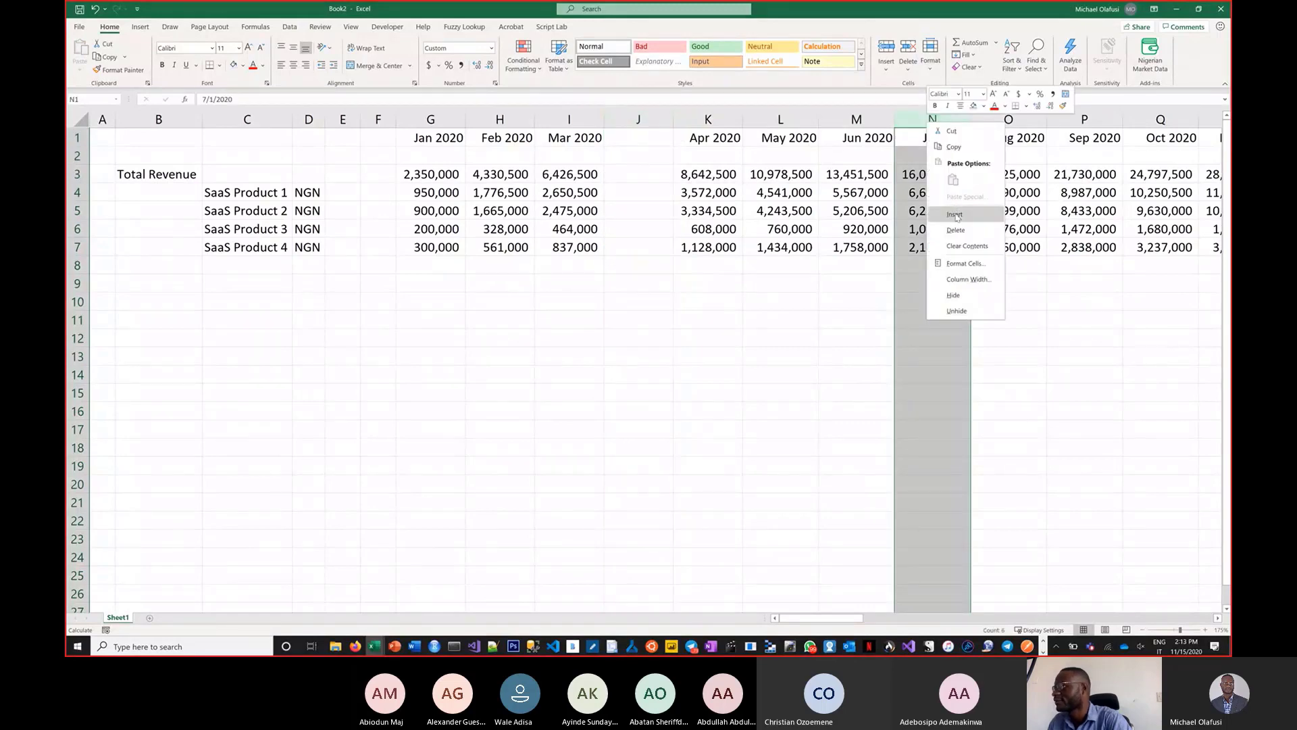
left_click(955, 215)
- Begin the quarter header formula in J1 with the year of the Mar 2020 header, =year(I1)
left_click(631, 141)
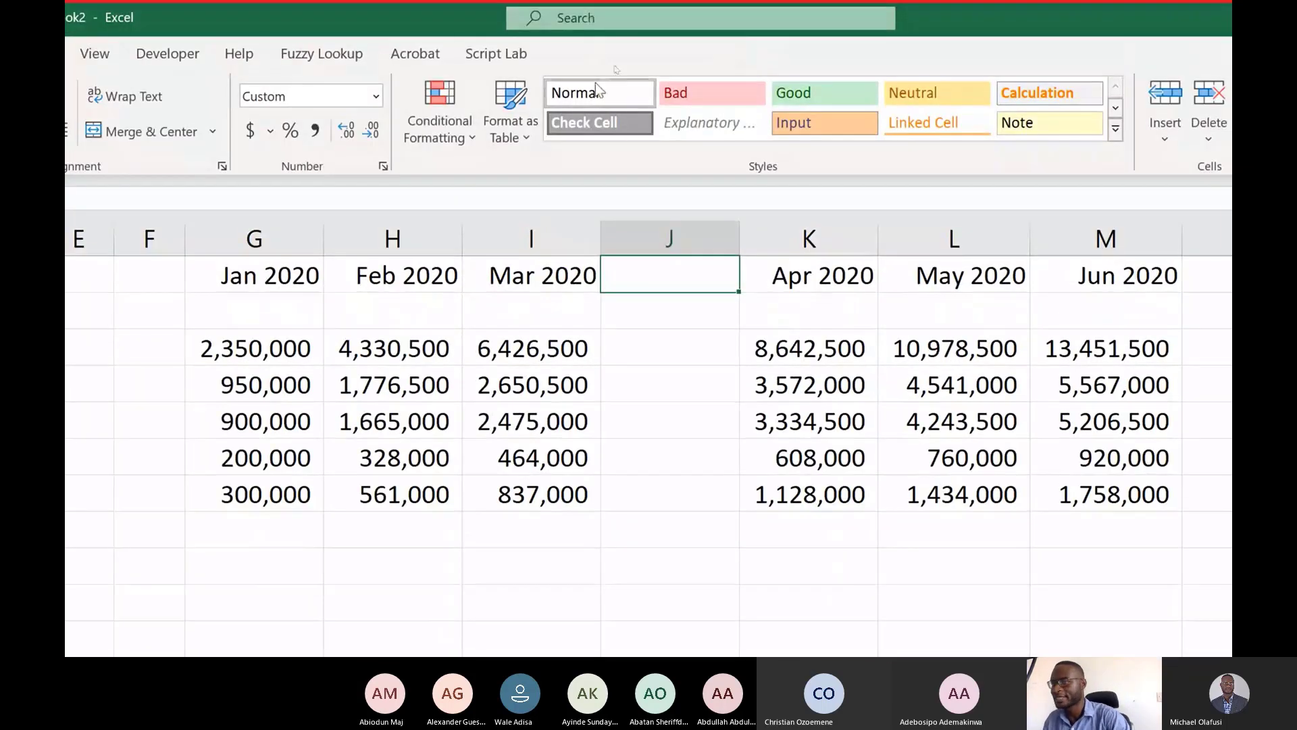
type("=")
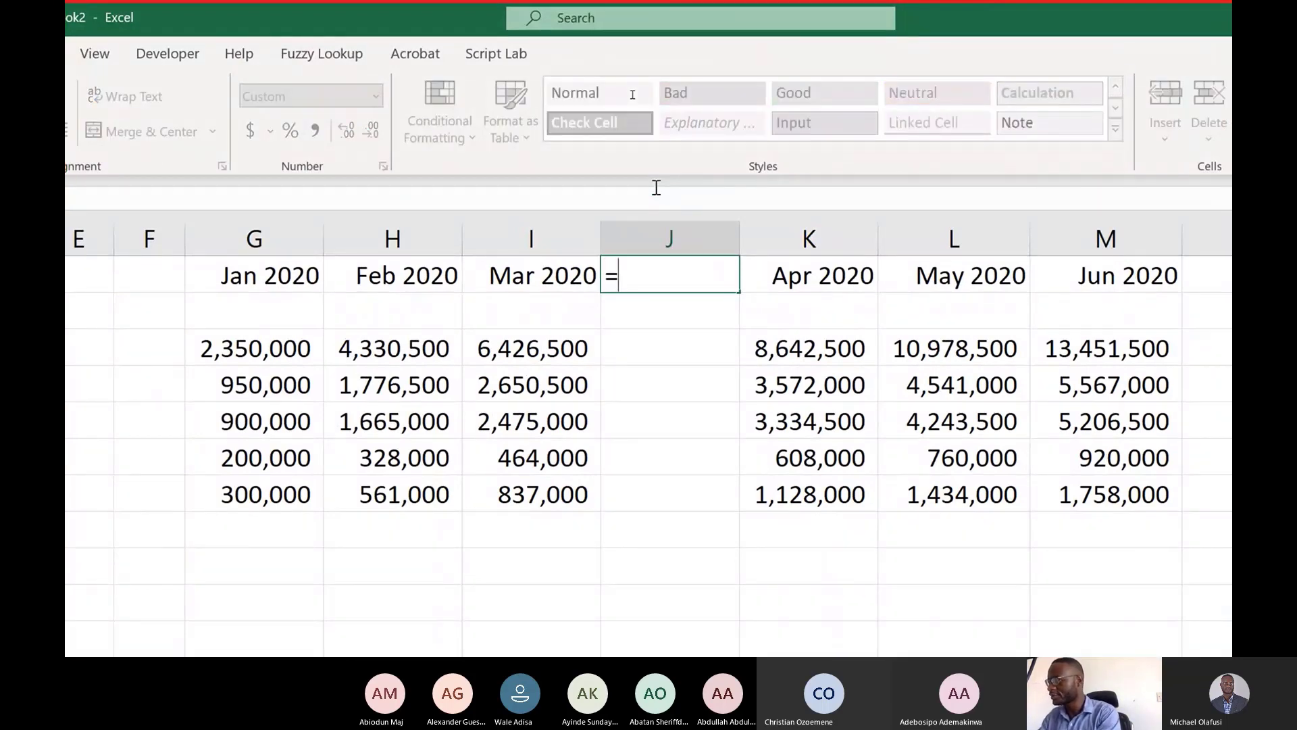
type("year")
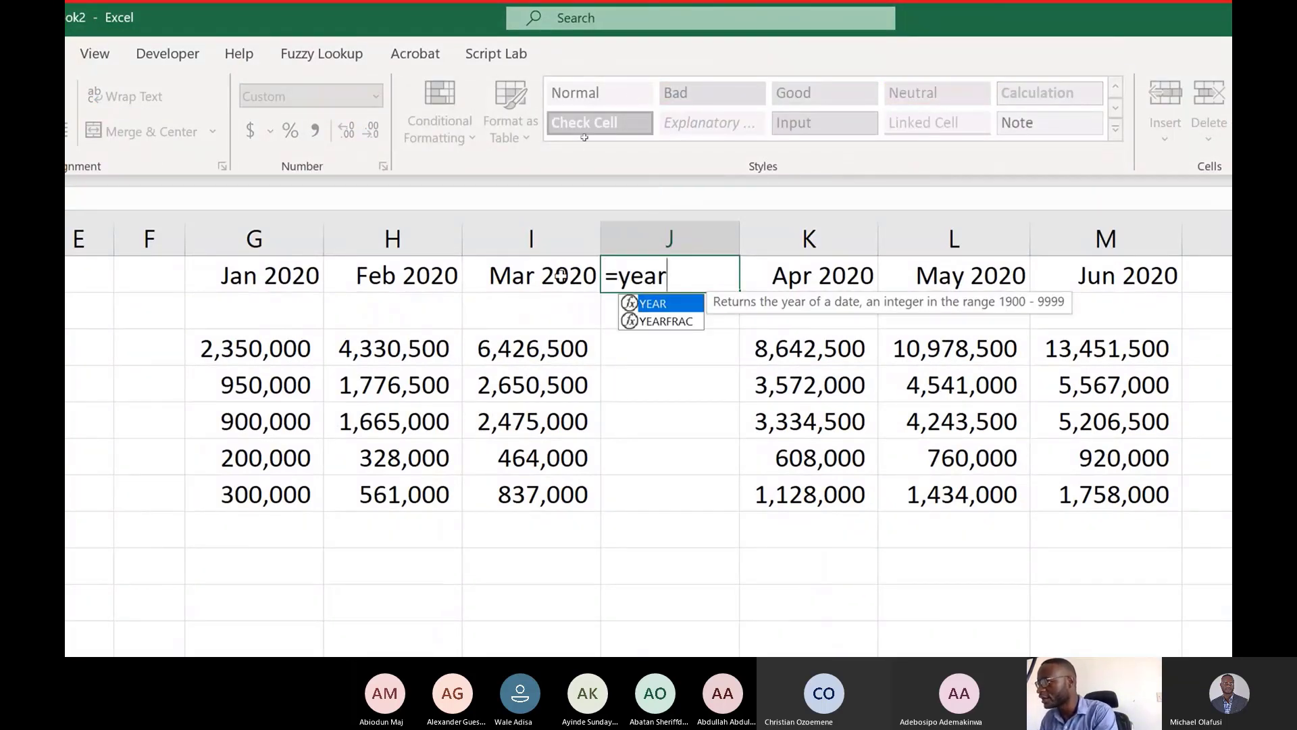
left_click(561, 276)
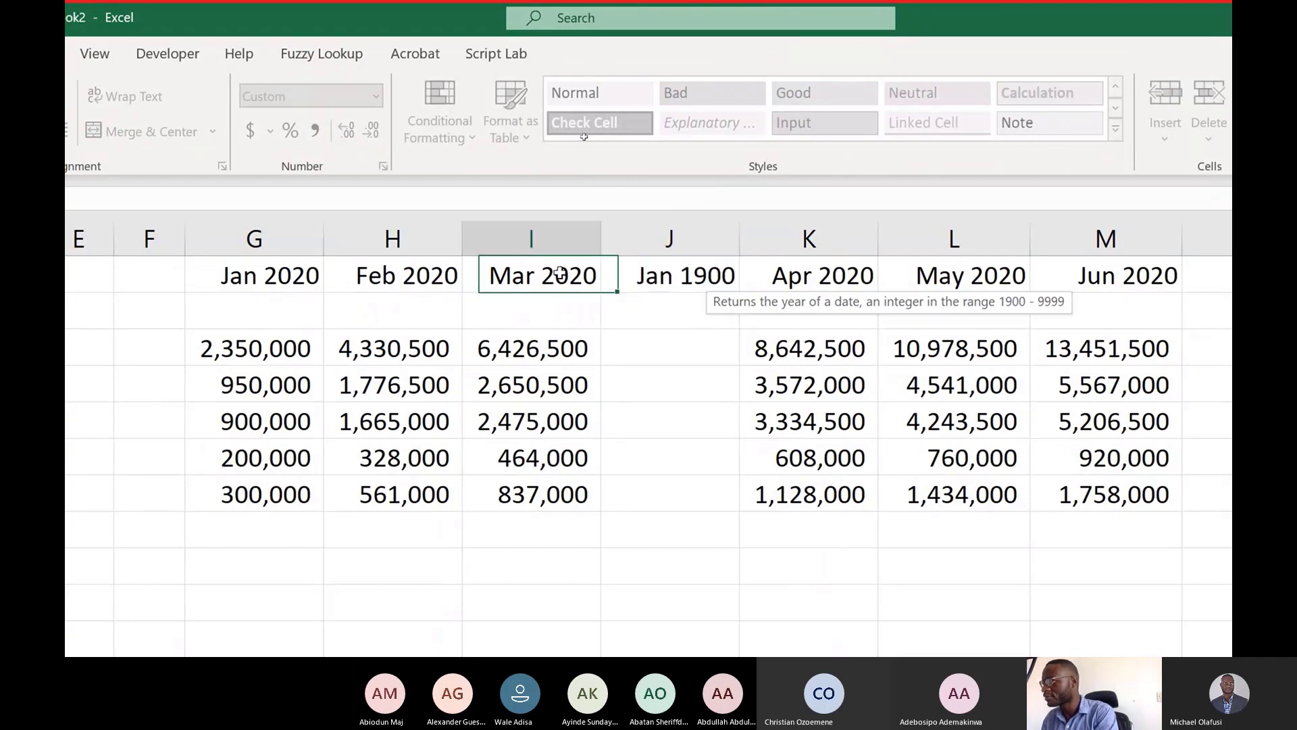
double_click(648, 280)
left_click(671, 275)
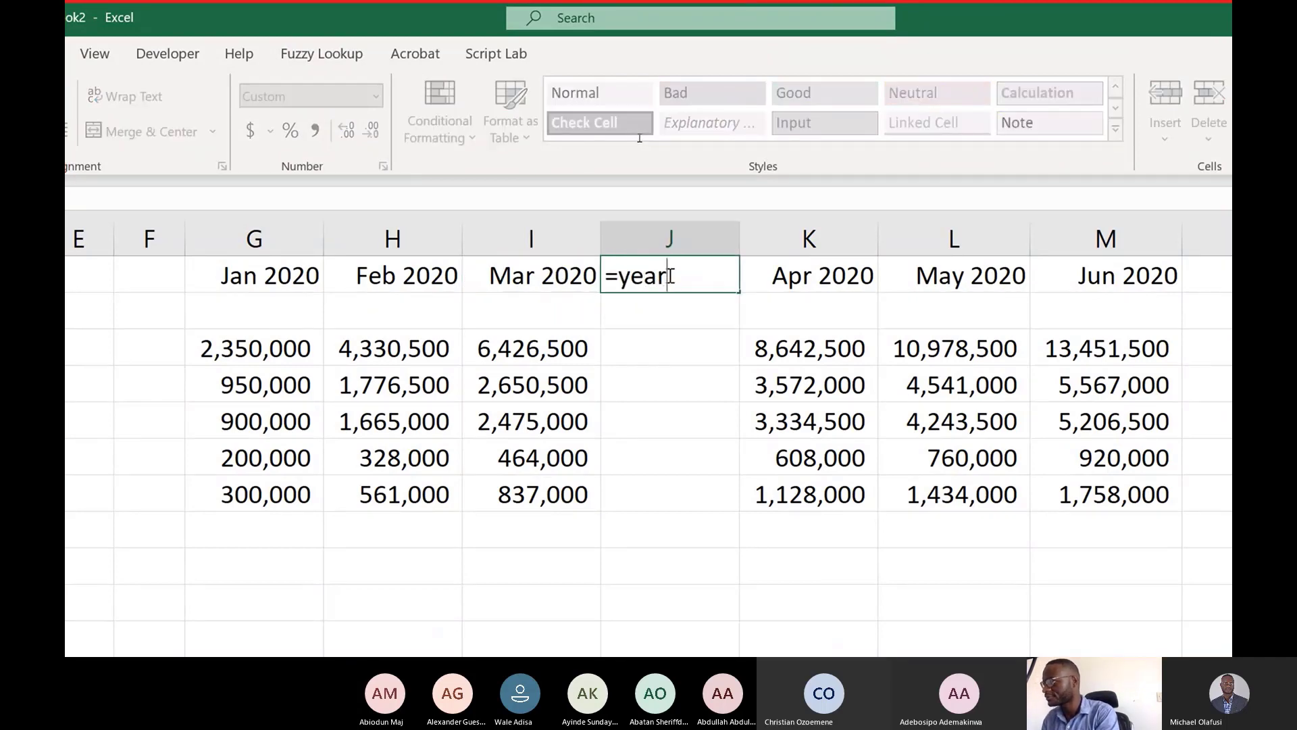
type("(")
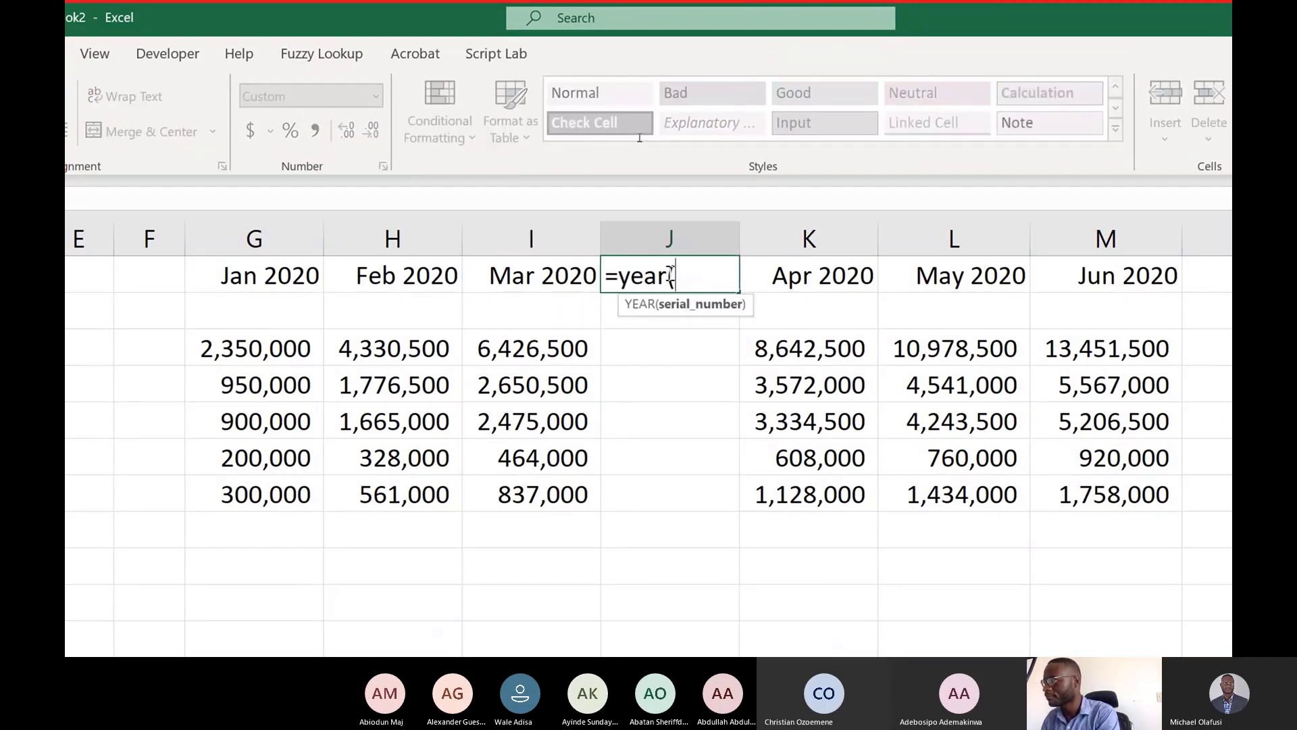
left_click(546, 283)
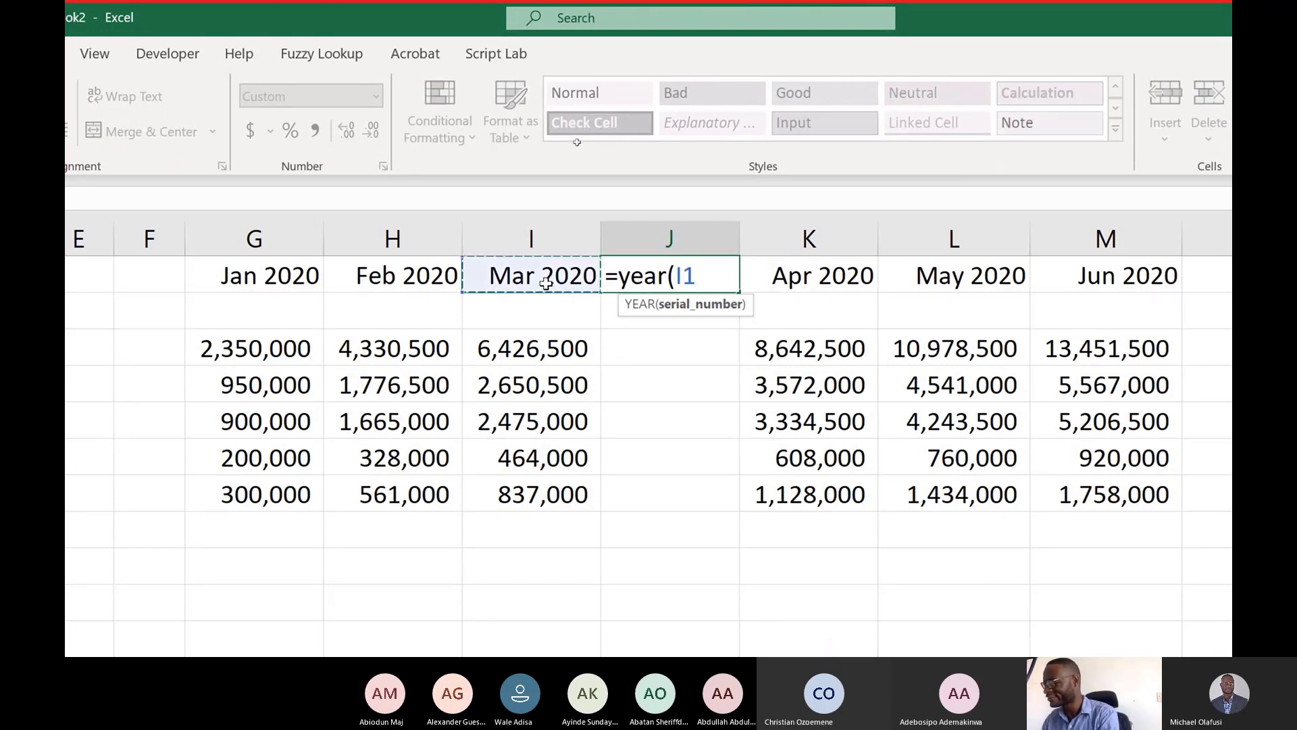
type(")")
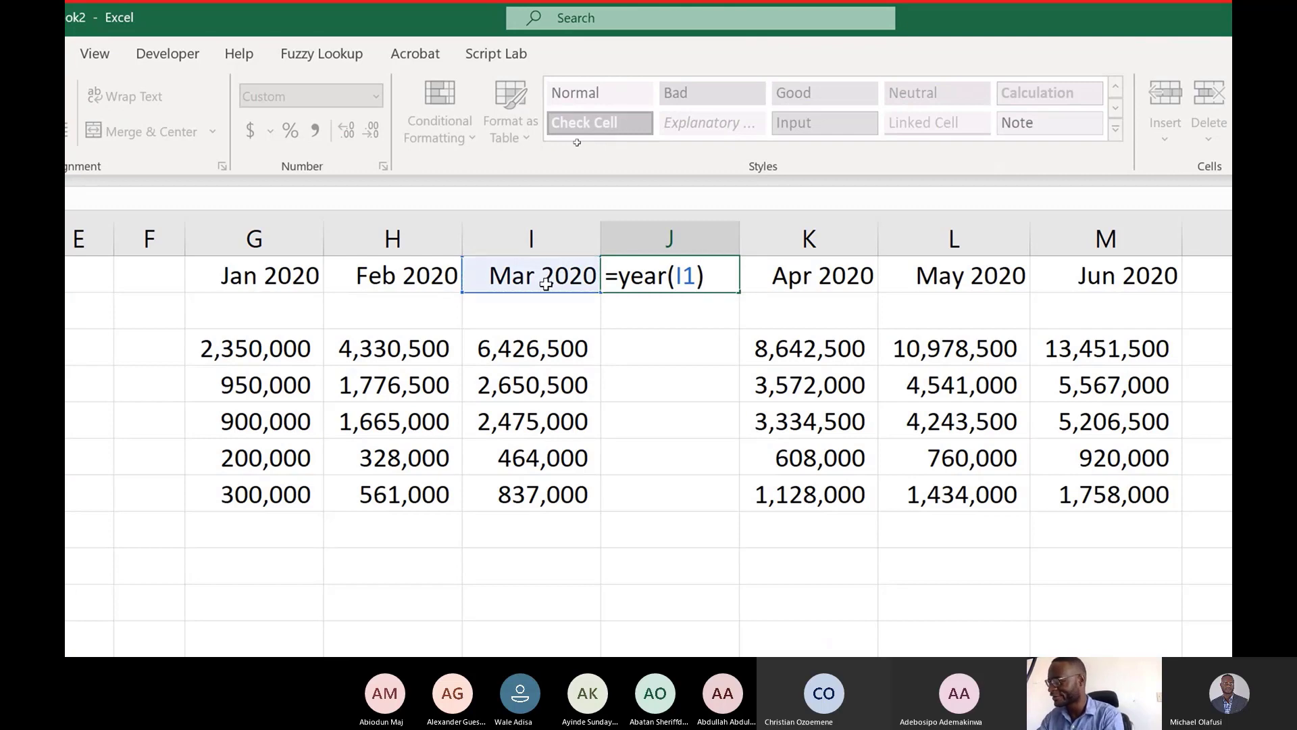
- Extend the J1 formula to =year(I1)&"Q"&month(I1)3 and accept the suggested correction to month(I1)*3
type("&")
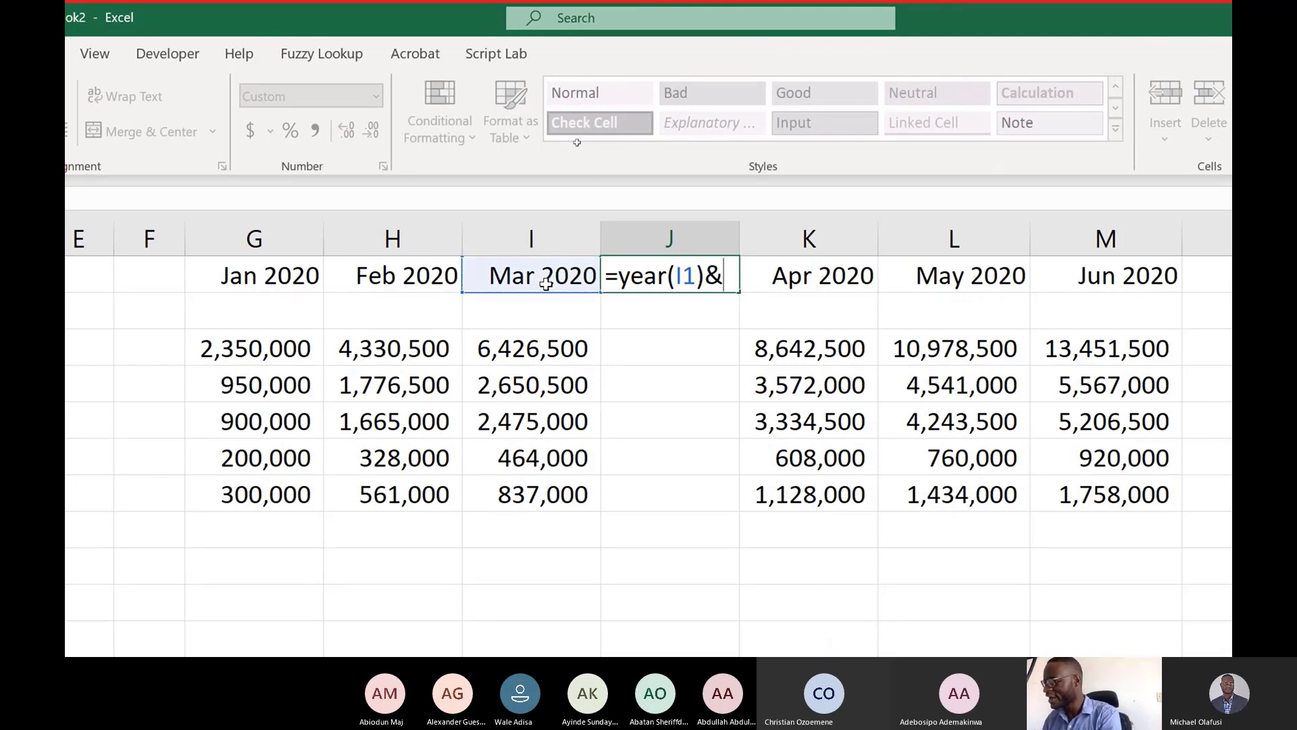
type("\"Q\"&")
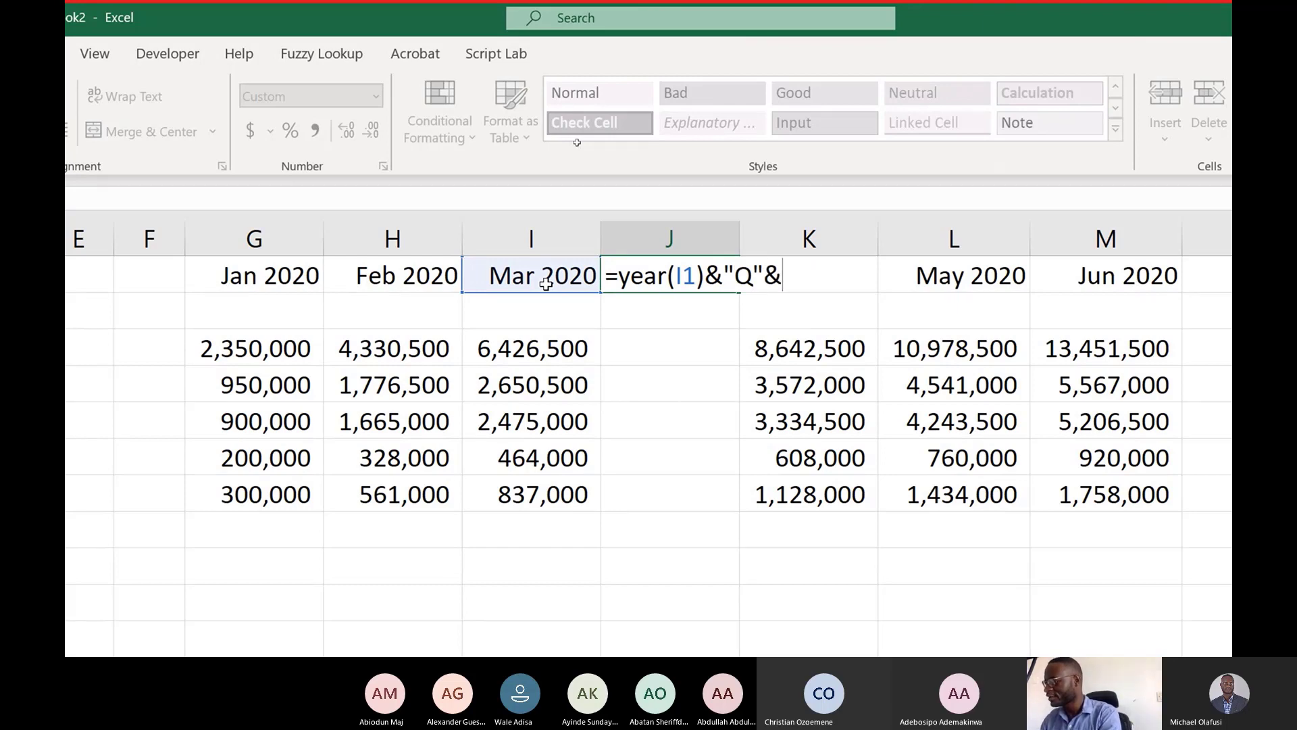
type("month")
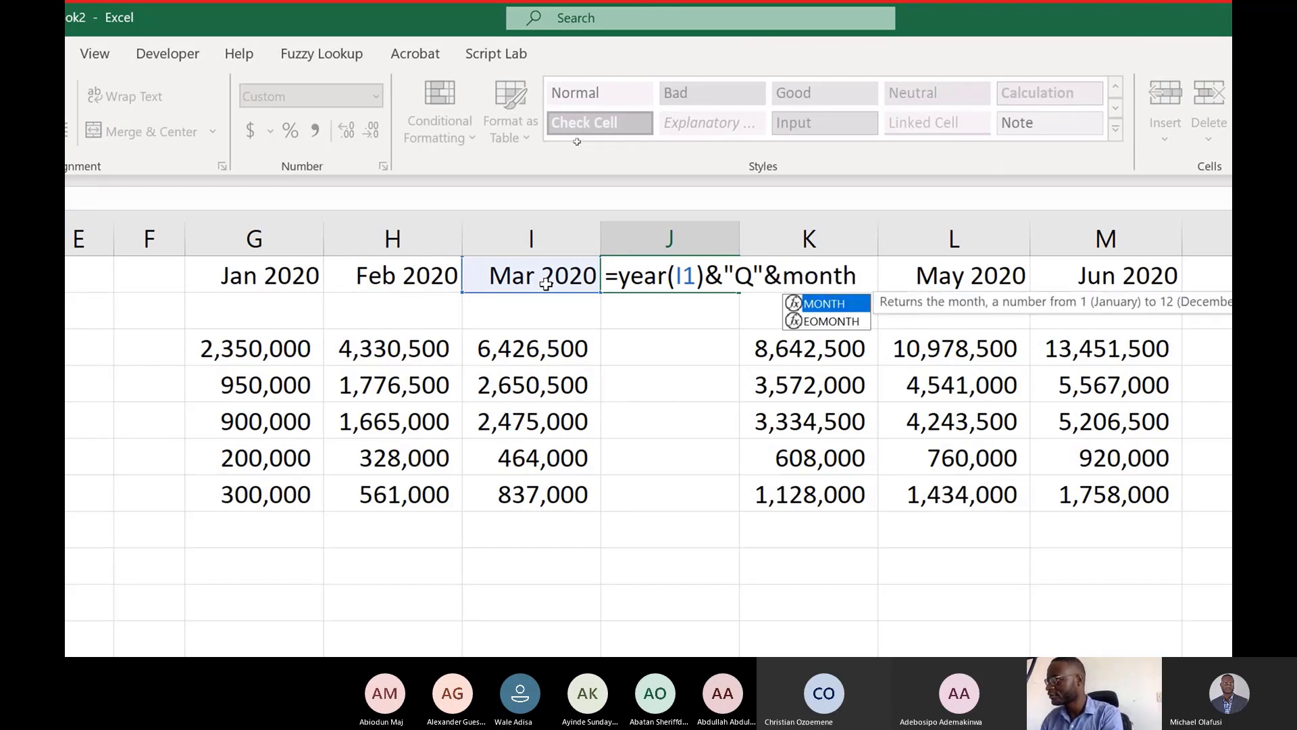
type("(")
left_click(542, 281)
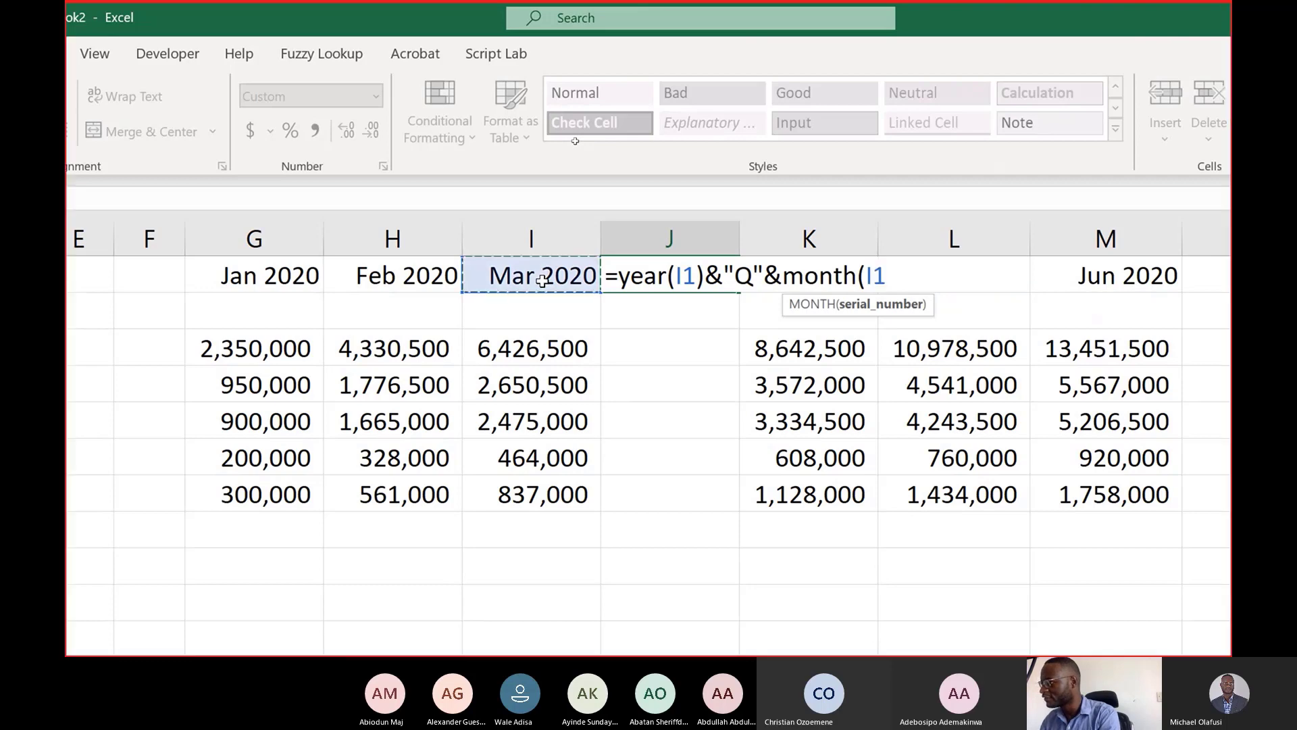
type(")3")
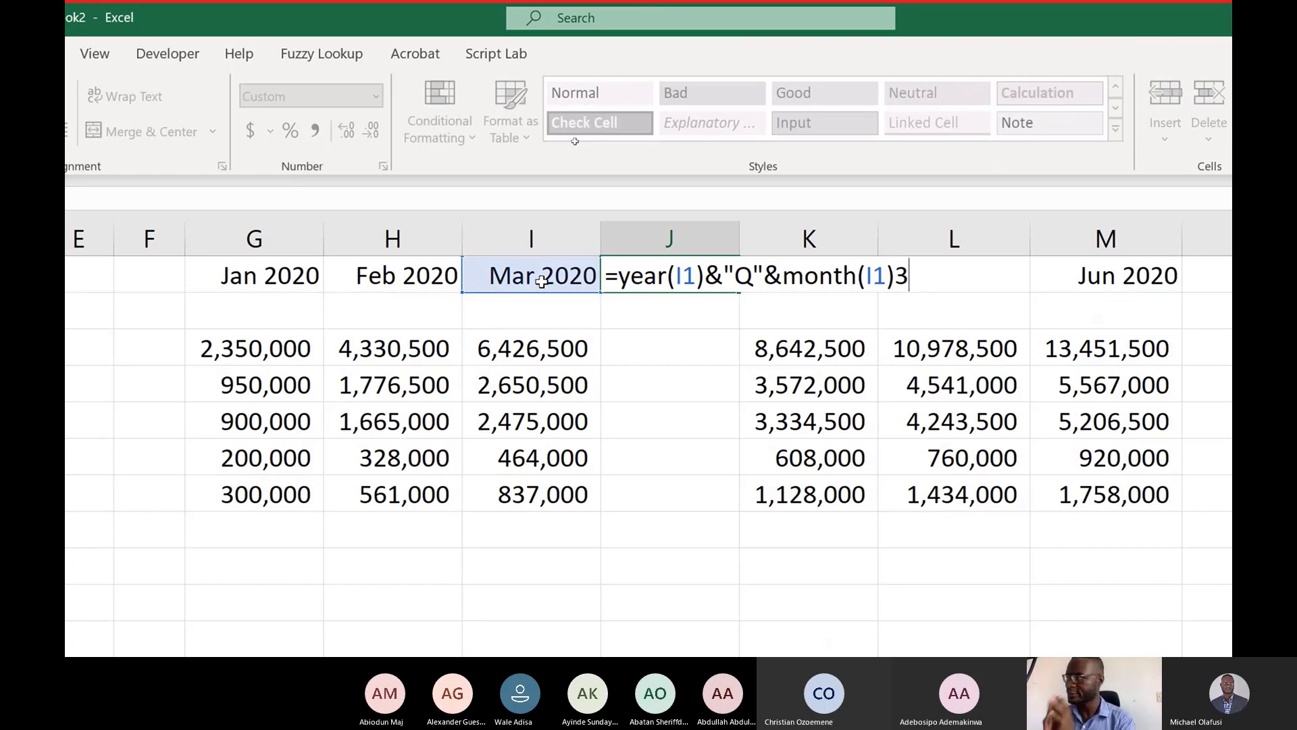
key("Return")
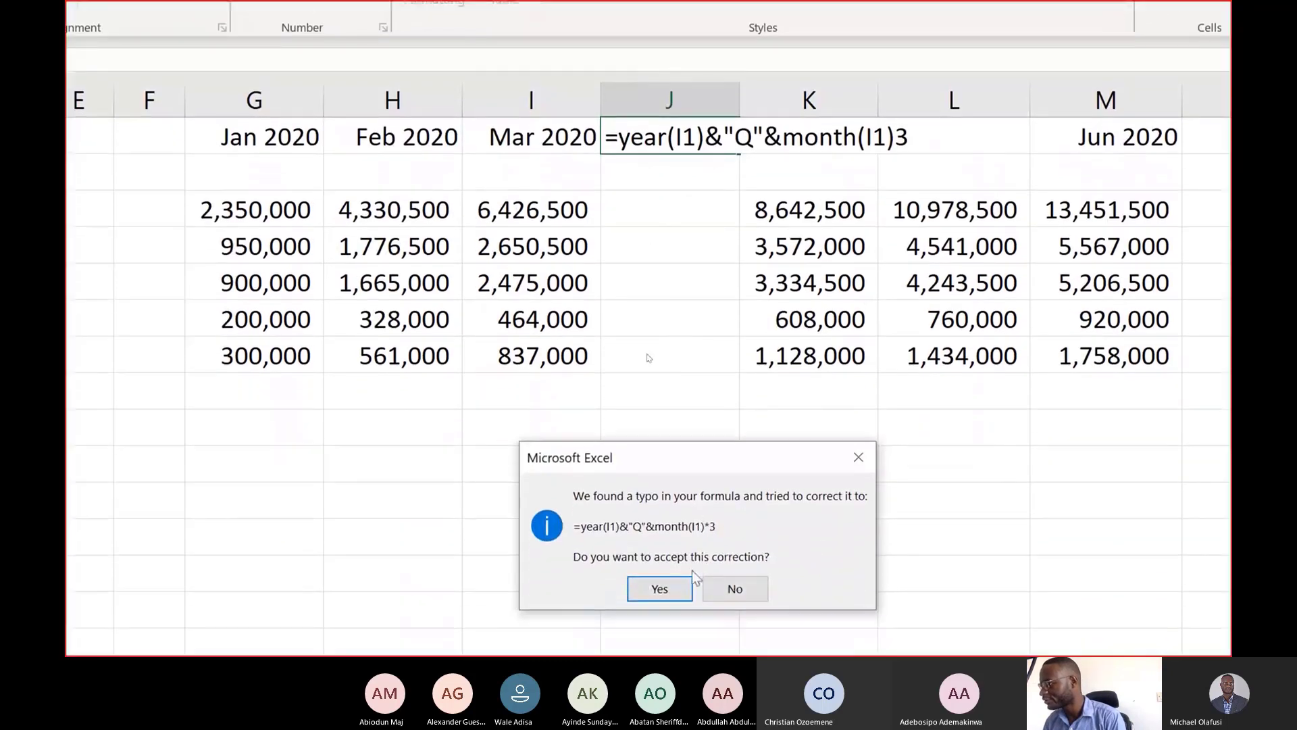
left_click(678, 581)
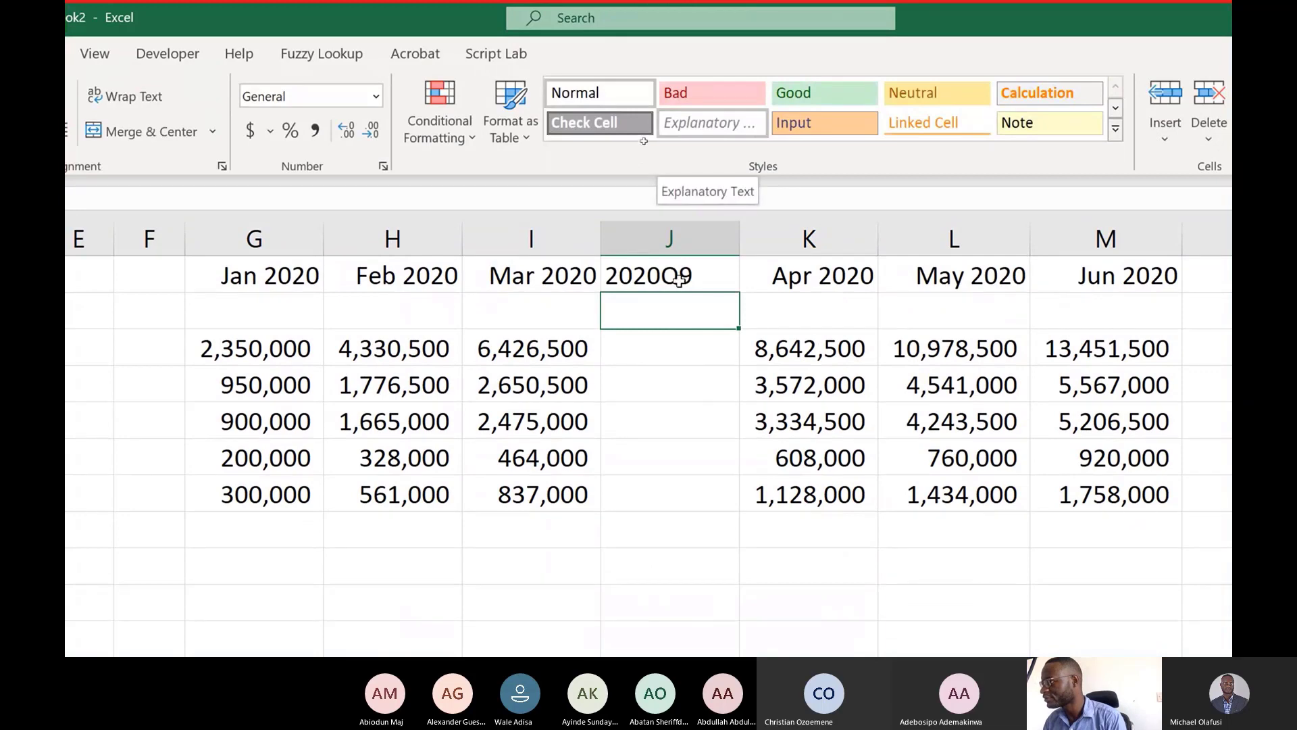
- Correct the J1 formula to divide the month by 3: =YEAR(I1)&"Q"&MONTH(I1)/3
double_click(678, 277)
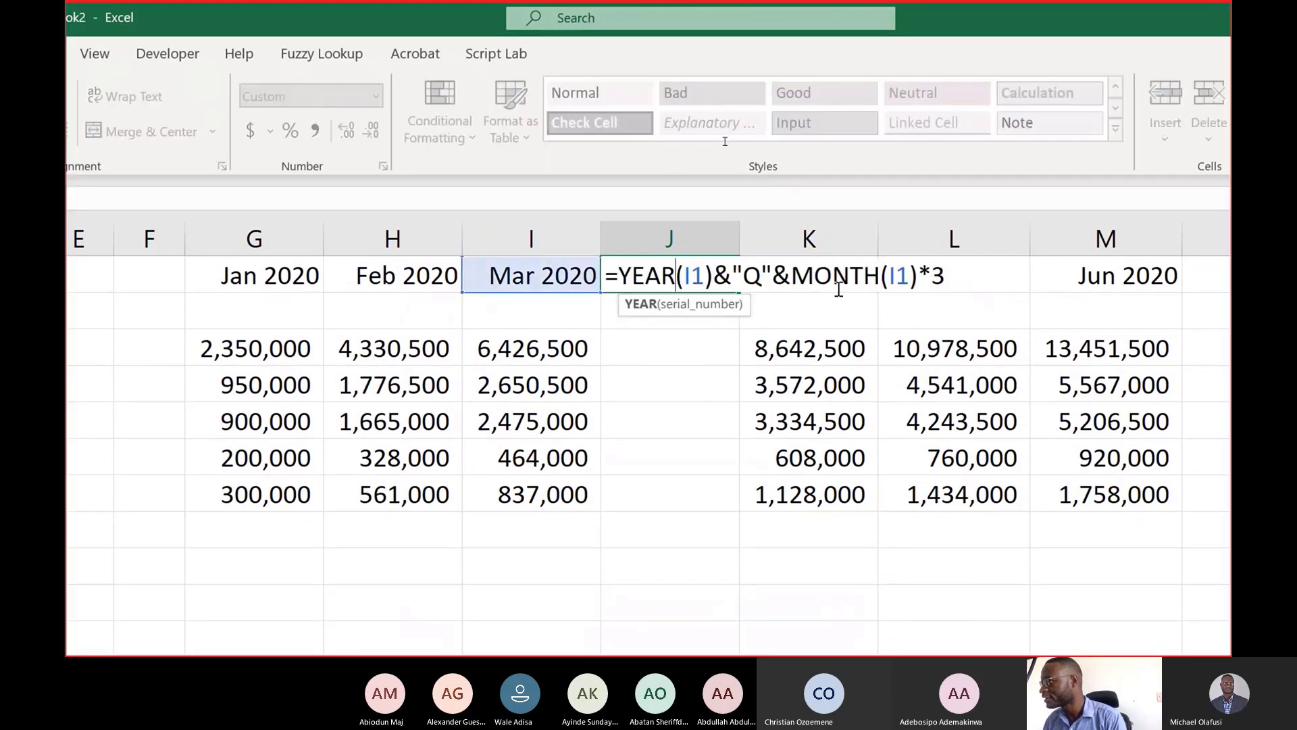
left_click(932, 277)
key("BackSpace")
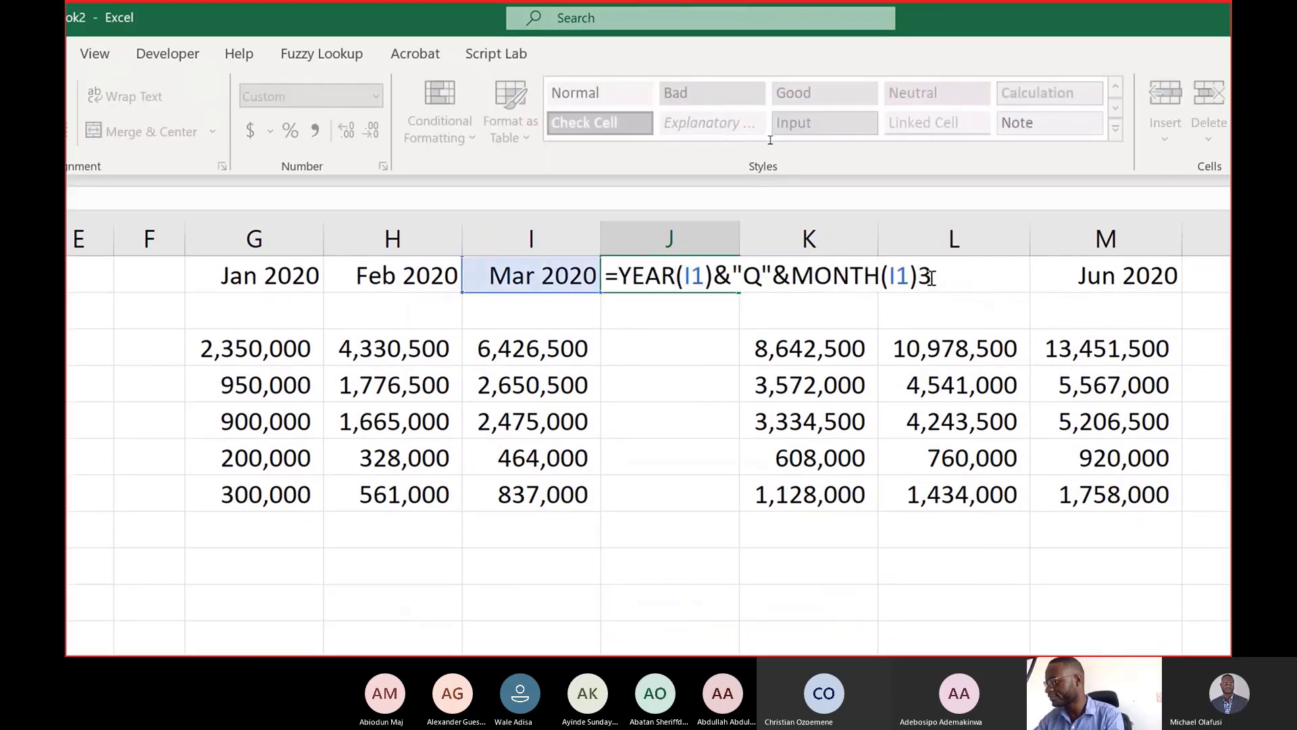
type("/")
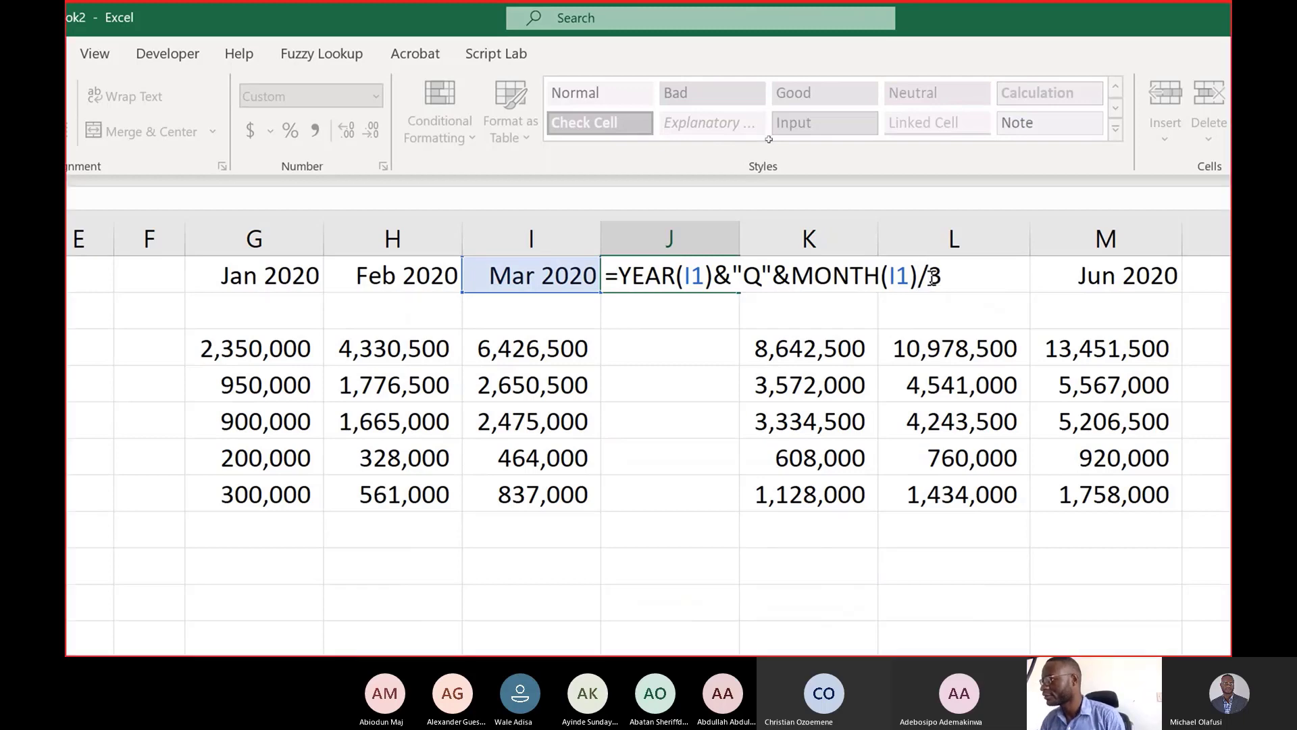
key("Return")
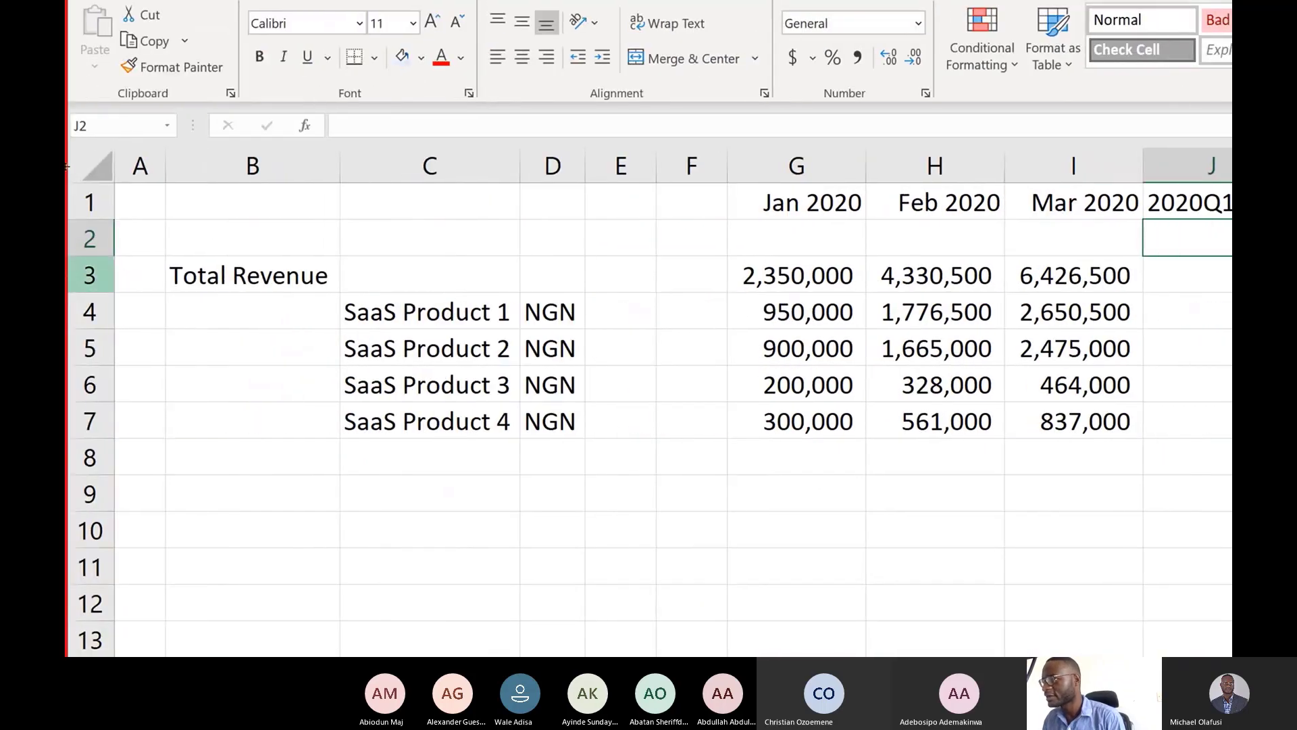
- Delete the blank row 2 between the period headers and the Total Revenue row
right_click(88, 237)
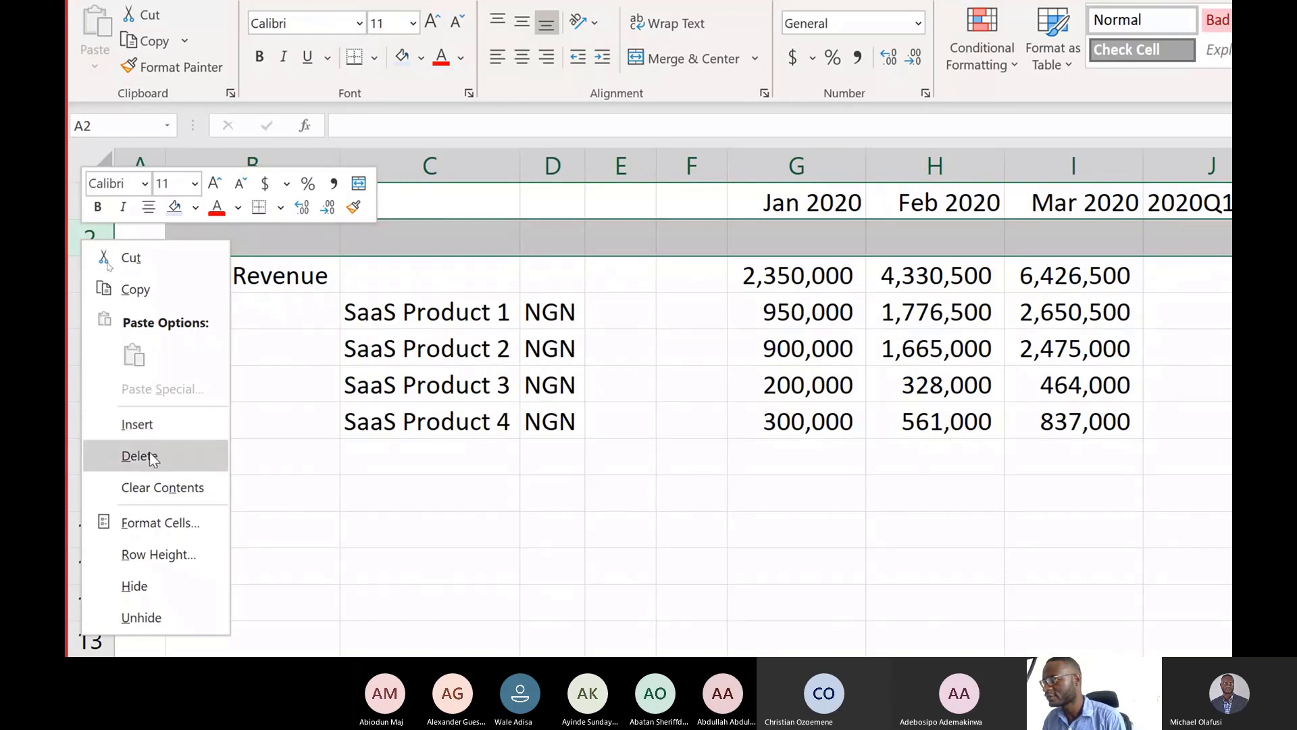
key("Escape")
key("ctrl+minus")
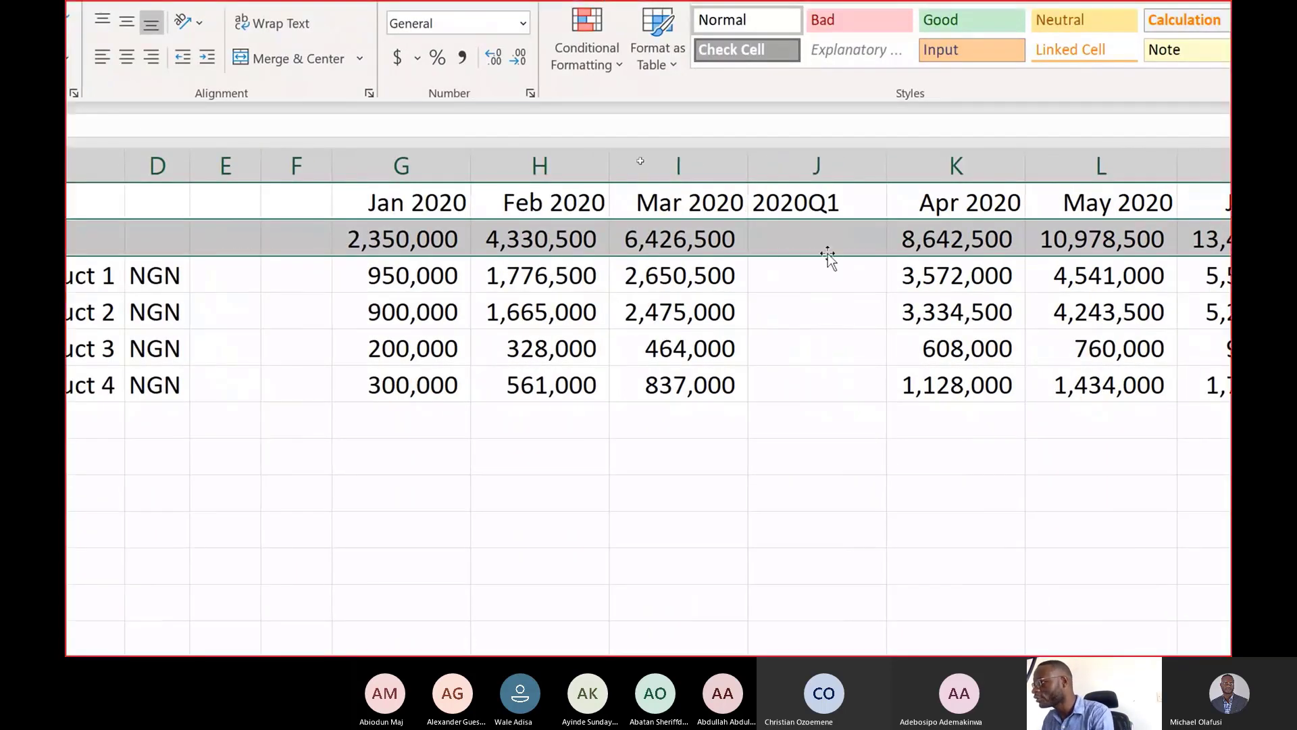
- Sum the Jan to Mar 2020 total revenue in J2 with =sum(G2:I2)
left_click(810, 229)
type("=sum(")
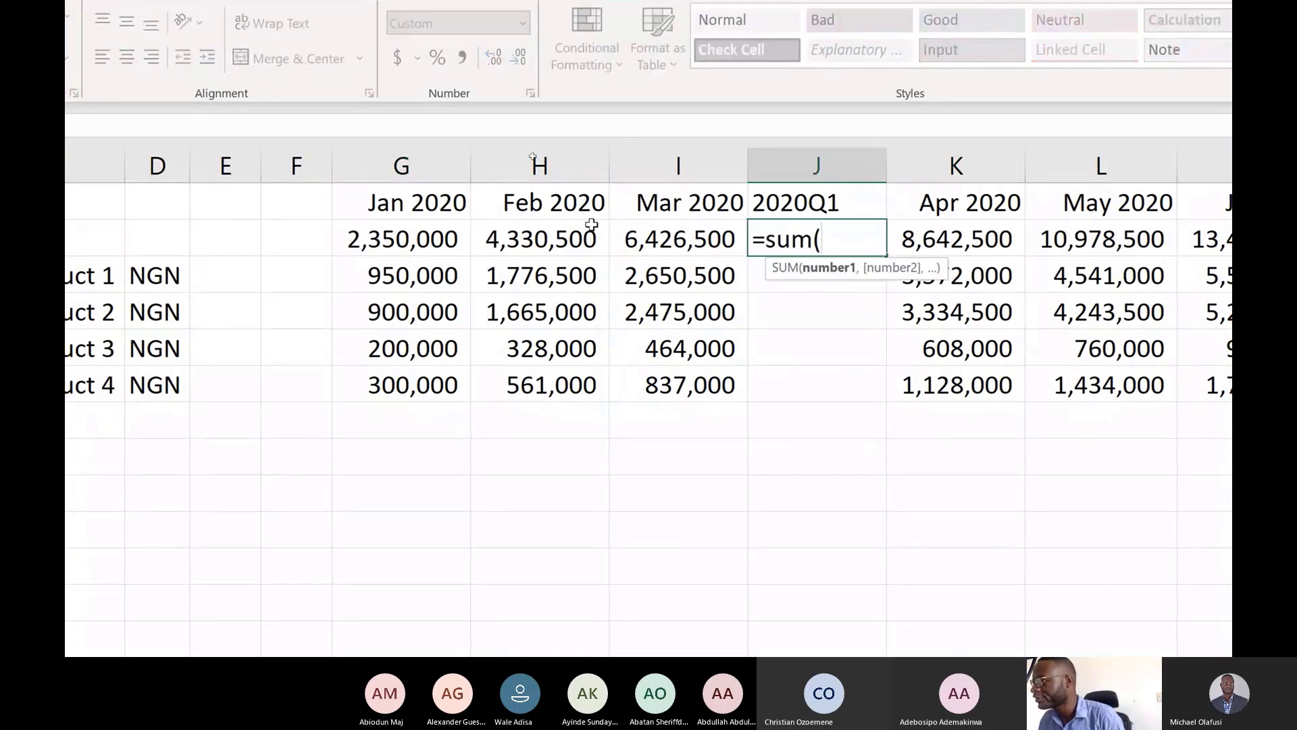
left_click_drag(422, 238, 635, 239)
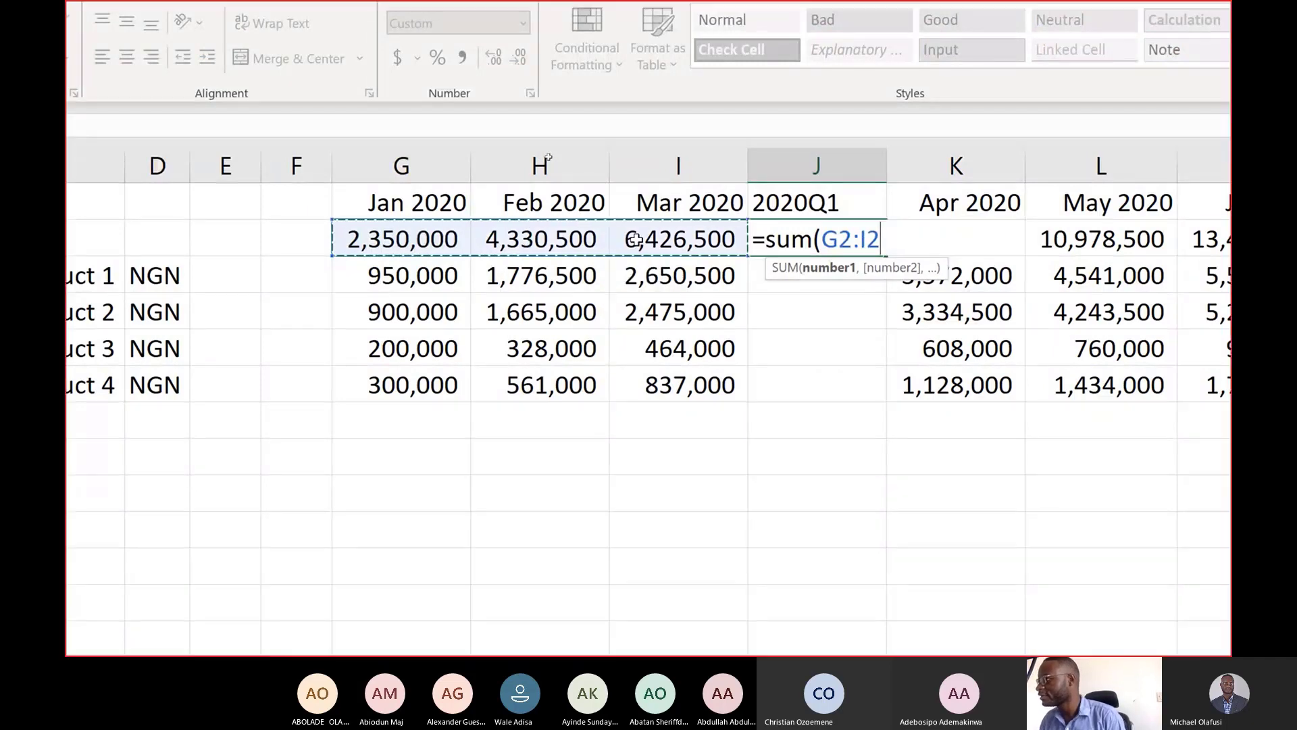
key("Return")
- Widen column J to fit the quarterly total and fill the J2 sum down to the four SaaS product rows
left_click(822, 230)
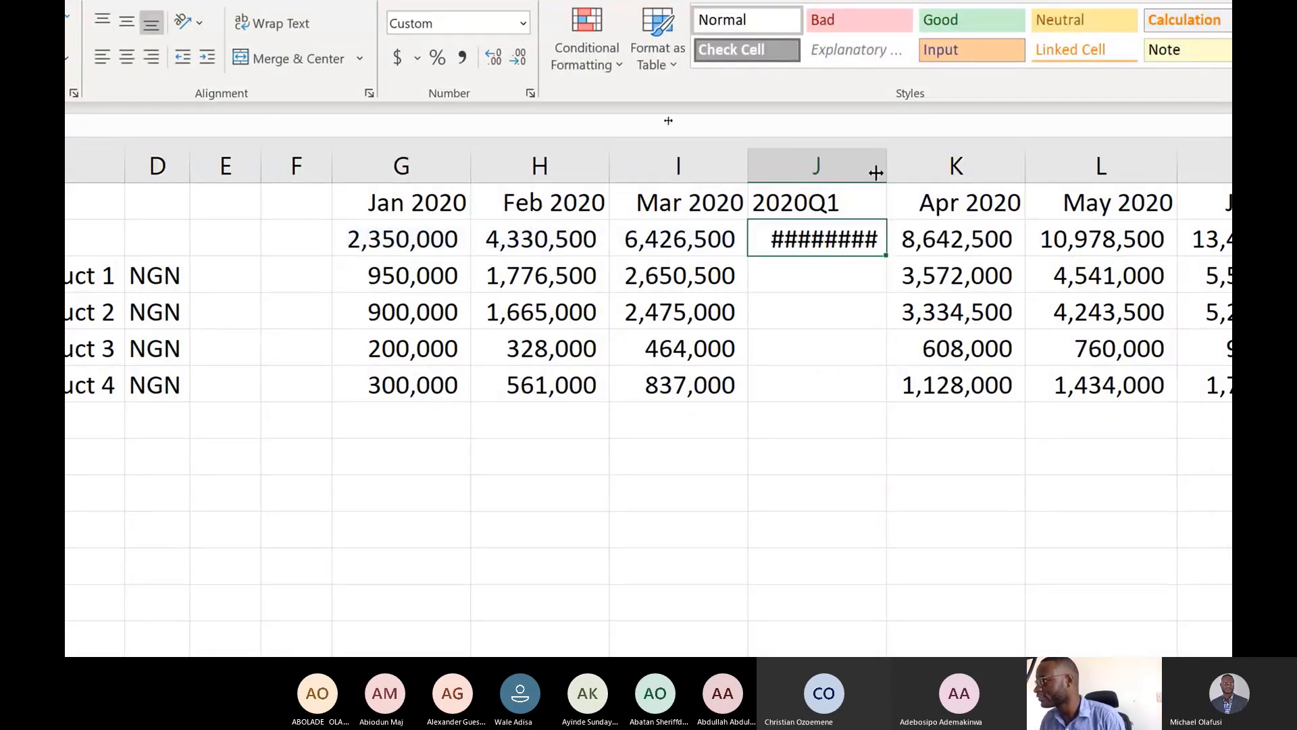
left_click_drag(875, 167, 936, 177)
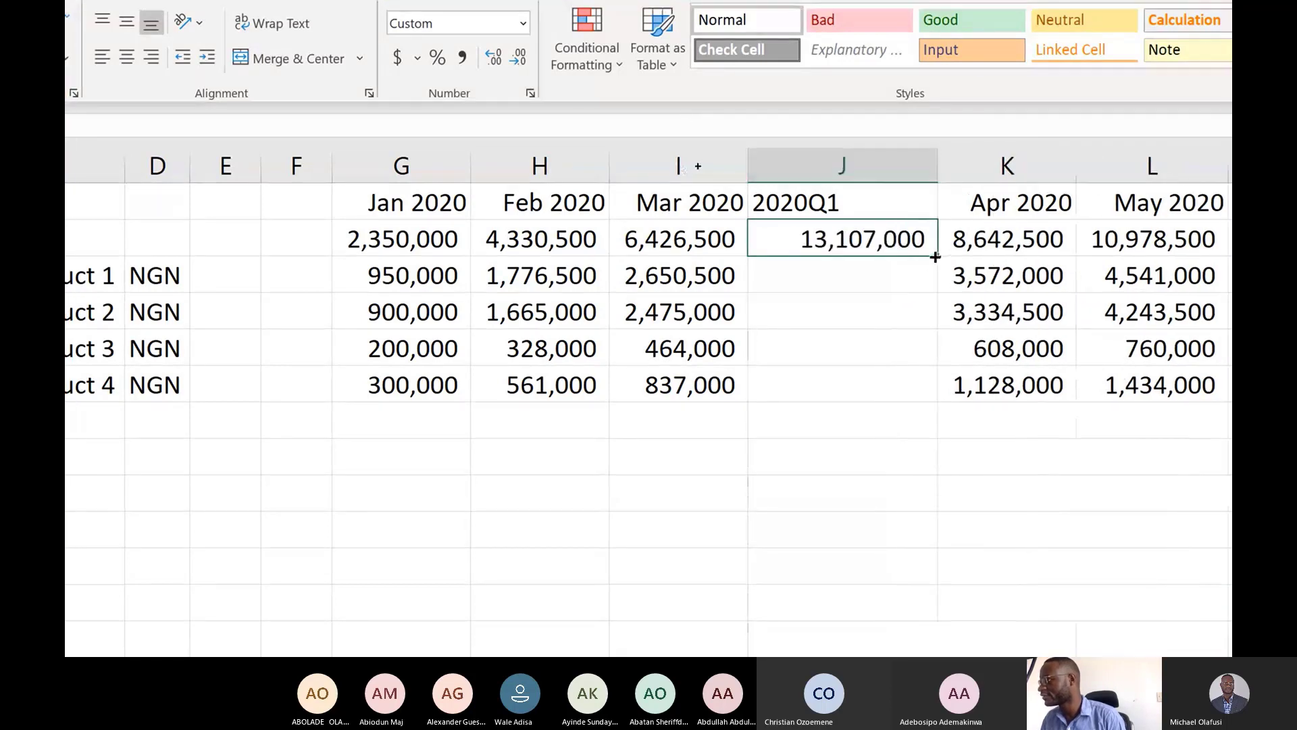
double_click(936, 256)
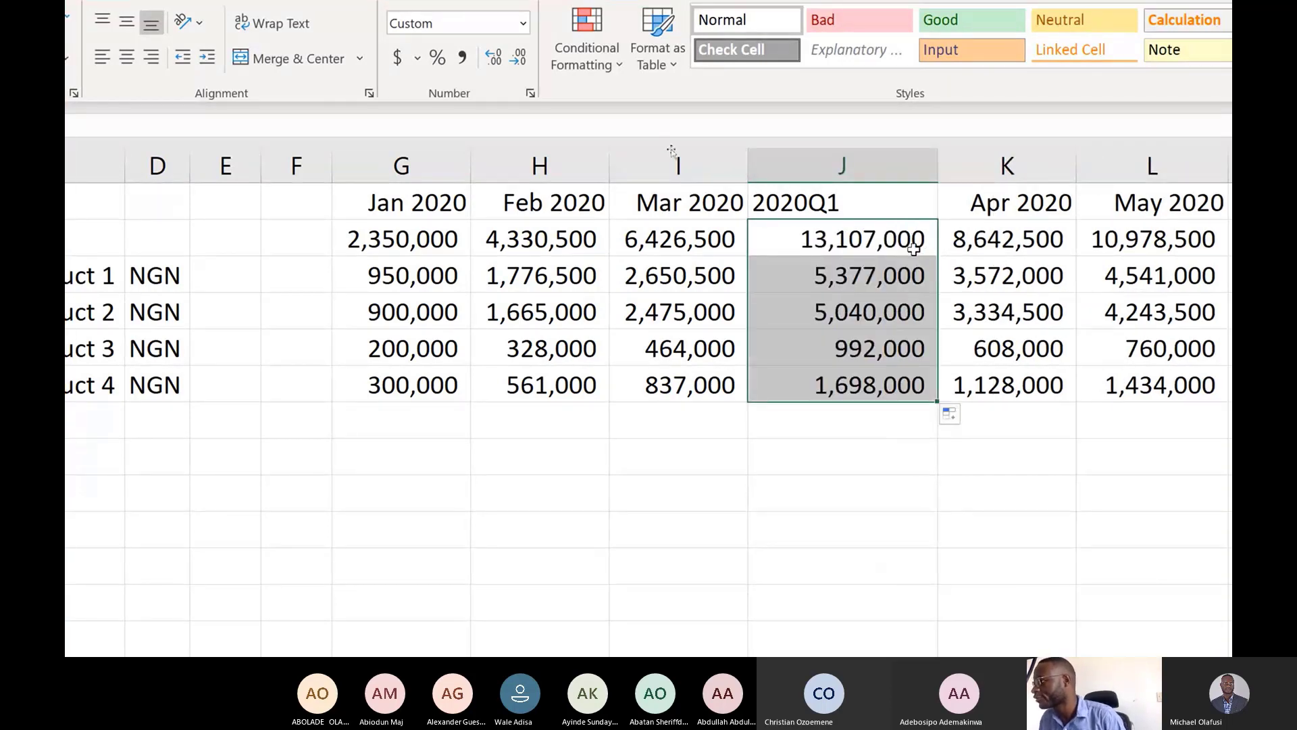
- Shade the 2020Q1 header cell J1 with the lightest green theme fill
left_click(857, 198)
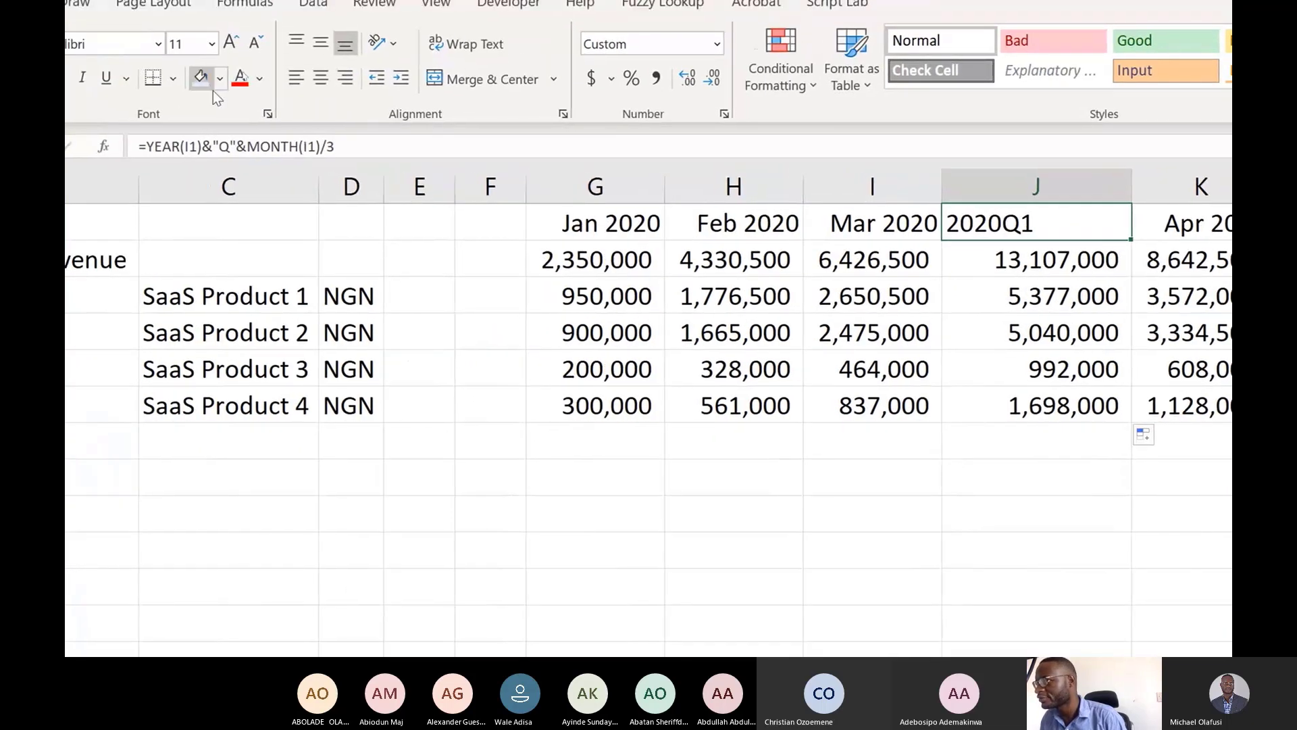
left_click(188, 57)
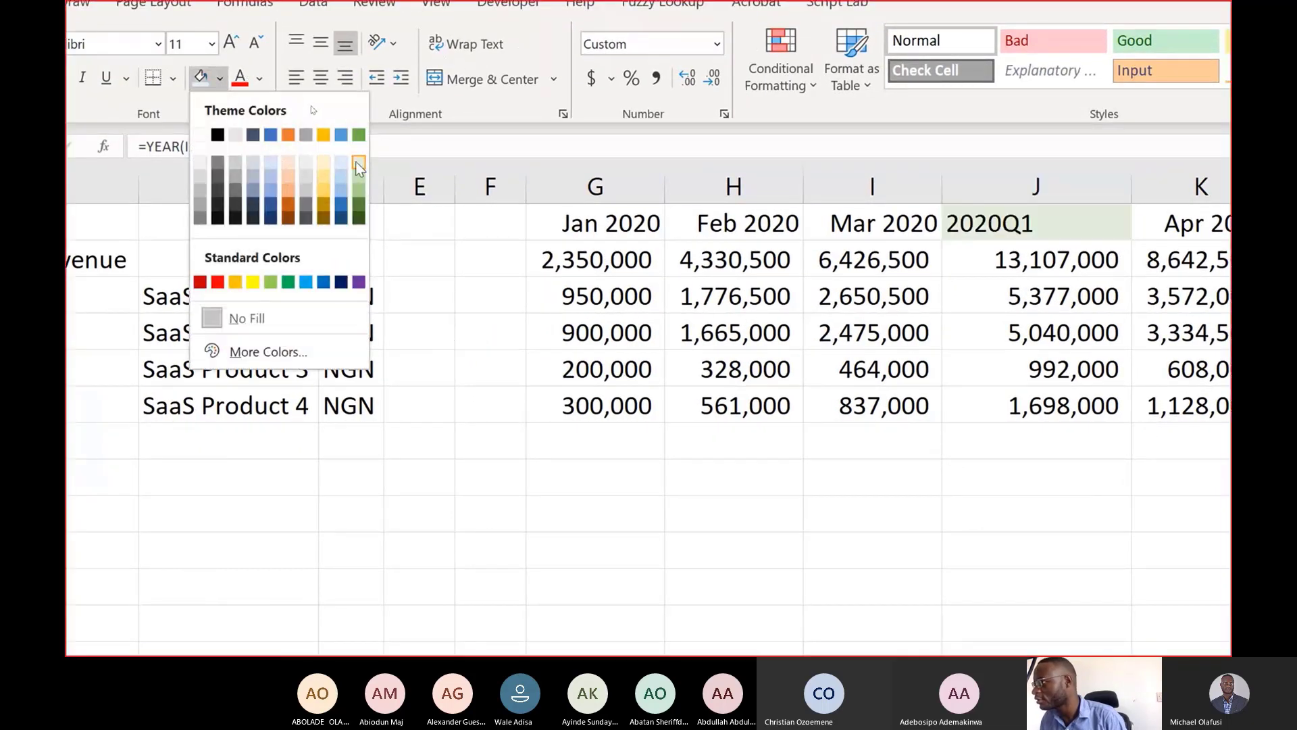
left_click(360, 164)
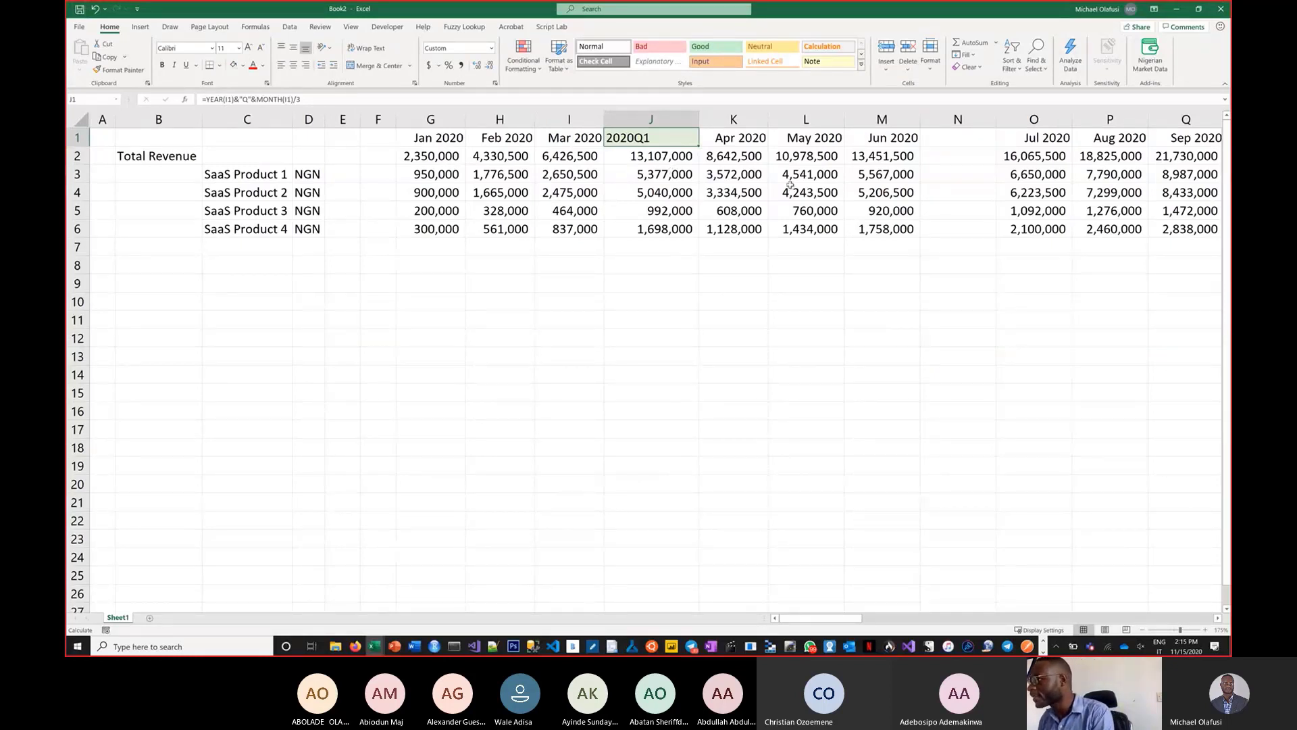
left_click(834, 174)
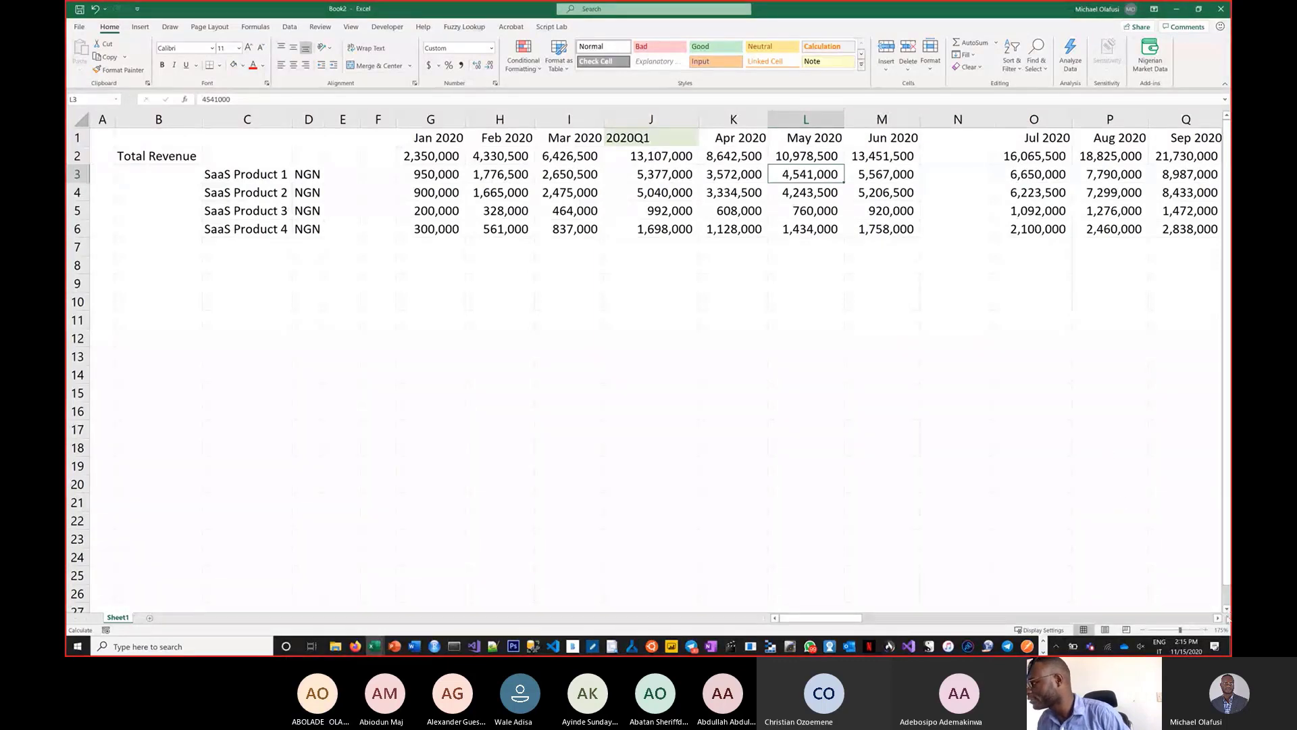
- Insert a blank column before Oct 2020 for the third-quarter total
scroll(1217, 621, "right", 8)
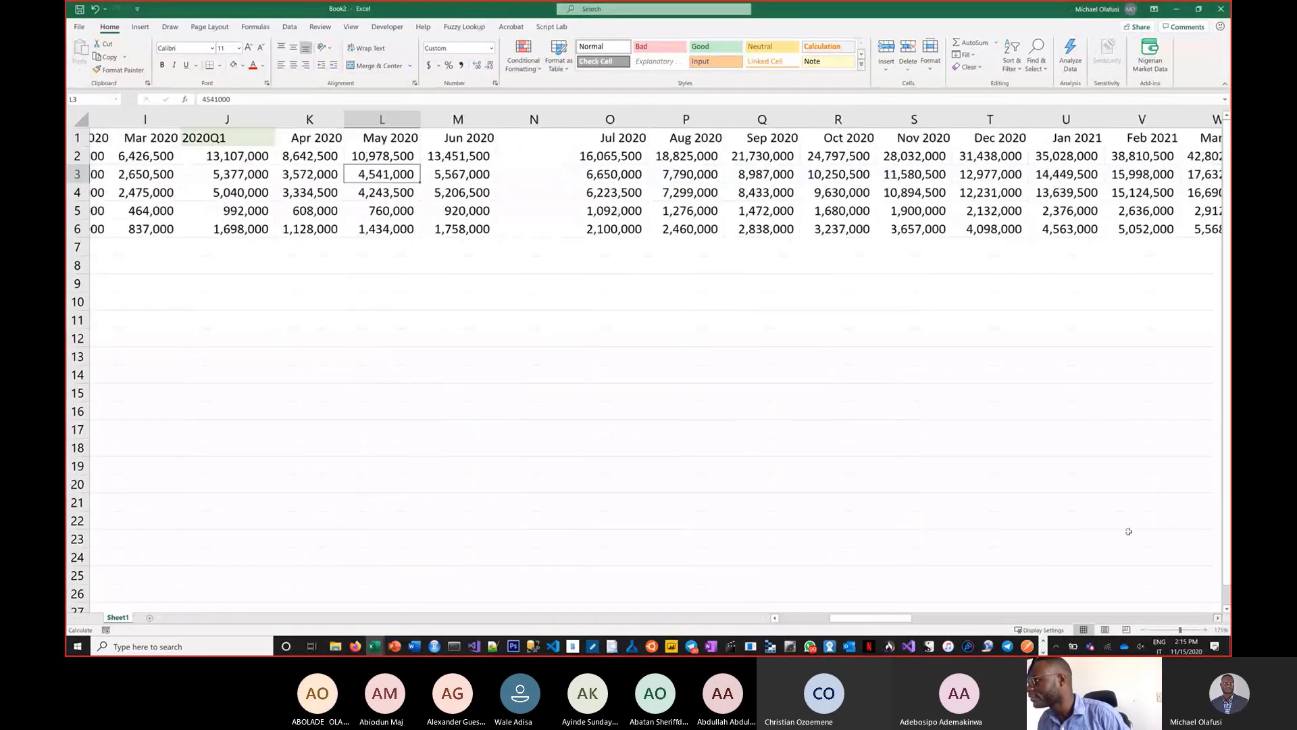
left_click(828, 121)
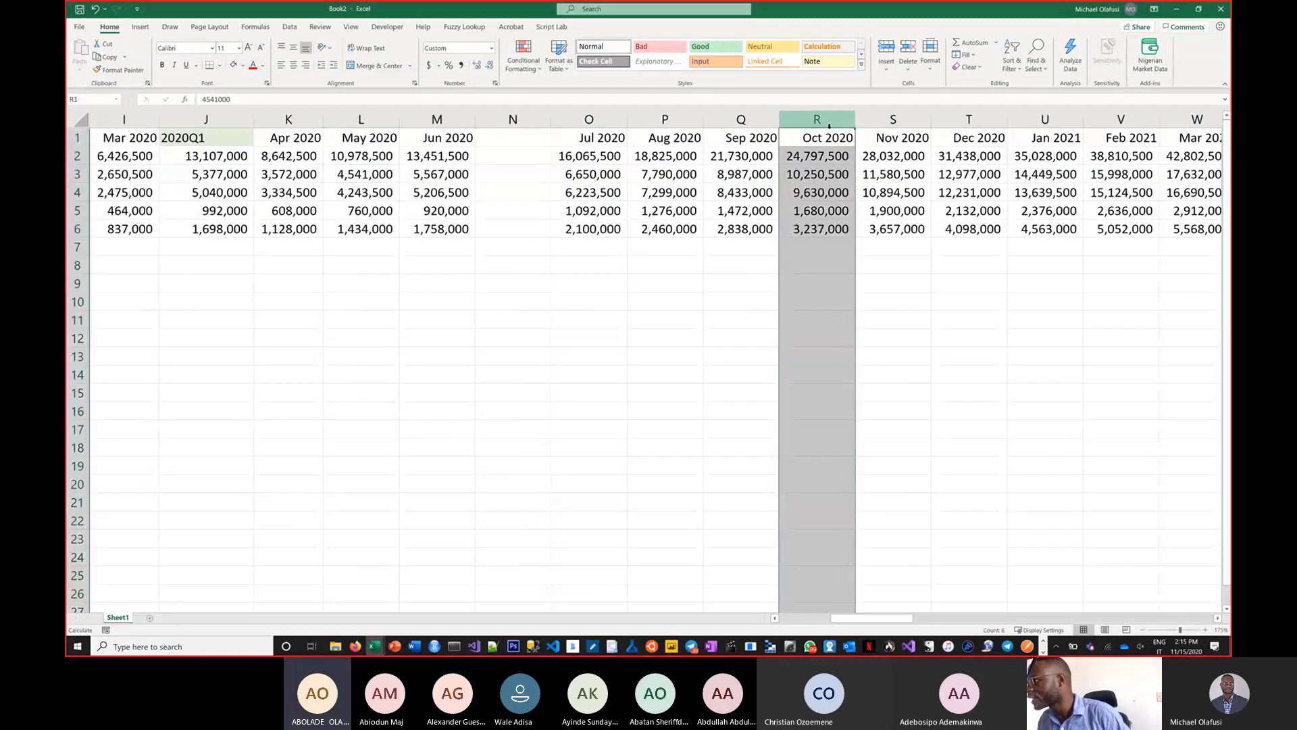
right_click(829, 121)
left_click(851, 217)
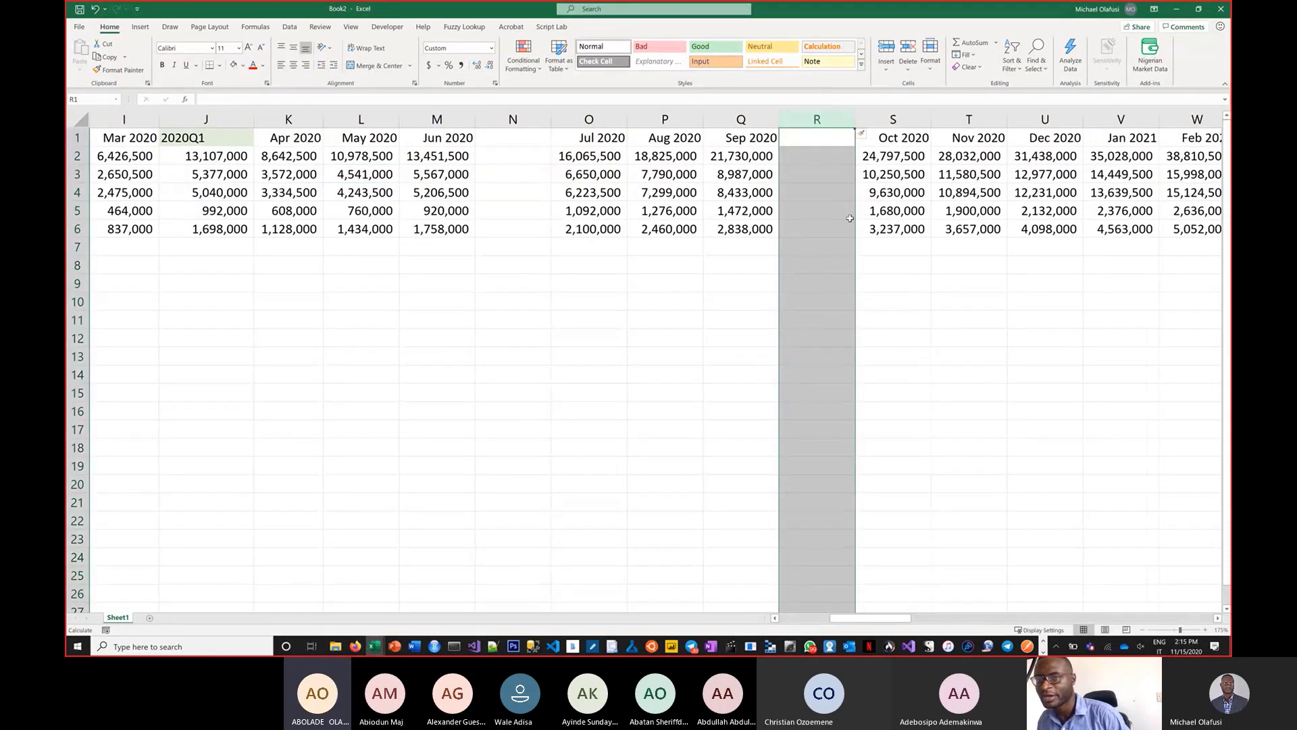
- Insert two blank columns before Jan 2021 for the fourth-quarter and yearly totals
left_click(1116, 121)
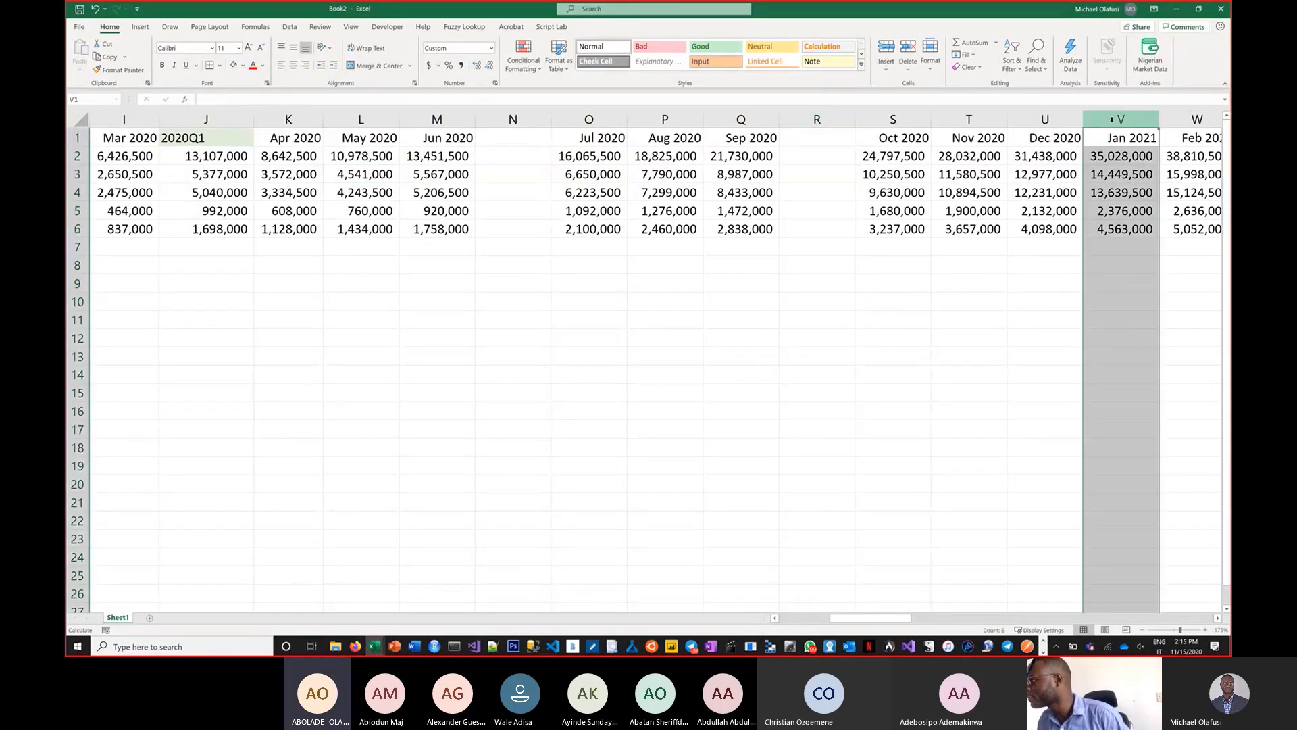
right_click(1115, 123)
left_click(1197, 122)
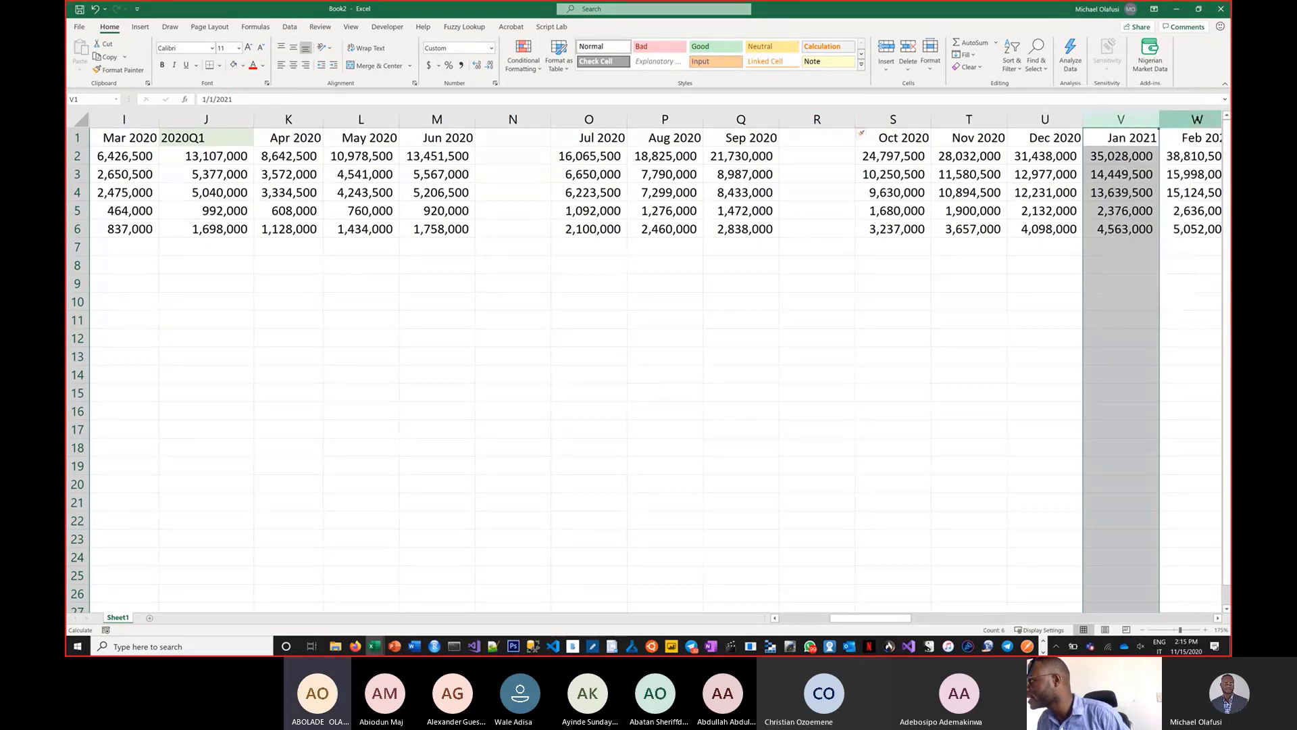
left_click_drag(1160, 126, 1176, 124)
right_click(1152, 122)
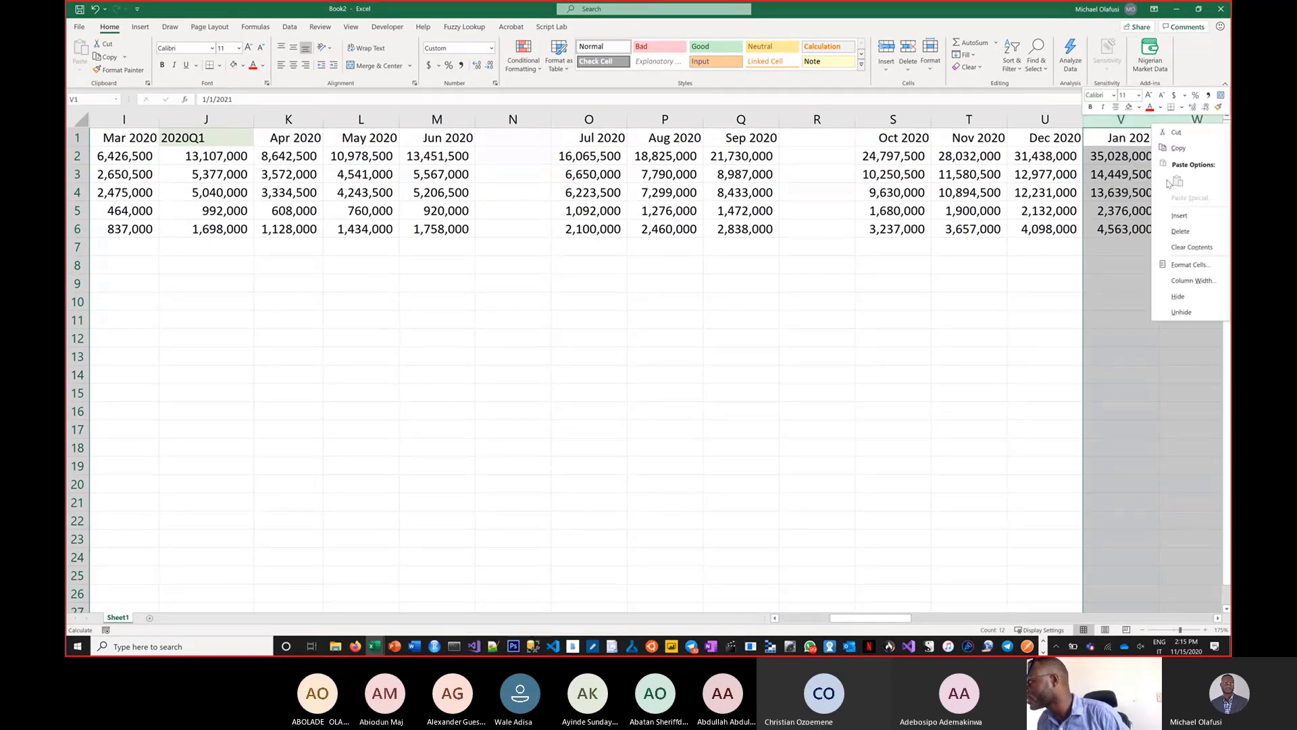
left_click(1187, 216)
left_click(1096, 230)
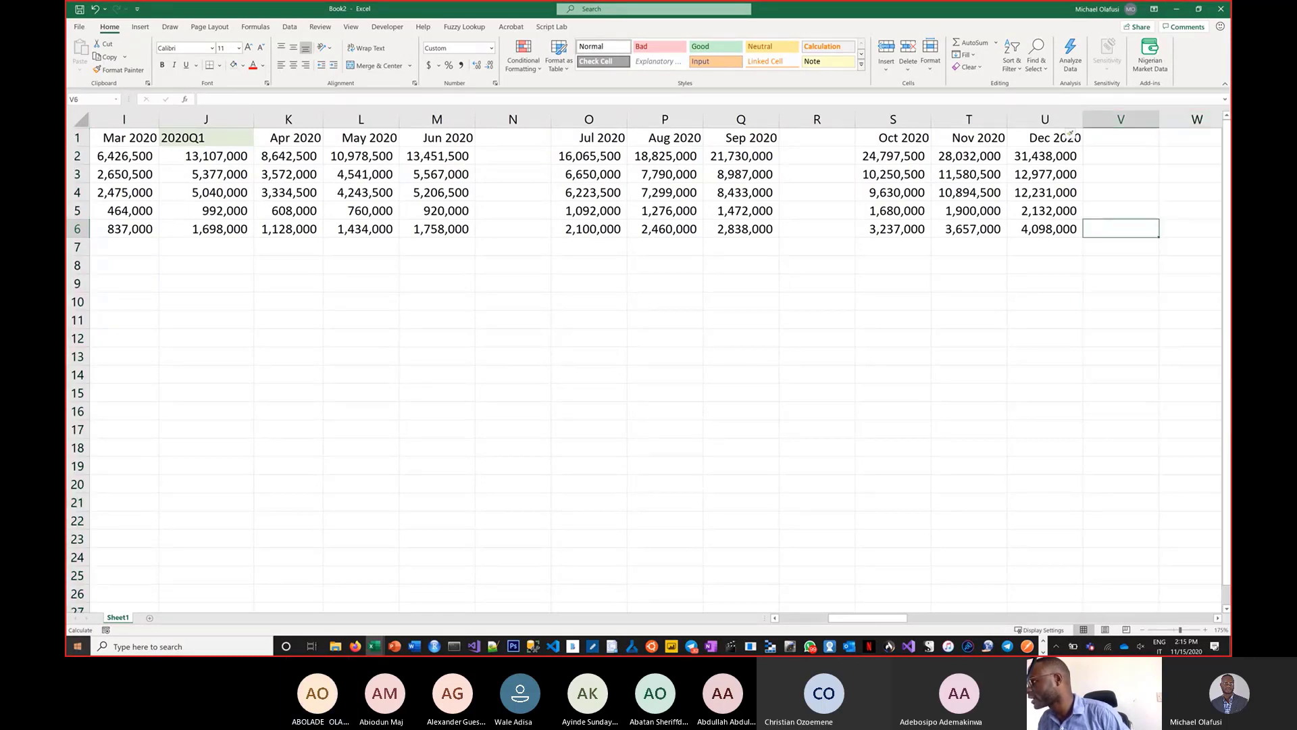
- Insert a blank column before Apr 2021 for the first-quarter total
key("Right")
key("Right")
key("Right")
key("Right")
key("Right")
key("Right")
key("Right")
key("Right")
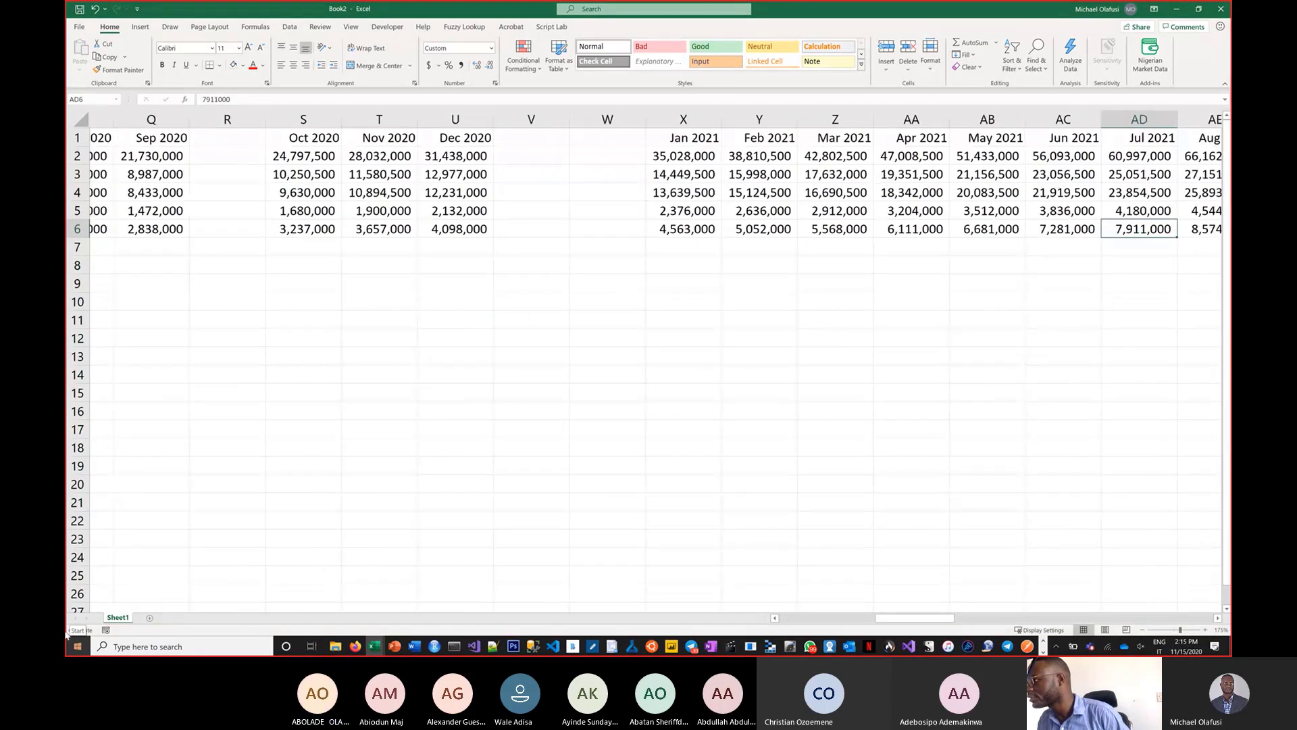
right_click(879, 122)
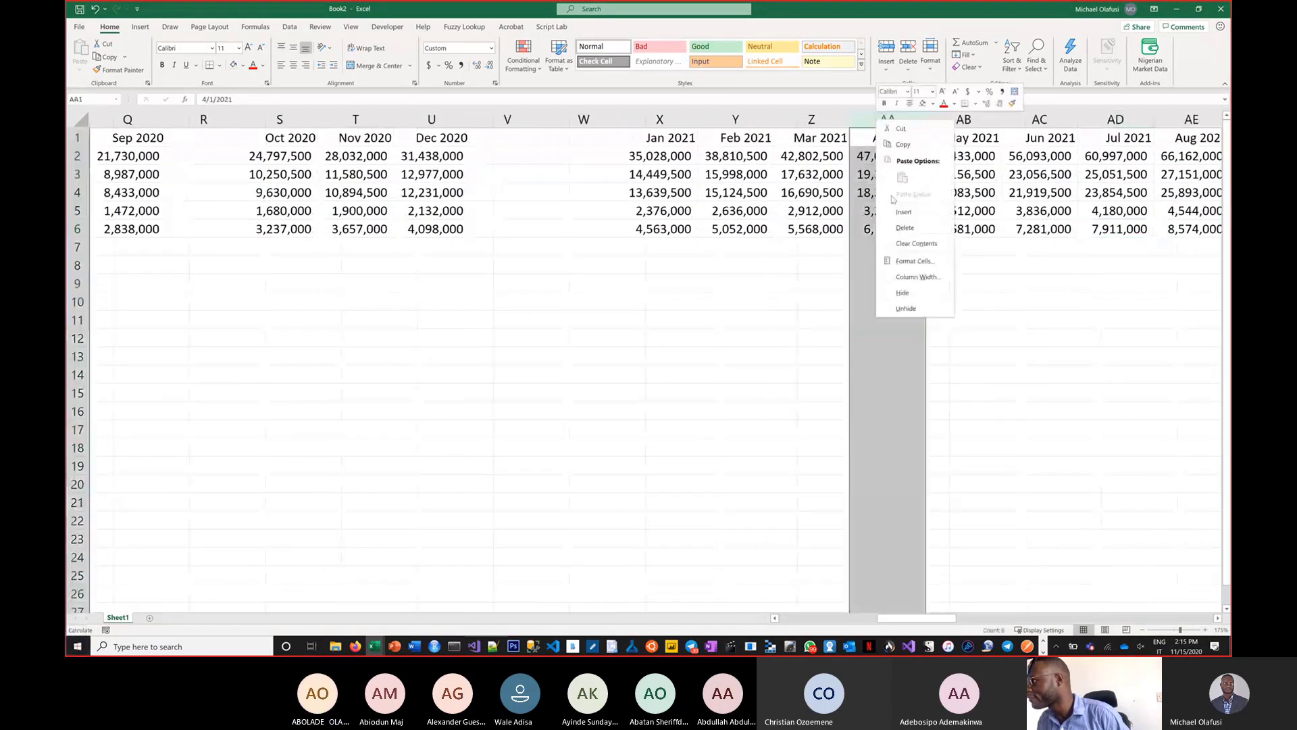
left_click(902, 212)
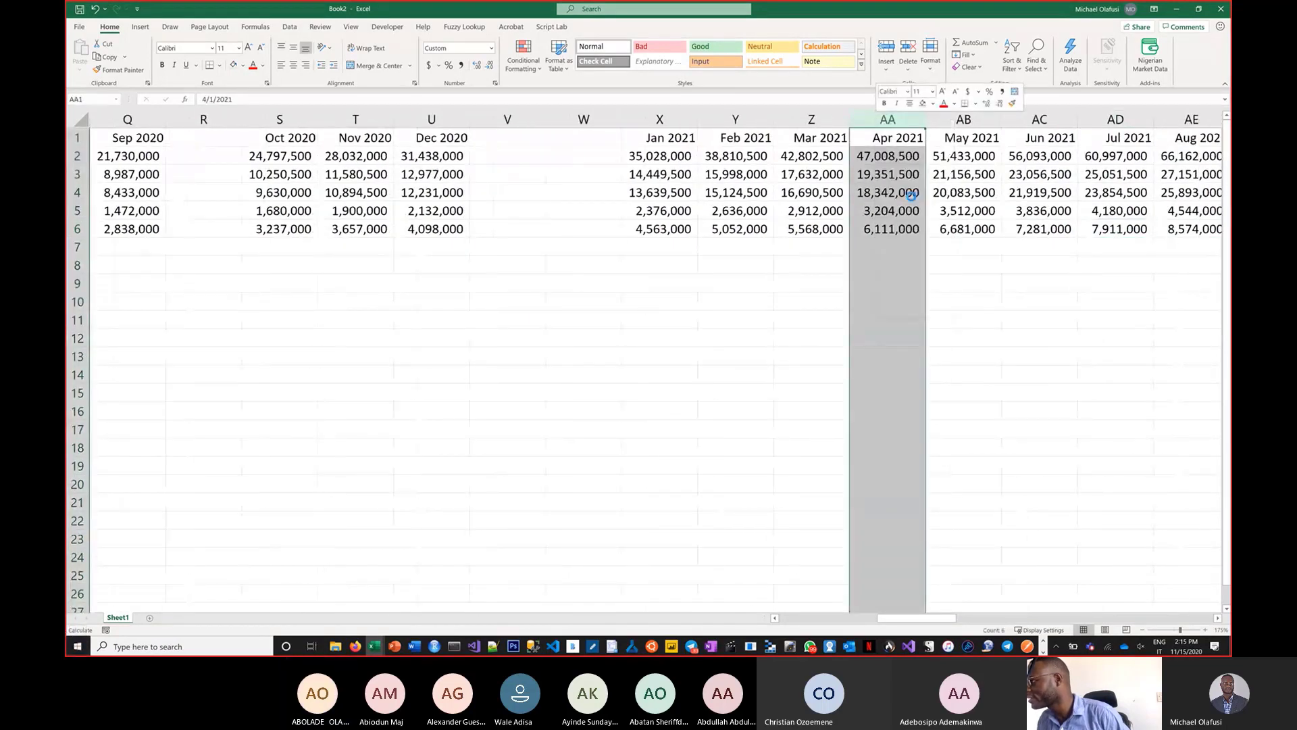
- Insert a blank column before Jul 2021 and another before Oct 2021
right_click(1170, 118)
key("Escape")
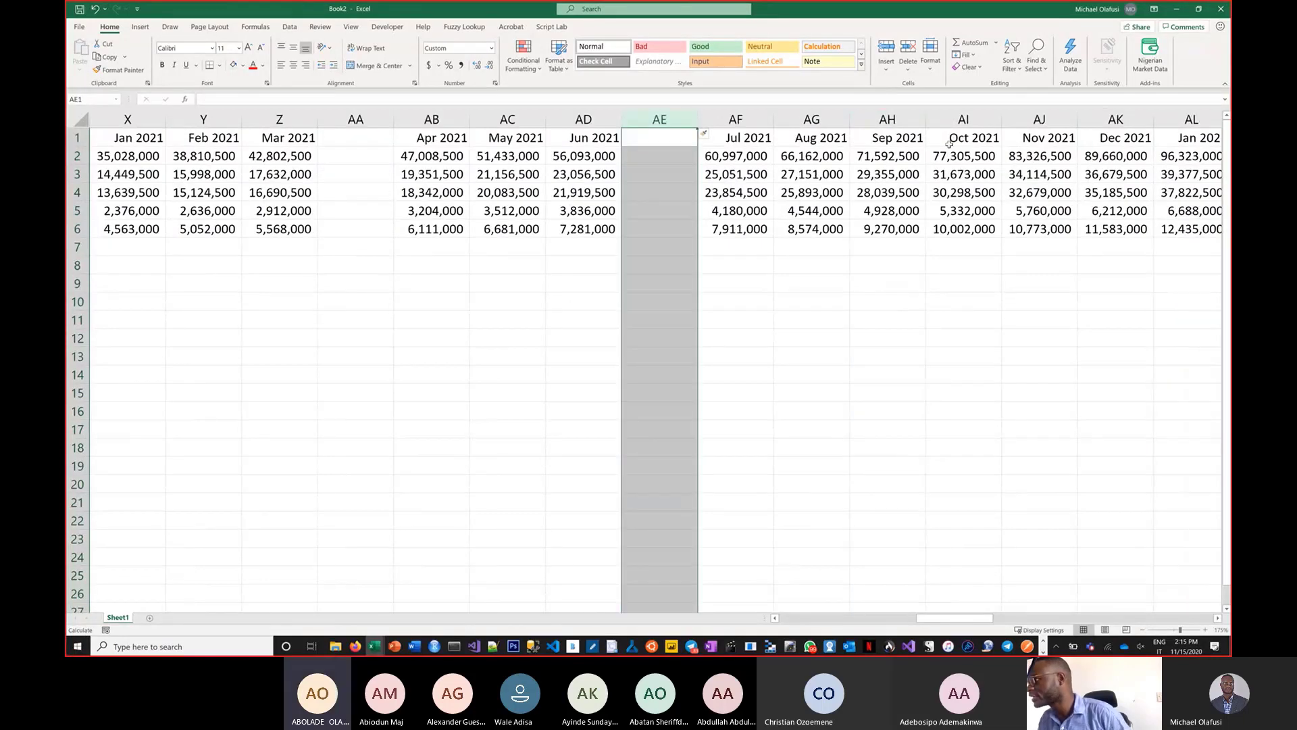
right_click(961, 120)
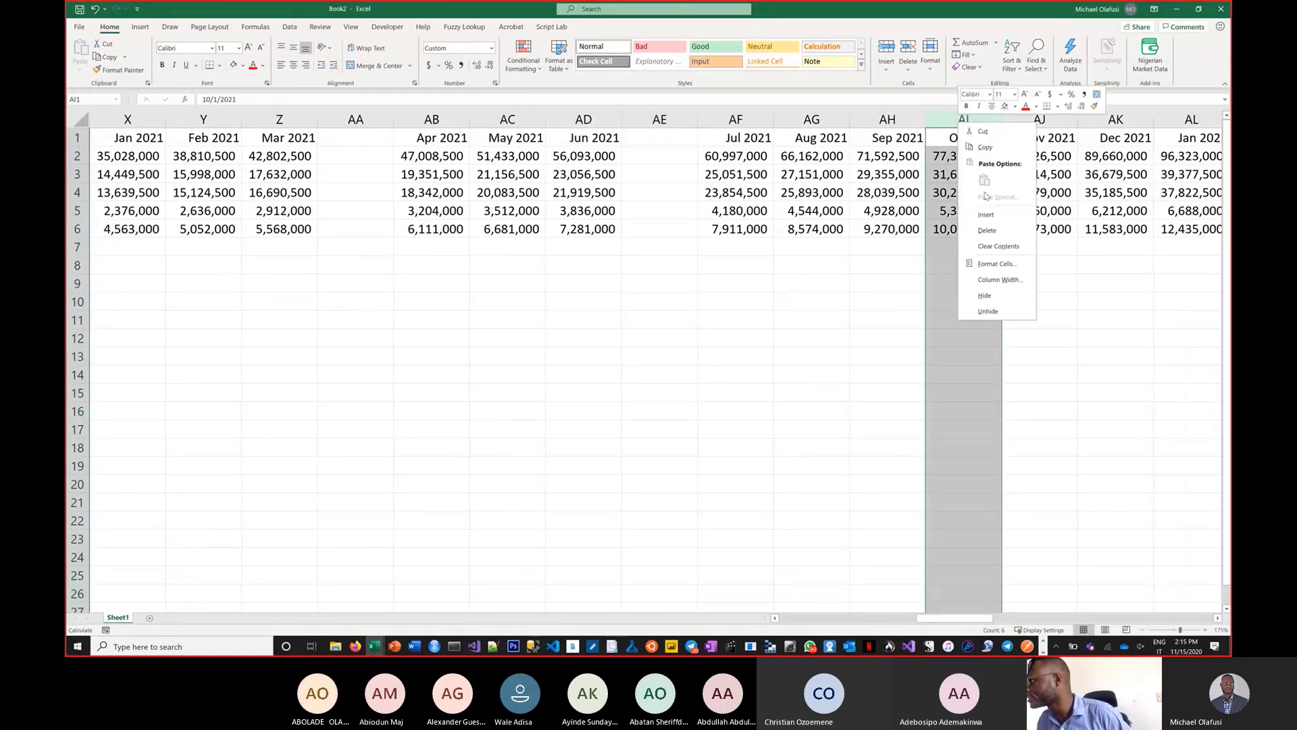
left_click(987, 215)
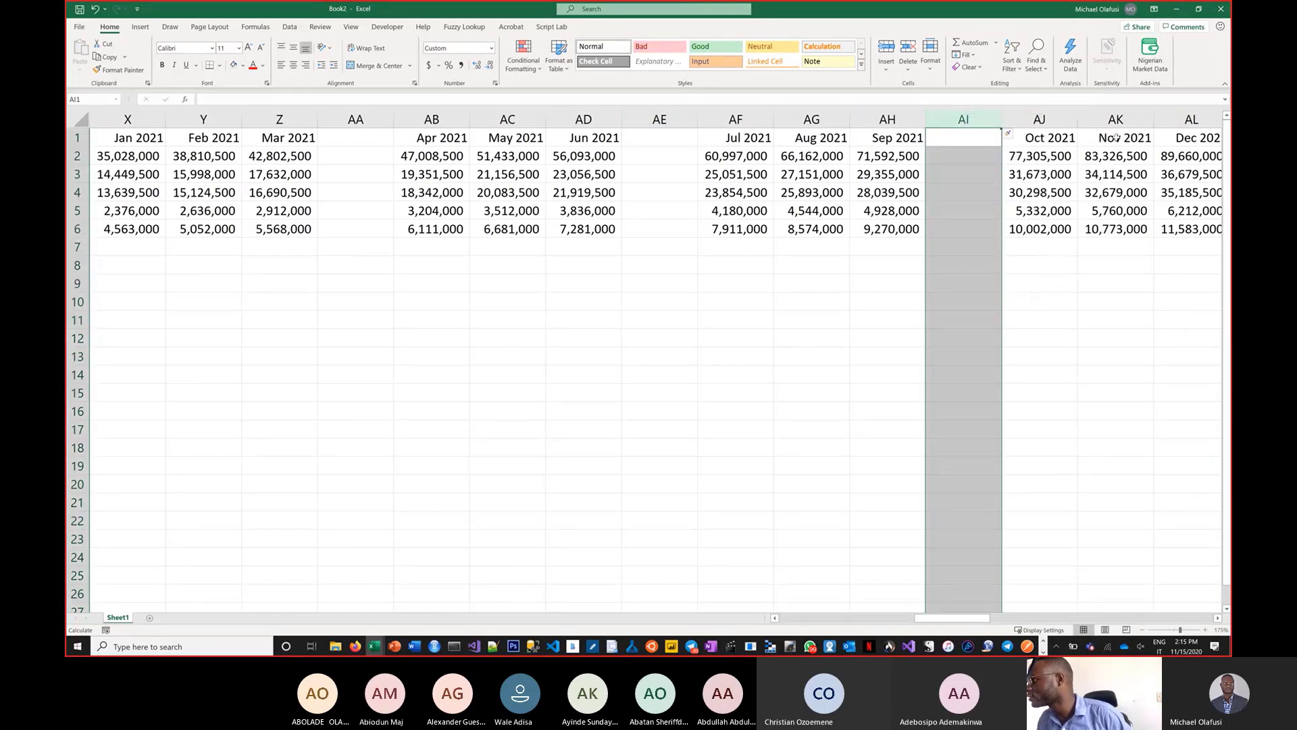
- Insert two blank columns before Jan 2022 and one blank column before Apr 2022
left_click(1216, 619)
left_click(1217, 618)
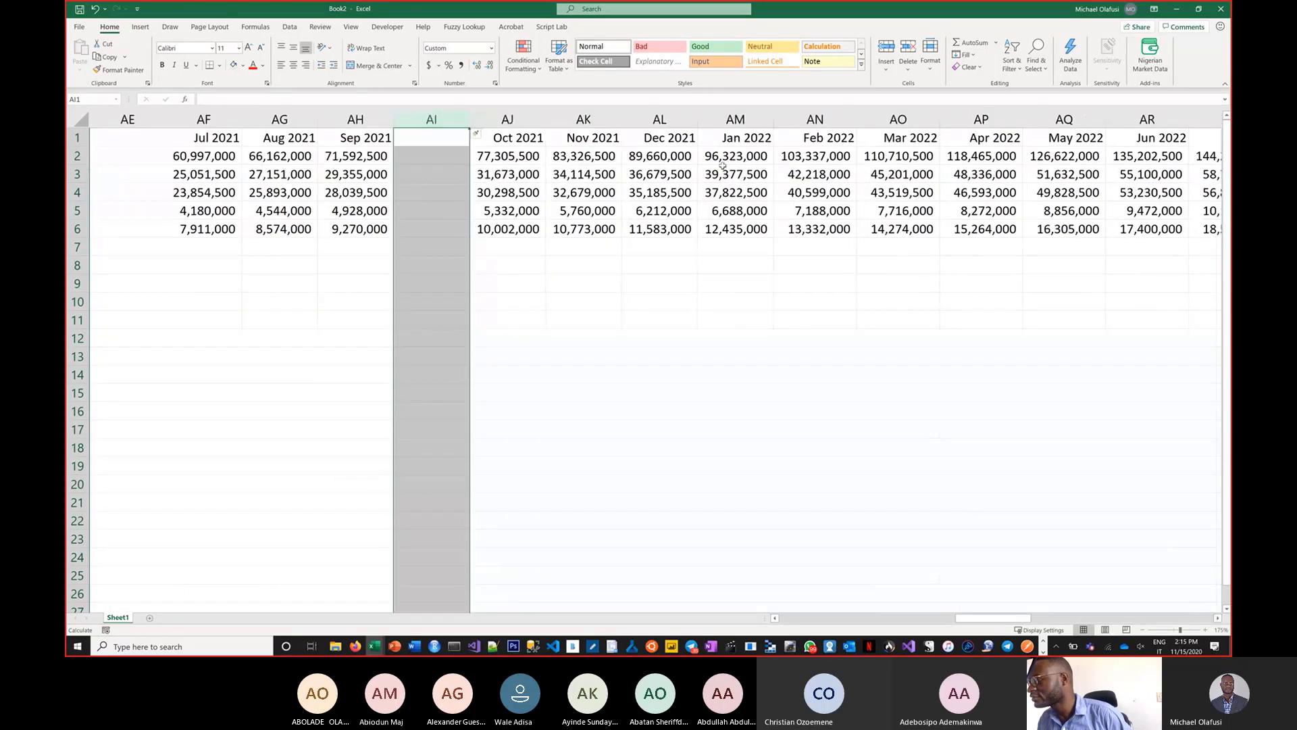
right_click(734, 121)
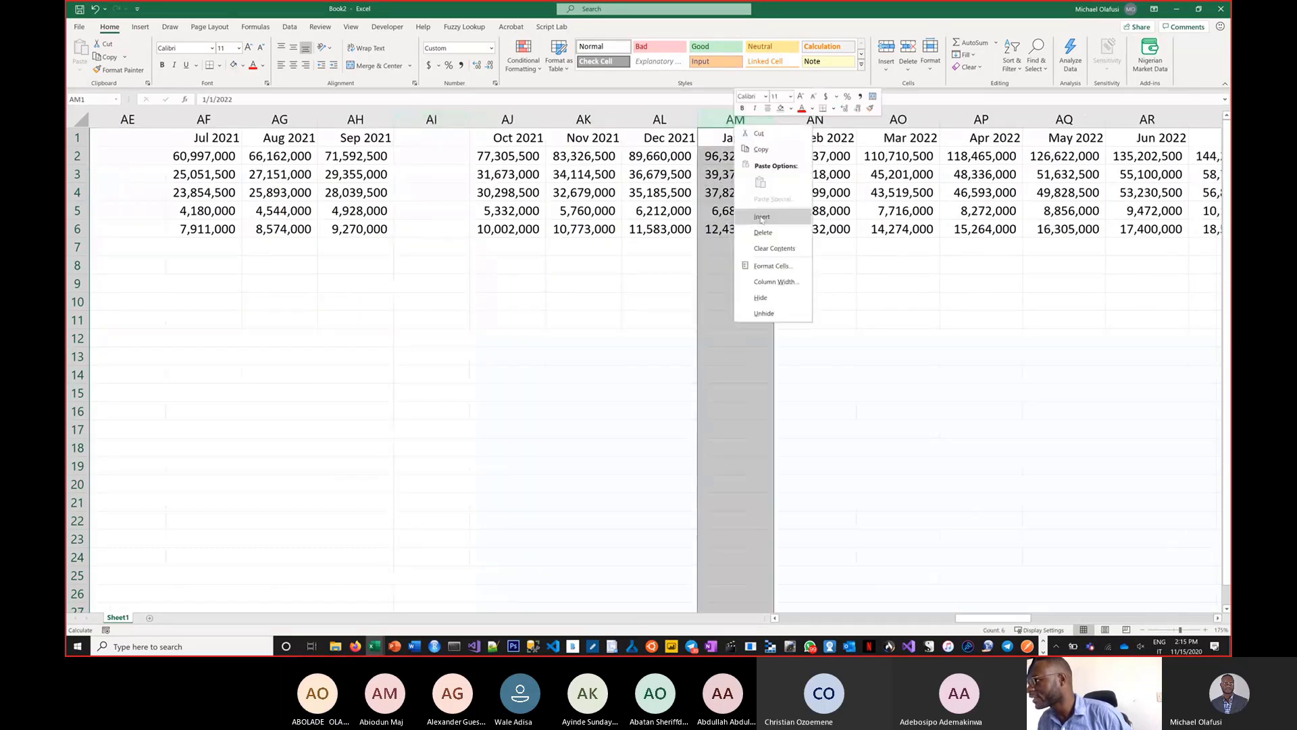
left_click(761, 217)
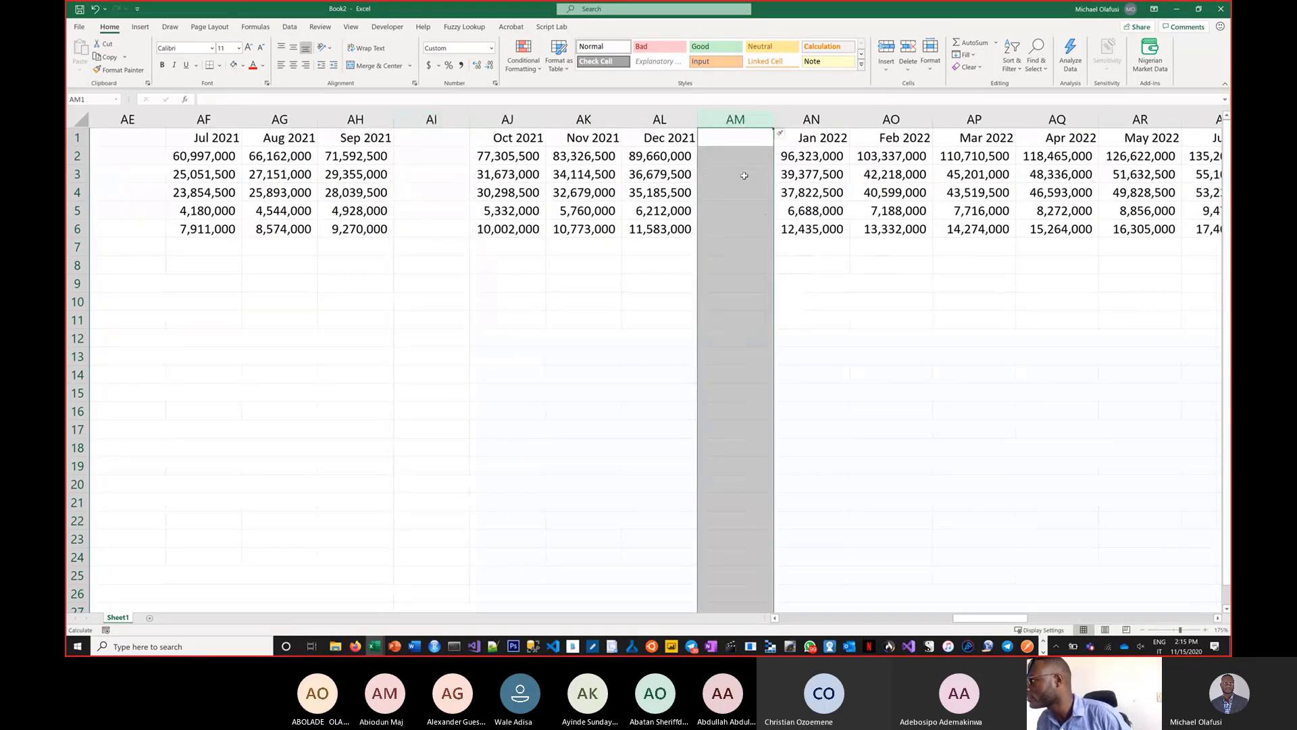
right_click(1041, 123)
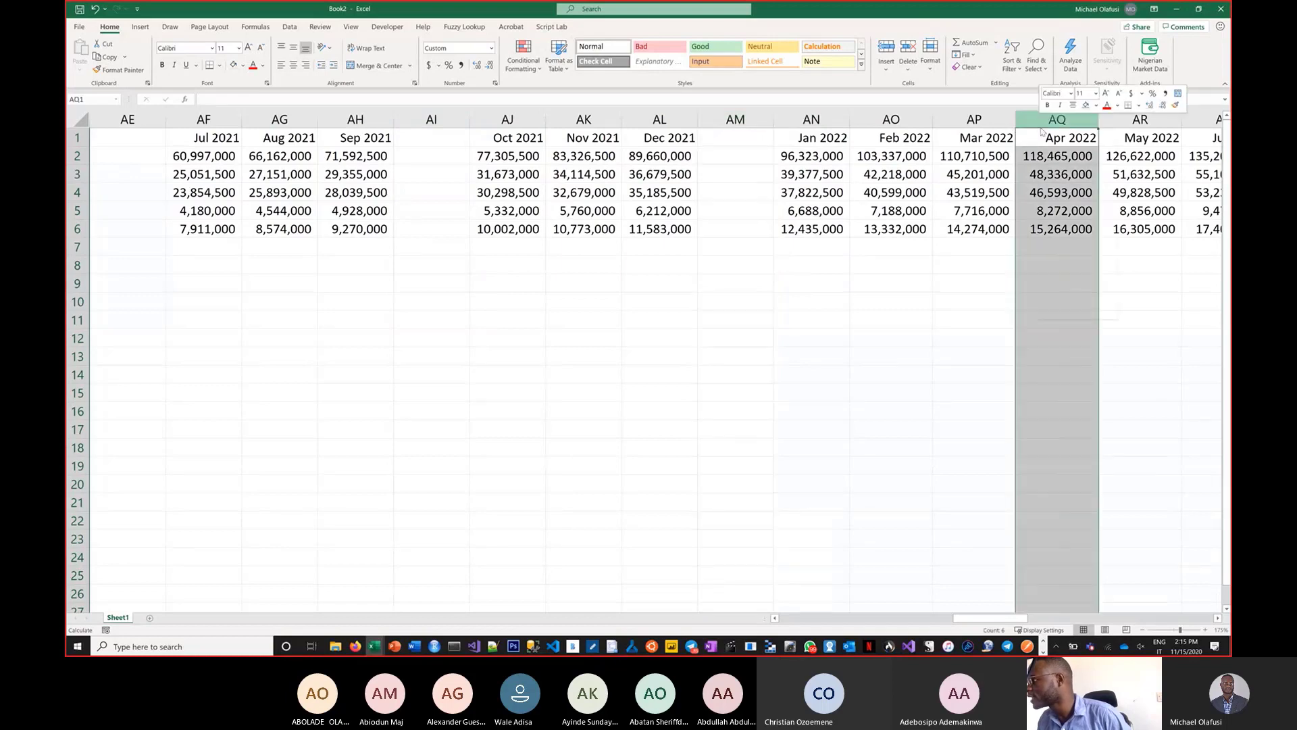
left_click(1067, 218)
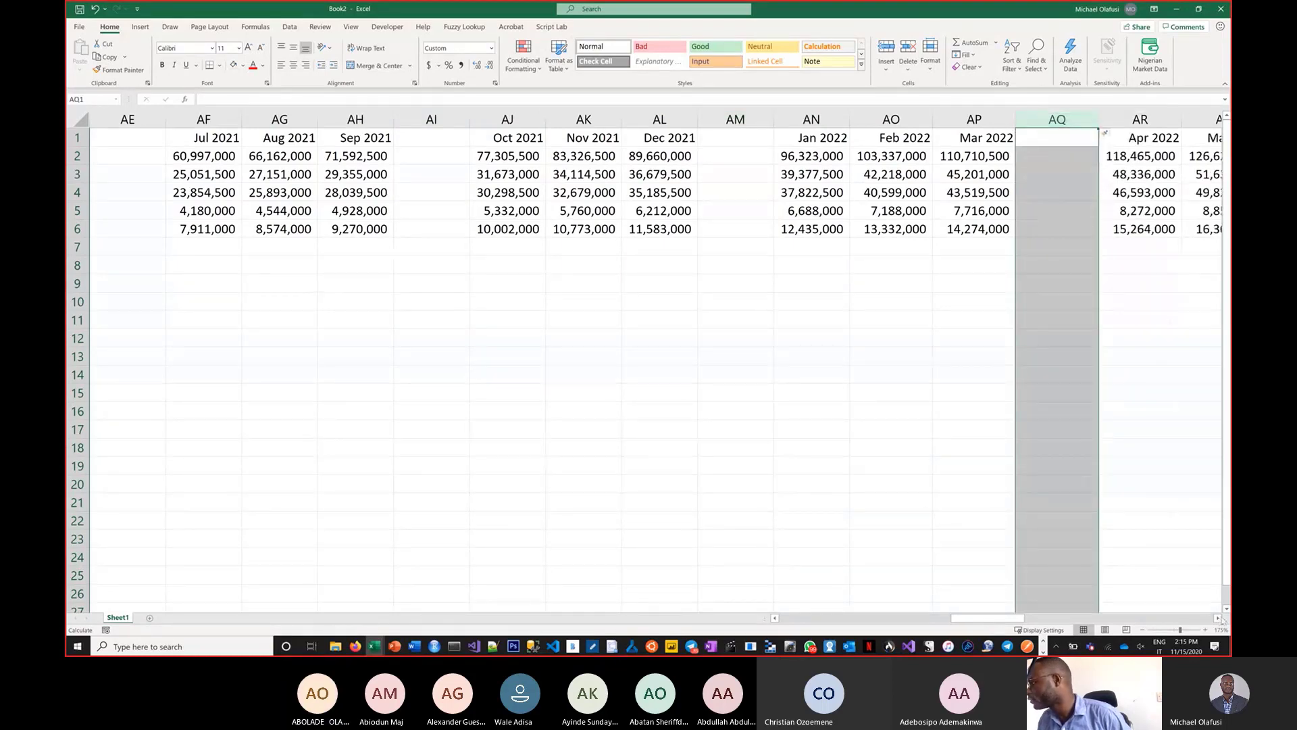
right_click(754, 121)
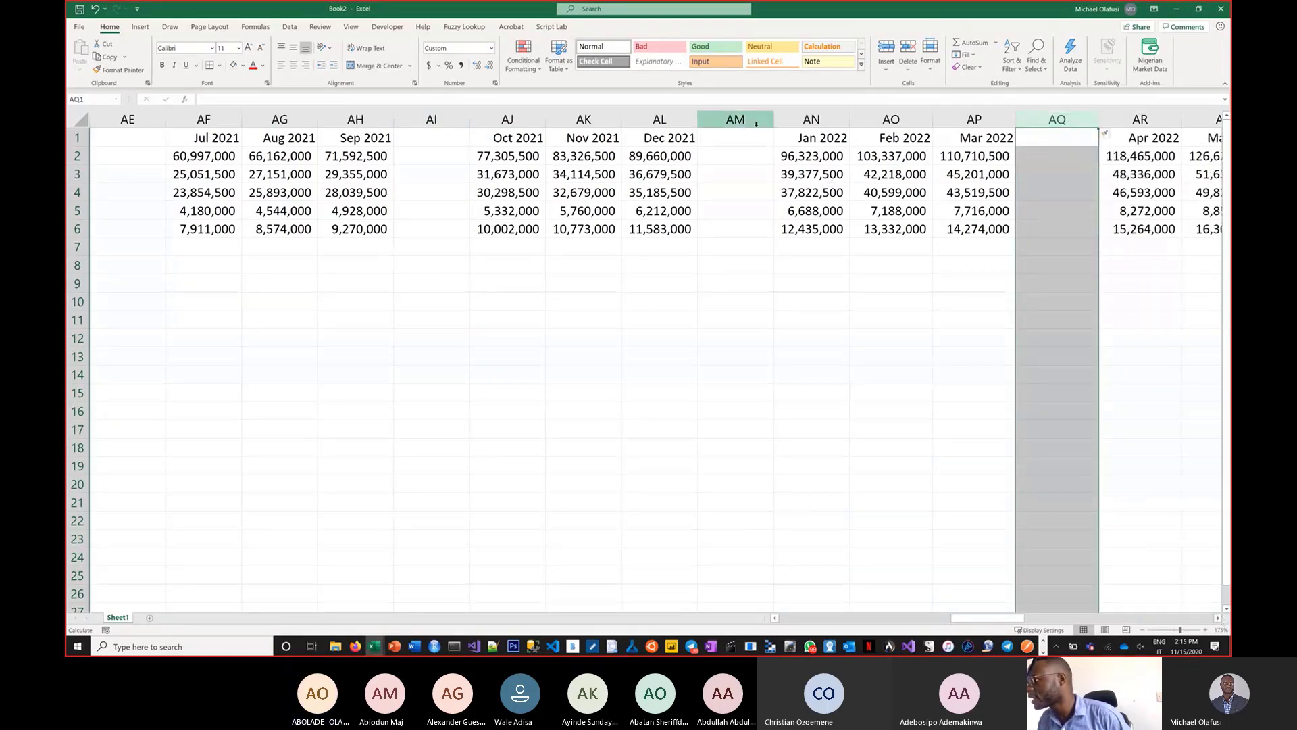
left_click(777, 219)
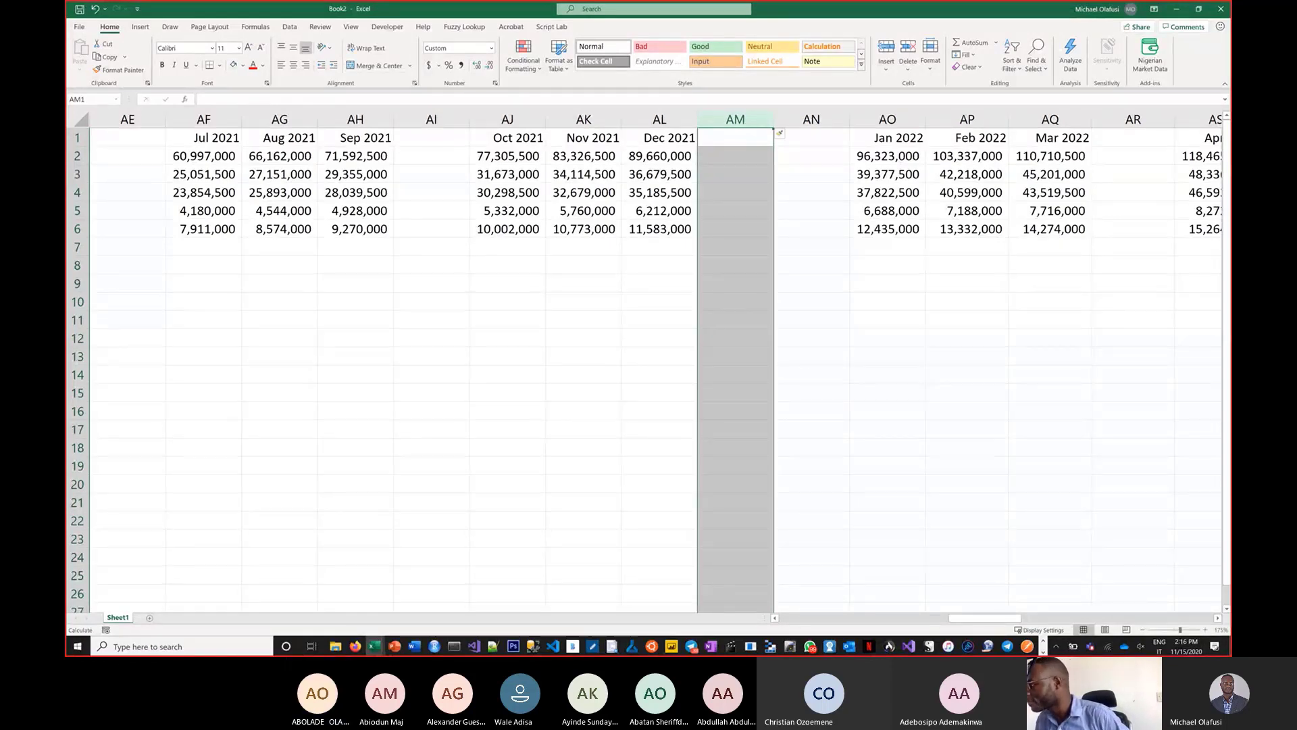
- Insert a blank column before Jul 2022 for the second-quarter total
left_click(1214, 618)
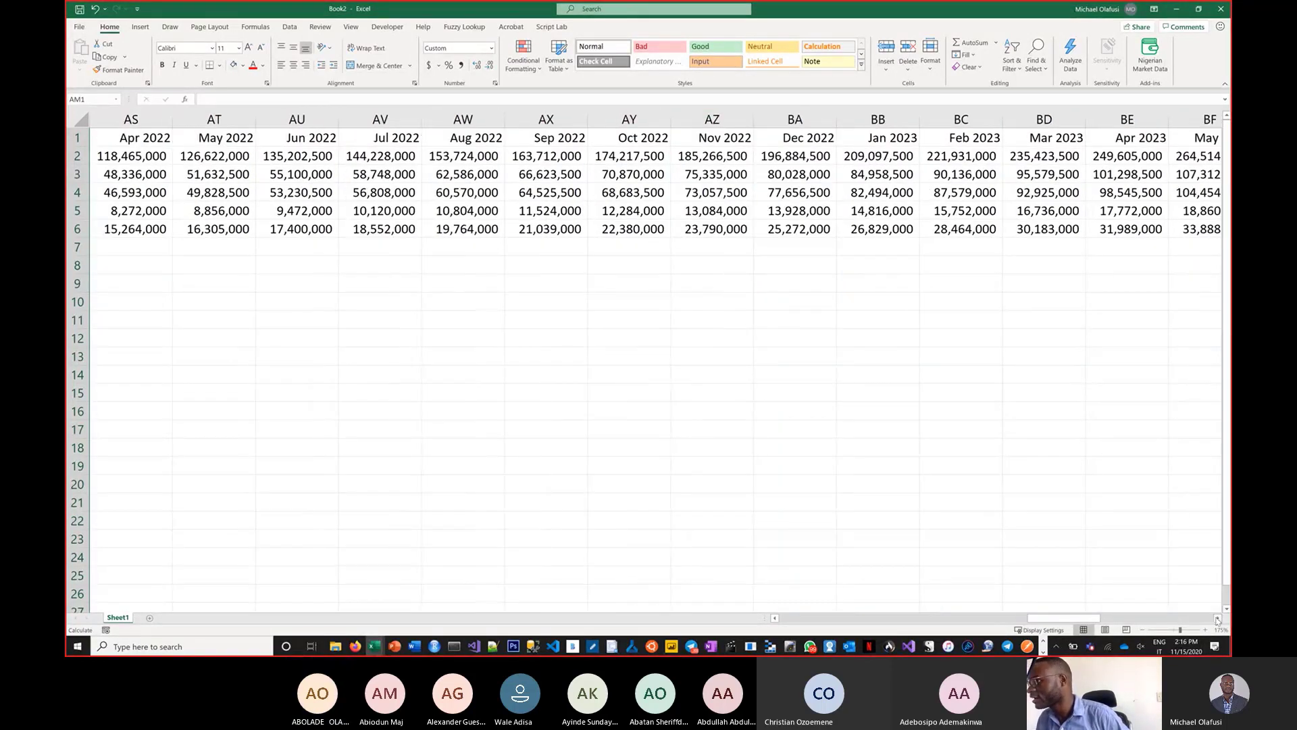
left_click(1217, 618)
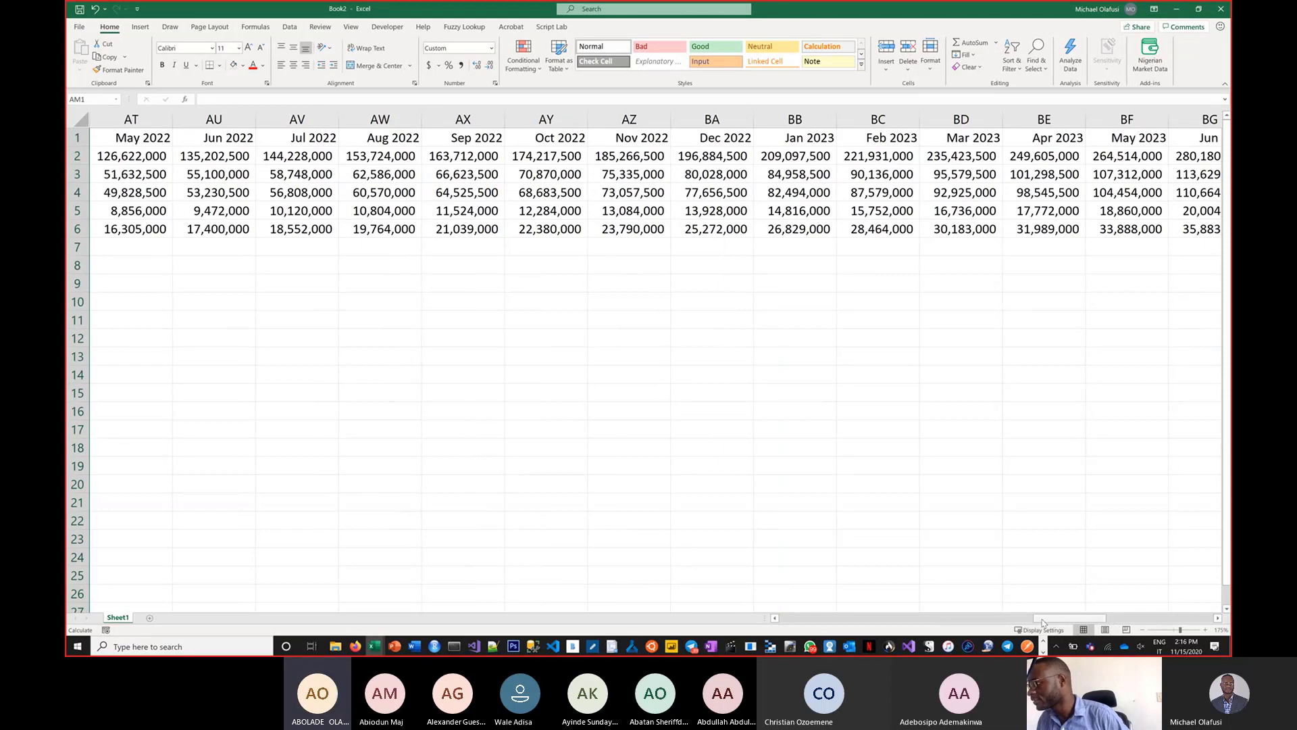
left_click_drag(1052, 618, 1030, 623)
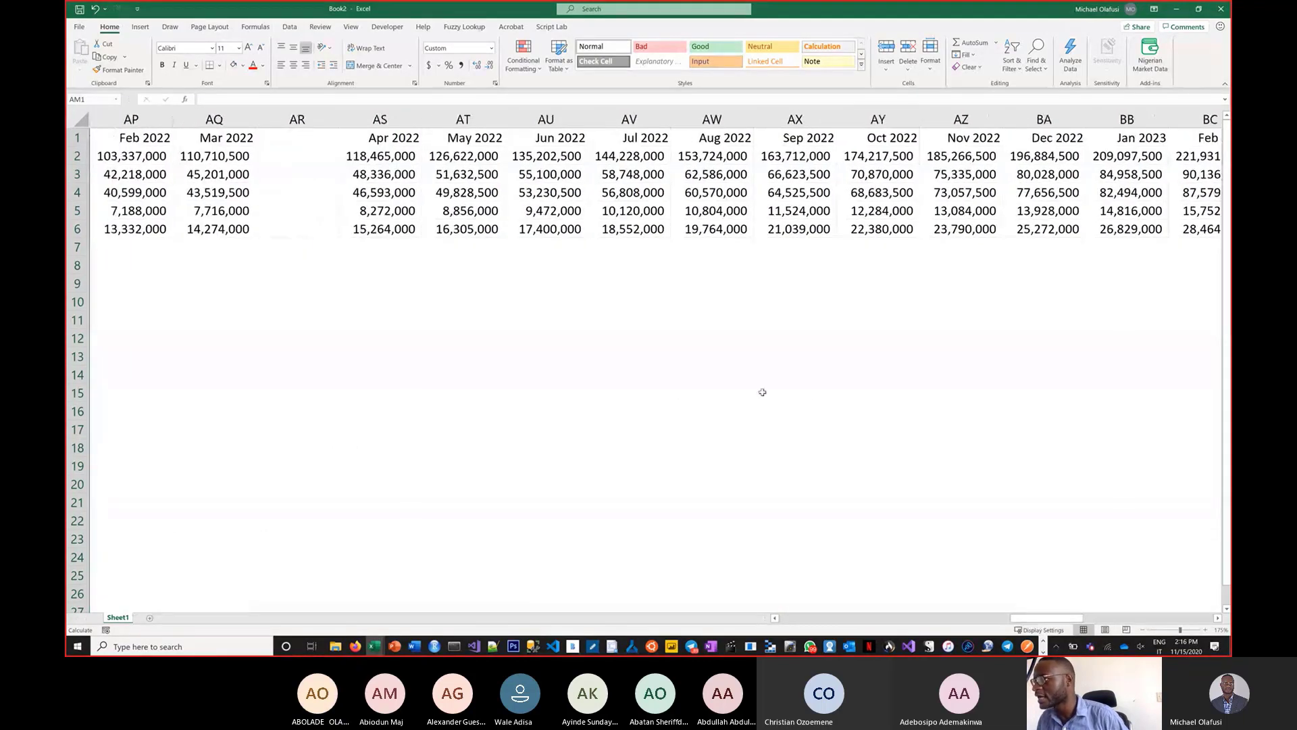
right_click(619, 125)
left_click(647, 218)
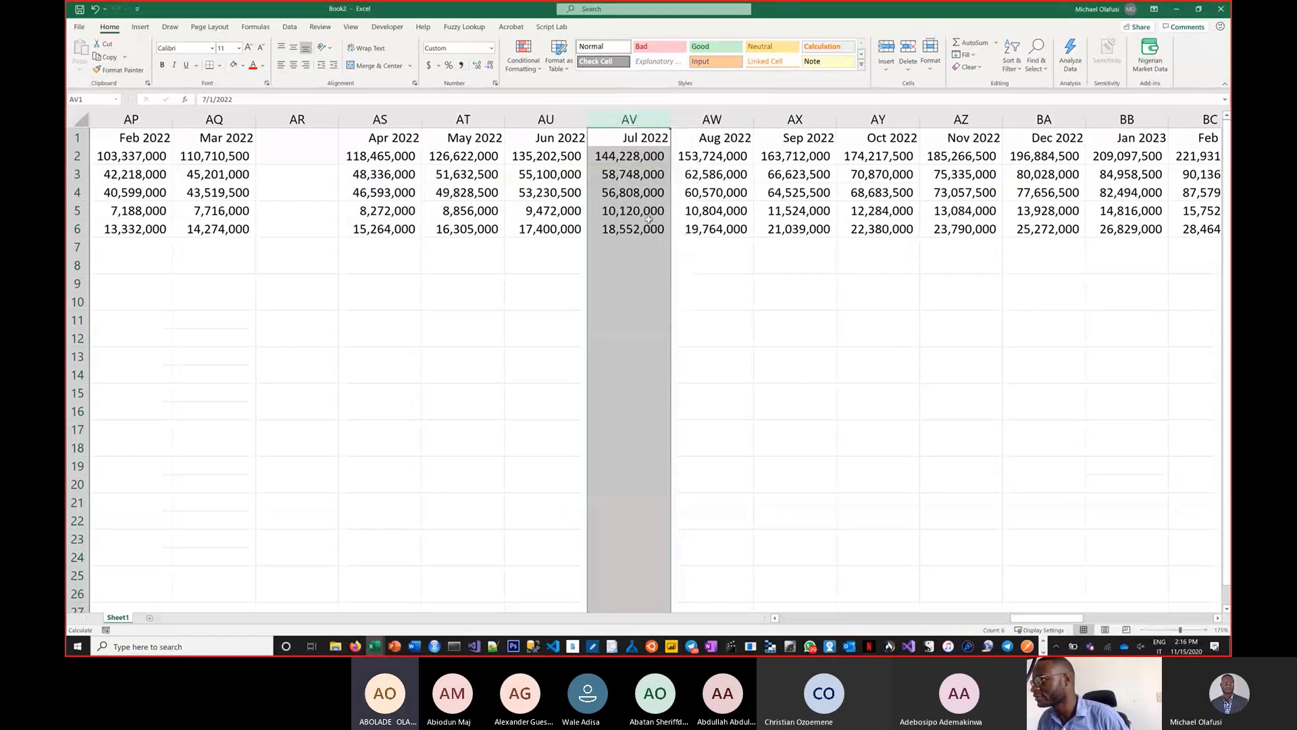
- Insert a blank column before Oct 2022 and two blank columns before Jan 2023
right_click(944, 119)
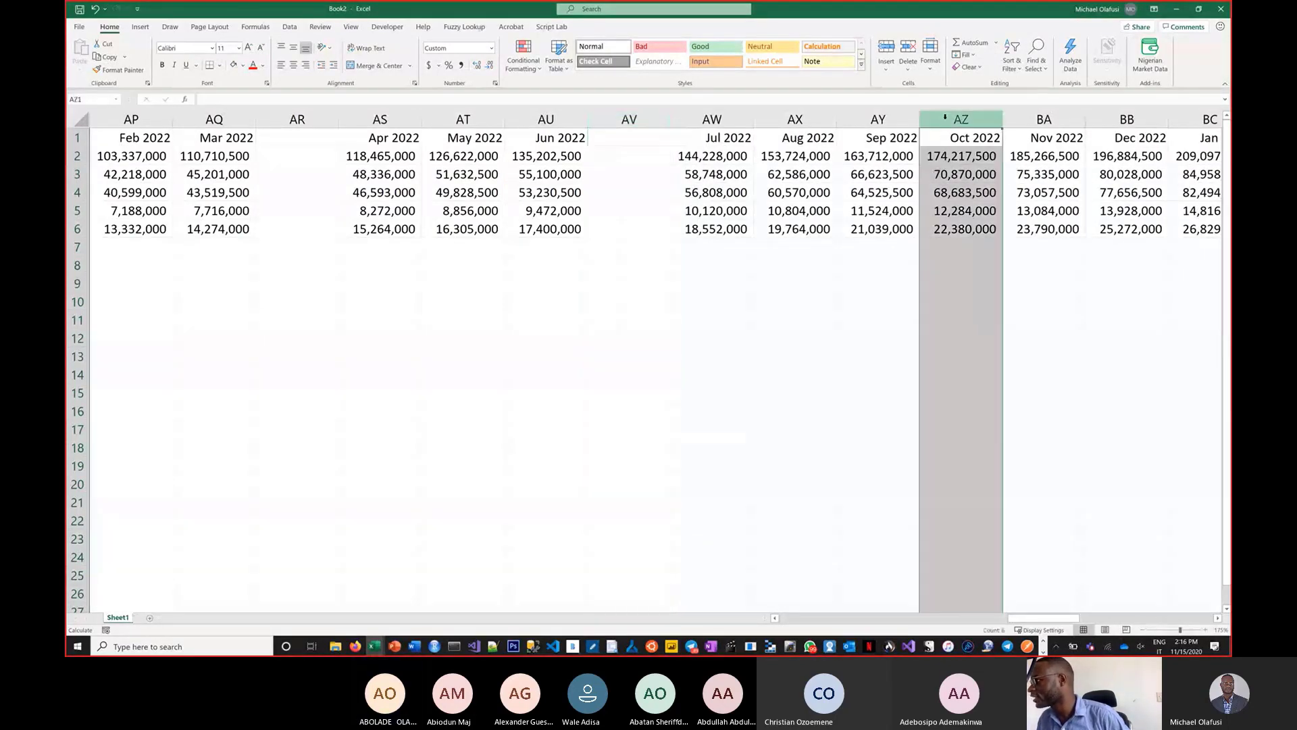
left_click(973, 210)
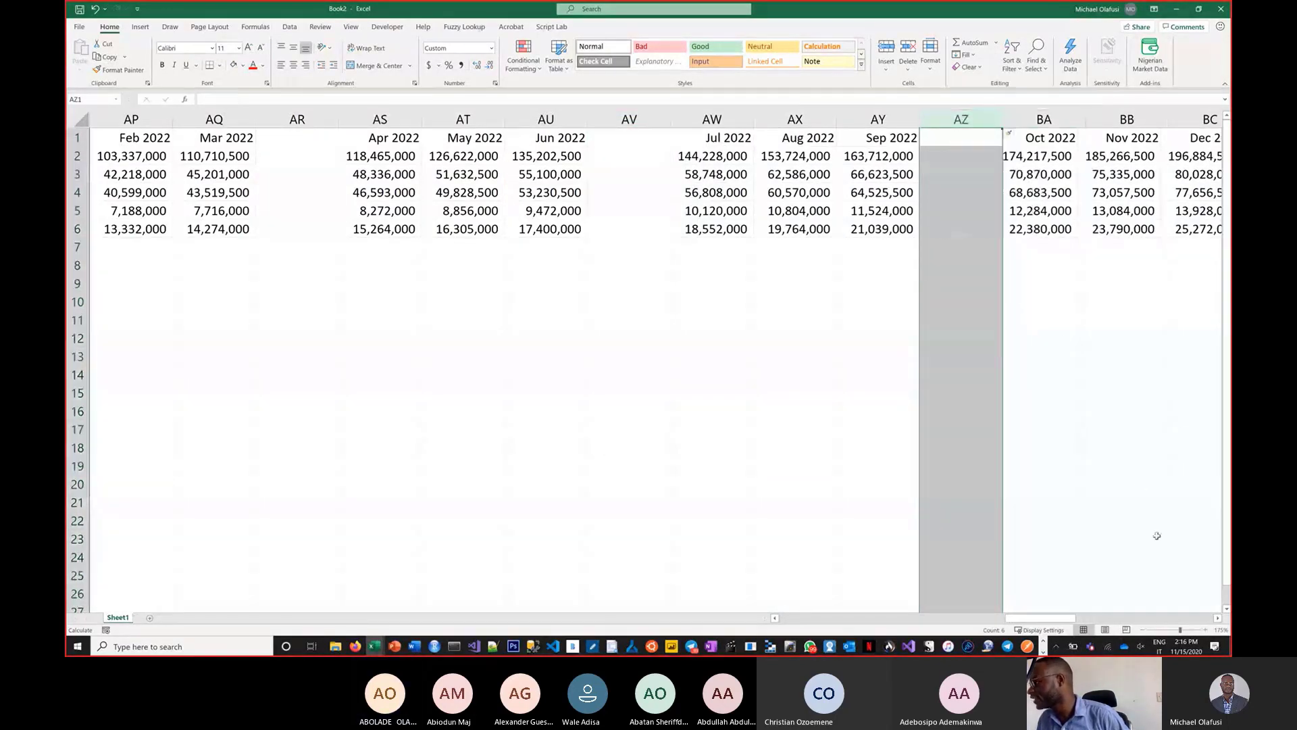
left_click(1219, 618)
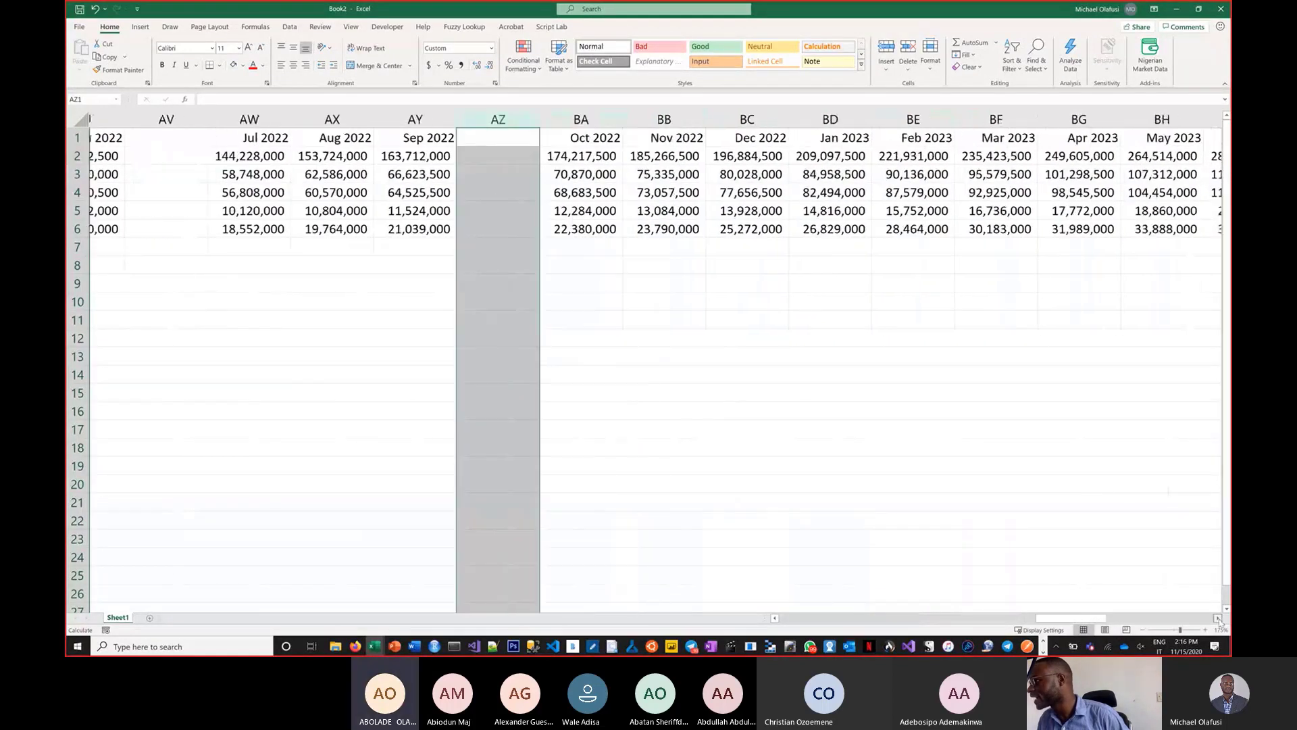
left_click_drag(737, 123, 790, 122)
right_click(791, 123)
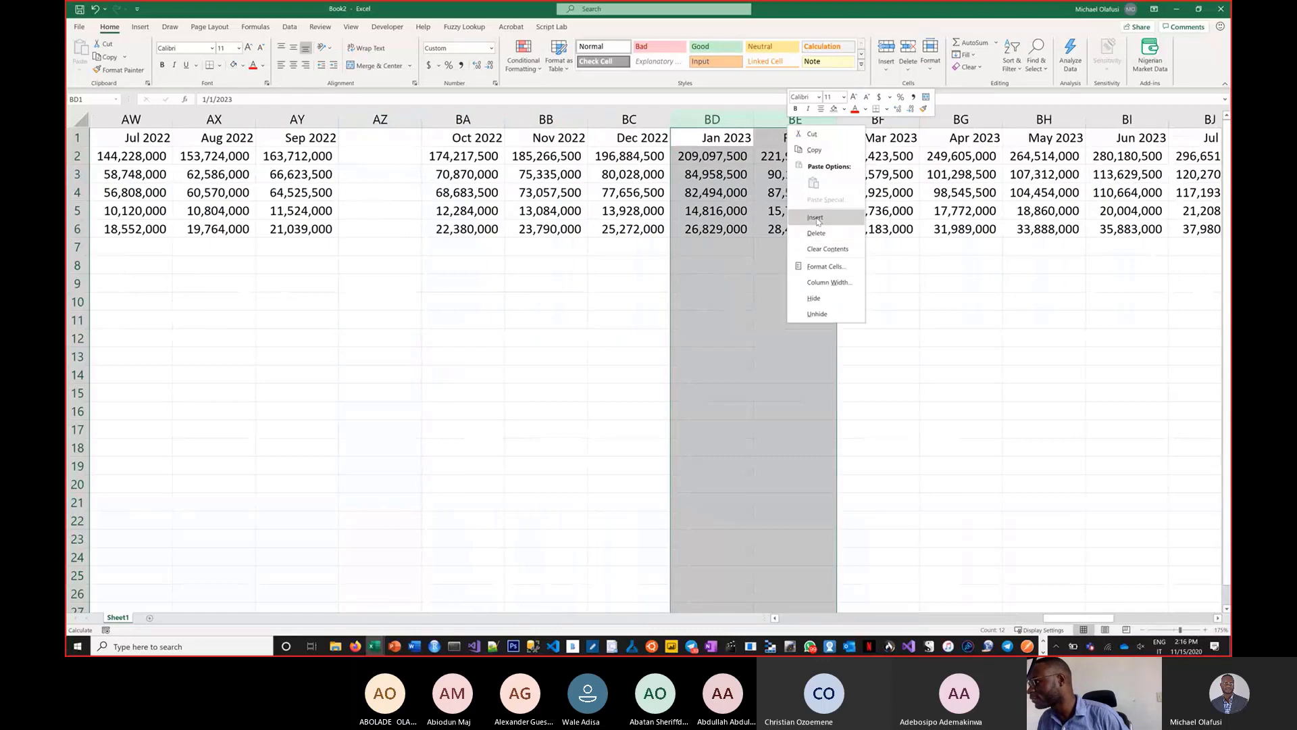
left_click(816, 217)
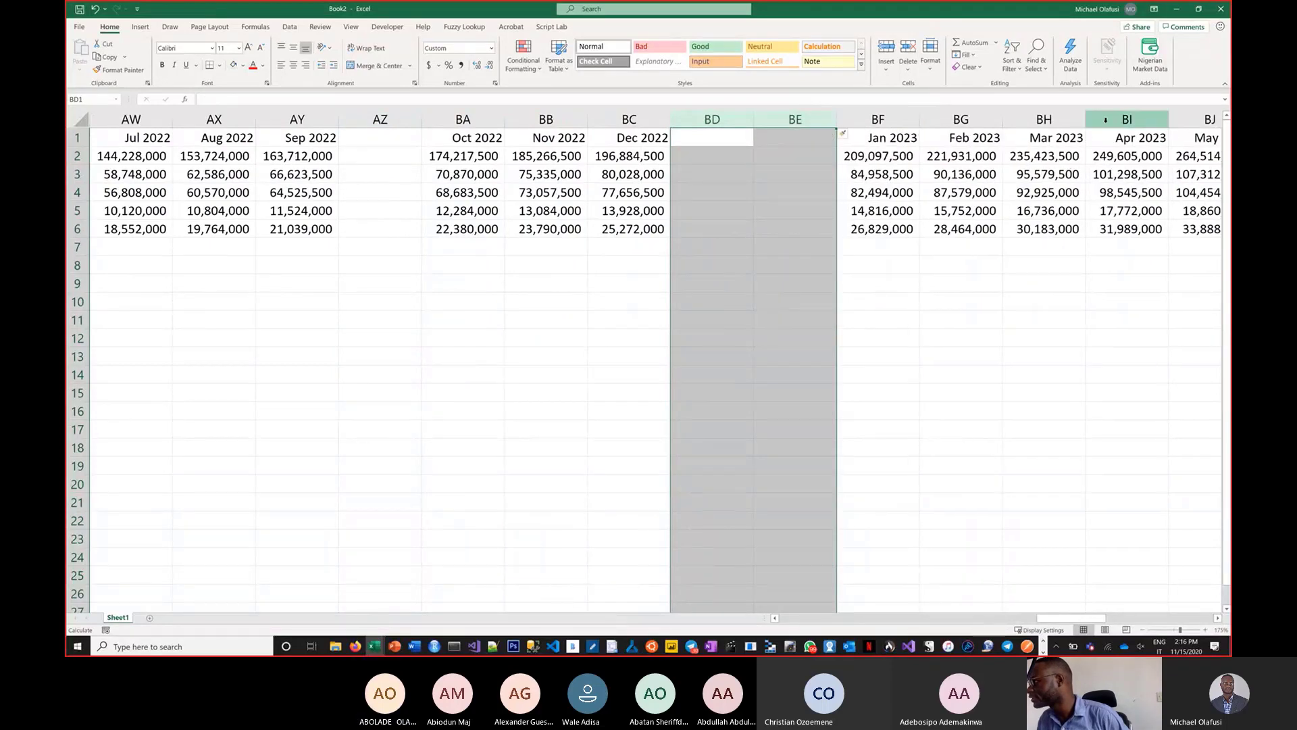
- Insert a blank column before Apr 2023 and another before Jul 2023 for the quarter totals
right_click(1104, 121)
left_click(1130, 217)
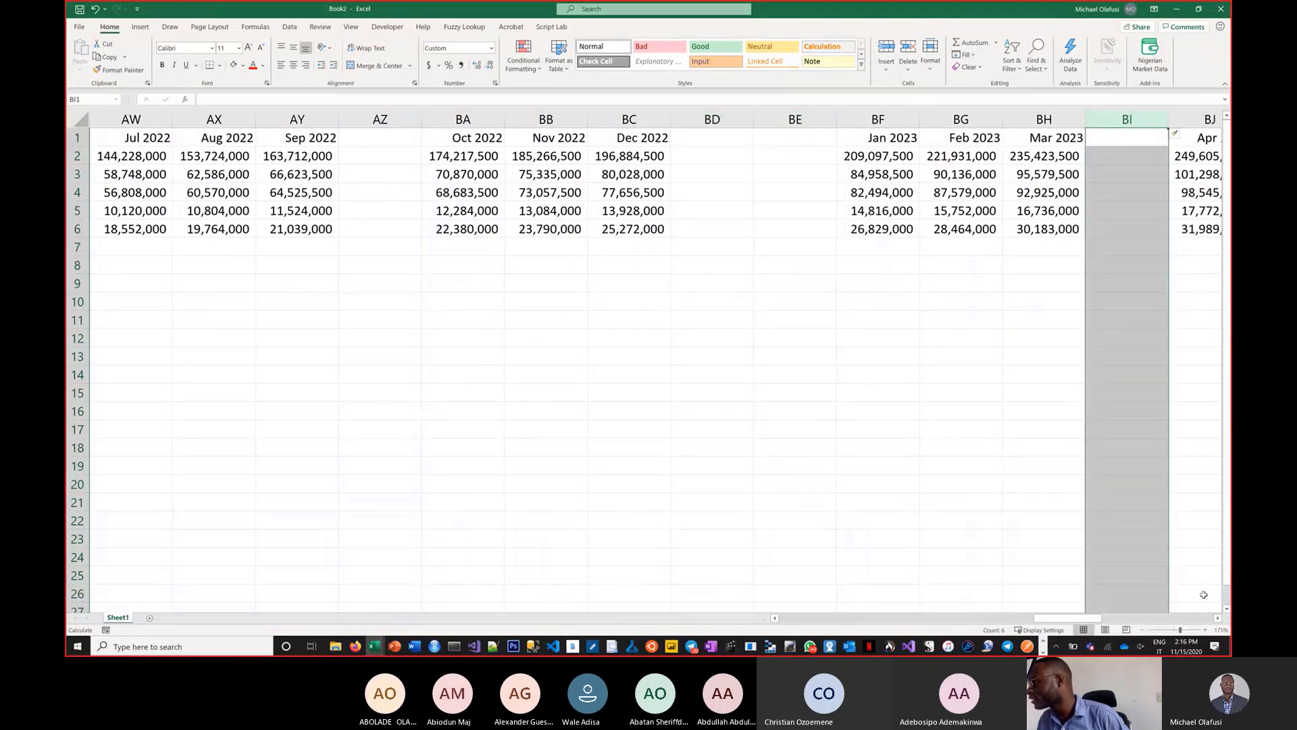
scroll(1218, 619, "right", 8)
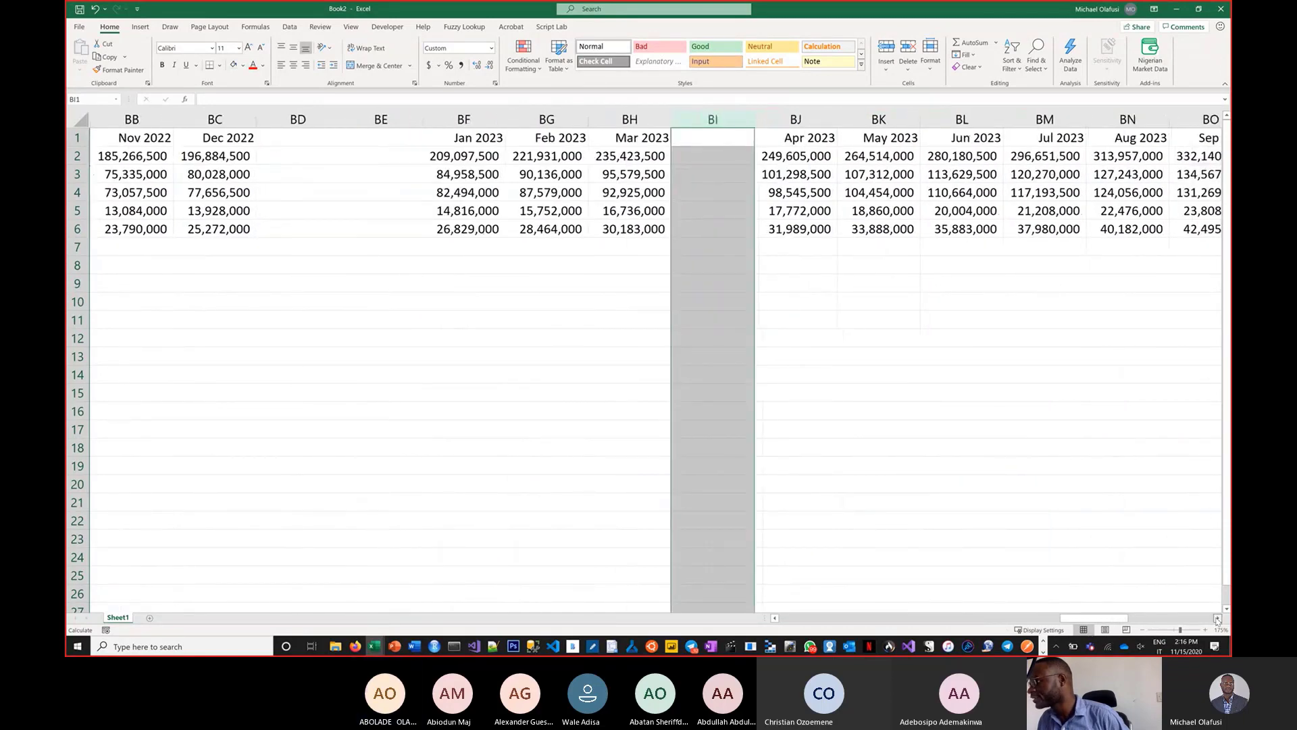
right_click(781, 119)
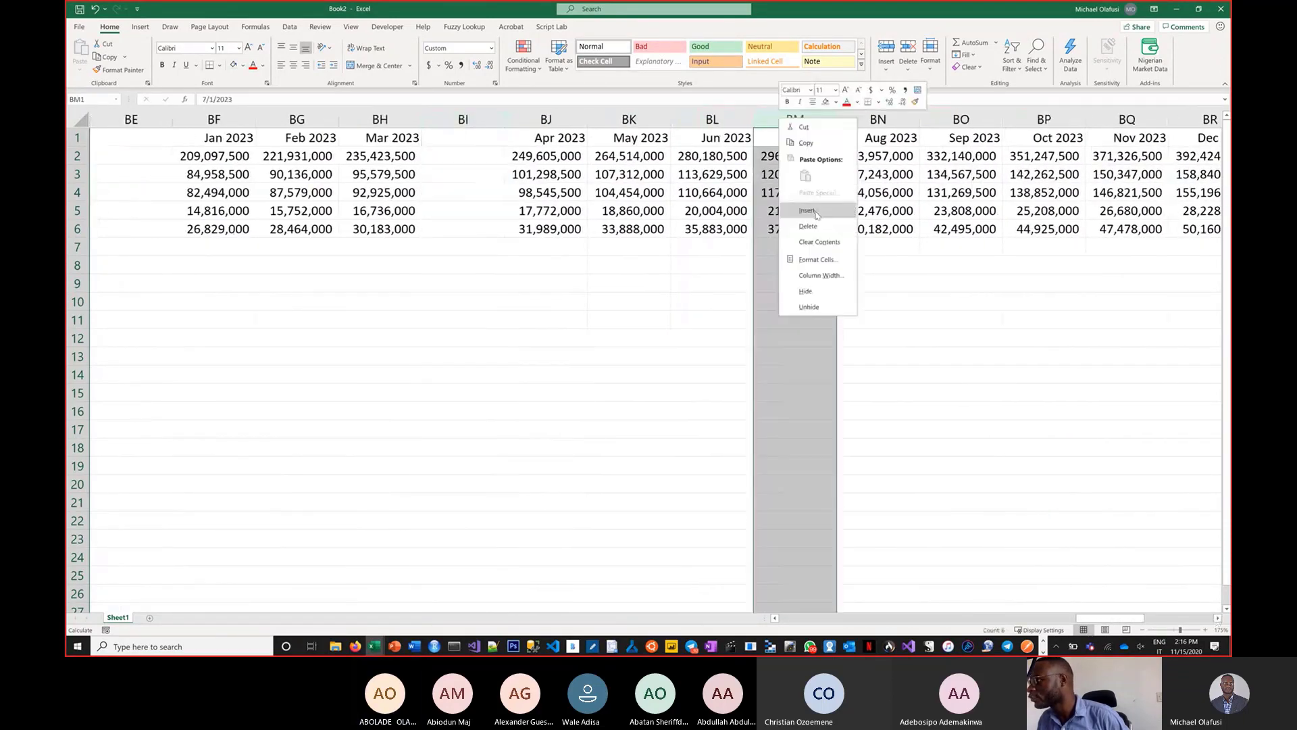
left_click(818, 215)
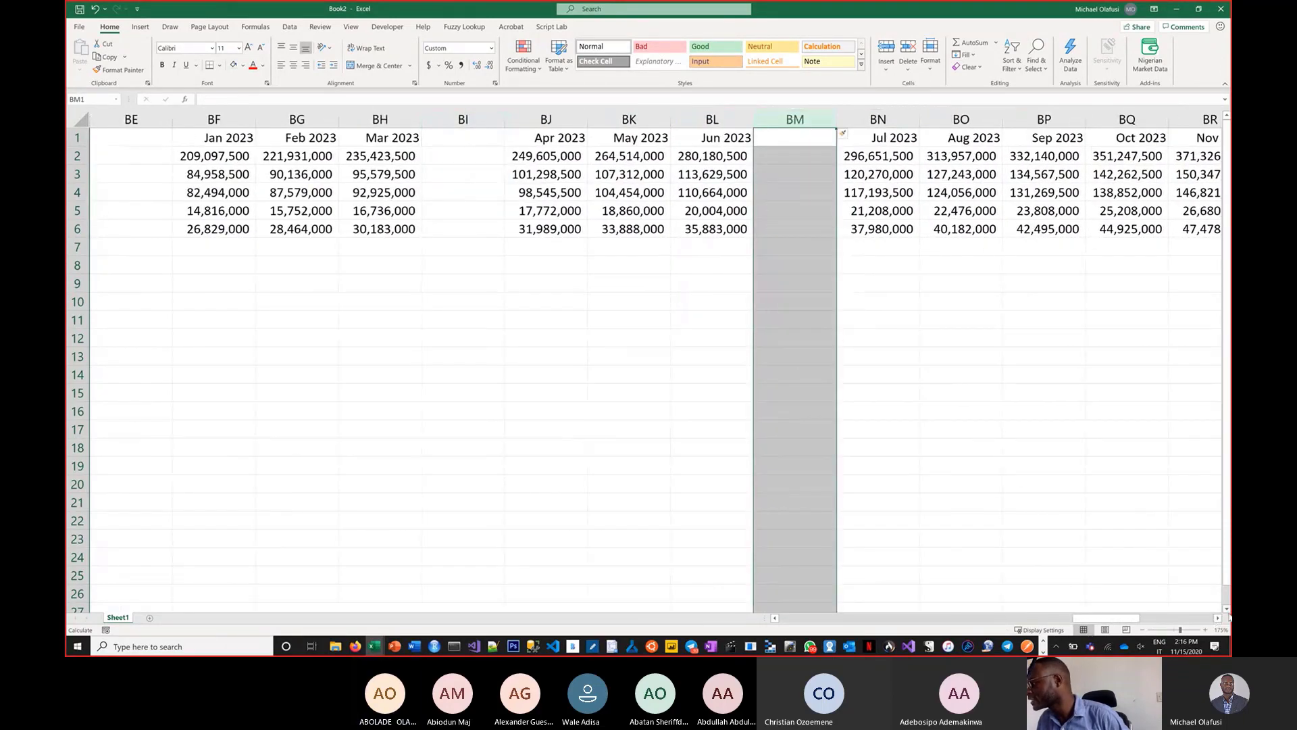
- Insert a blank column before Oct 2023 and two blank columns before Jan 2024
scroll(755, 220, "right", 6)
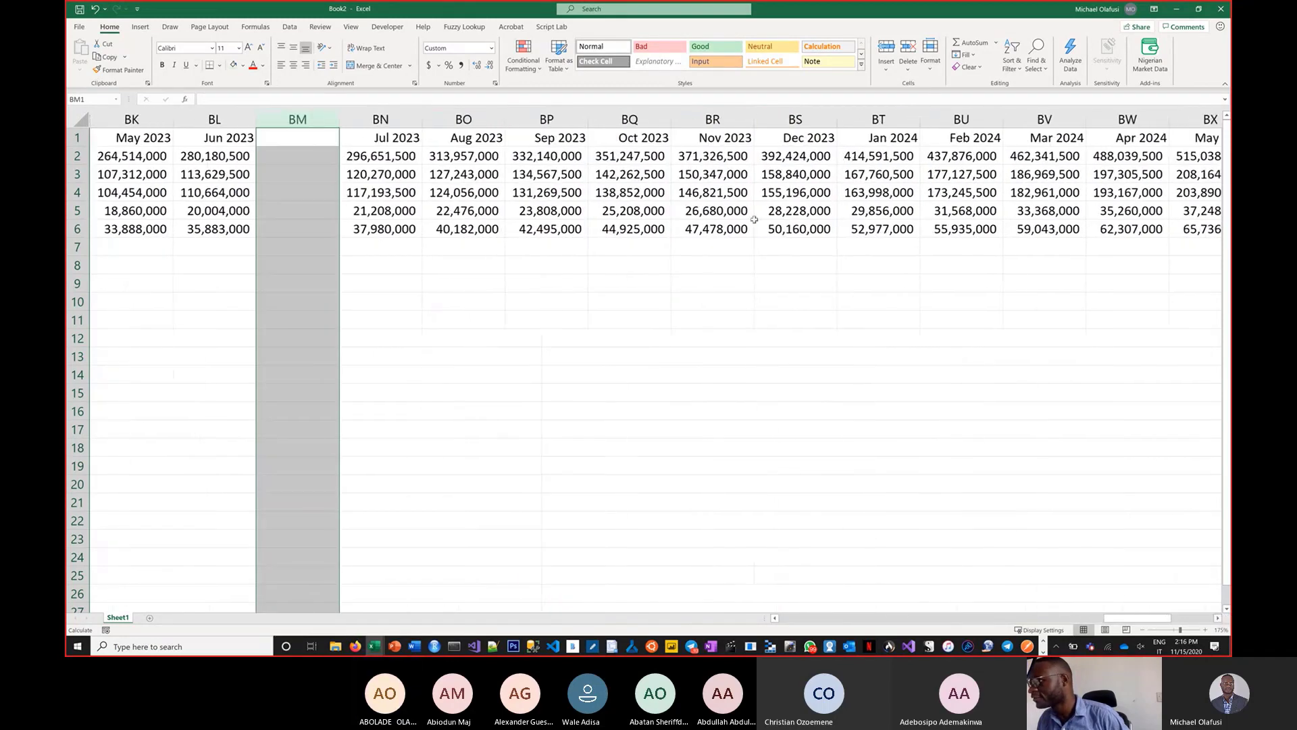
right_click(642, 130)
right_click(643, 121)
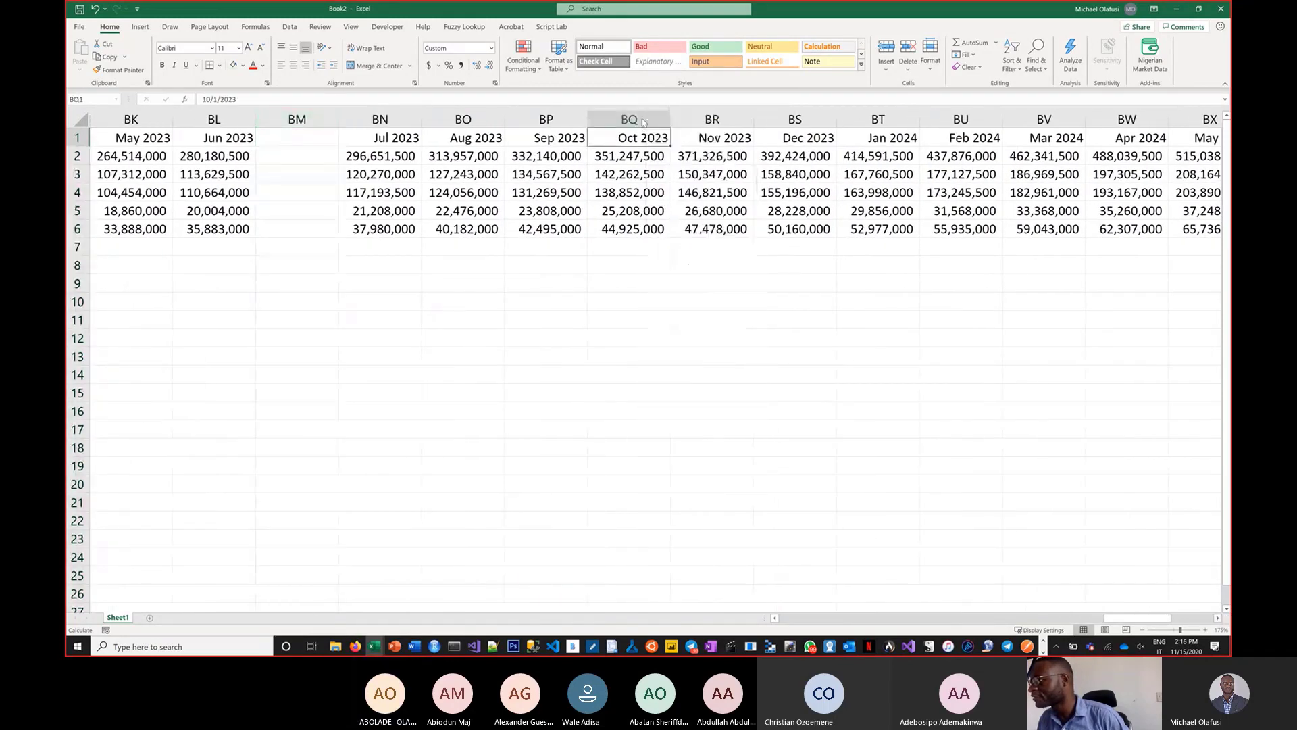
left_click(671, 214)
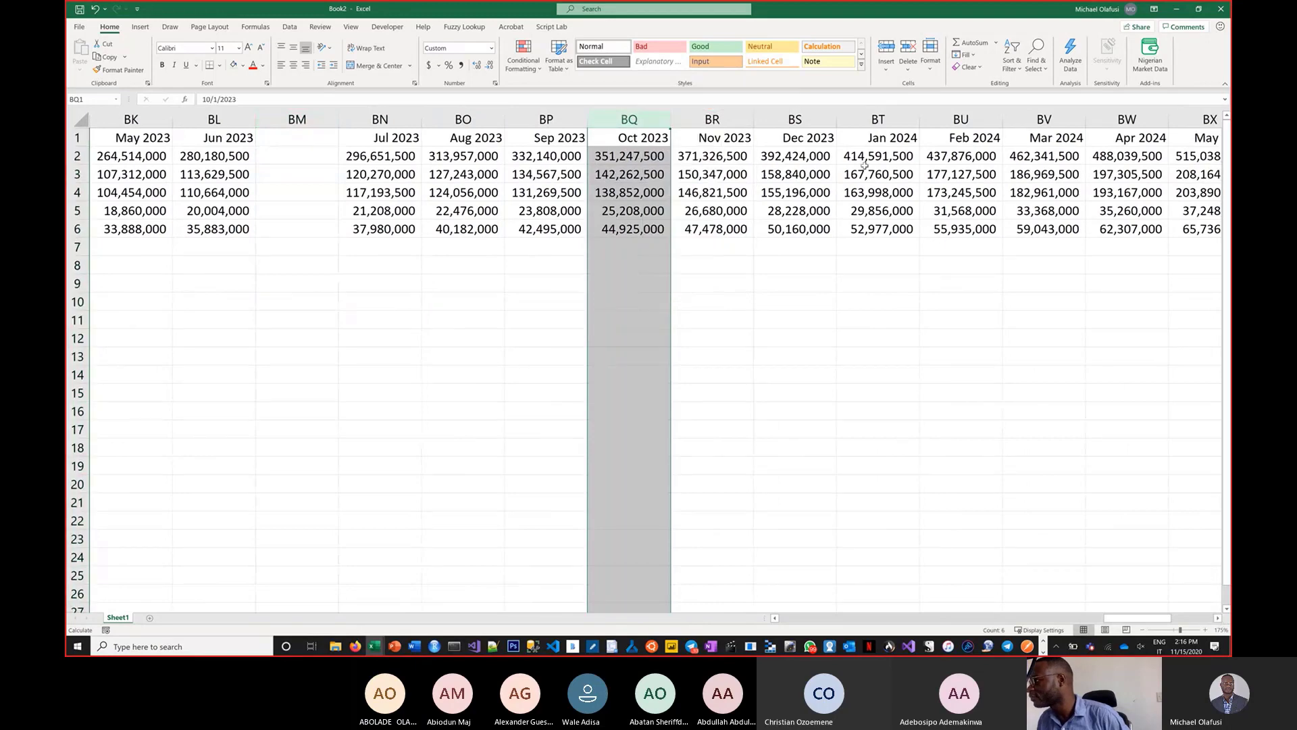
left_click_drag(969, 118, 1023, 120)
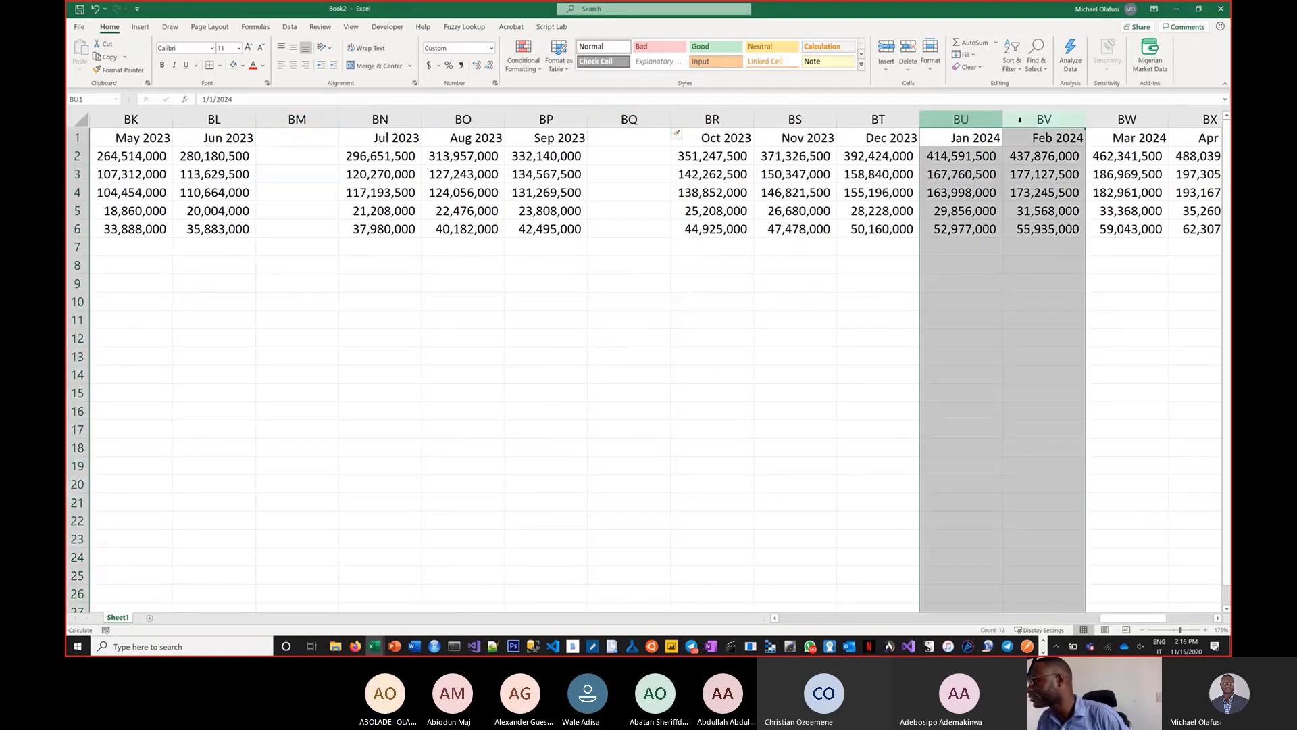
right_click(1023, 121)
left_click(1048, 214)
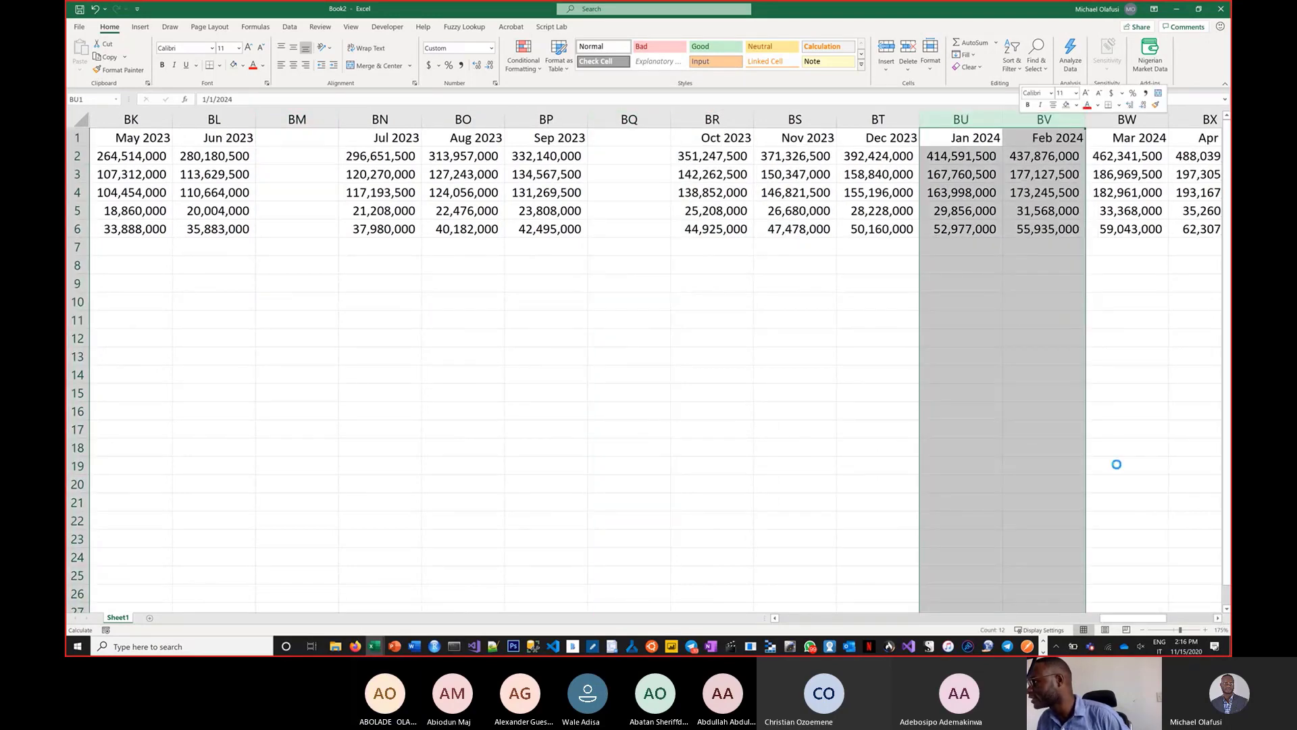
- Insert a blank column before Apr 2024 and another before Jul 2024
left_click(1217, 619)
left_click(795, 119)
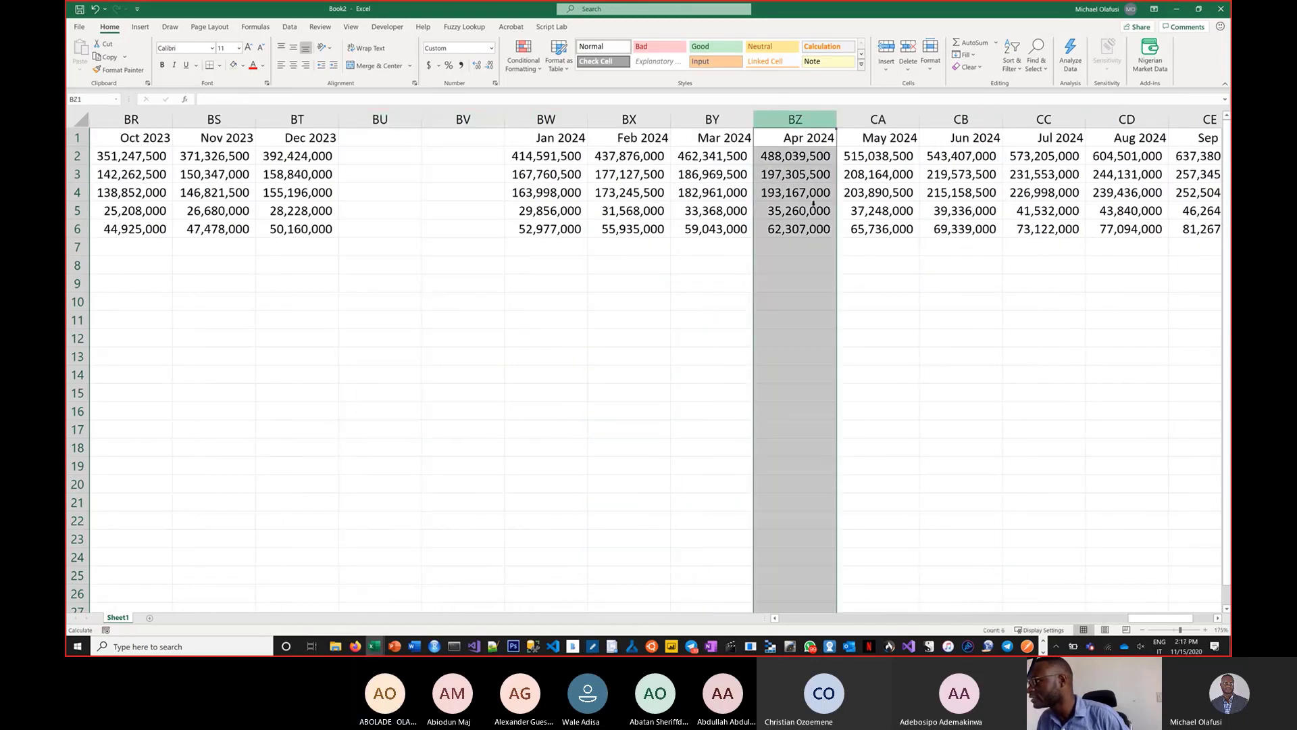
right_click(789, 120)
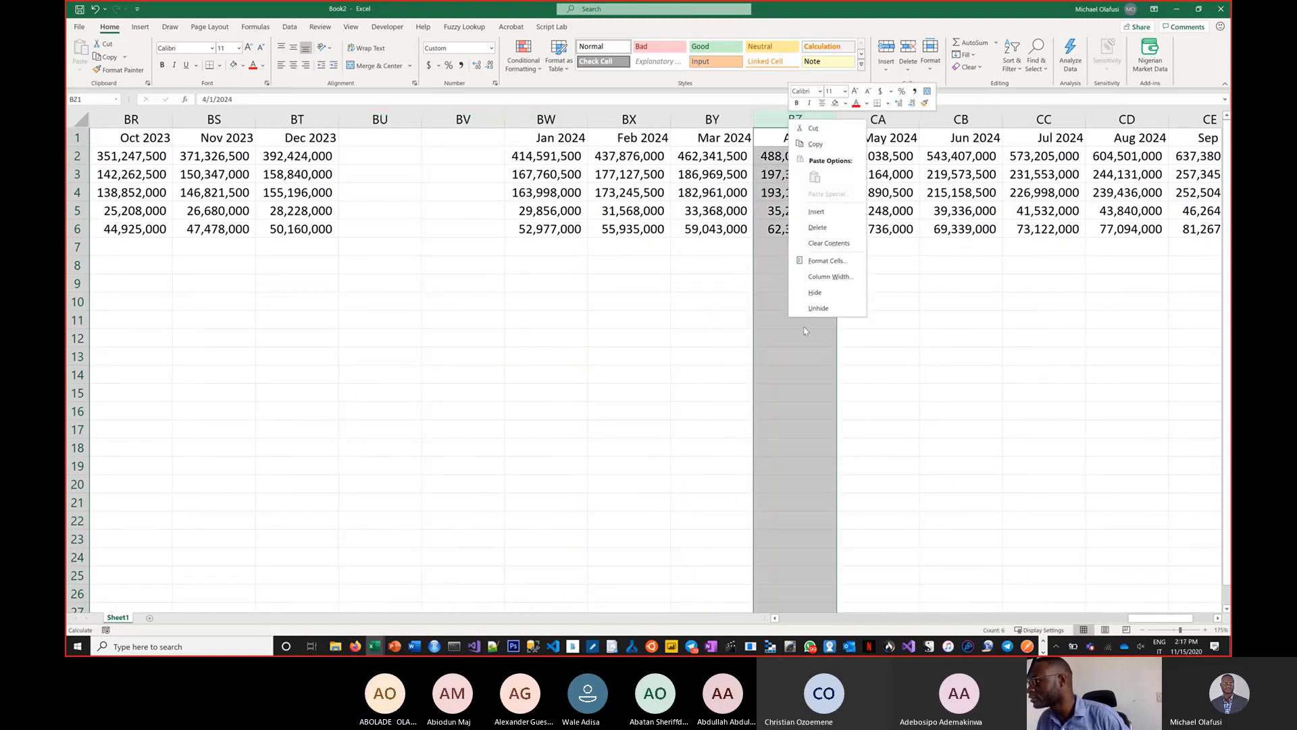
left_click(816, 212)
right_click(1111, 116)
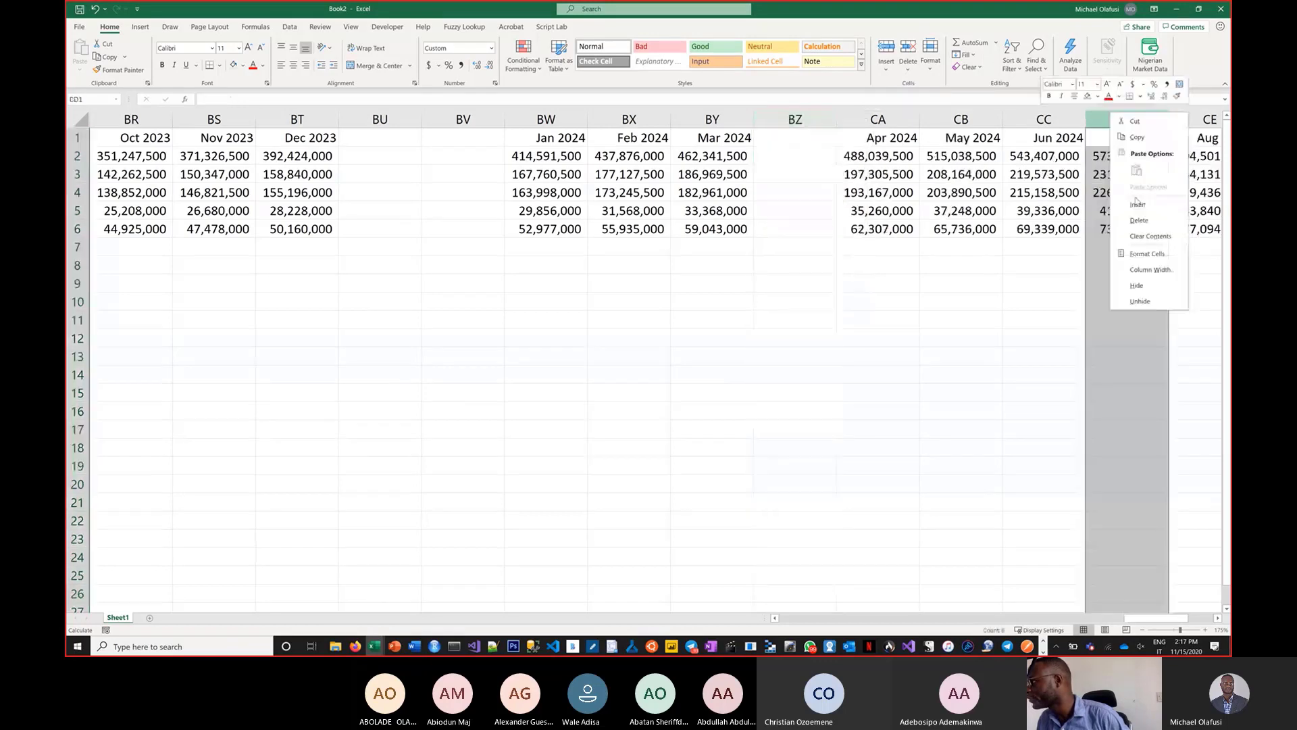
left_click(1137, 203)
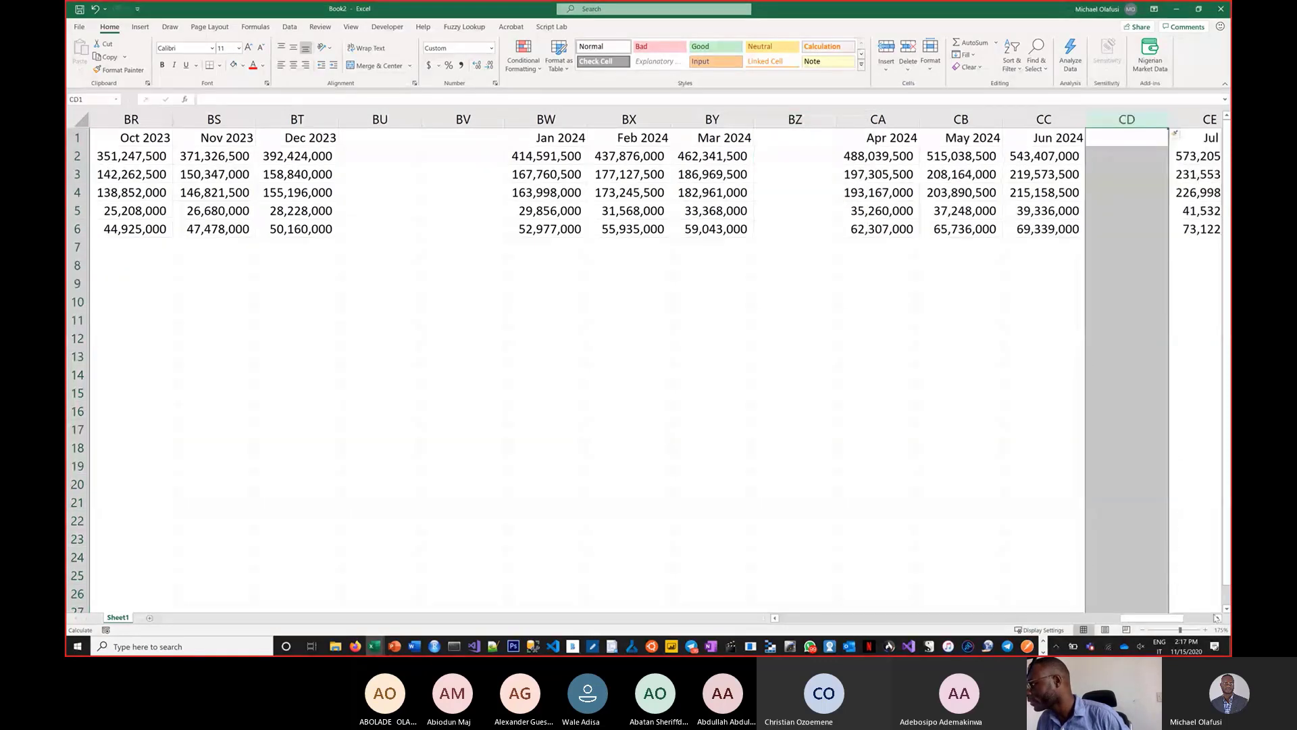
- Insert a blank column before Oct 2024 for the third-quarter total
scroll(808, 200, "right", 1)
scroll(808, 200, "right", 3)
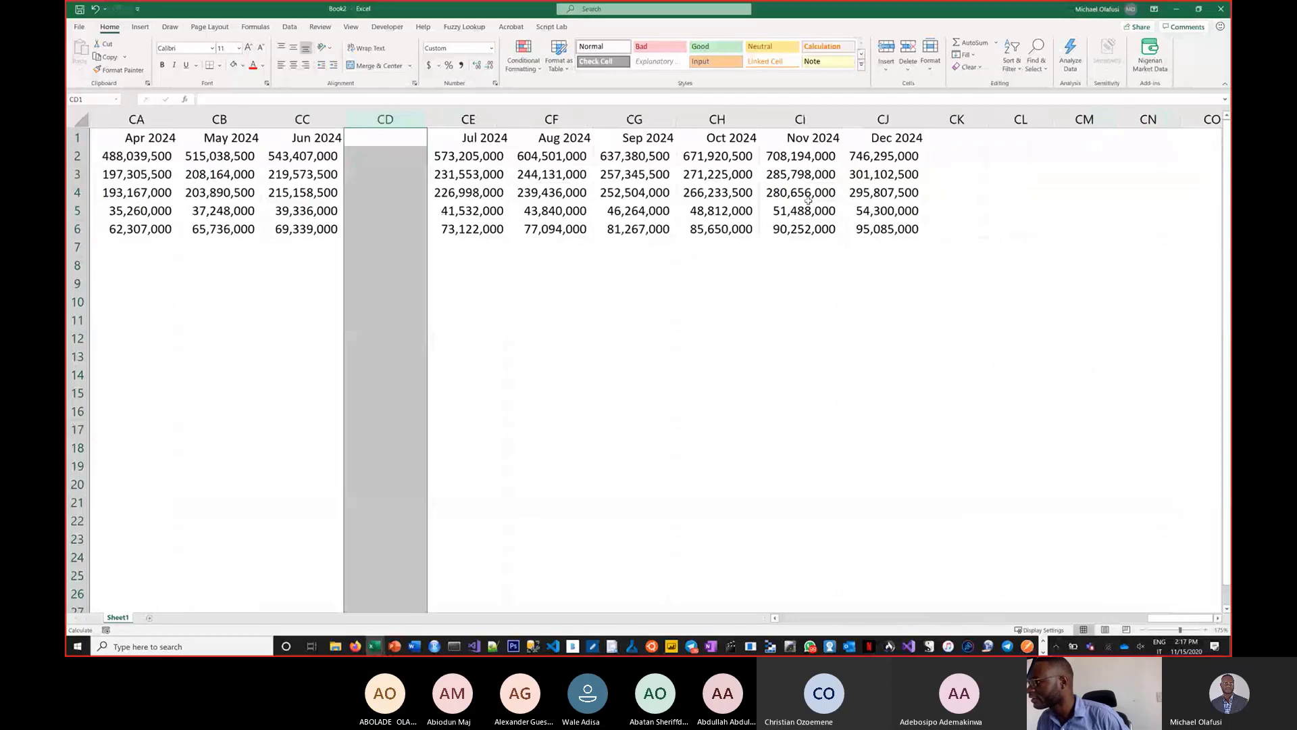
right_click(715, 120)
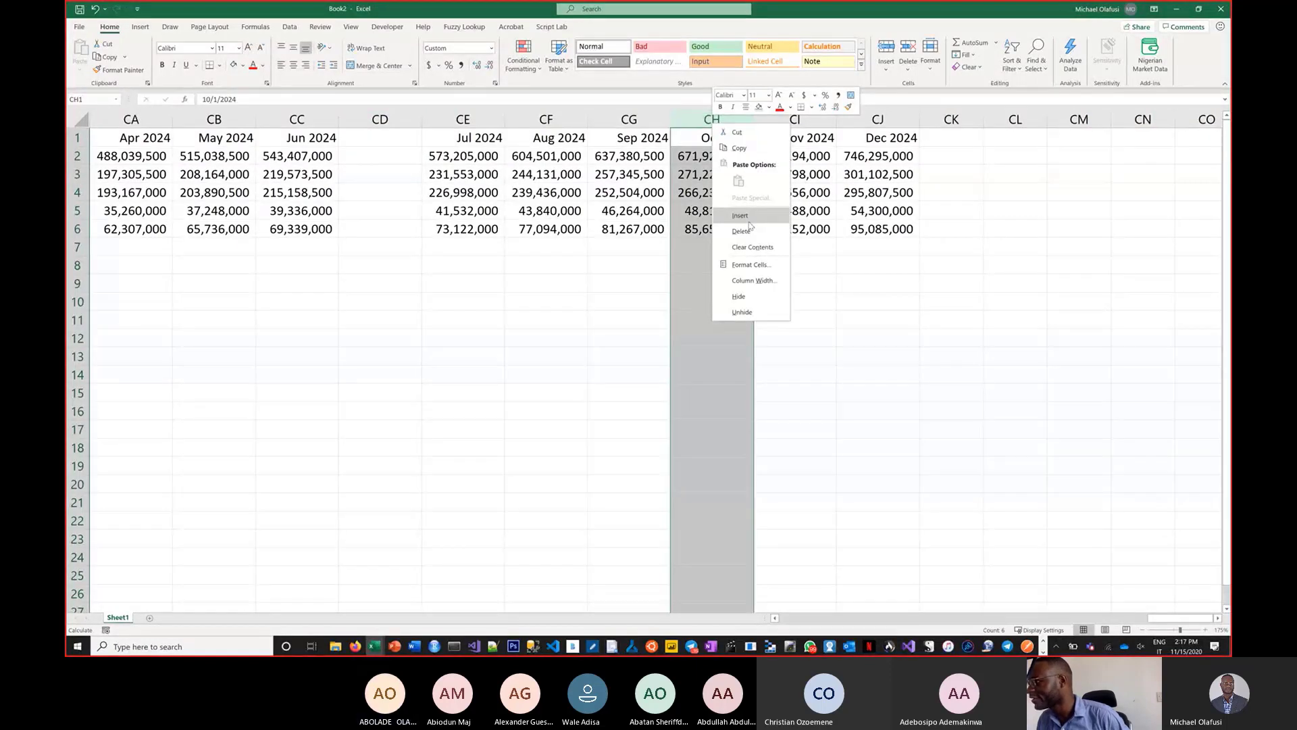
left_click(744, 216)
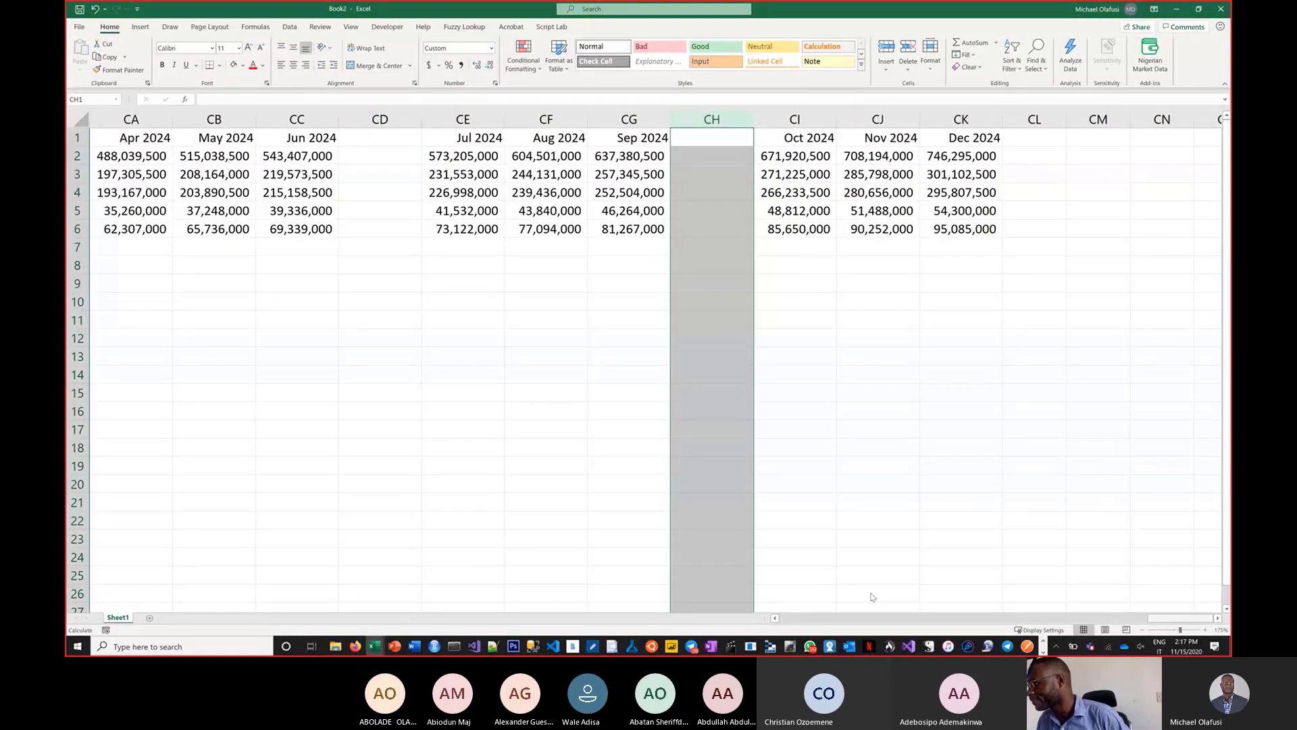
- Open the quarter label formula in cell J1, select its full text, and close the cell without changing it
left_click_drag(1181, 618, 718, 575)
left_click(558, 279)
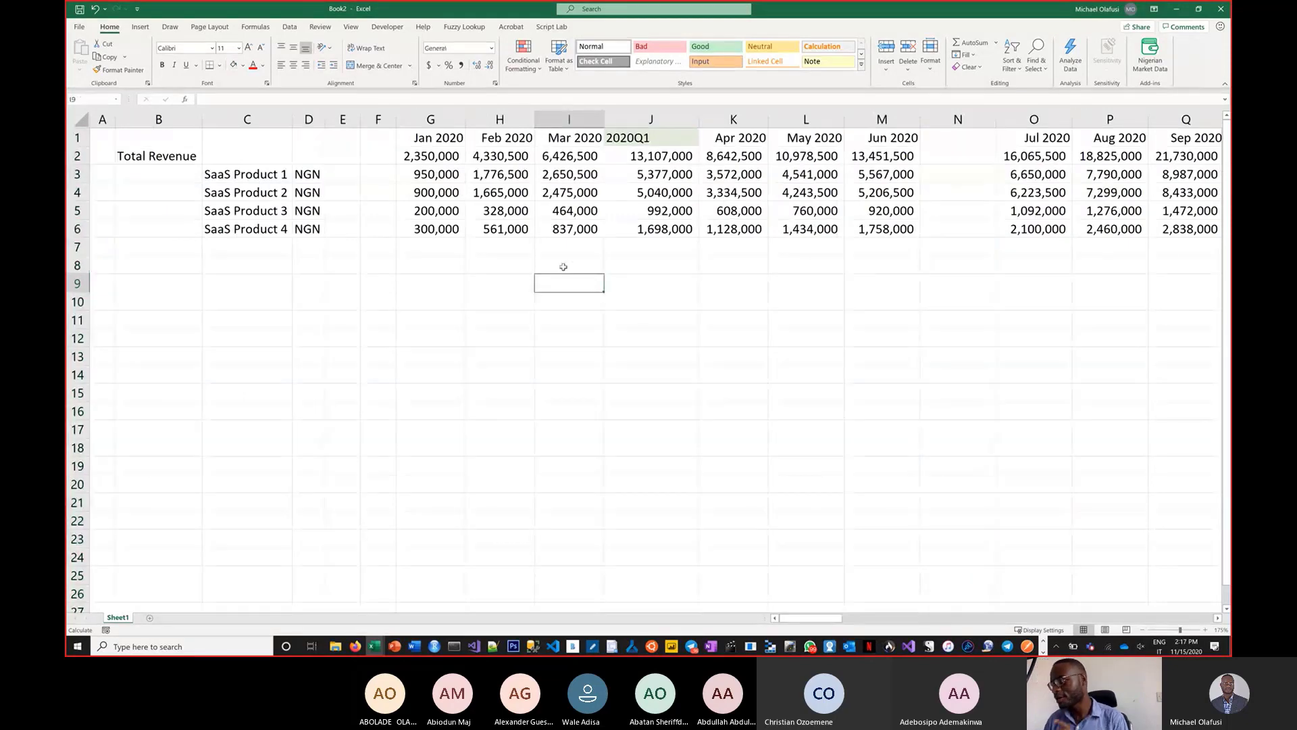
double_click(653, 141)
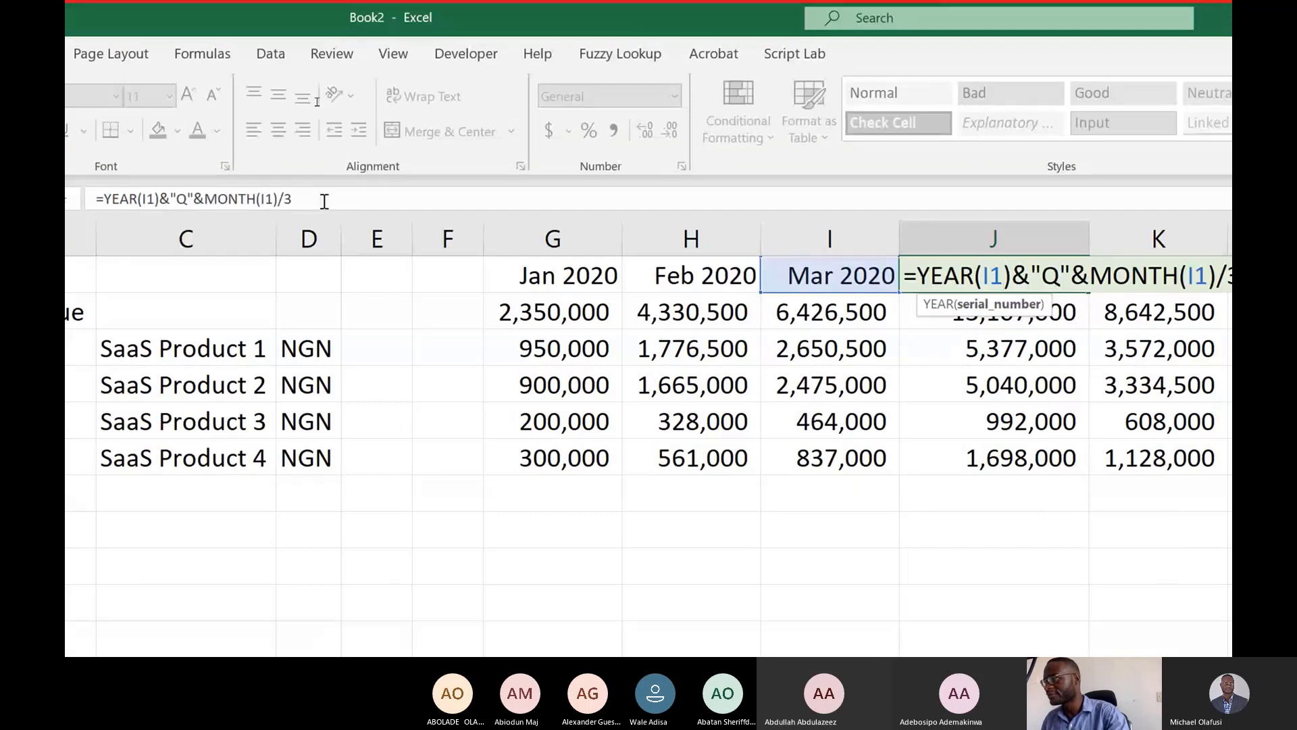
left_click_drag(324, 202, 67, 234)
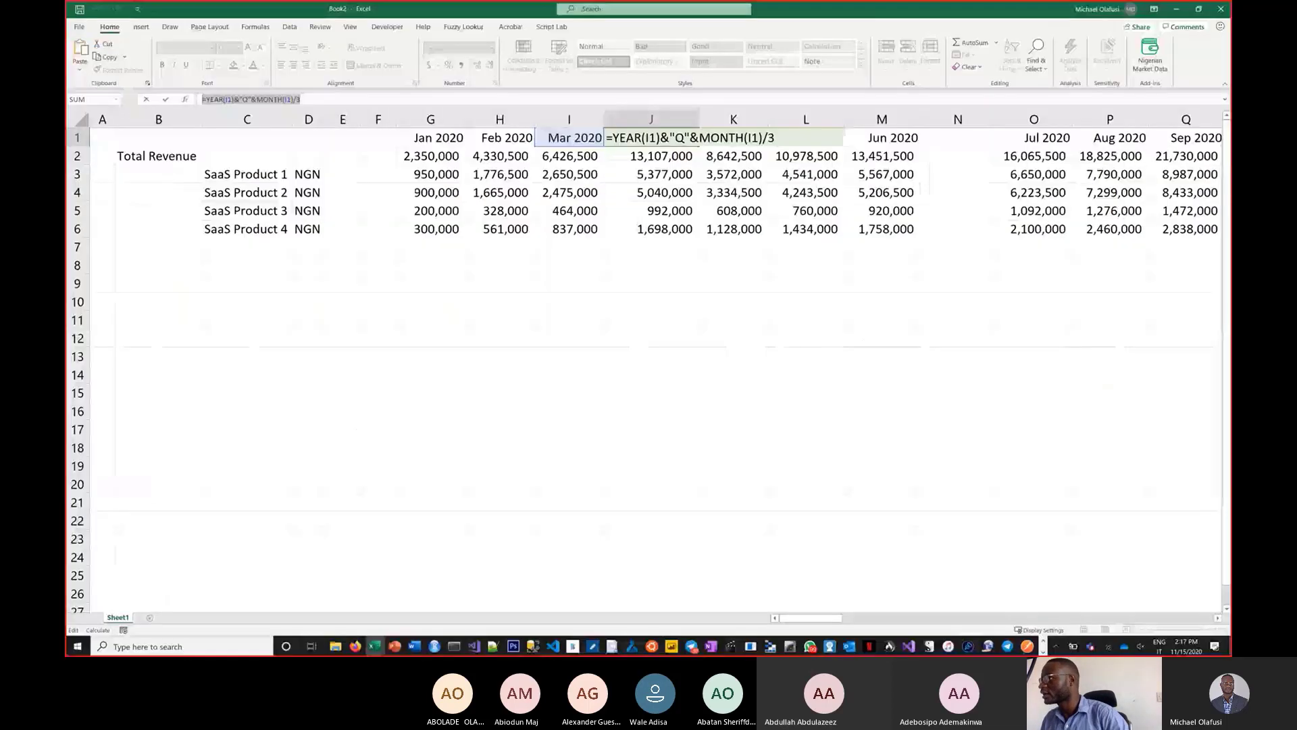
key("ctrl+Return")
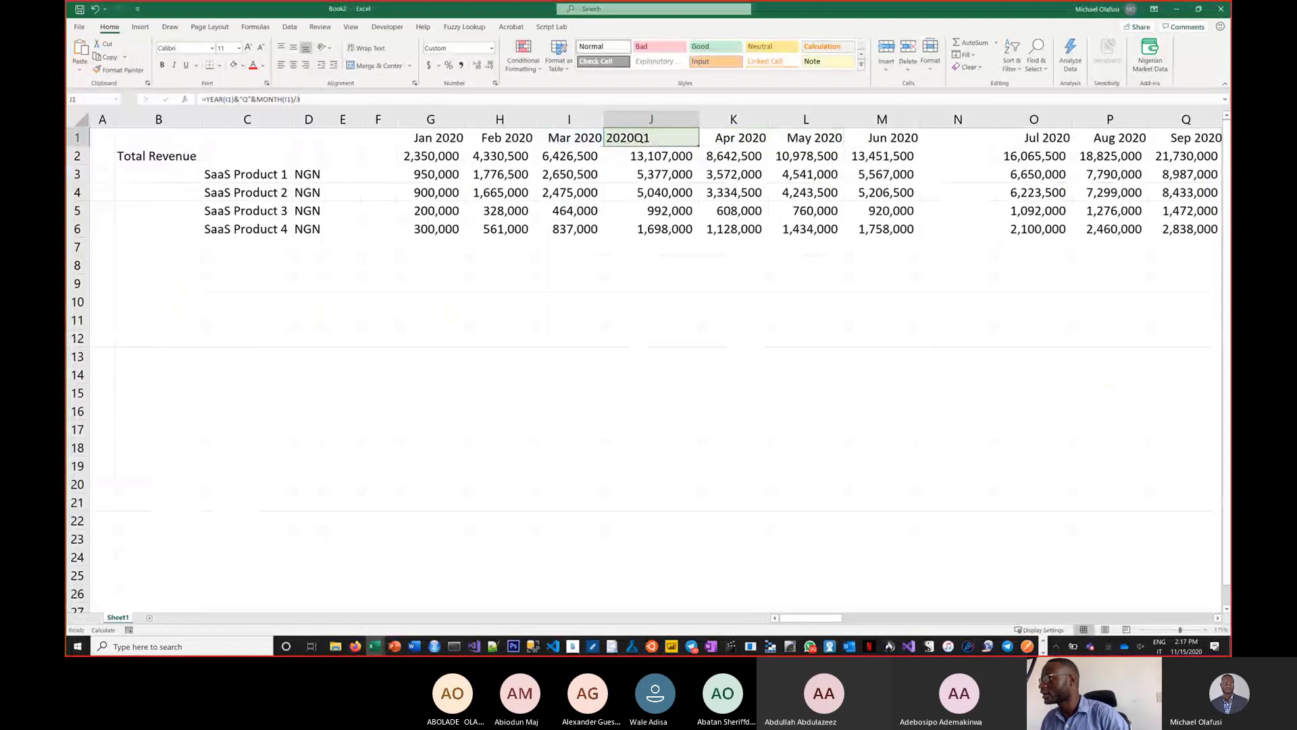
left_click(1043, 653)
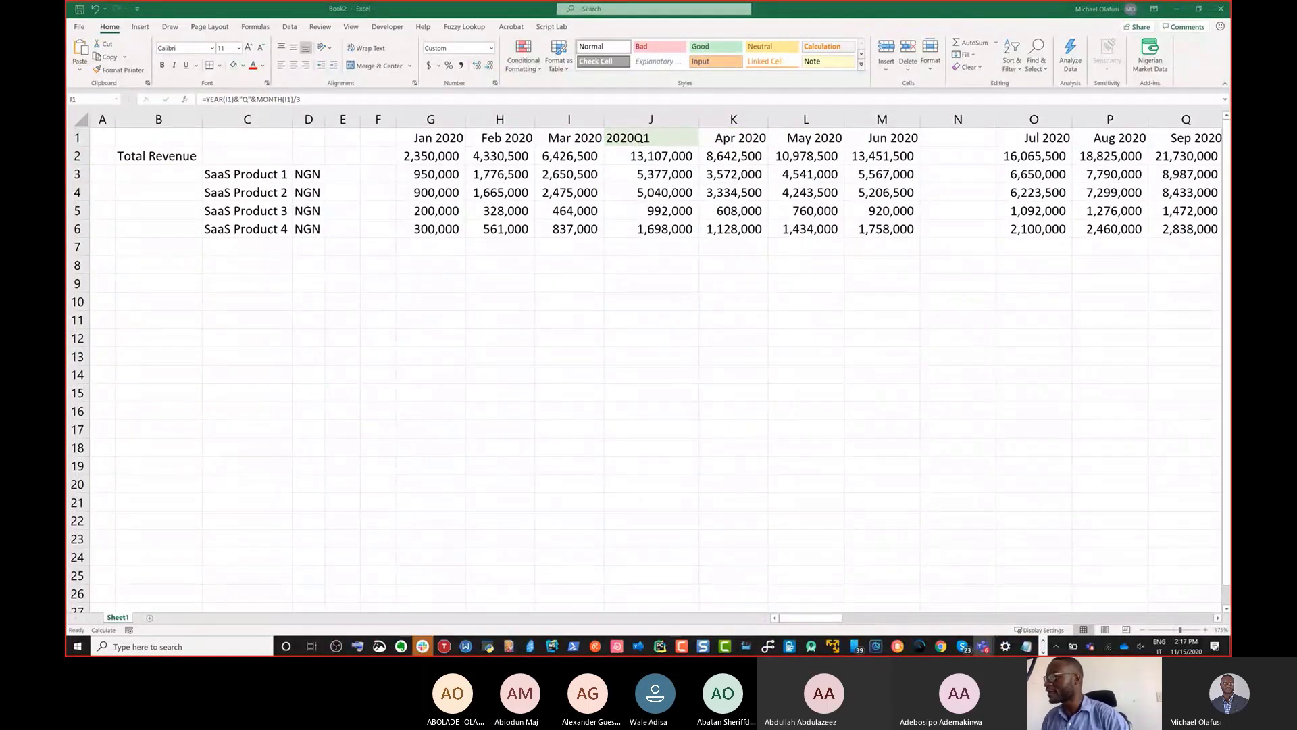
- Copy the 2020Q1 column J and select the remaining blank 2020 quarter columns N, R and V as paste targets
left_click(669, 123)
key("ctrl+c")
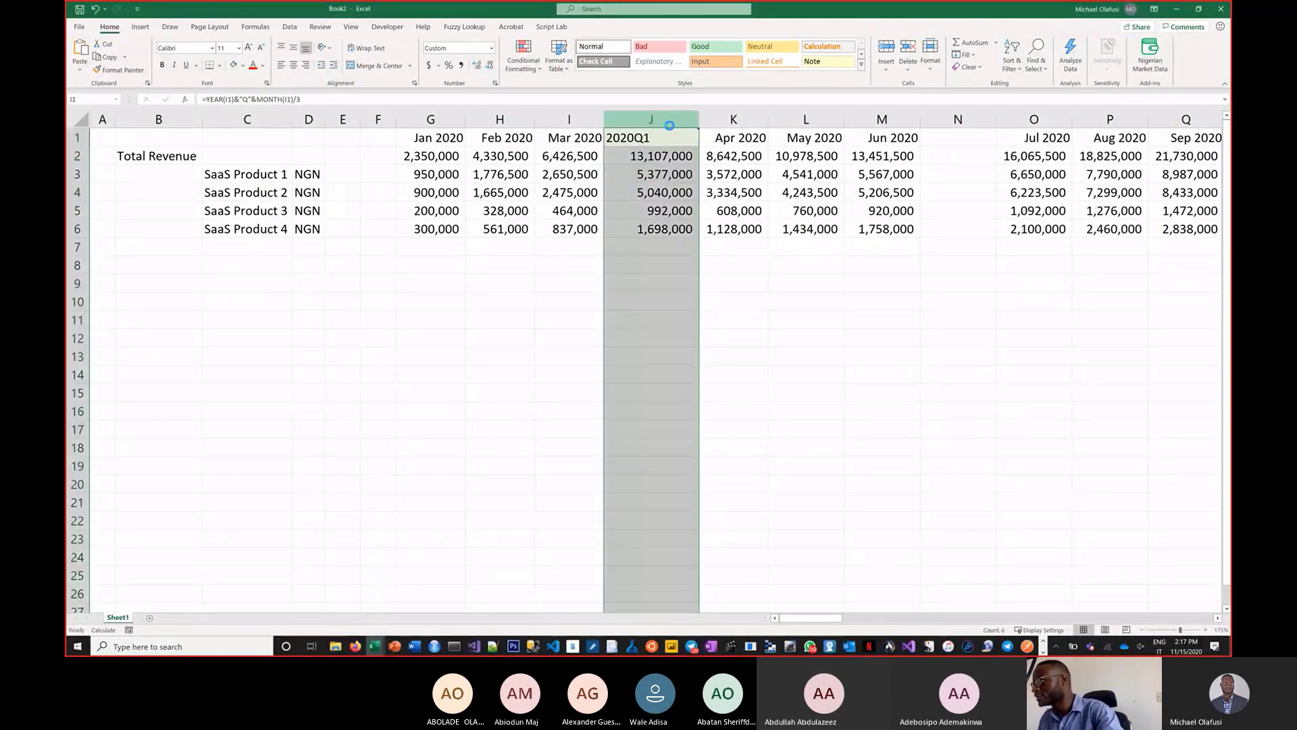
left_click(958, 120)
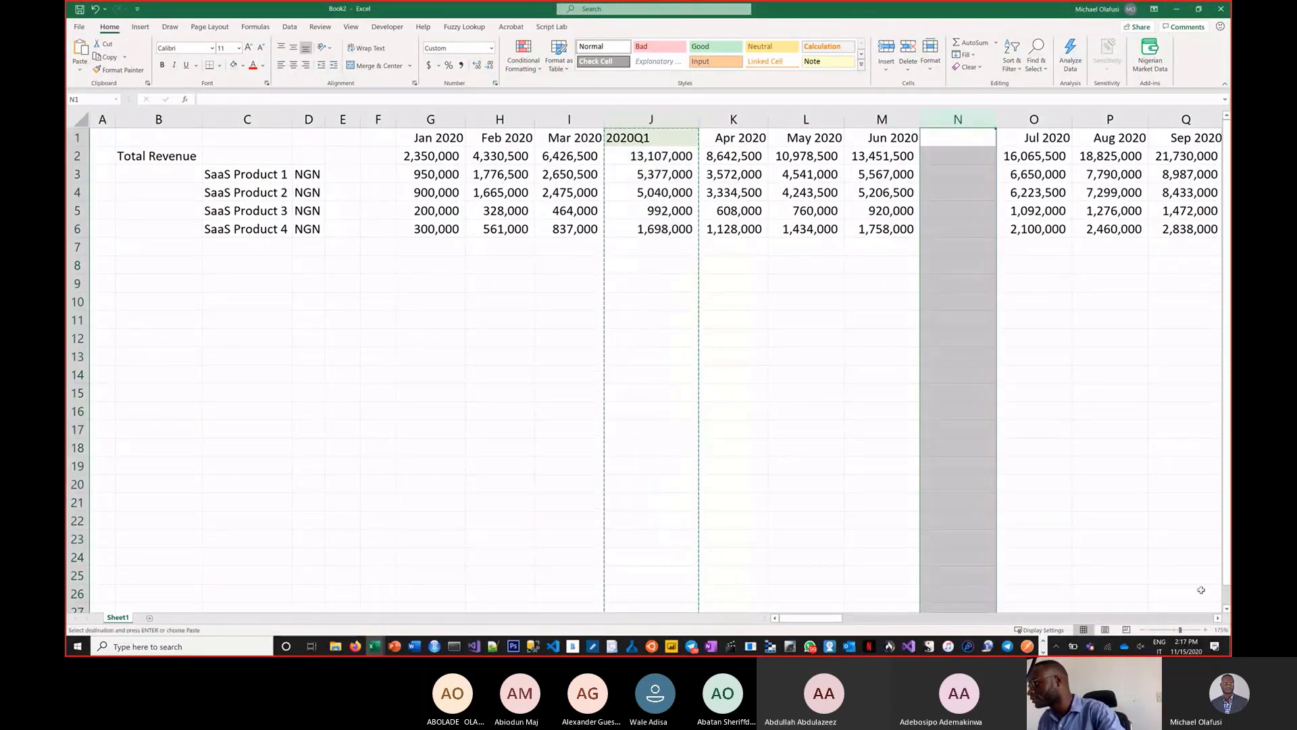
scroll(1219, 619, "right", 7)
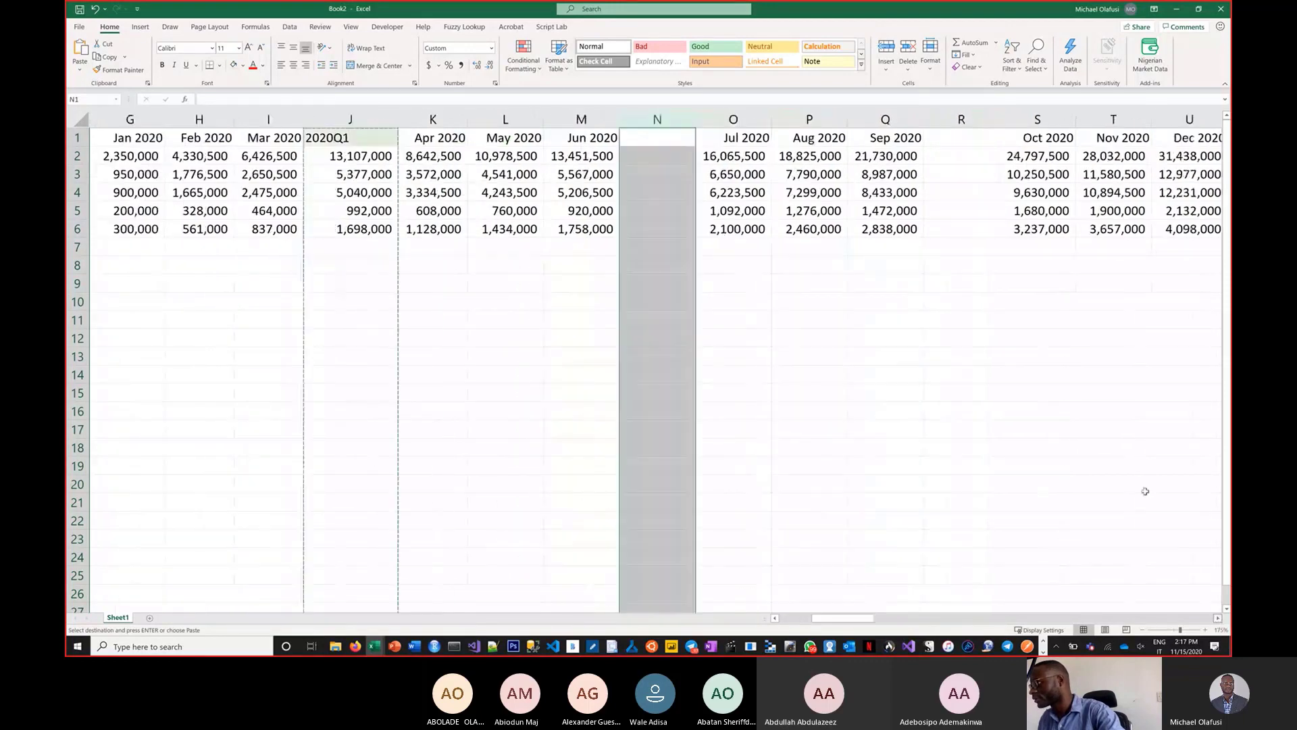
left_click(887, 119, "ctrl")
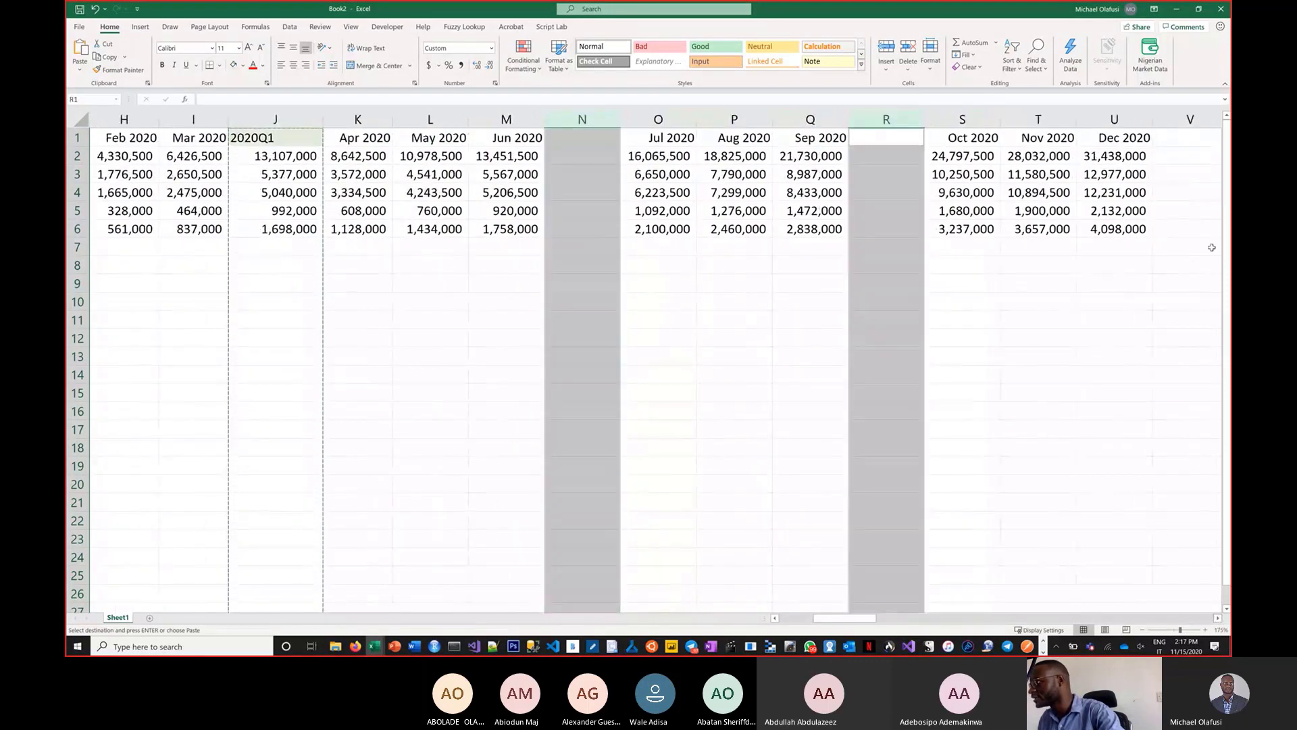
left_click(1176, 123, "ctrl")
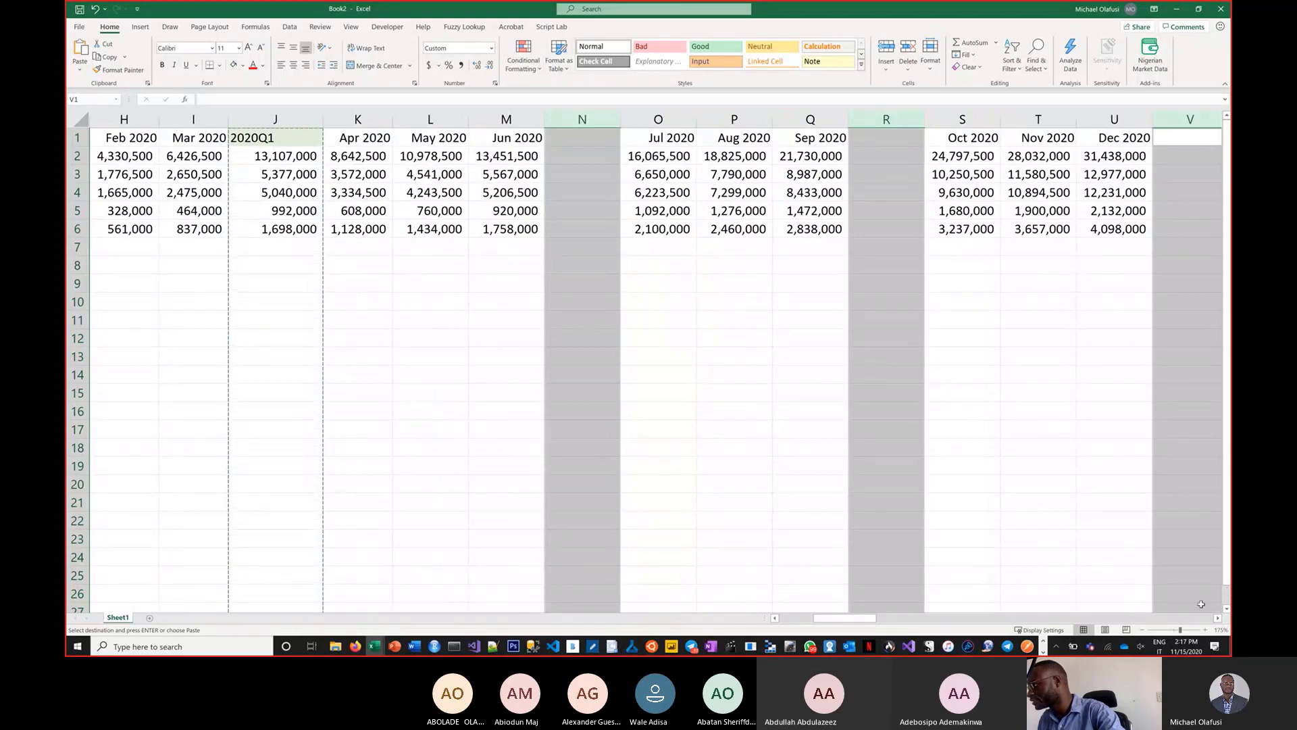
- Add the blank 2021 quarter columns AA, AE, AI and AM to the multi-column selection
scroll(1219, 619, "right", 10)
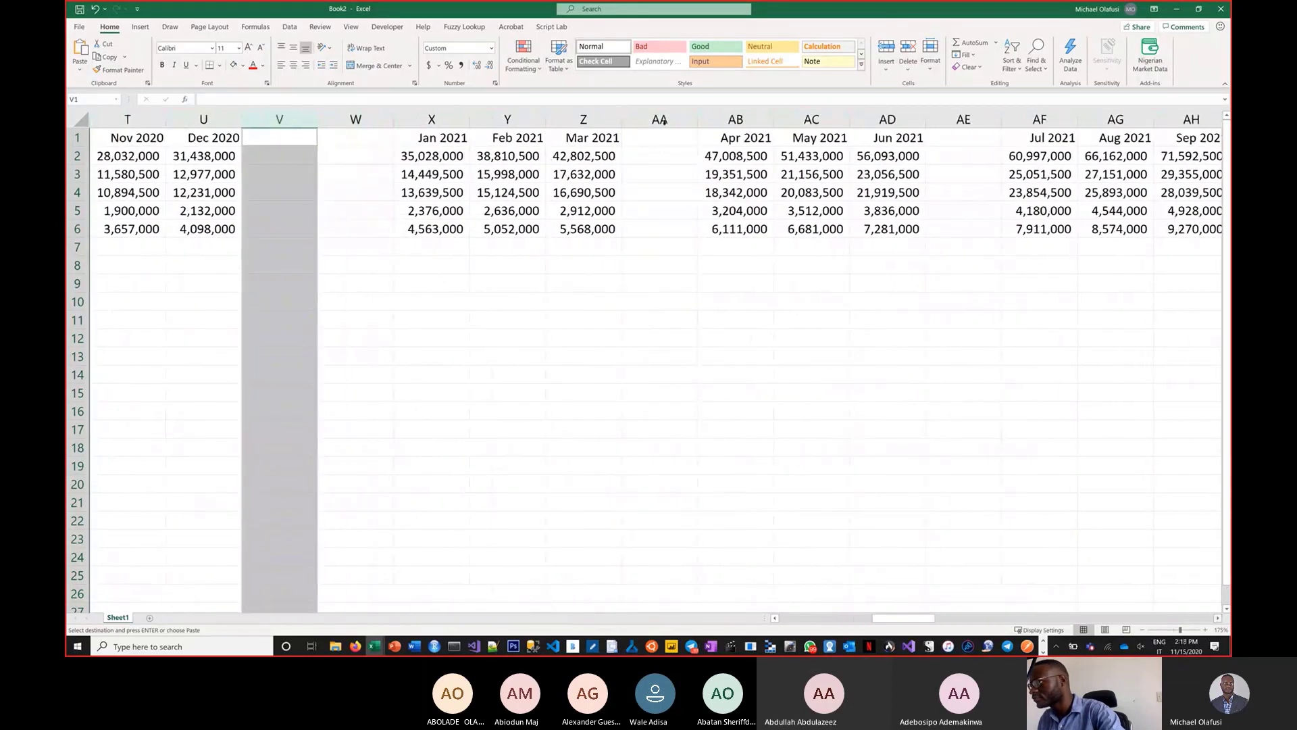
left_click(660, 120, "ctrl")
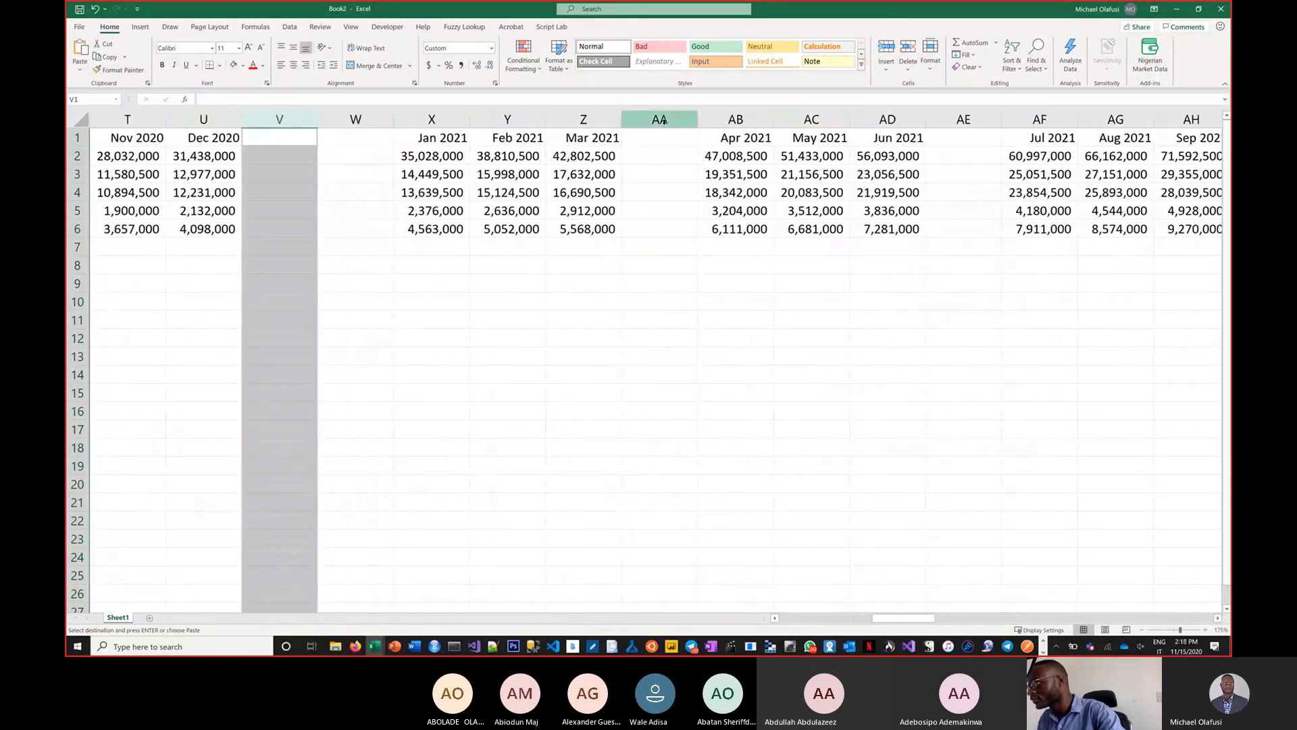
left_click(1142, 632)
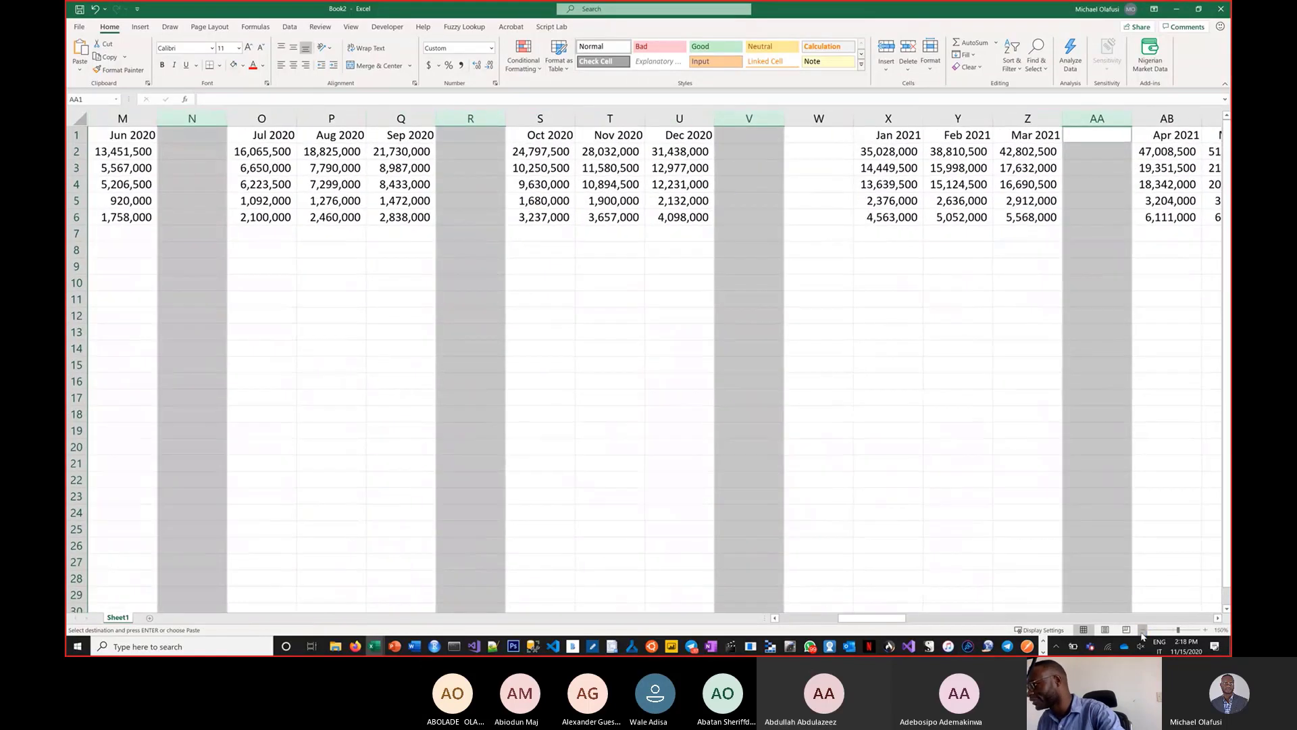
left_click(1142, 632)
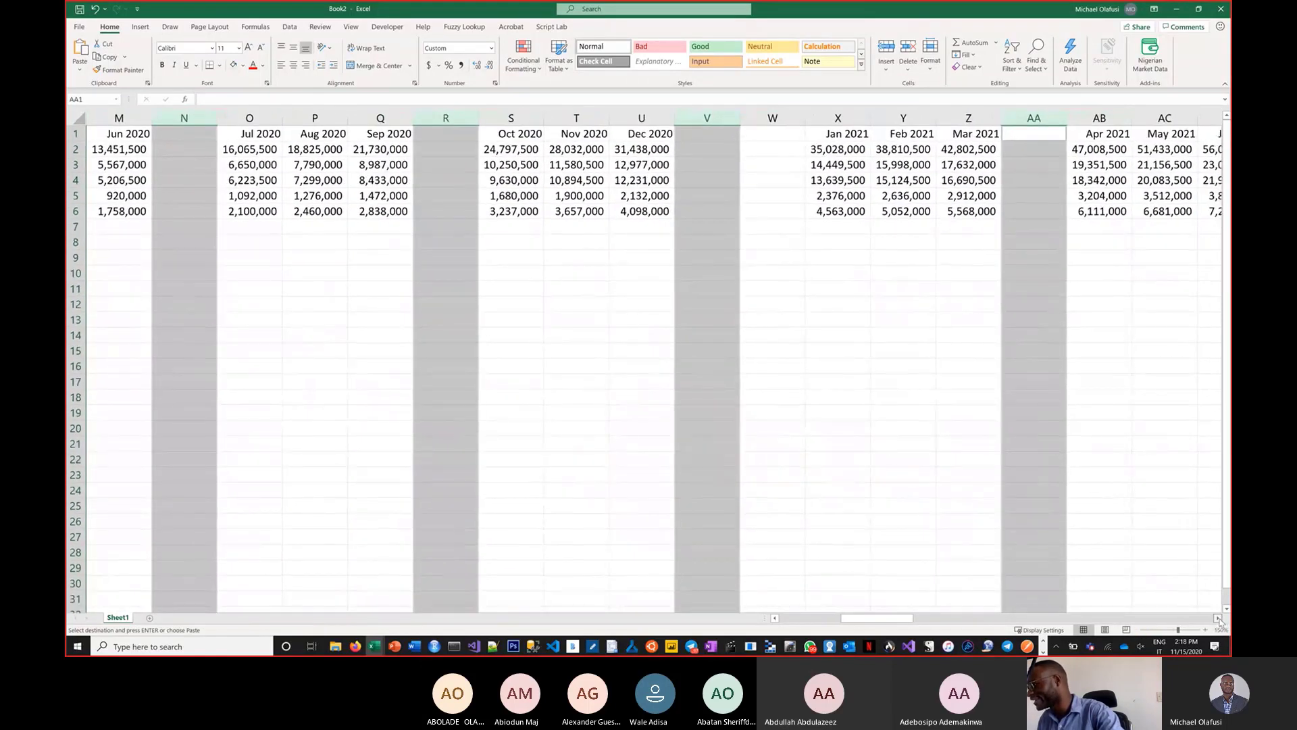
left_click(1218, 617)
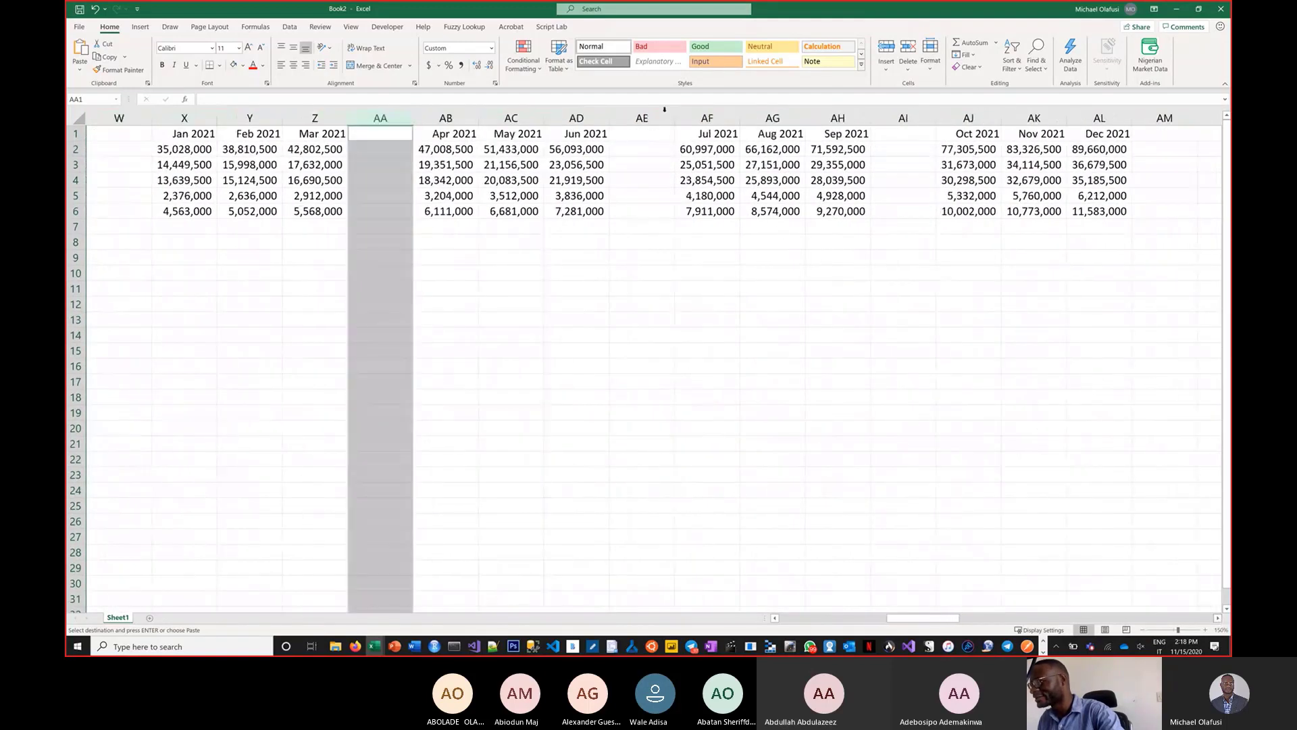
left_click(653, 120, "ctrl")
left_click(907, 119, "ctrl")
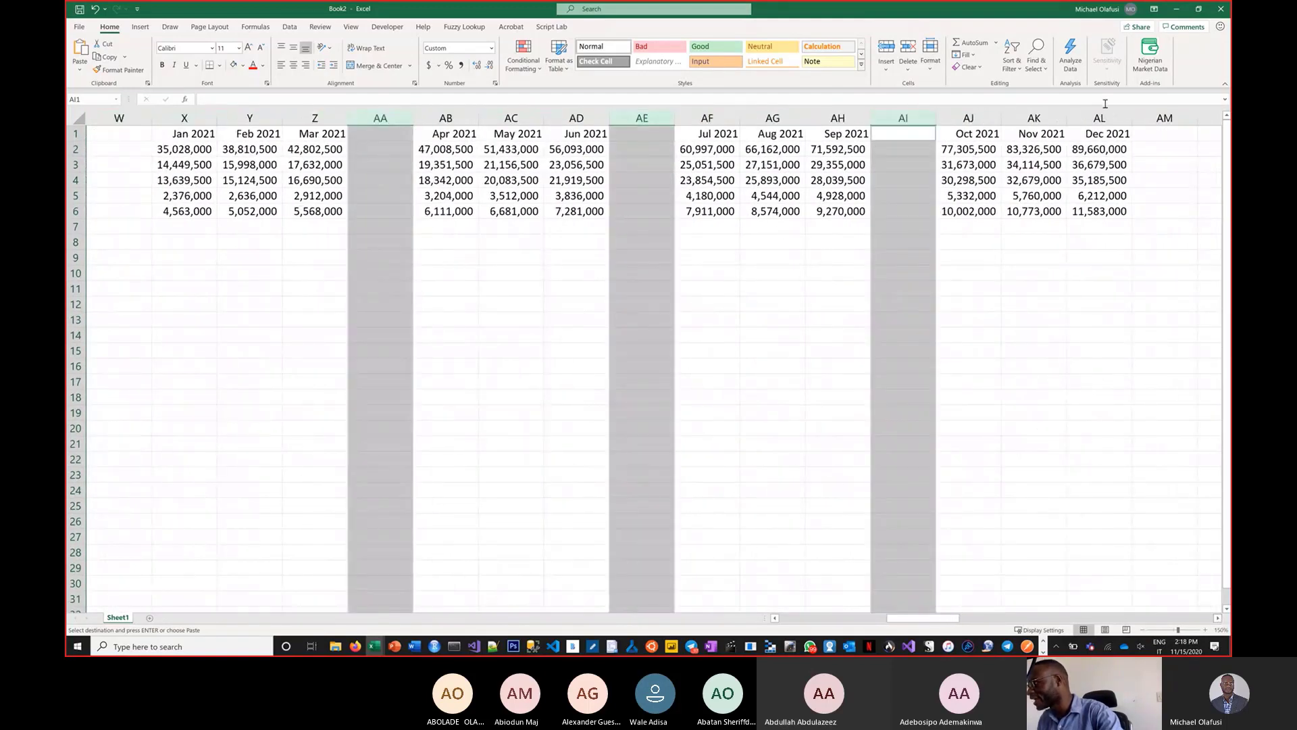
left_click(1163, 119, "ctrl")
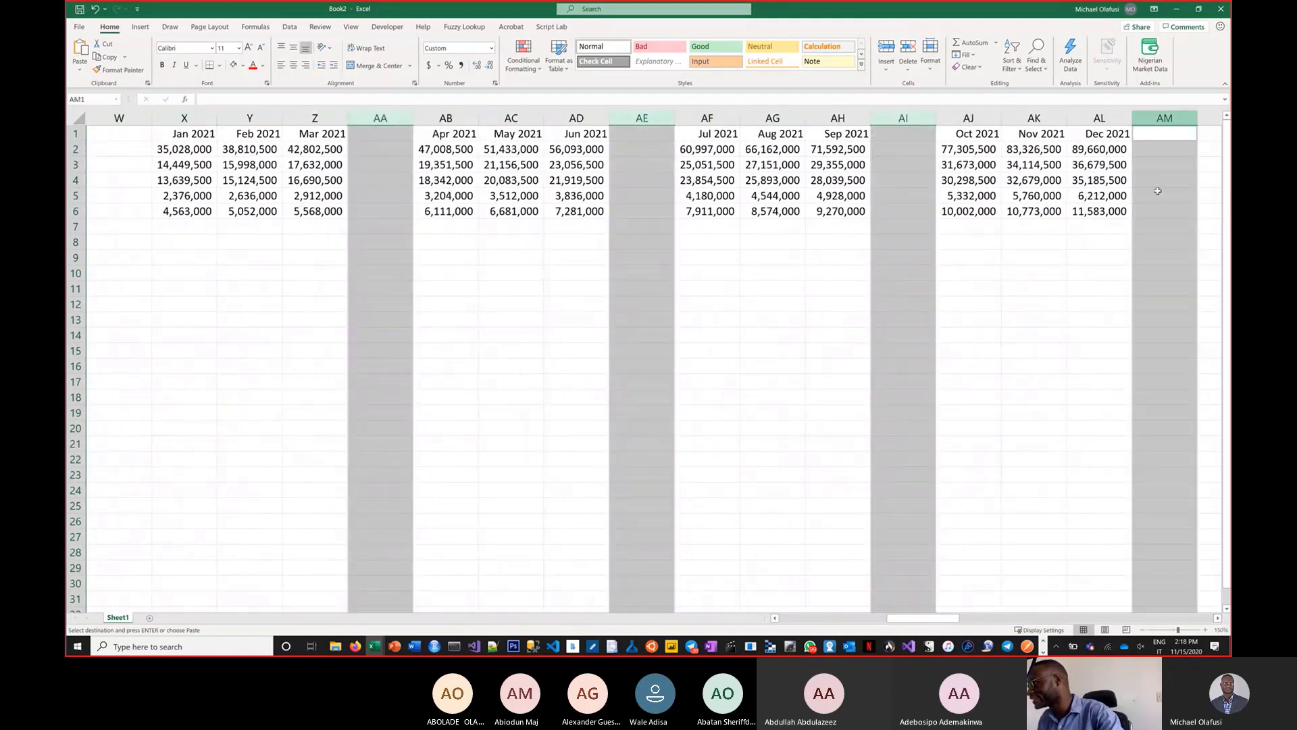
- Extend the selection with the blank 2022 quarter columns AR, AV, AZ and BD
left_click(1218, 618)
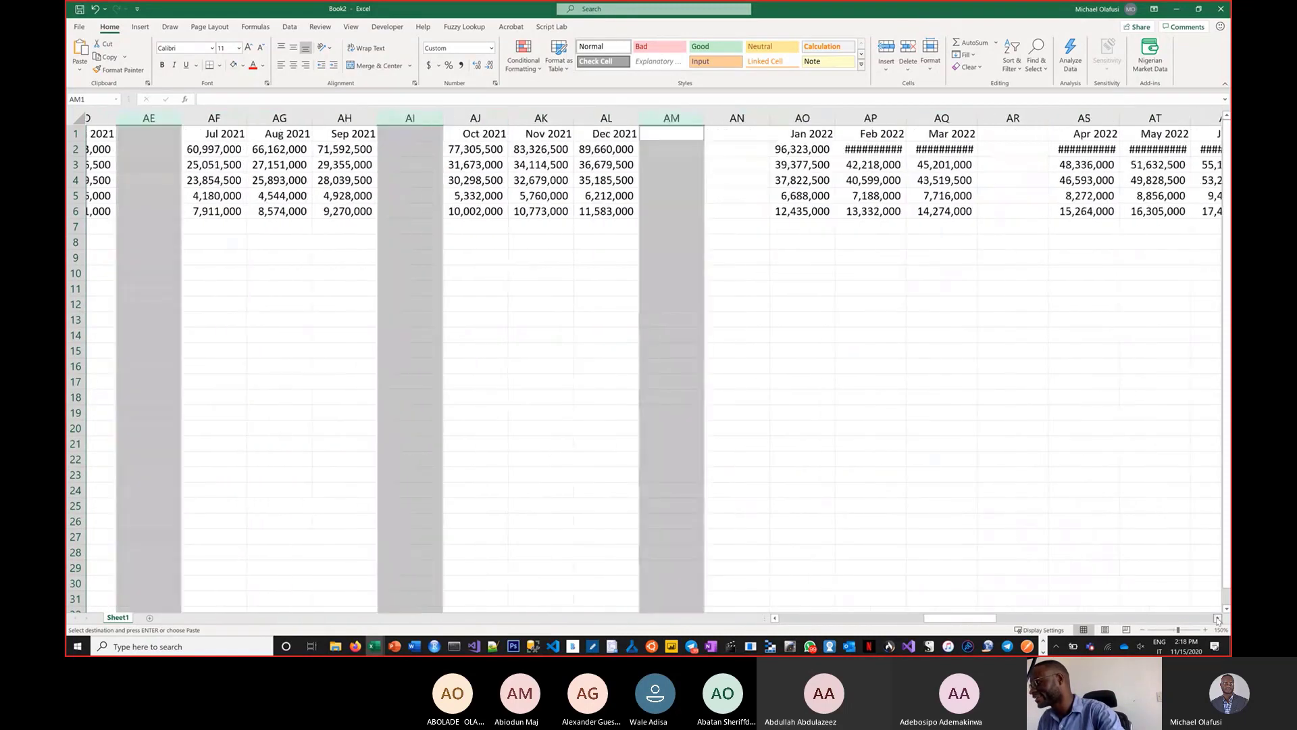
left_click(909, 116, "ctrl")
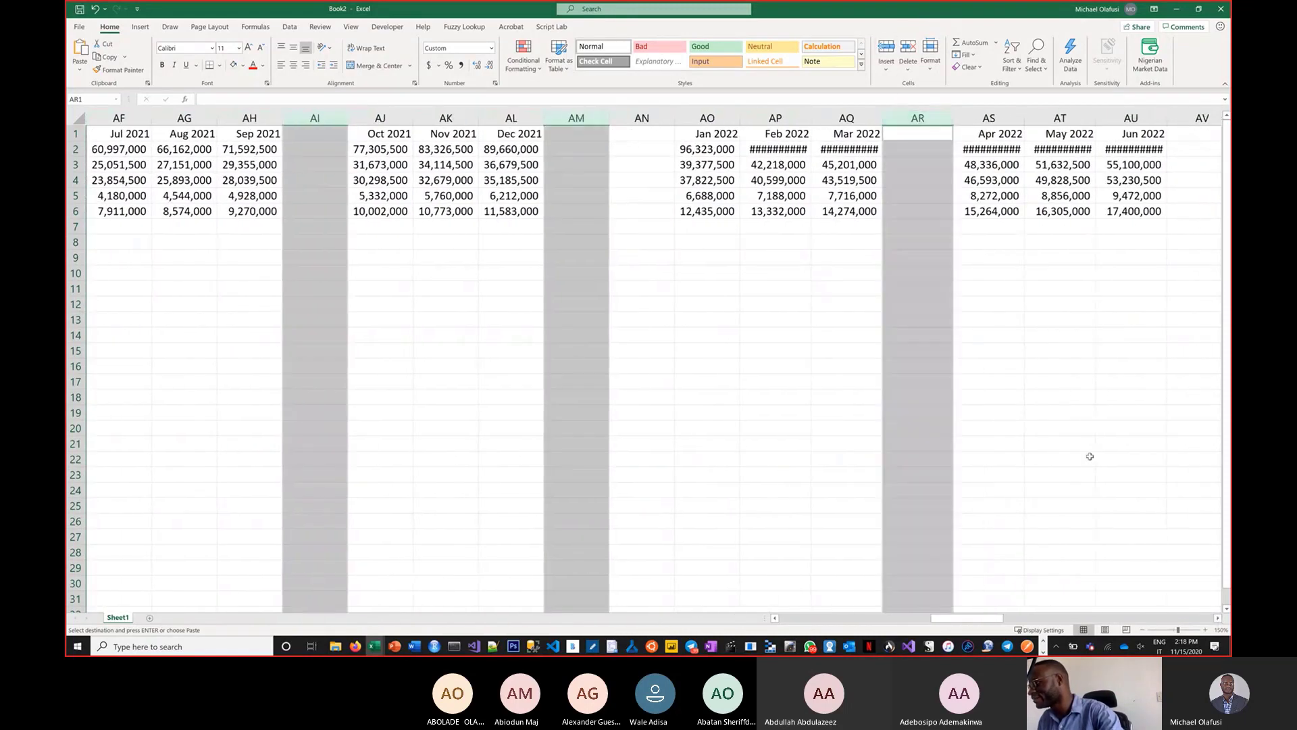
left_click(1218, 618)
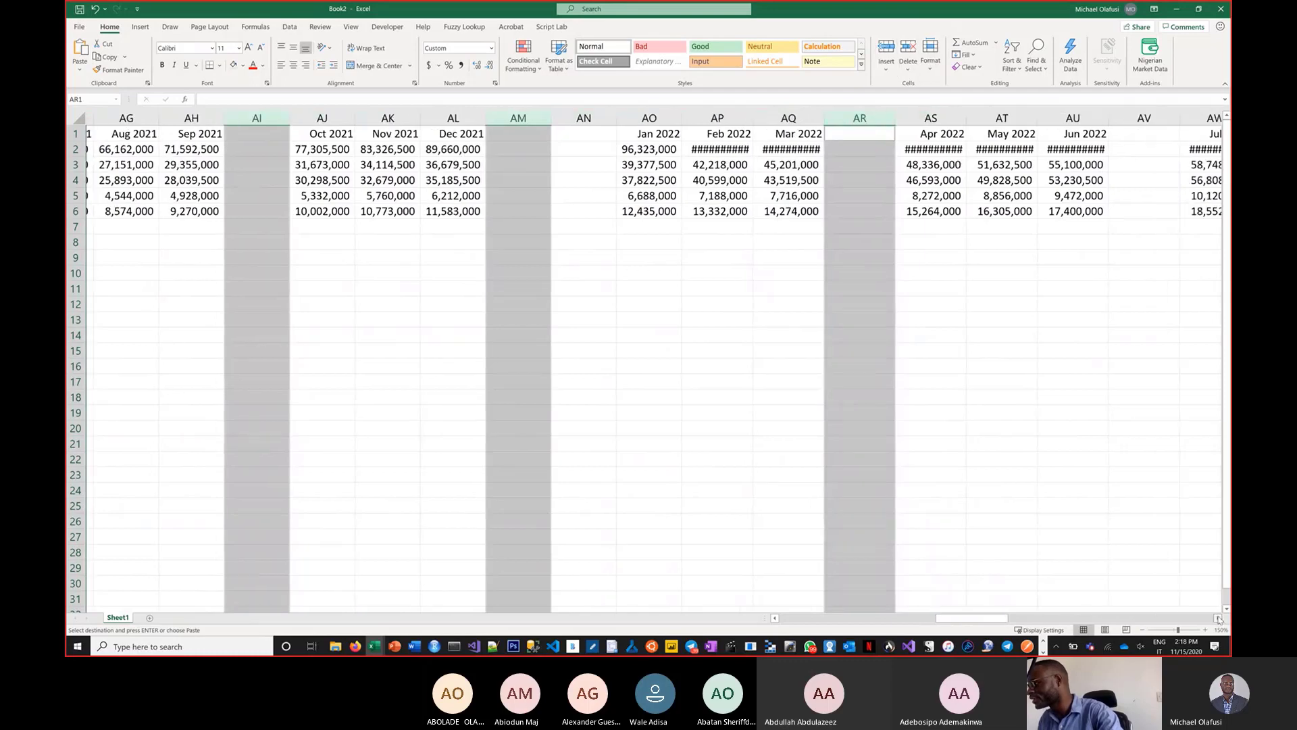
left_click(1218, 617)
left_click(1218, 618)
left_click(803, 117, "ctrl")
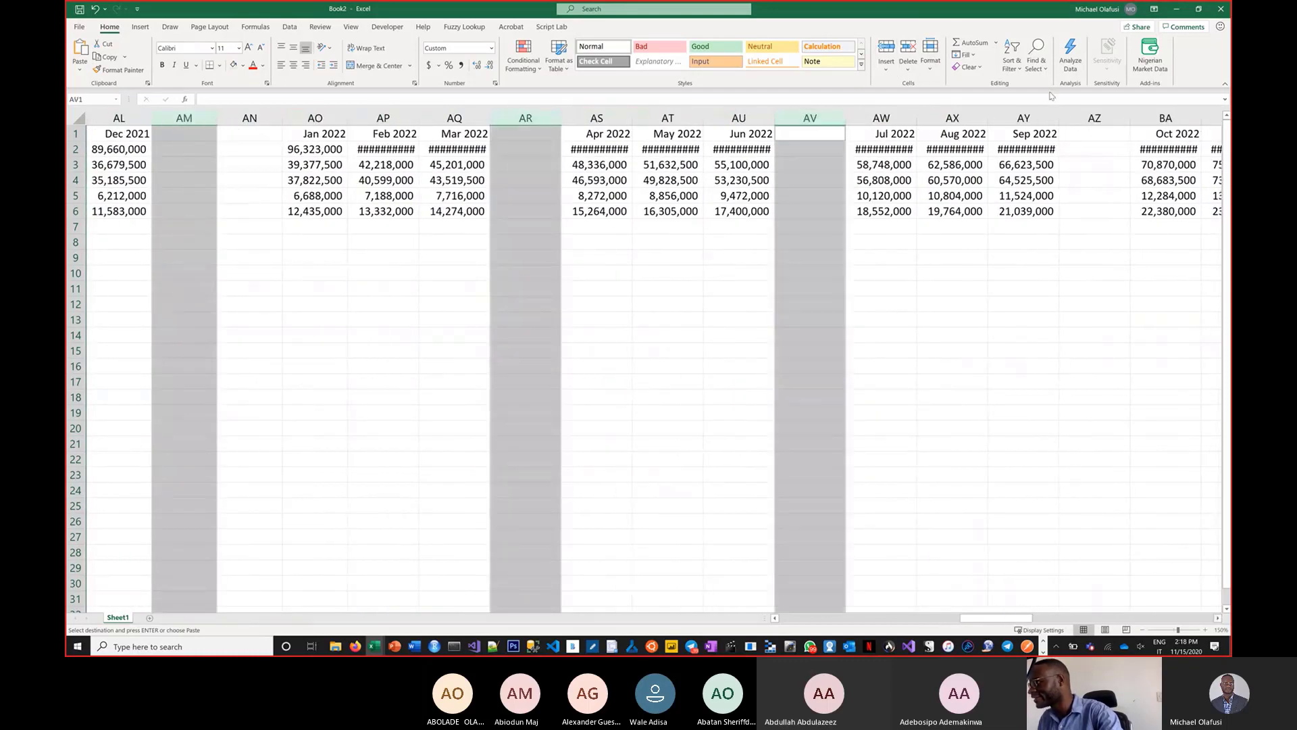
left_click(1076, 112, "ctrl")
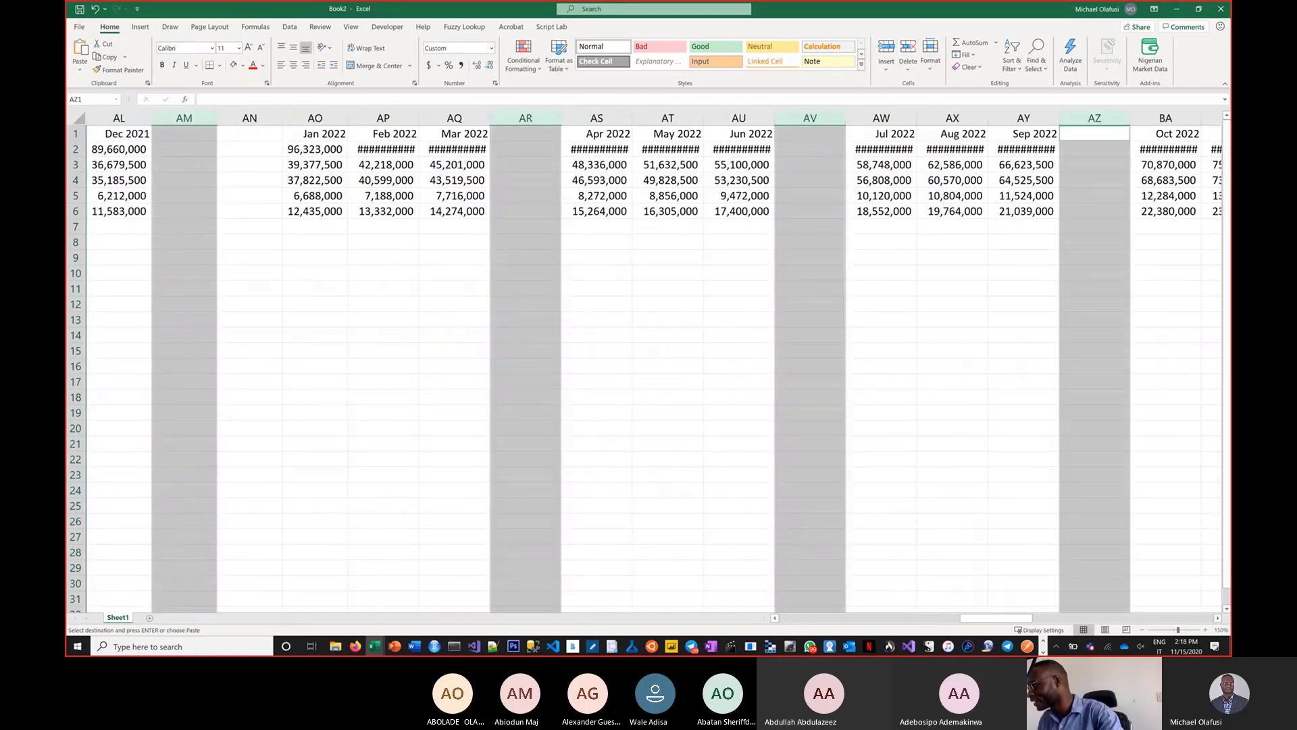
left_click(1219, 617)
left_click(1218, 618)
left_click(1218, 617)
left_click(1218, 618)
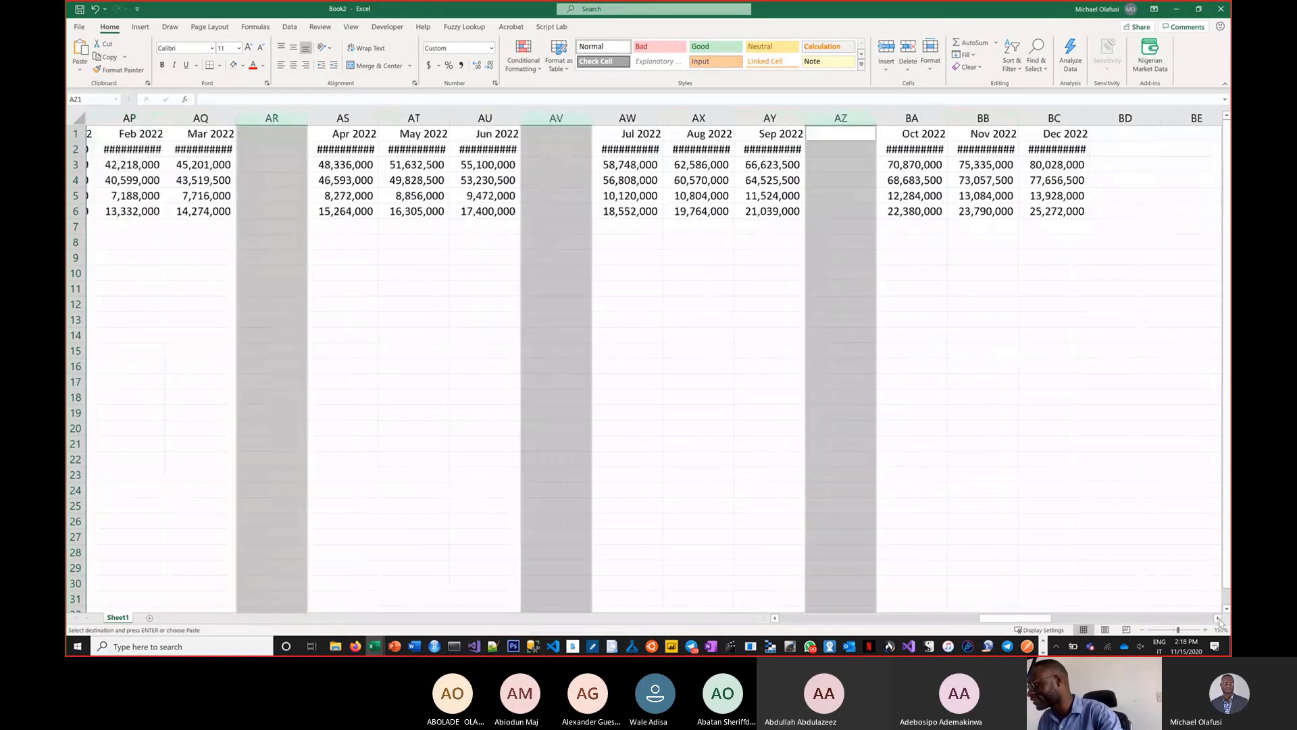
left_click(1218, 617)
left_click(1219, 617)
left_click(1219, 618)
left_click(1218, 617)
left_click(1218, 617)
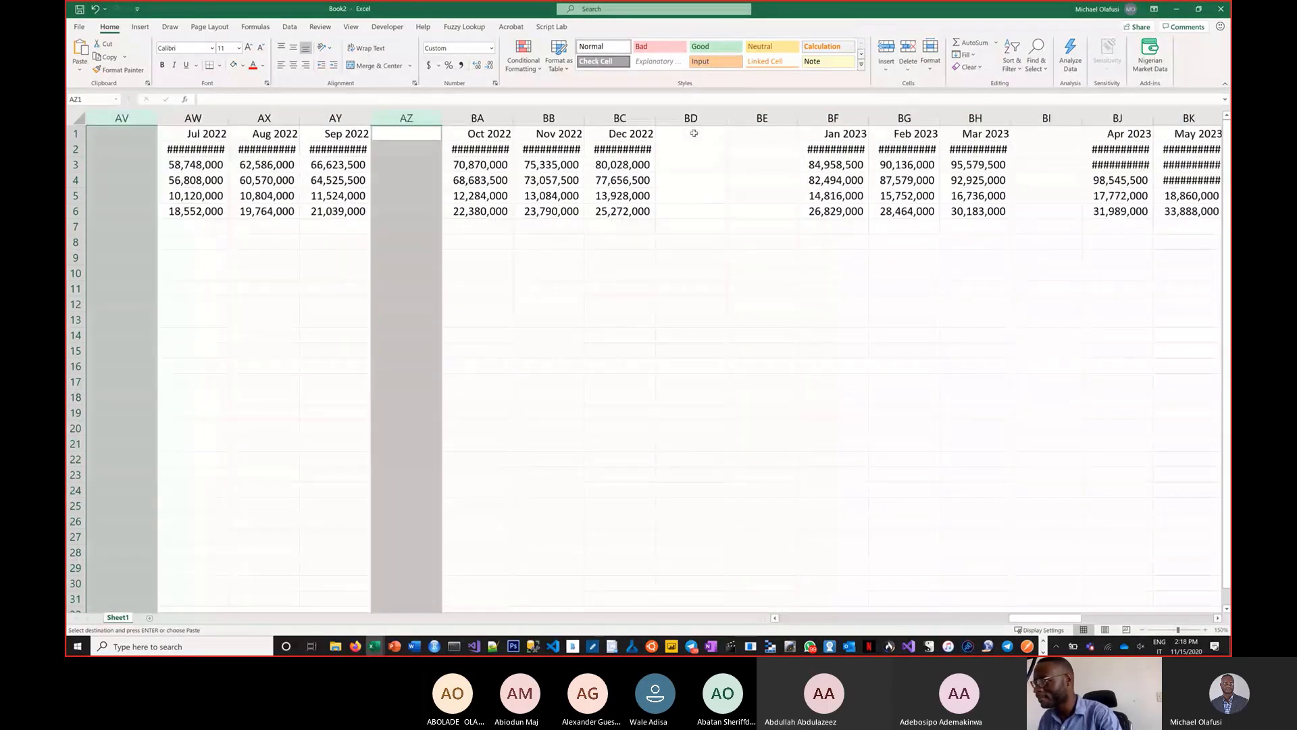
left_click(690, 118, "ctrl")
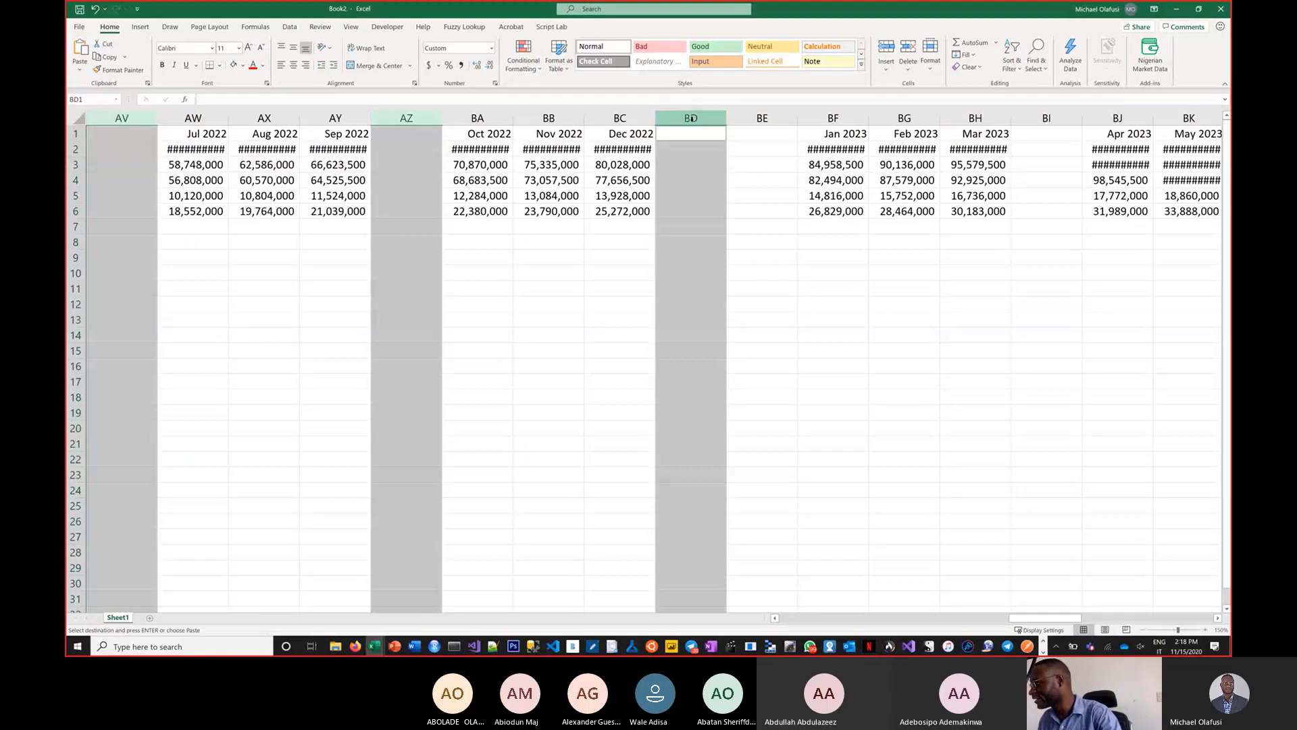
- Include the blank 2023 quarter columns BI, BM, BQ and BU in the selection
left_click(1047, 118, "ctrl")
left_click(1219, 617)
left_click(1218, 618)
left_click(1218, 618)
left_click(1218, 617)
left_click(1218, 618)
left_click(1219, 618)
left_click(1218, 618)
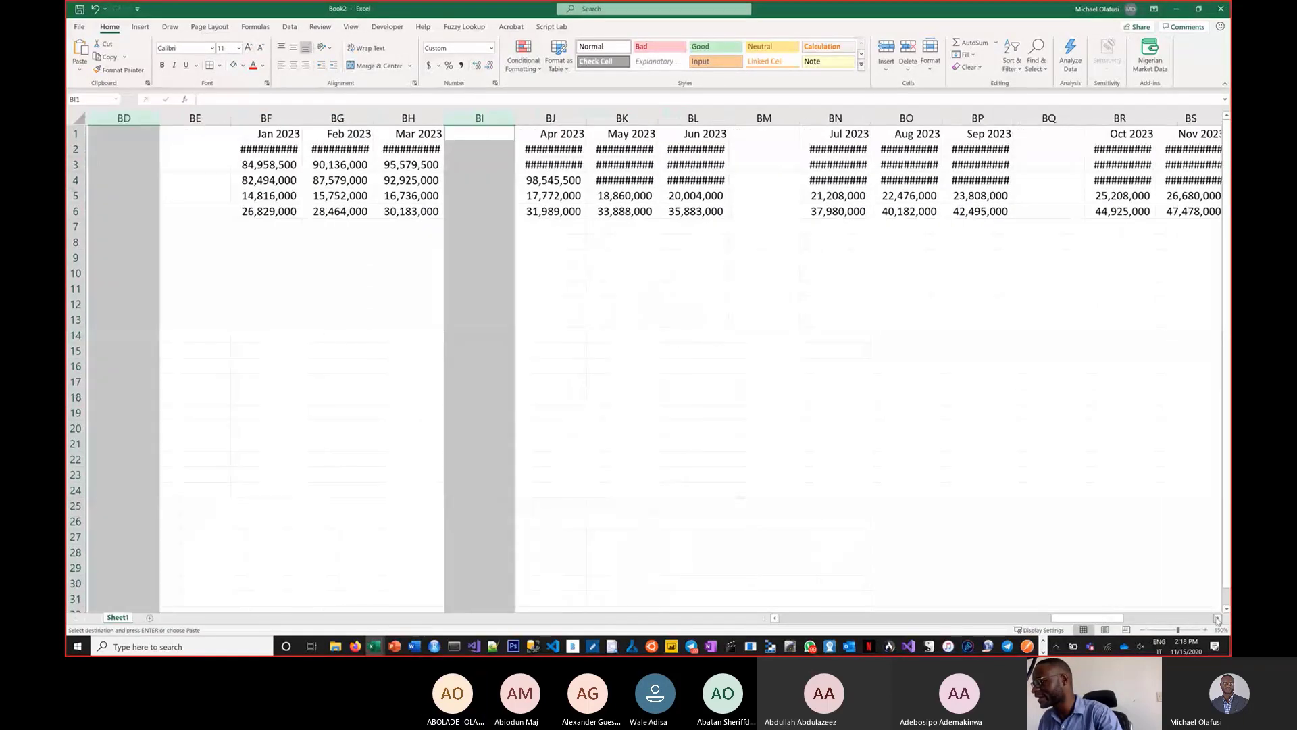
left_click(1219, 618)
left_click(1218, 617)
left_click(1219, 617)
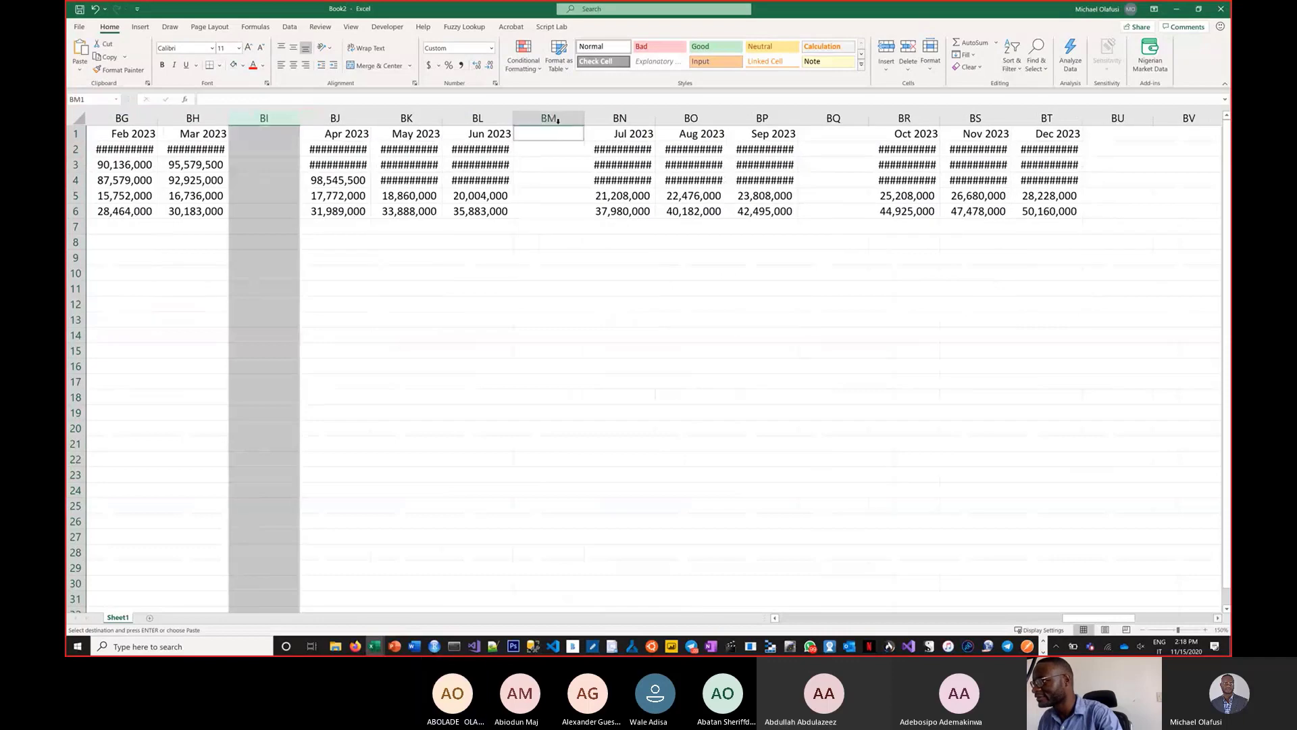
left_click(556, 119, "ctrl")
left_click(834, 118, "ctrl")
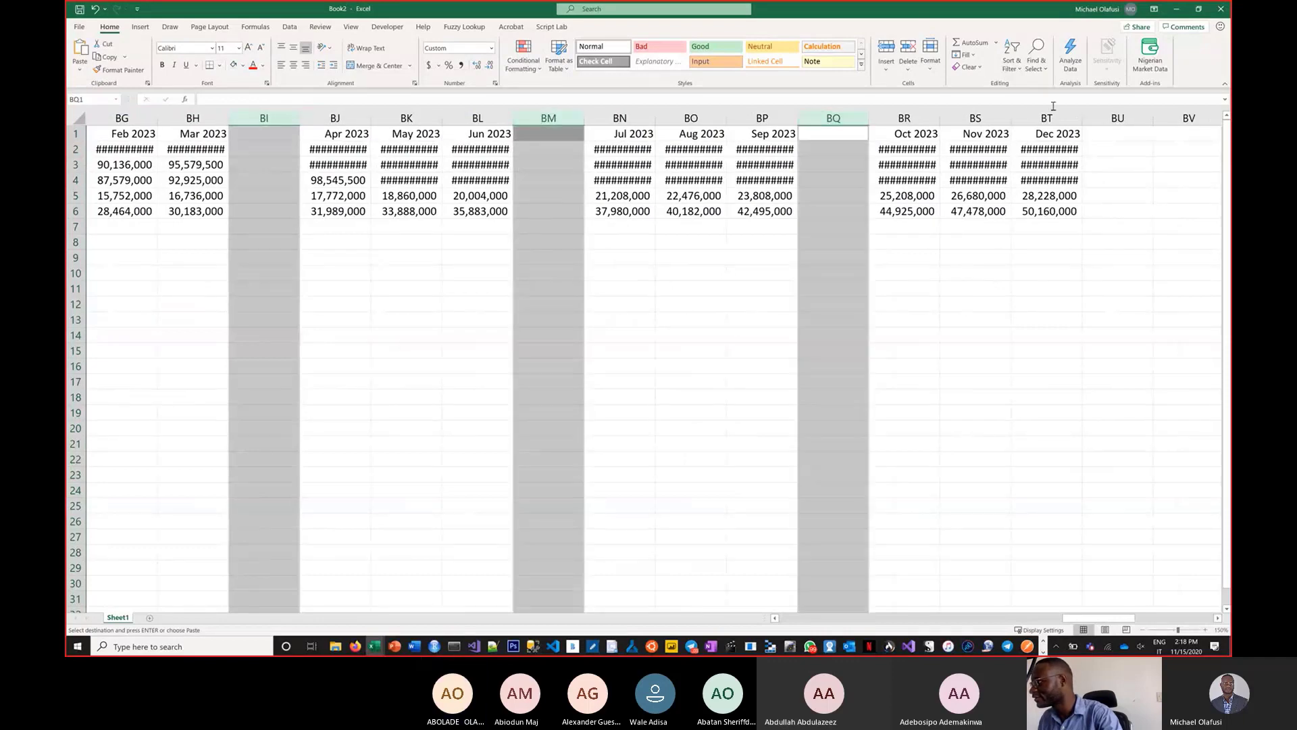
left_click(1088, 121, "ctrl")
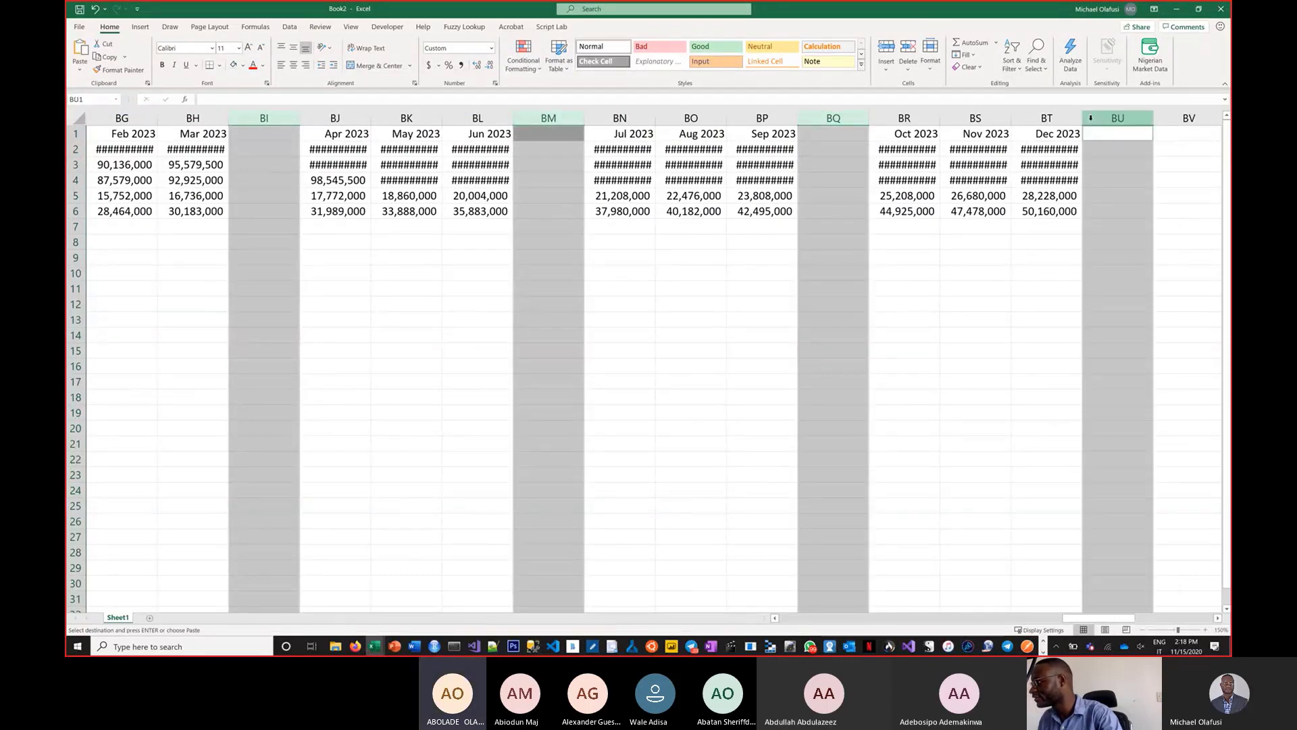
- Add the 2024 quarter columns BZ, CD, CH and CL to the selection and paste the copied quarter column into all selected columns
left_click(1218, 619)
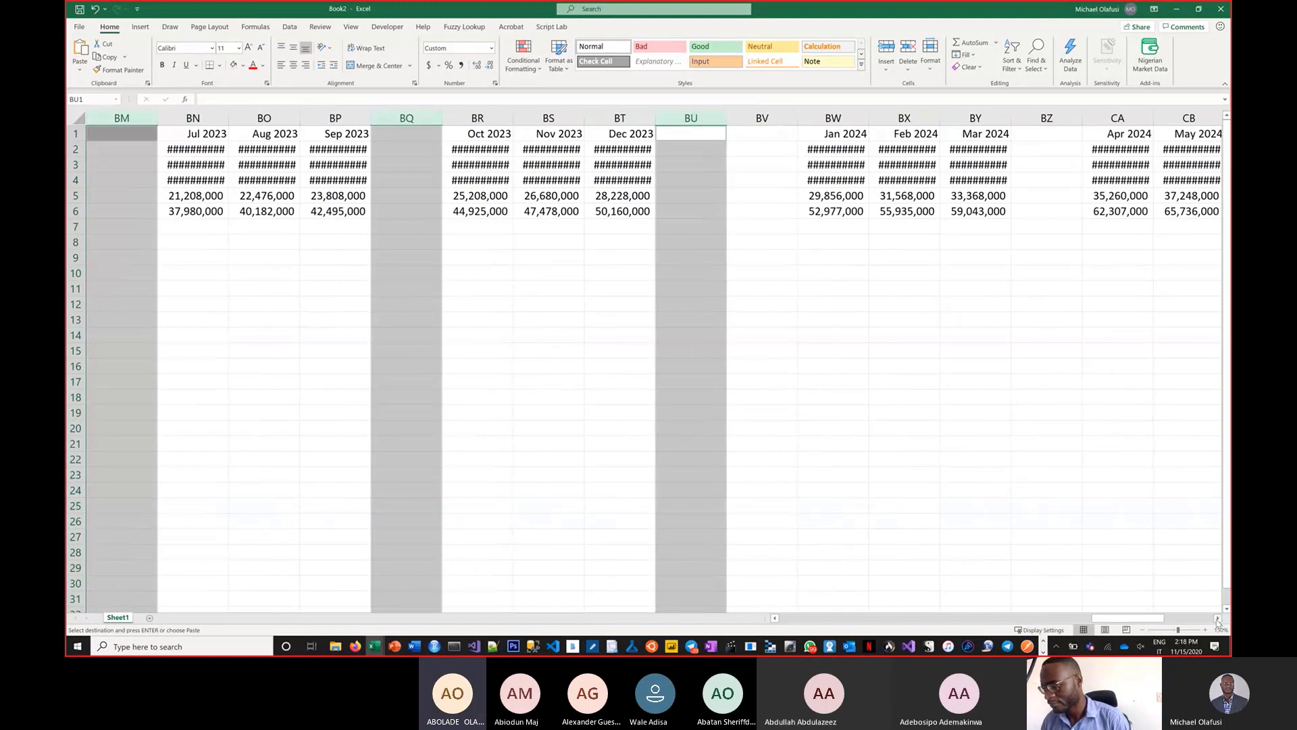
left_click(1219, 618)
left_click(1218, 618)
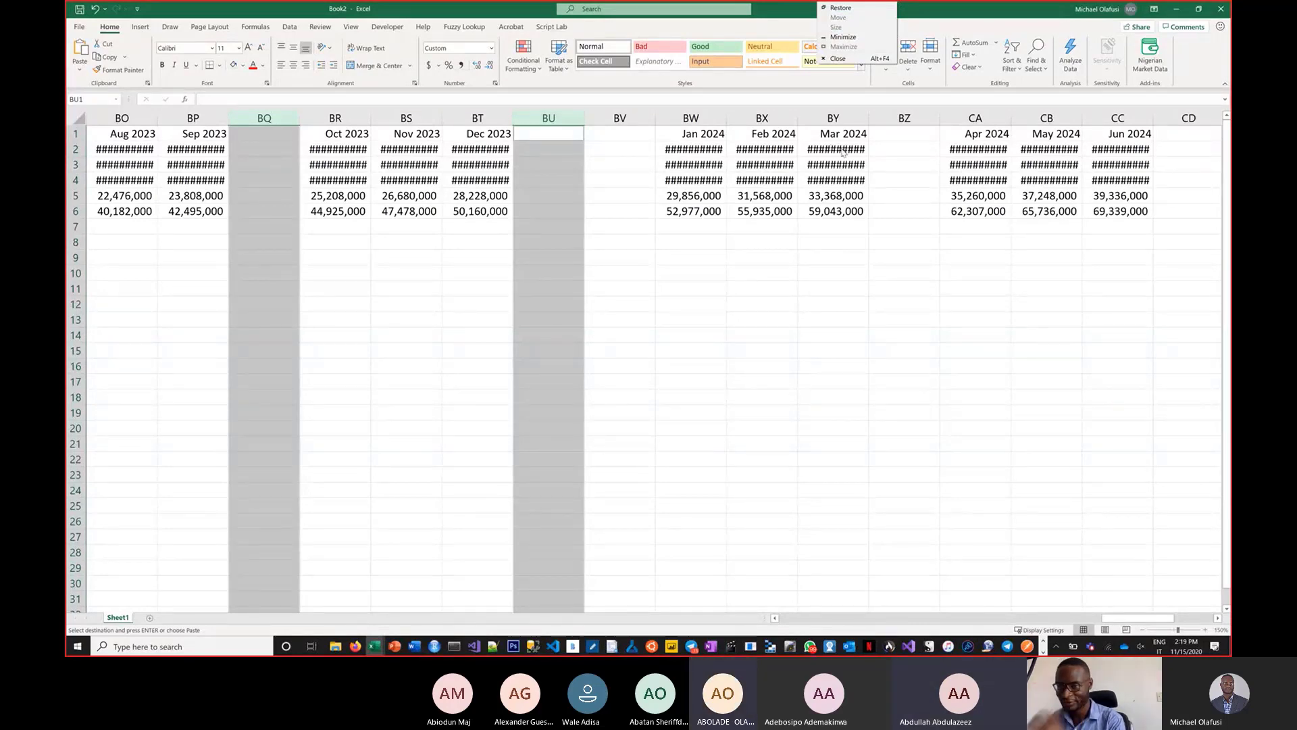
left_click(906, 122, "ctrl")
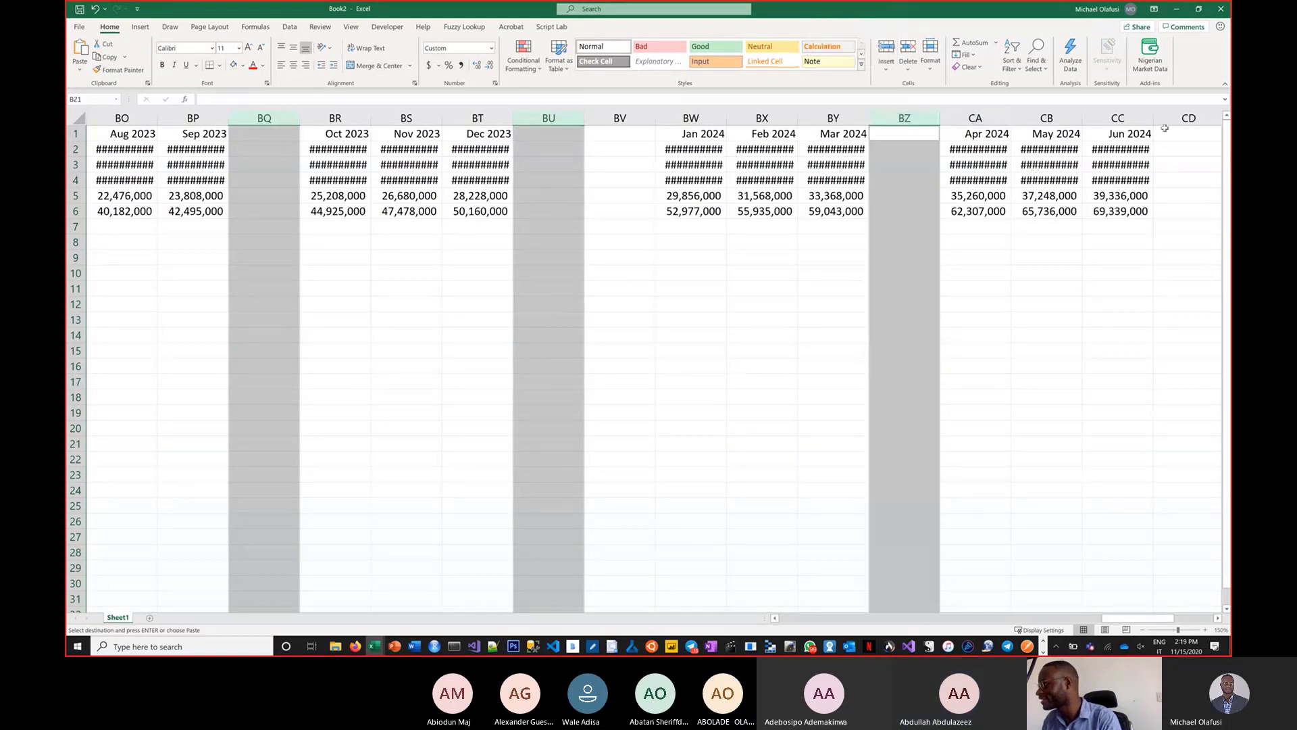
left_click(1188, 119, "ctrl")
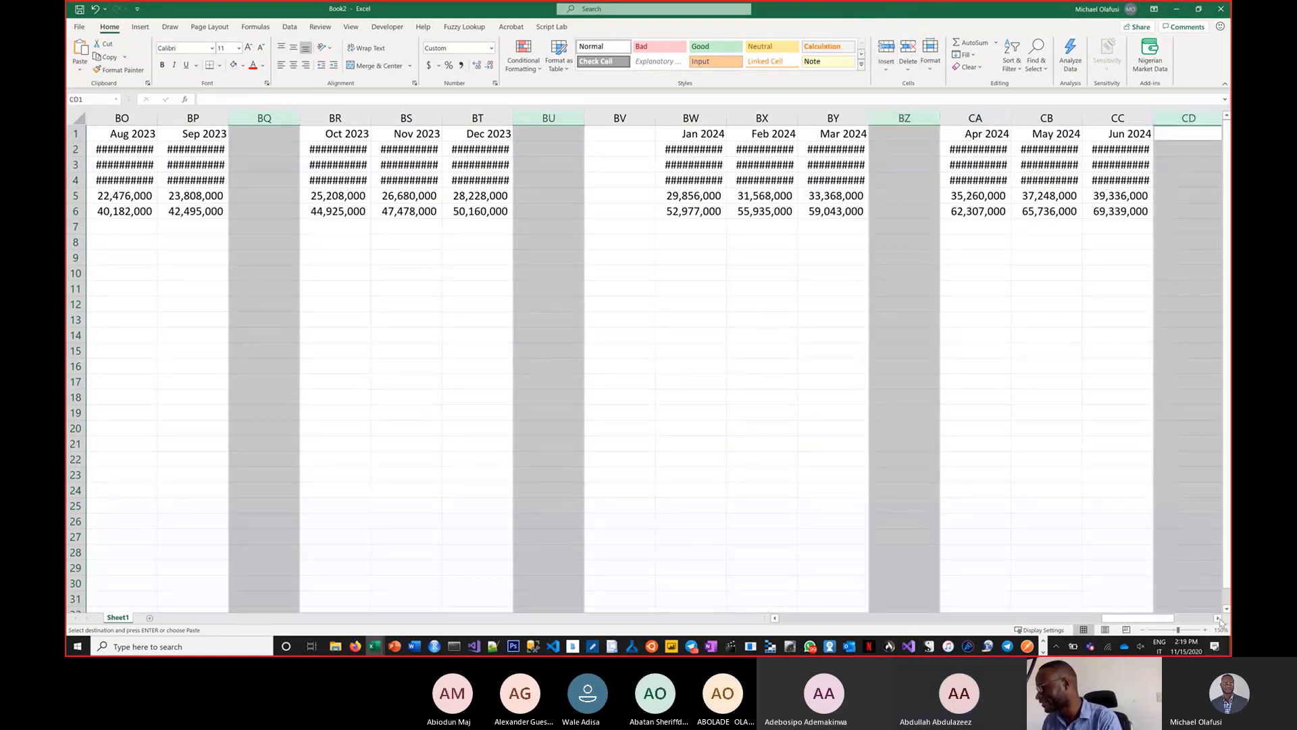
left_click(1218, 619)
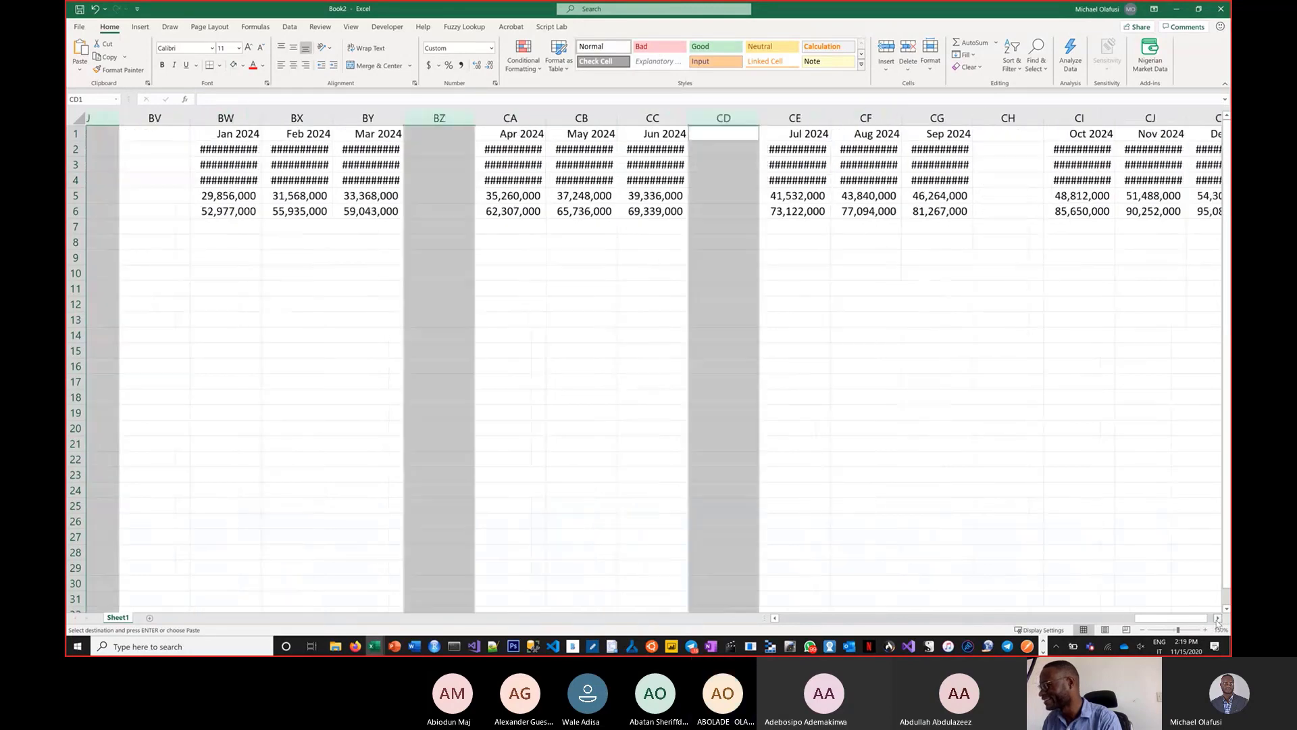
left_click(620, 119, "ctrl")
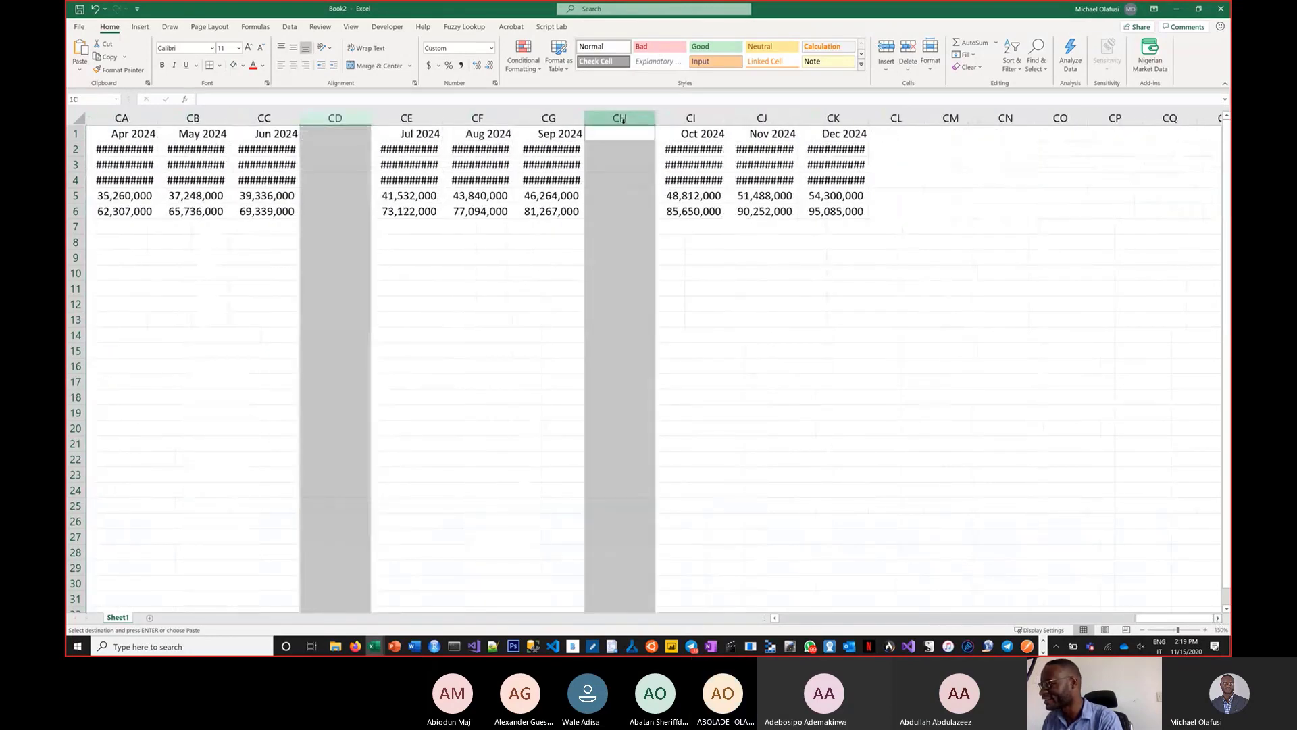
left_click(880, 119, "ctrl")
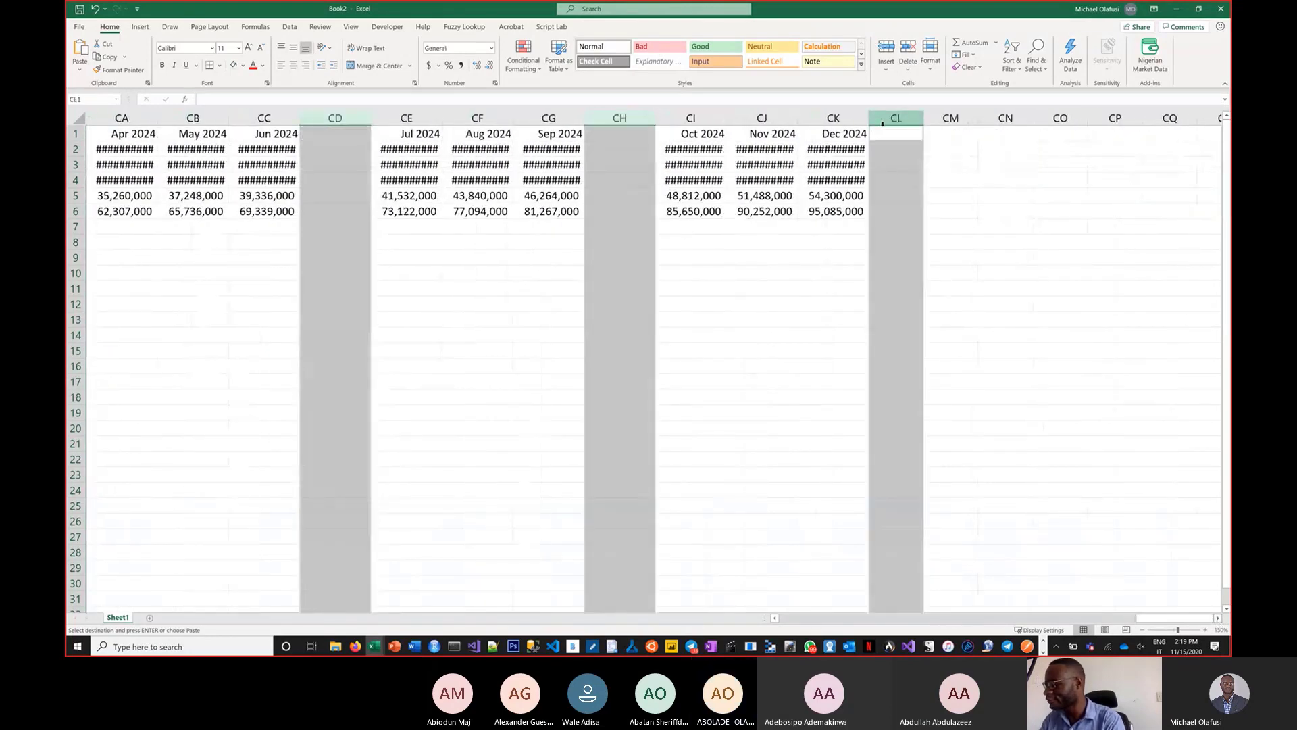
key("ctrl+v")
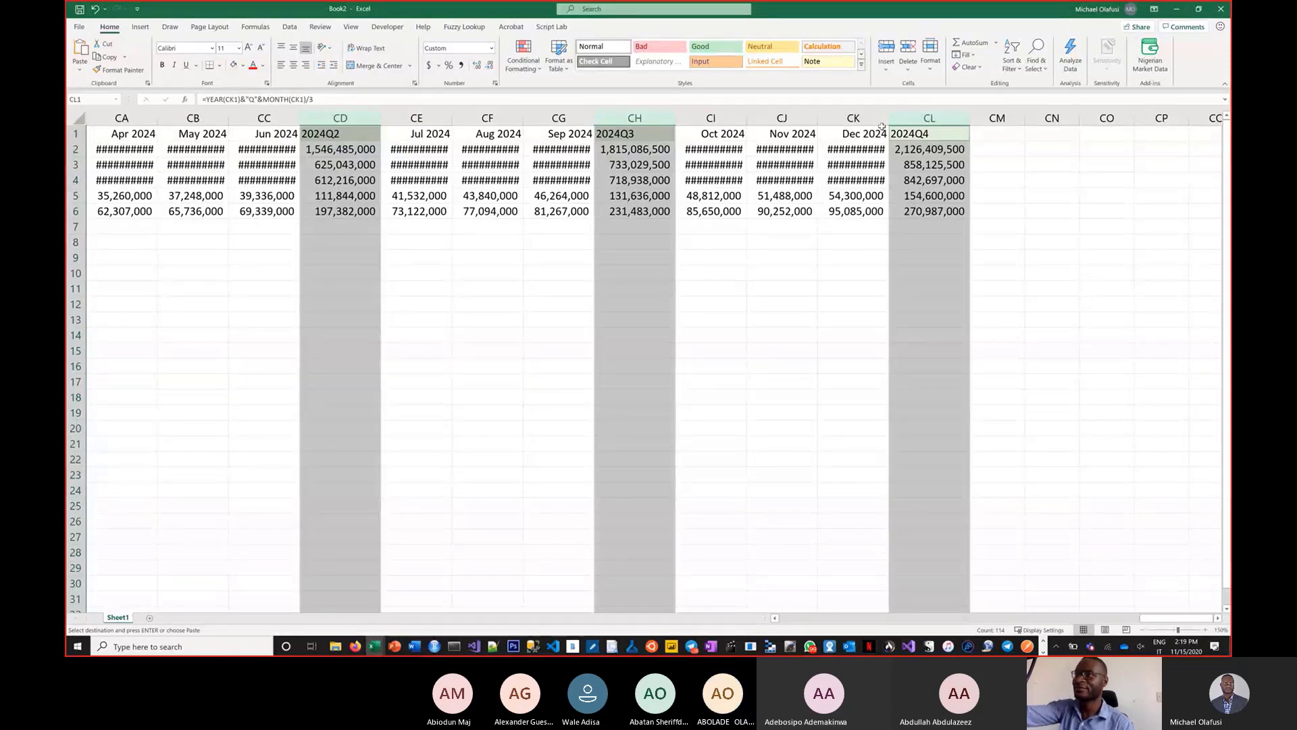
- Enter the fiscal-year heading formula ="FY"&YEAR(CK1) in cell CM1, after the 2024Q4 column
left_click(991, 133)
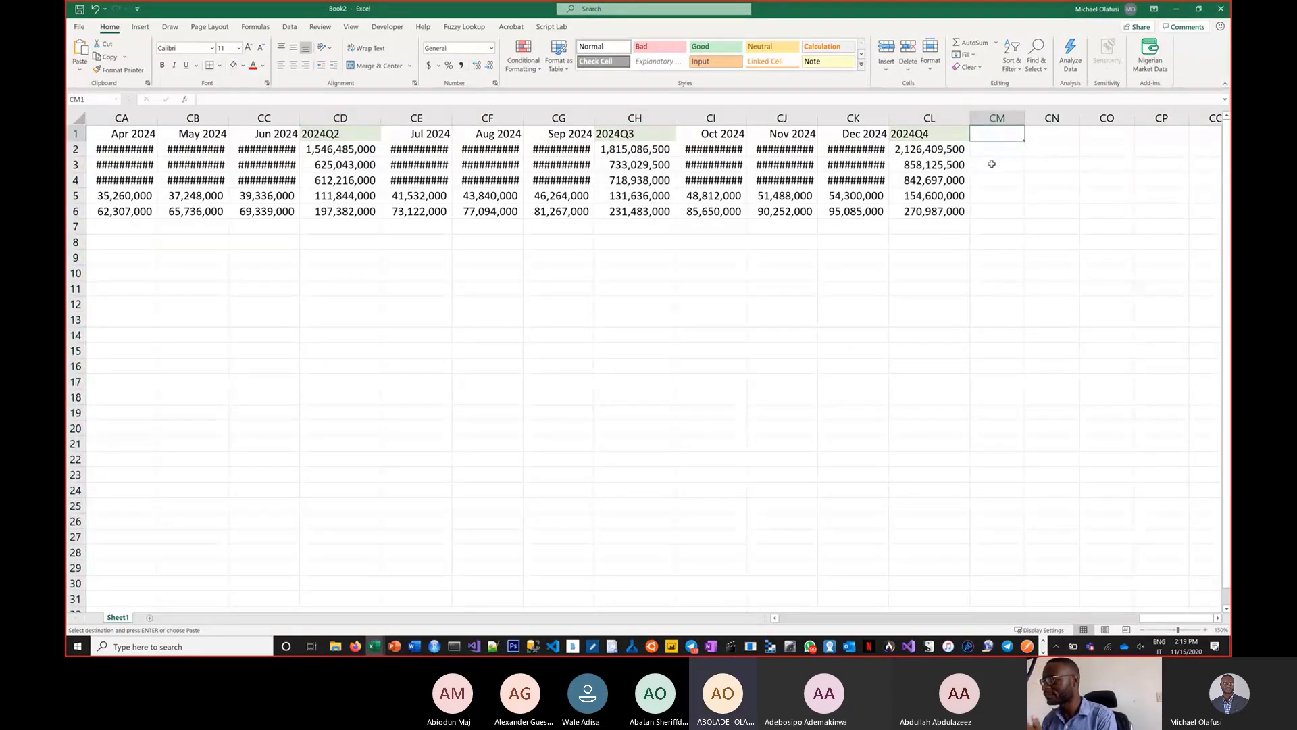
type("=")
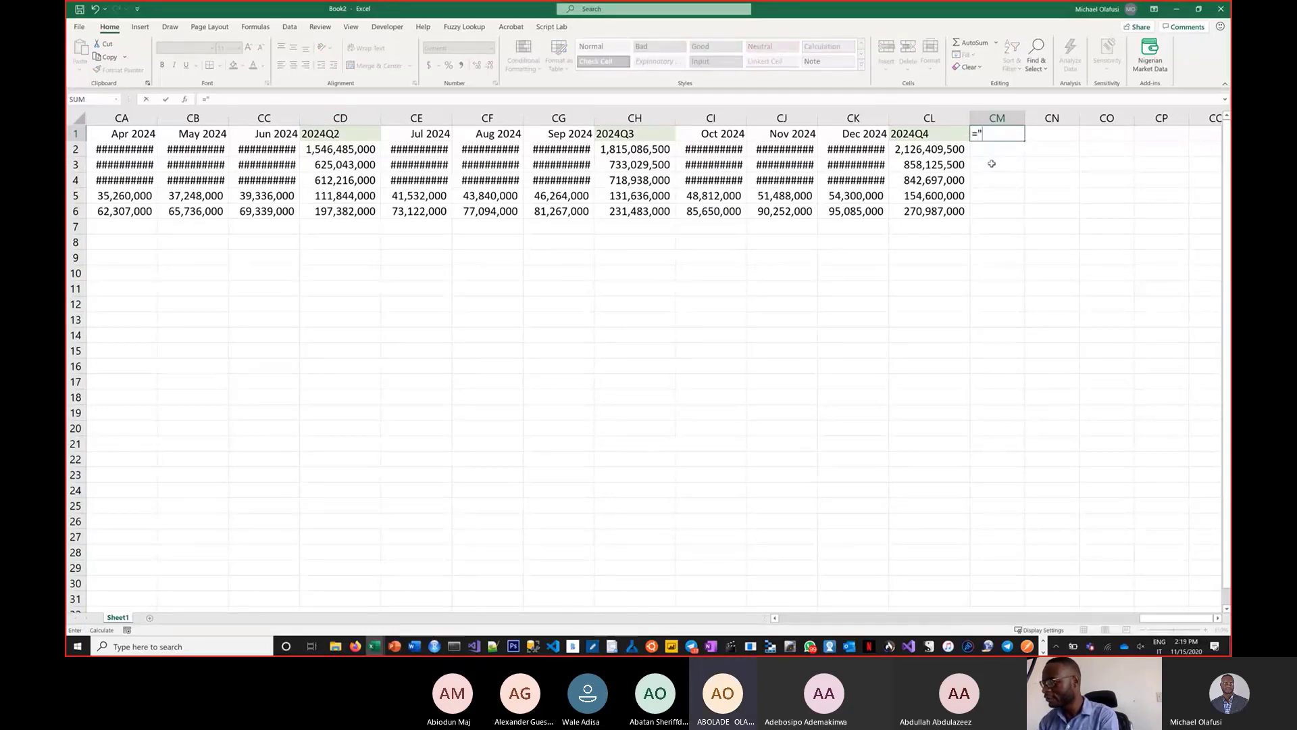
type("\"FY\"&")
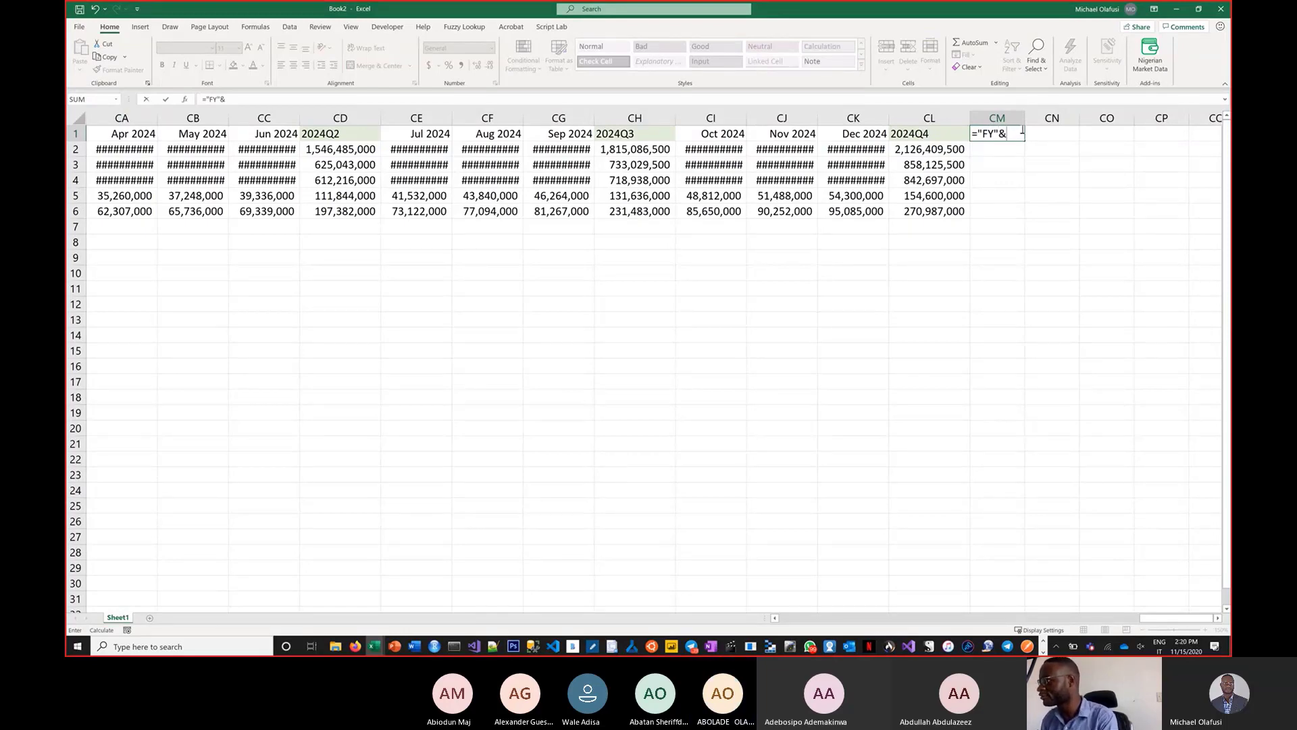
key("ctrl+4")
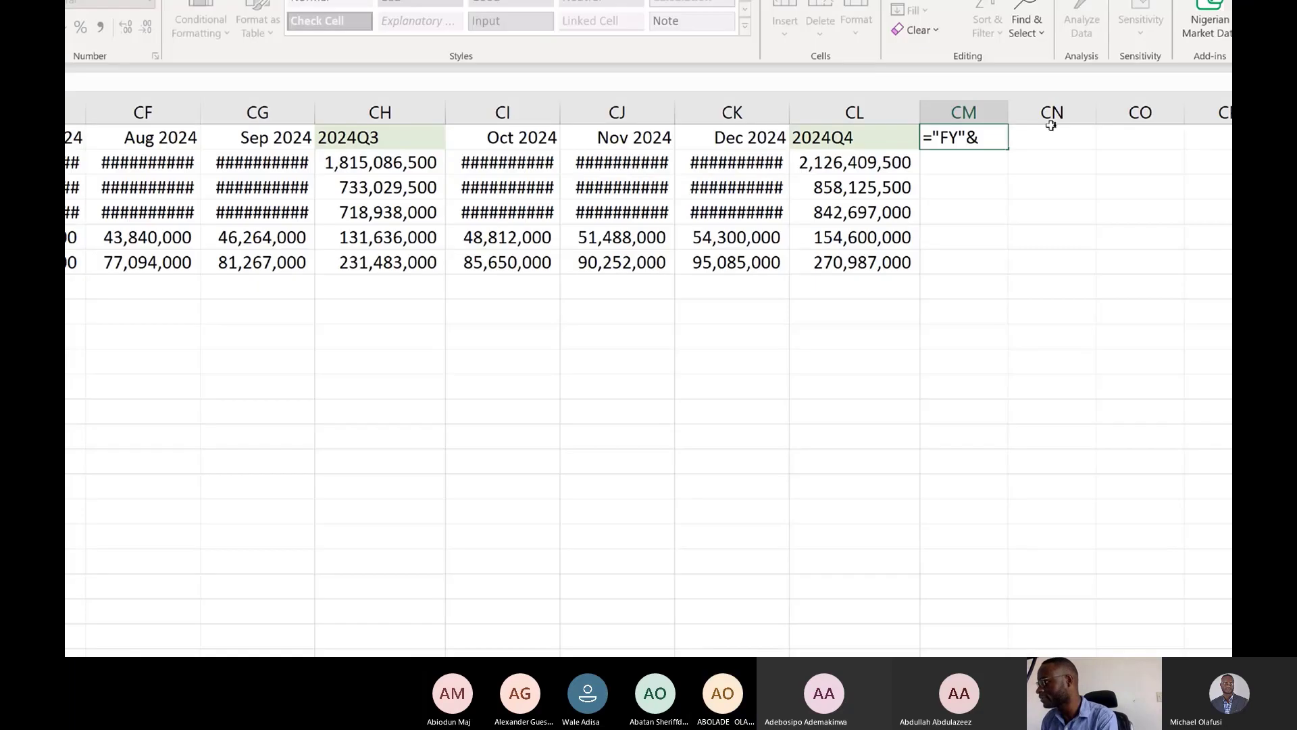
type("year(")
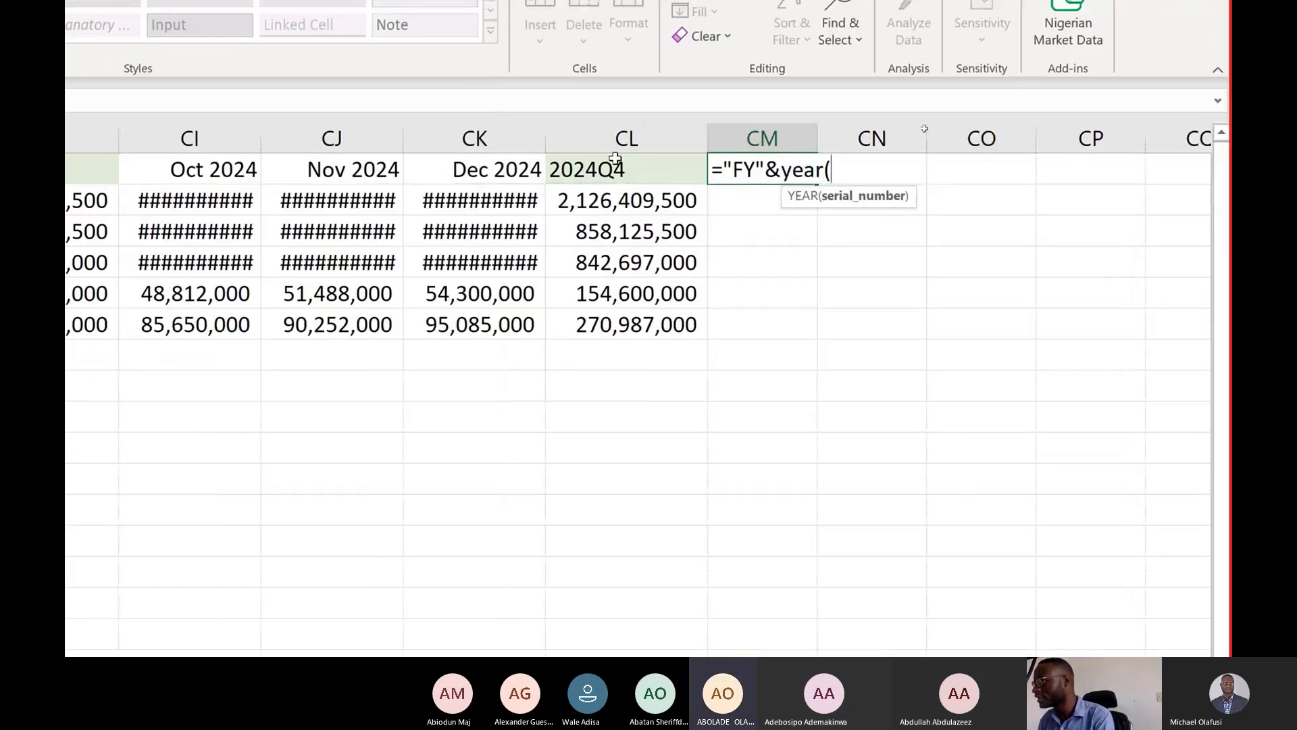
left_click(481, 168)
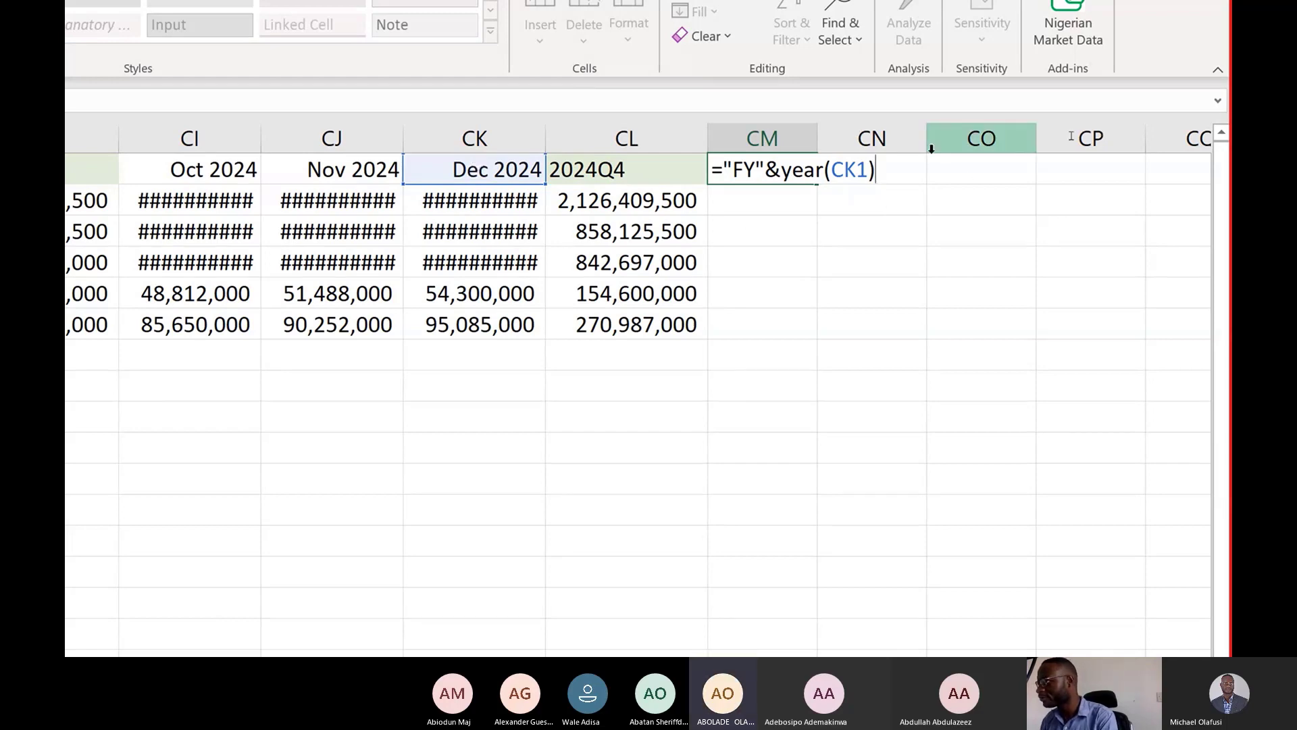
left_click_drag(878, 170, 675, 170)
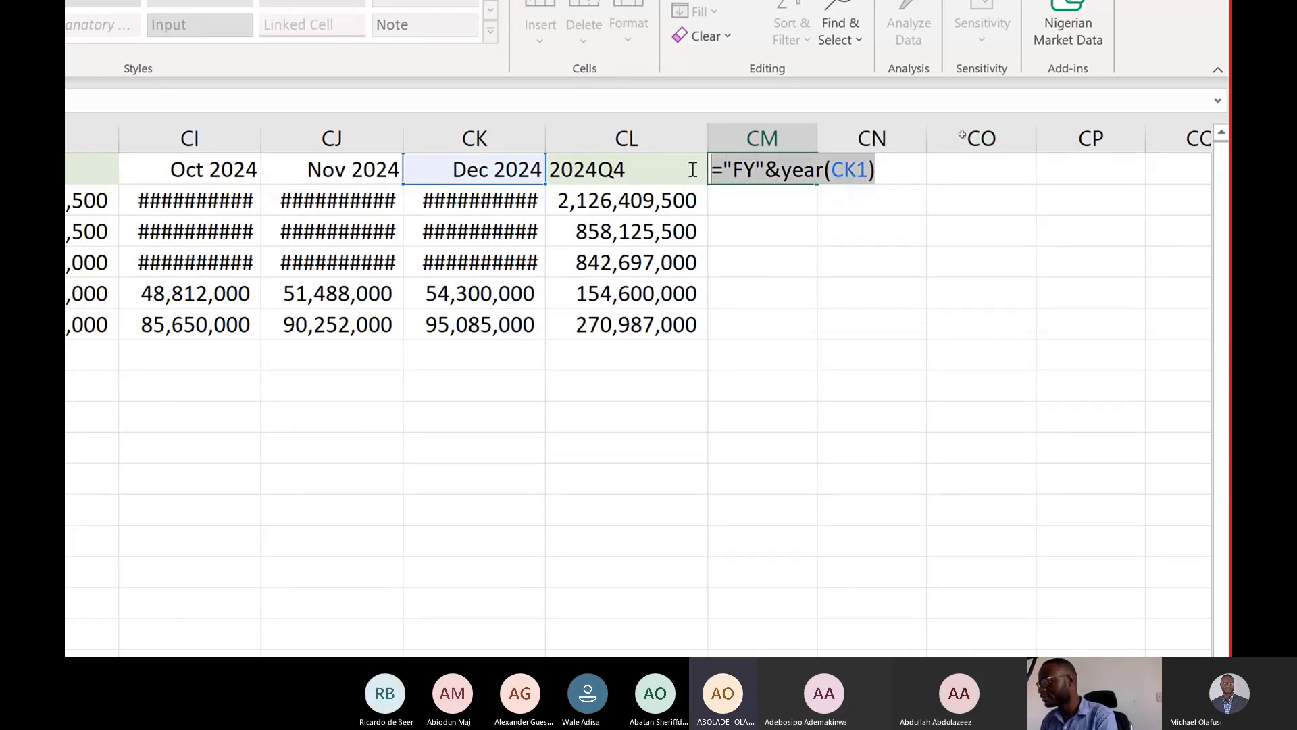
key("Return")
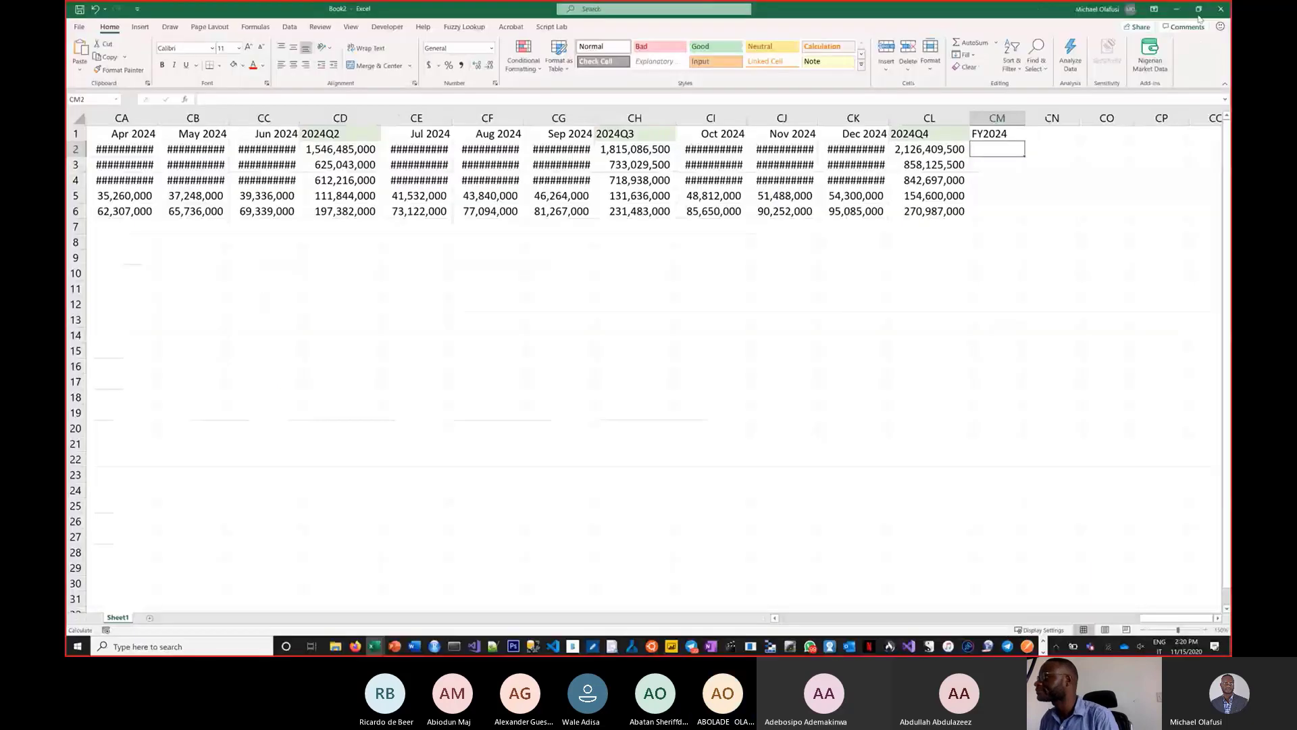
- Give the fiscal-year heading in CM1 a light blue fill
key("alt+Tab")
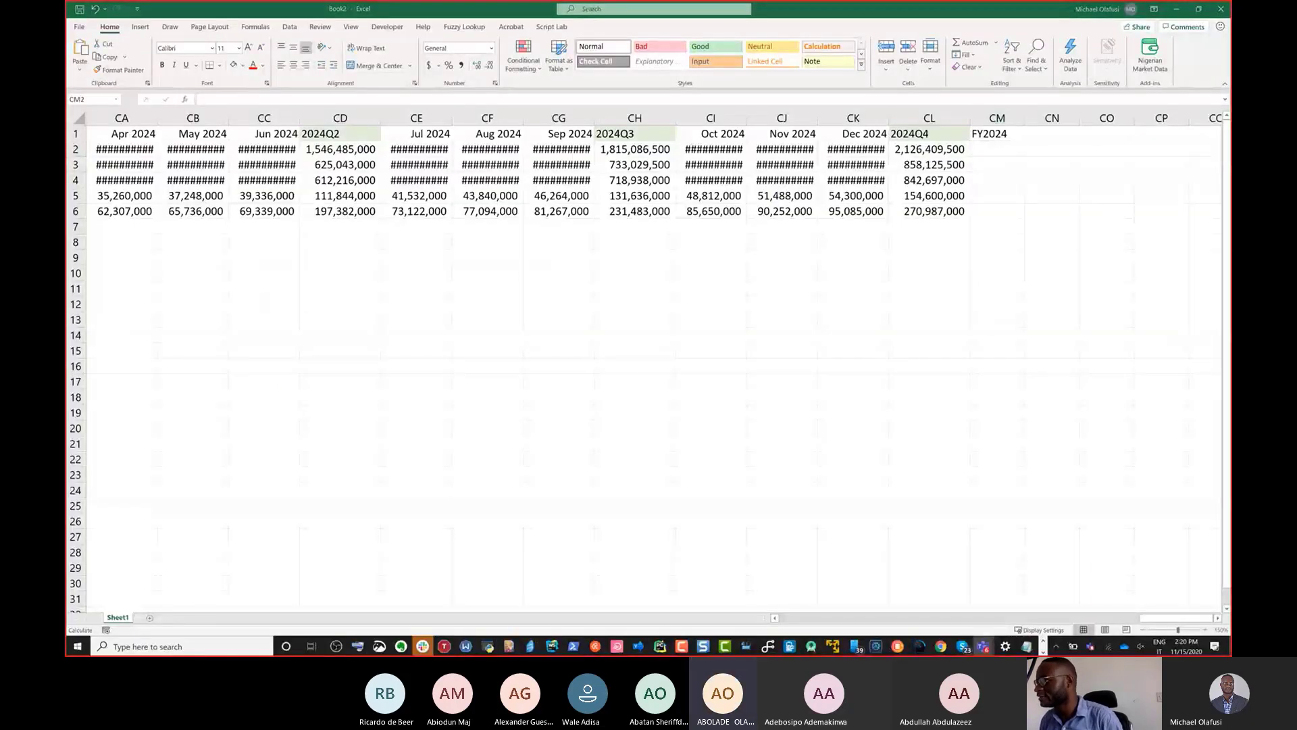
left_click(987, 134)
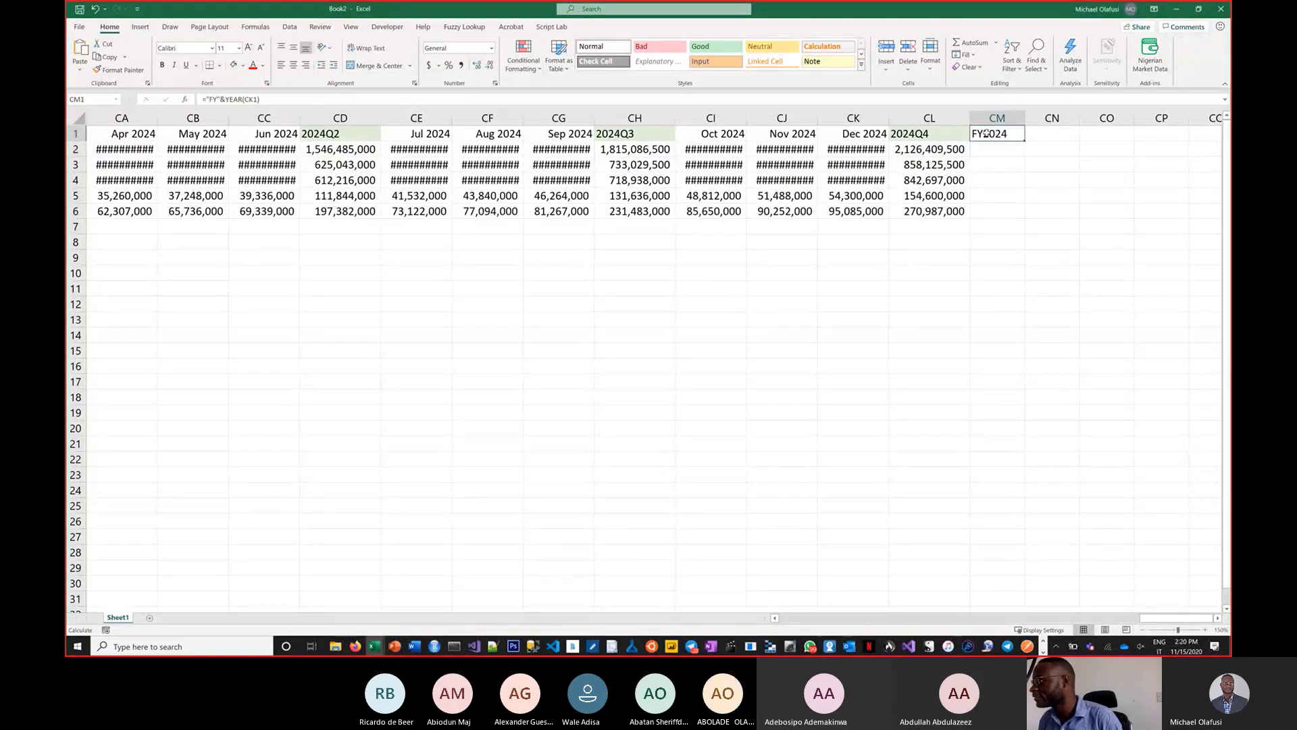
left_click(243, 65)
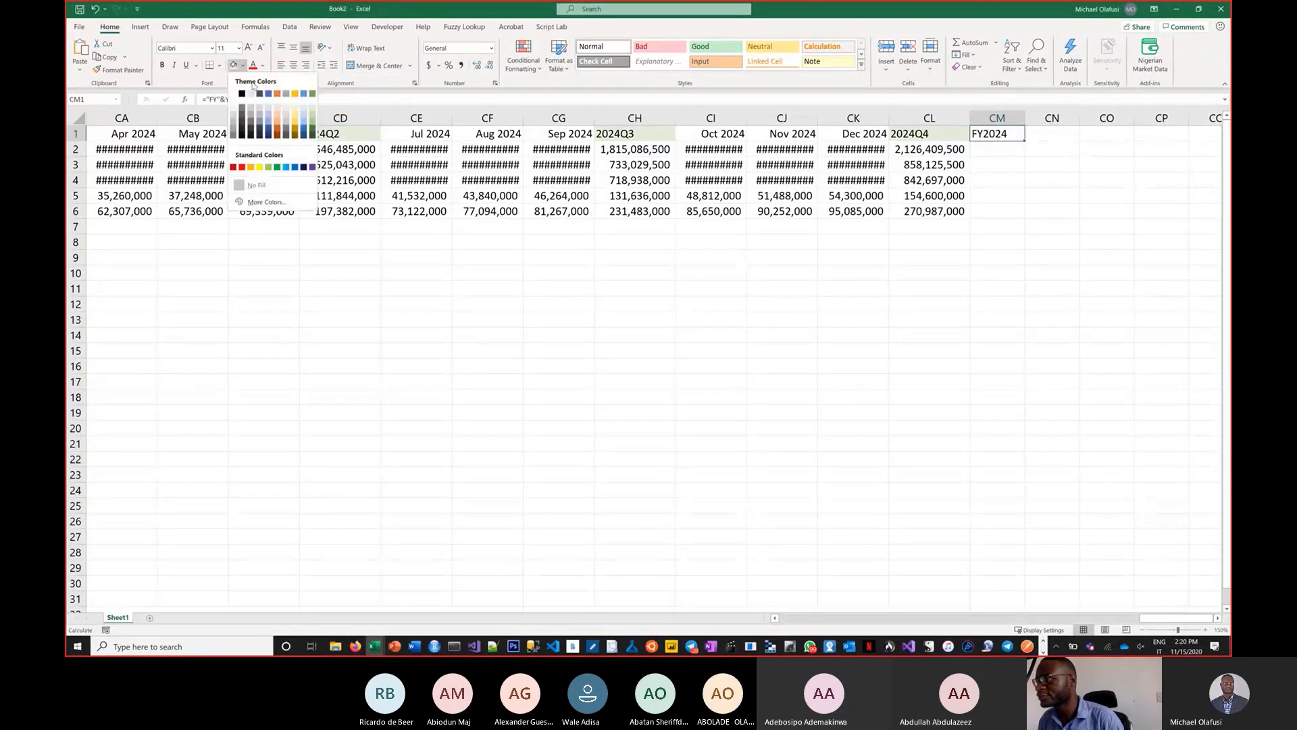
left_click(303, 107)
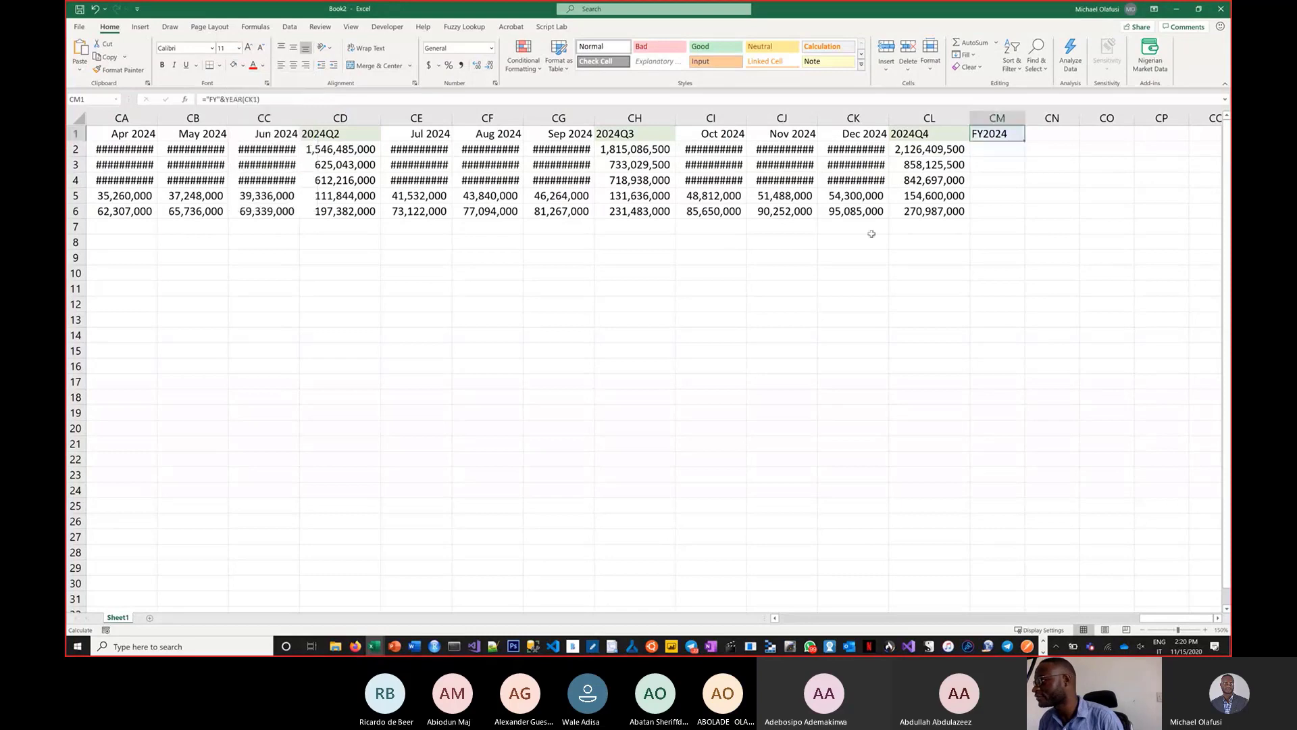
- Autofit the width of the Dec 2024 column, CK
left_click(930, 211)
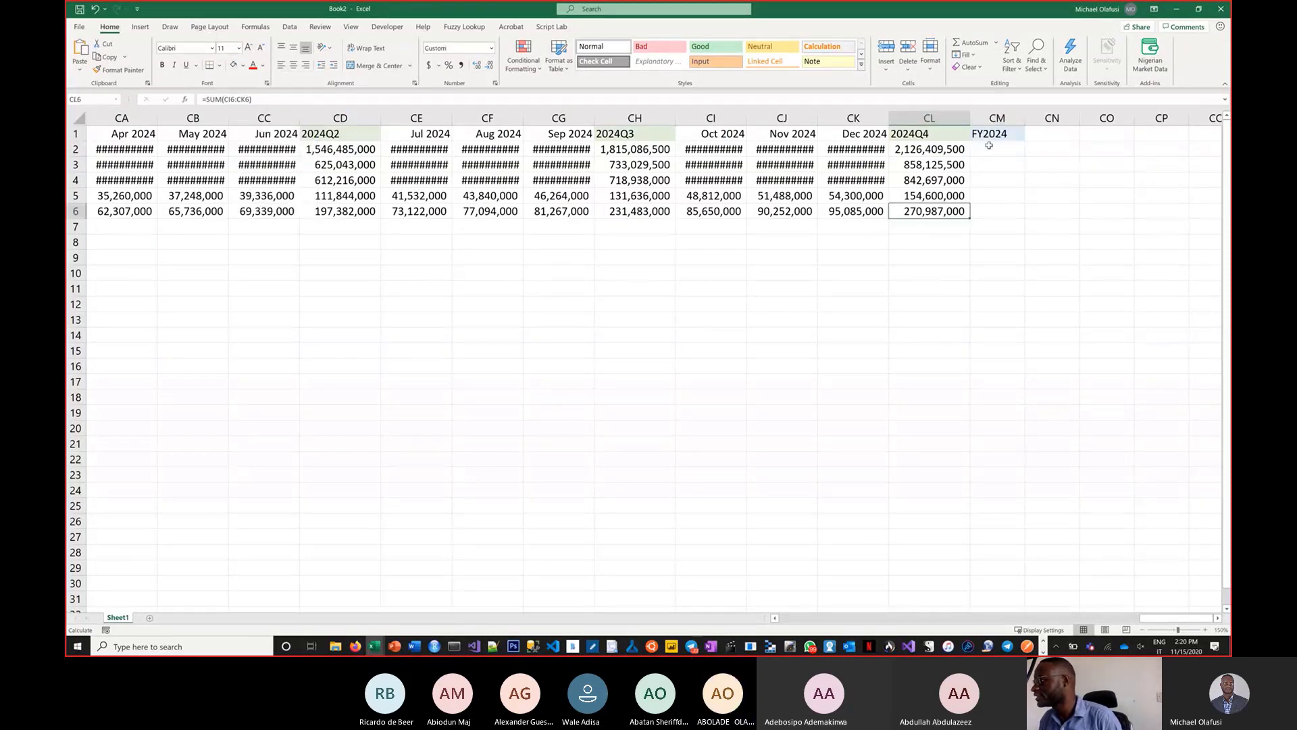
left_click(988, 147)
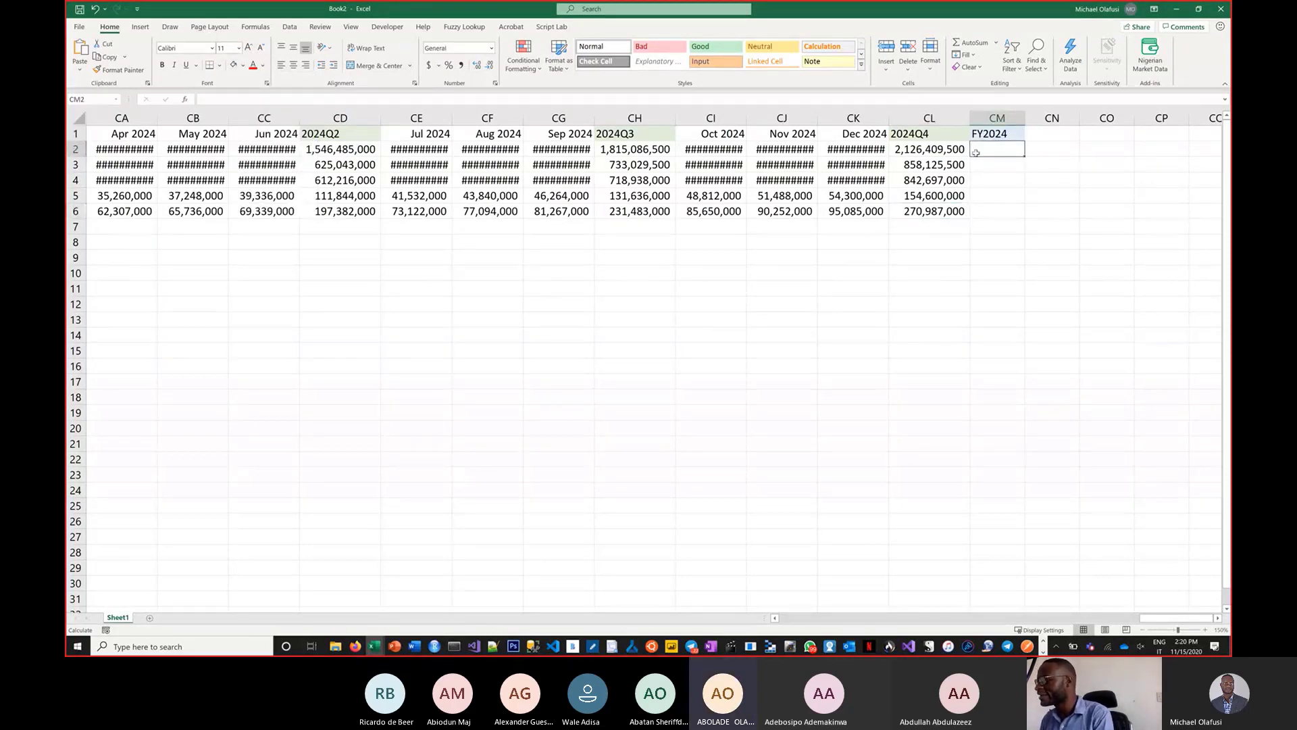
double_click(886, 117)
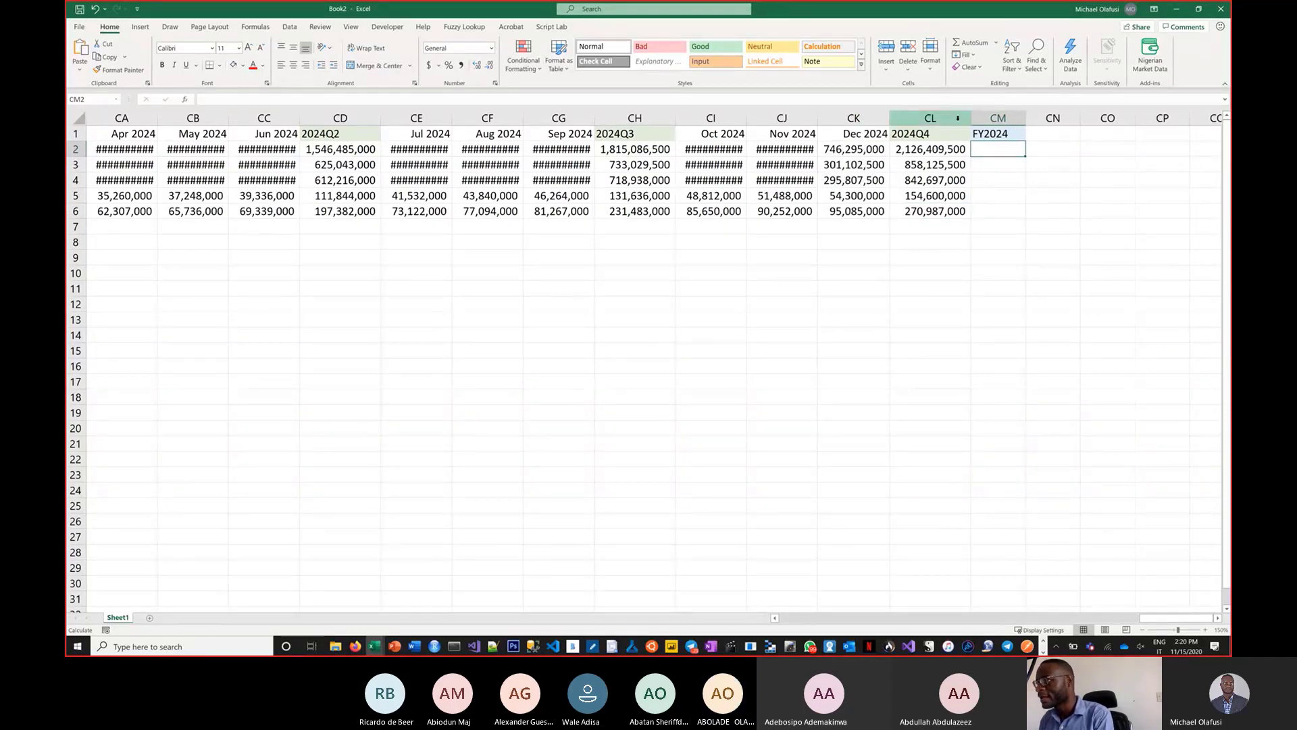
- Start a SUM formula in CM2 with the January to March 2024 range BW2:BY2 as its first argument
left_click(775, 617)
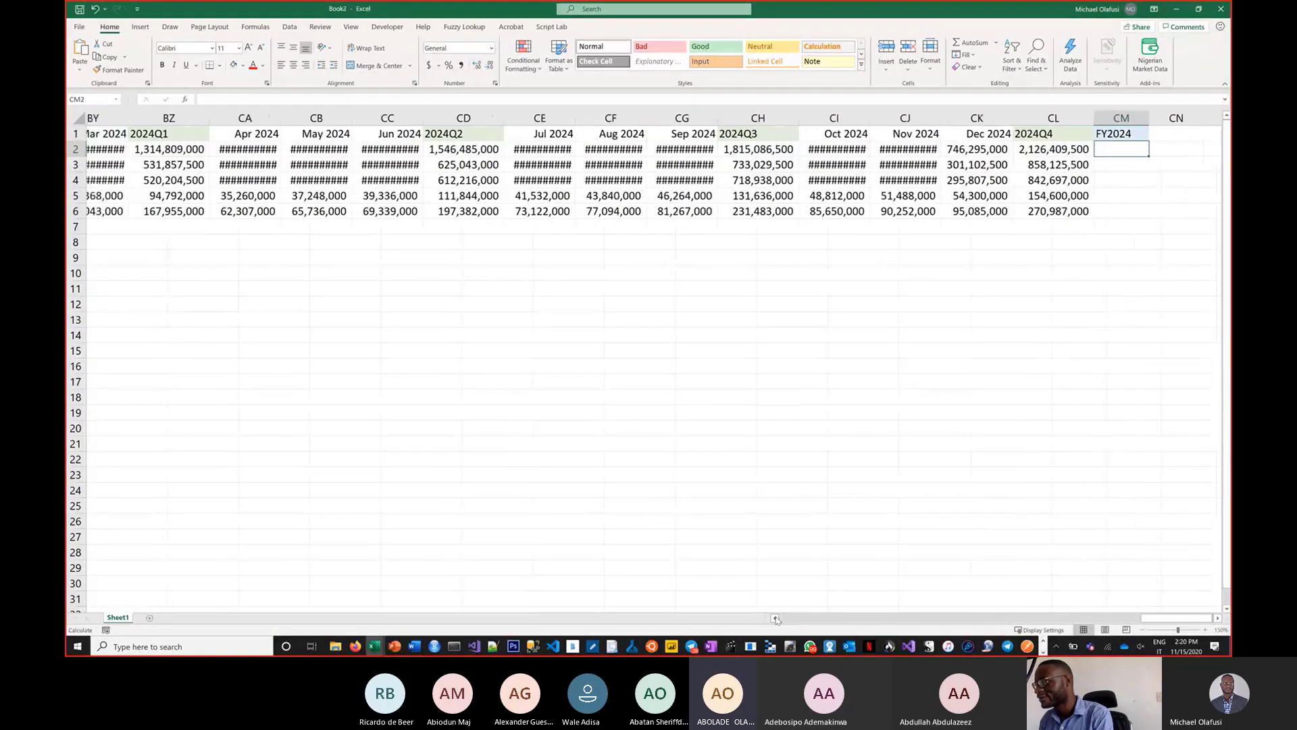
scroll(678, 406, "down", 1)
scroll(677, 406, "down", 1)
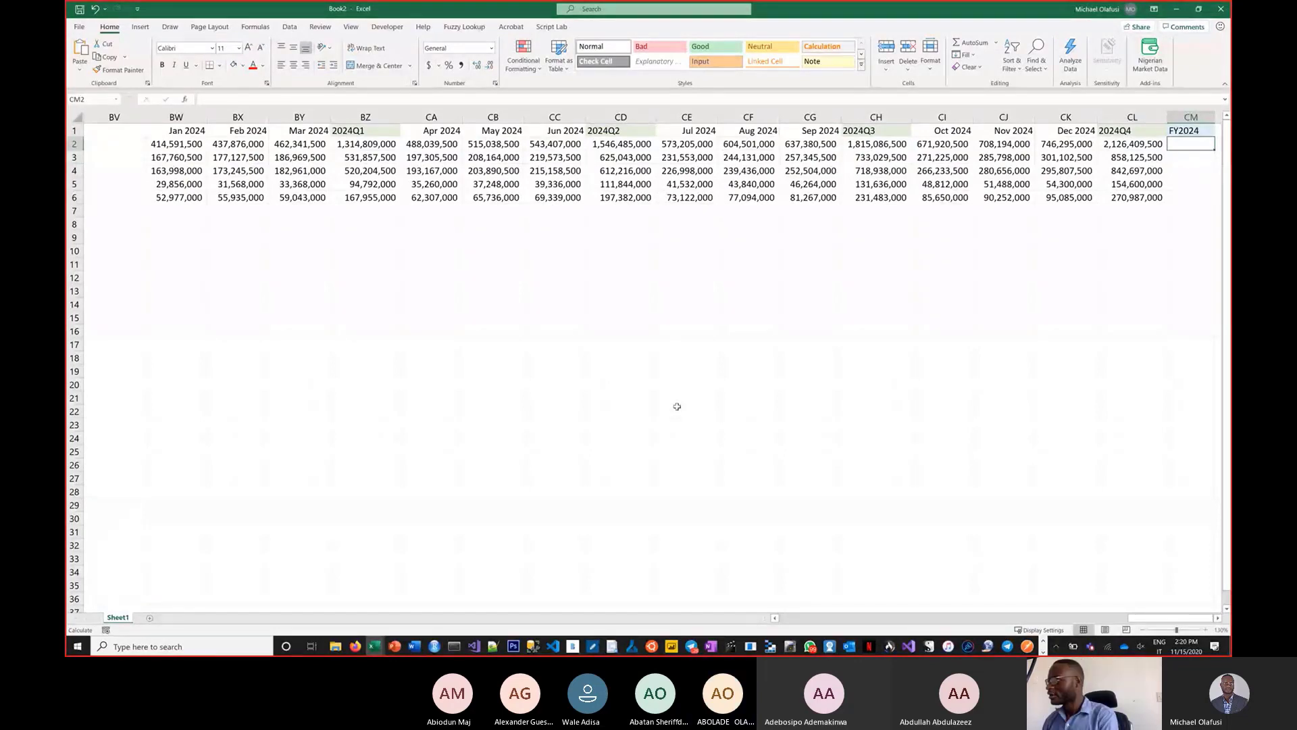
type("=")
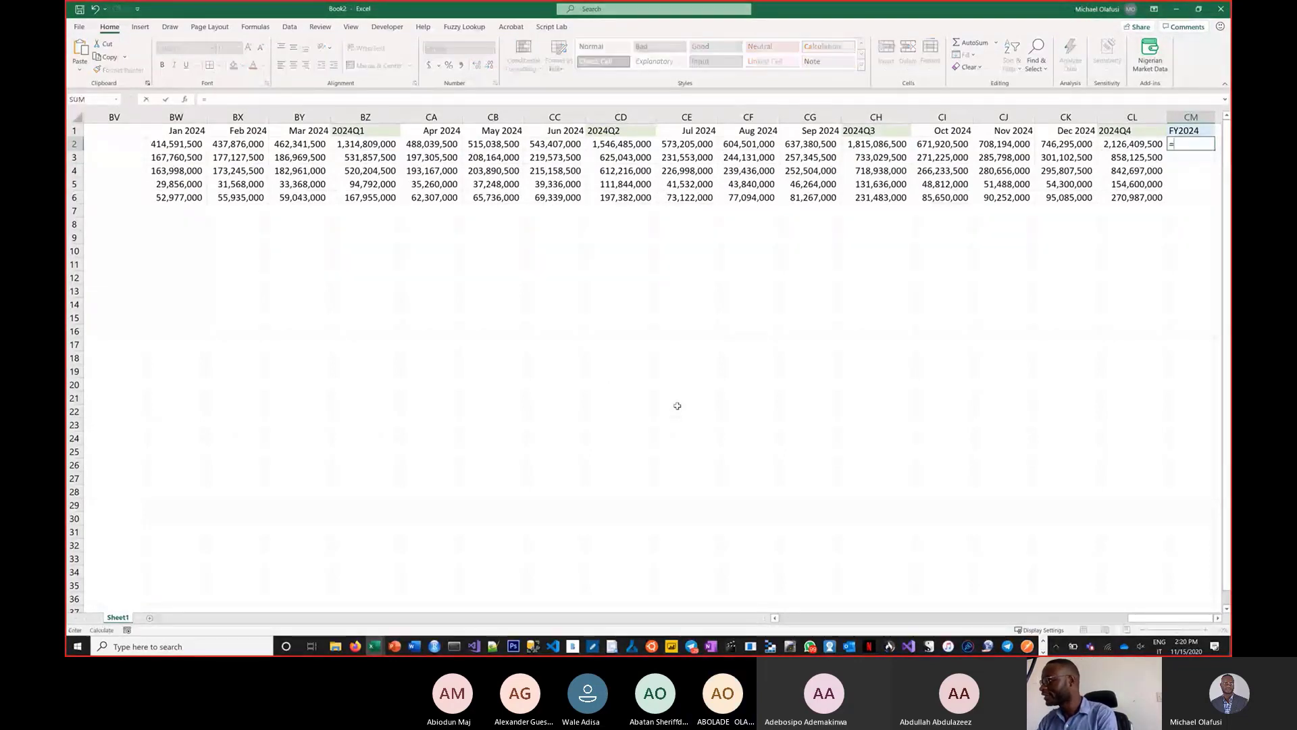
type("sum(")
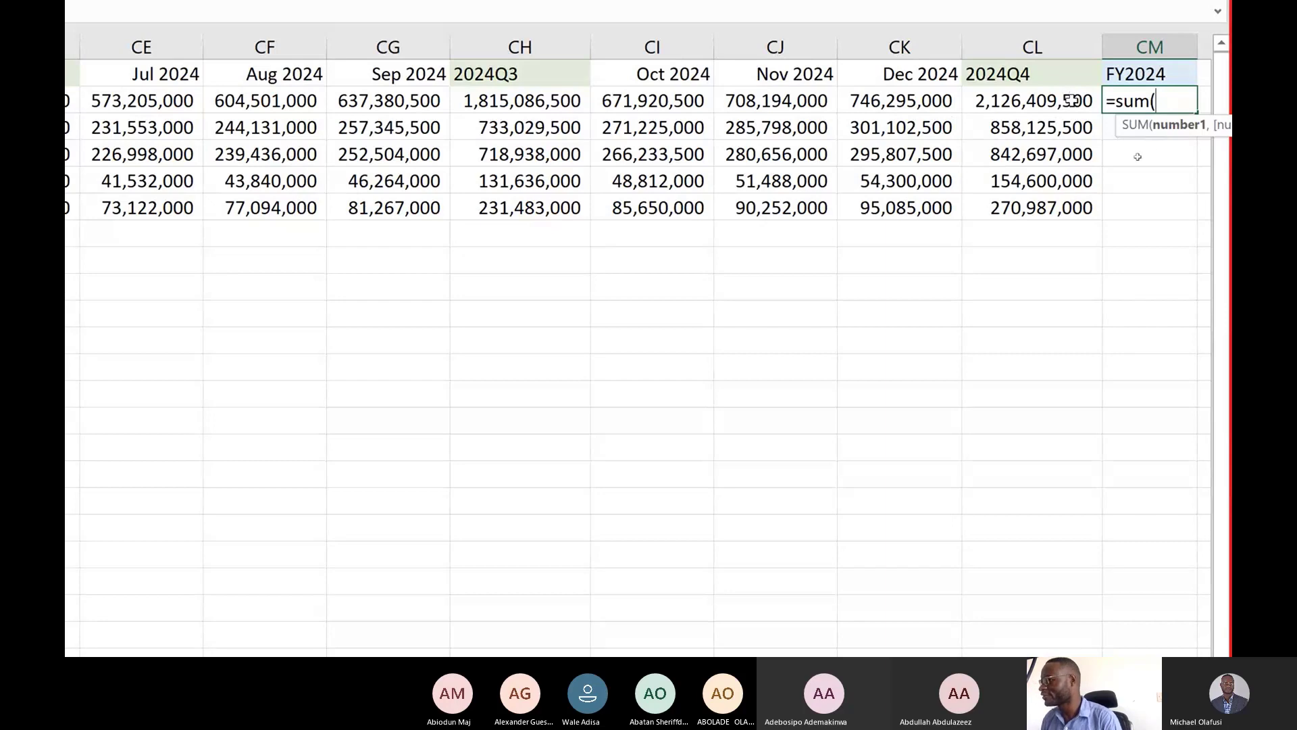
scroll(209, 182, "left", 4)
scroll(209, 182, "left", 5)
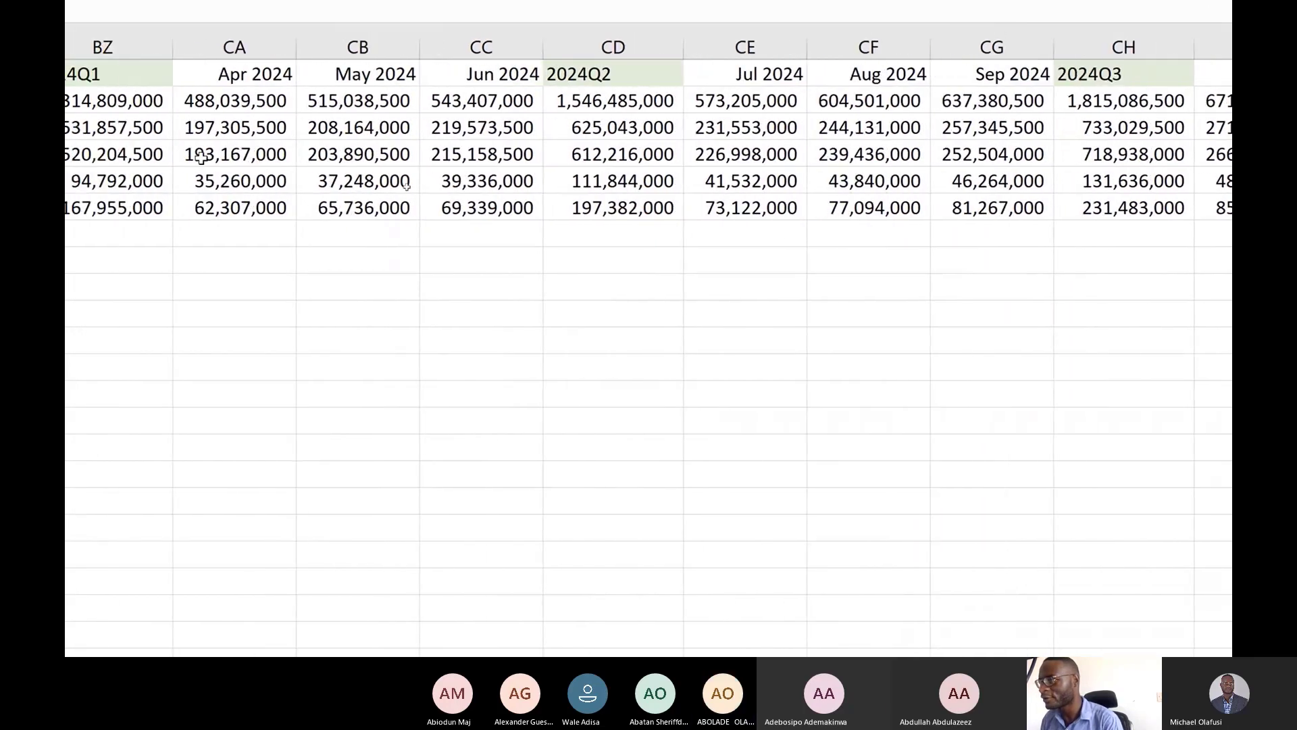
scroll(209, 188, "left", 1)
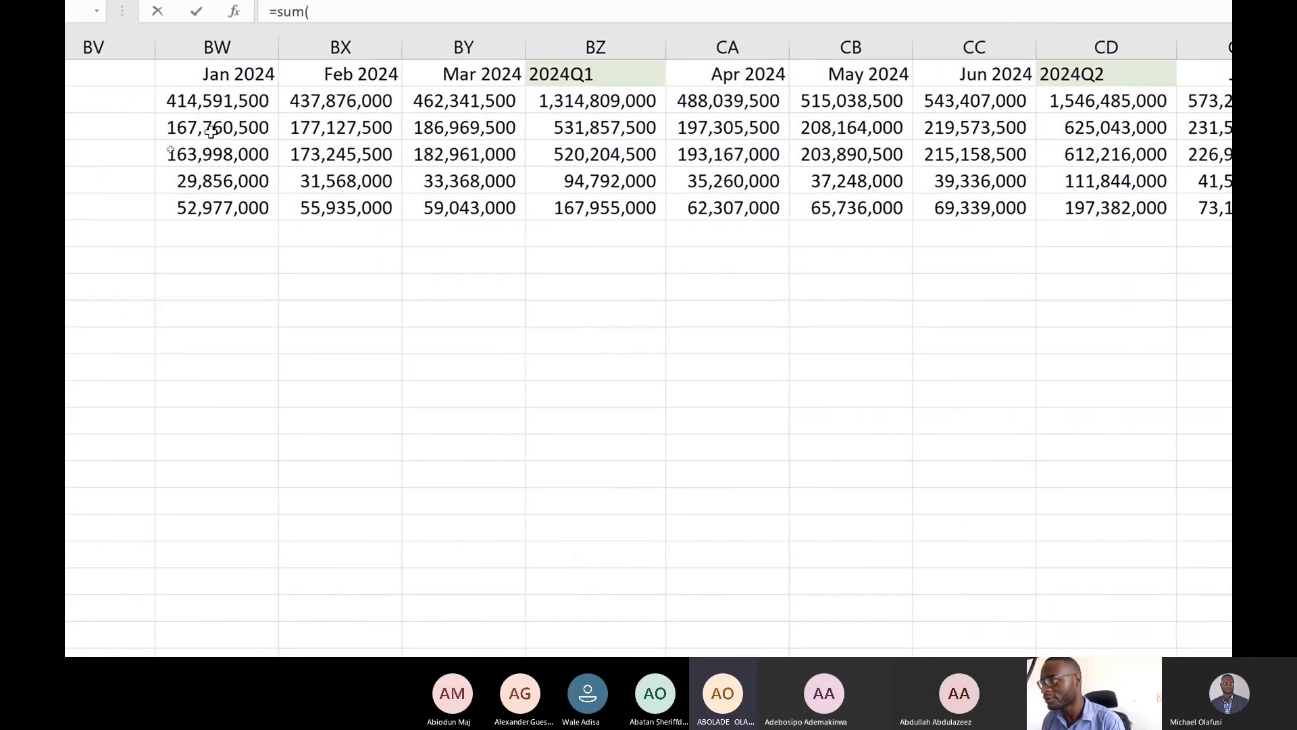
left_click(252, 106)
left_click_drag(252, 106, 435, 130)
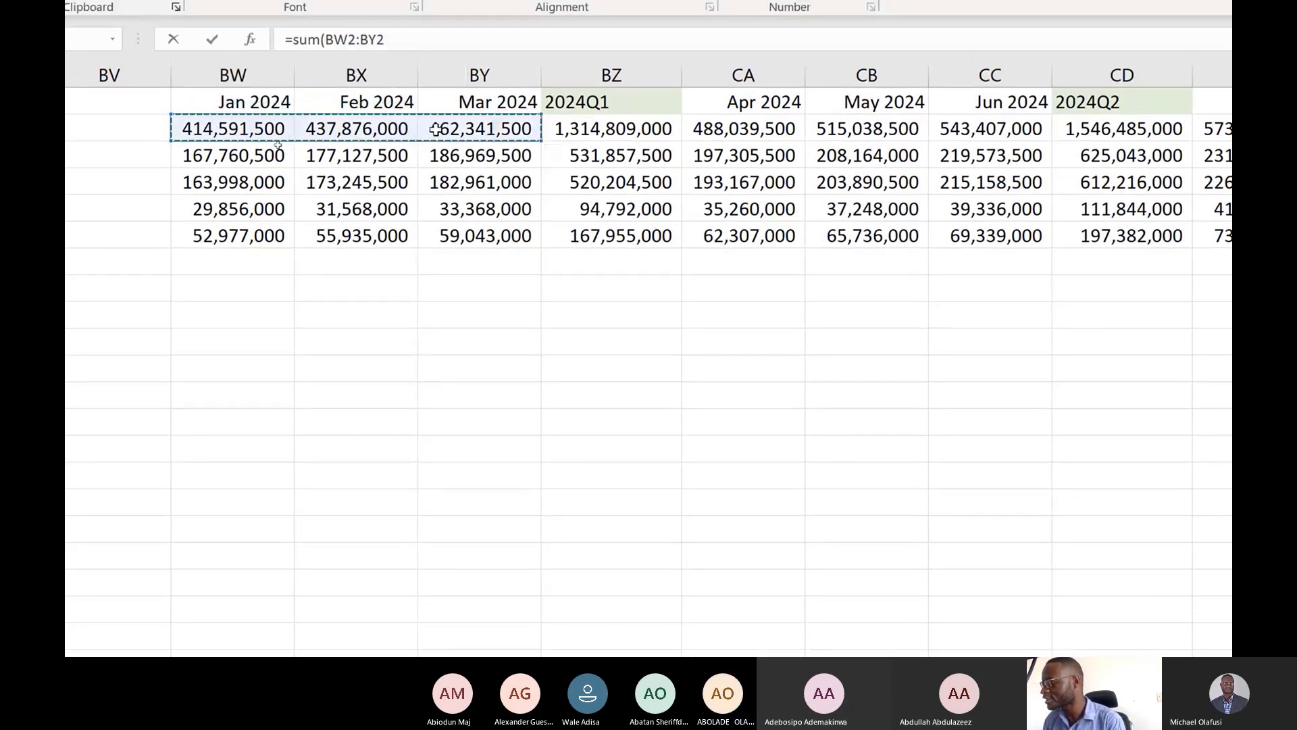
- Add the April to June range CA2:CC2 and the July to September range CE2:CG2 to the SUM formula
type(",")
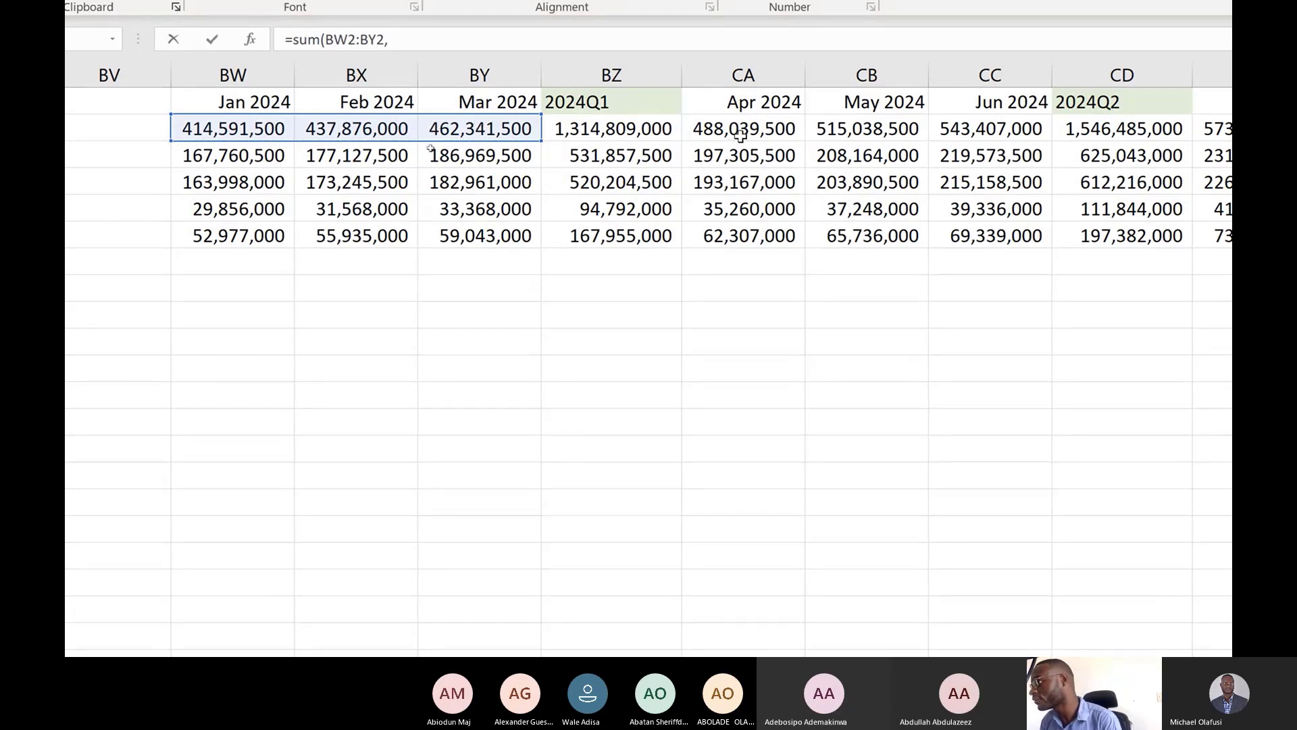
left_click_drag(741, 133, 958, 132)
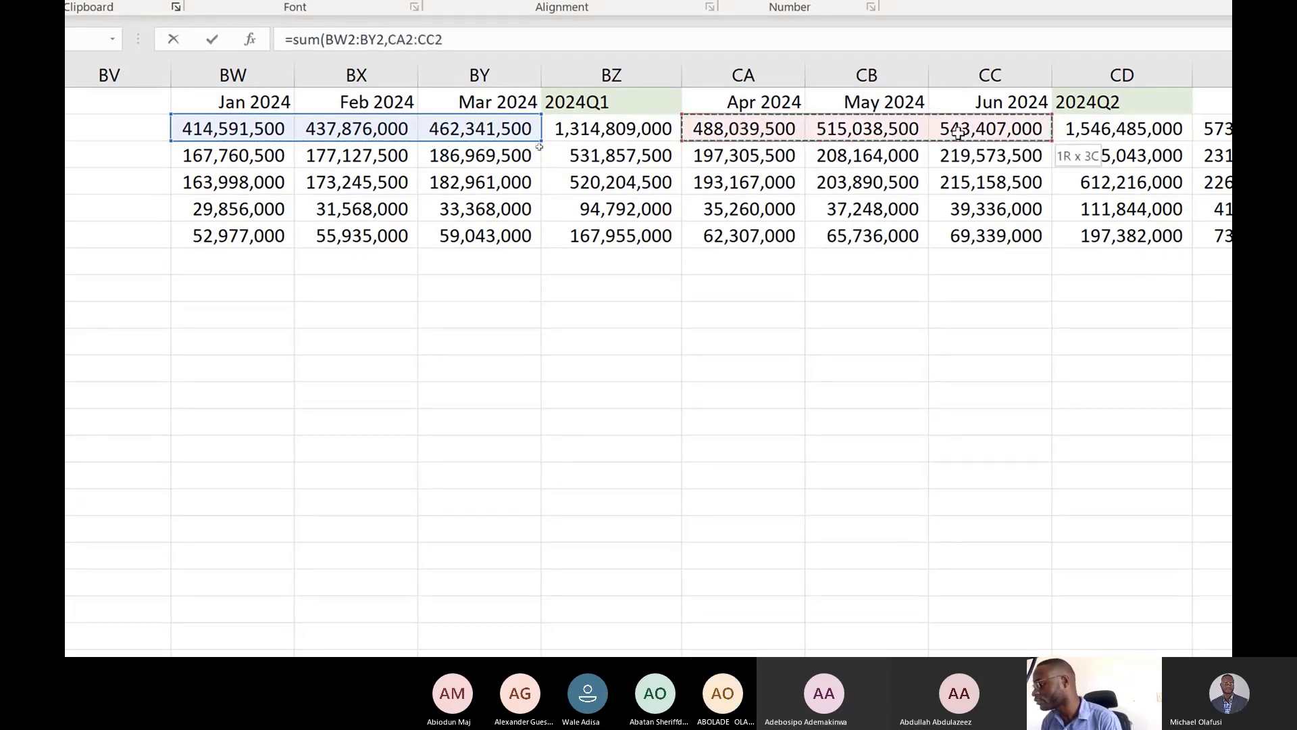
type(",")
scroll(1081, 119, "right", 3)
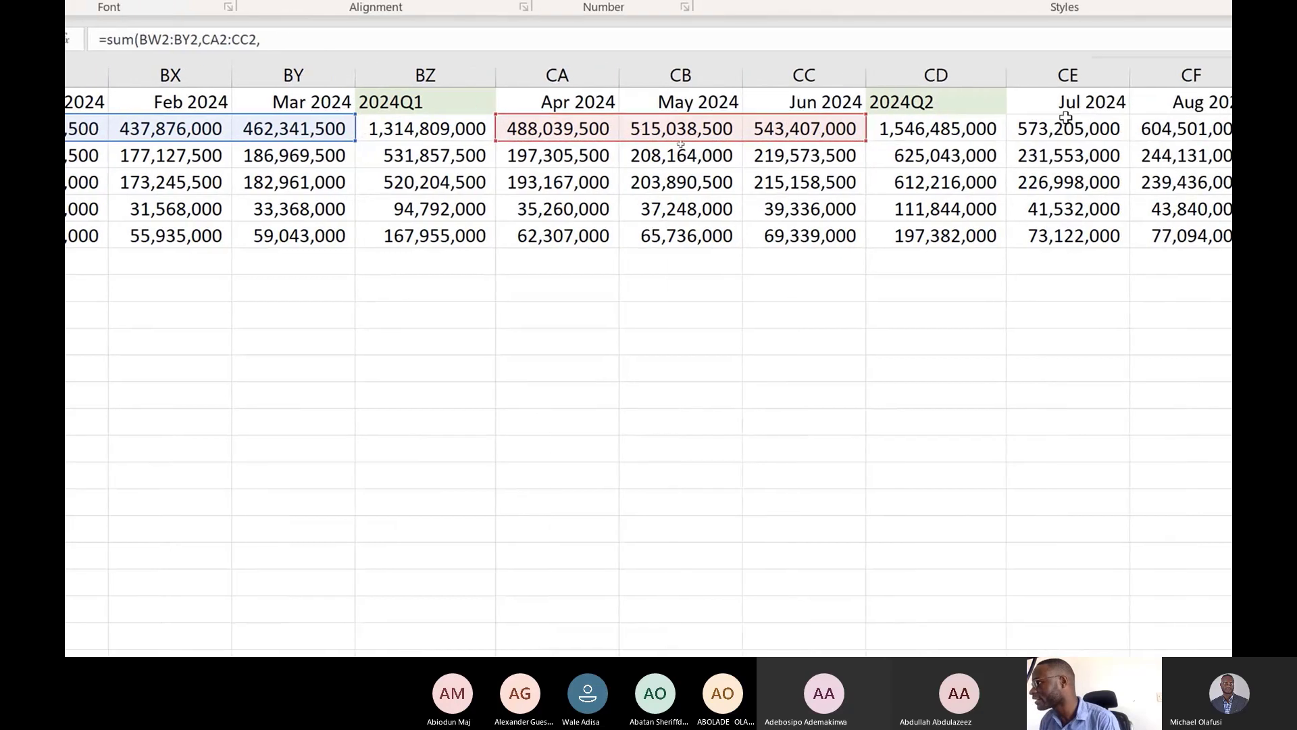
scroll(1073, 134, "right", 4)
left_click_drag(1066, 121, 1085, 134)
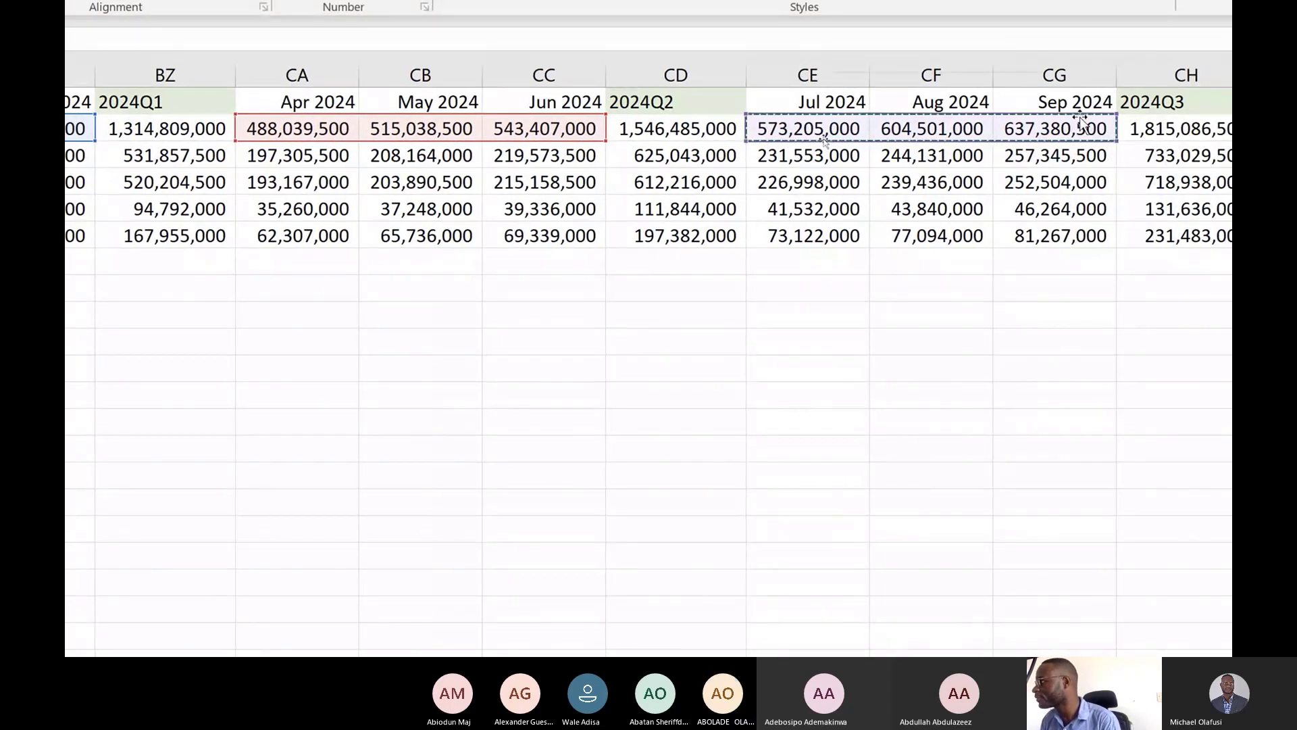
- Add the October to December range CI2:CK2 as the last argument and complete the FY2024 SUM formula in CM2
type(",")
scroll(946, 128, "right", 3)
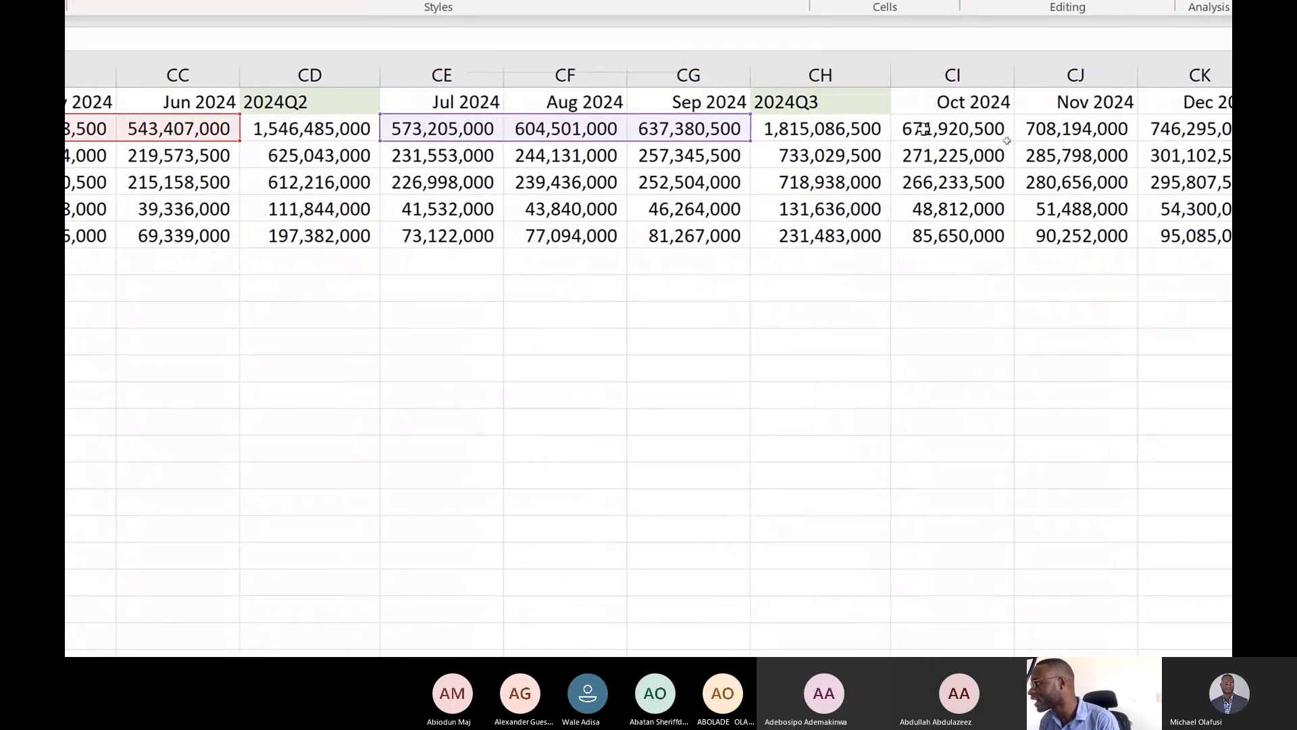
left_click_drag(924, 129, 1209, 135)
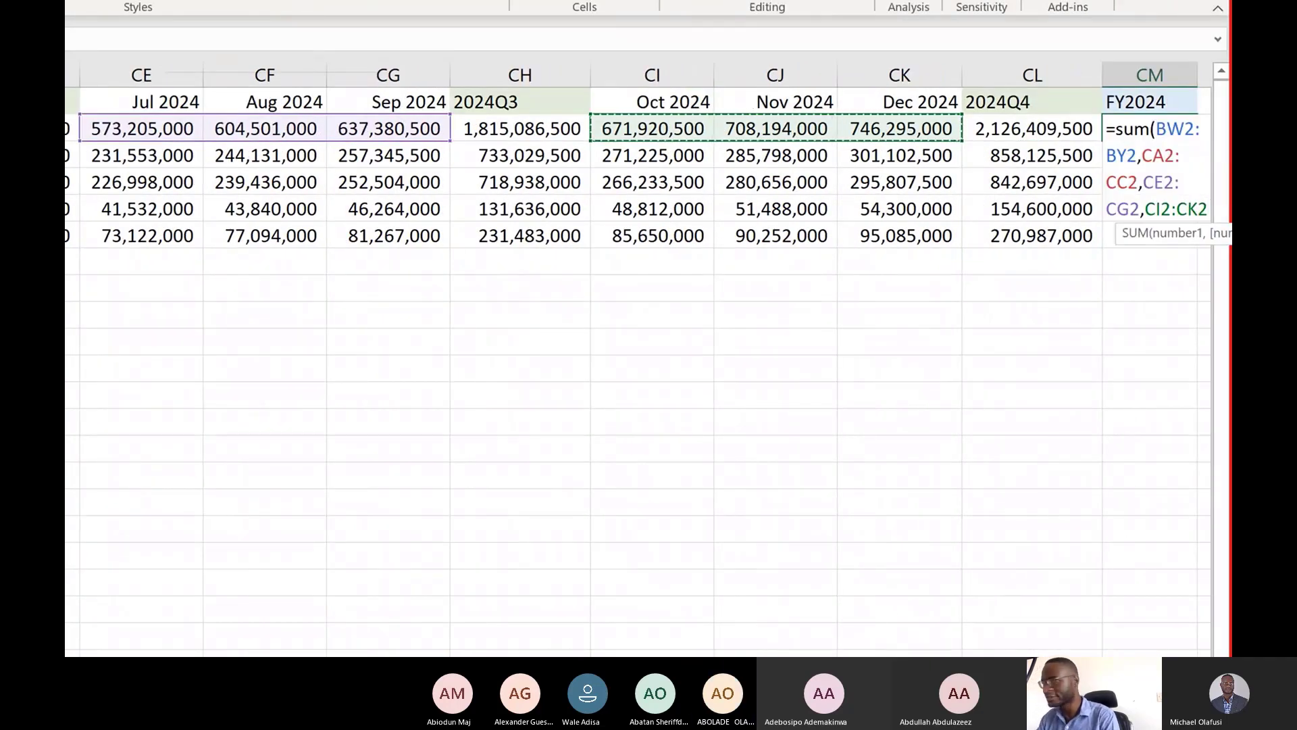
type(")")
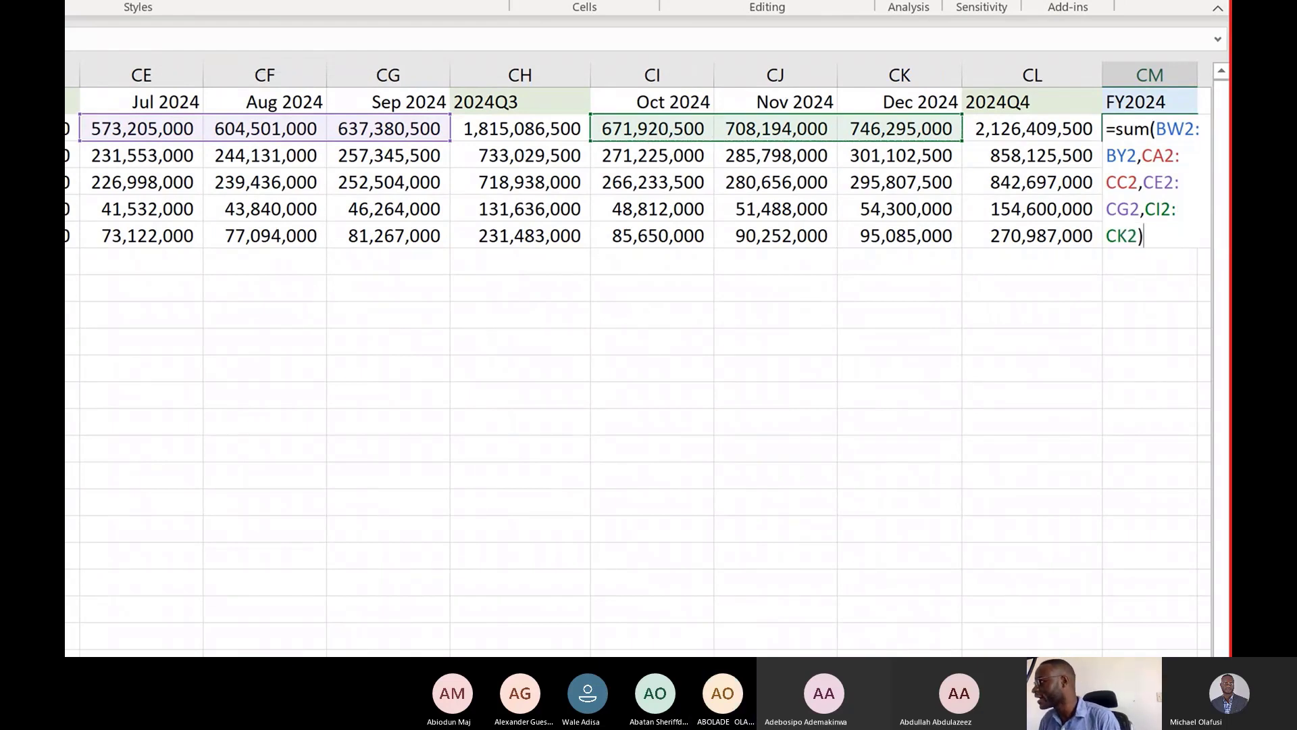
key("Return")
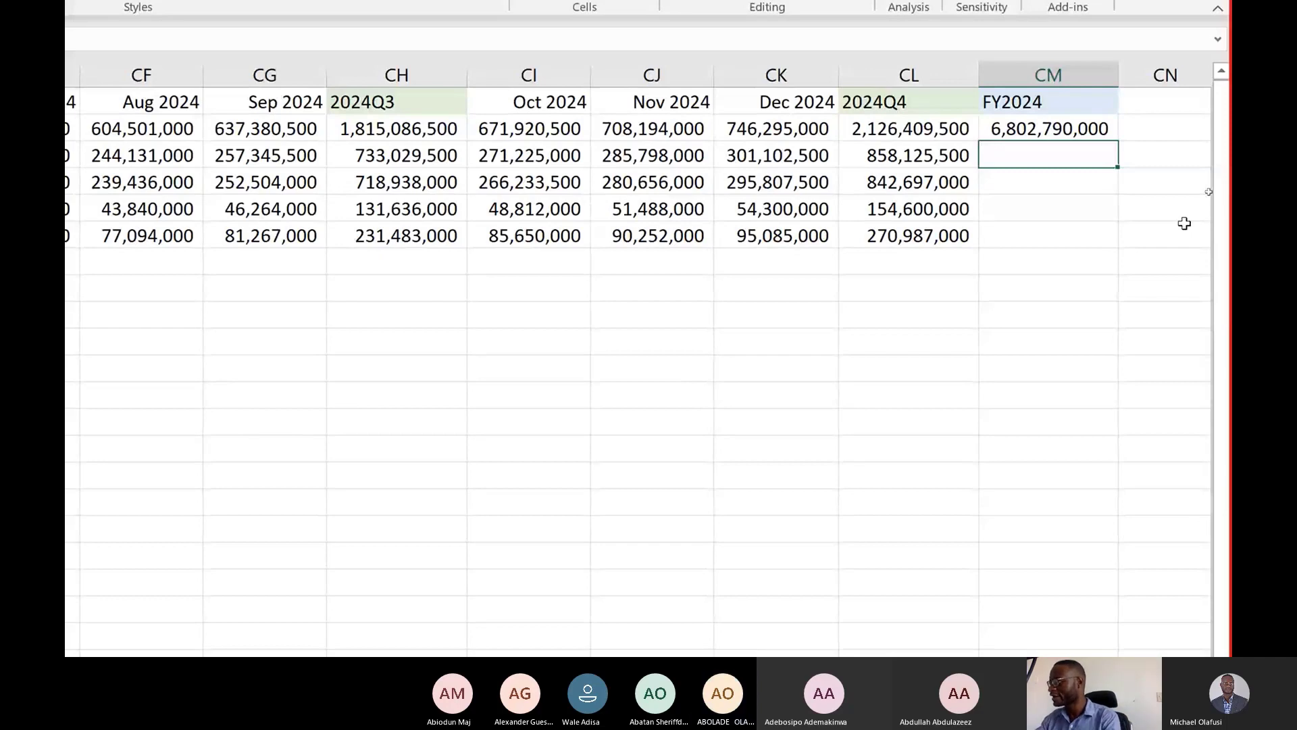
- Enter =SUM(BW2:CL2) in CM3 to total the whole 2024 row 2 range, months and quarter columns together
type("=sum")
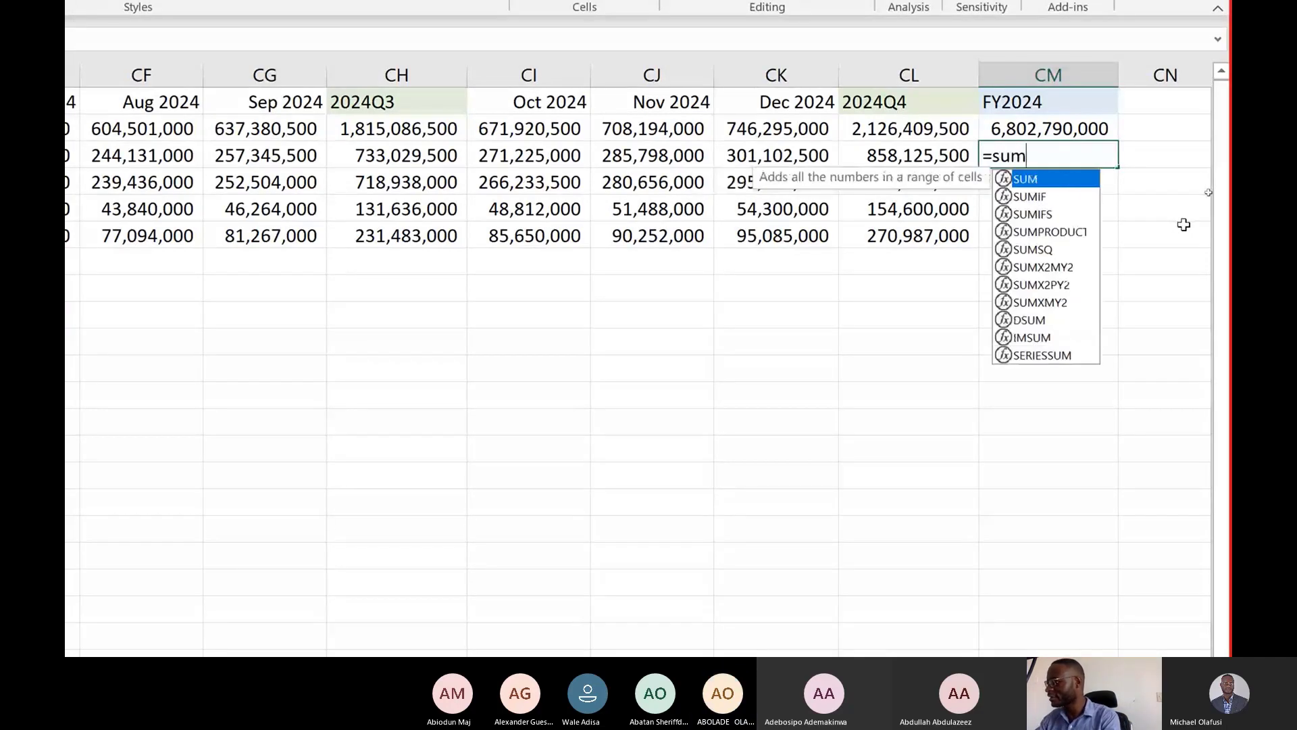
type("(")
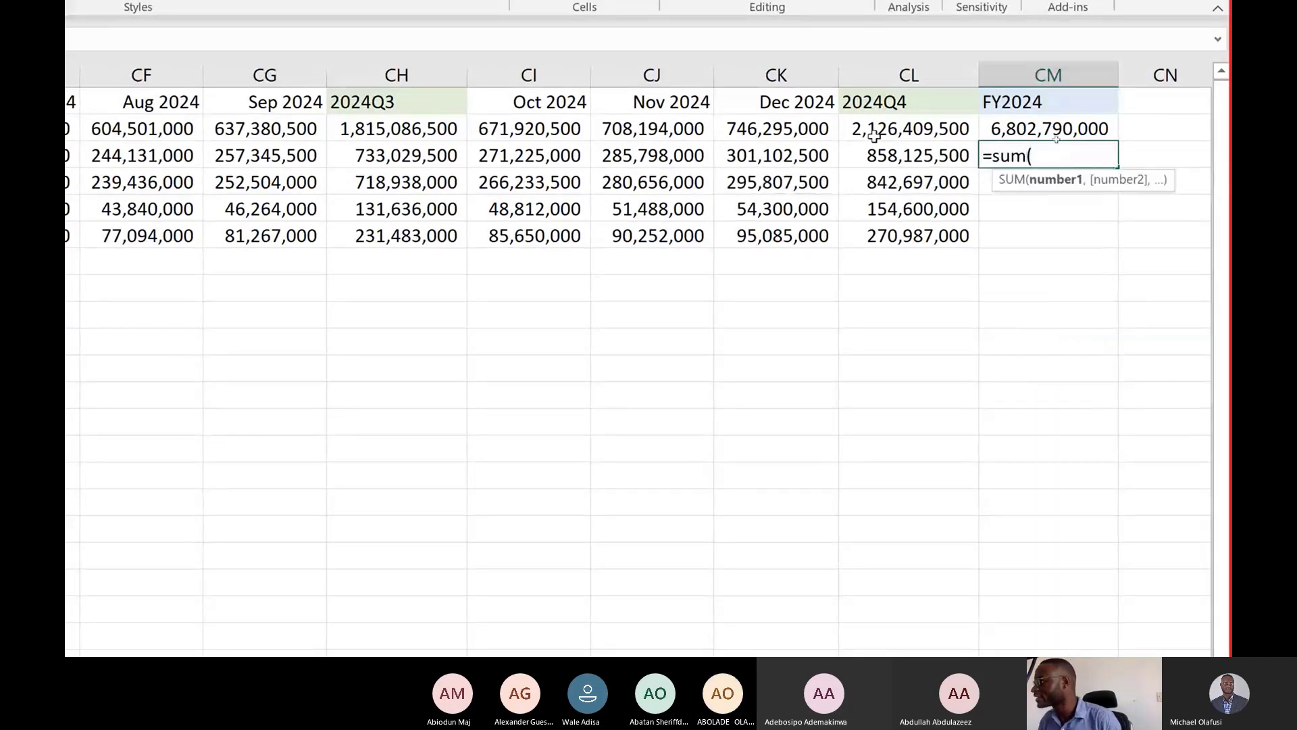
left_click_drag(875, 135, 633, 123)
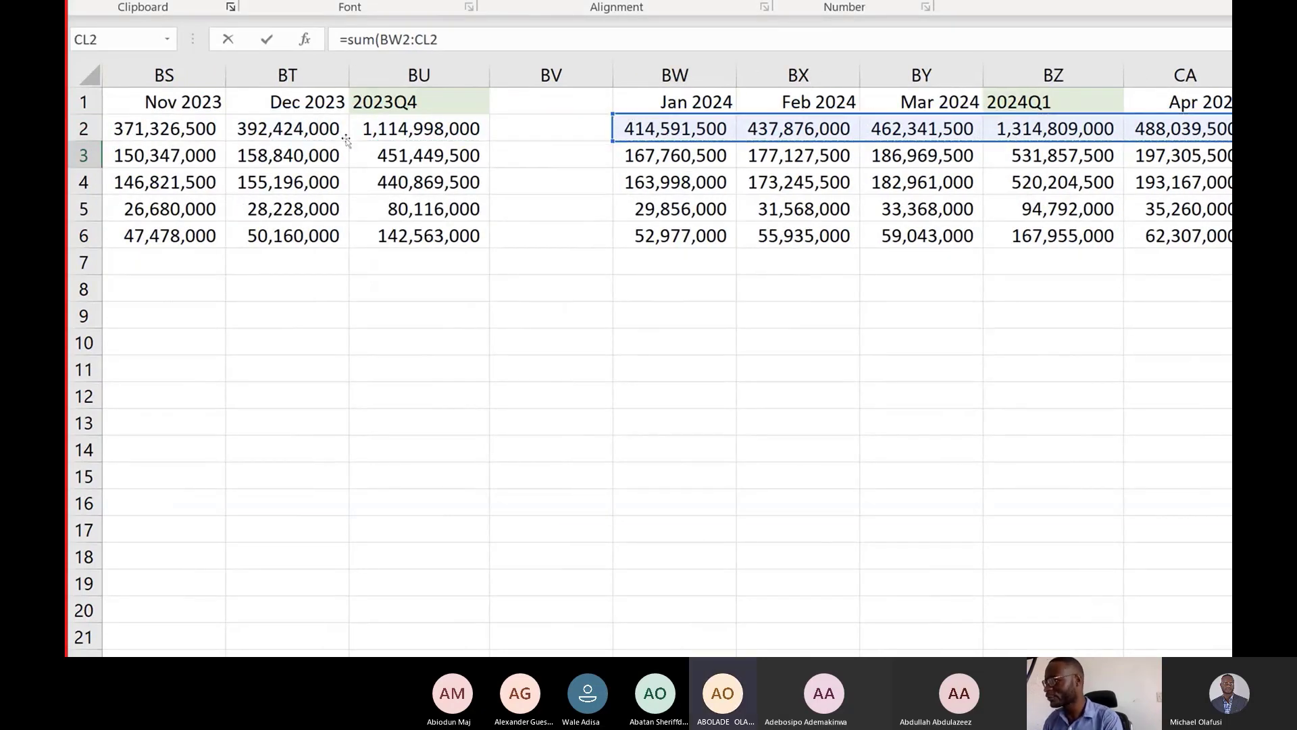
type(")")
key("Return")
scroll(346, 139, "right", 5)
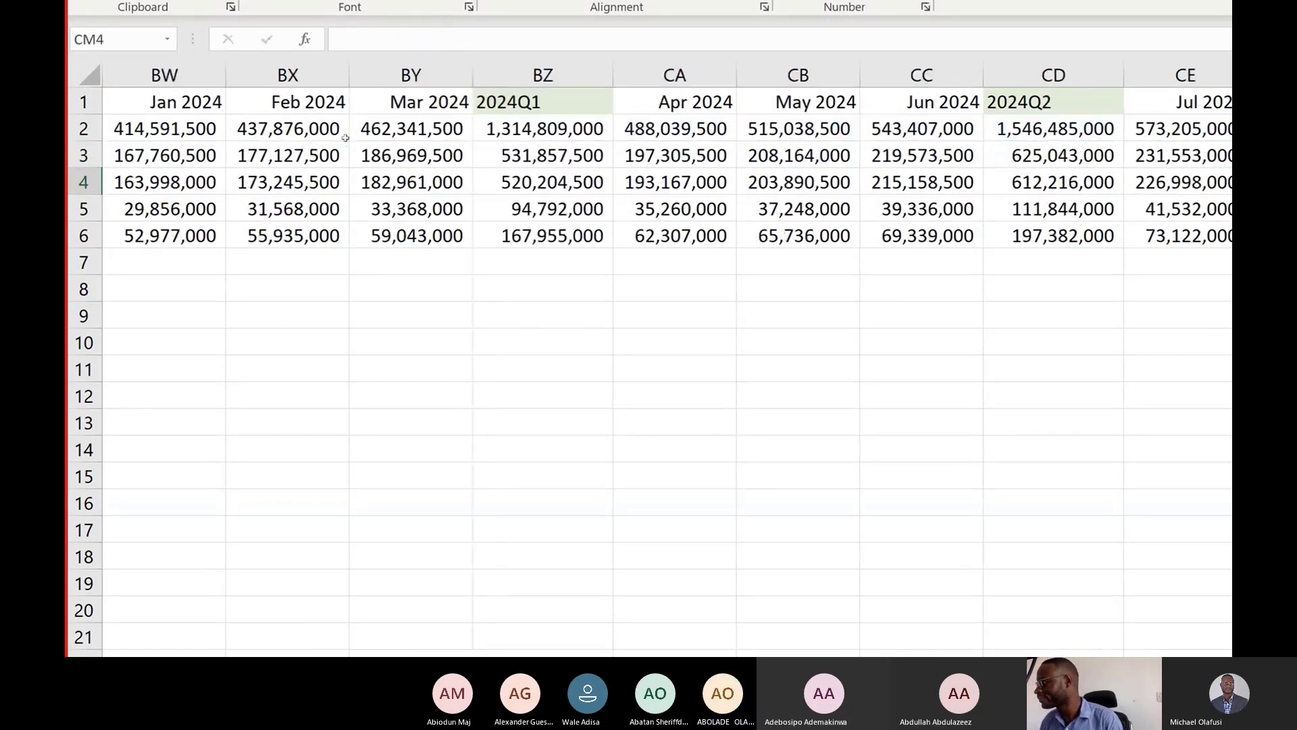
scroll(345, 138, "right", 2)
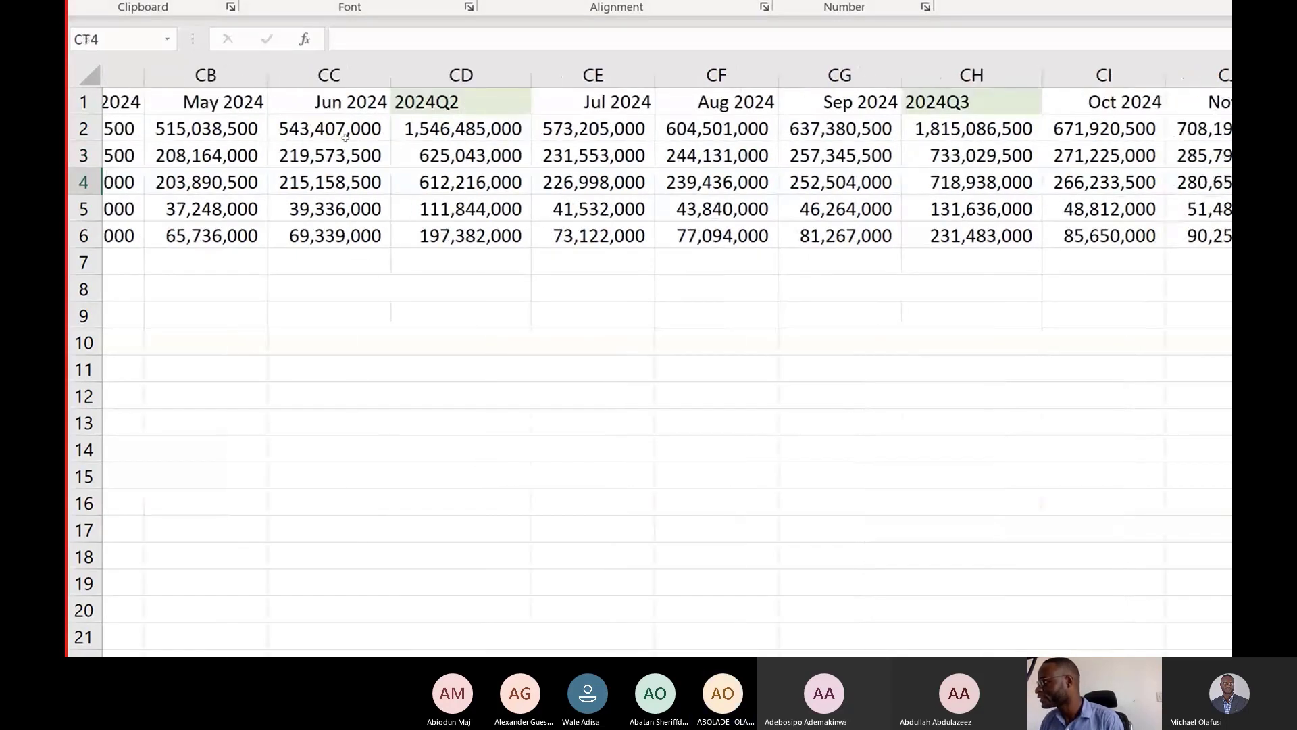
- Halve the double-counted 2024 total in CM3 by changing its formula to =SUM(BW2:CL2)/2
scroll(345, 137, "right", 5)
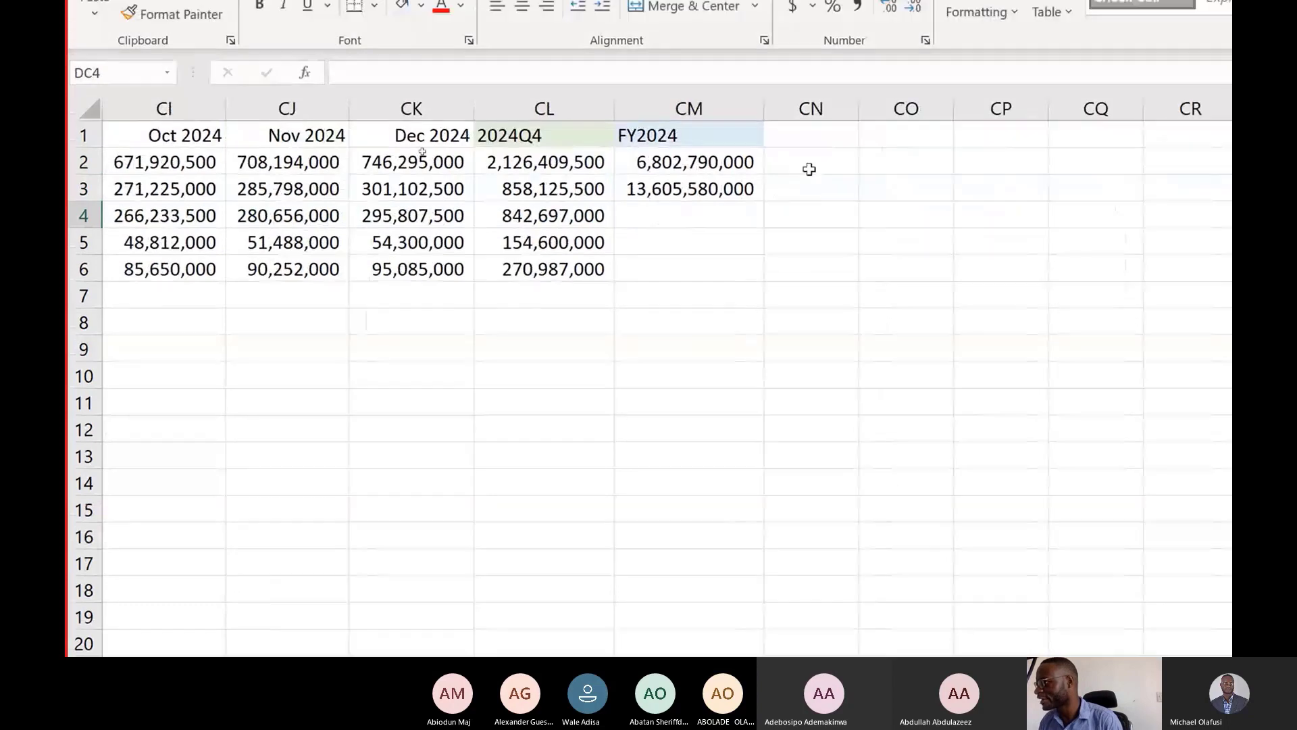
double_click(758, 188)
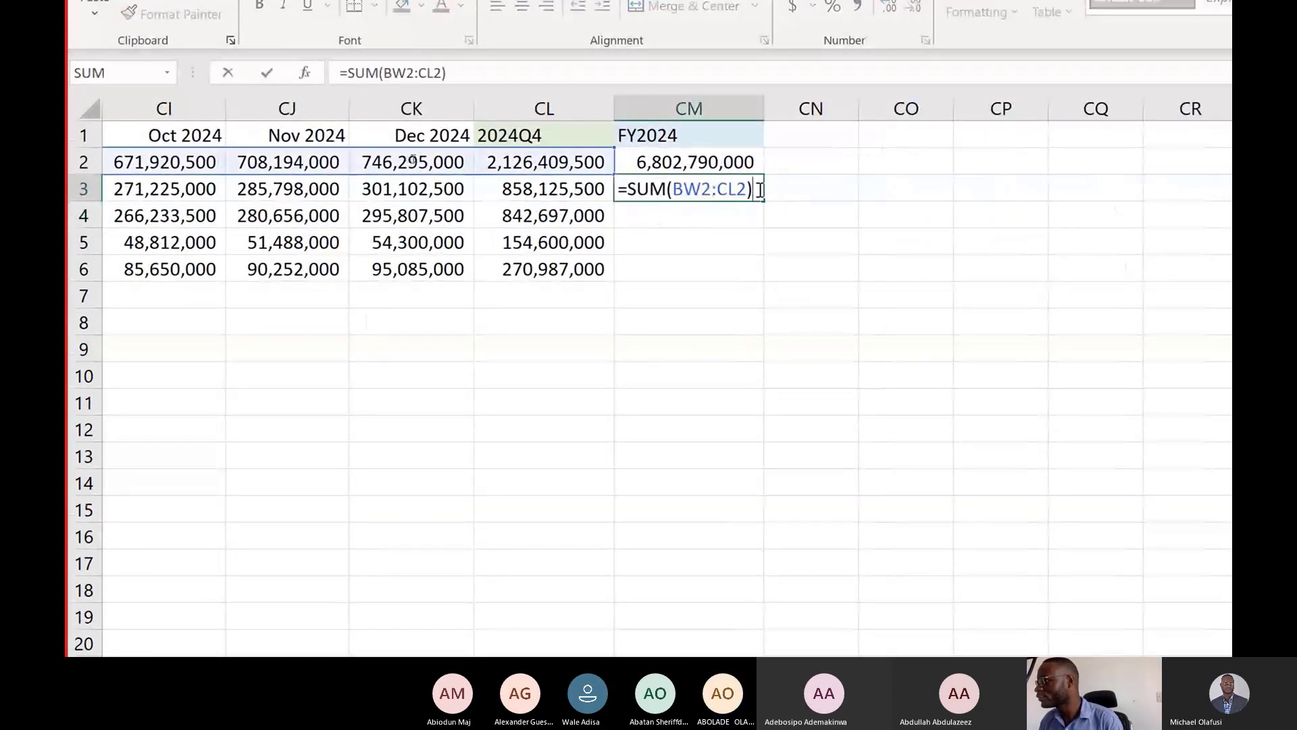
type("/2")
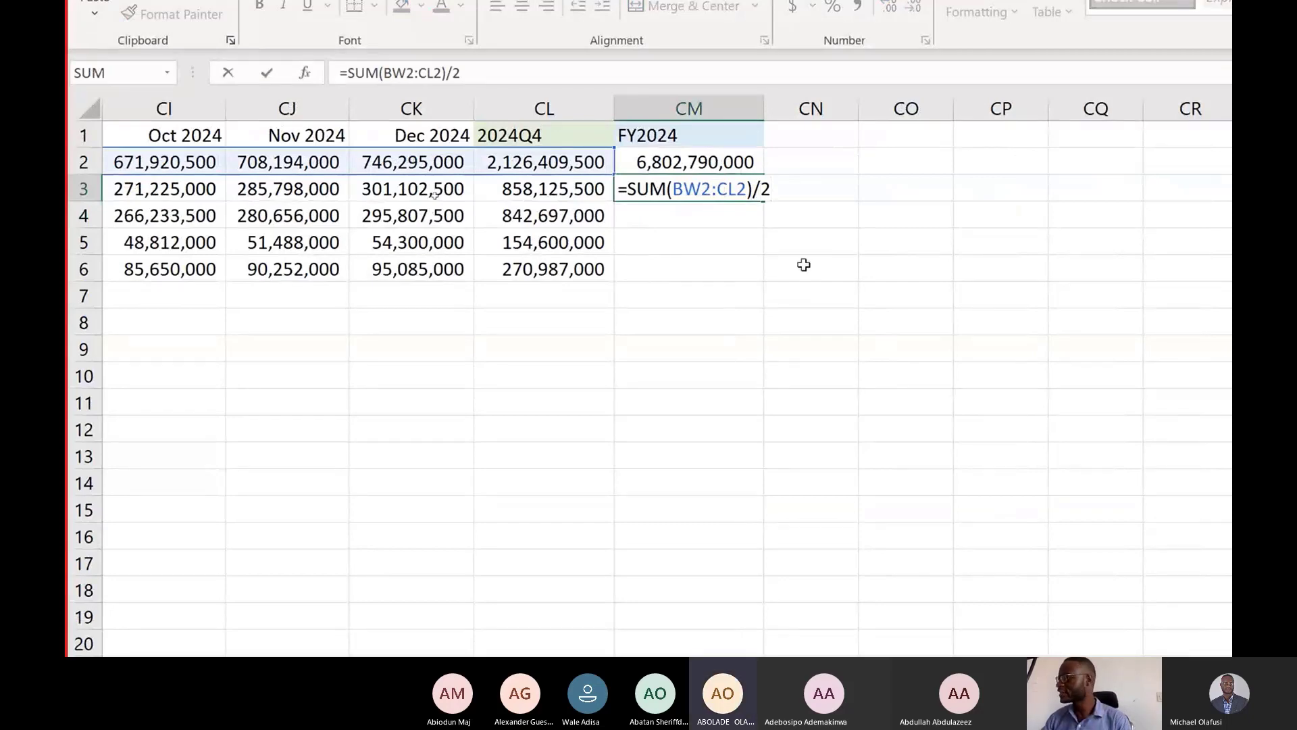
key("Return")
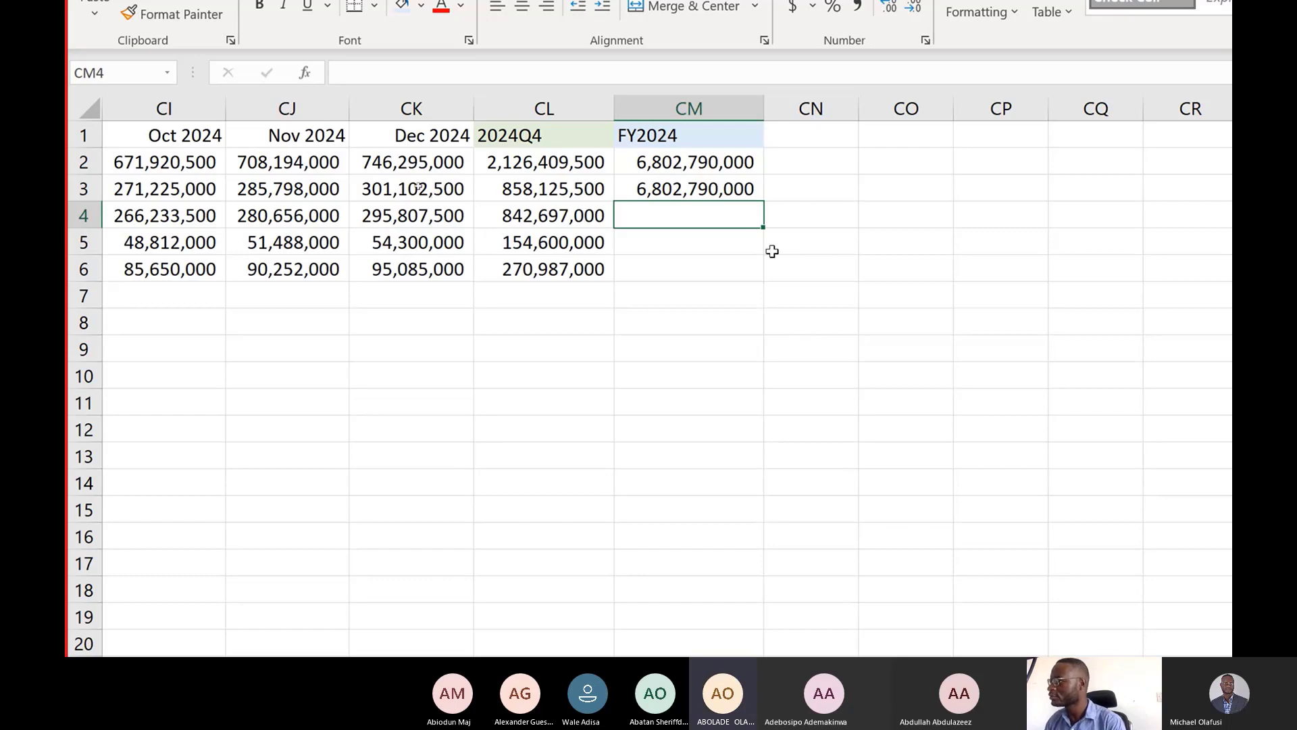
- Compare the formulas in CM2 and CM3, move the CM3 formula over CM2, replacing its contents, and fill it down to CM6
double_click(703, 155)
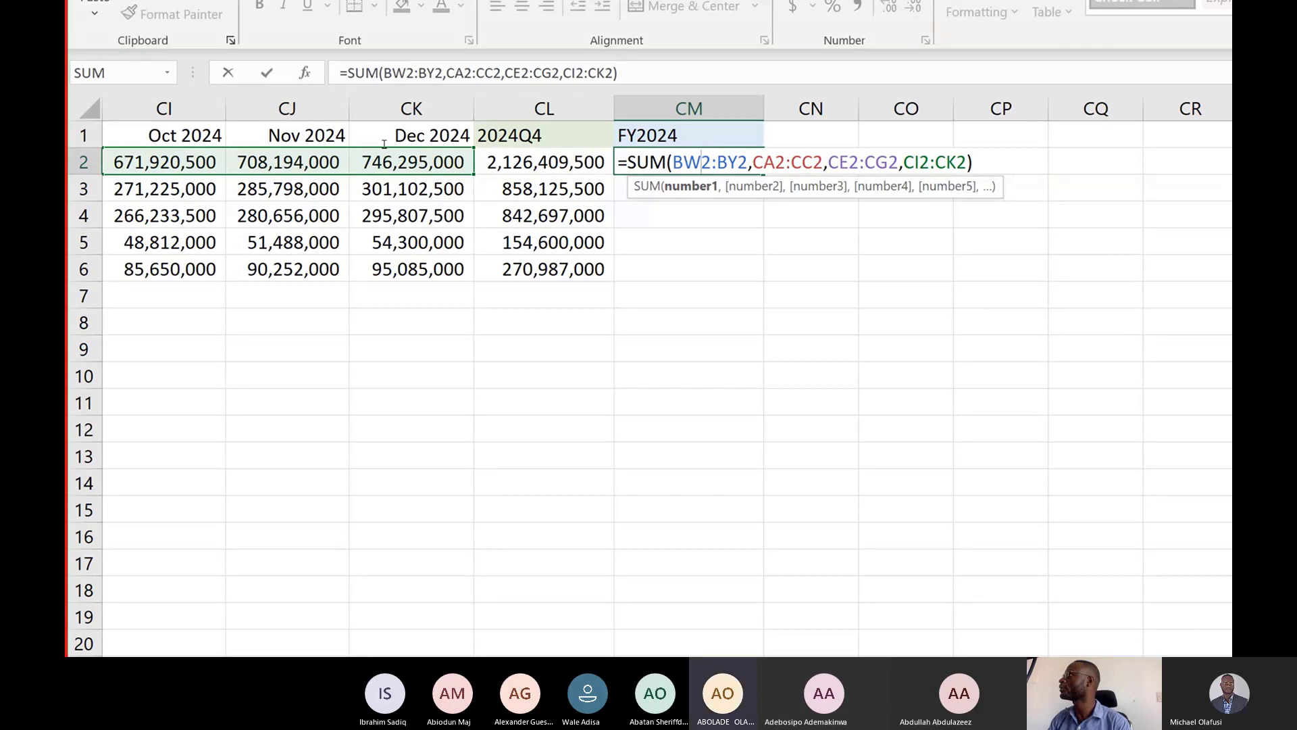
key("Escape")
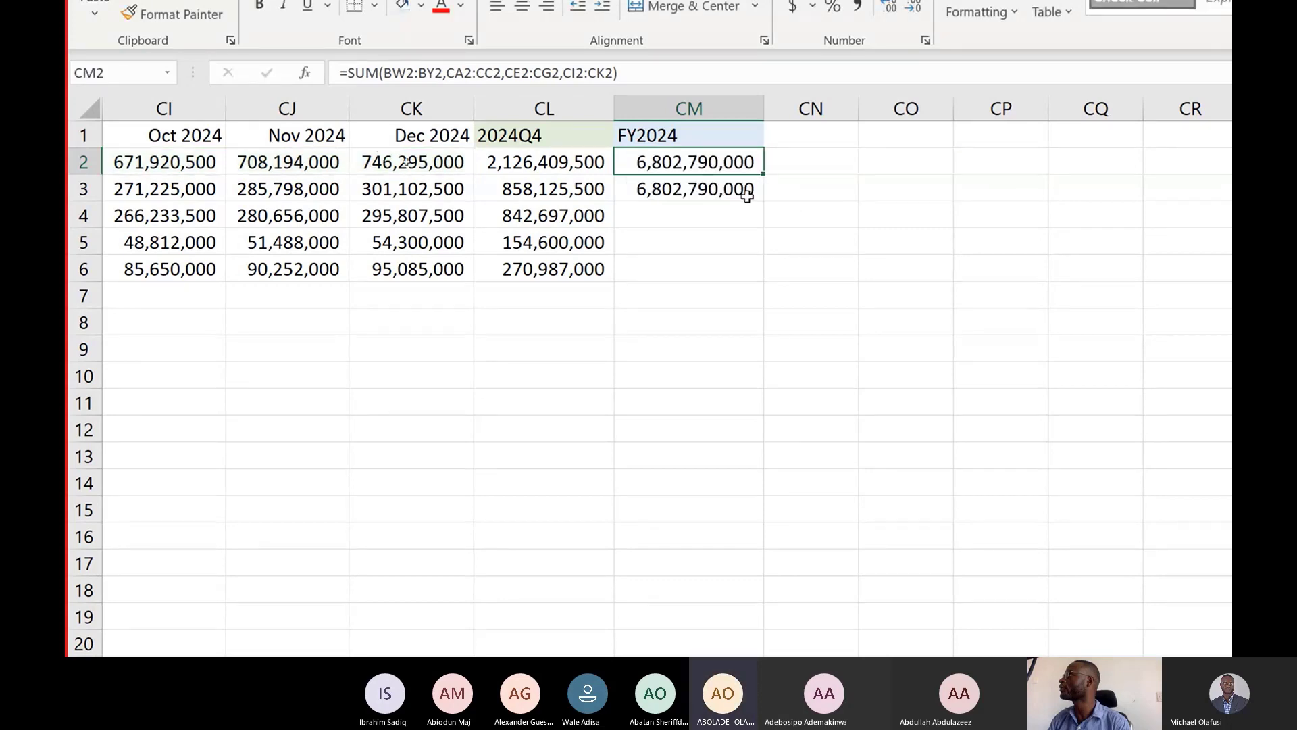
key("Down")
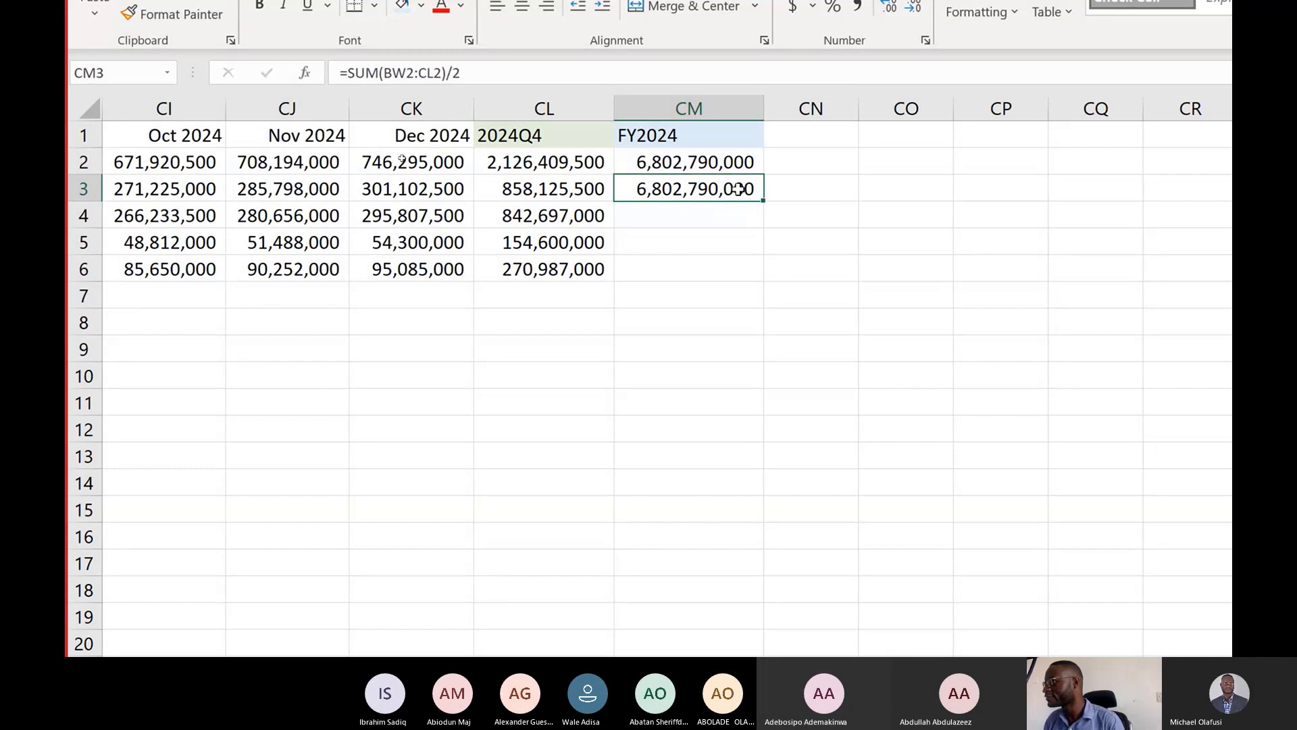
key("F2")
key("Escape")
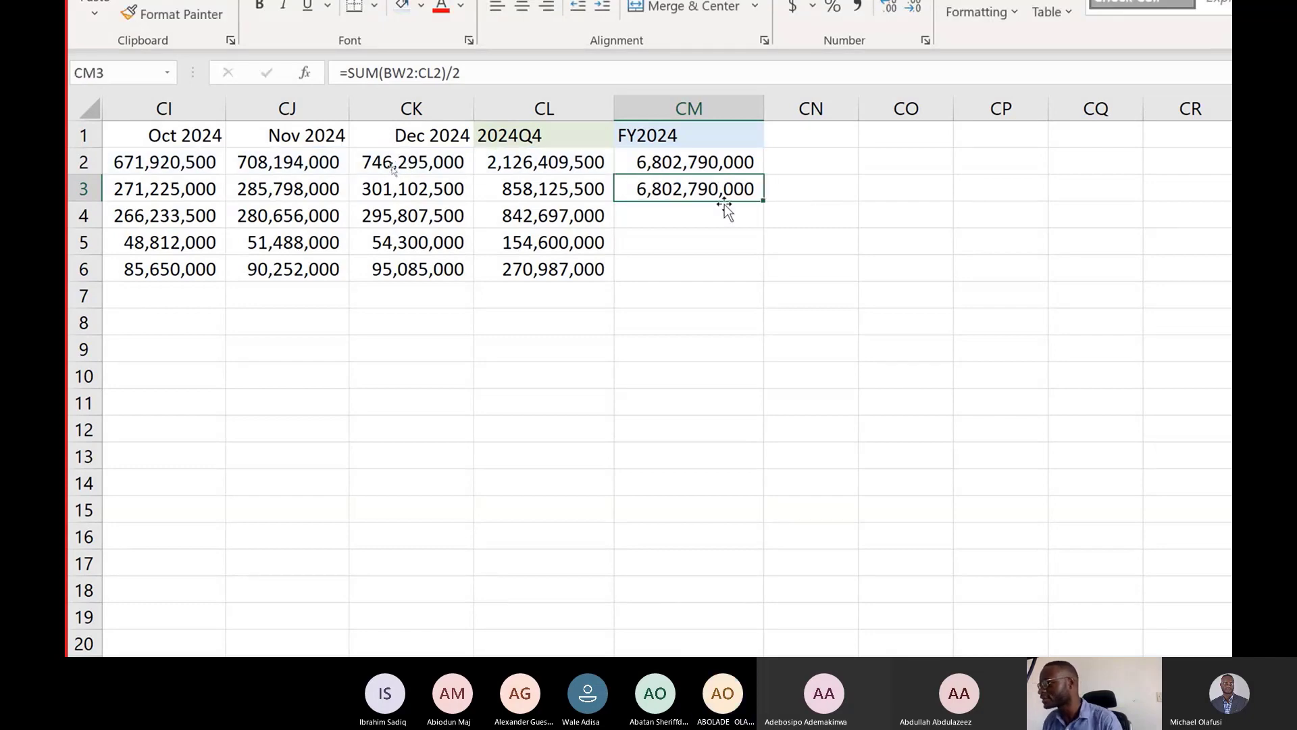
mouse_move(710, 175)
left_mouse_down()
mouse_move(699, 144)
mouse_move(703, 162)
left_mouse_up()
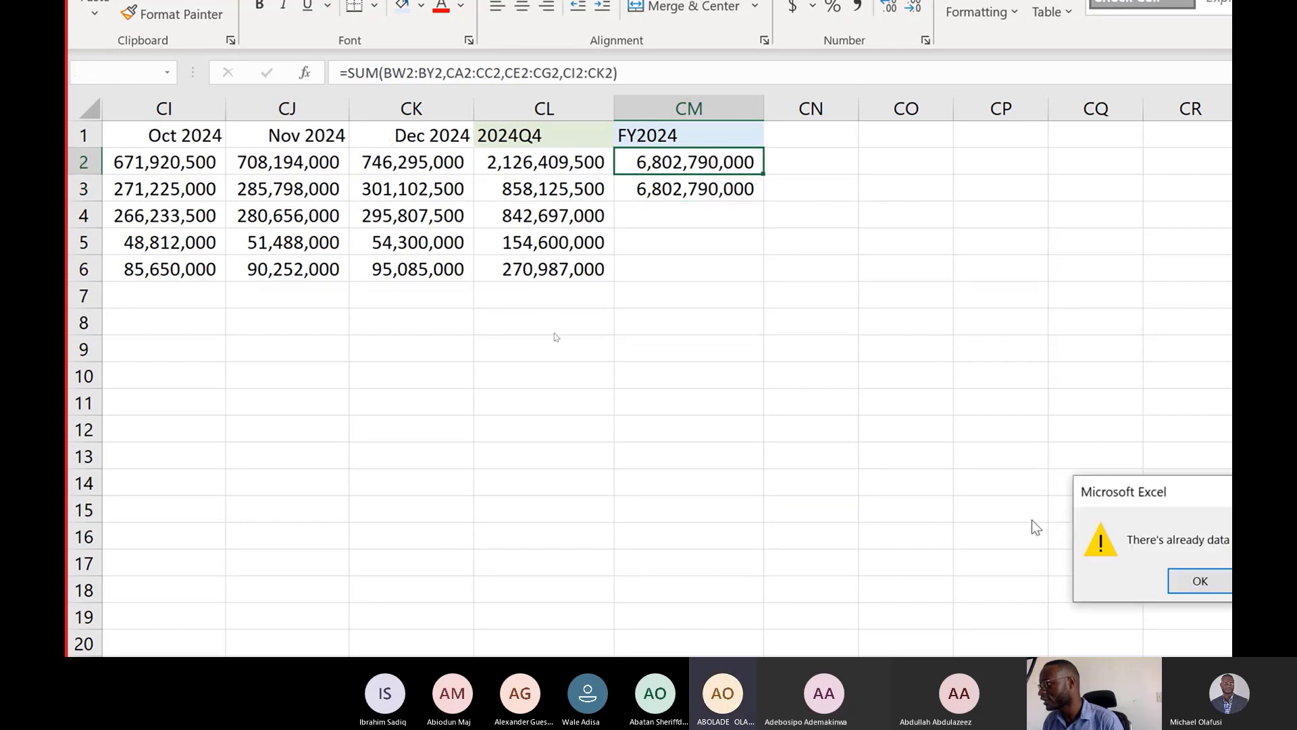
left_click(1171, 580)
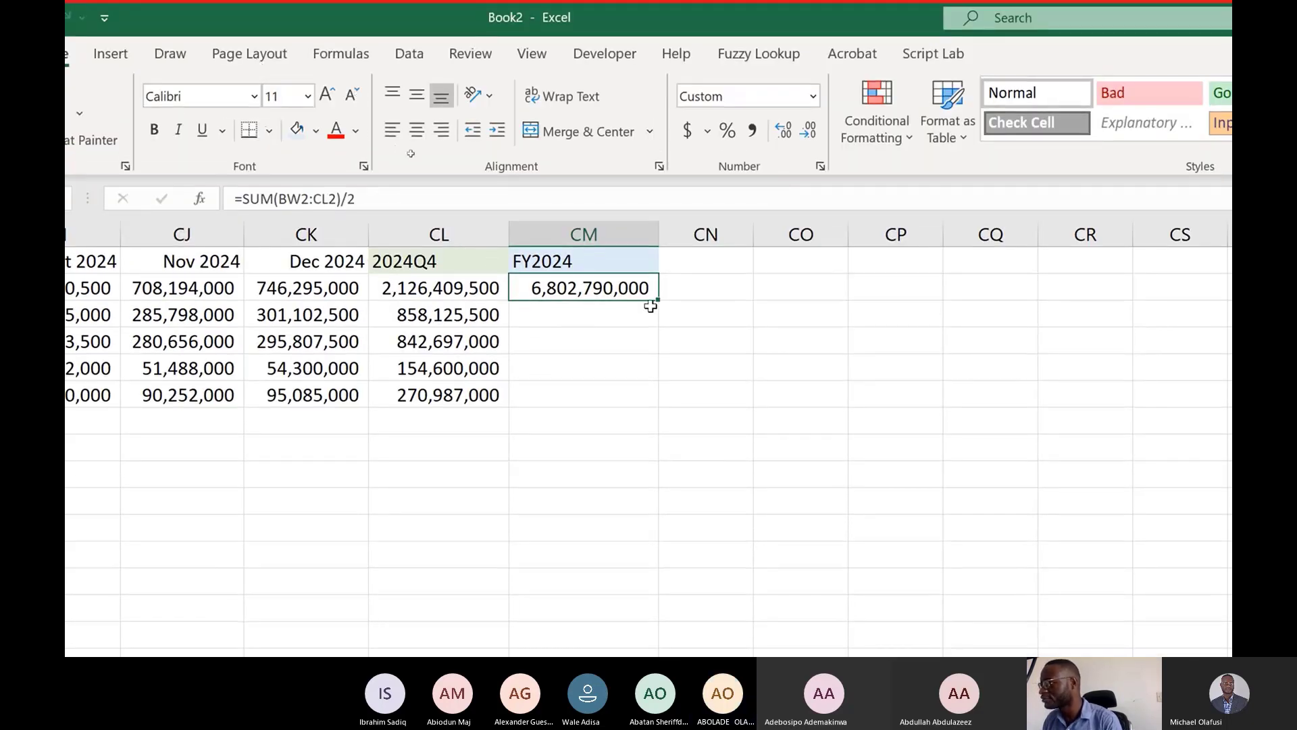
left_click_drag(659, 303, 648, 394)
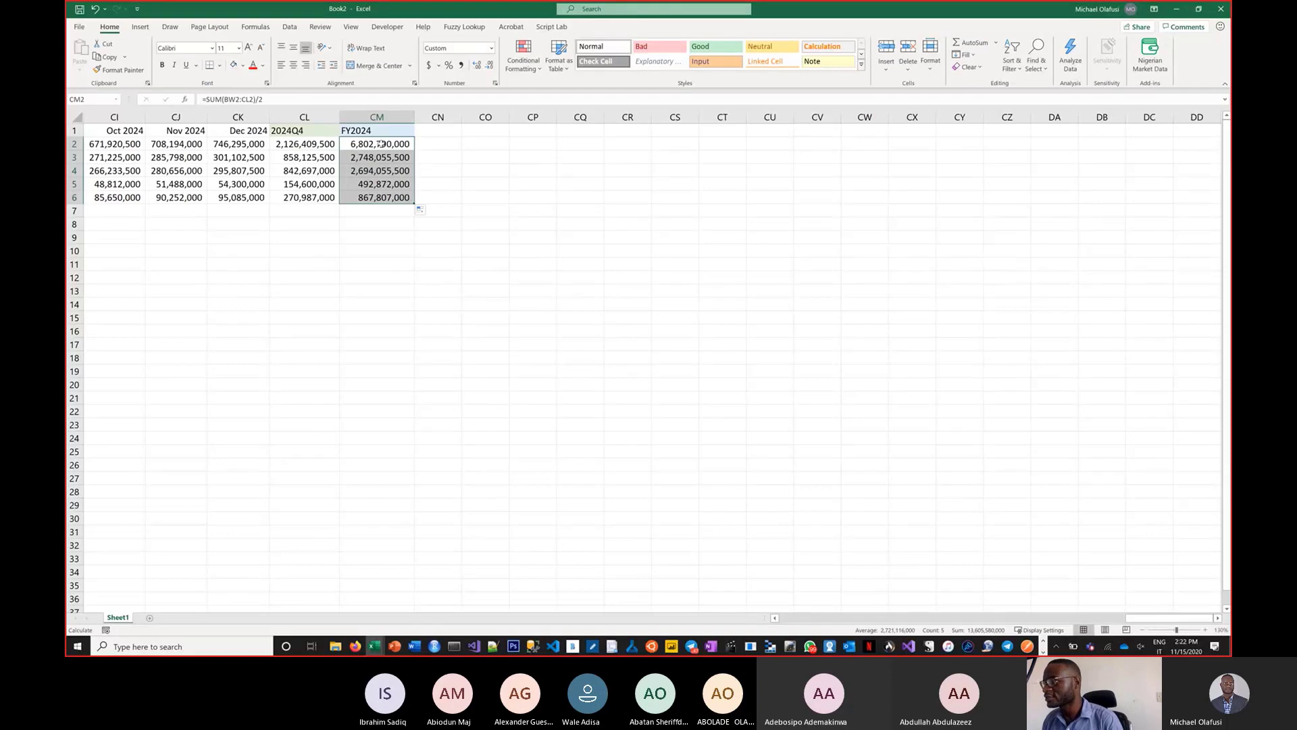
- Copy the whole FY2024 column CM and paste it into the empty column BV after 2023Q4
left_click(377, 117)
key("ctrl+c")
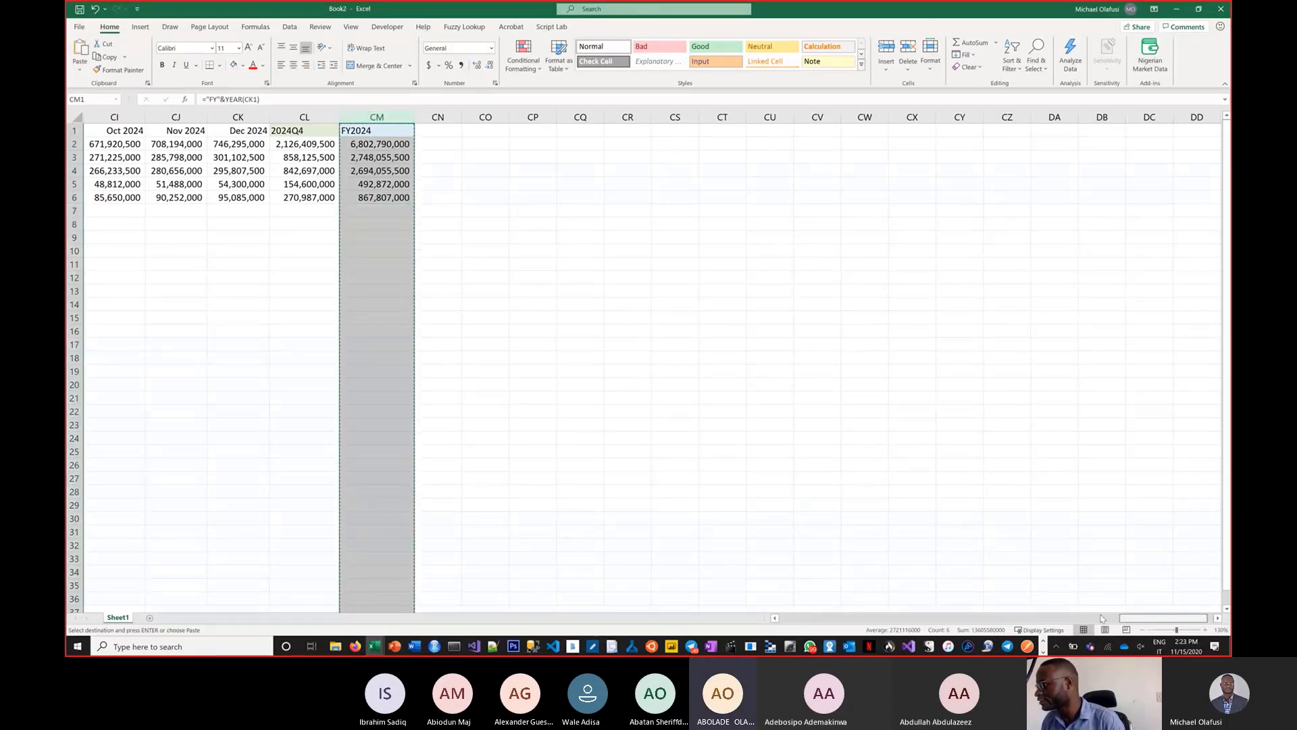
left_click_drag(1131, 618, 1071, 619)
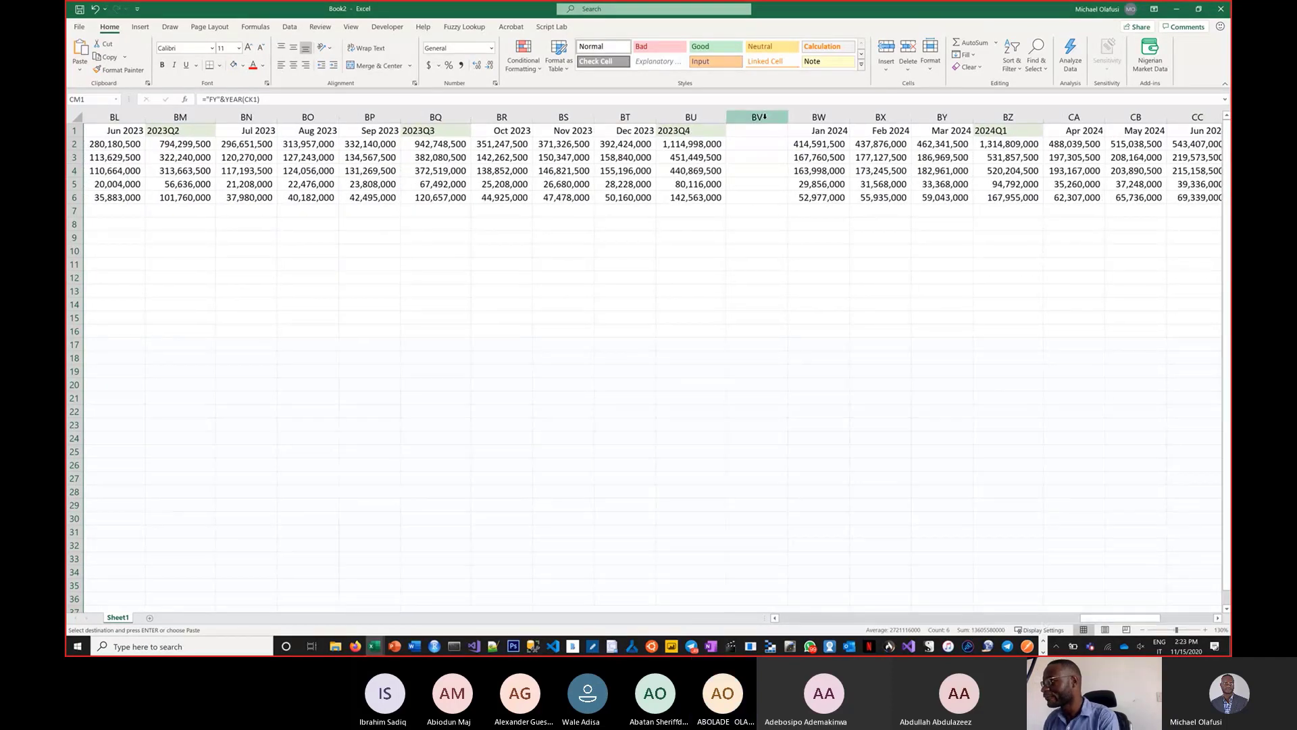
left_click(760, 117)
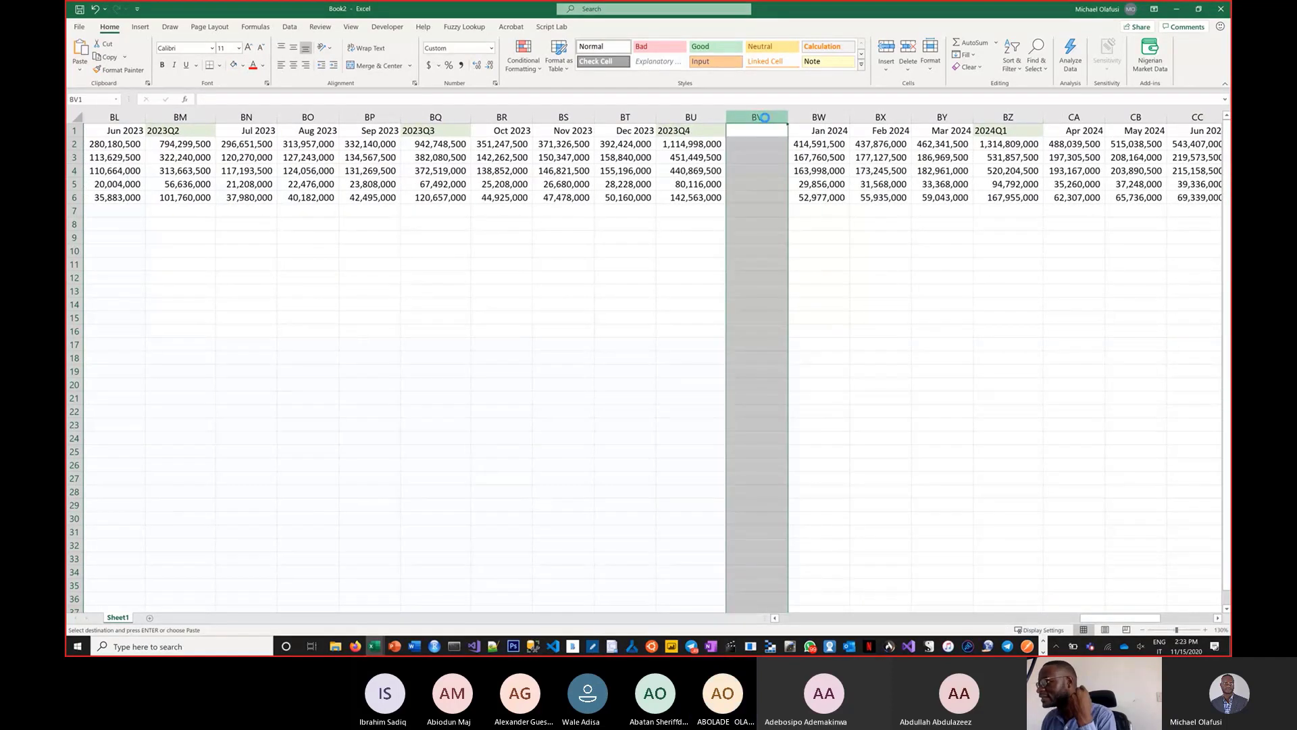
key("ctrl+v")
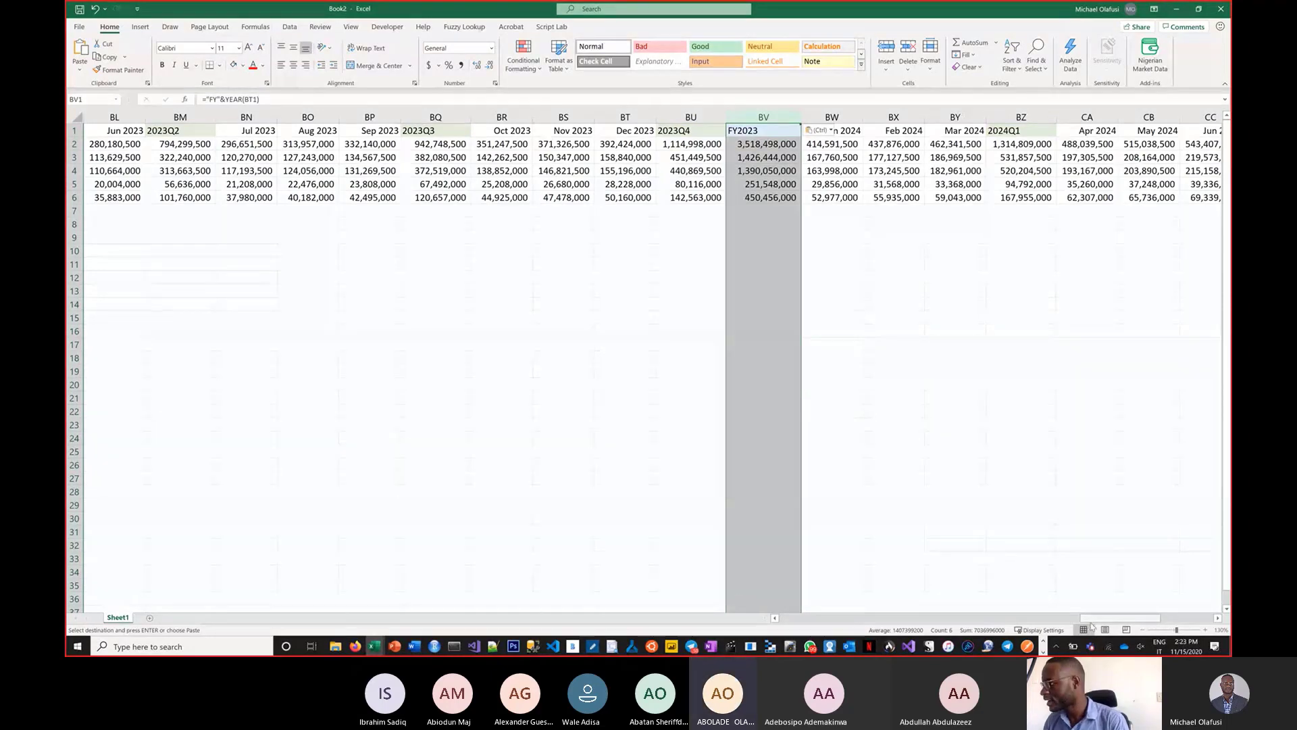
- Paste the copied fiscal-year column into the empty column BE after 2022Q4
left_click_drag(1088, 619, 994, 622)
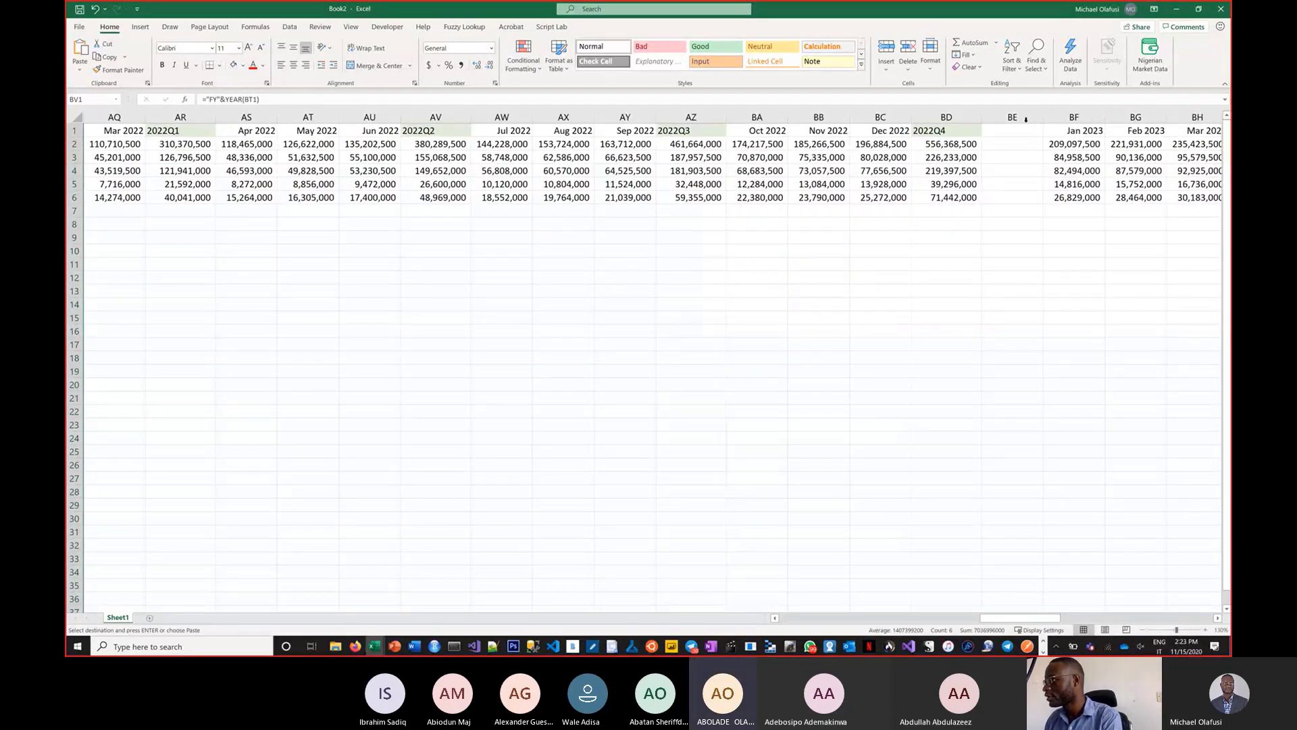
left_click(1025, 118)
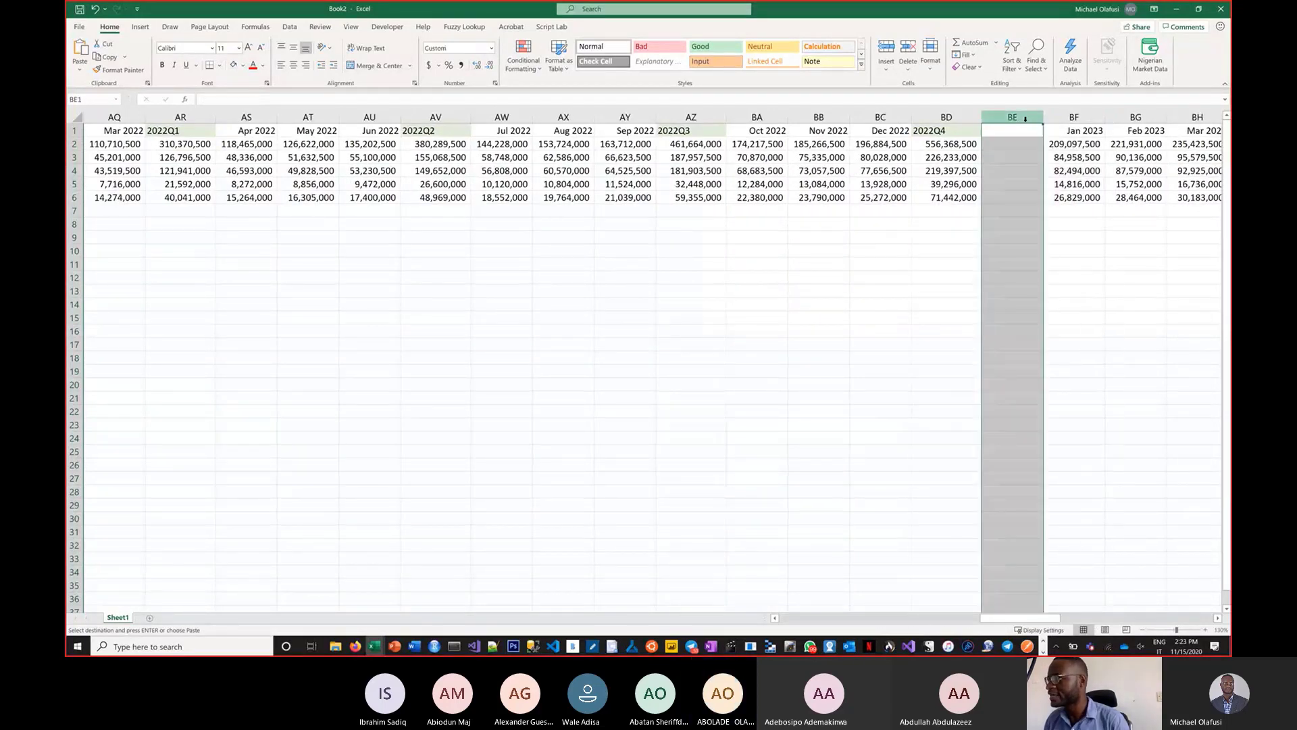
type("FY2024 6,802,790,000 2,748,055,500 2,694,055,500 492,872,000 867,807,000")
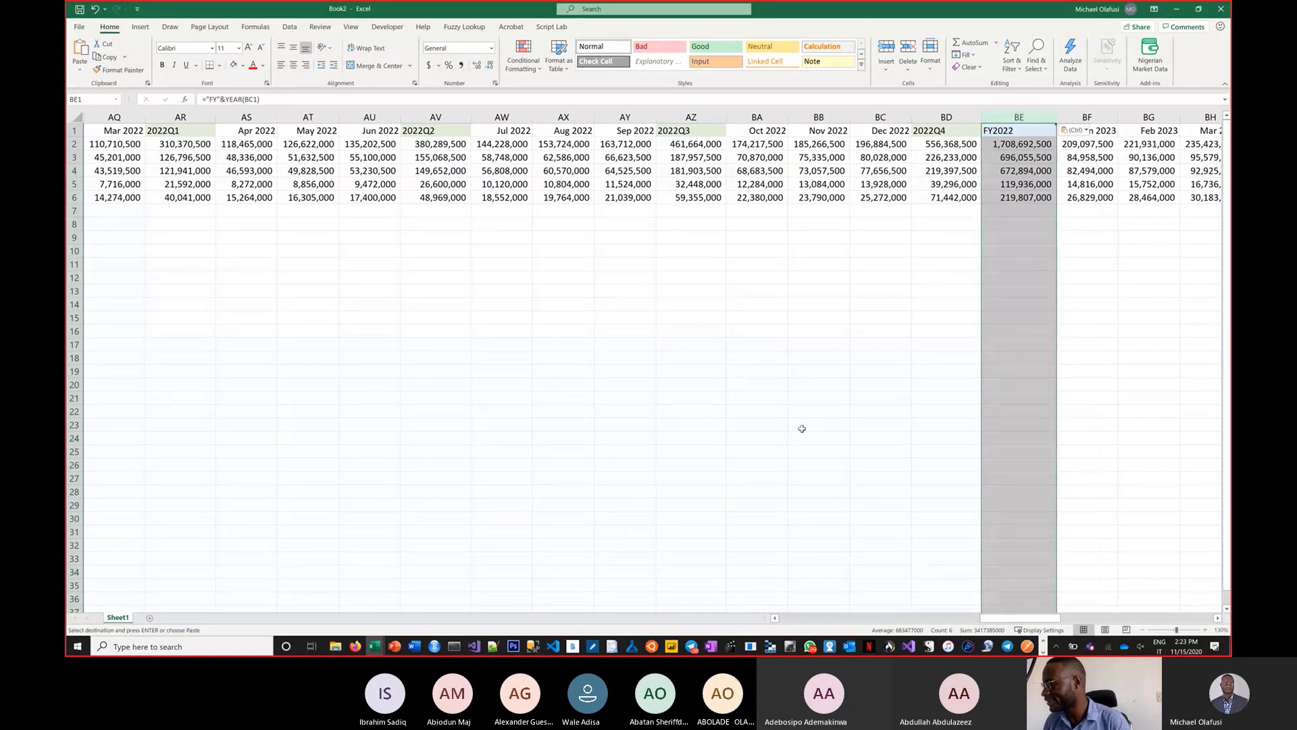
- Paste the copied fiscal-year column into the empty column AN after 2021Q4
left_click(776, 619)
left_click(776, 619)
left_click(775, 619)
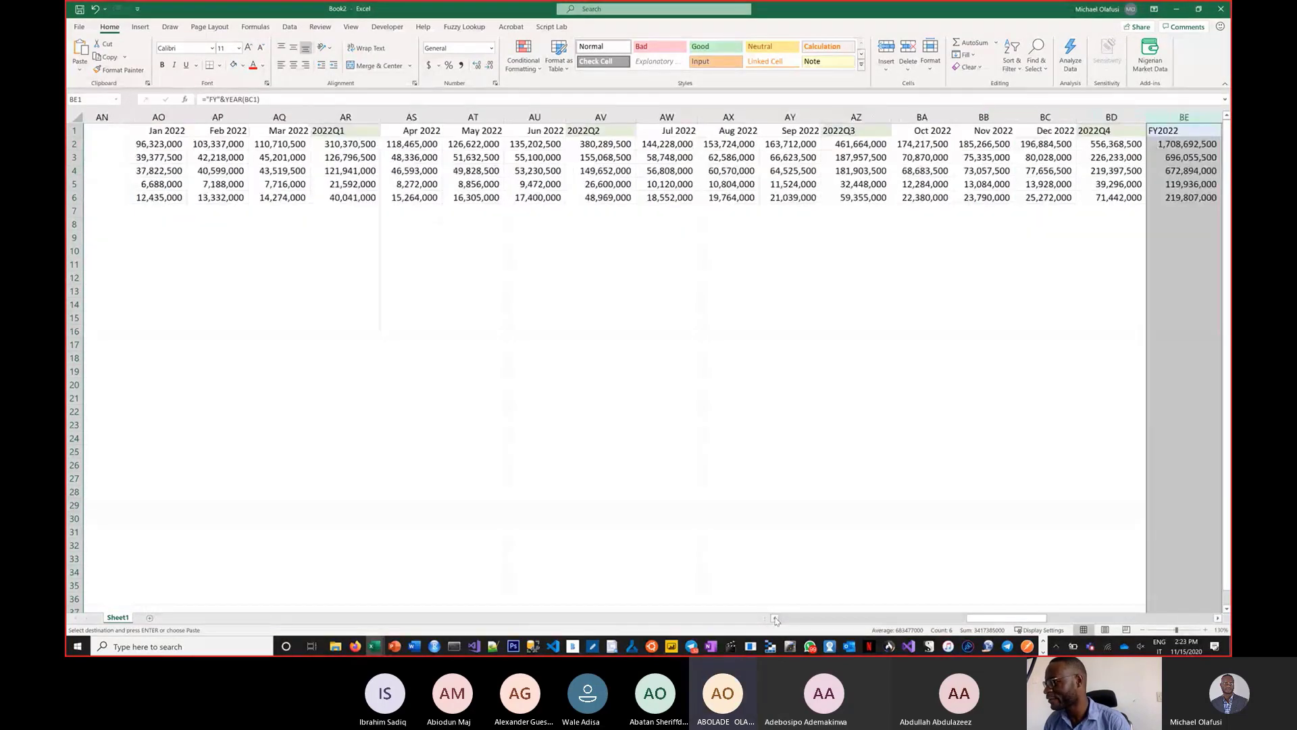
left_click(776, 619)
left_click(776, 618)
left_click(776, 619)
left_click(776, 619)
left_click(775, 618)
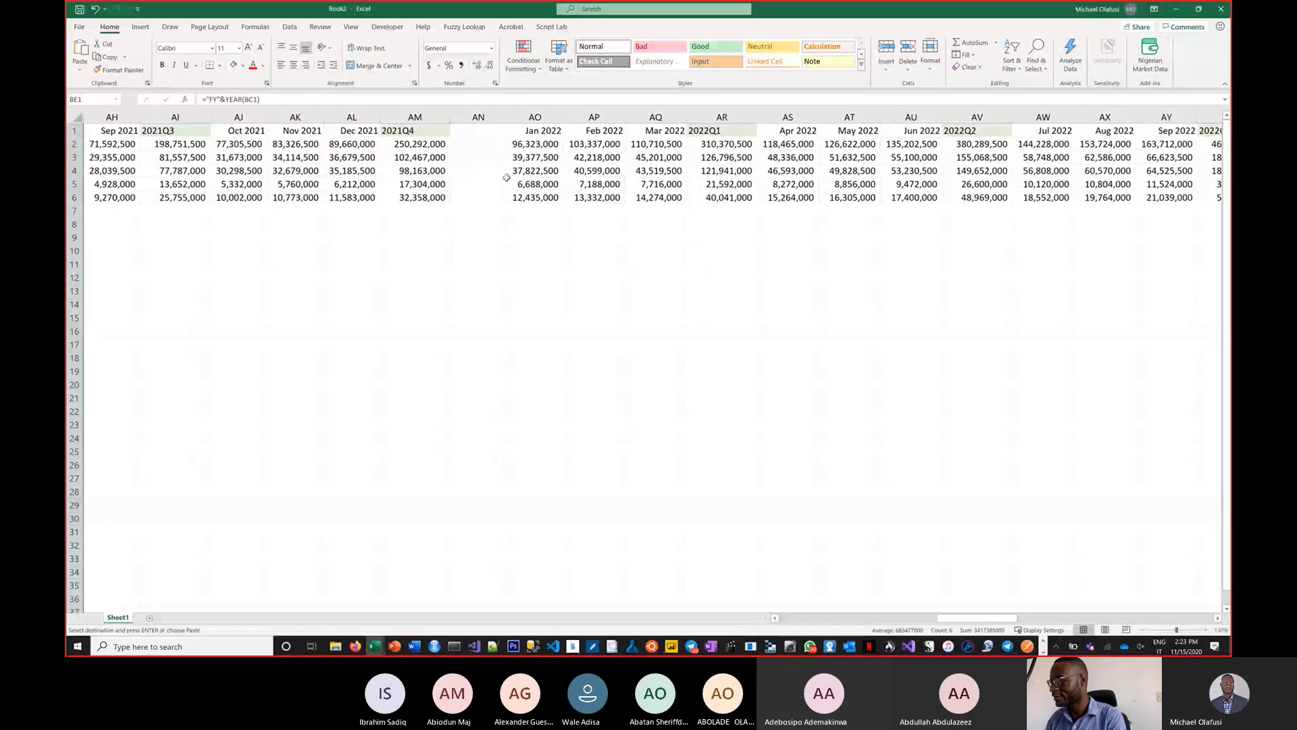
left_click(488, 119)
type("FY2021 720,219,000 295,668,500 281,749,500 49,432,000 93,369,000")
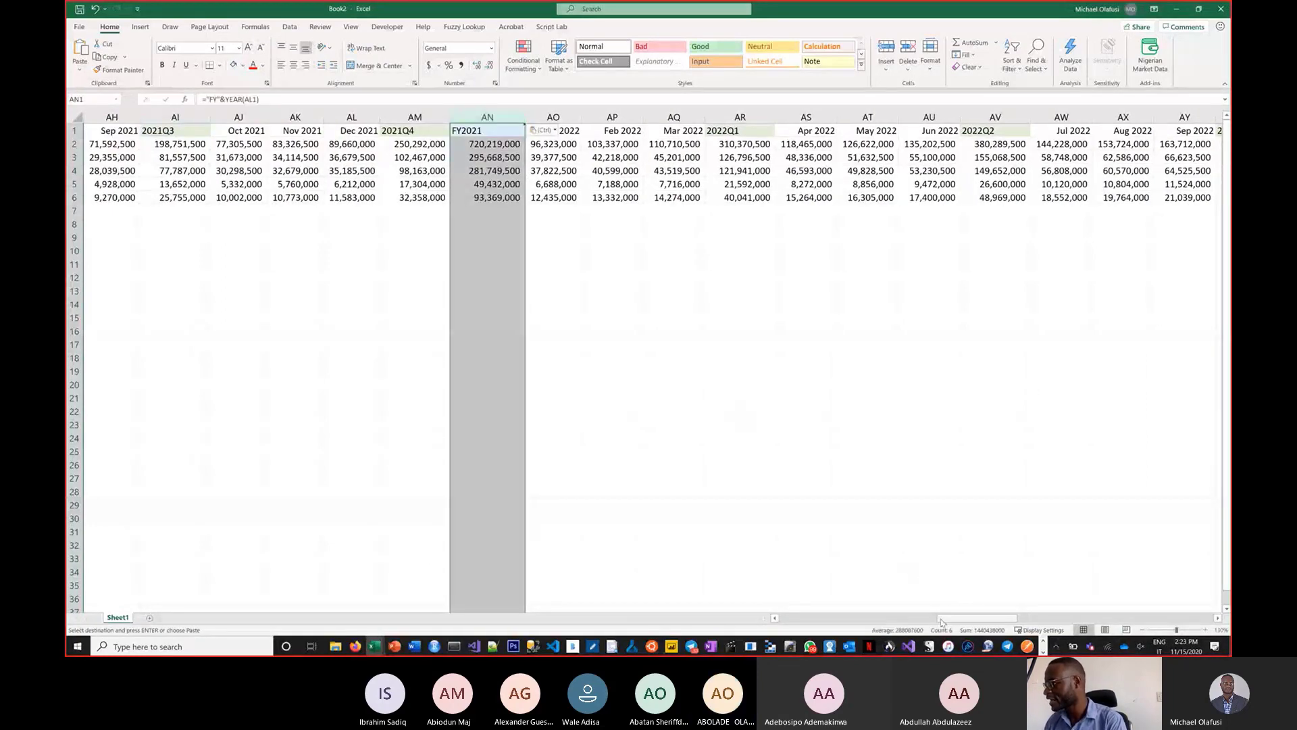
- Paste the copied fiscal-year column into the empty column W after 2020Q4
left_click_drag(940, 619, 833, 631)
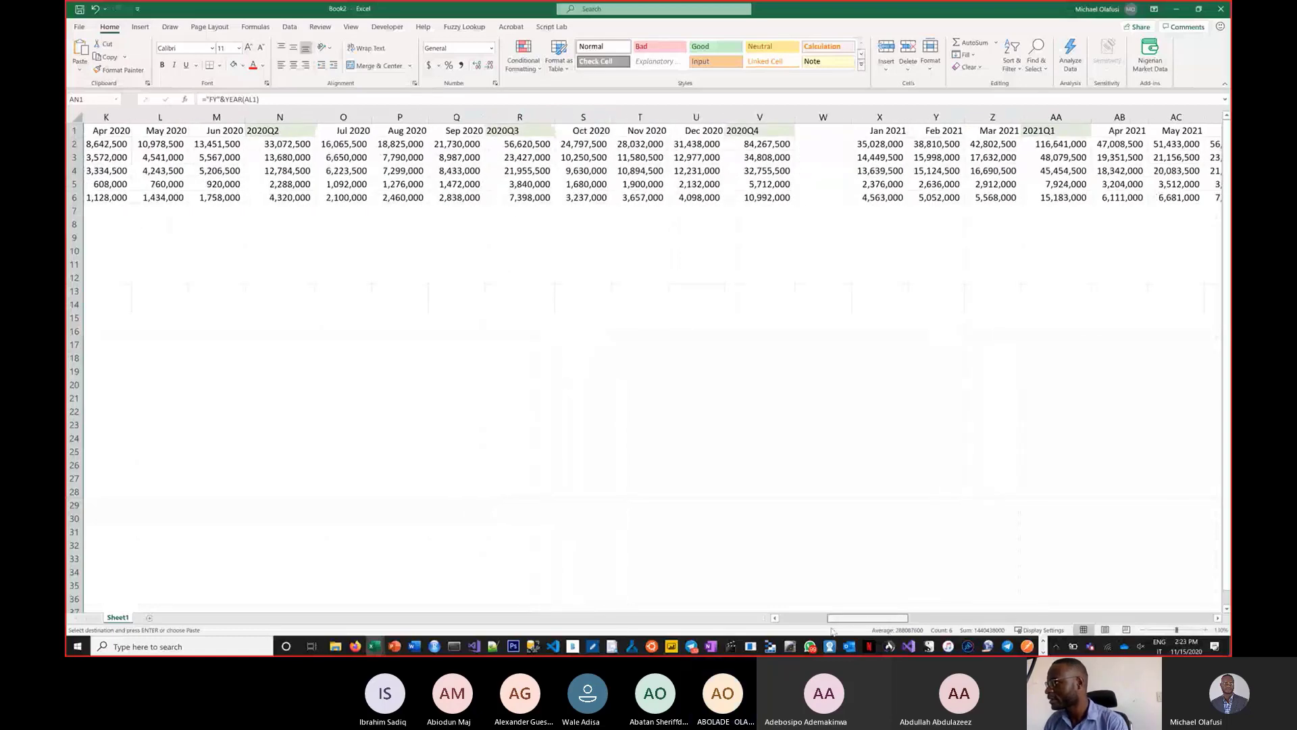
left_click(840, 119)
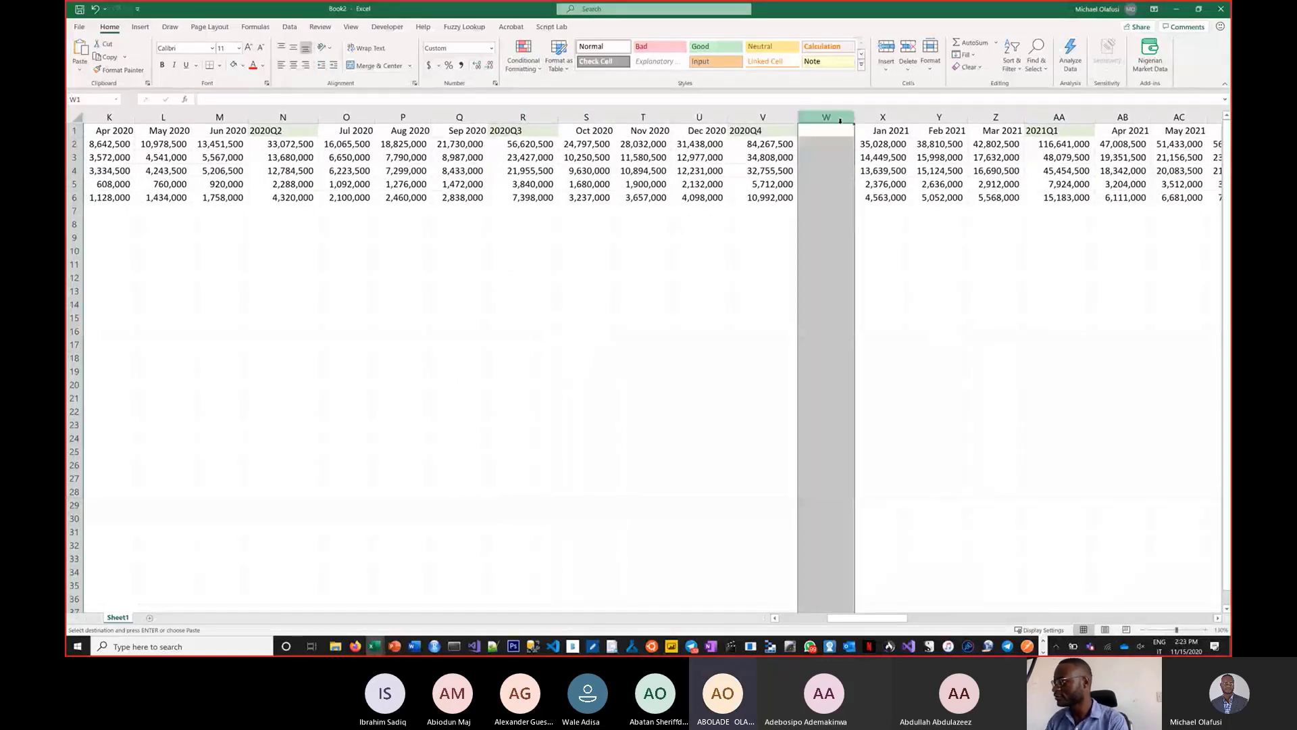
type("FY2024 6,802,790,000 2,748,055,500 2,694,055,500 492,872,000 867,807,000")
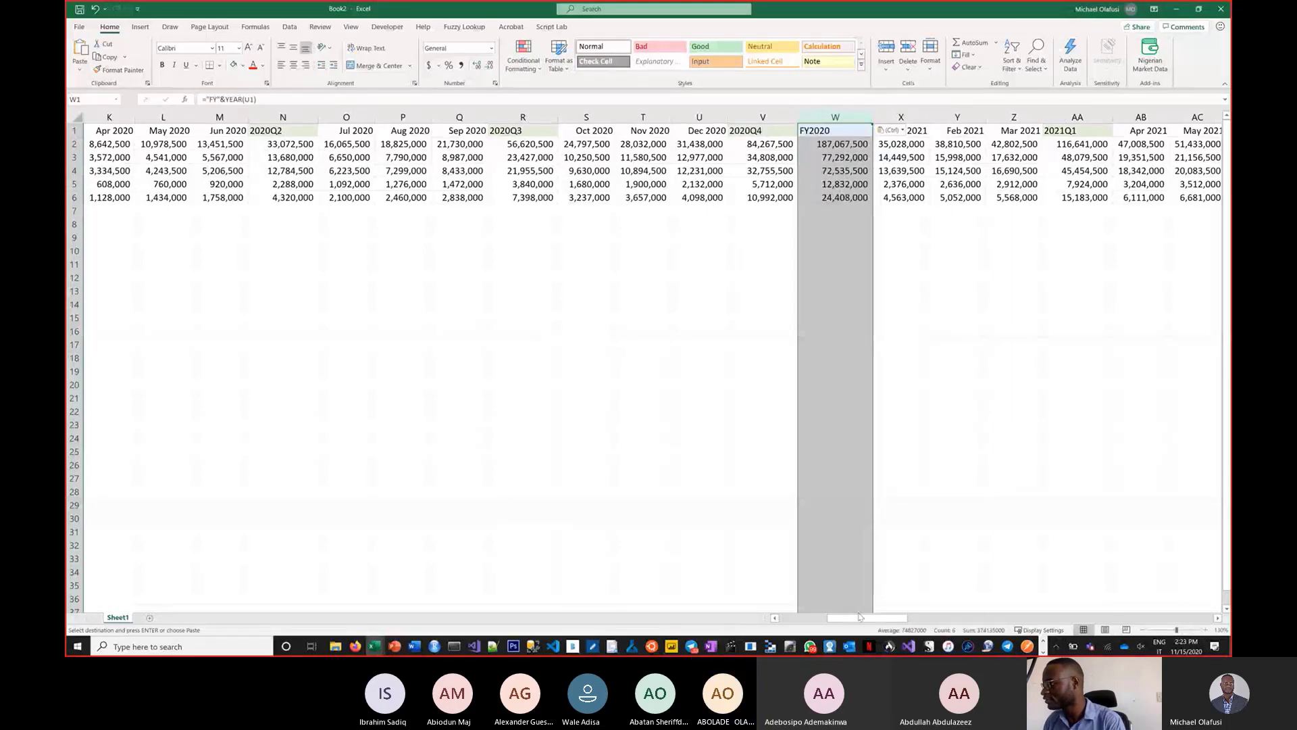
- Review the January to March 2020 month block G1:I6 and the 2020Q1 total block J1:J6
left_click(775, 618)
left_click(774, 618)
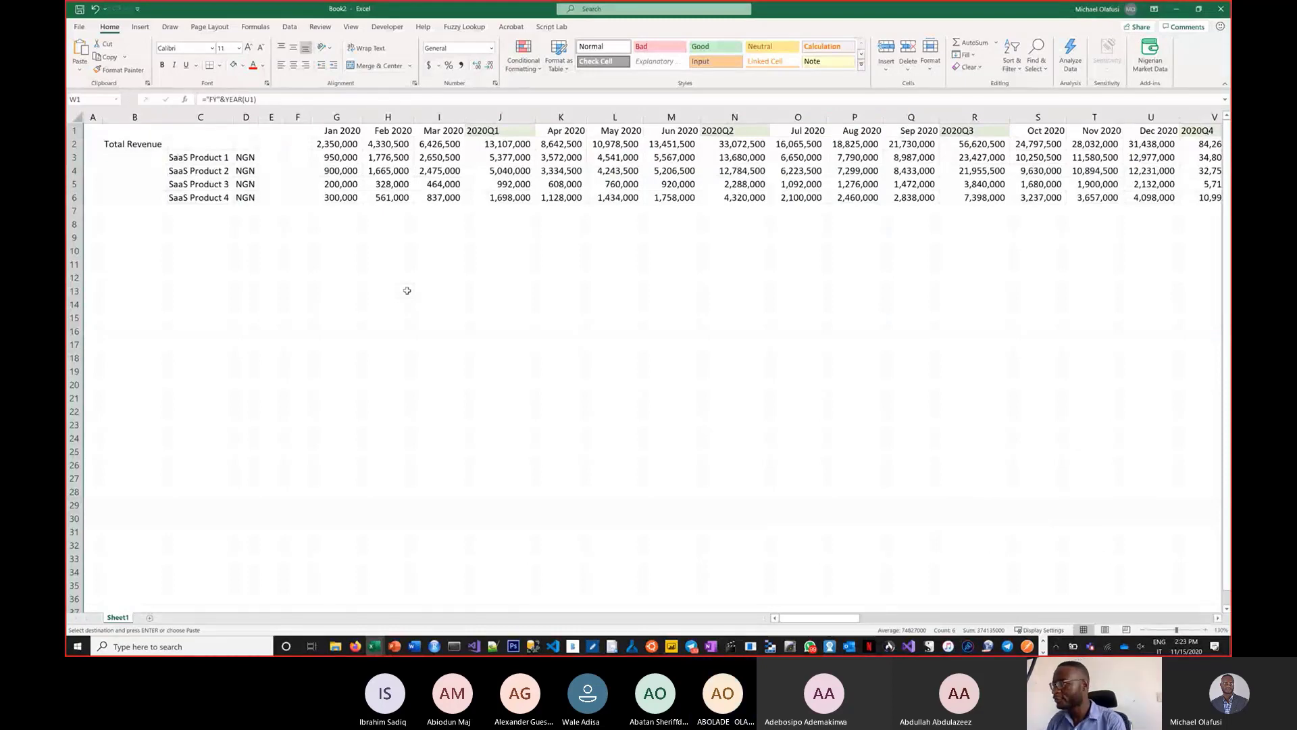
left_click(504, 301)
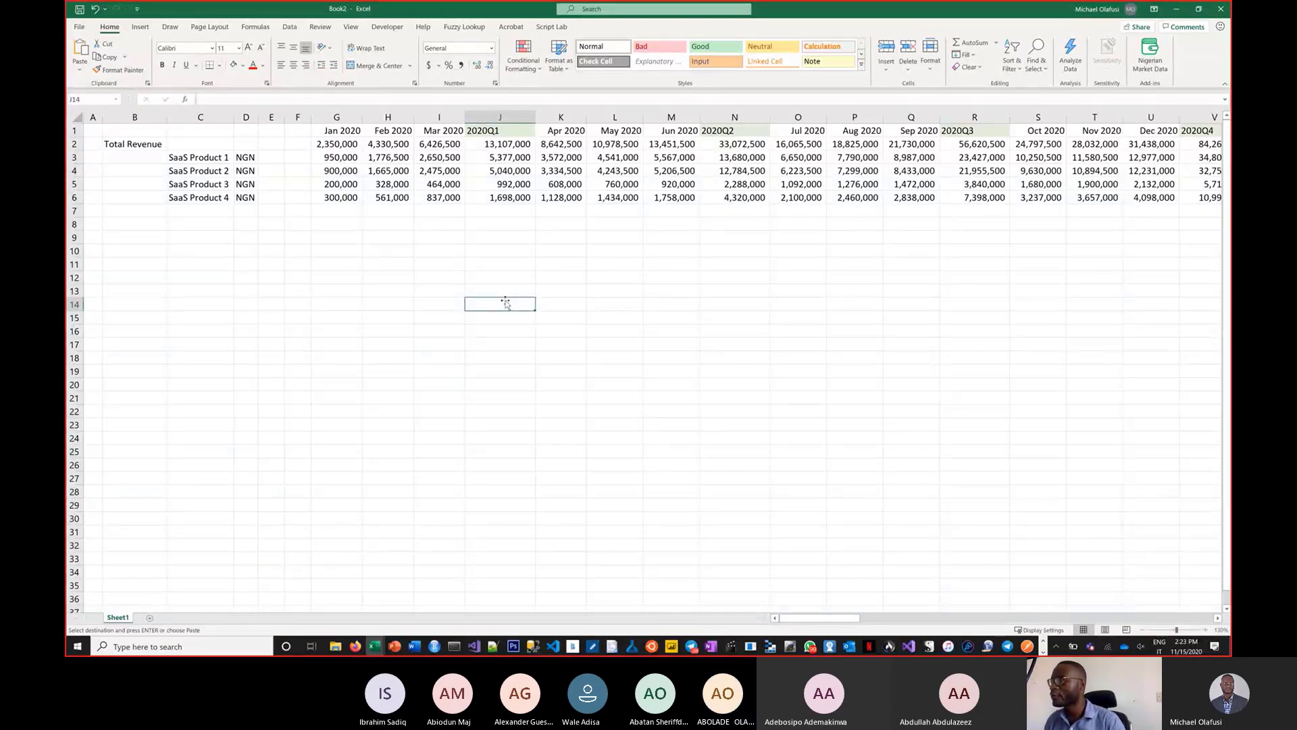
scroll(505, 301, "up", 3)
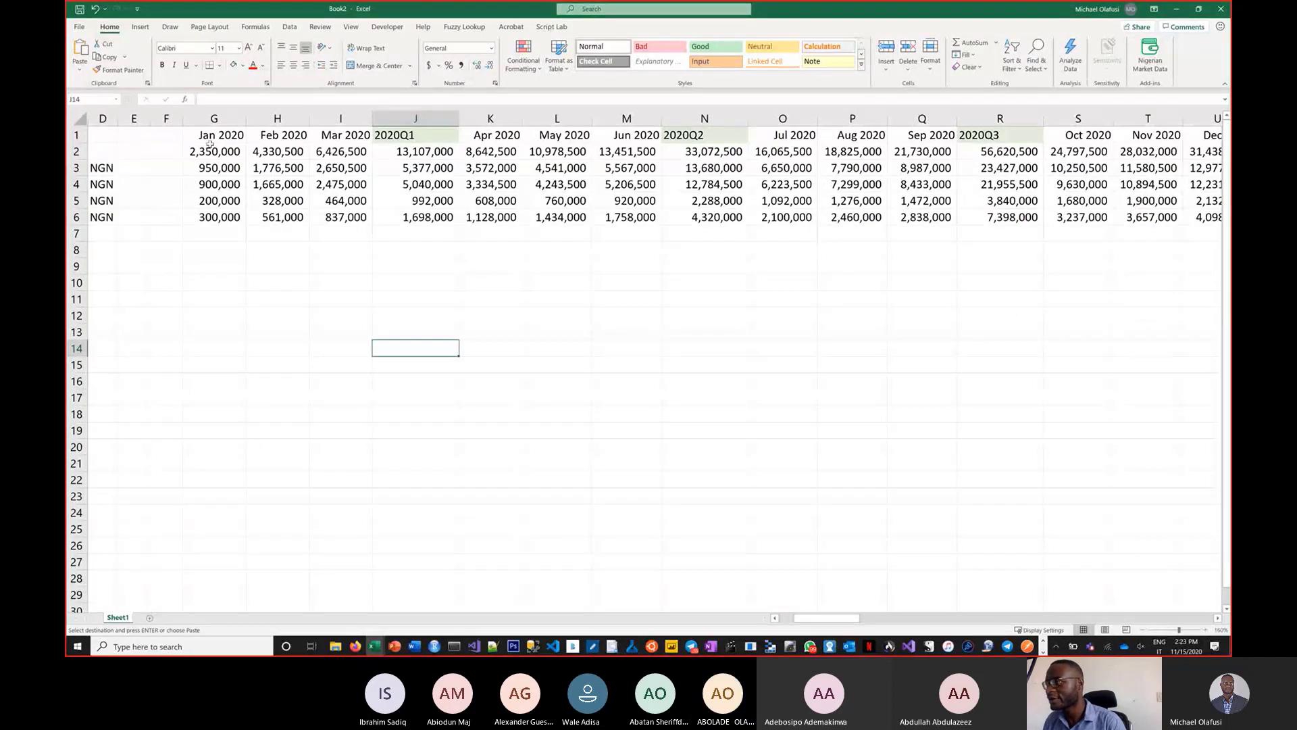
left_click_drag(215, 135, 318, 213)
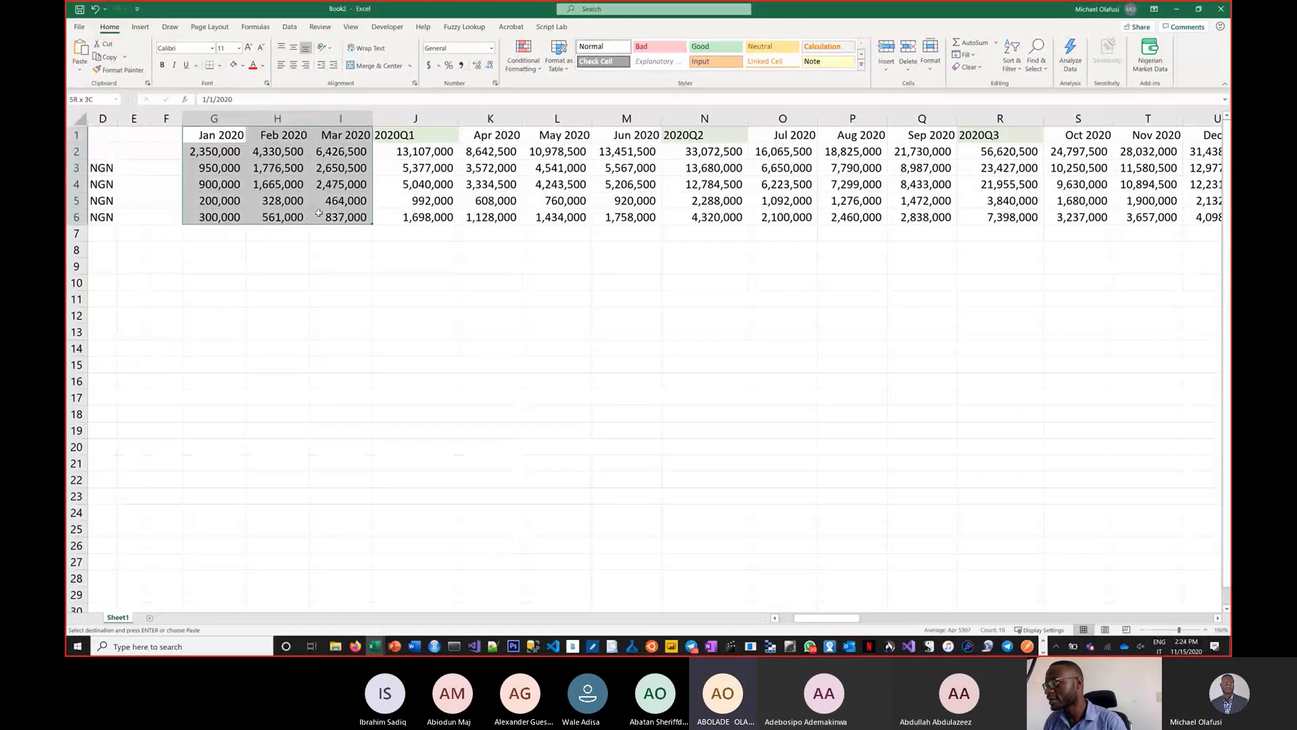
left_click_drag(405, 135, 427, 214)
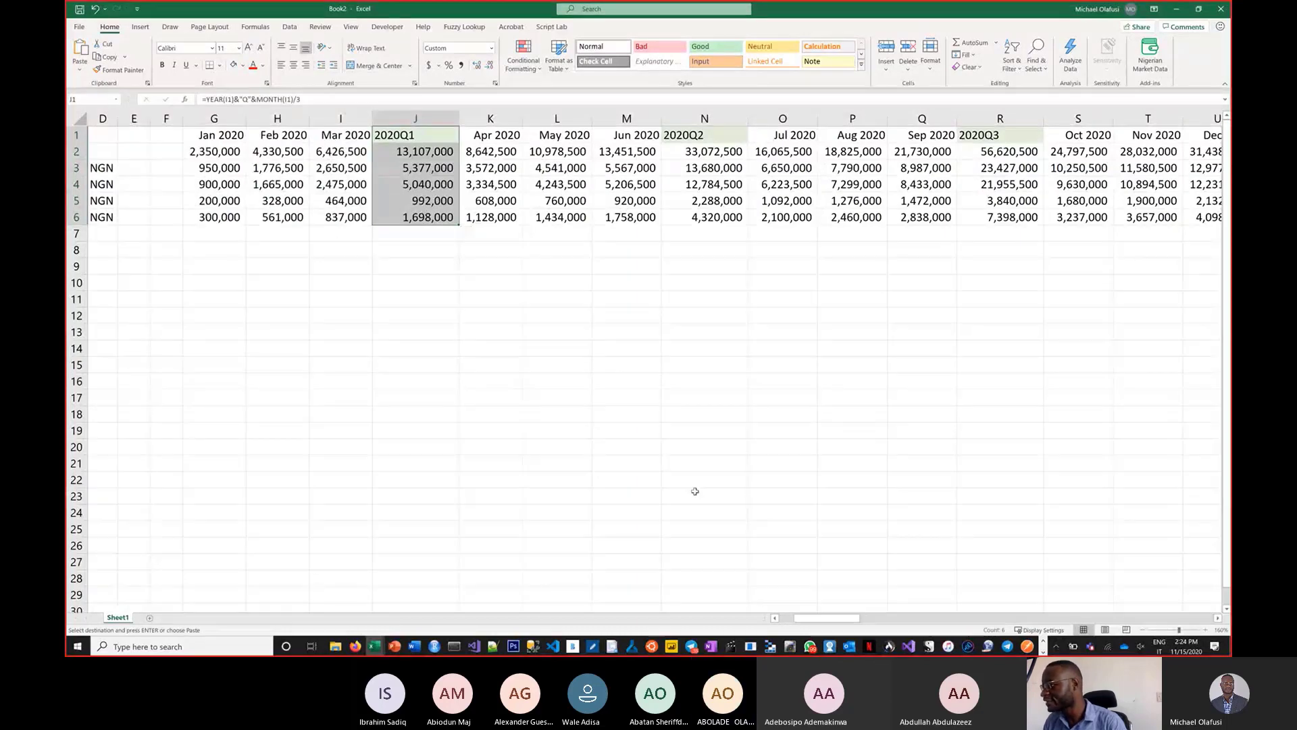
left_click_drag(817, 611, 803, 611)
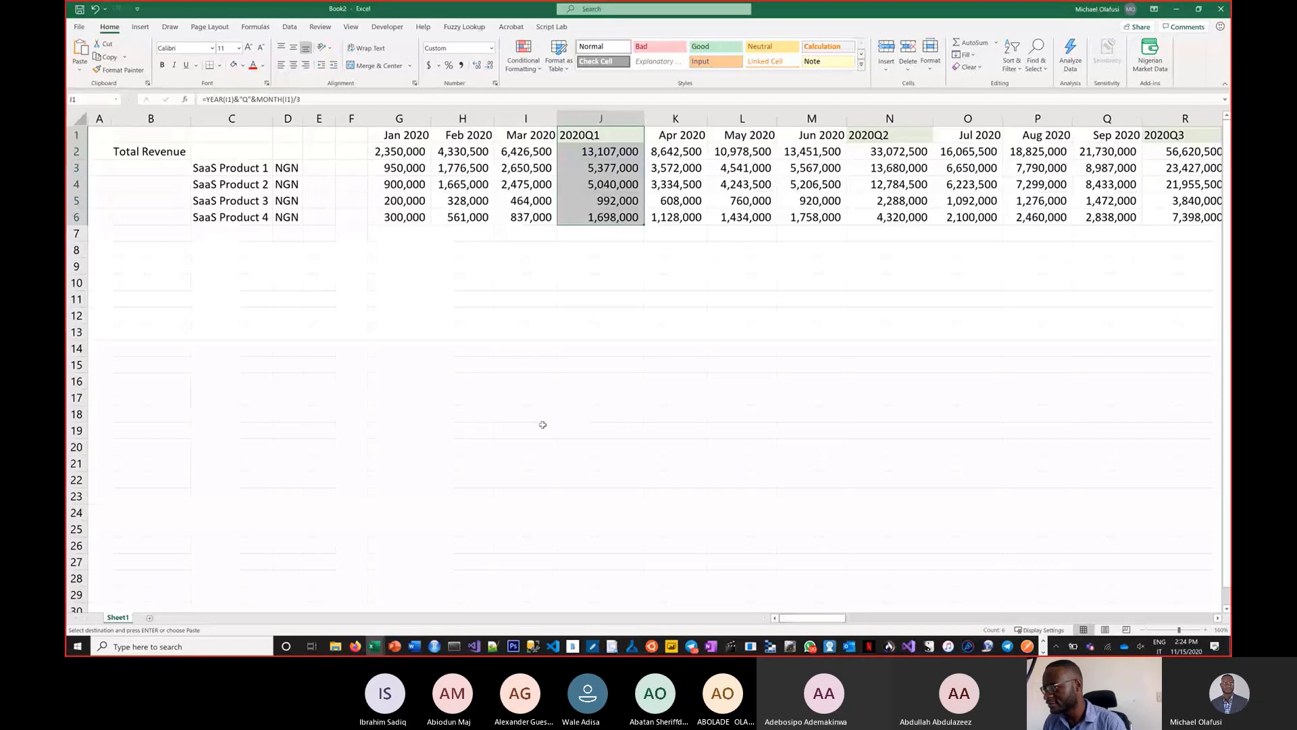
- Switch to the Office Hour 13 - Fin Model MQY views workbook and show its fiscal-year outline level, followed by its quarterly level
left_click(374, 646)
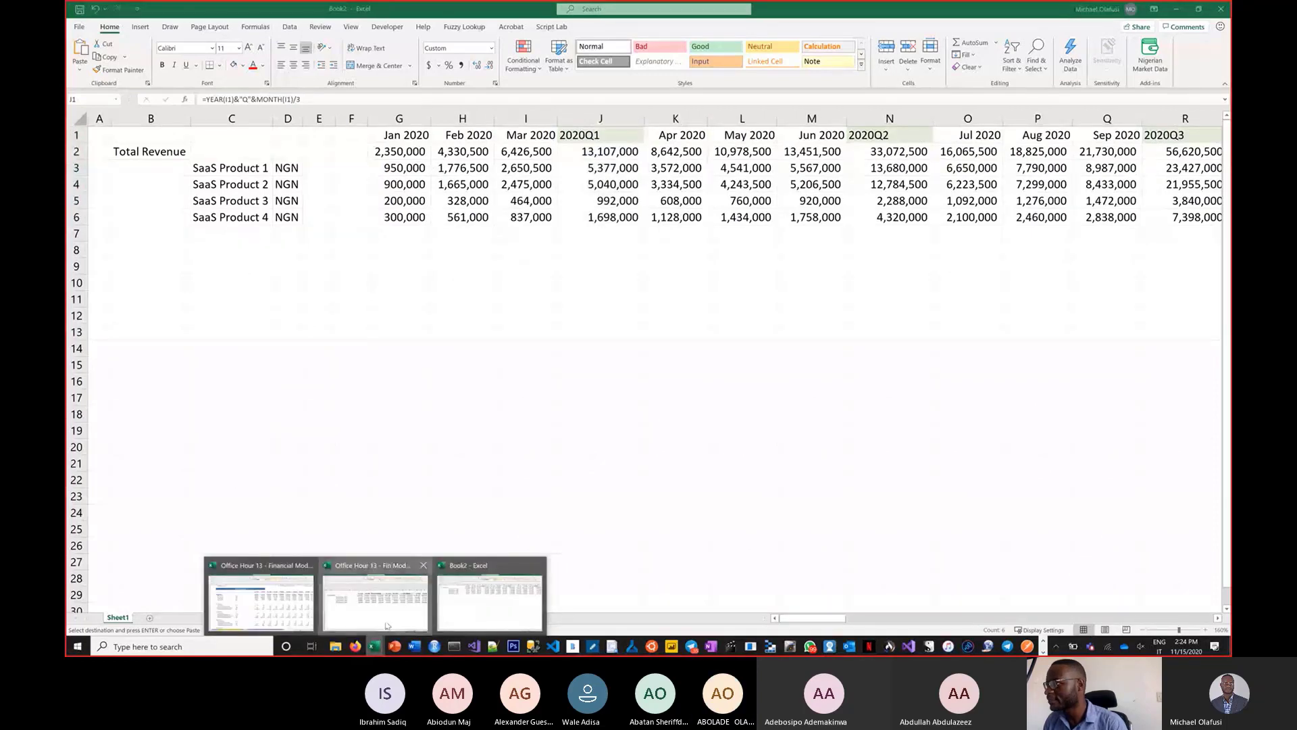
left_click(384, 595)
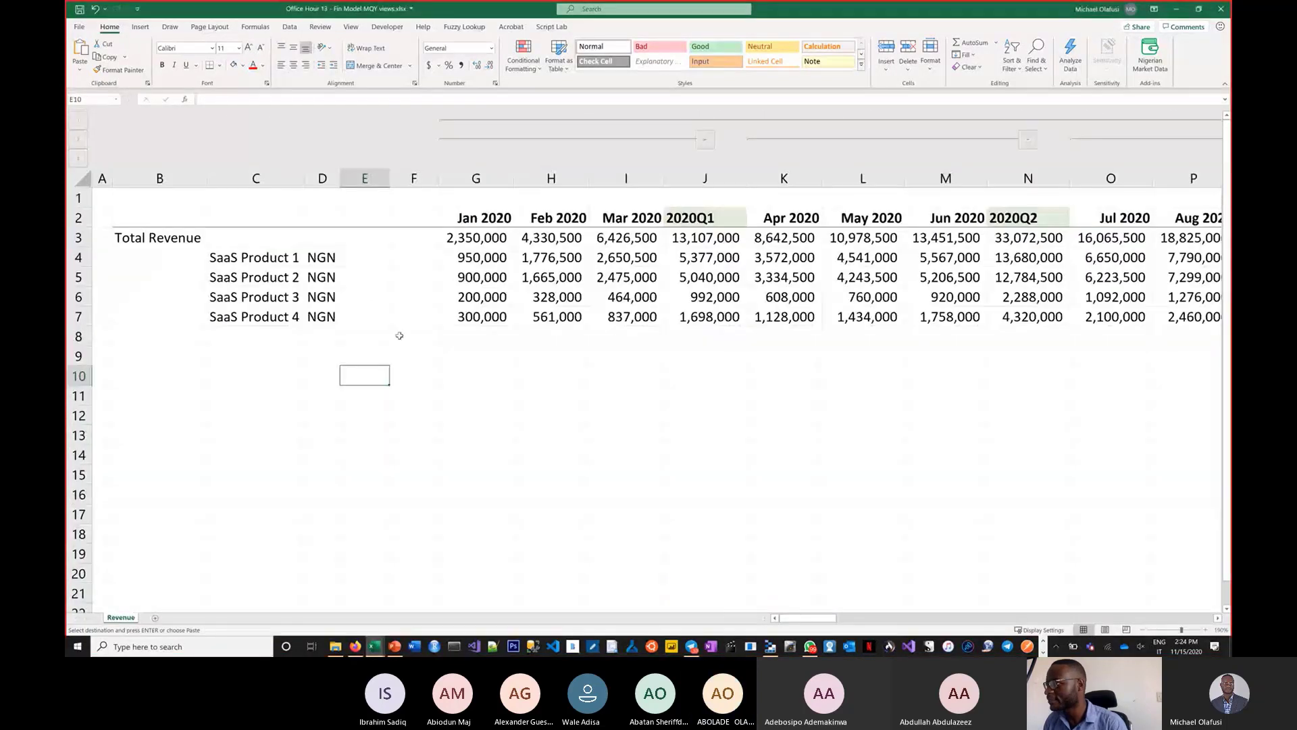
key("Left")
key("Left")
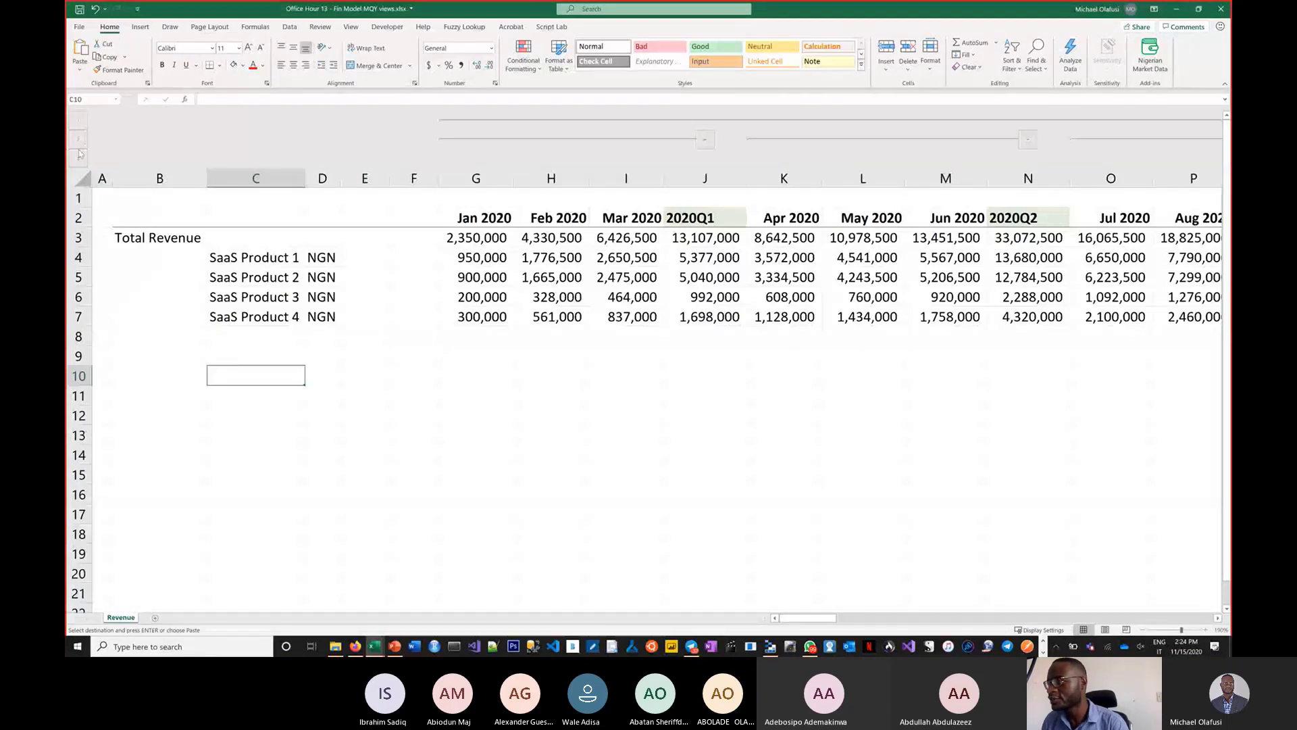
left_click(77, 121)
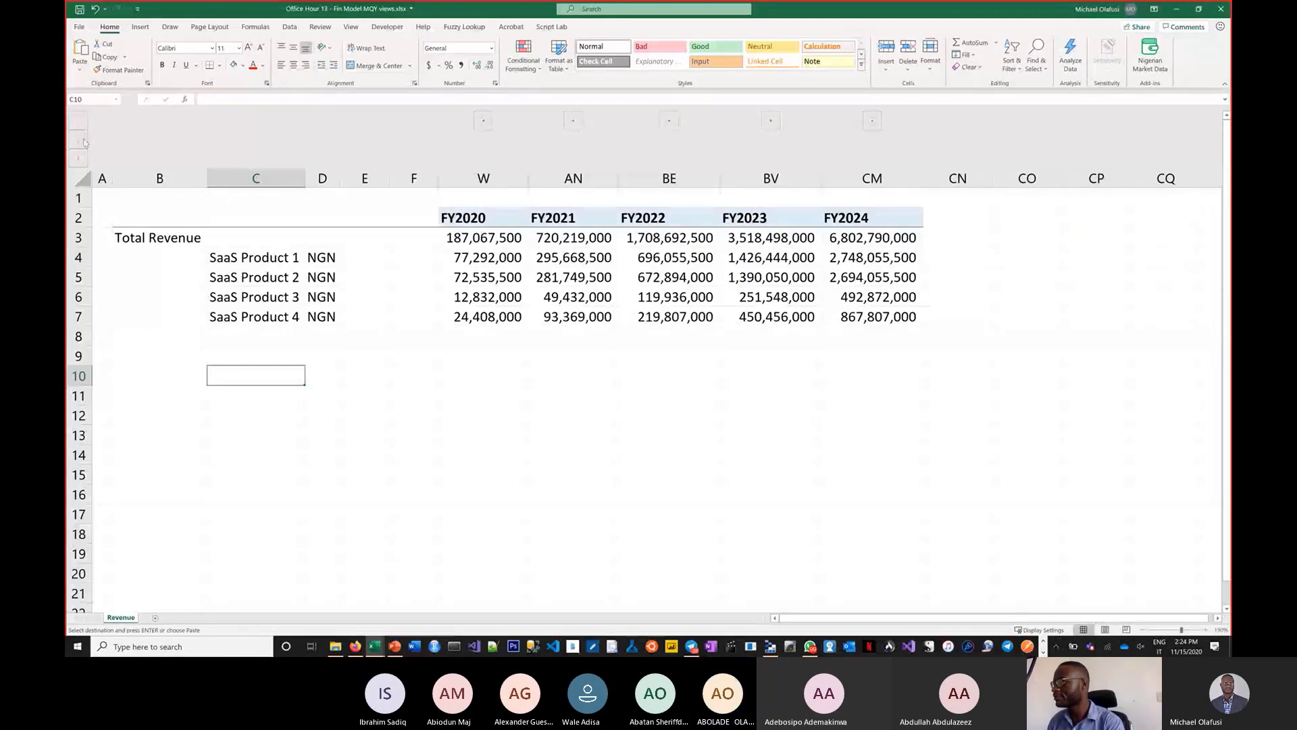
left_click(84, 141)
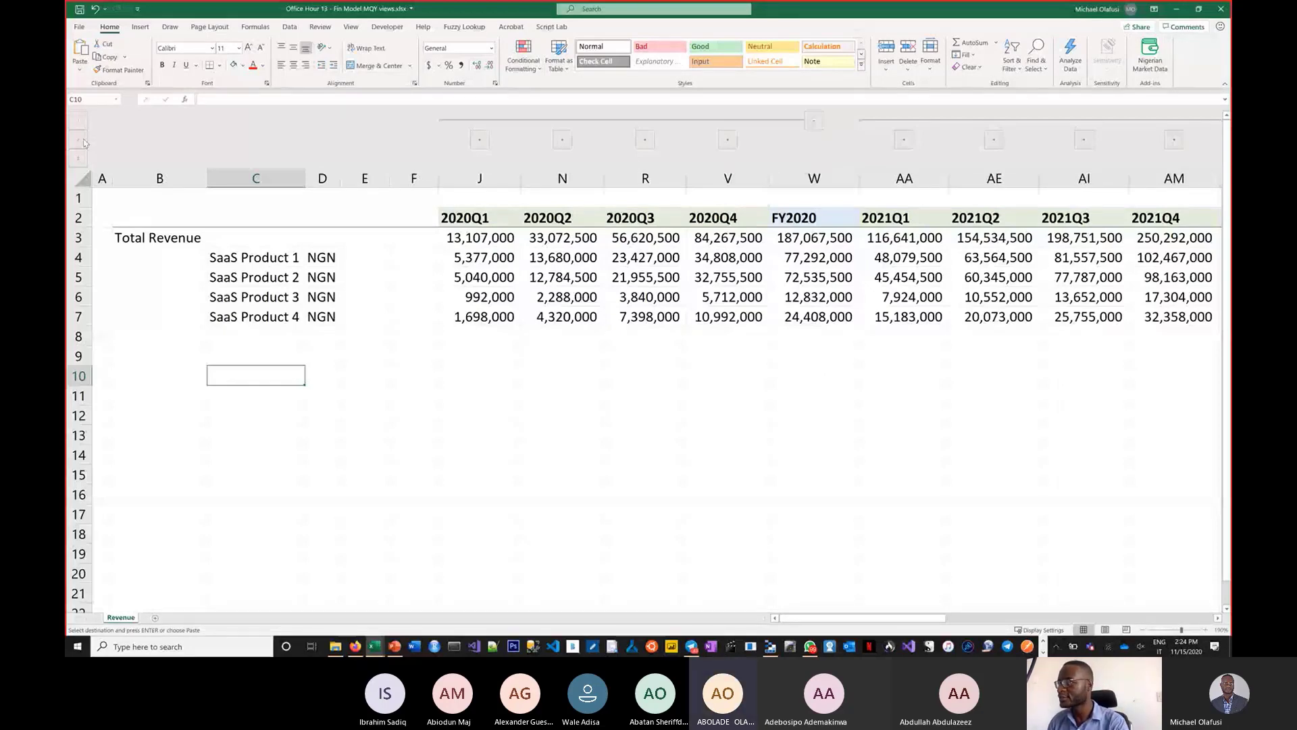
- Show the monthly outline level in the Office Hour 13 - Fin Model MQY views workbook and return to the Book2 workbook
left_click(79, 156)
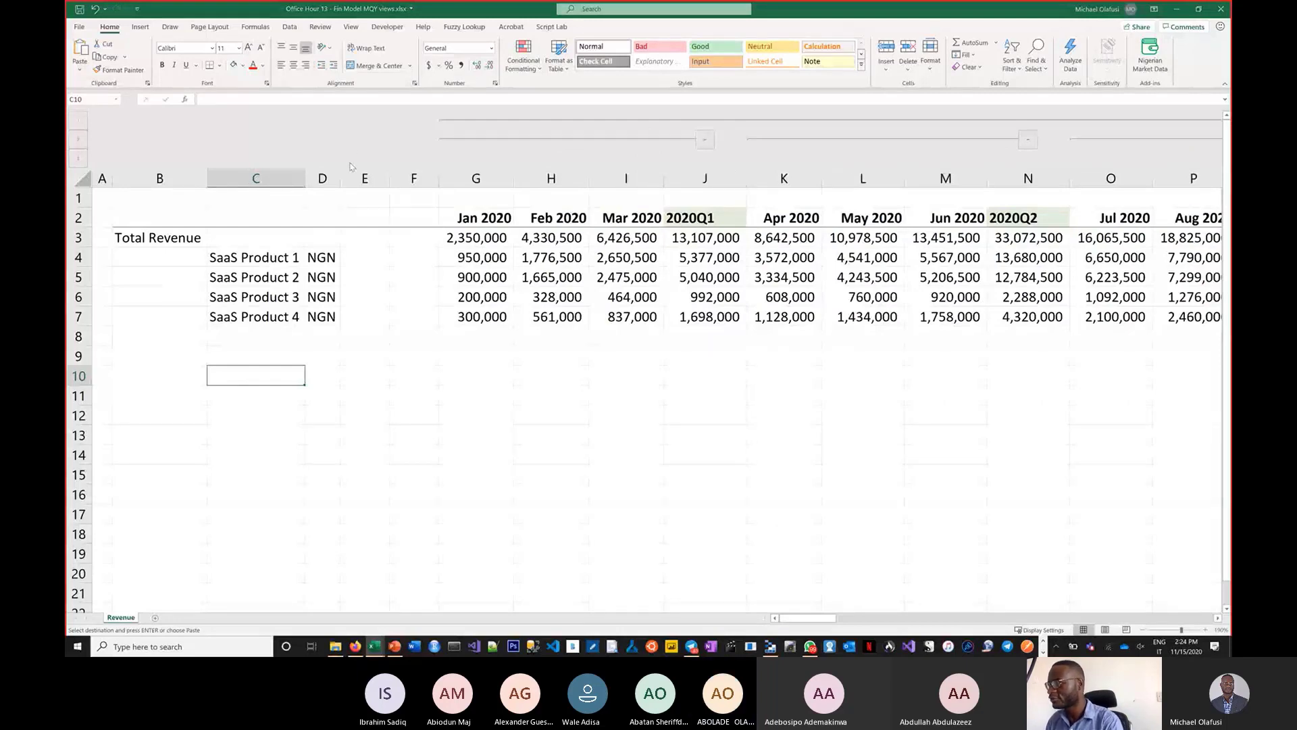
key("alt+Tab")
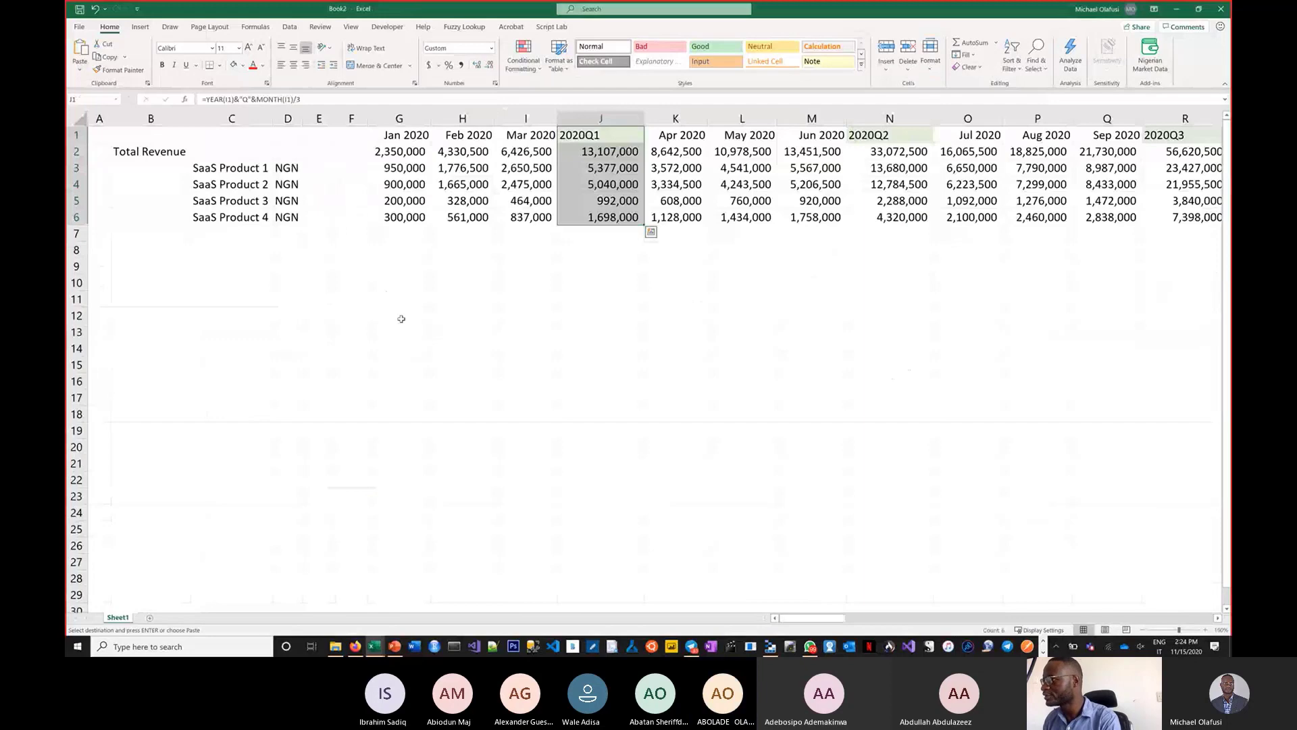
- Switch to the Mentimeter poll about Excel's group tool, show and hide its image, and return to Book2 in Excel
key("alt+Tab")
key("alt+Tab")
key("alt+Tab")
key("alt+Tab")
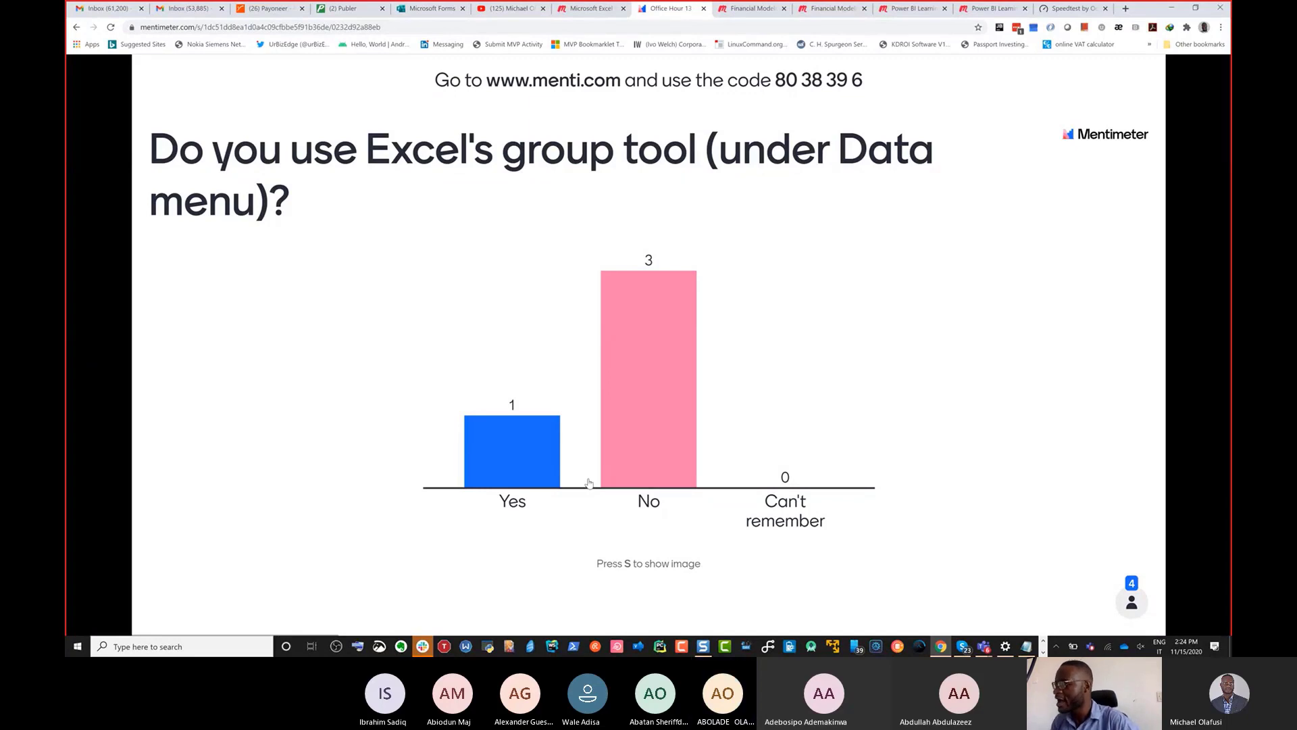
key("s")
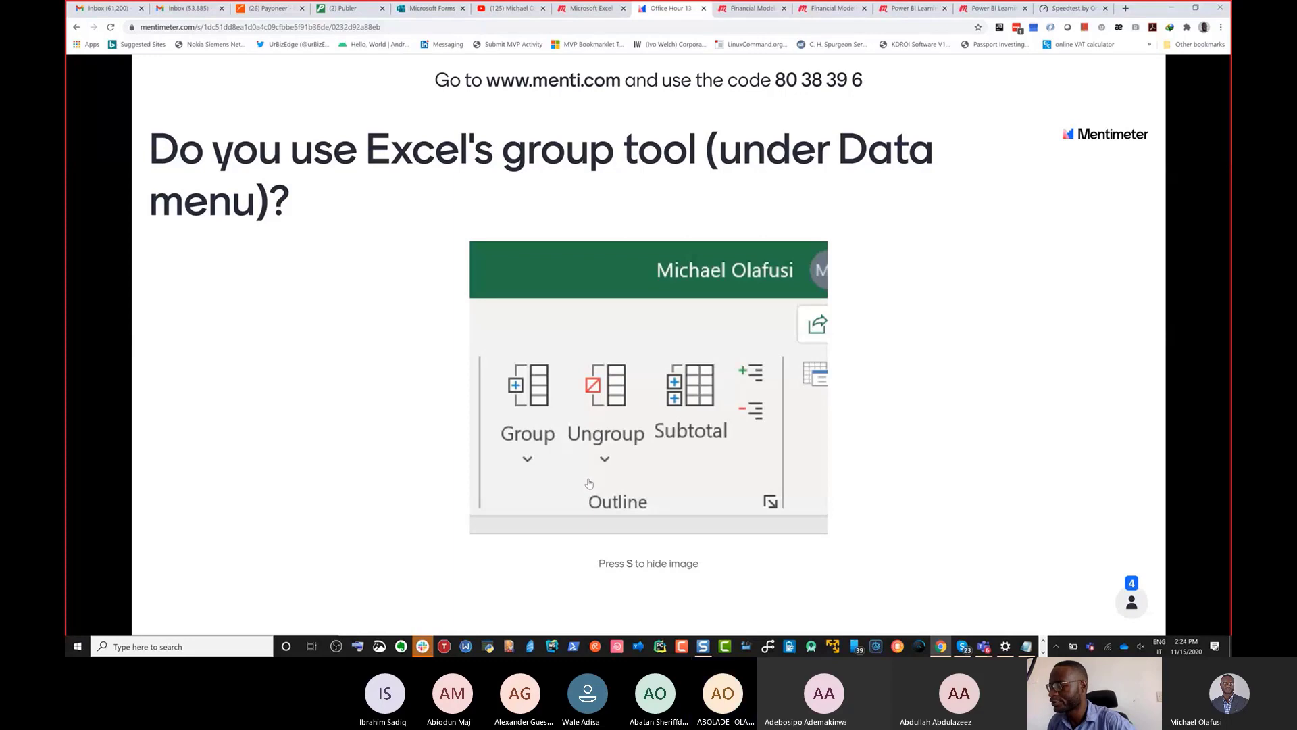
key("s")
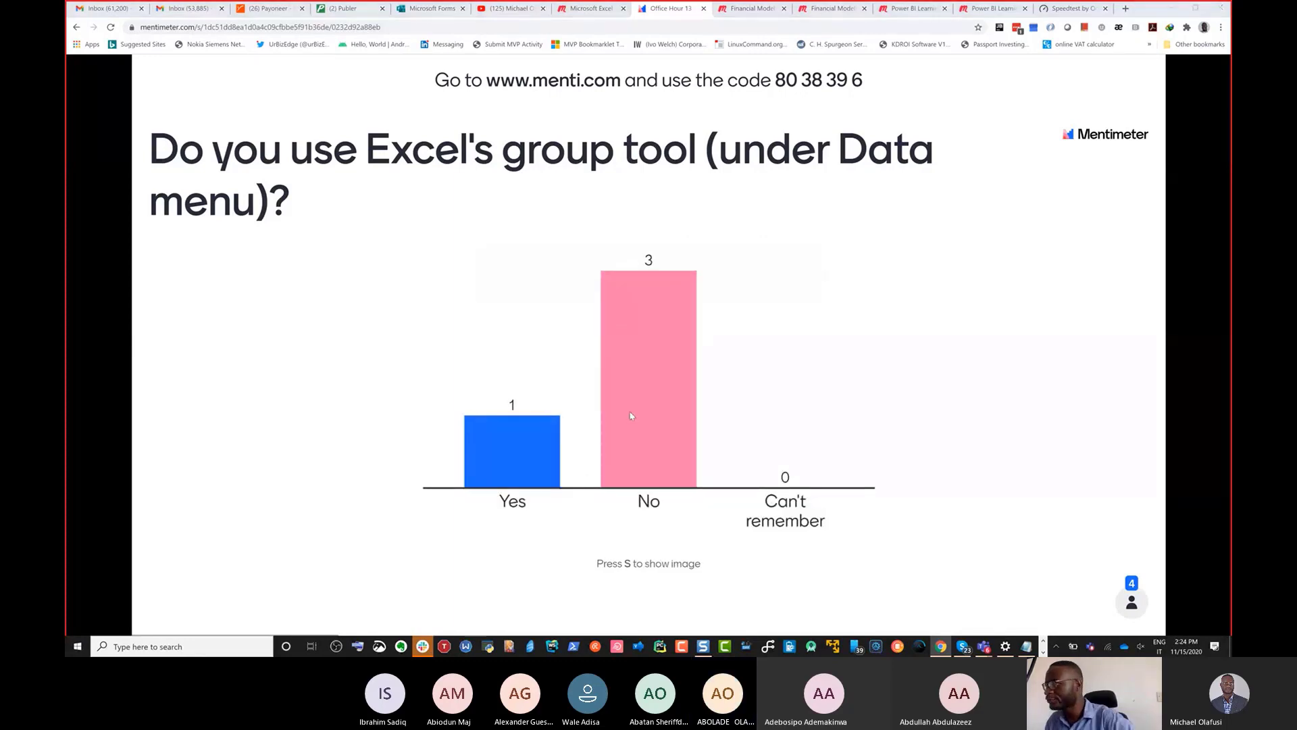
key("alt+Tab")
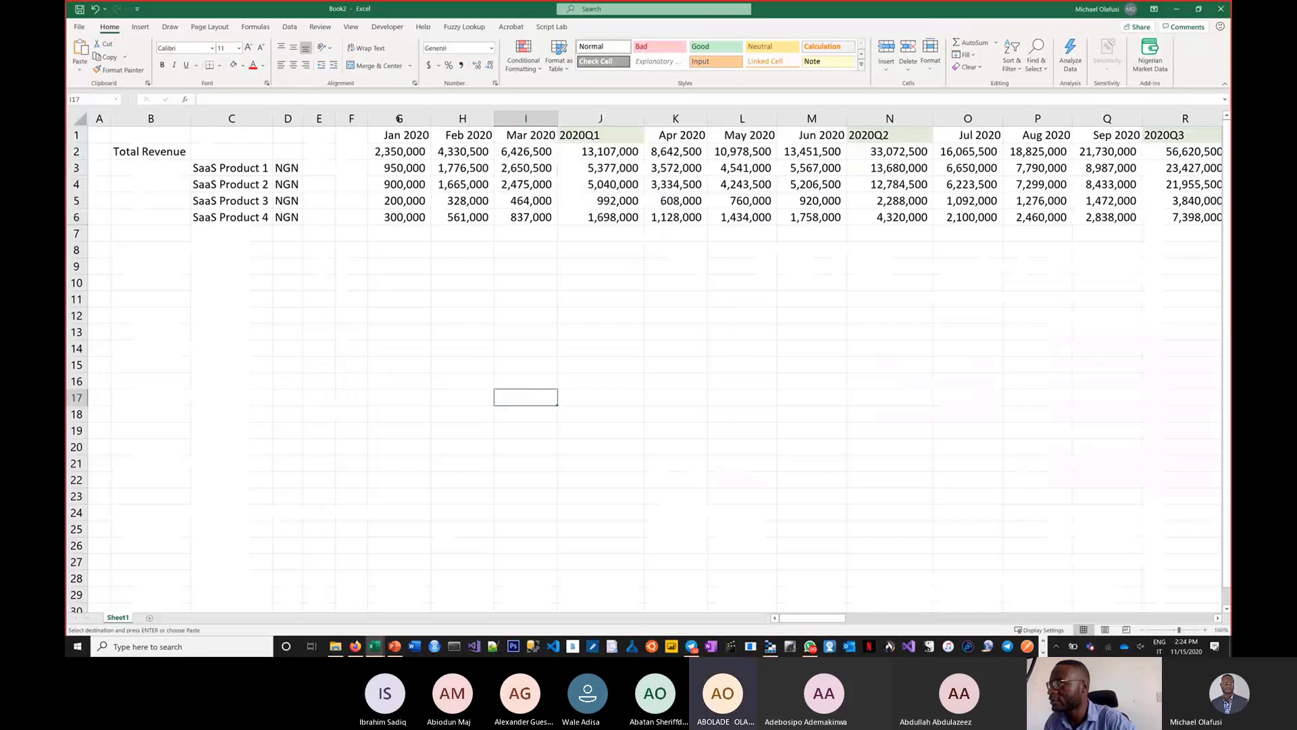
- Group the January to March 2020 month columns G:I
left_click_drag(399, 119, 506, 124)
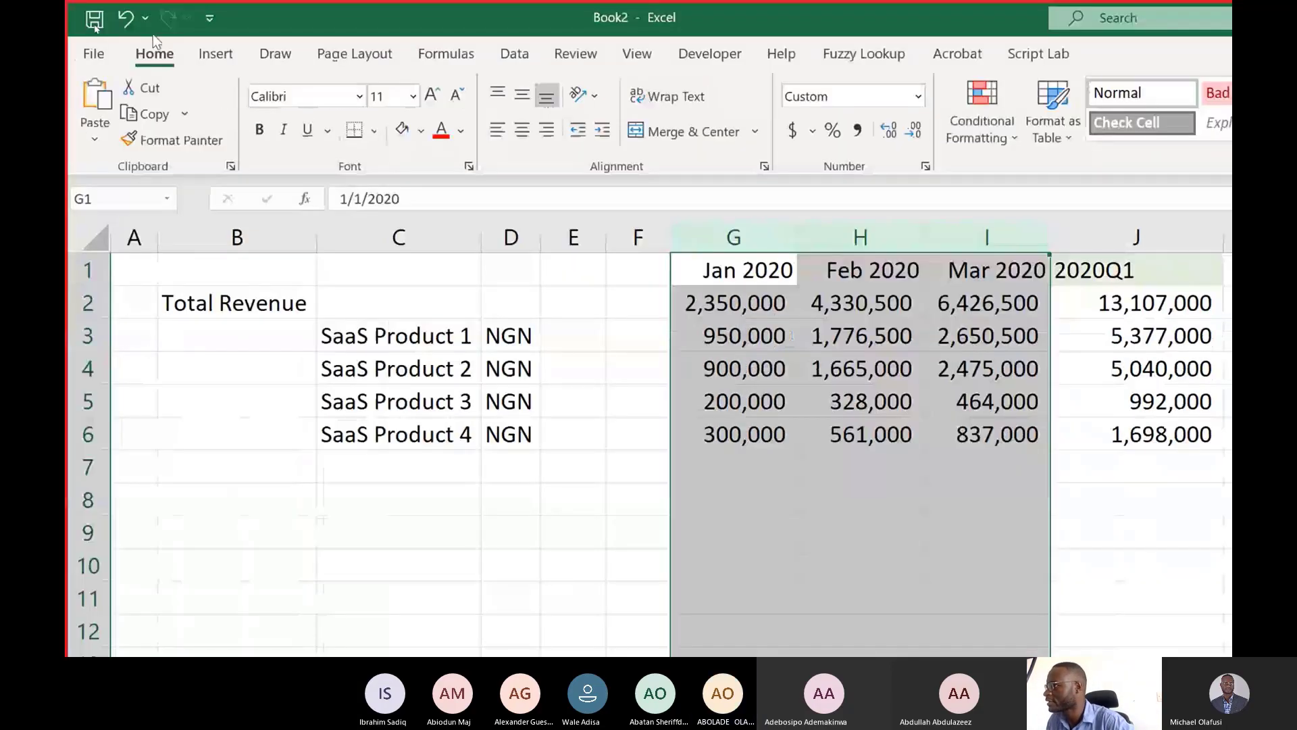
left_click(517, 54)
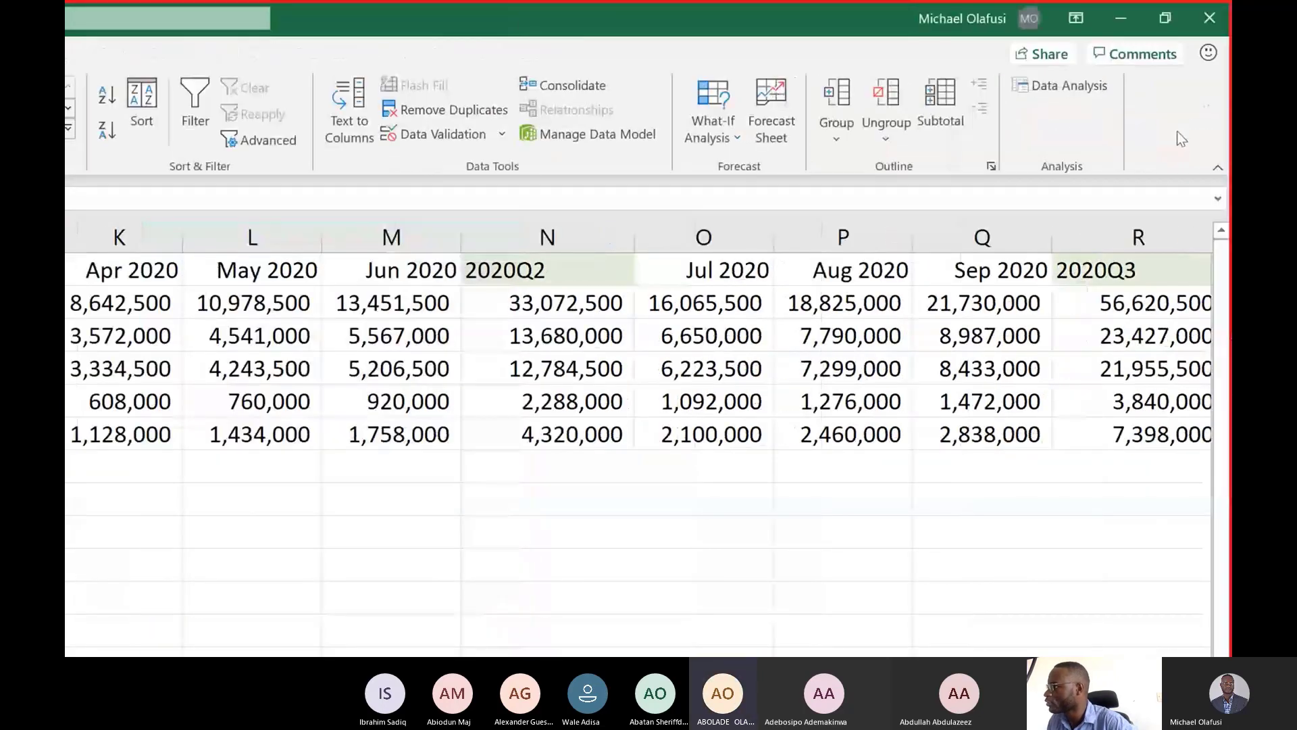
left_click(838, 95)
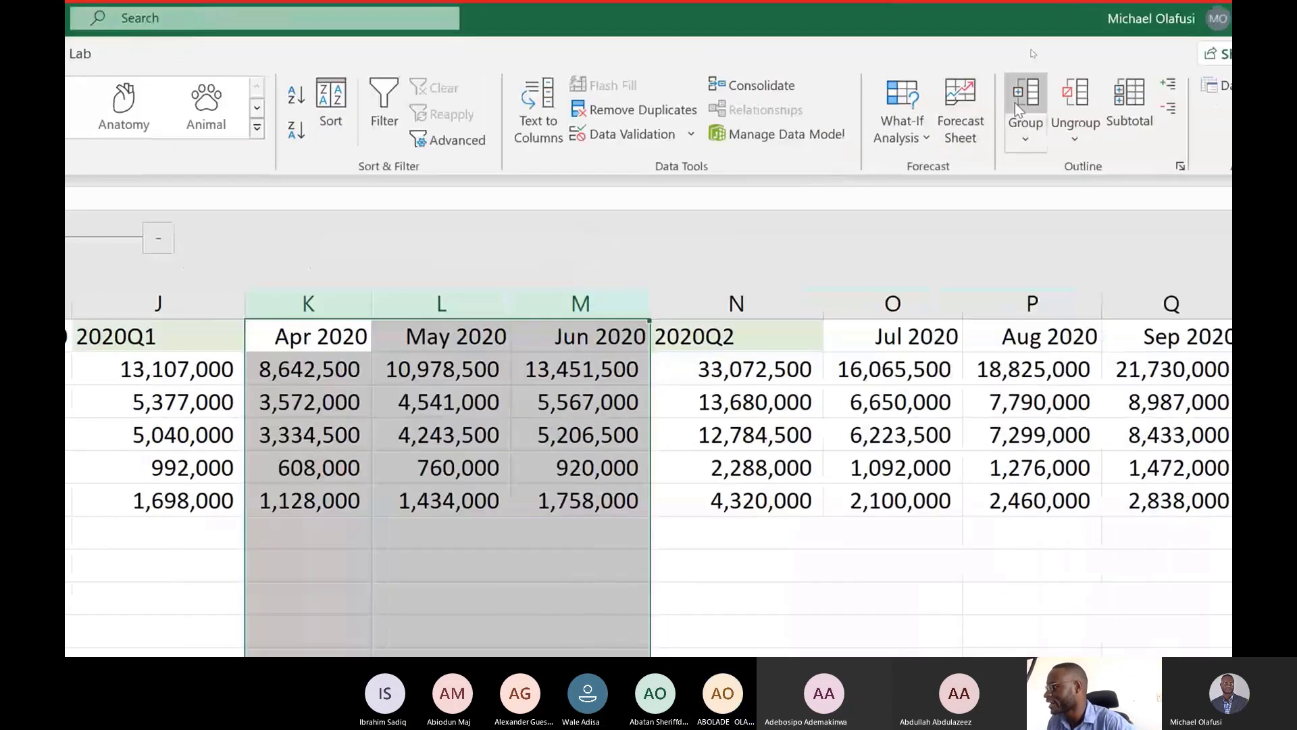
- Group the April to June 2020 columns K:M and the July to September 2020 columns O:Q as separate groups
left_click(1023, 103)
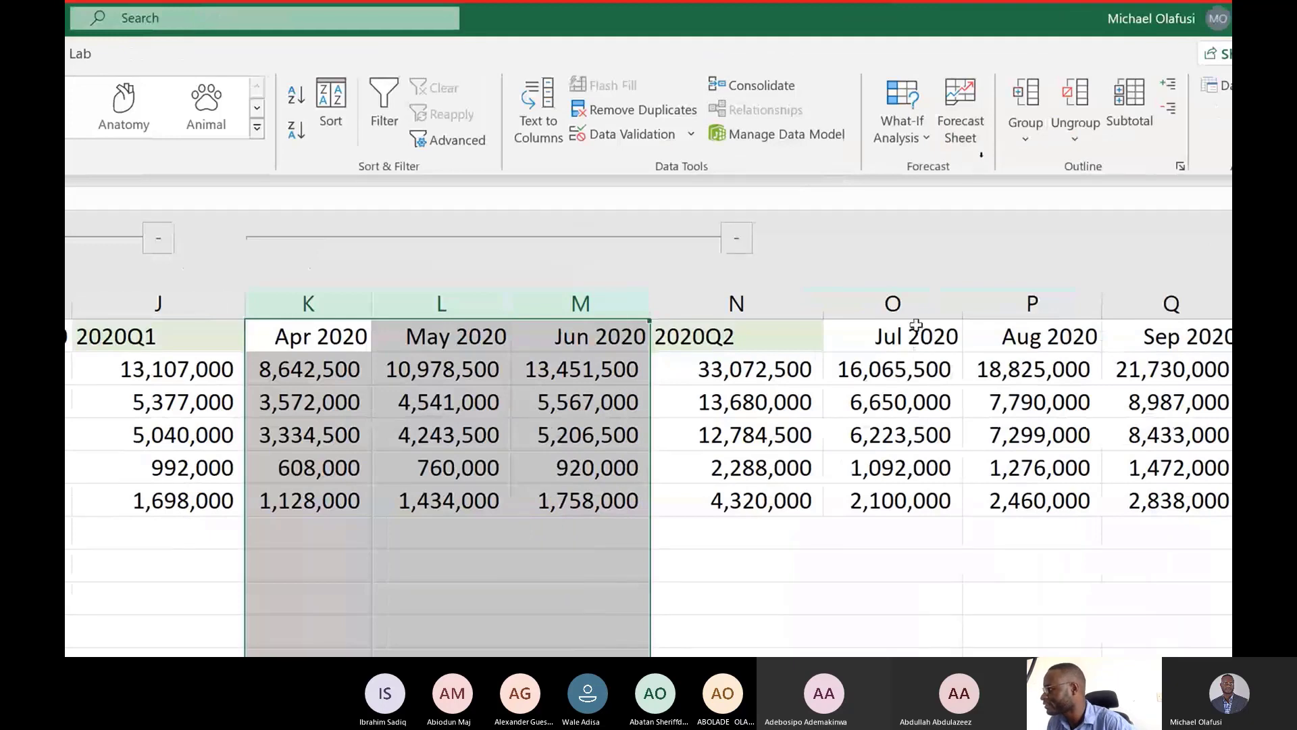
left_click_drag(917, 306, 1172, 303)
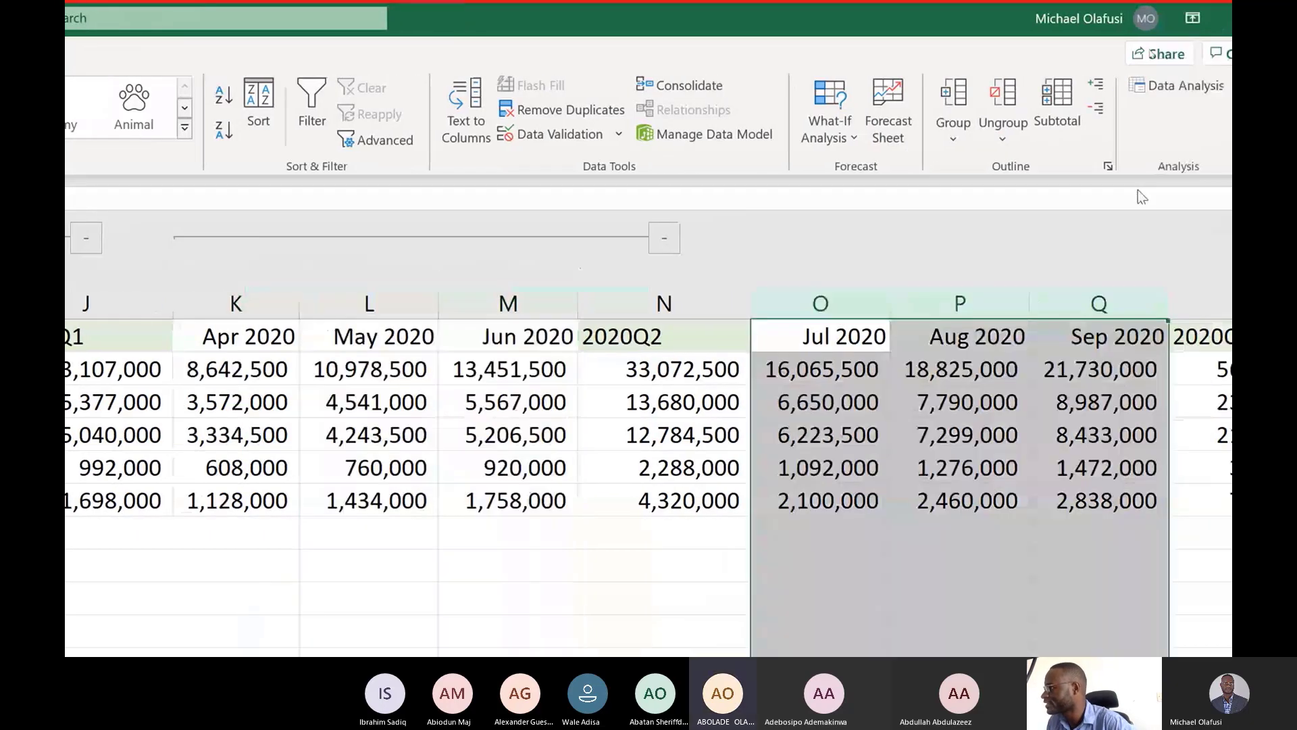
left_click(865, 93)
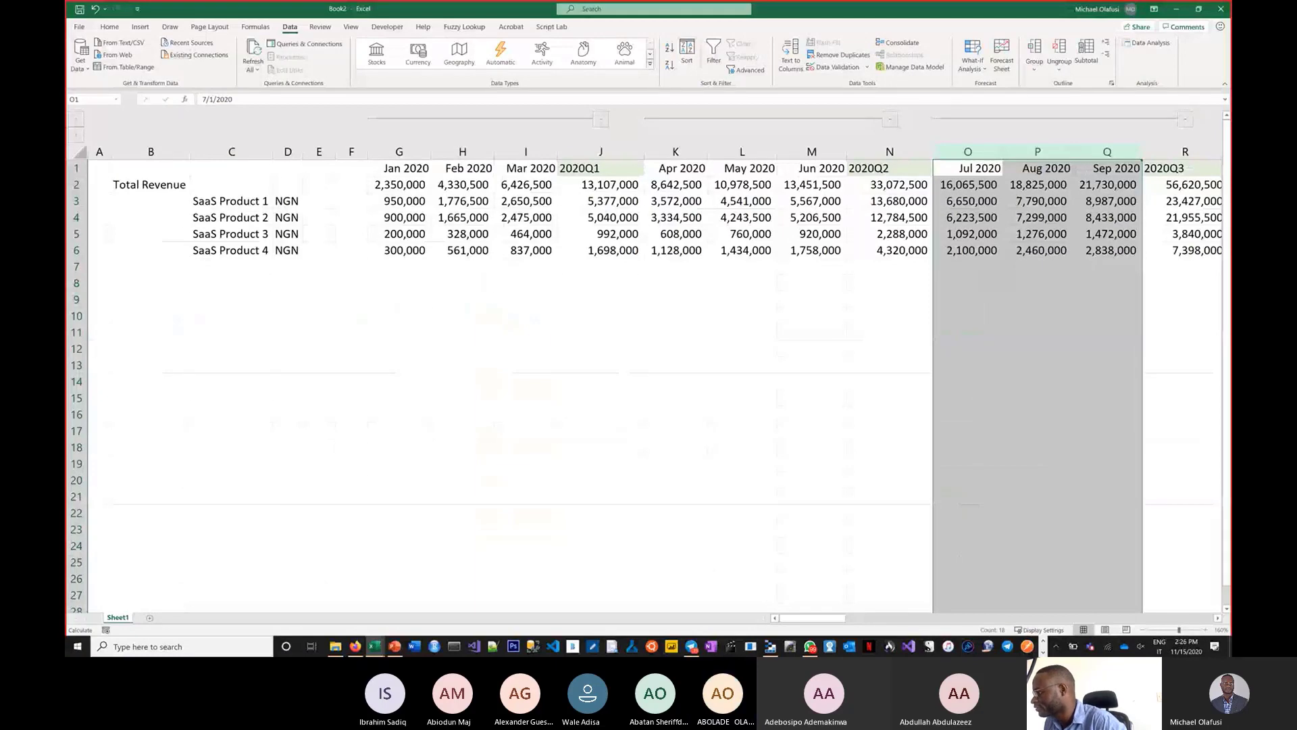
- Group the October to December 2020 month columns S:U
left_click(1087, 204)
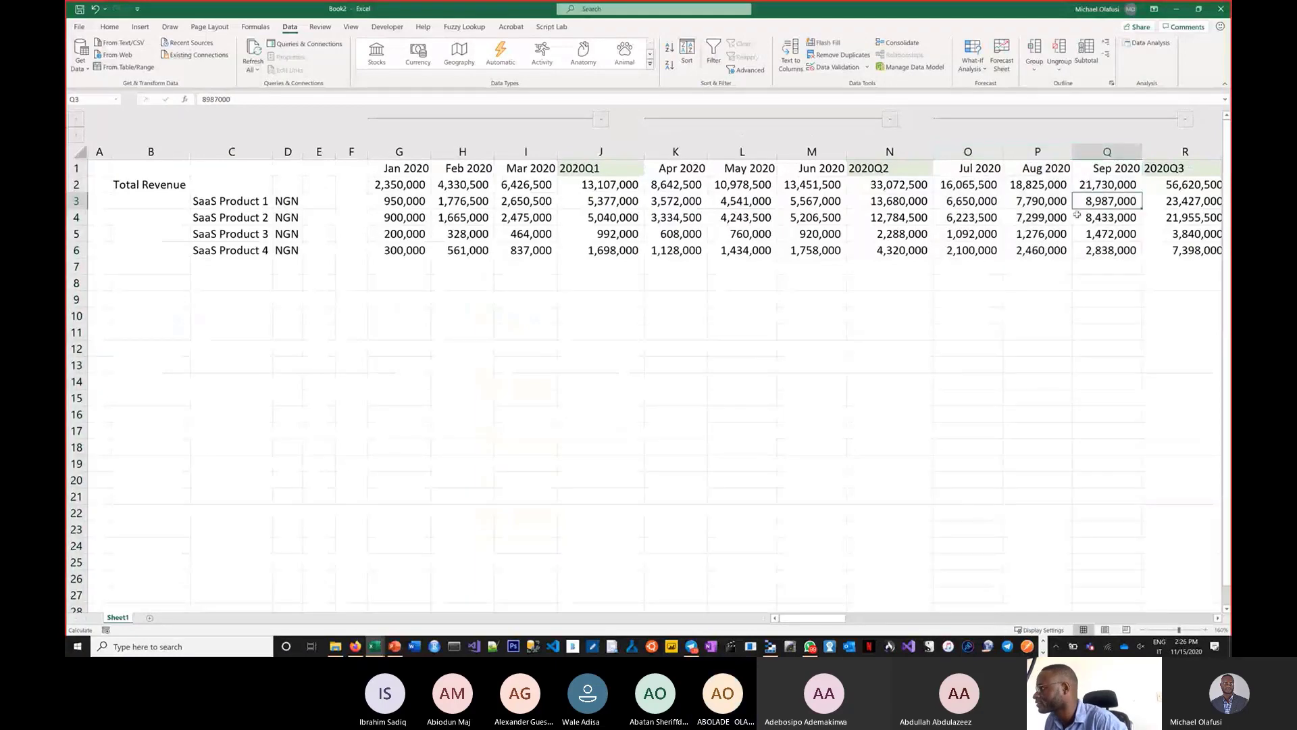
key("Right")
key("Right")
key("Right")
key("Right")
key("Right")
key("Right")
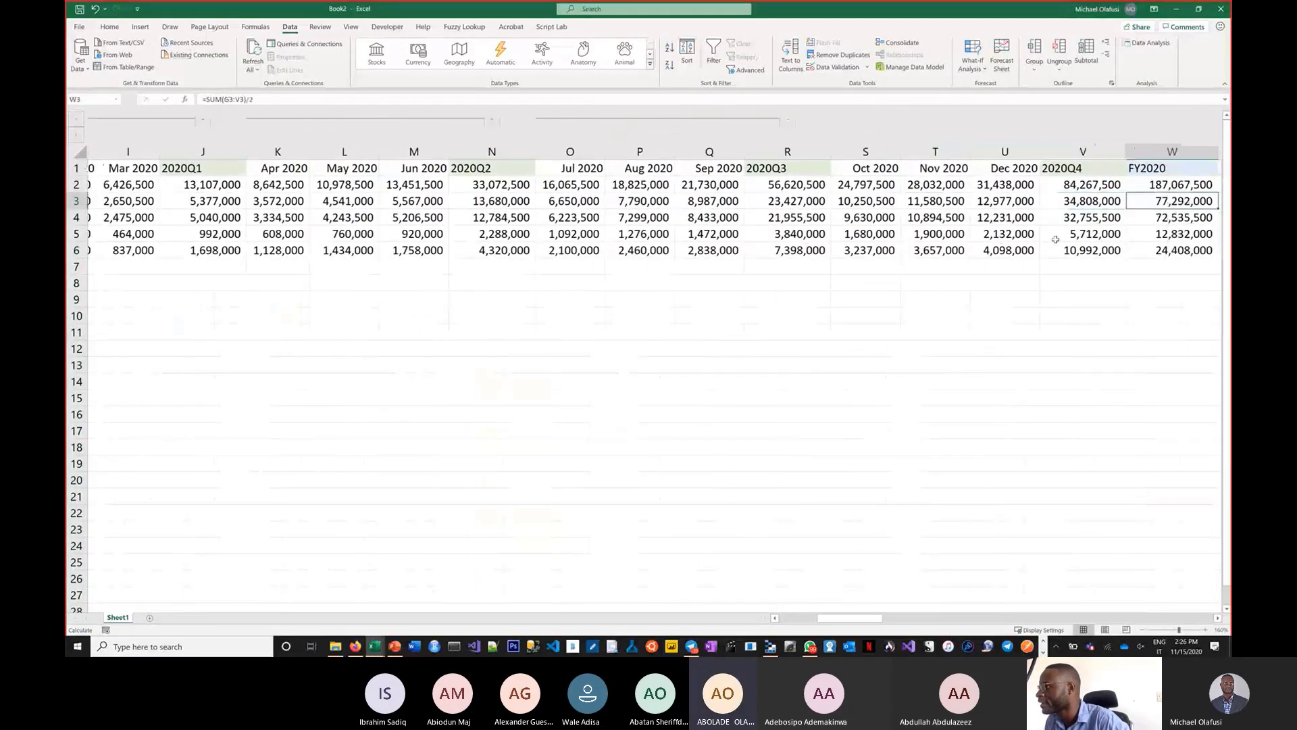
key("Right")
key("Right")
key("Right")
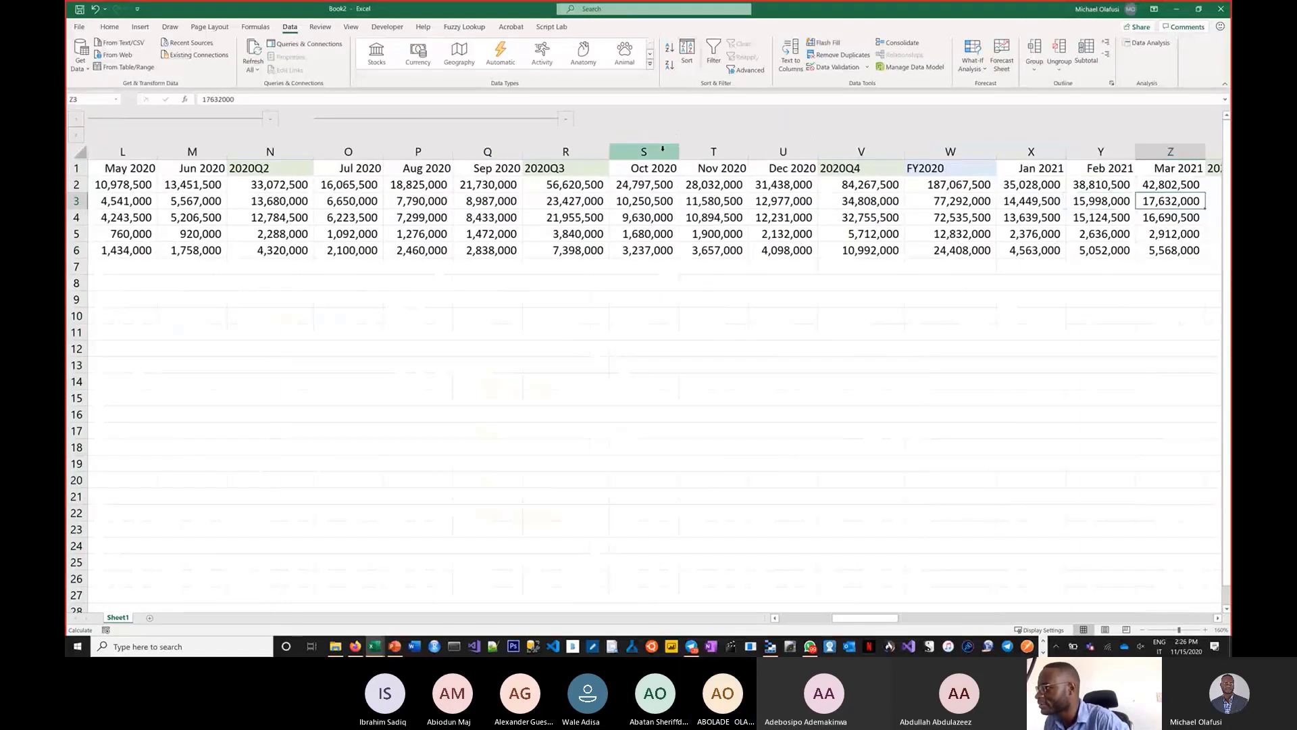
left_click_drag(662, 149, 778, 154)
left_click(1034, 49)
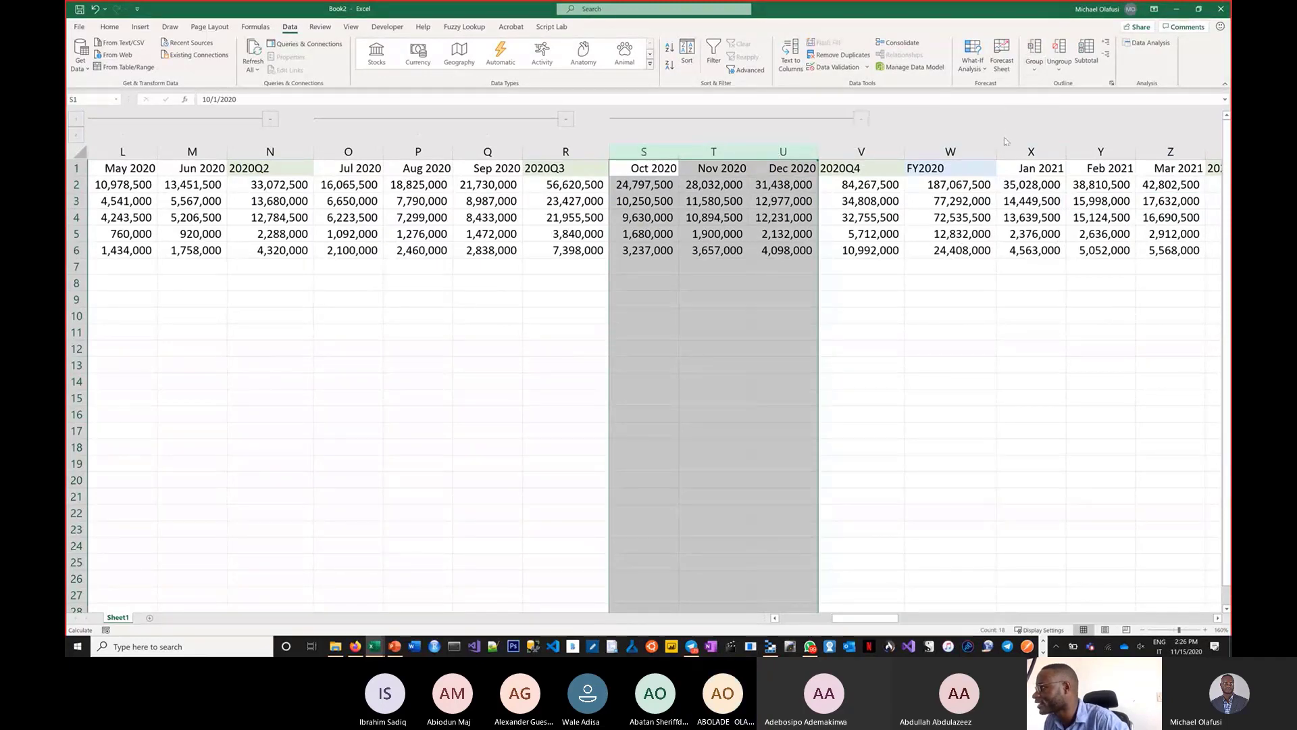
- Group the January to March 2021 columns X:Z and the April to June 2021 columns AB:AD as separate groups
left_click_drag(1017, 151, 1171, 150)
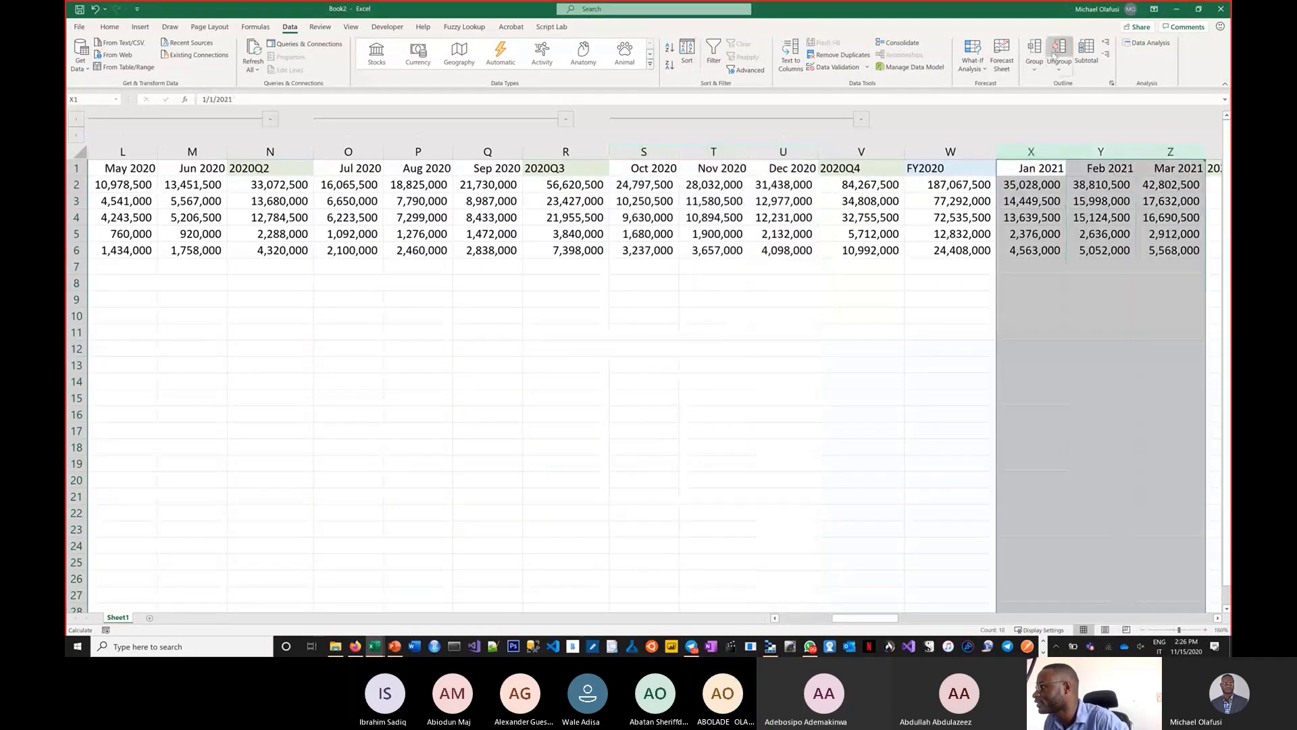
left_click(1034, 49)
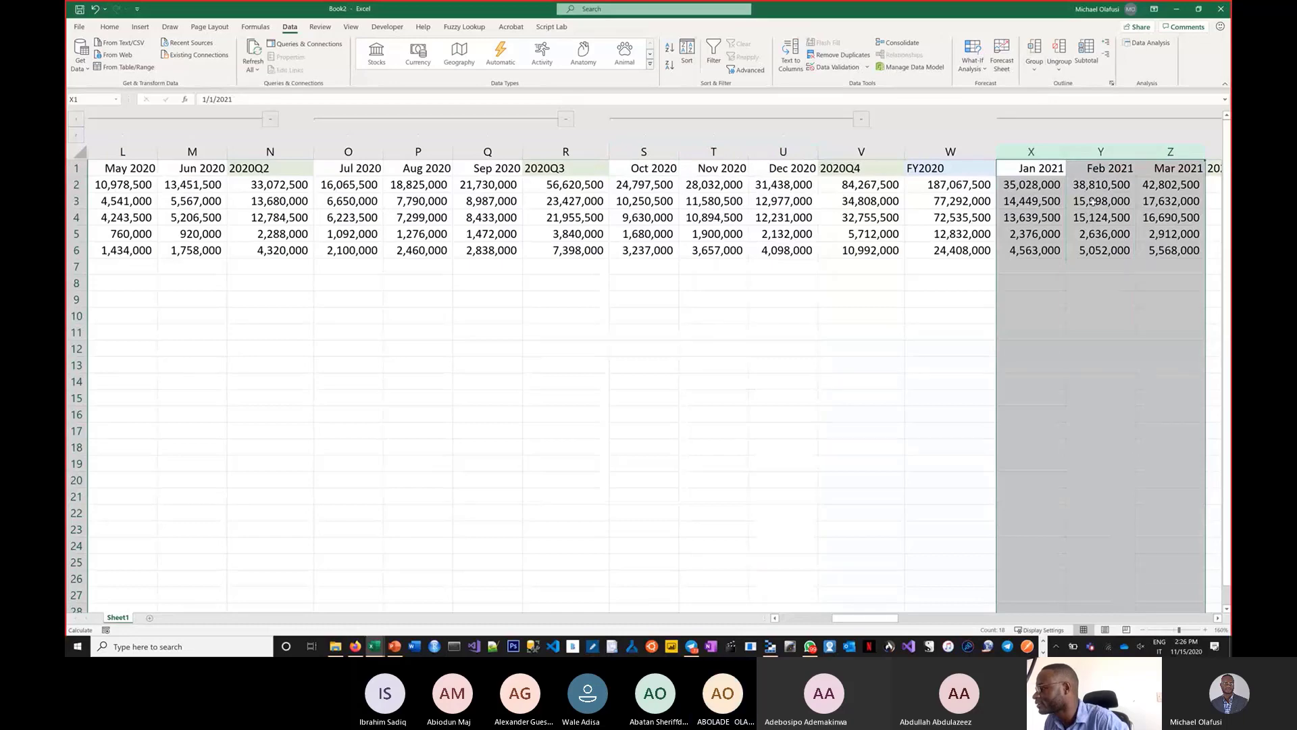
left_click(1157, 202)
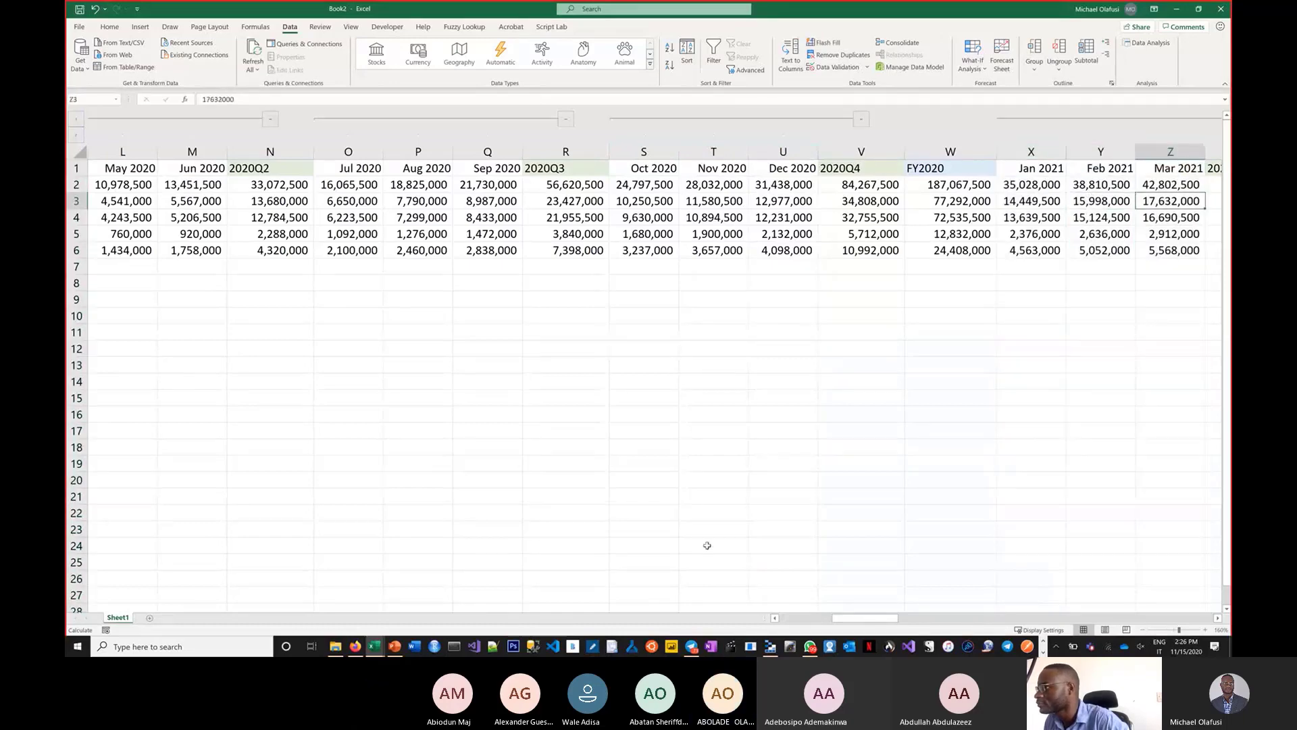
key("Right")
key("Right")
key("Right")
key("Right")
key("Right")
key("Right")
key("Right")
key("Right")
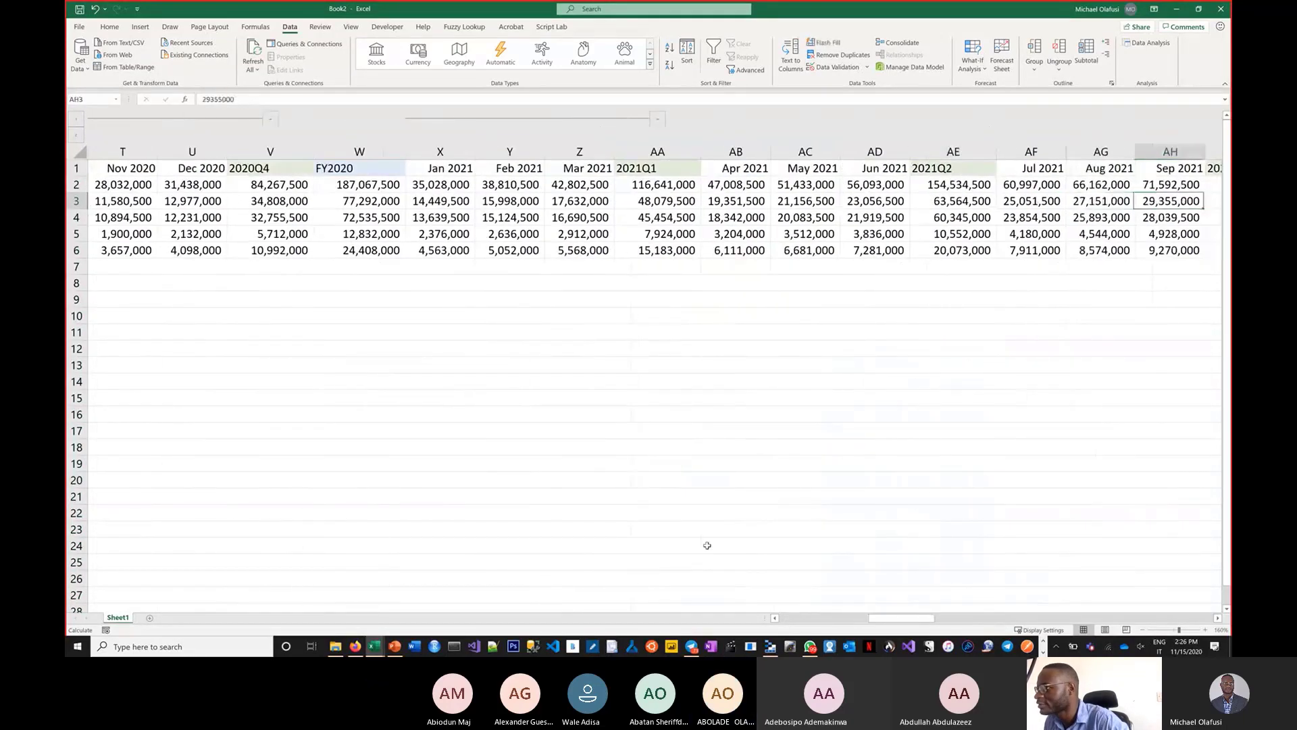
scroll(707, 545, "right", 3)
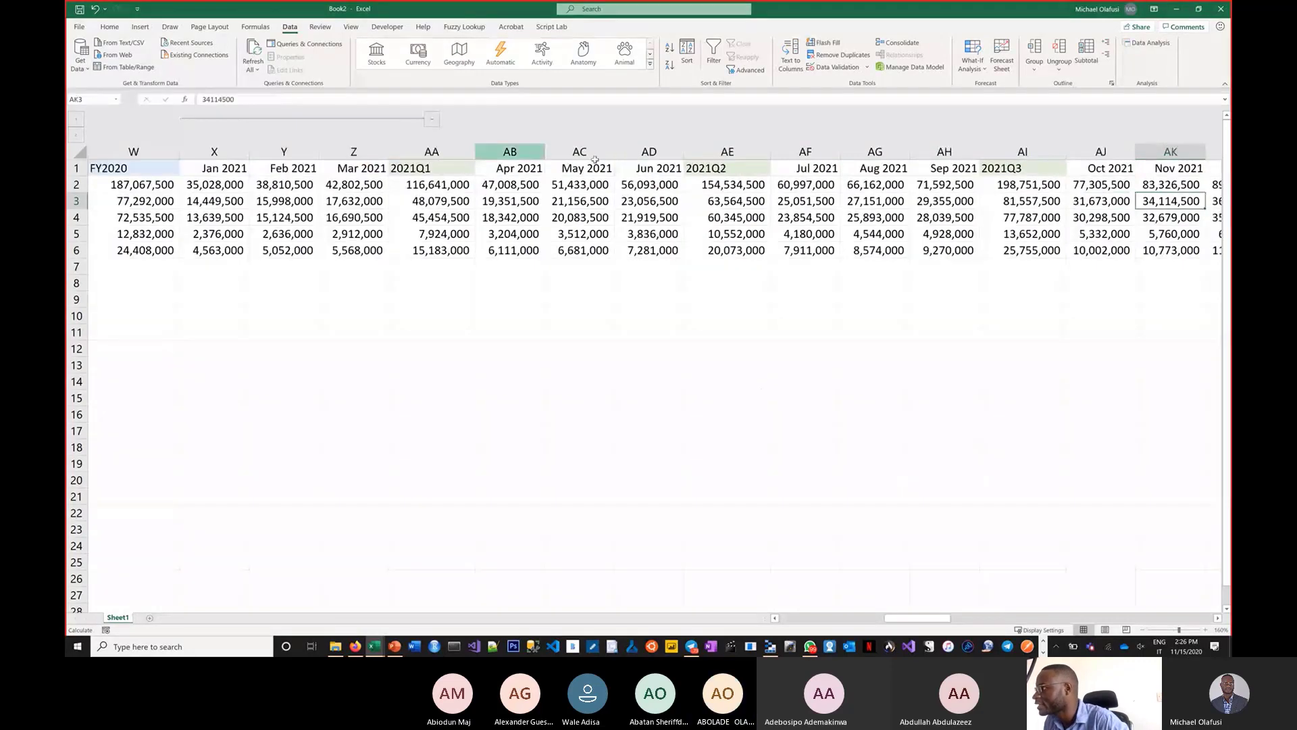
left_click_drag(510, 151, 649, 152)
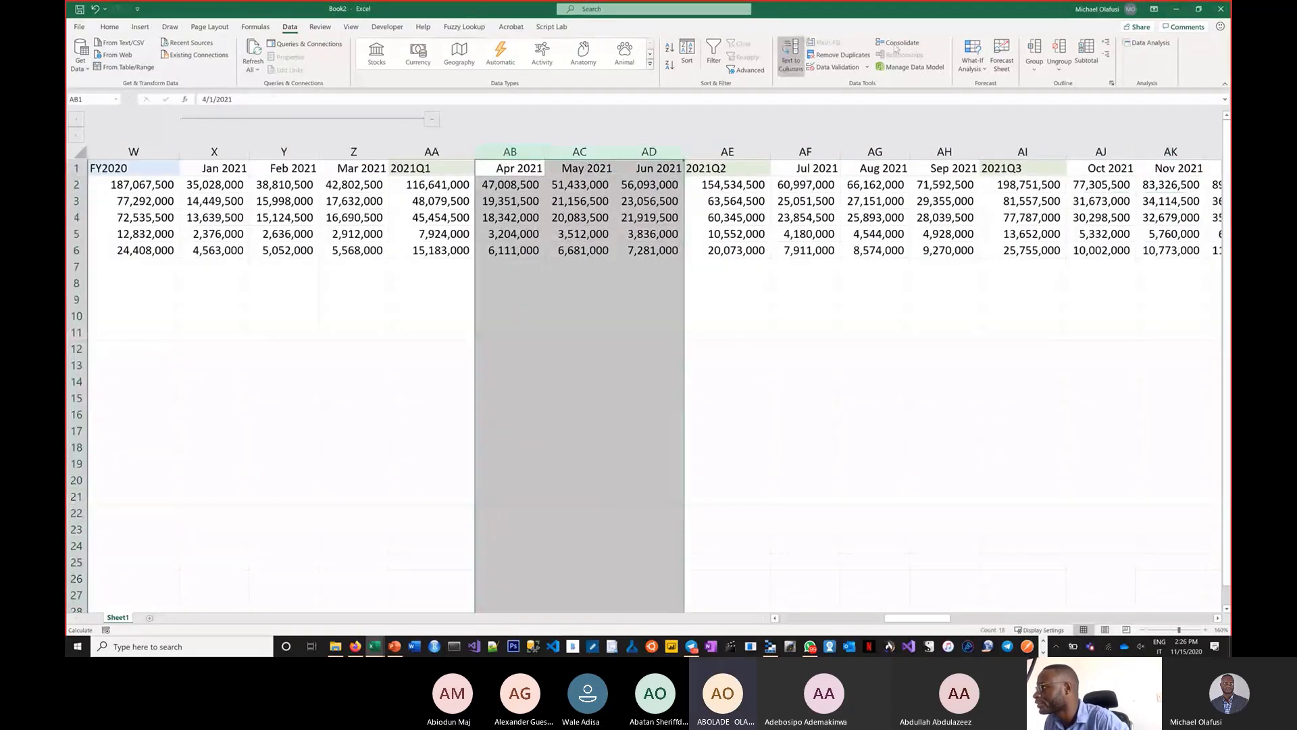
left_click(1033, 51)
- Group the July to September 2021 columns AF:AH and the October to December 2021 columns AJ:AL as separate groups
left_click_drag(806, 151, 944, 151)
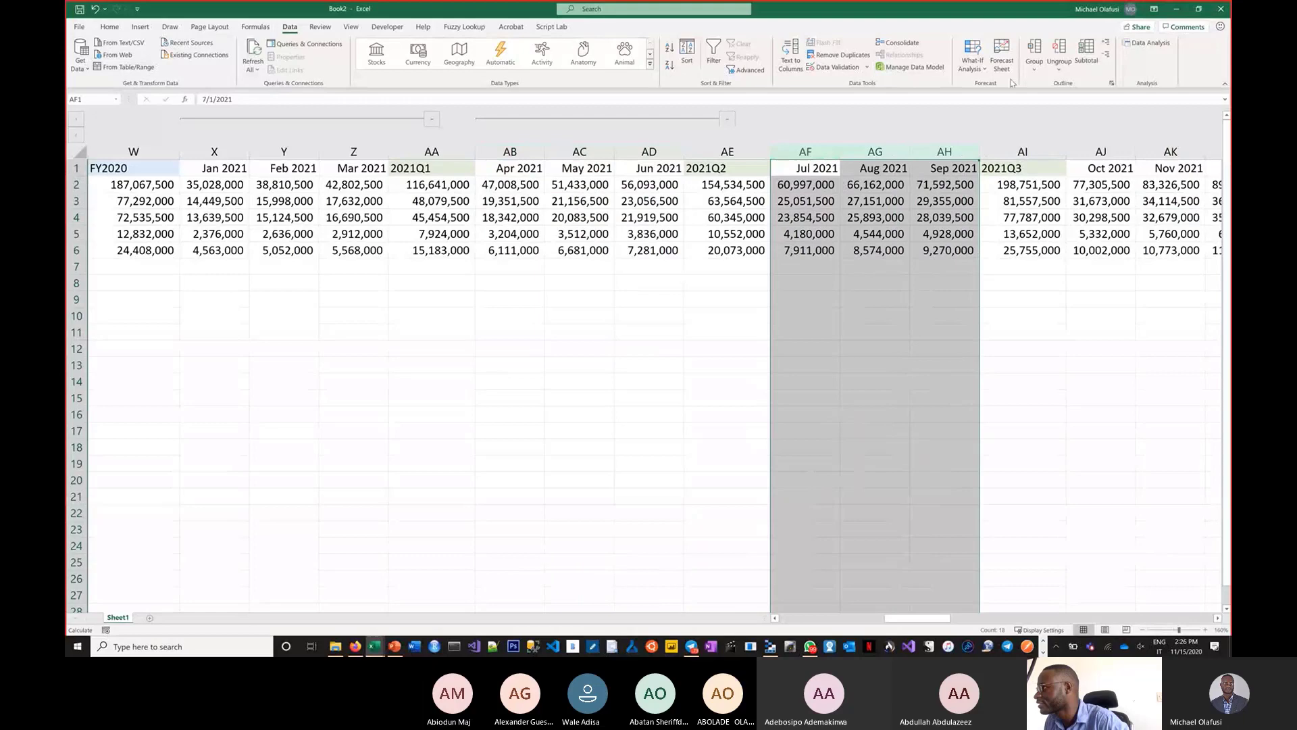
left_click(1034, 50)
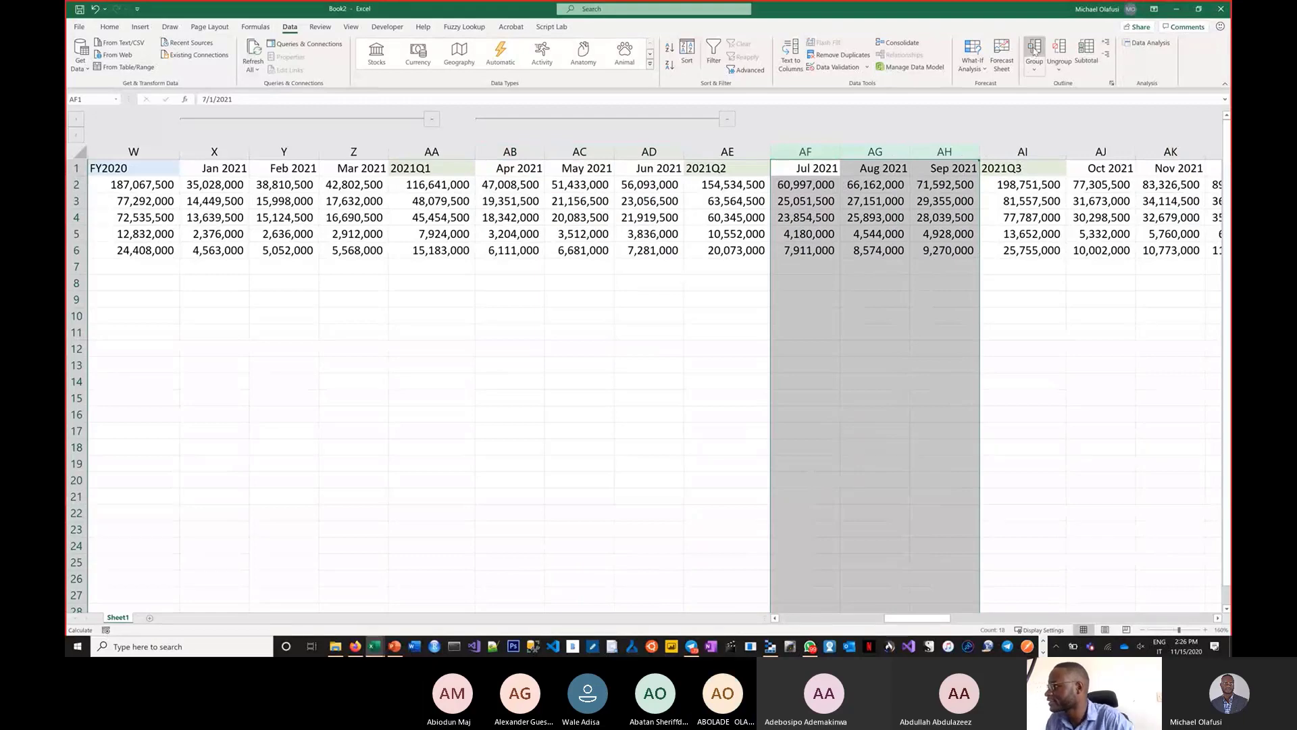
left_click_drag(1082, 151, 784, 169)
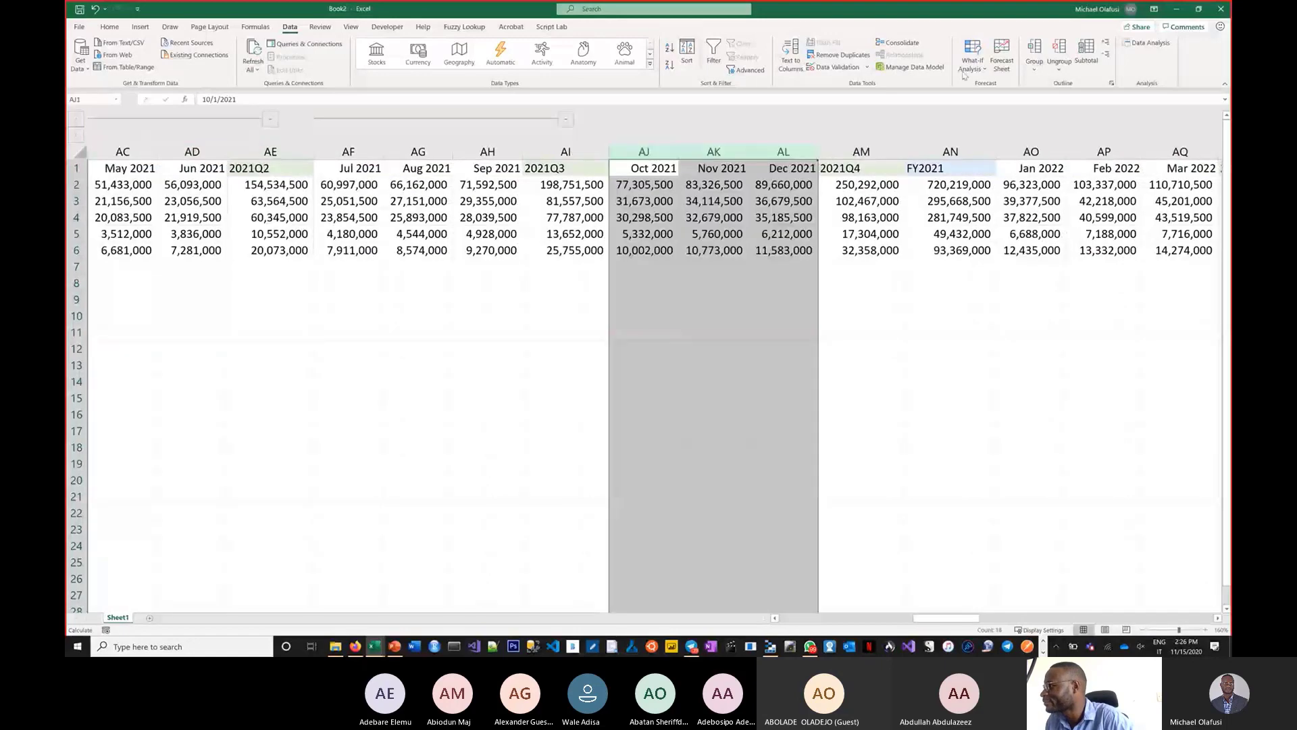
left_click(1037, 49)
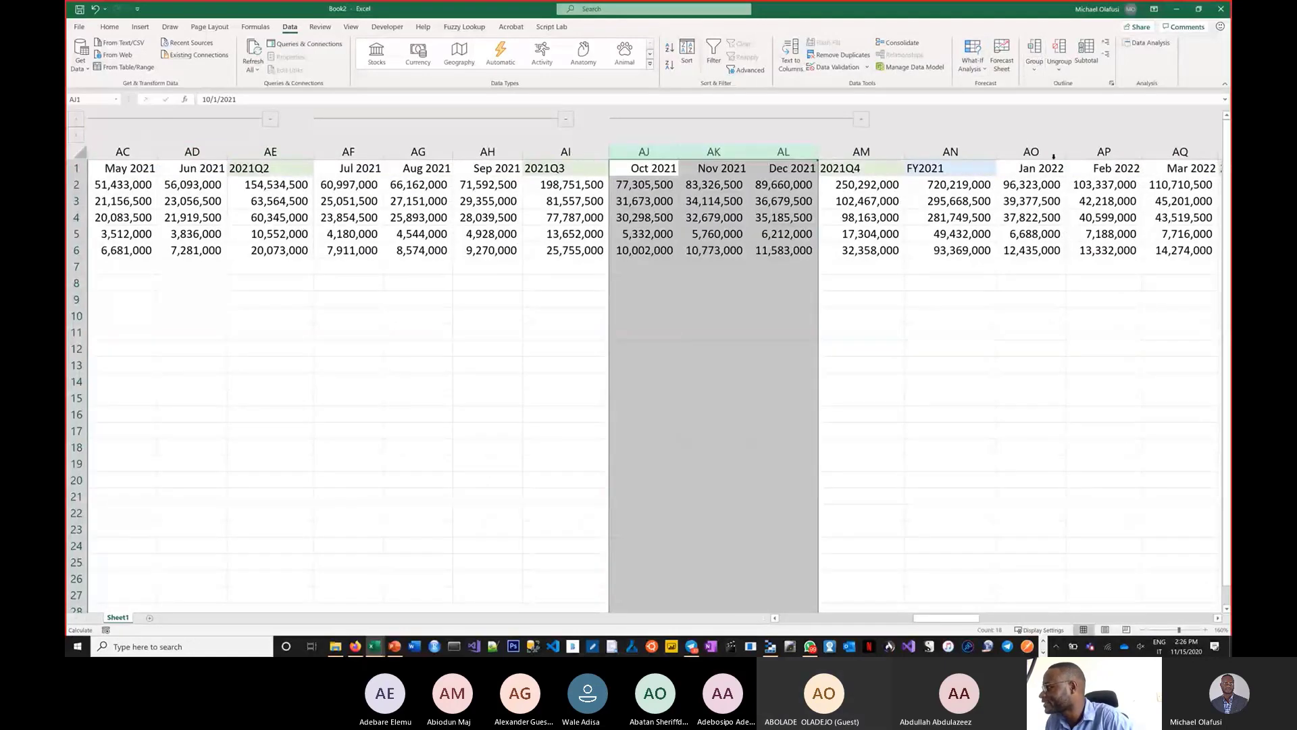
- Group the January to March 2022 columns AO:AQ and the July to September 2022 columns AW:AY as separate groups
left_click_drag(1054, 156, 1183, 152)
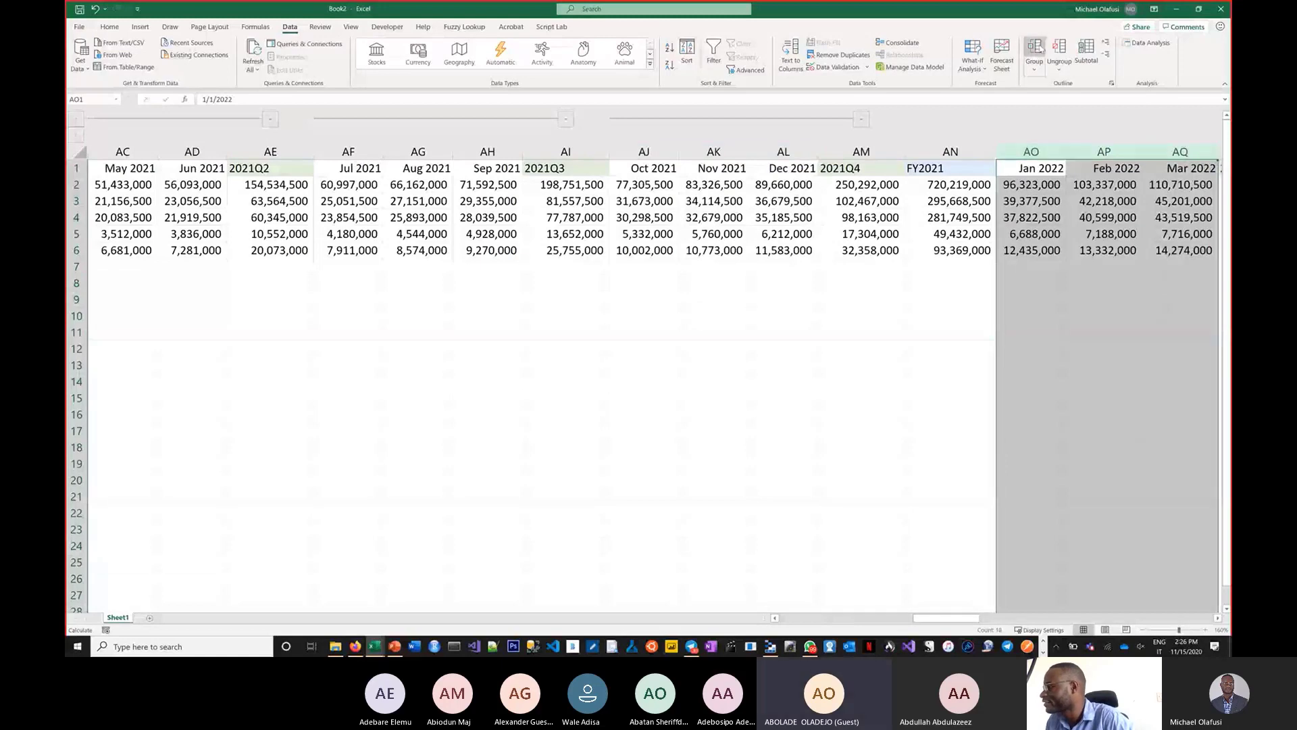
left_click(1037, 48)
left_click(1104, 168)
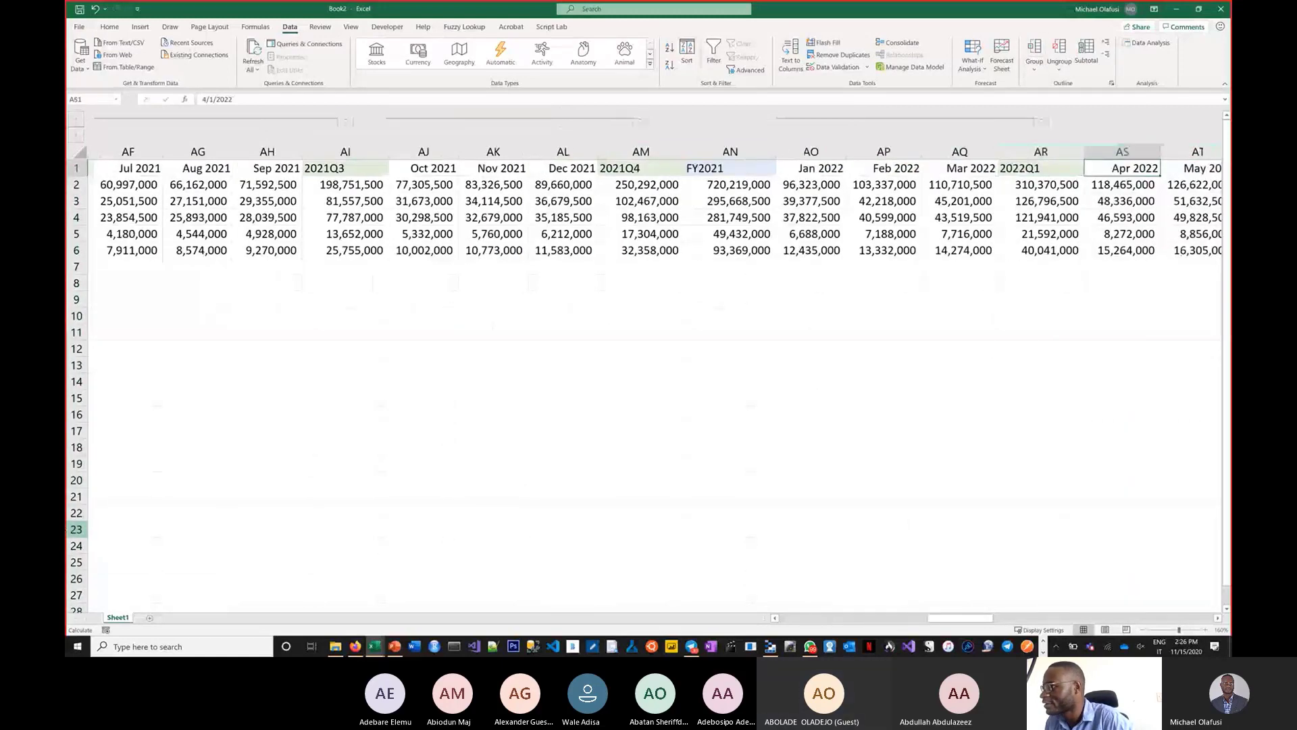
key("Right")
key("Right")
key("Right")
key("Right")
key("Right")
key("Right")
key("Right")
left_click_drag(613, 150, 744, 145)
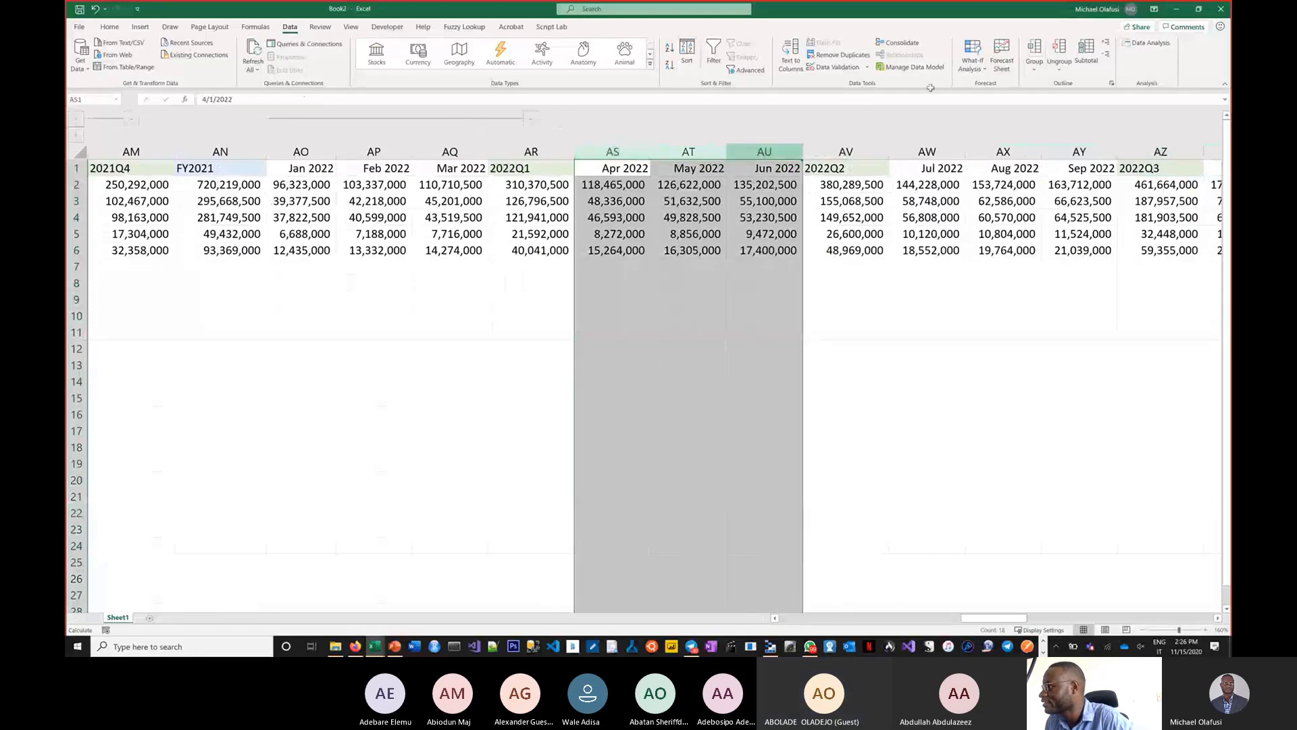
left_click_drag(939, 152, 1080, 150)
left_click(1034, 54)
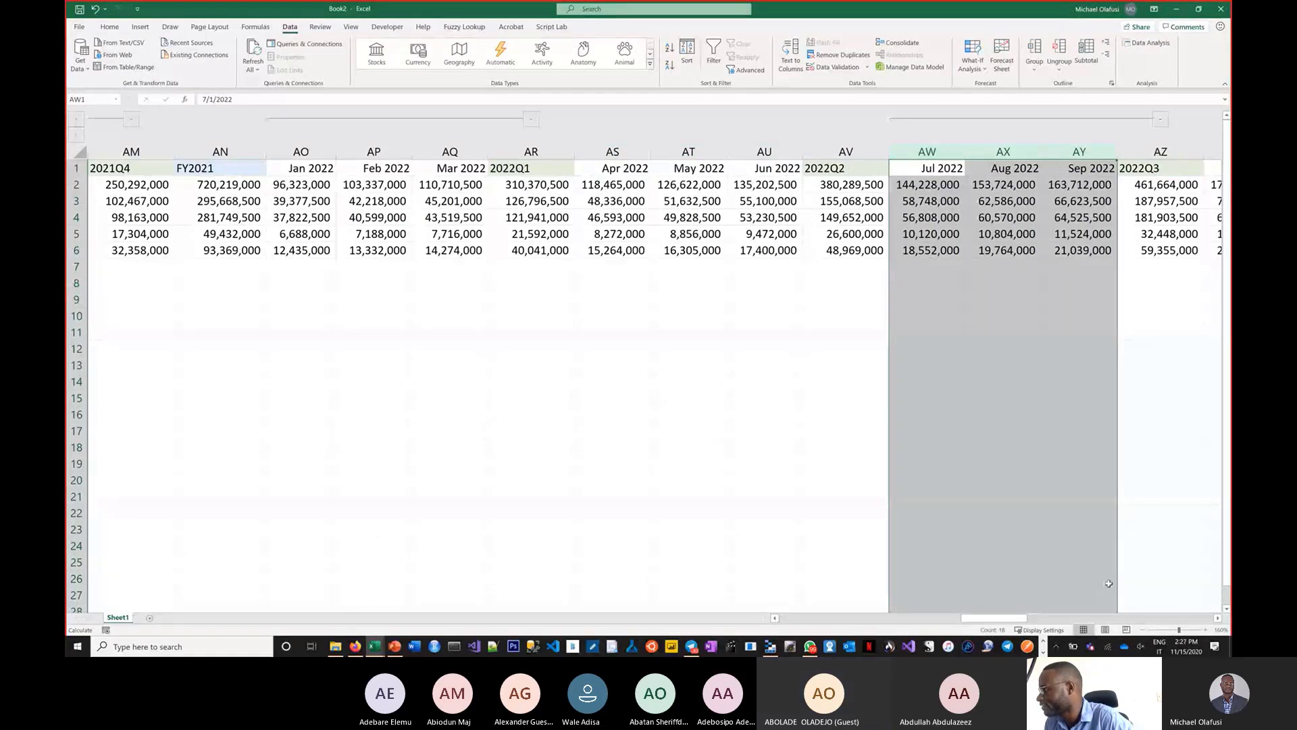
- Group the October to December 2022 month columns BA:BC
left_click(1218, 618)
left_click(1218, 617)
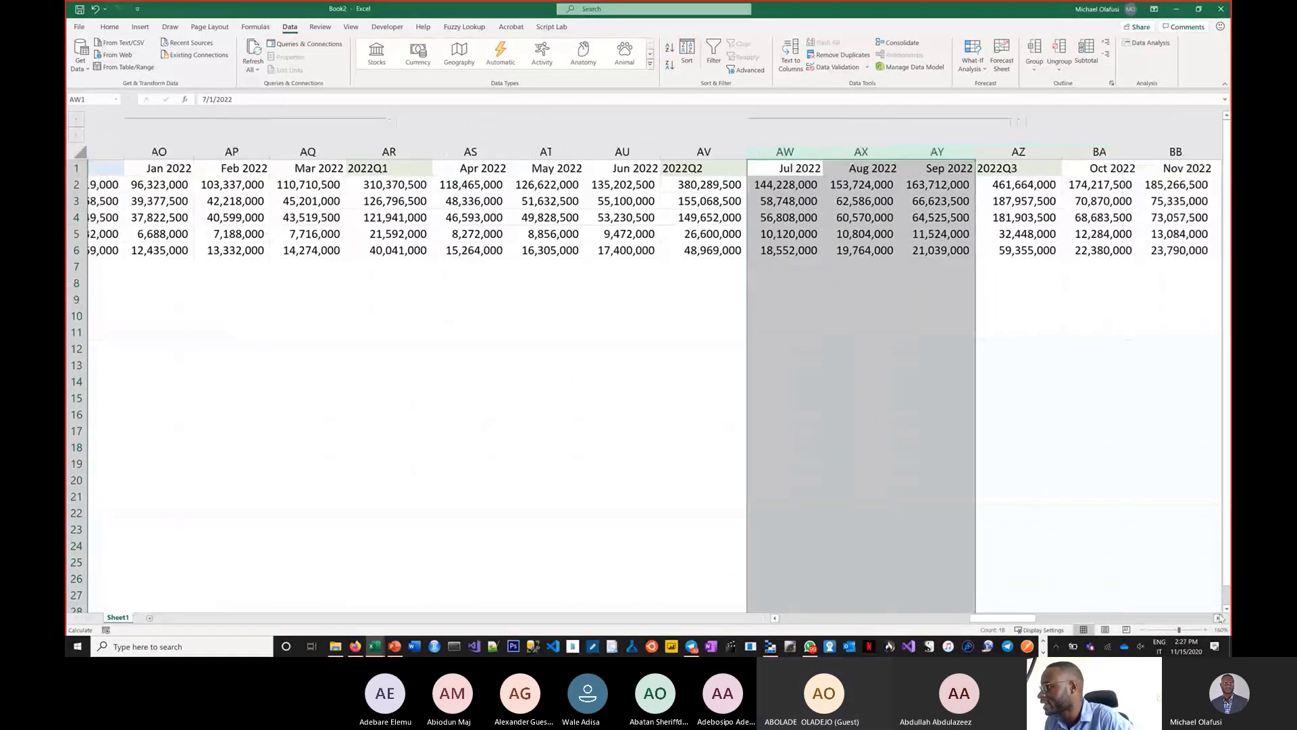
left_click(1219, 618)
left_click(1218, 617)
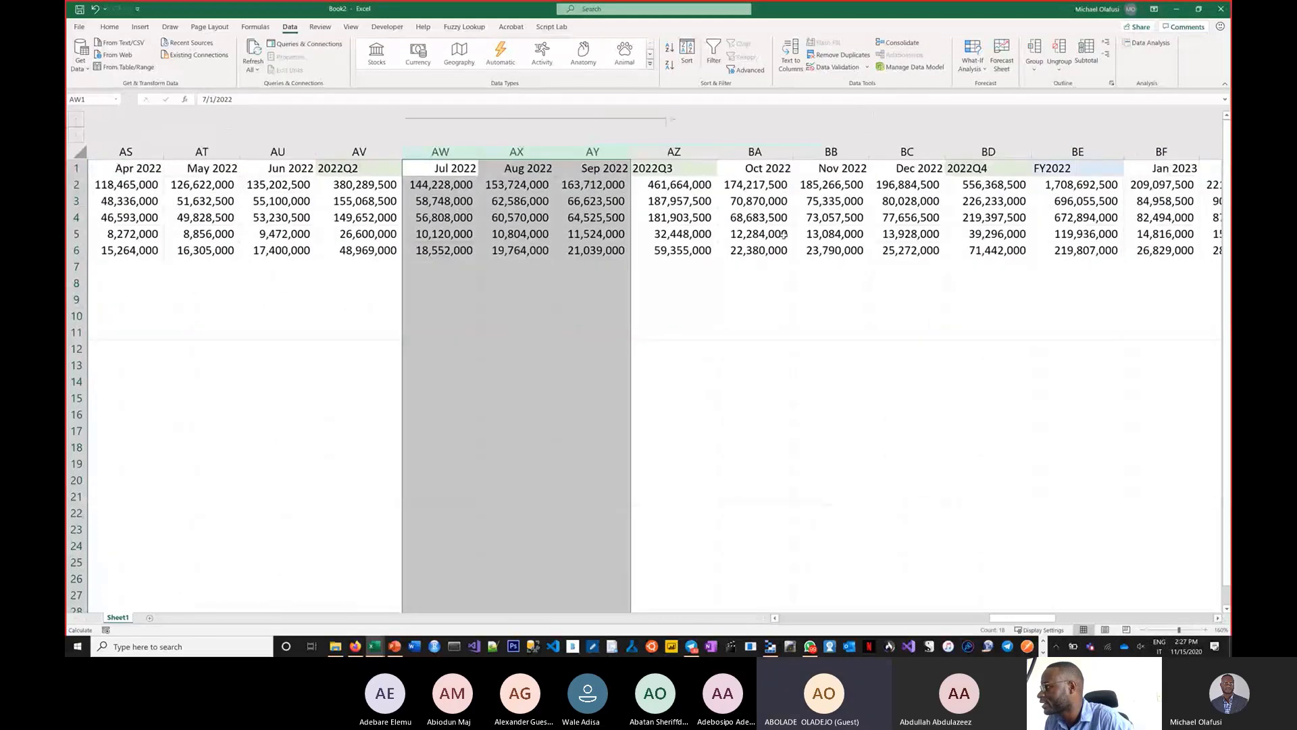
left_click_drag(755, 151, 907, 152)
left_click(1034, 52)
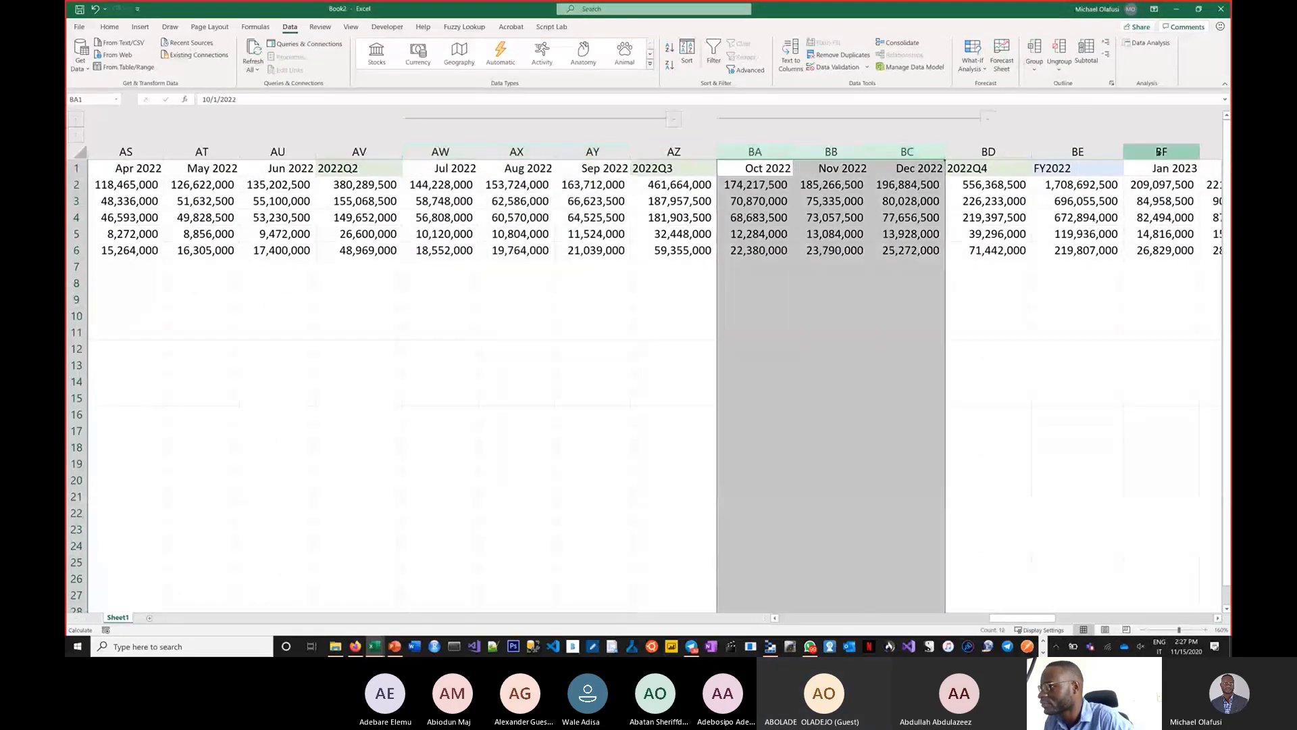
- Group the January to March 2023 columns BF:BH and the April to June 2023 columns BJ:BL as separate groups
left_click_drag(1159, 152, 533, 162)
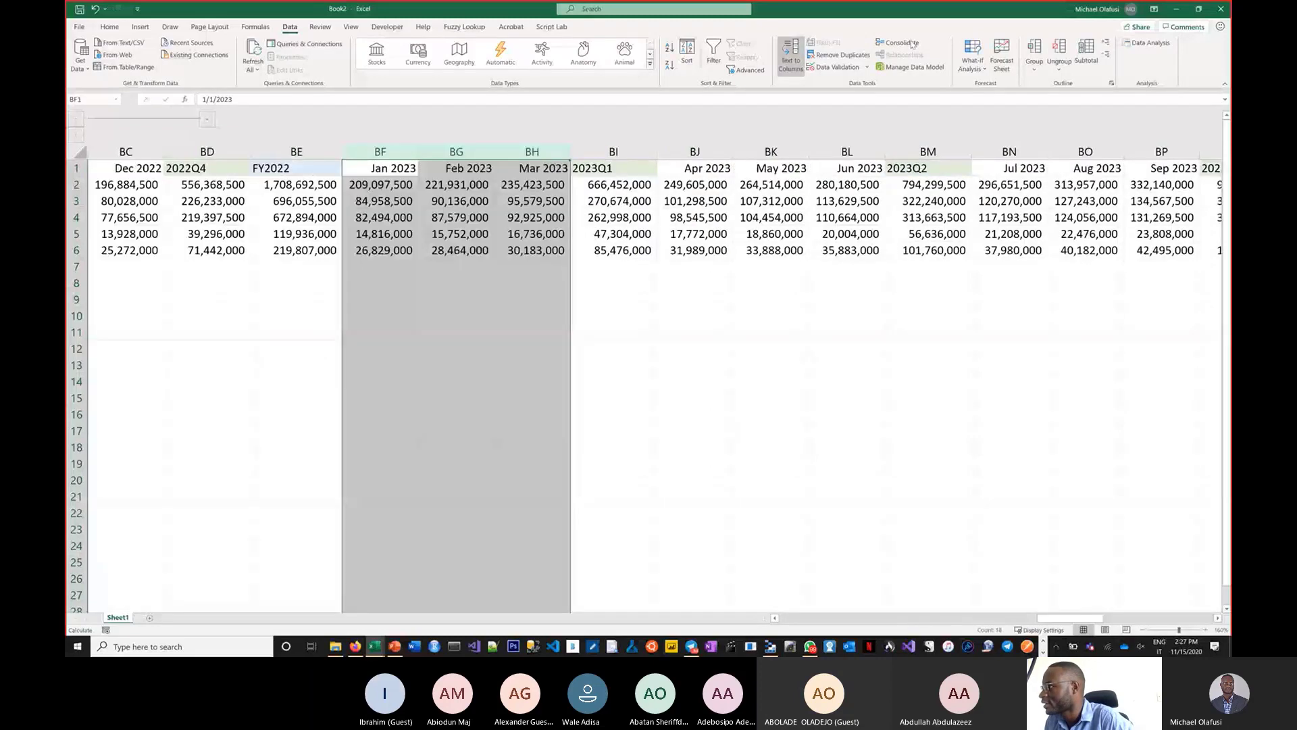
left_click_drag(695, 152, 825, 151)
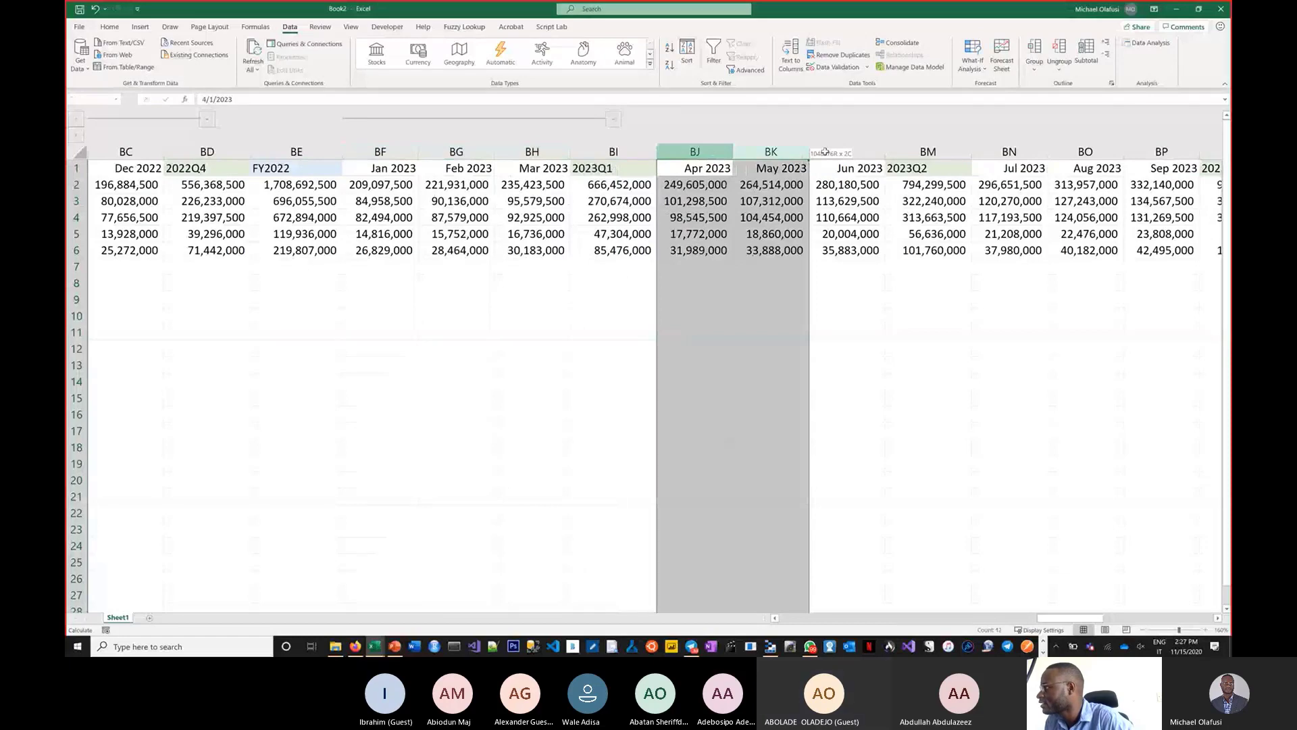
left_click_drag(825, 151, 848, 152)
key("alt+shift+Right")
- Group the July to September 2023 columns BN:BP and the October to December 2023 columns BR:BT as separate groups
left_click_drag(1009, 152, 1142, 154)
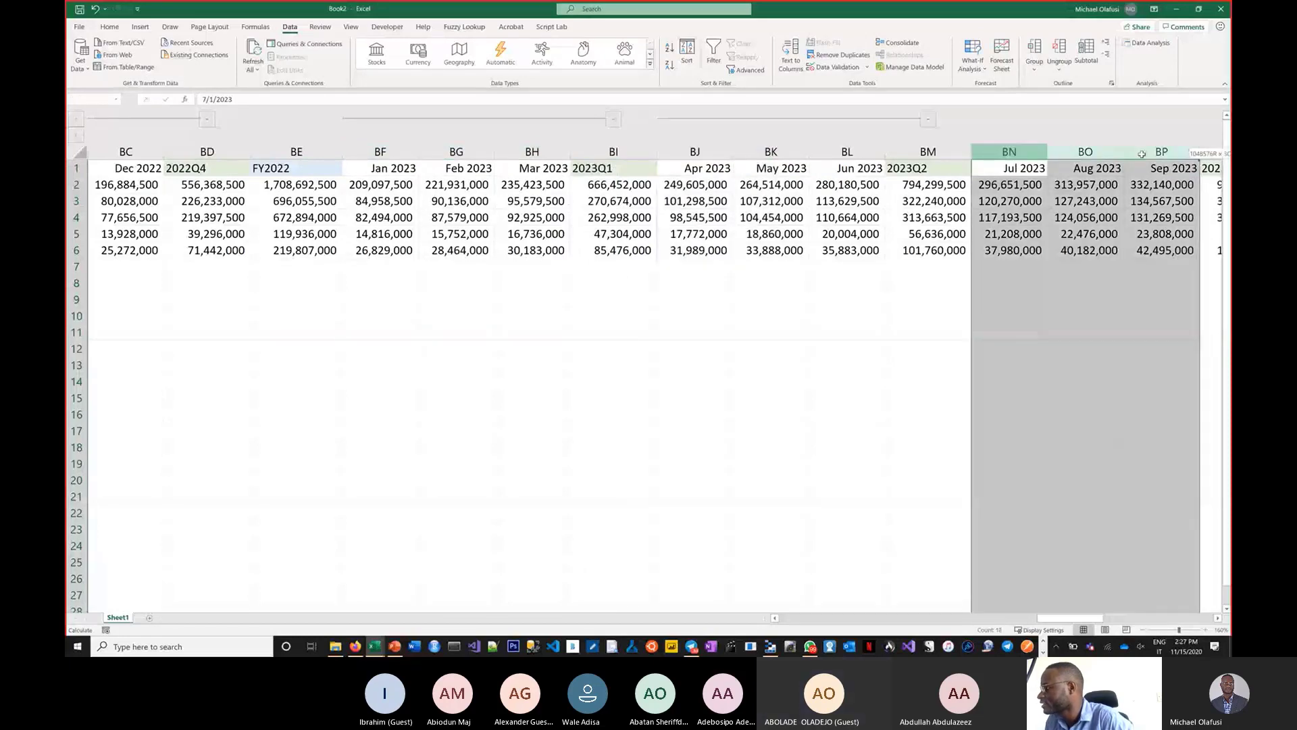
key("alt+shift+Right")
left_click(1016, 395)
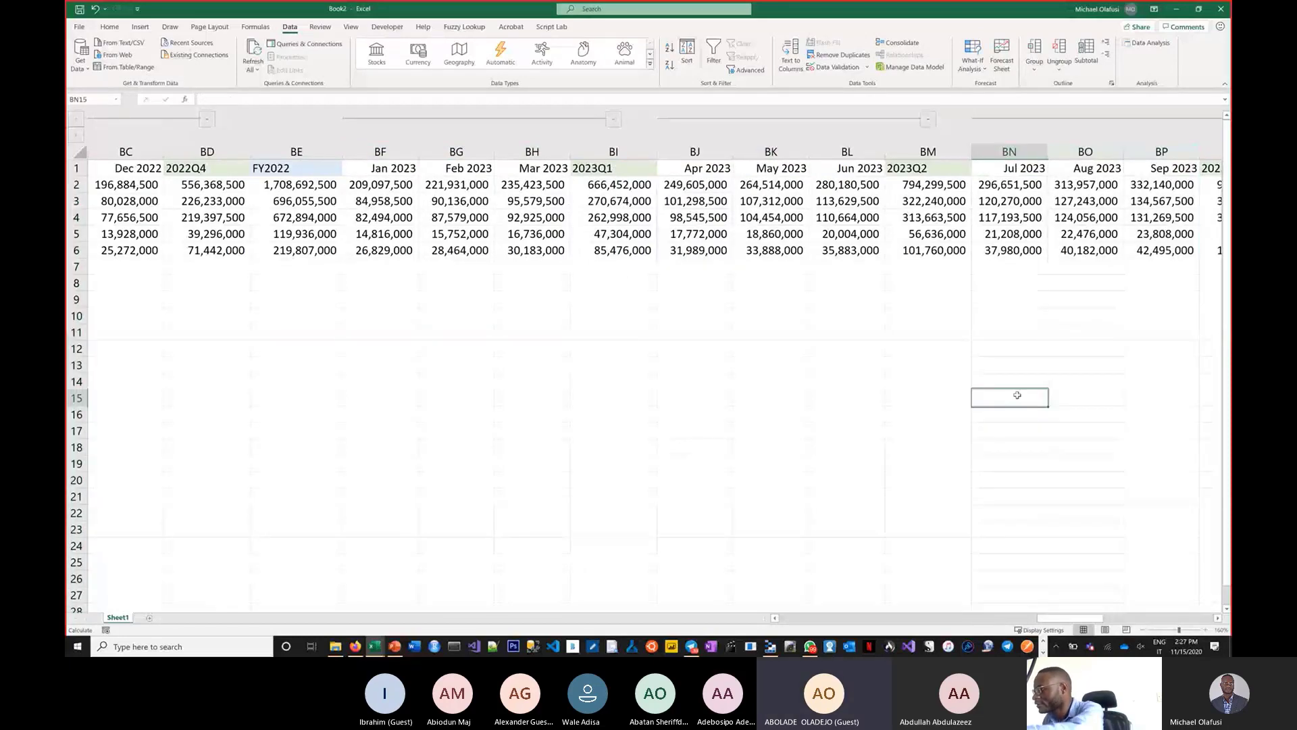
scroll(1017, 395, "right", 3)
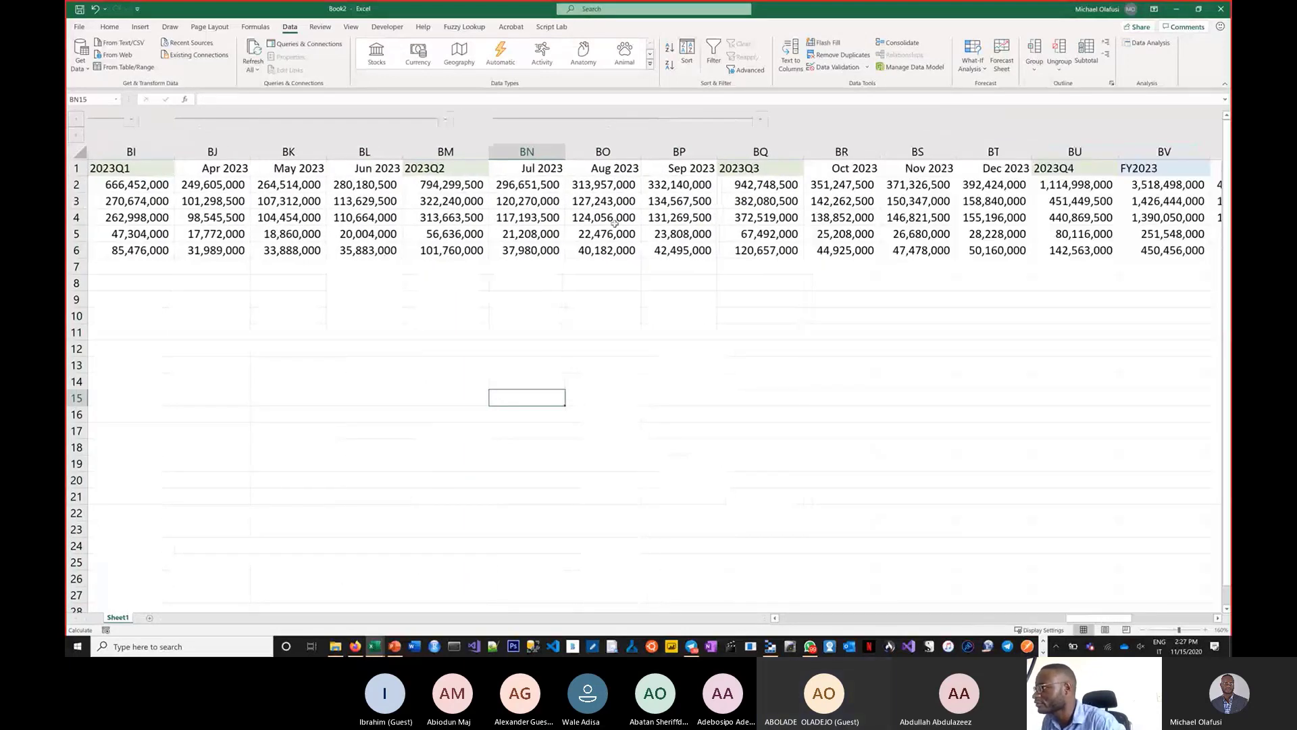
left_click_drag(835, 155, 994, 153)
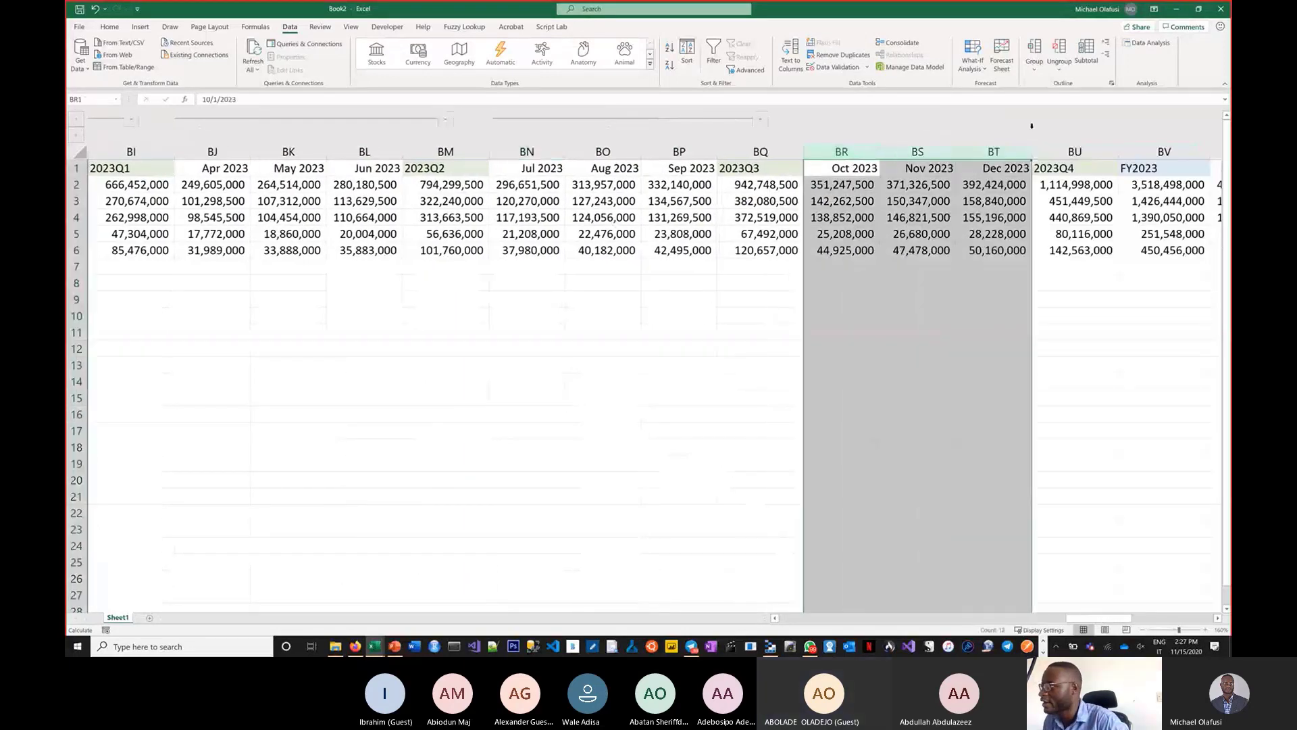
left_click(1034, 48)
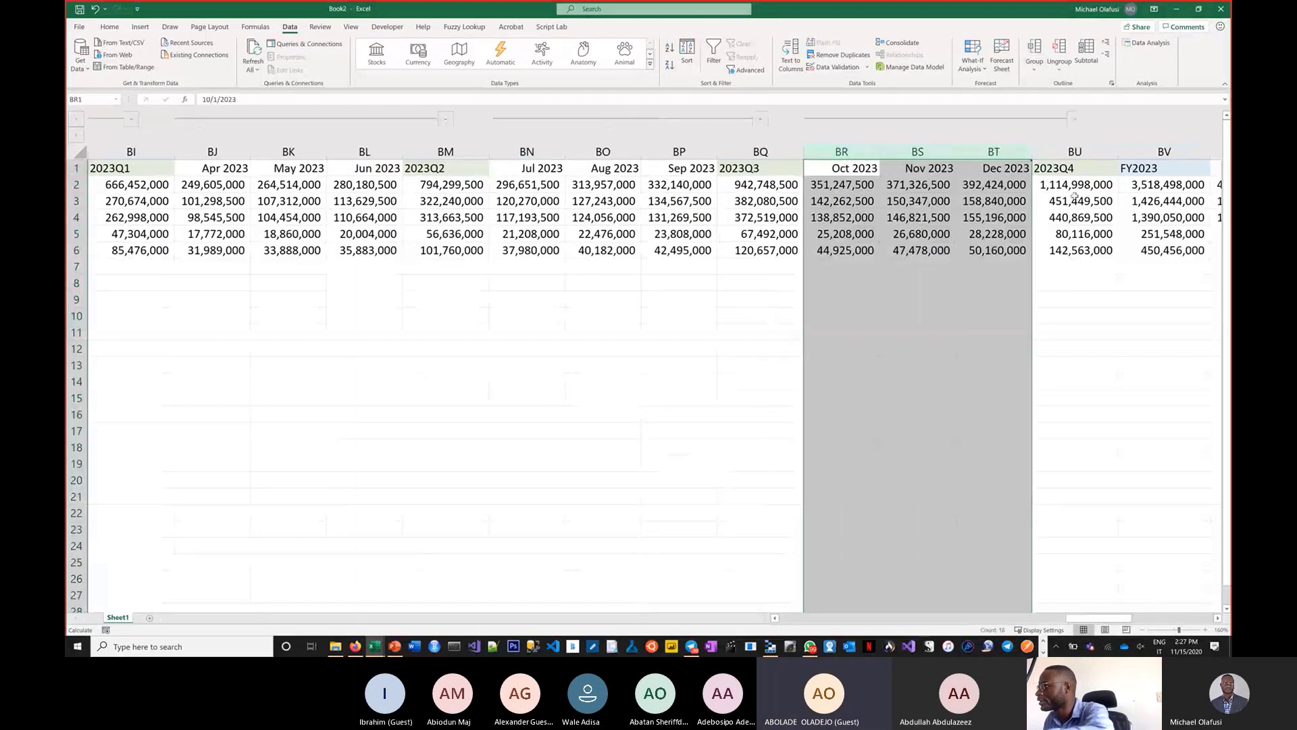
- Group the January to March 2024 columns BW:BY and the April to June 2024 columns CA:CC as separate groups
scroll(1070, 168, "right", 2)
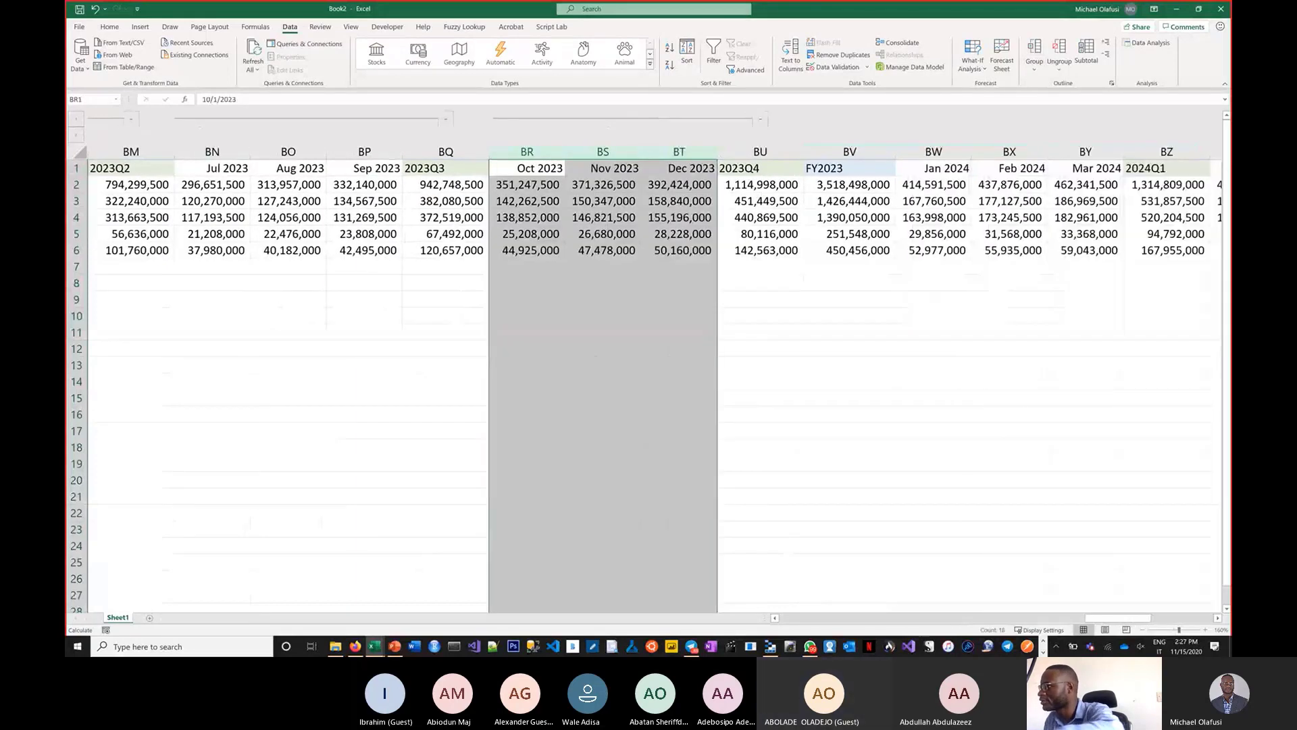
scroll(1070, 168, "right", 2)
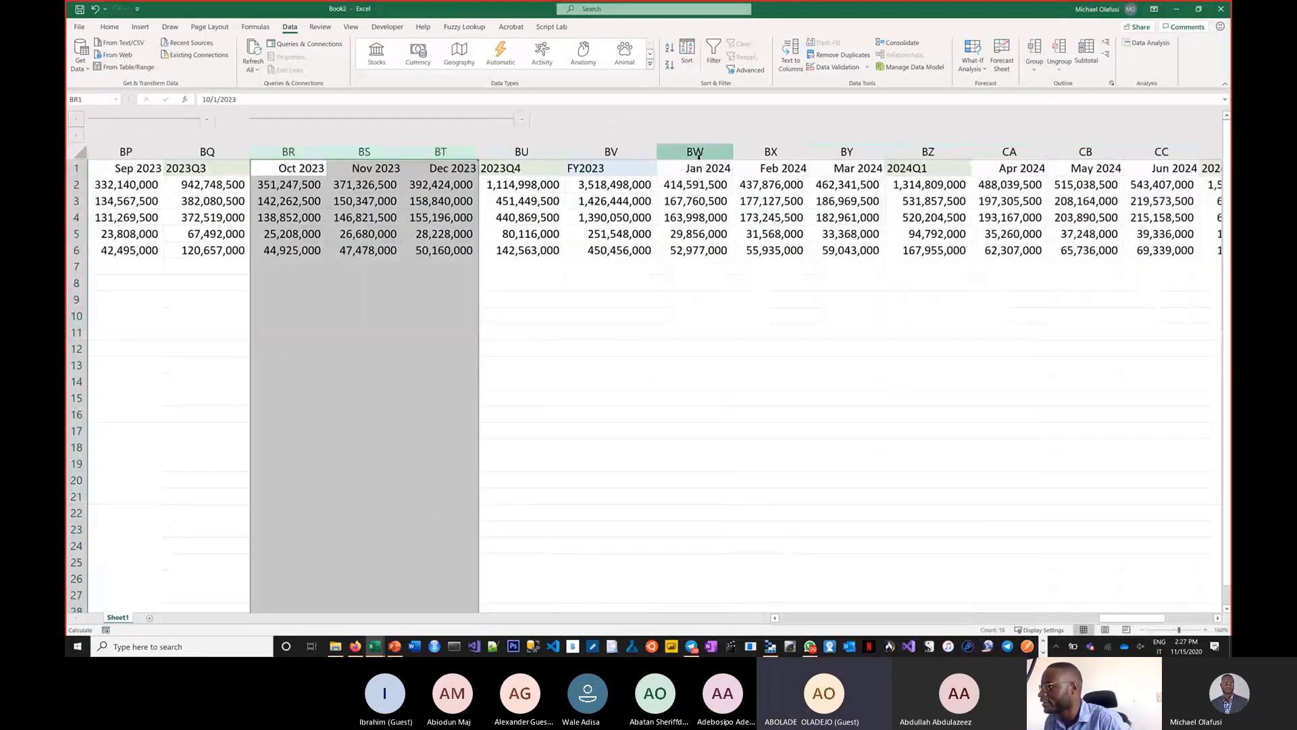
left_click_drag(698, 155, 822, 157)
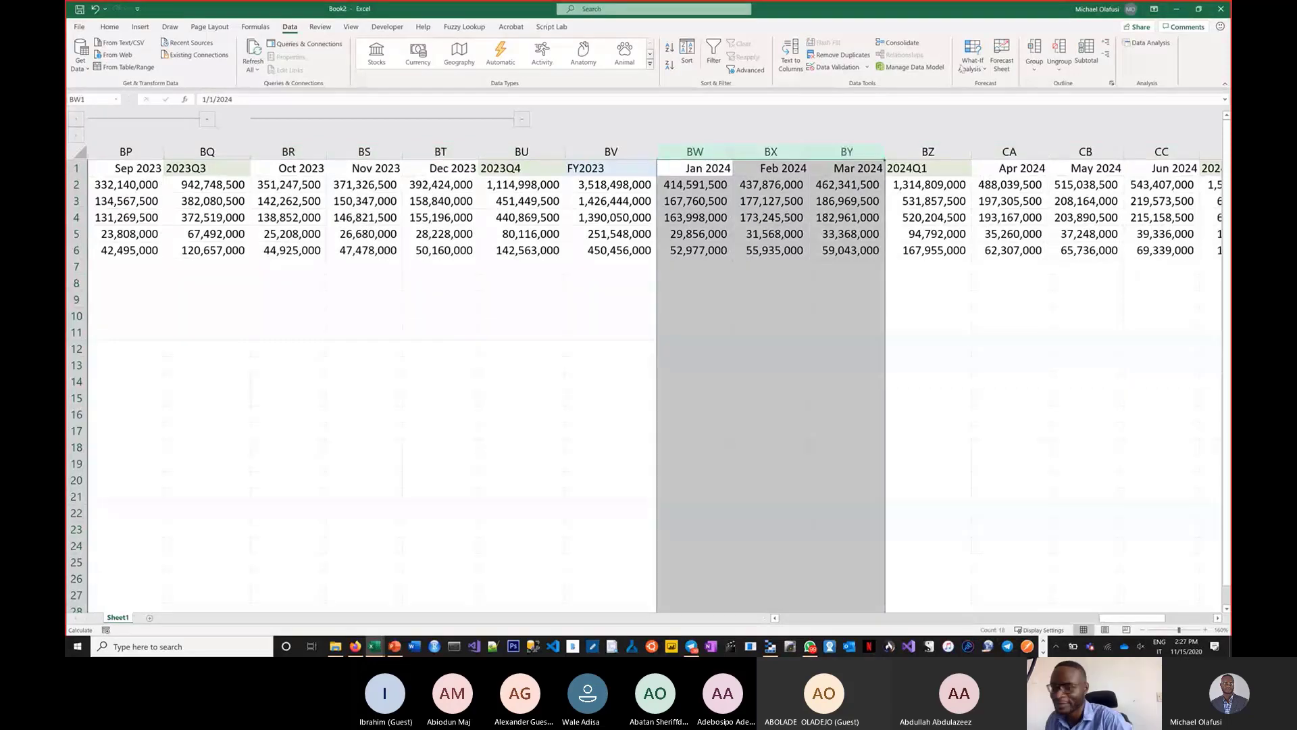
left_click(1034, 54)
left_click_drag(1013, 155, 1150, 155)
left_click(1027, 56)
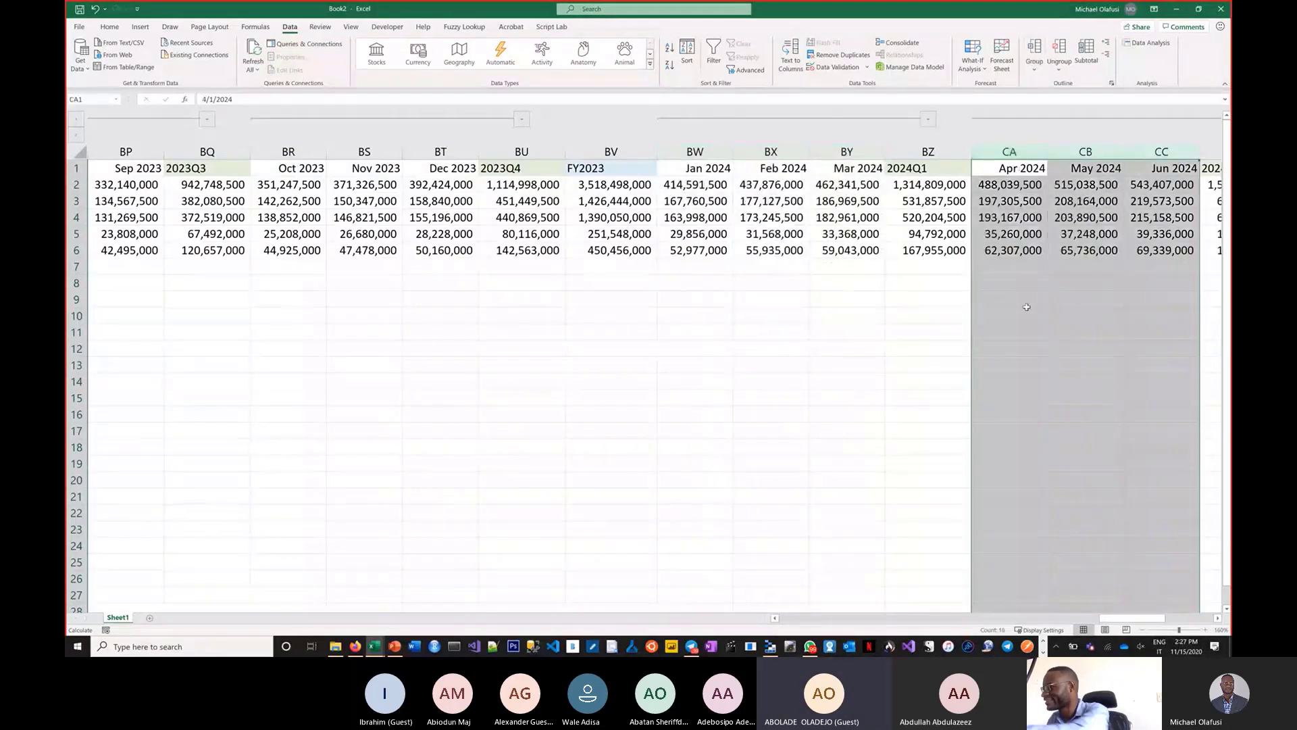
- Group the July to September 2024 columns CE:CG and the October to December 2024 columns CI:CK as separate groups
scroll(1027, 307, "right", 3)
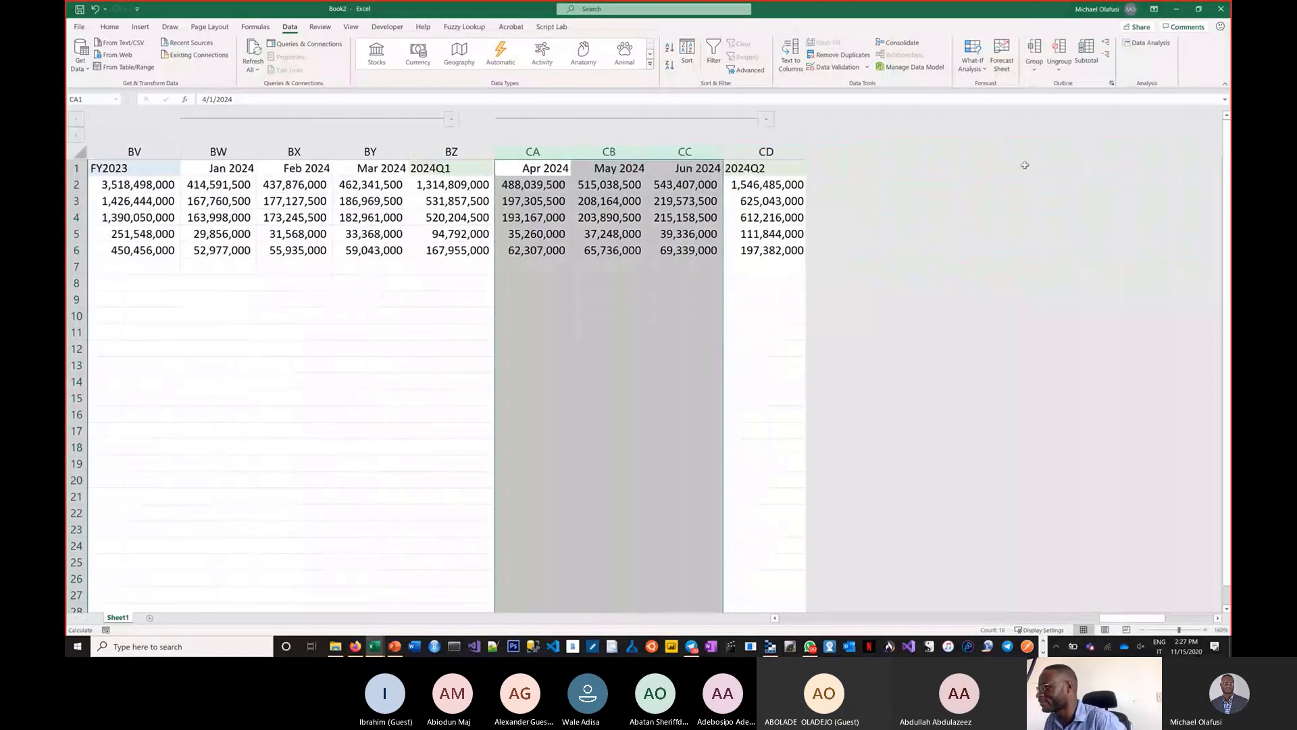
left_click_drag(870, 155, 1000, 154)
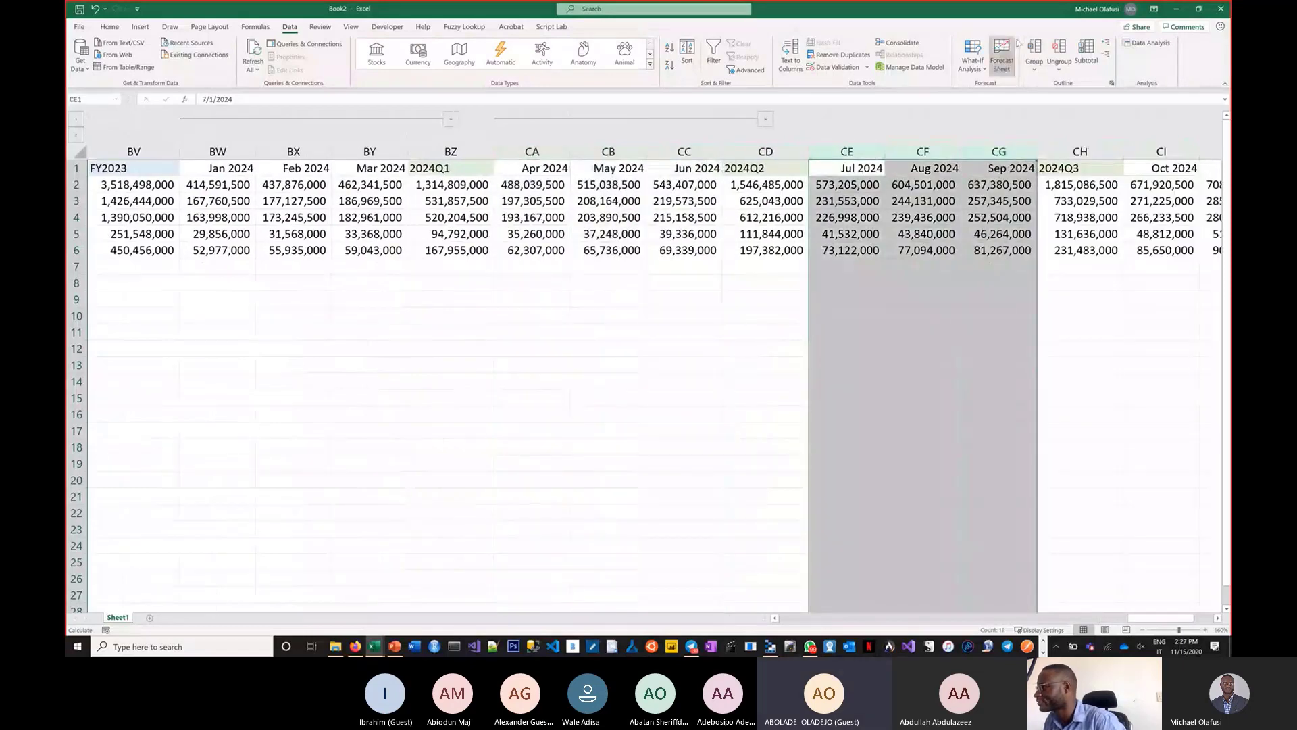
left_click(1035, 50)
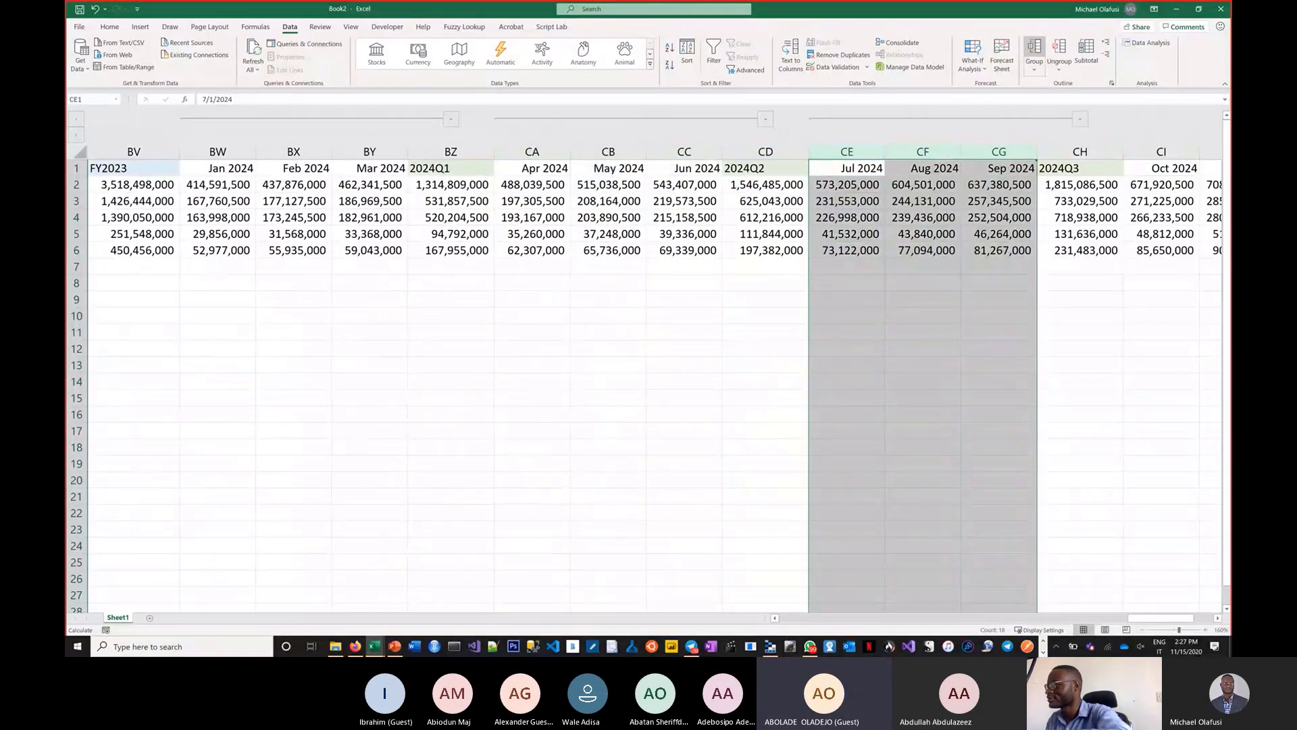
scroll(648, 379, "right", 1)
scroll(648, 378, "right", 2)
left_click_drag(679, 151, 831, 151)
left_click(1035, 51)
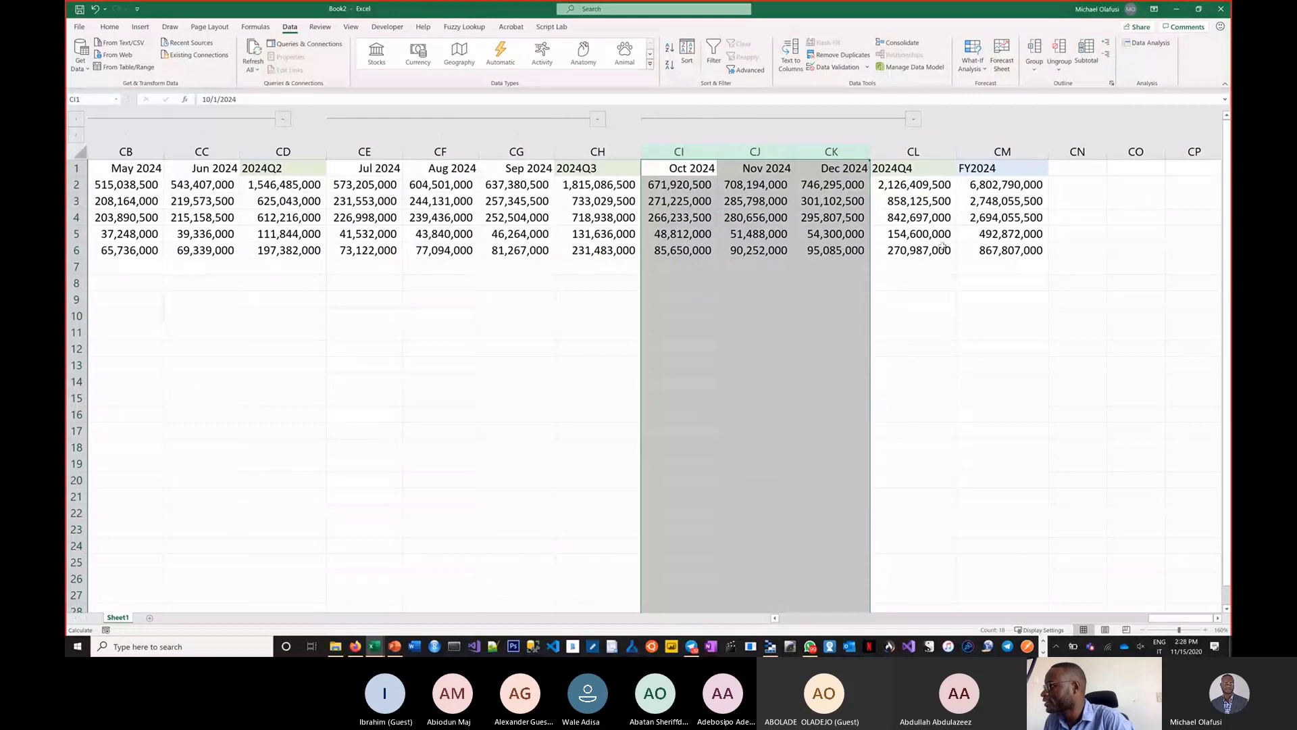
left_click_drag(919, 282, 919, 300)
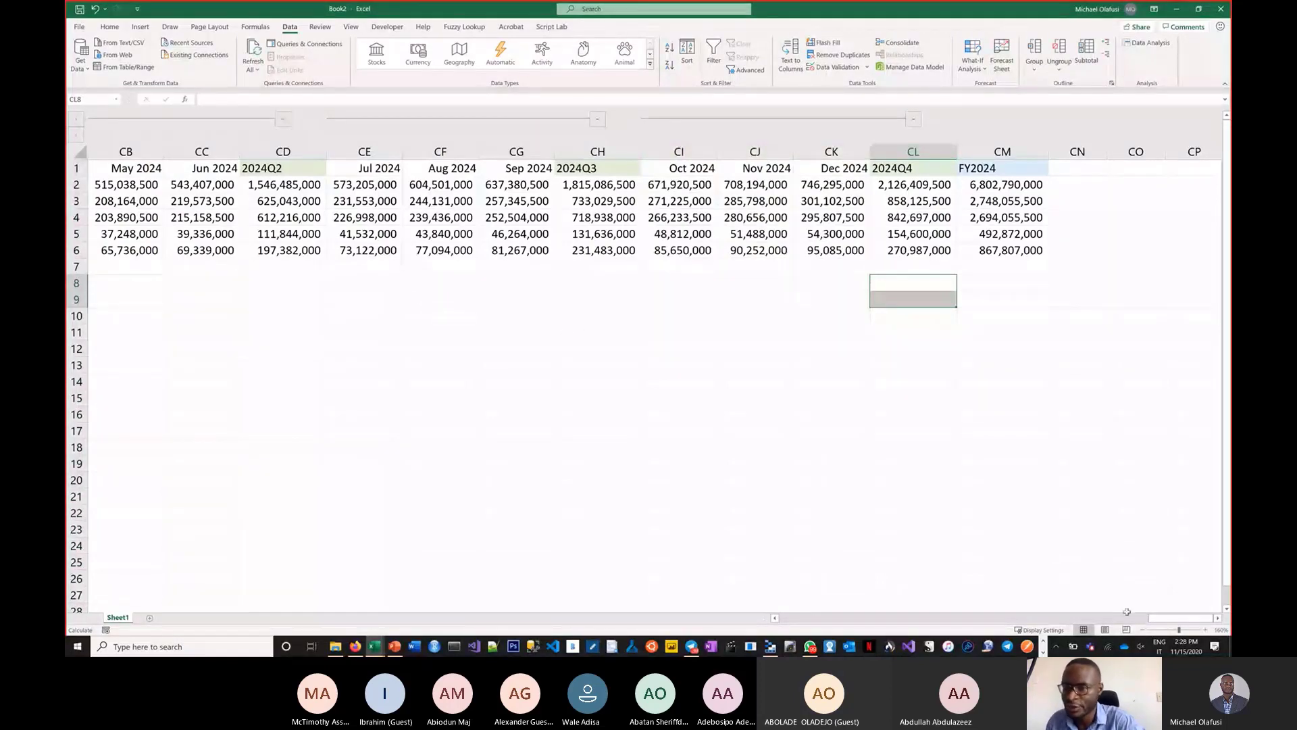
- Check the outline from the start of the sheet by collapsing all month columns to quarterly totals and expanding them again, twice
left_click_drag(1169, 618, 614, 574)
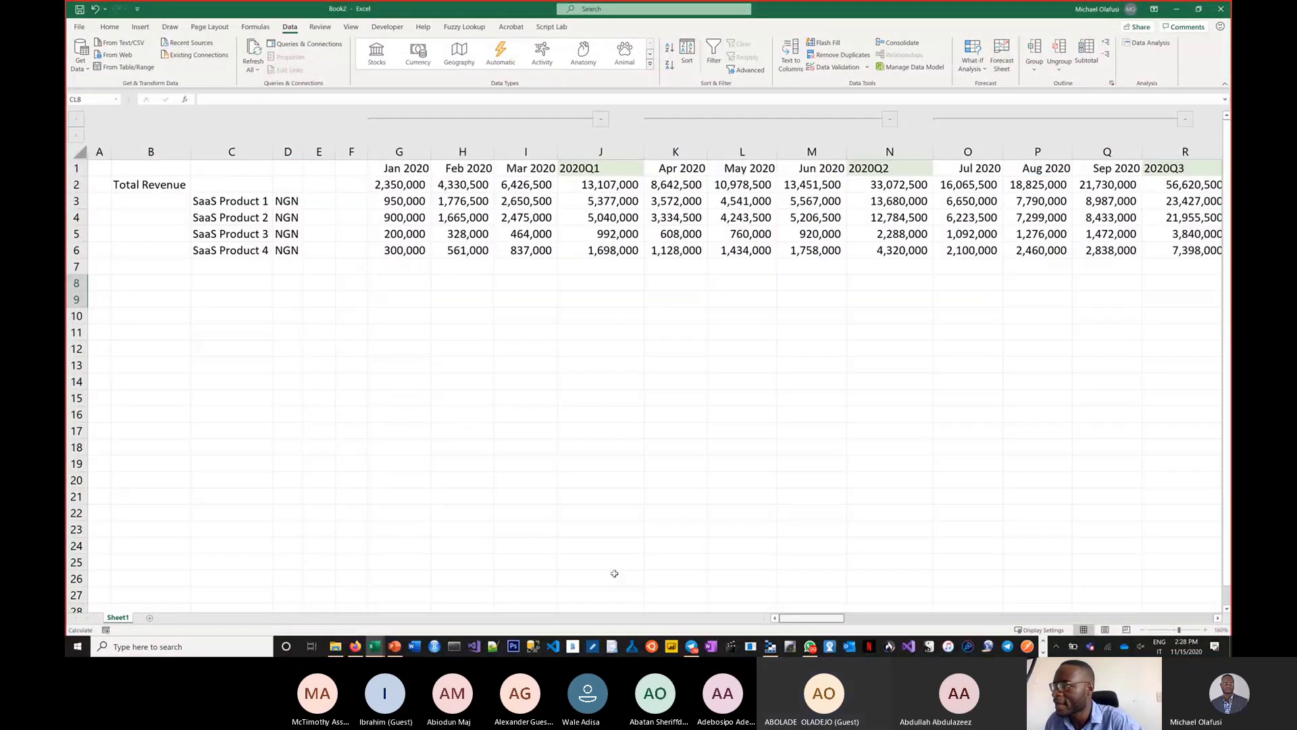
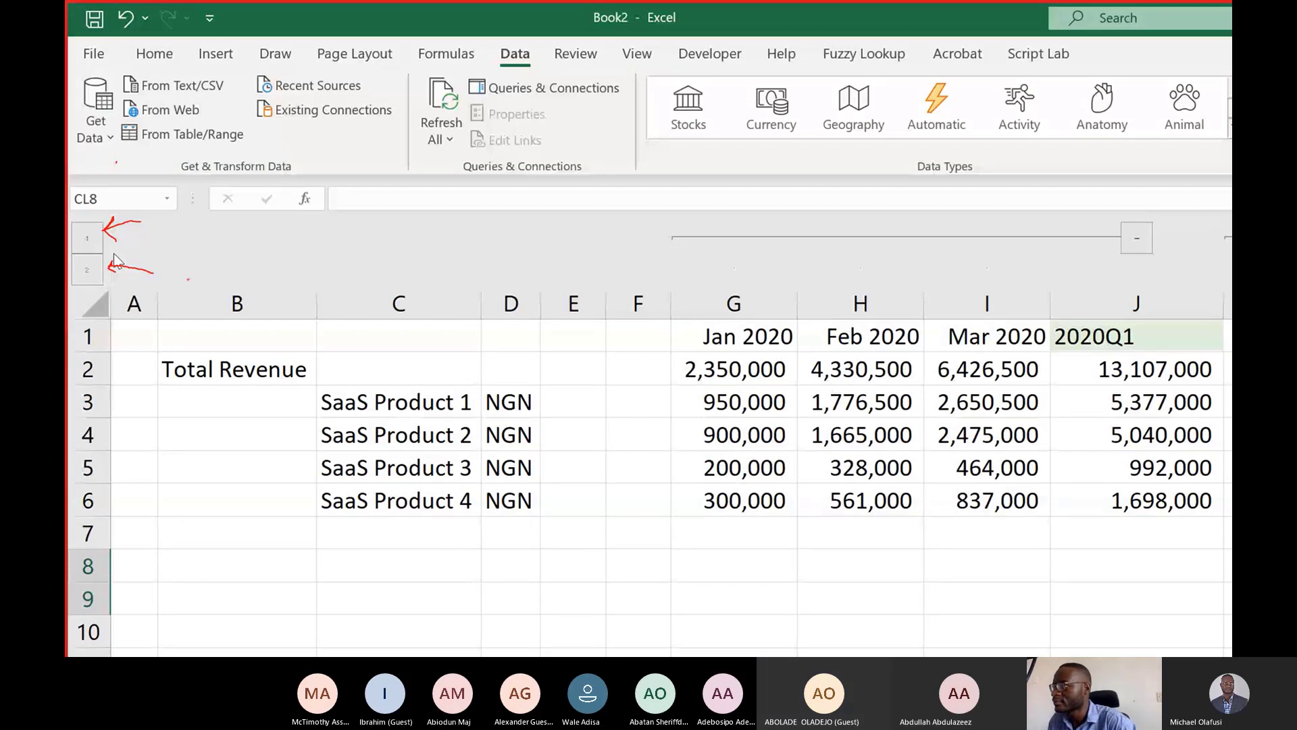
key("Escape")
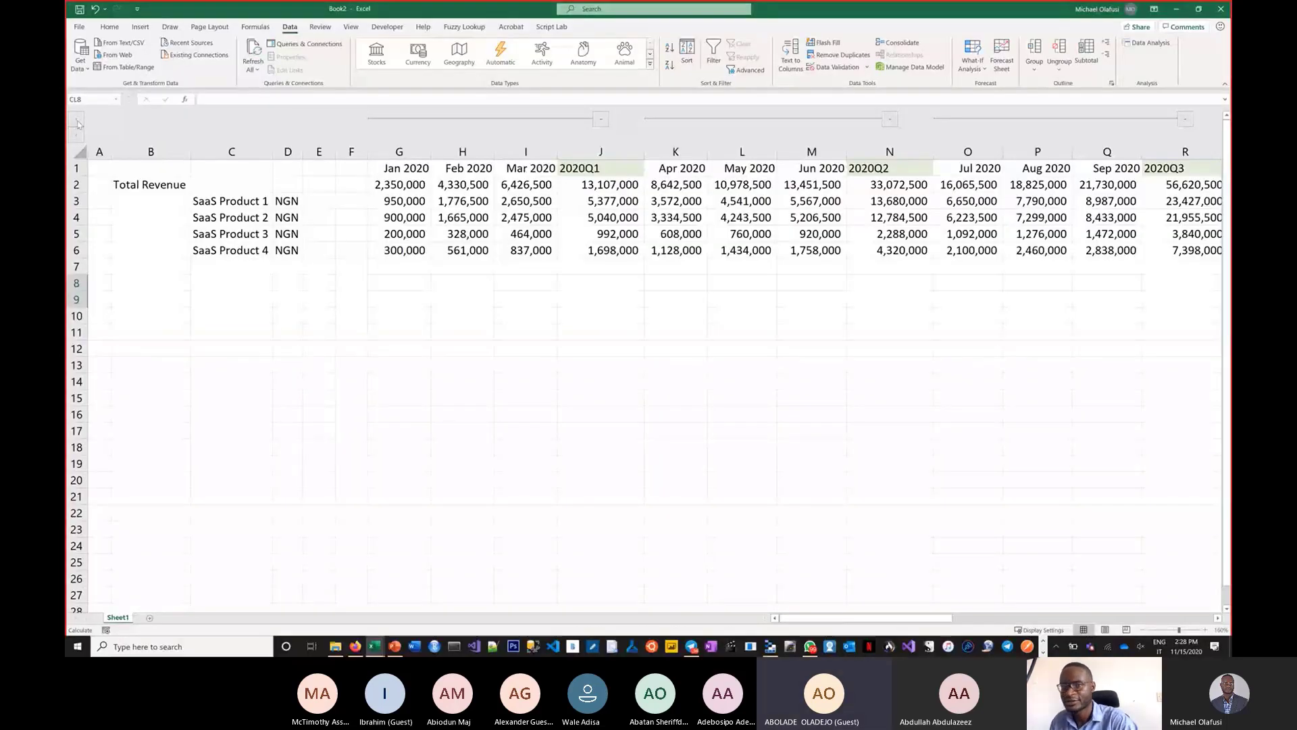
left_click(77, 124)
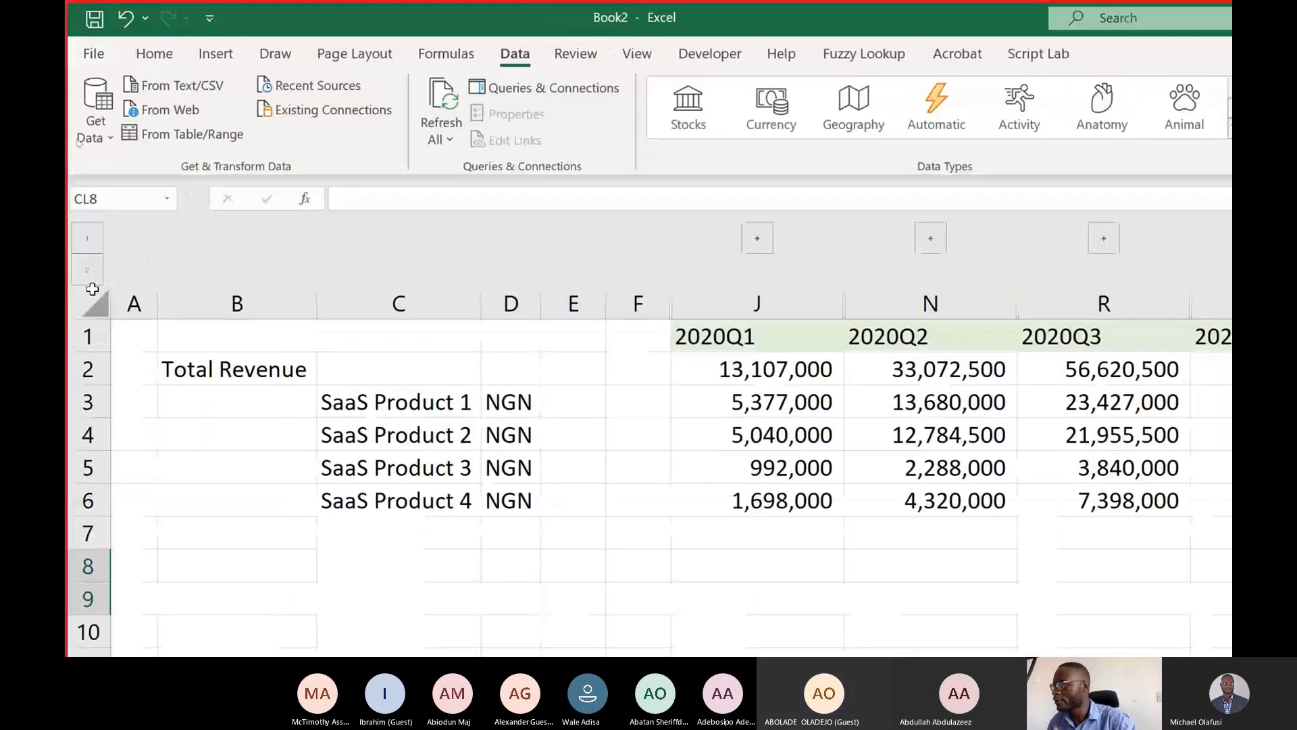
left_click(87, 270)
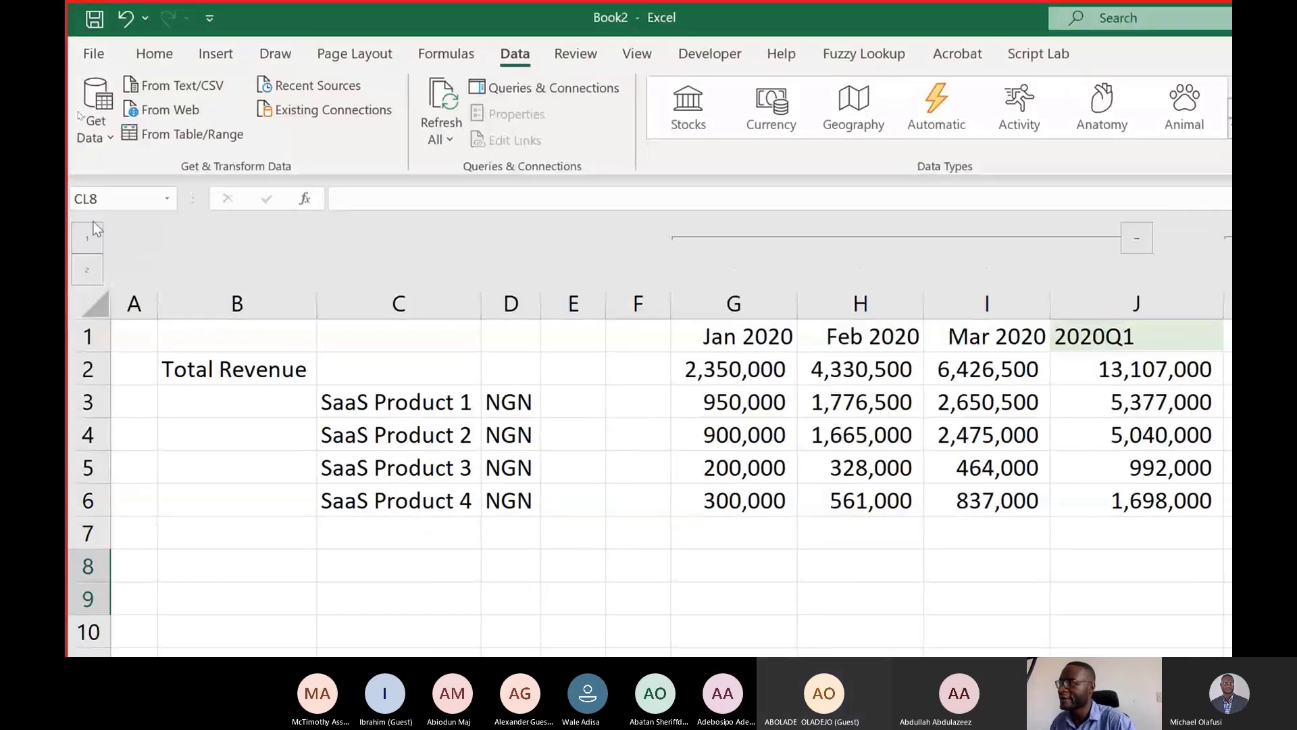
left_click(90, 237)
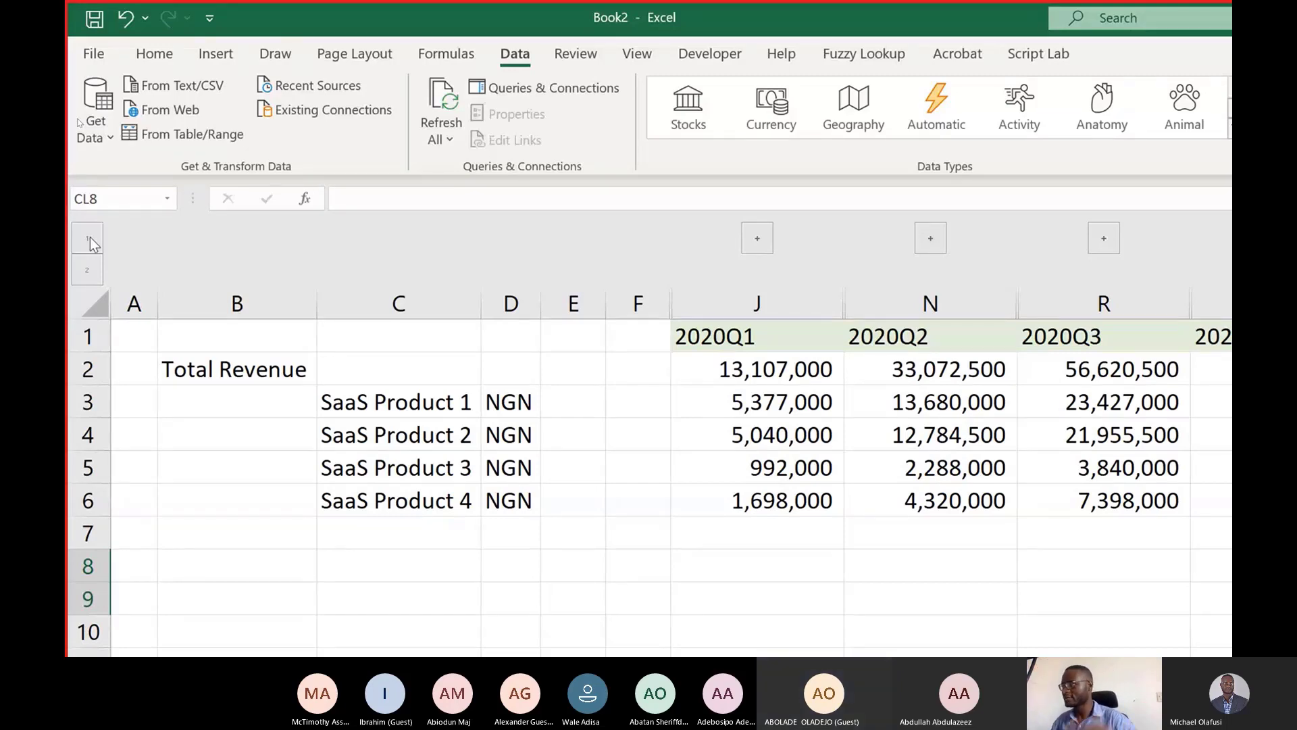
left_click(96, 274)
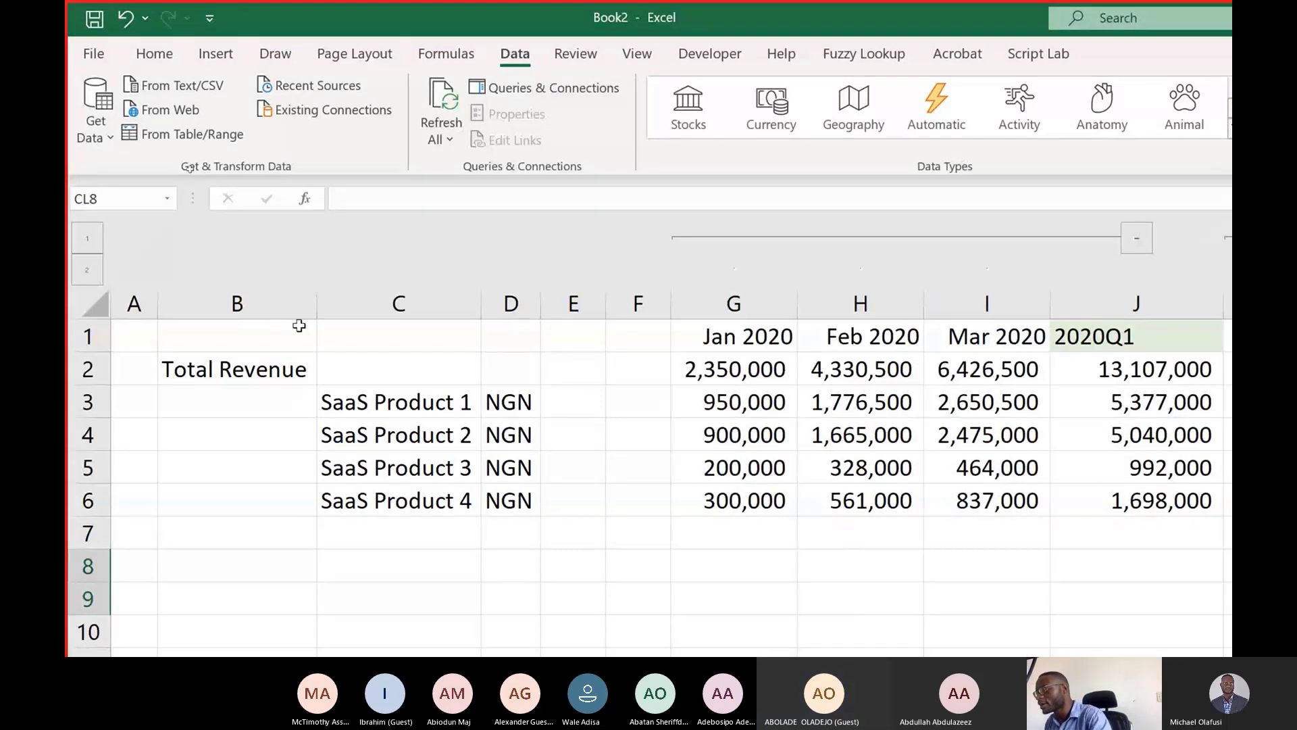
key("ctrl+4")
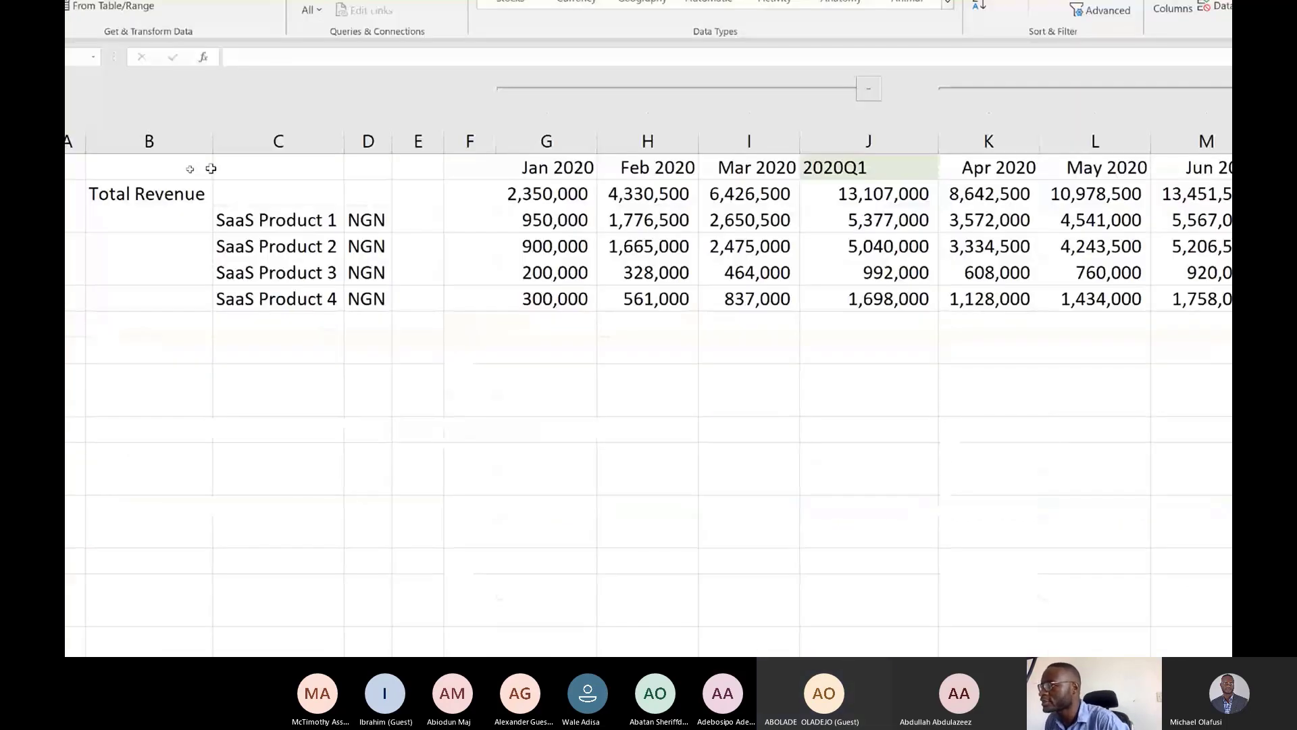
left_click(453, 262)
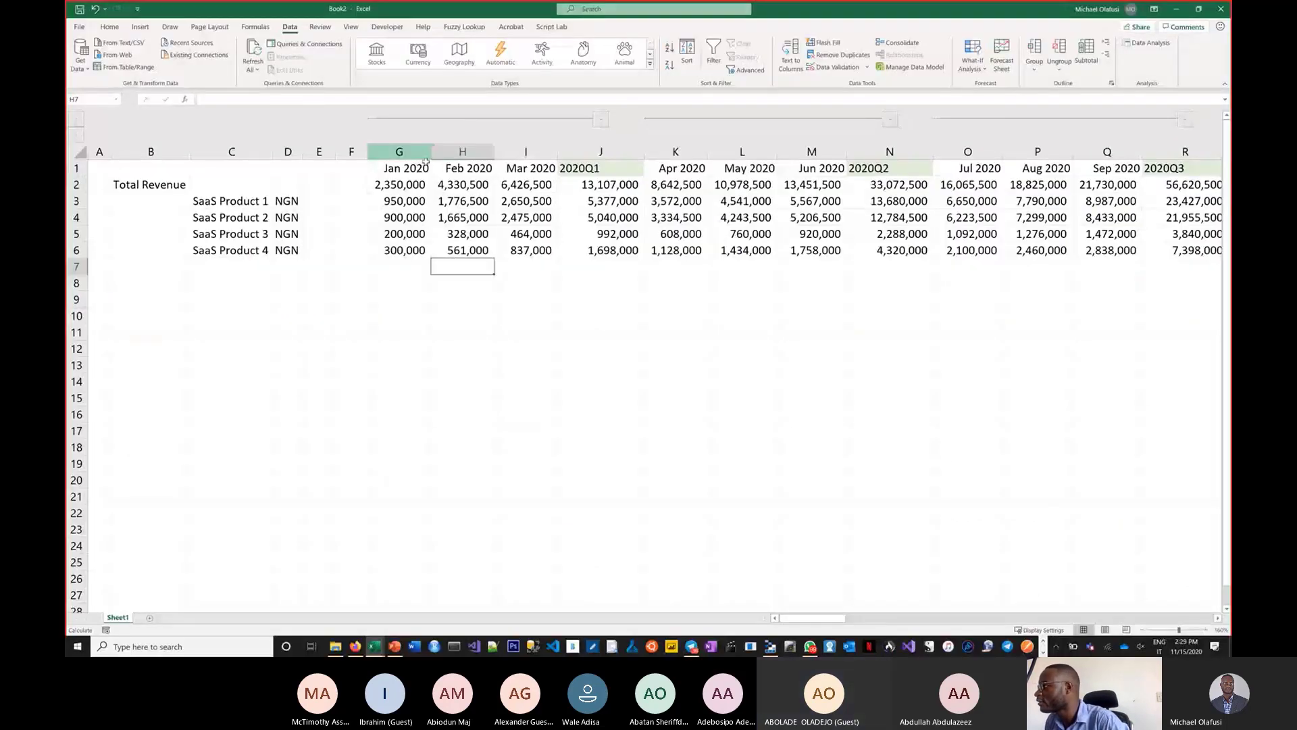
mouse_move(425, 160)
left_mouse_down()
mouse_move(1176, 204)
mouse_move(1115, 206)
left_mouse_up()
left_click(939, 338)
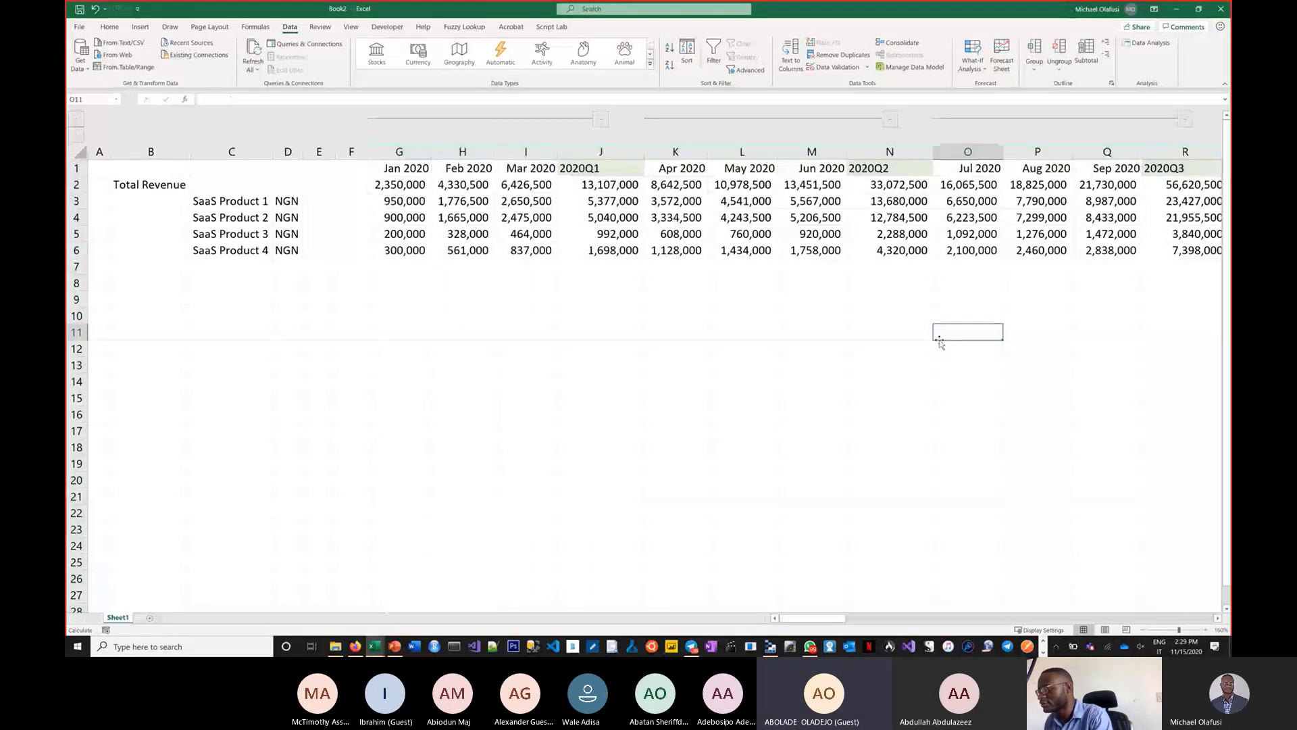
- Group all 2020 month and quarter columns G:V under the FY2020 total column as an outer outline level
scroll(940, 339, "down", 2)
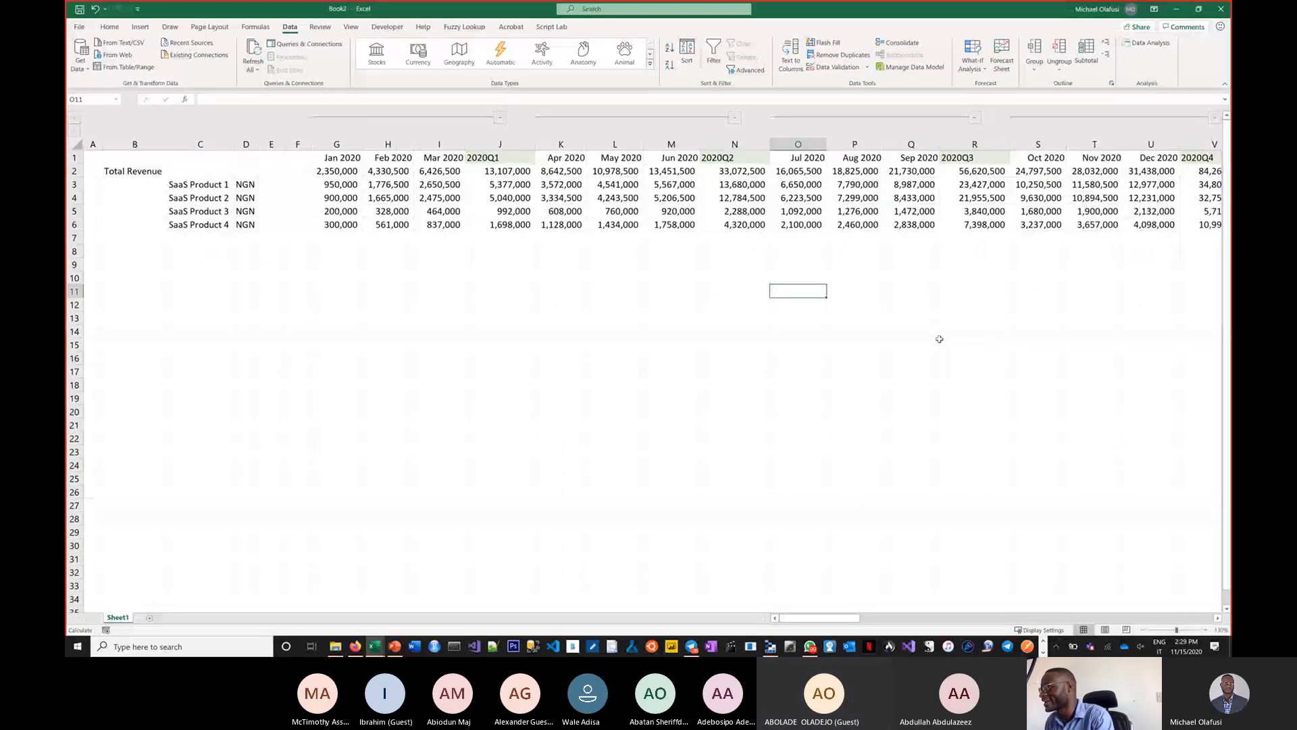
scroll(940, 339, "down", 2)
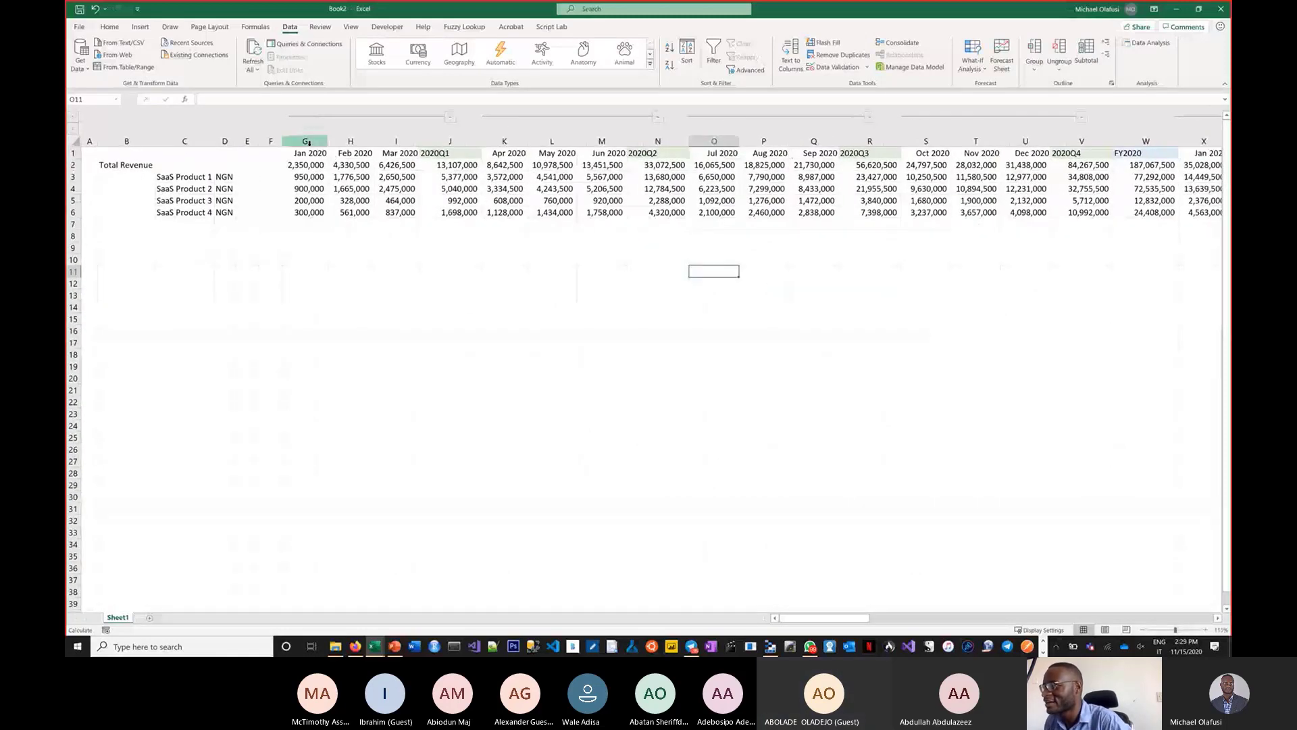
left_click_drag(311, 142, 1057, 158)
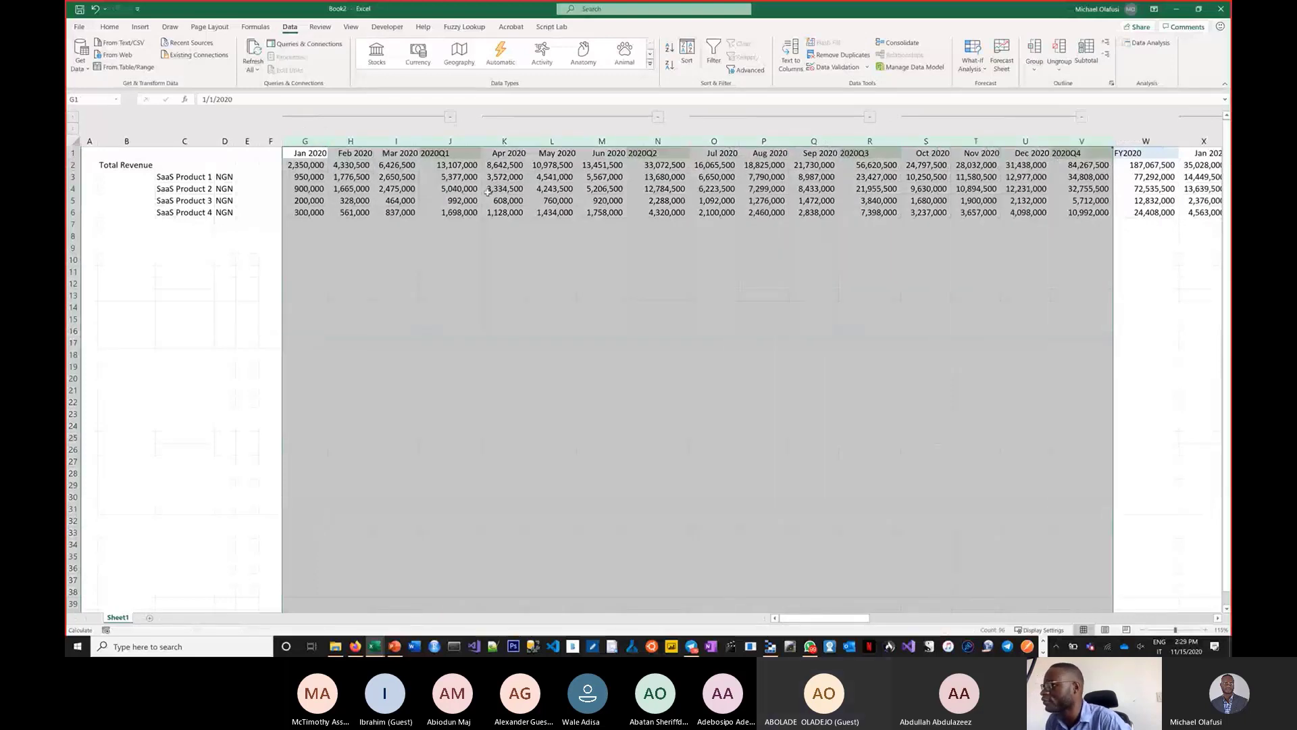
left_click(1036, 50)
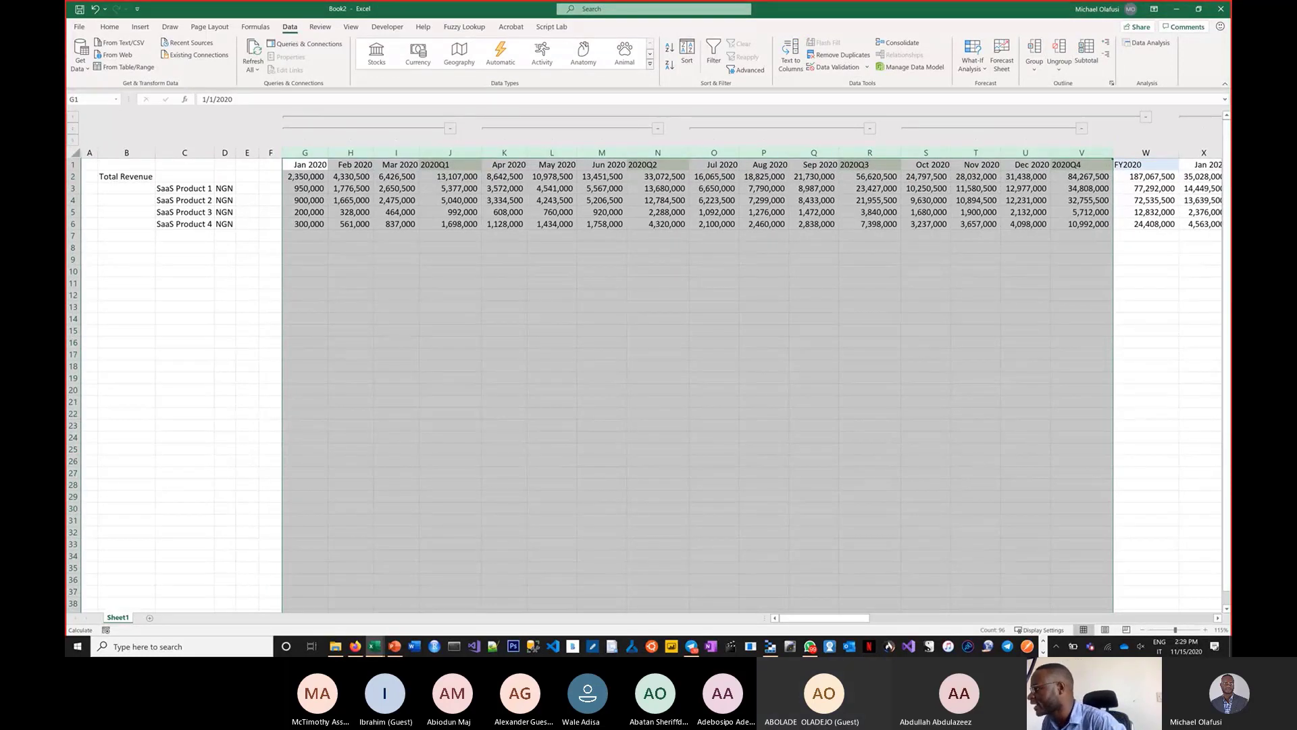
- Group all 2021 month and quarter columns X:AM under the FY2021 total column
left_click(1218, 618)
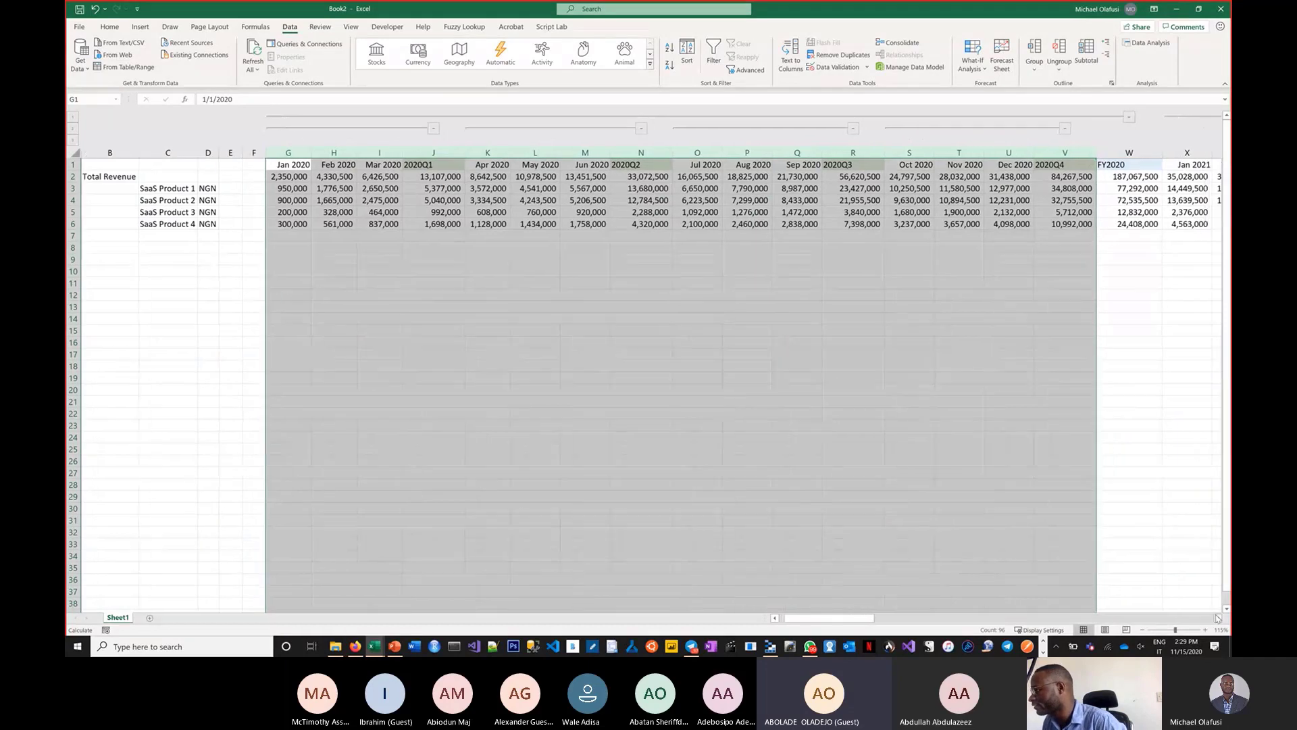
left_click(1218, 618)
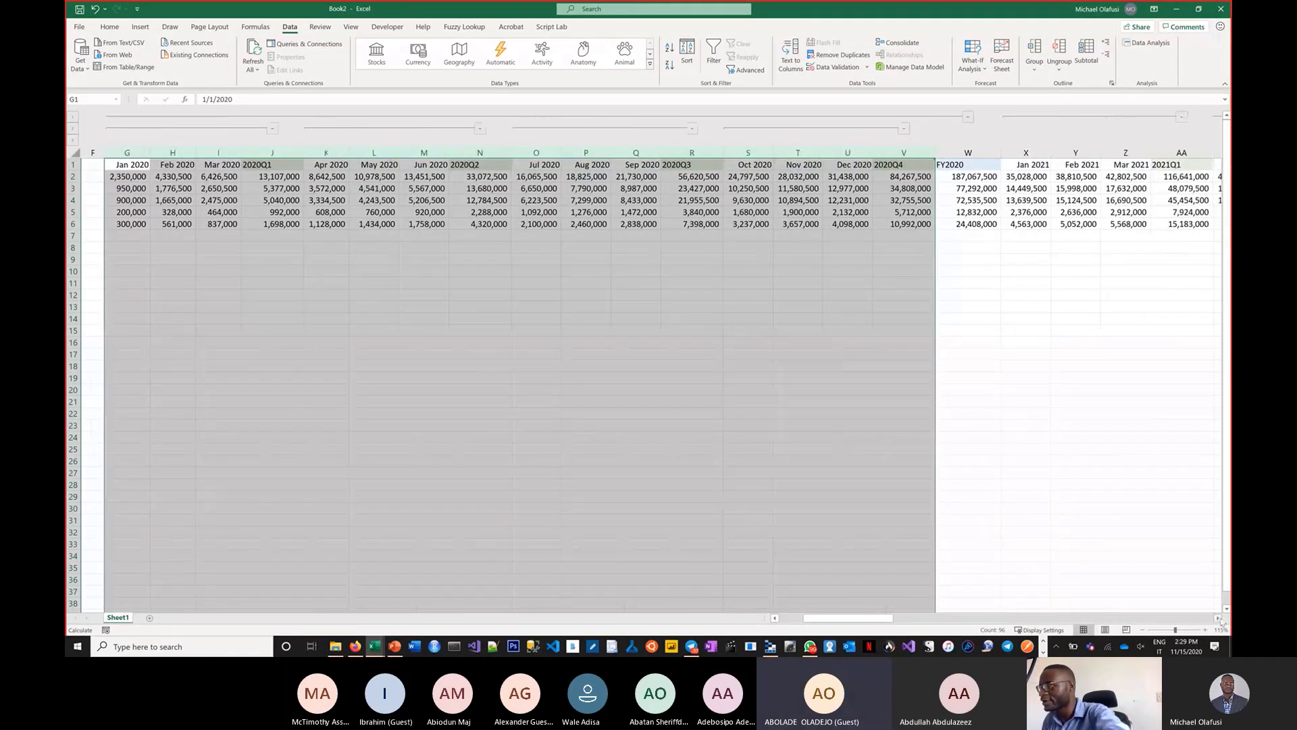
scroll(559, 154, "right", 4)
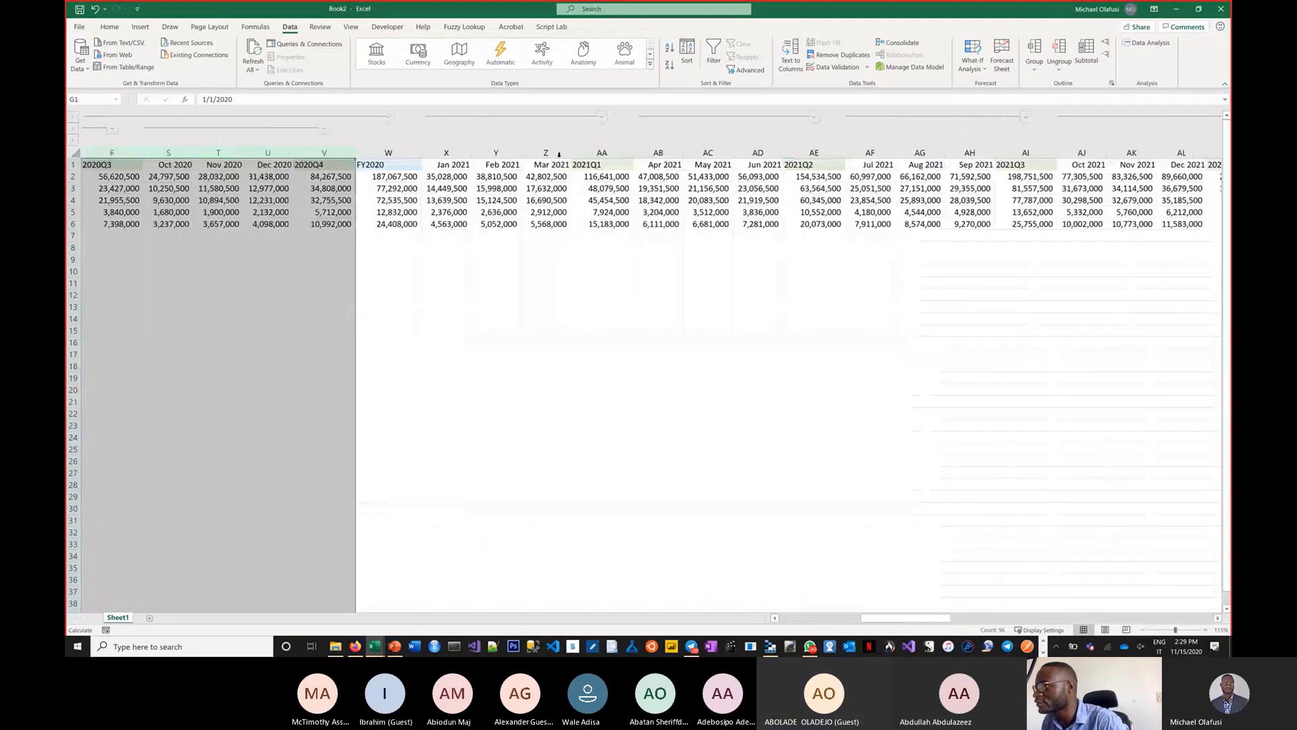
left_click_drag(446, 152, 987, 177)
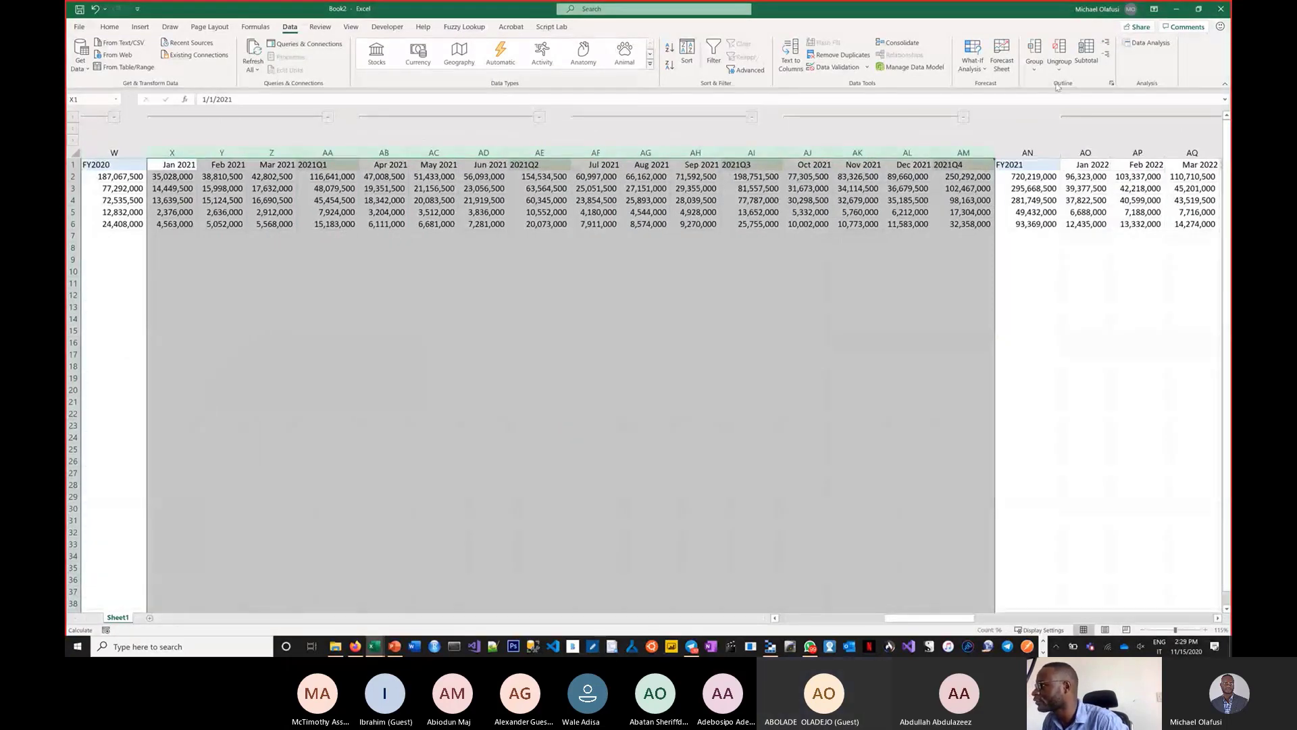
left_click(1035, 47)
- Group all 2022 month and quarter columns AO:BD under the FY2022 total column
left_click_drag(1078, 152, 968, 154)
left_click_drag(750, 177, 523, 153)
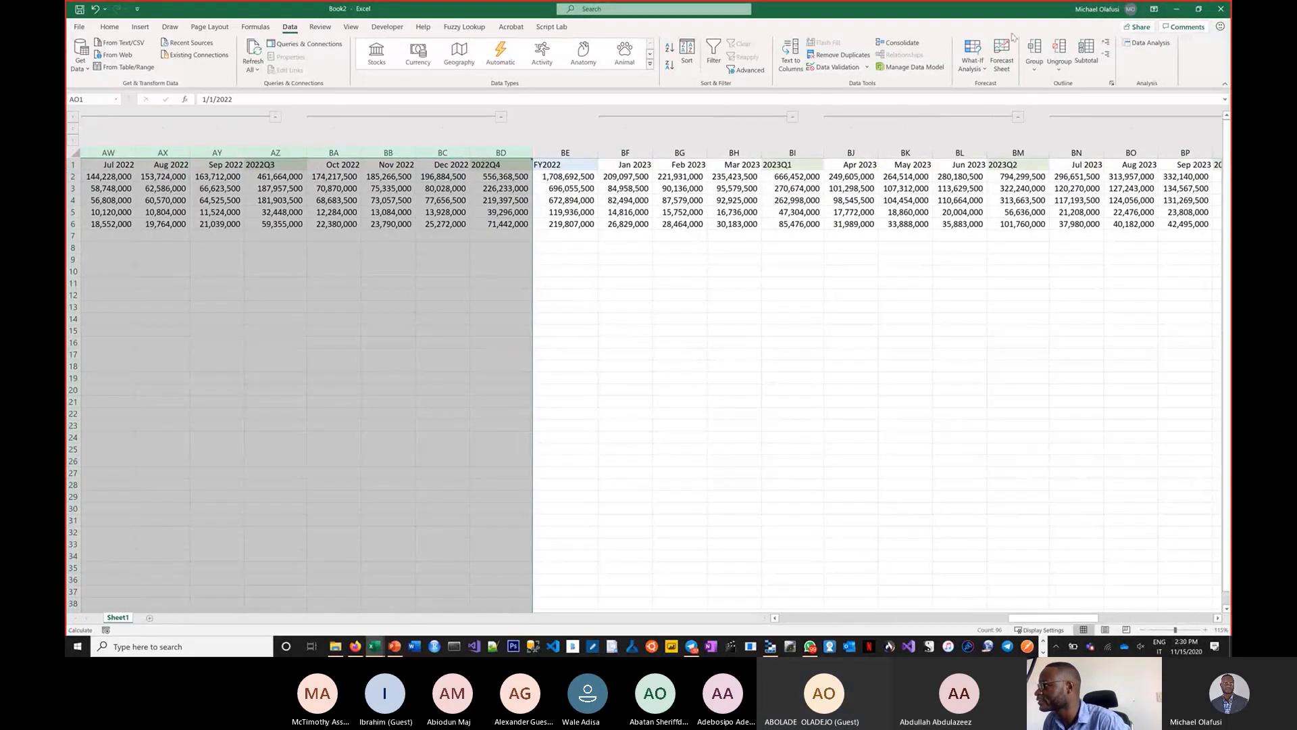
left_click(1034, 49)
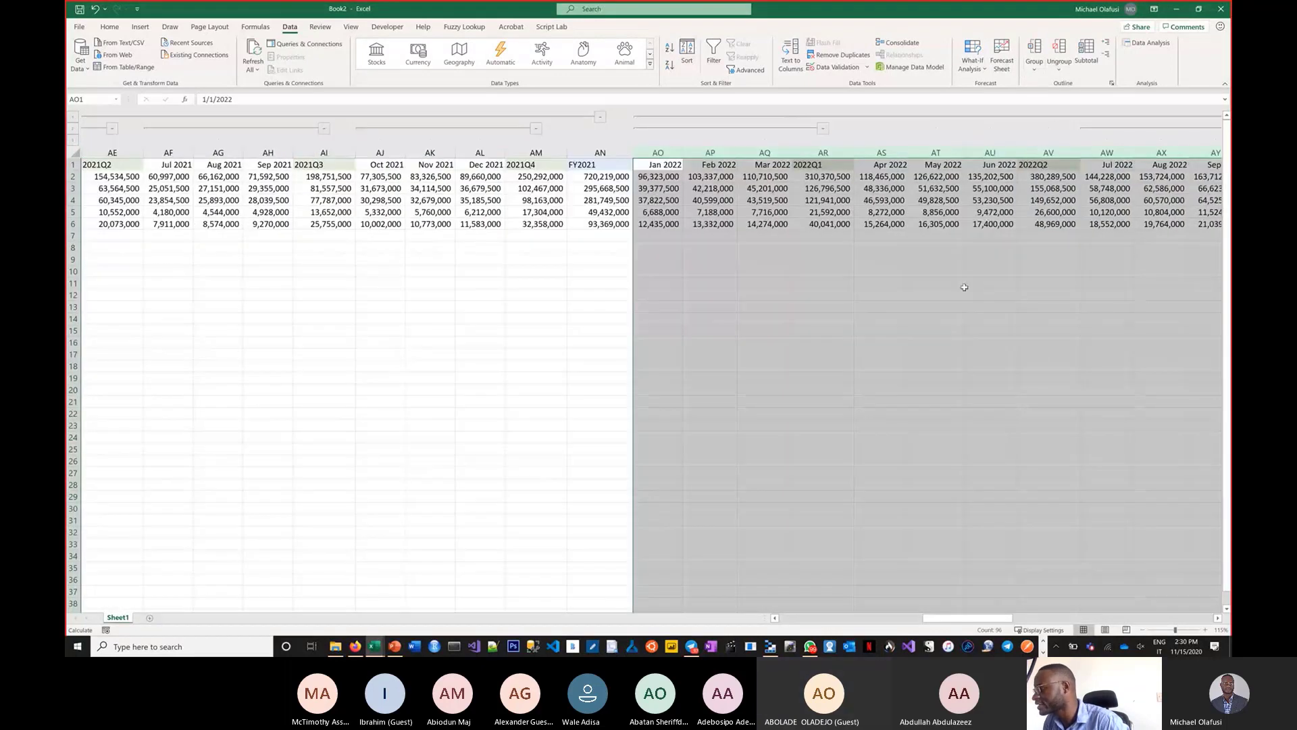
- Group all 2023 month and quarter columns BF:BU under the FY2023 total column
scroll(965, 278, "right", 2)
scroll(965, 278, "right", 4)
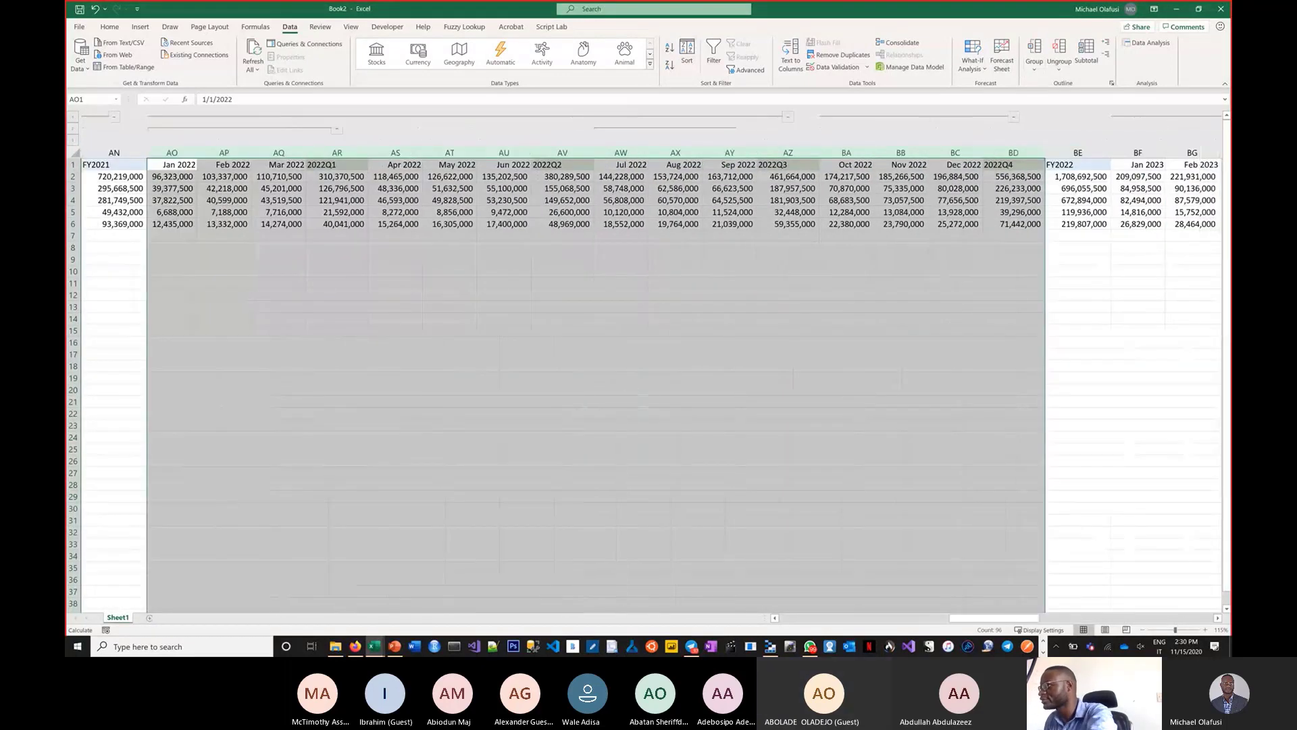
scroll(572, 152, "right", 1)
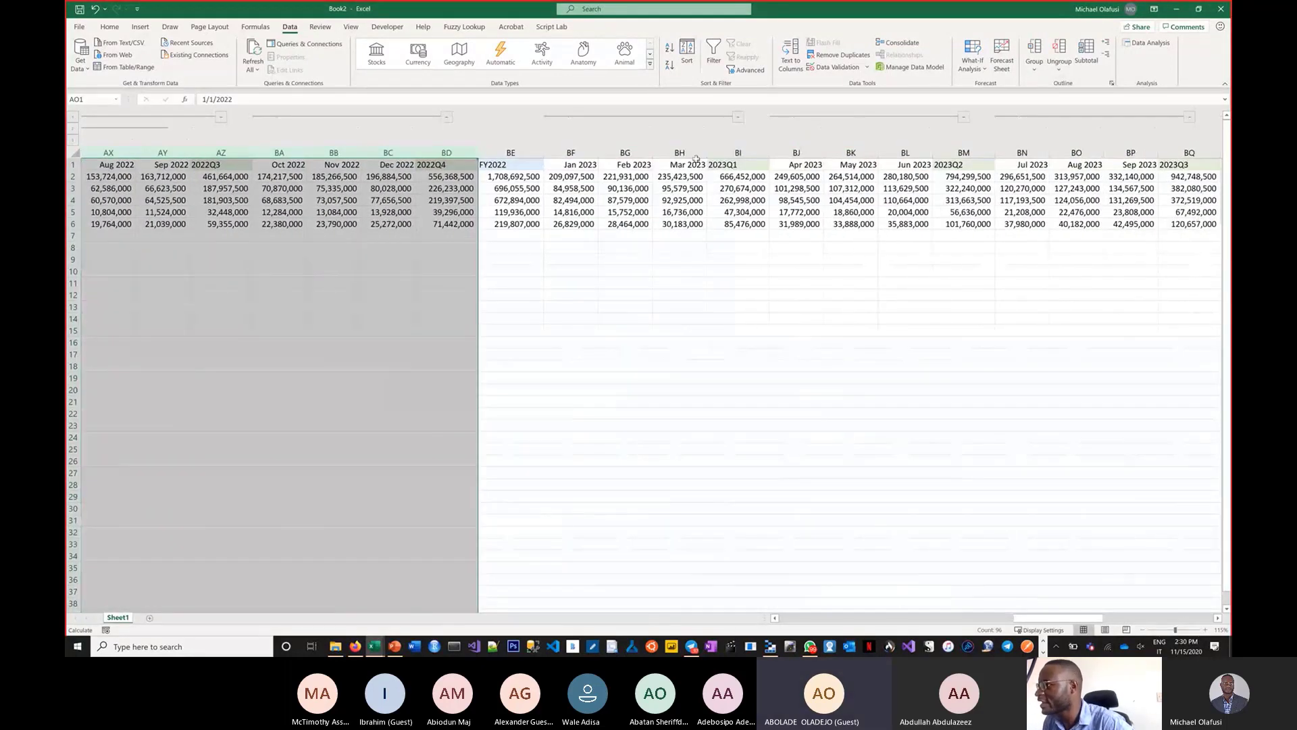
left_click_drag(572, 152, 1160, 162)
left_click_drag(1226, 173, 1087, 157)
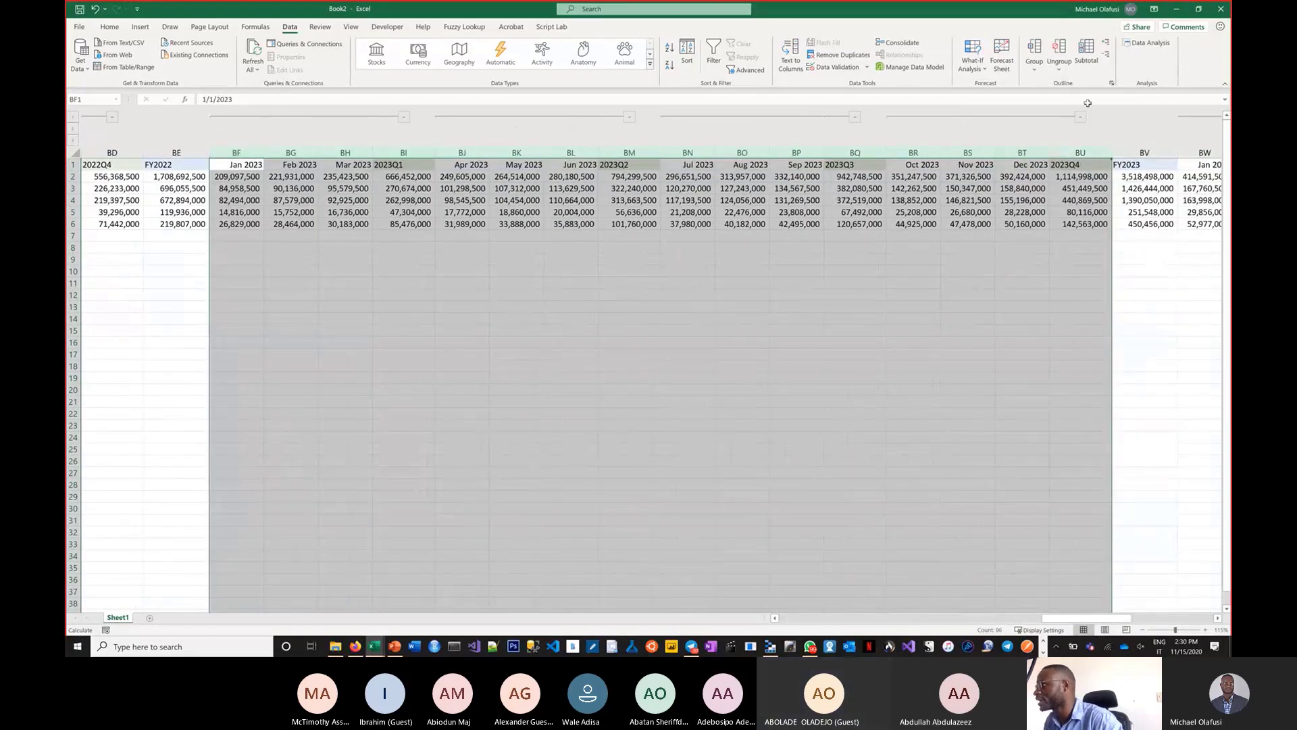
left_click(1035, 48)
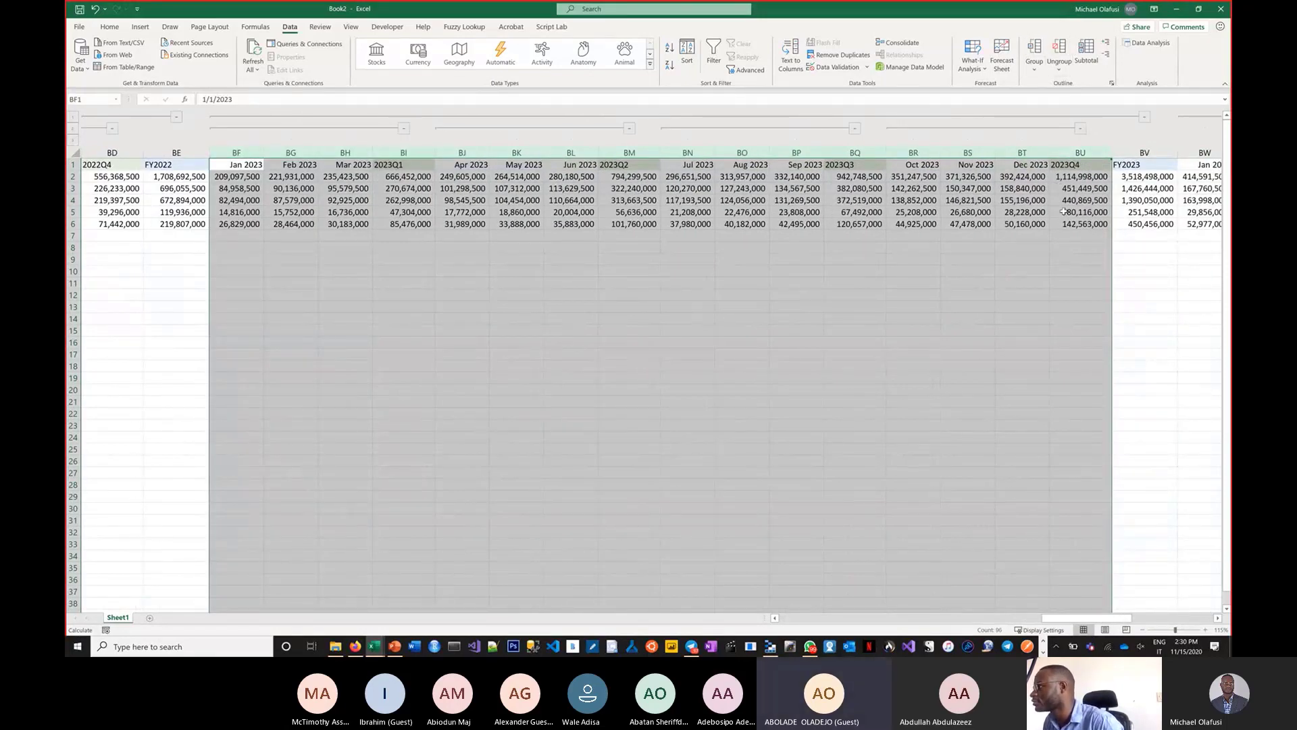
- Group the monthly and quarterly 2024 columns BW to CL, Jan 2024 through 2024Q4, into a yearly outline level under FY2024
scroll(1063, 211, "left", 2)
scroll(1063, 212, "right", 5)
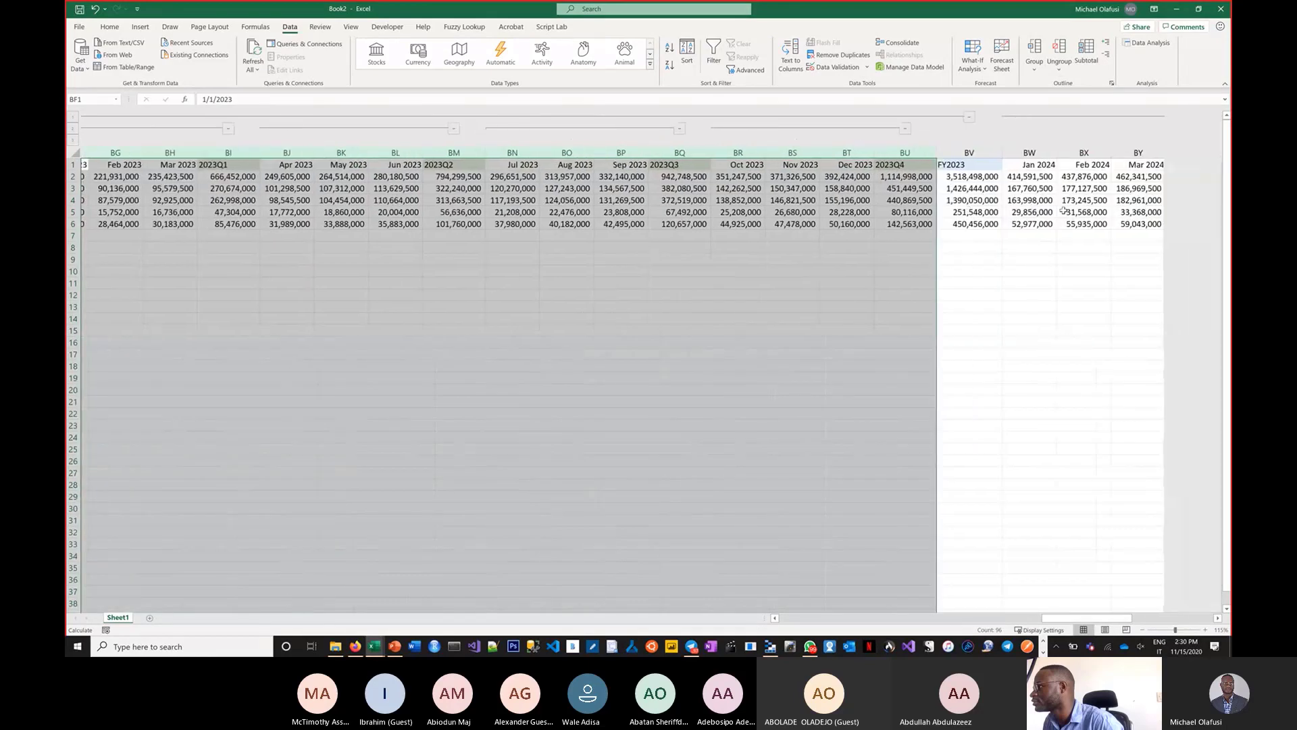
scroll(1063, 212, "right", 6)
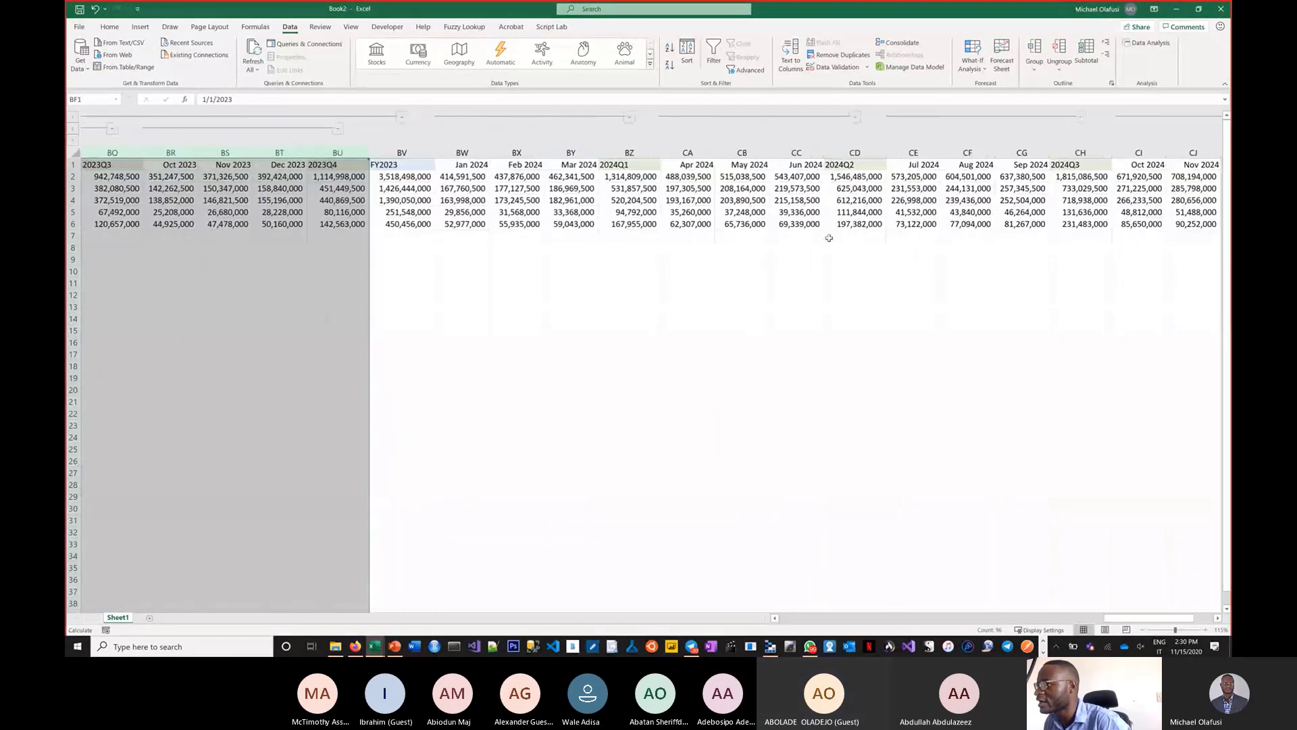
left_click(464, 152)
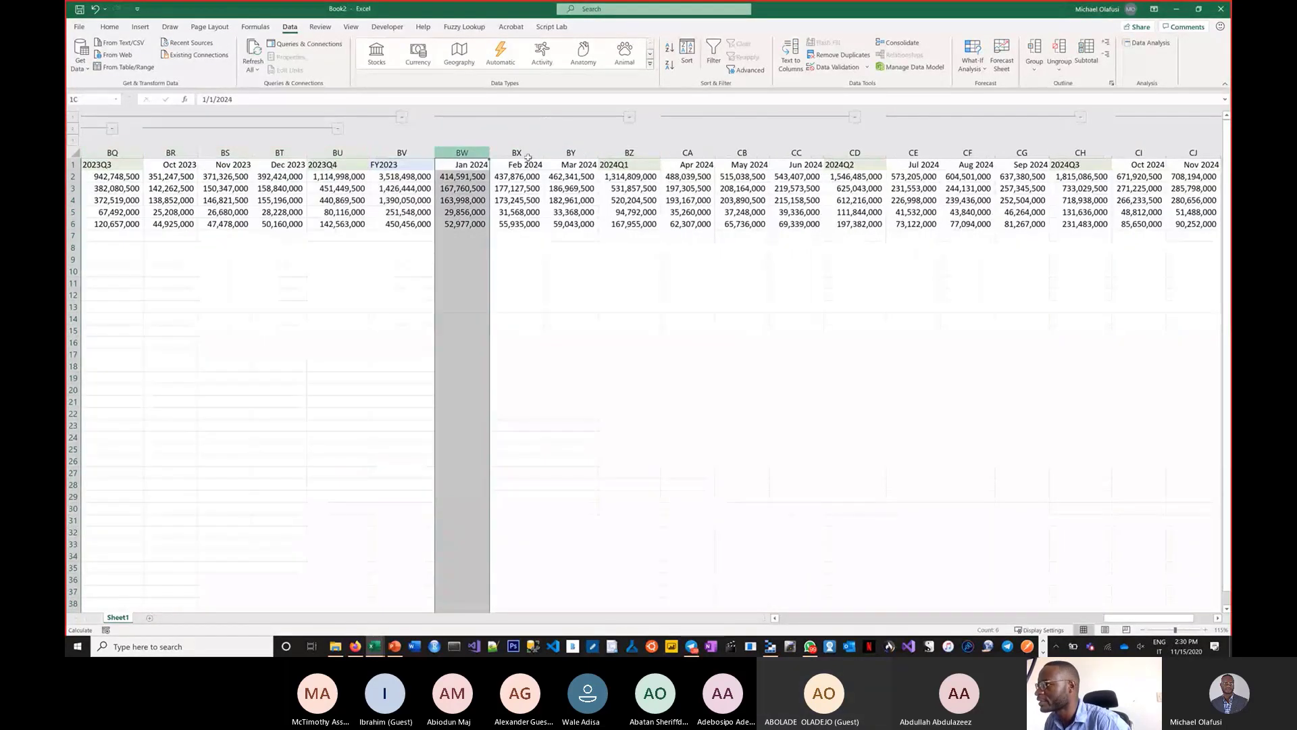
left_click_drag(528, 157, 1081, 201)
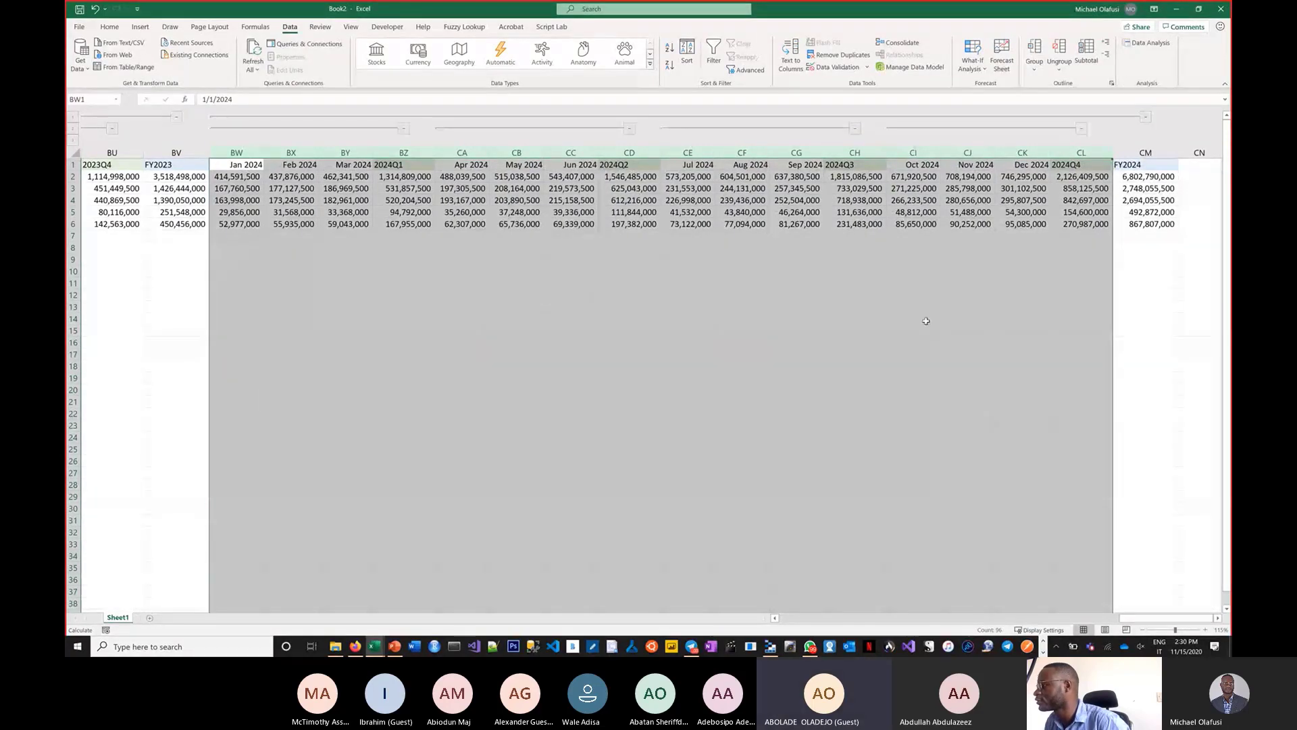
left_click(909, 353)
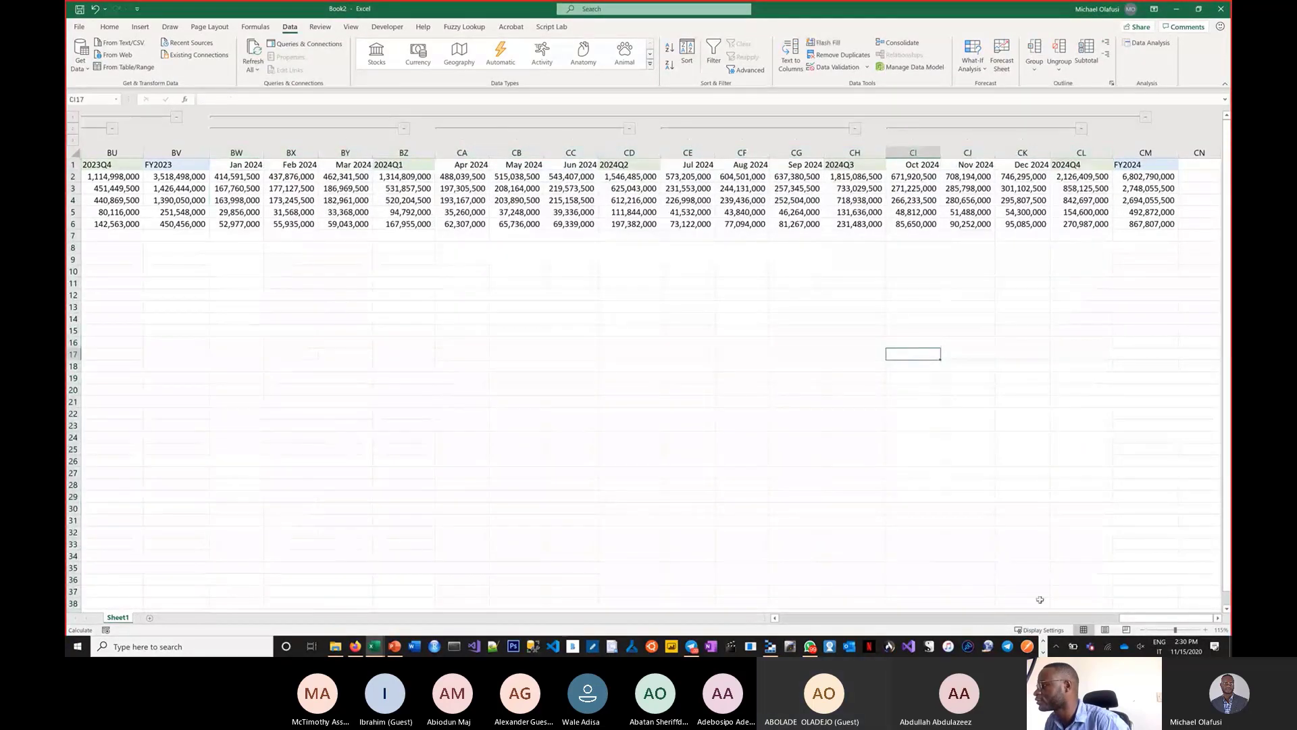
- Show the column outline at the yearly level, the quarterly level and back at full monthly detail
left_click_drag(1132, 620, 790, 619)
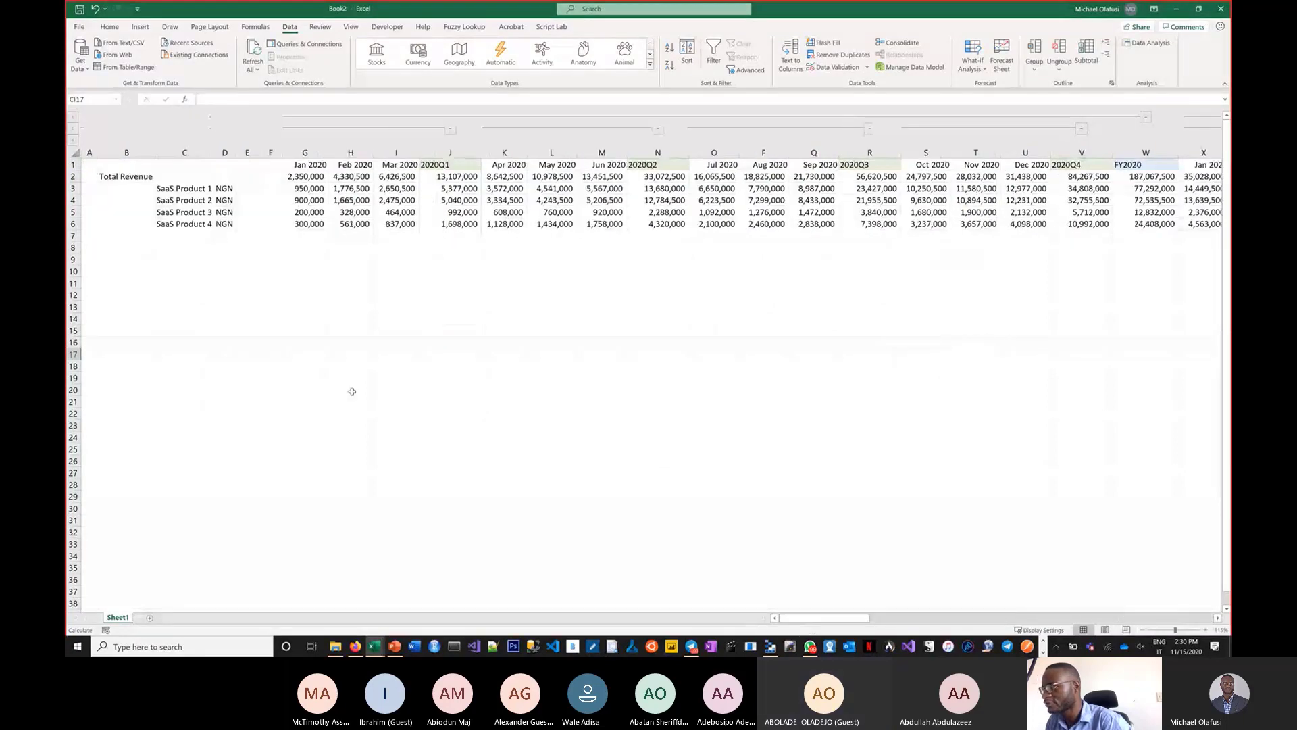
left_click(345, 388)
scroll(345, 389, "up", 1)
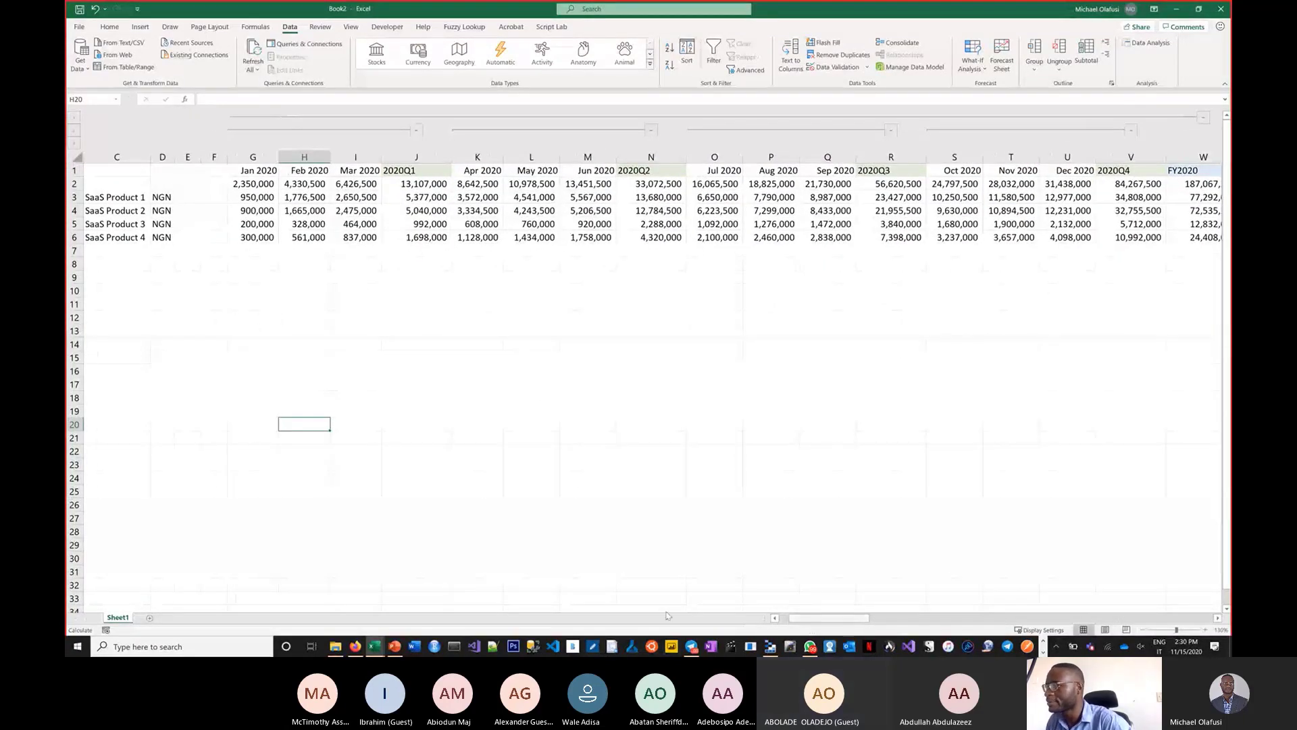
scroll(275, 373, "left", 2)
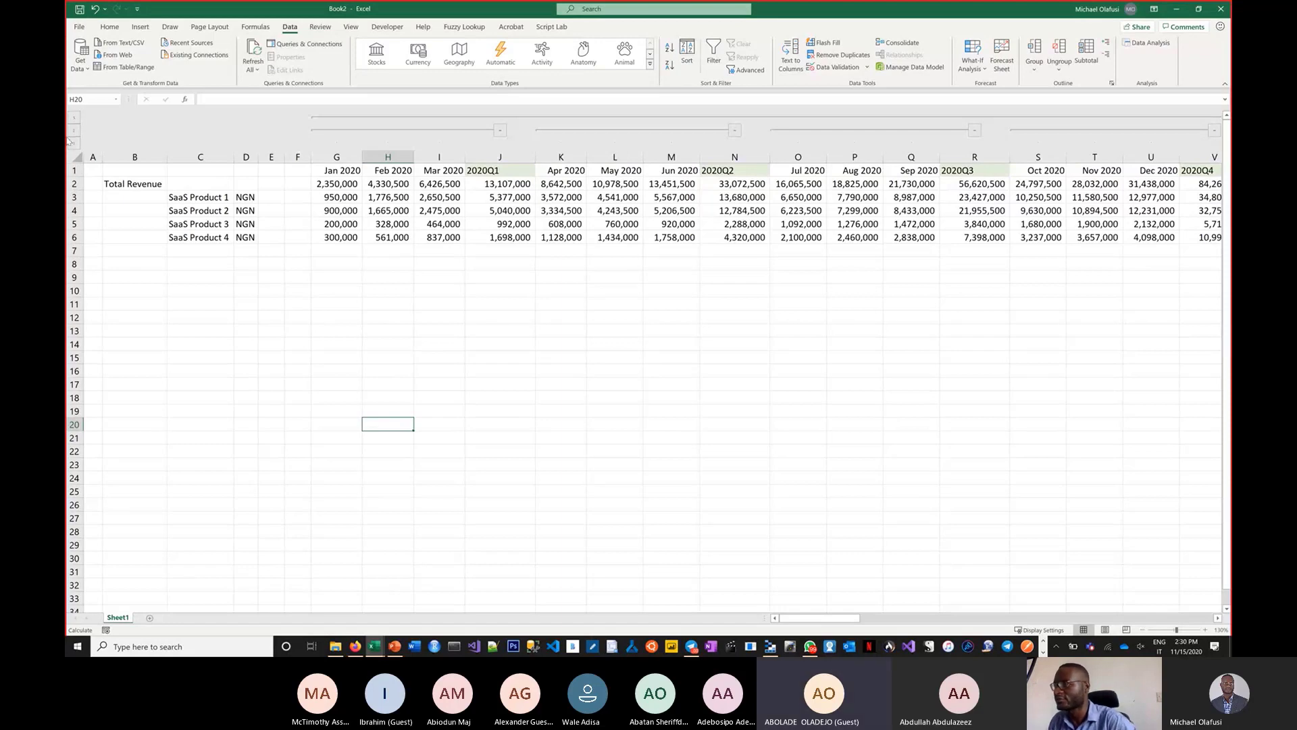
key("ctrl+1")
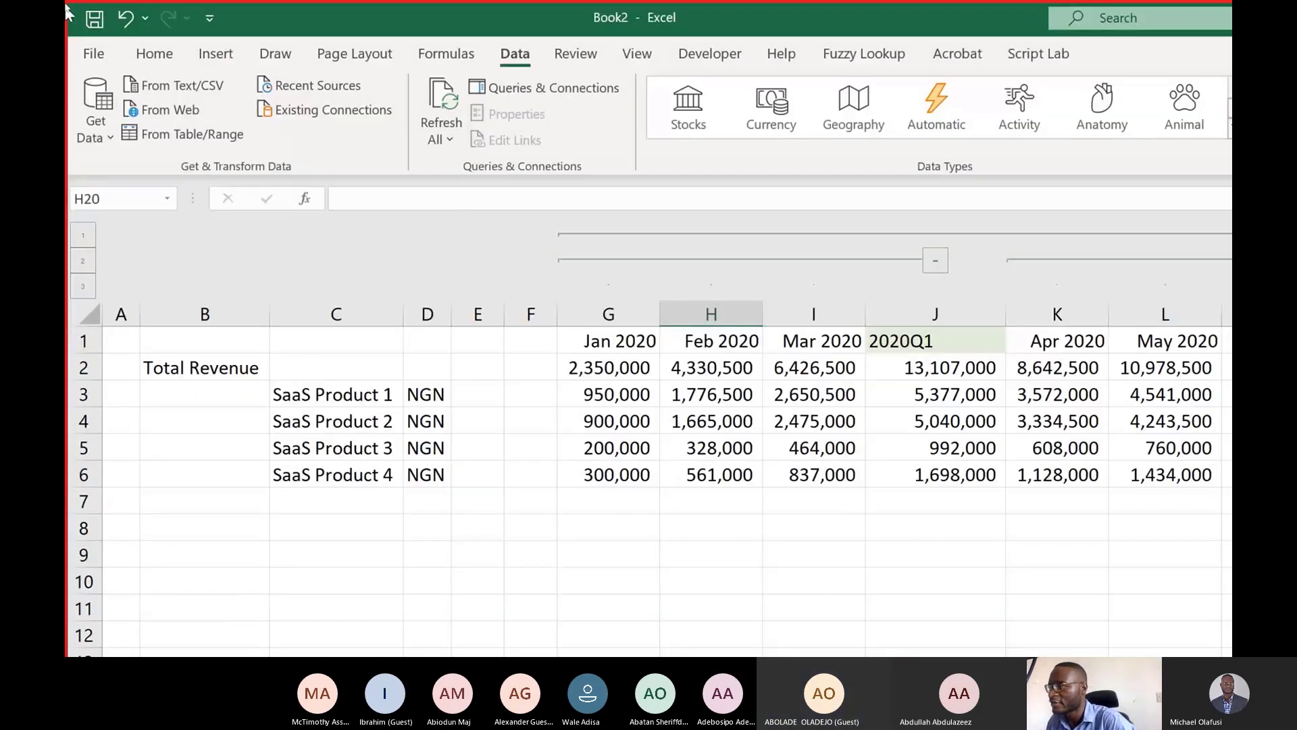
left_click(84, 236)
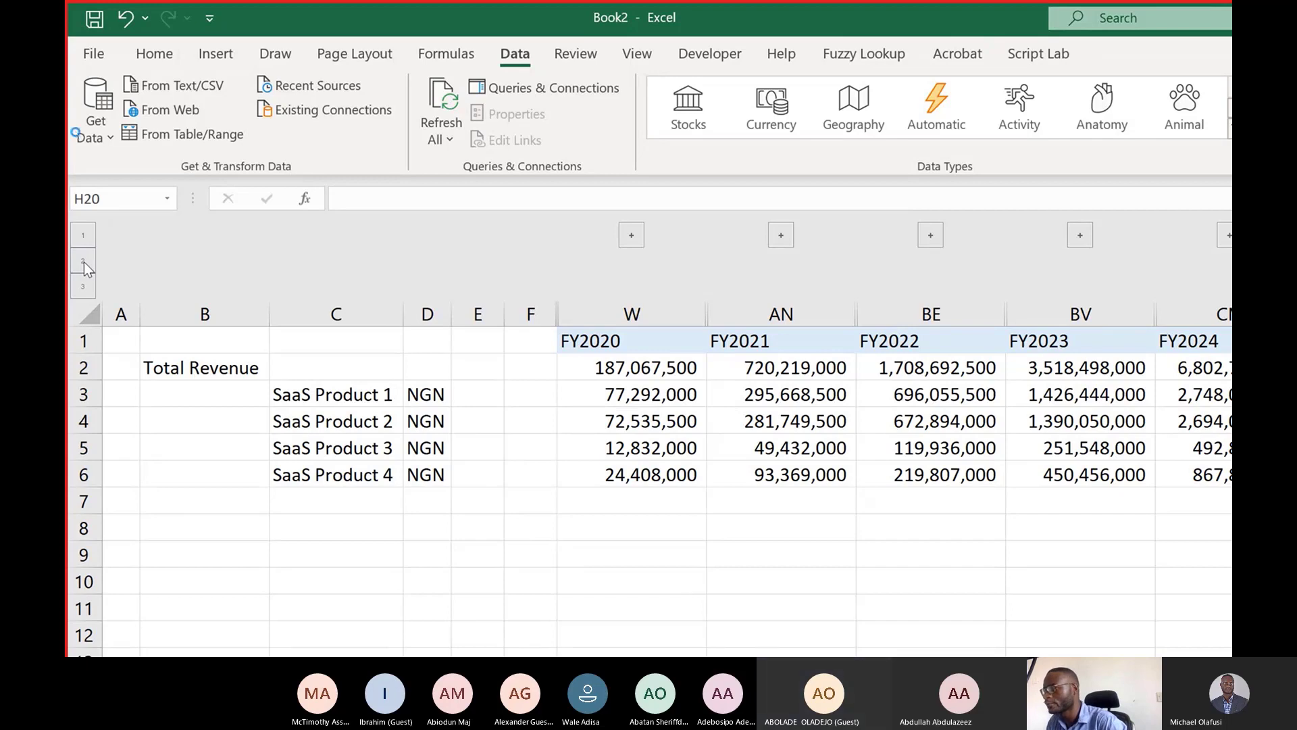
left_click(83, 261)
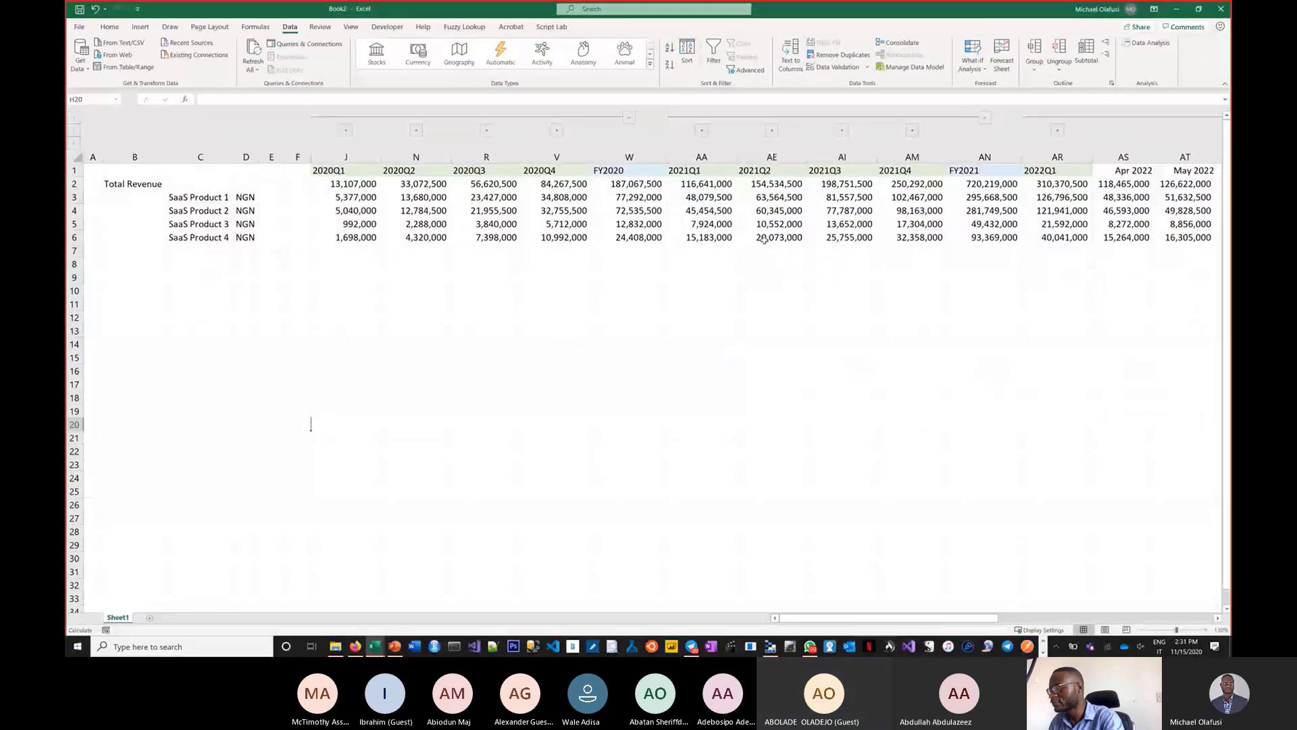
left_click(75, 146)
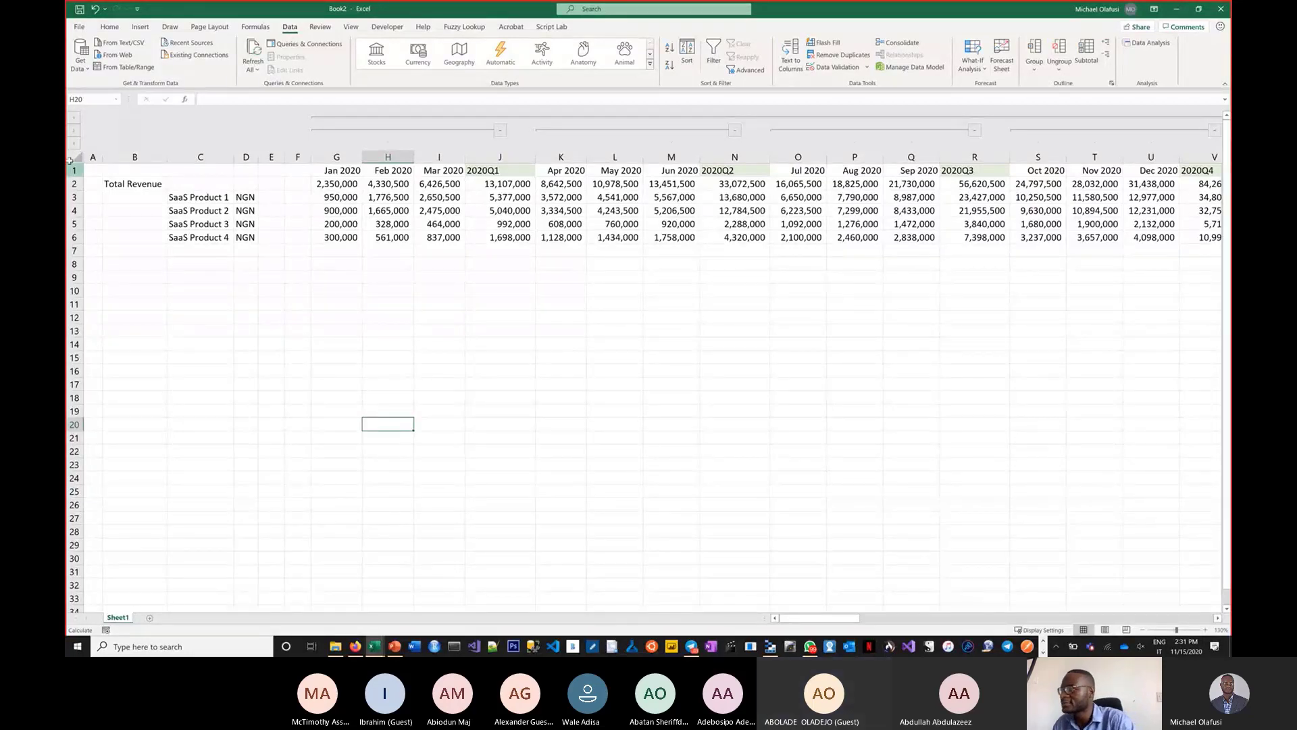
- Inspect the quarter label formula in J1 and the underlying date of the Mar 2020 header in I1
left_click(446, 329)
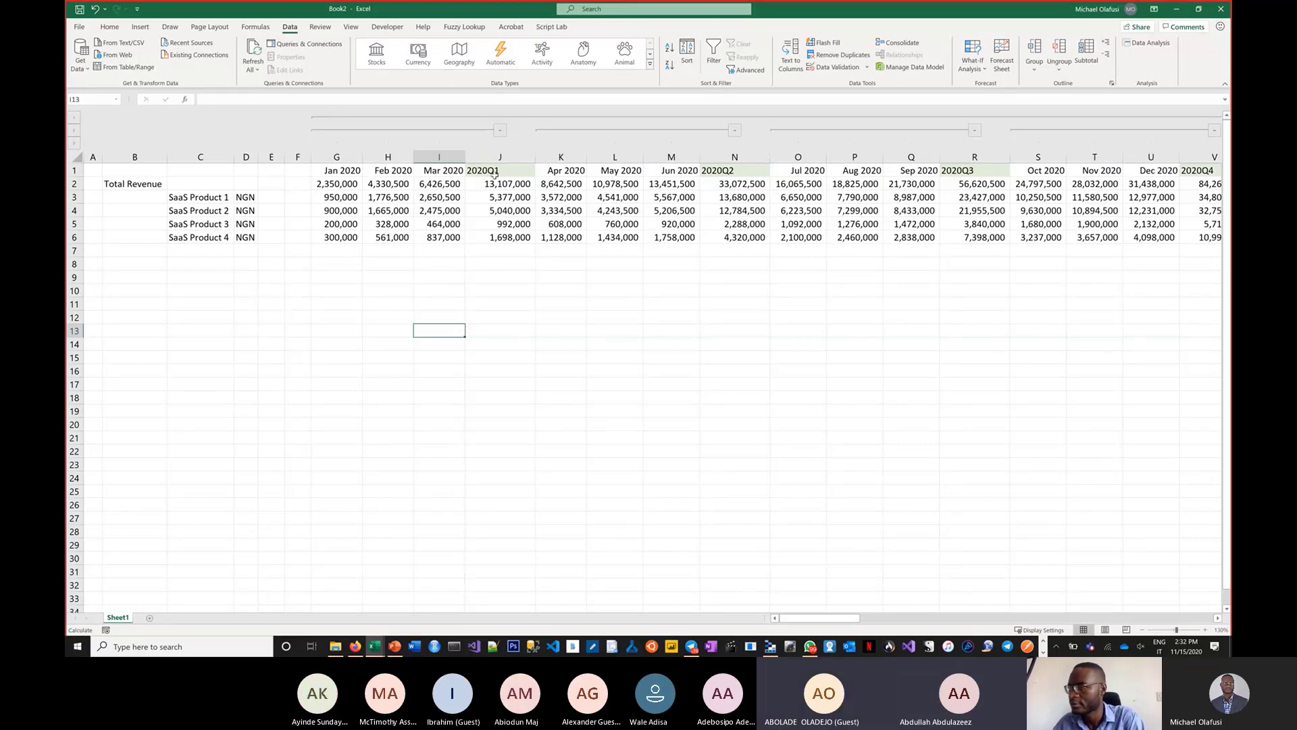
double_click(499, 171)
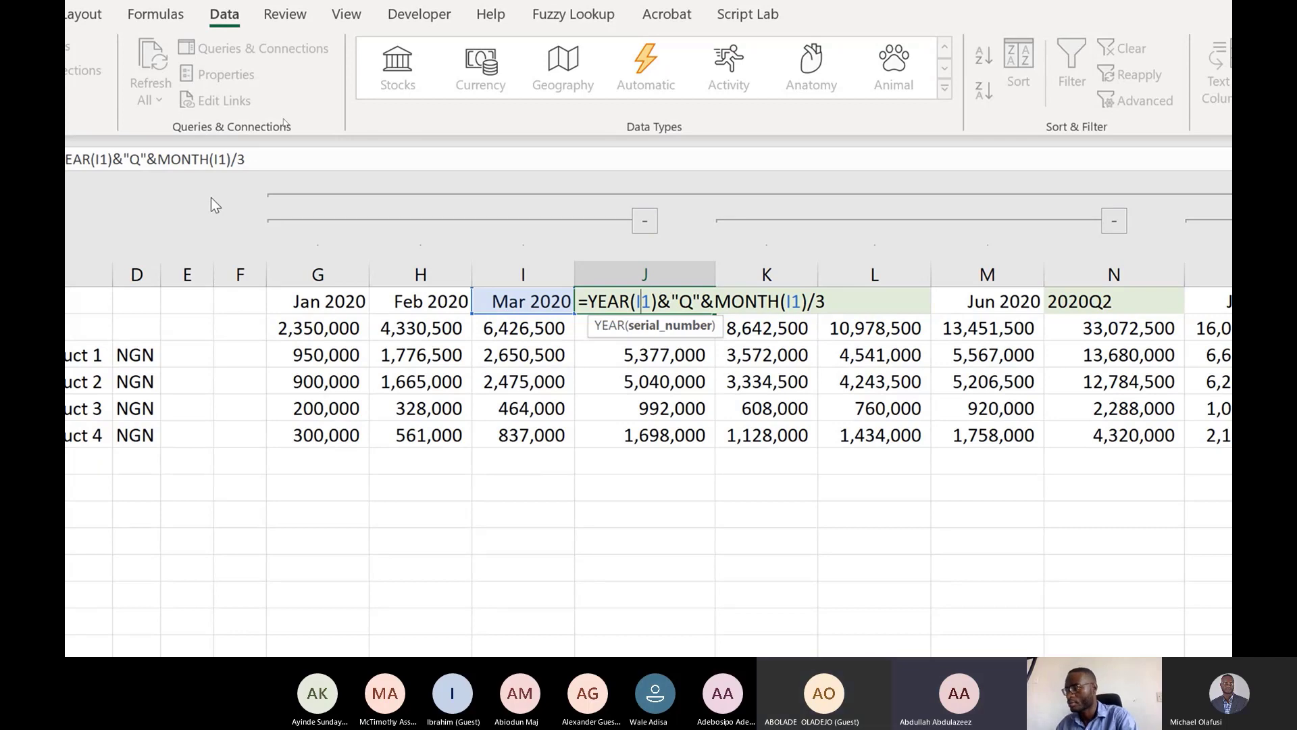
key("ctrl+Return")
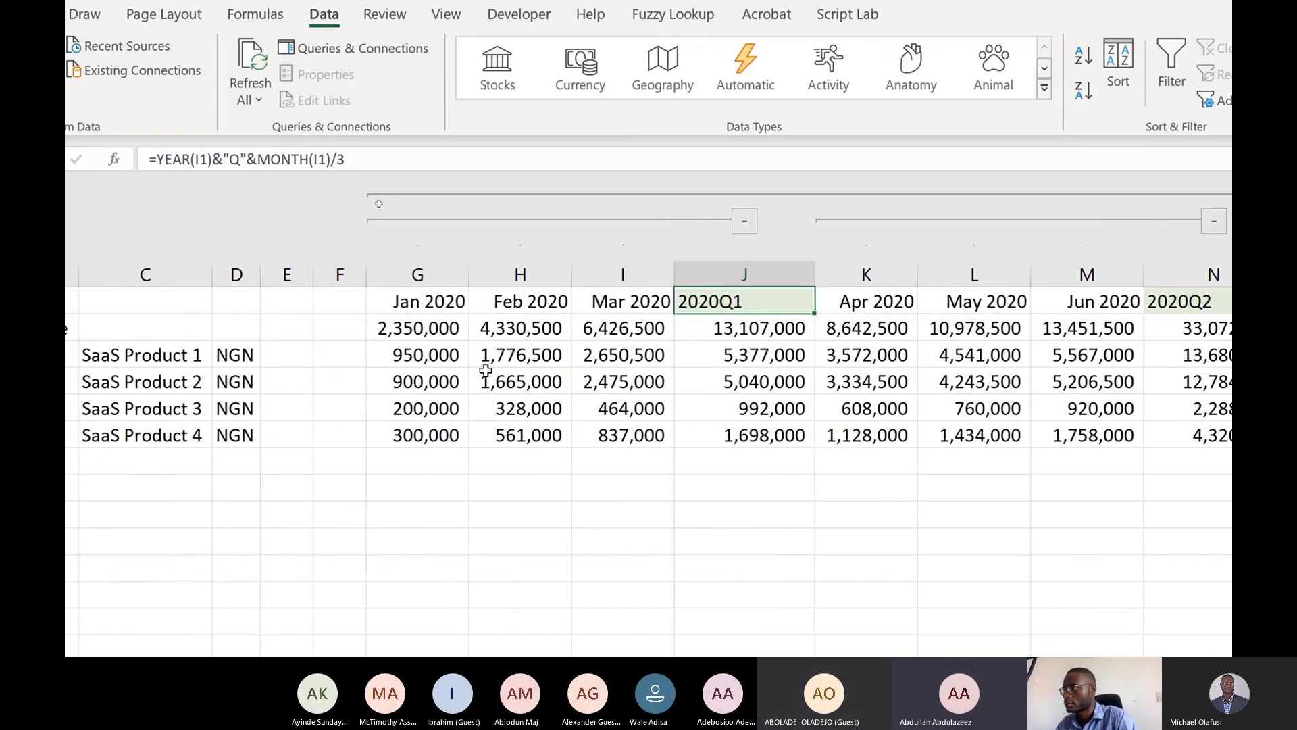
left_click(638, 298)
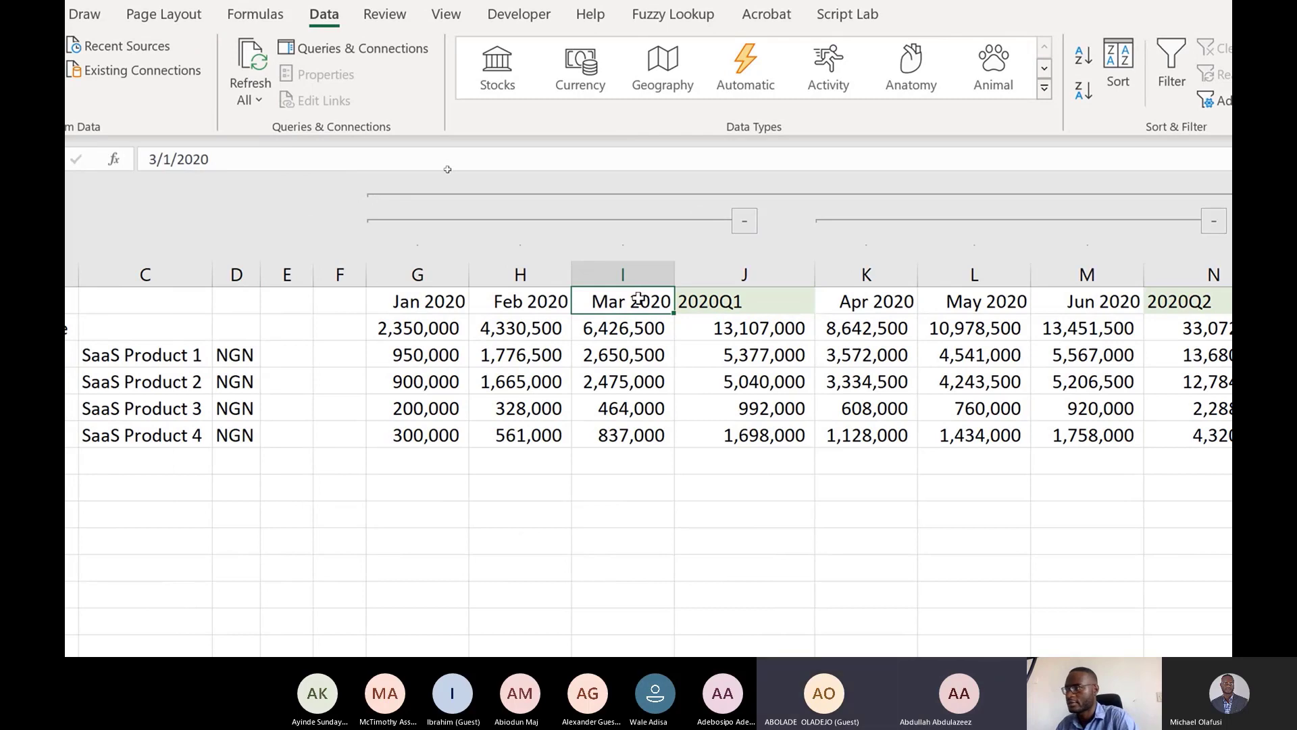
double_click(638, 298)
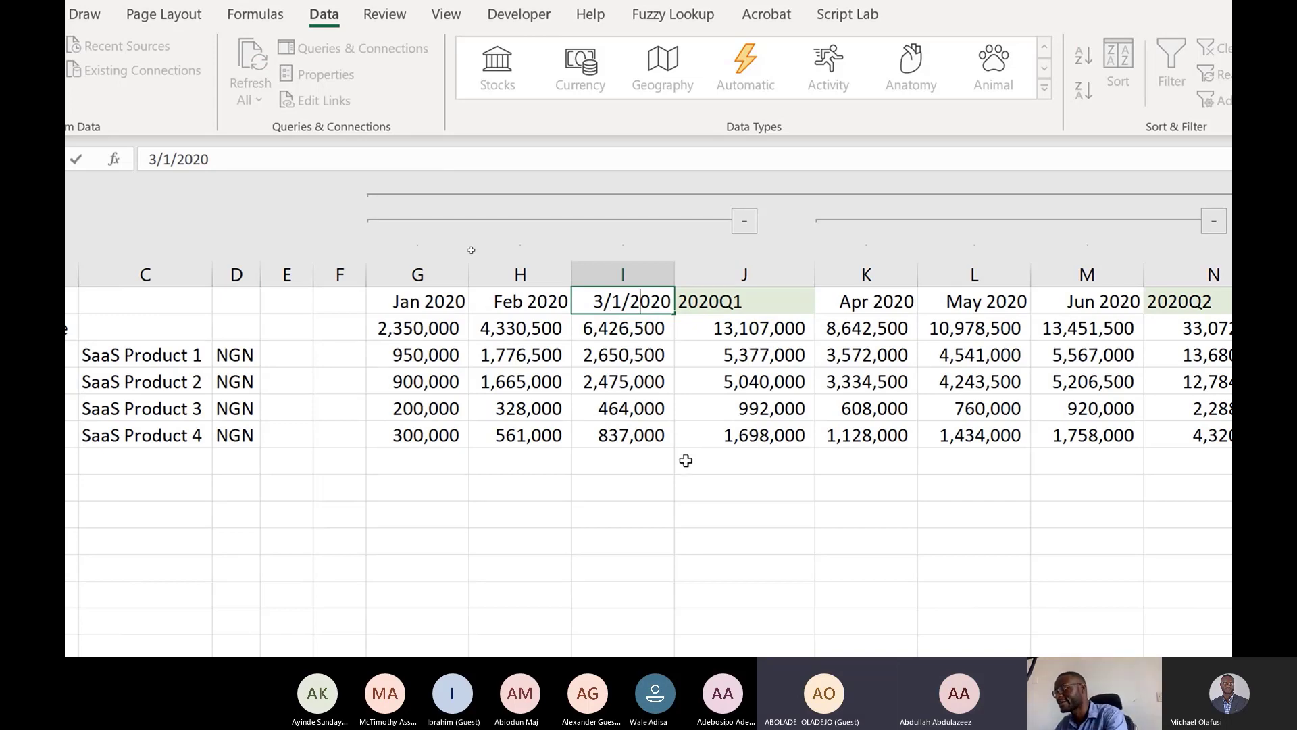
key("Escape")
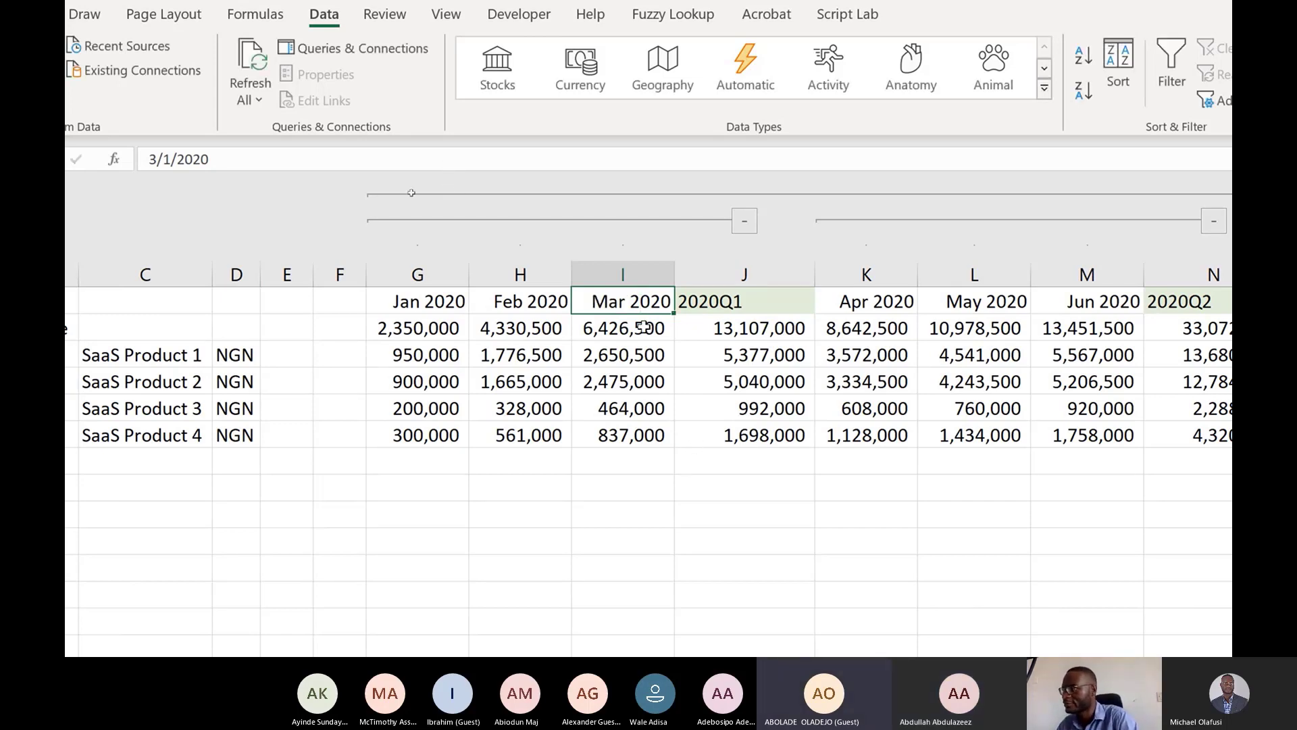
- Enter the test date Jun 2020 in the empty cell I9 below the revenue data
left_click(616, 515)
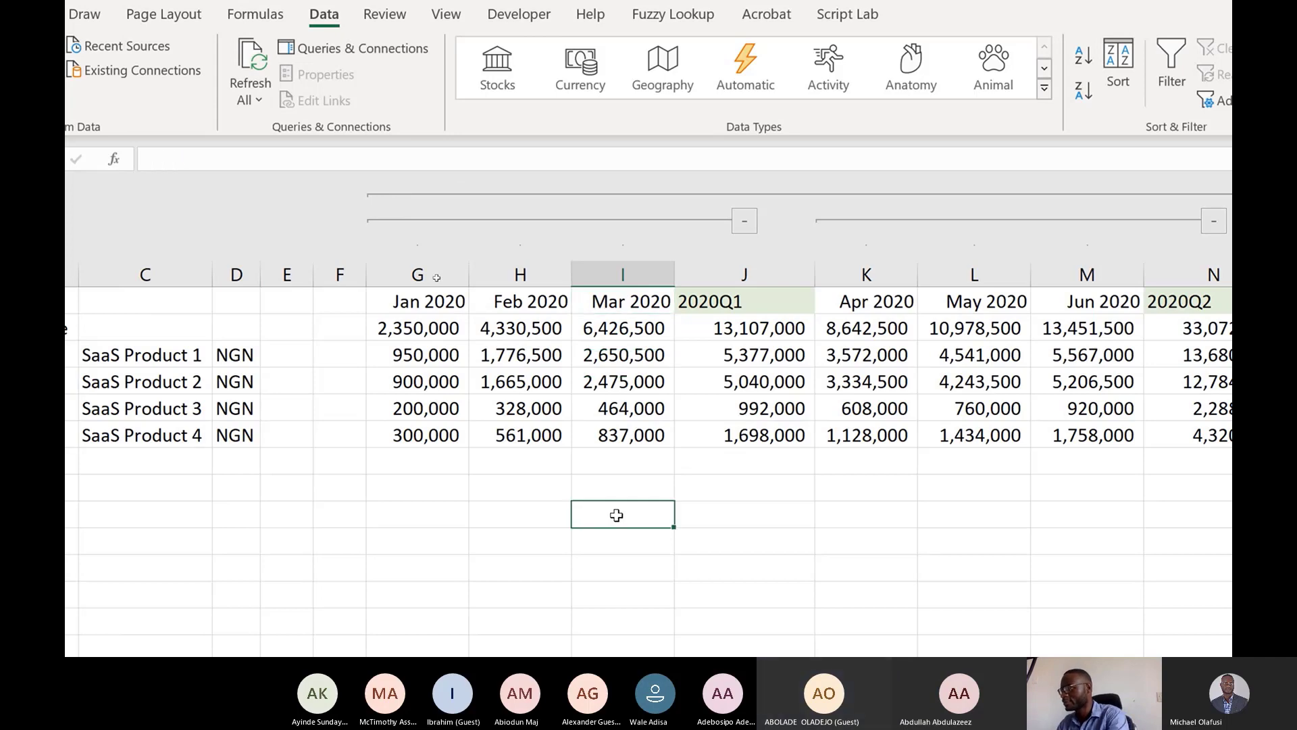
double_click(617, 515)
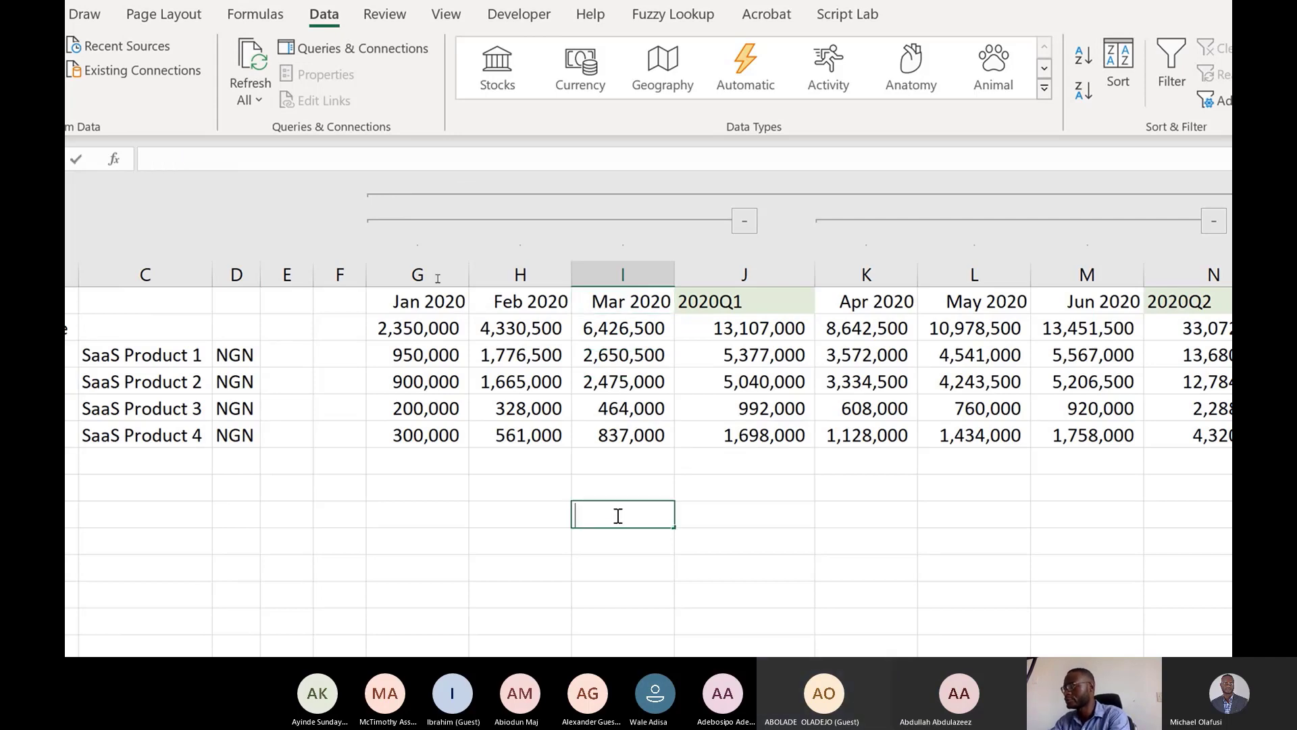
type("Jun 2020")
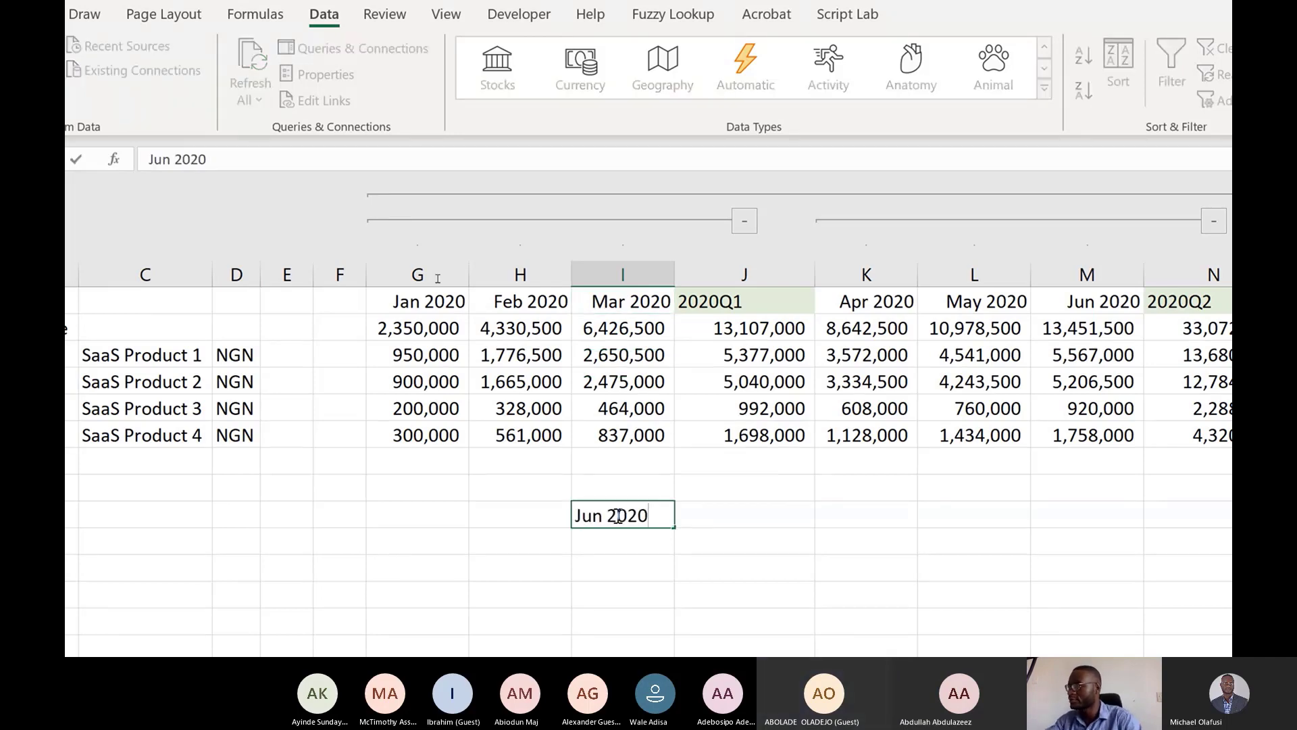
key("Return")
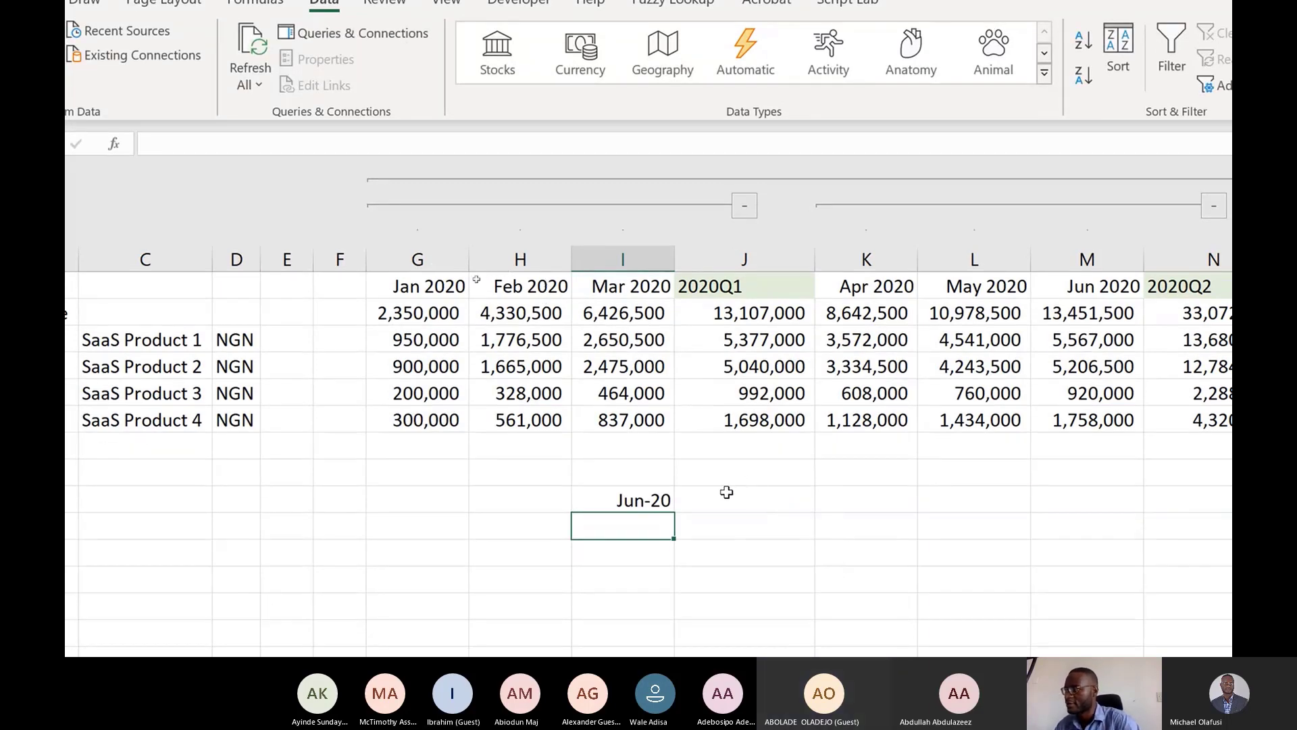
- Recheck the Mar 2020 date in I1 and the quarter formula in J1, and delete the test date from I9
left_click(612, 284)
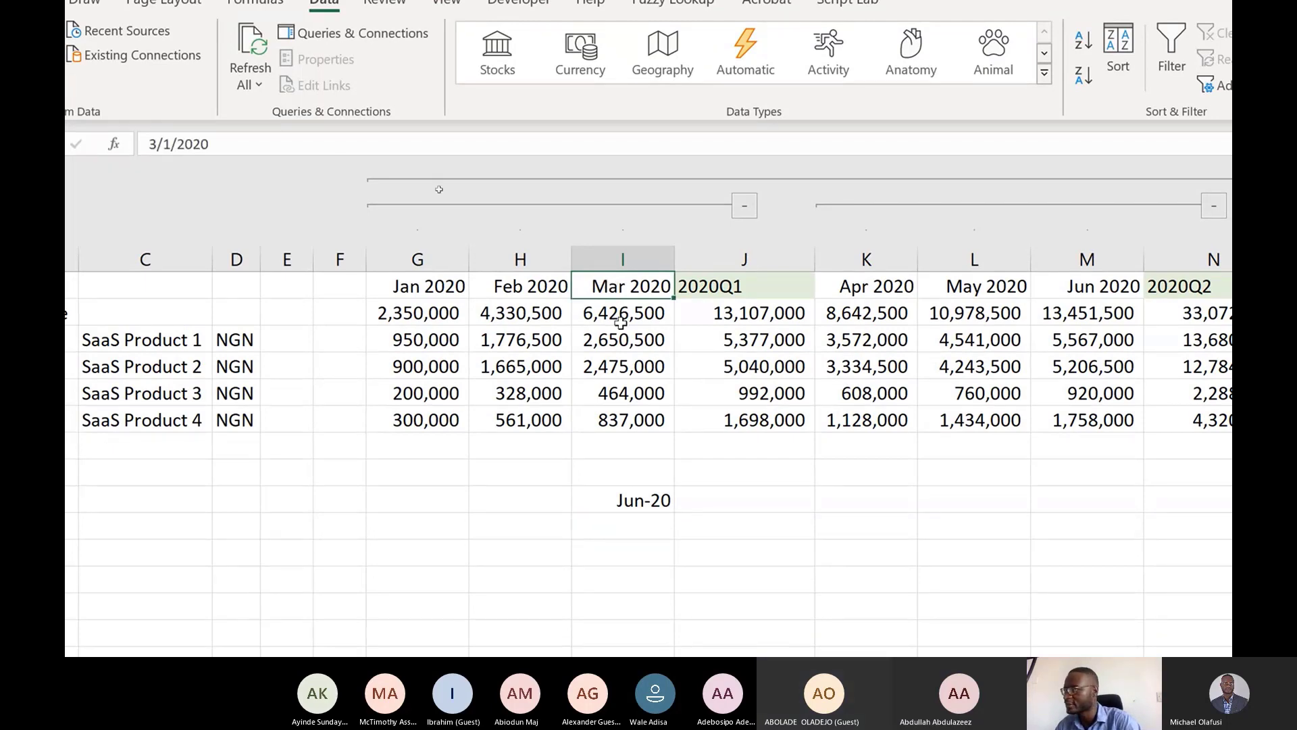
left_click(714, 283)
double_click(714, 284)
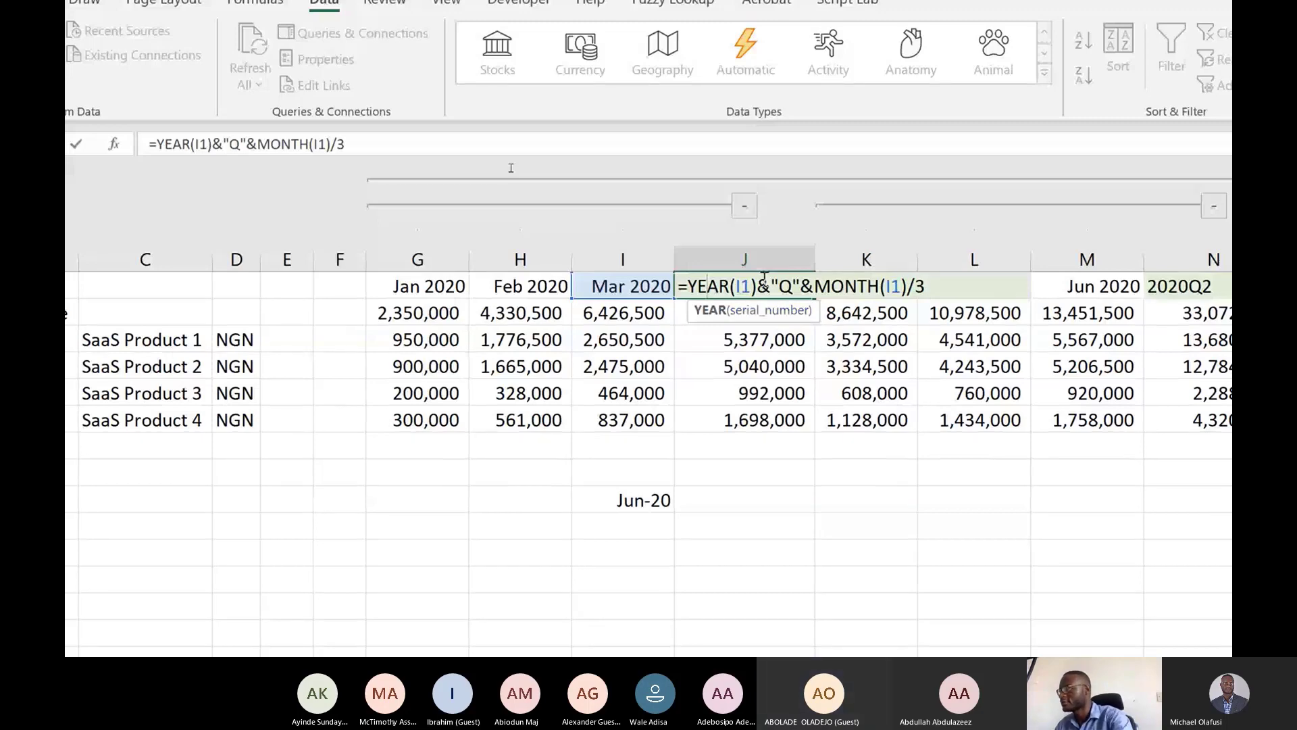
key("ctrl+Return")
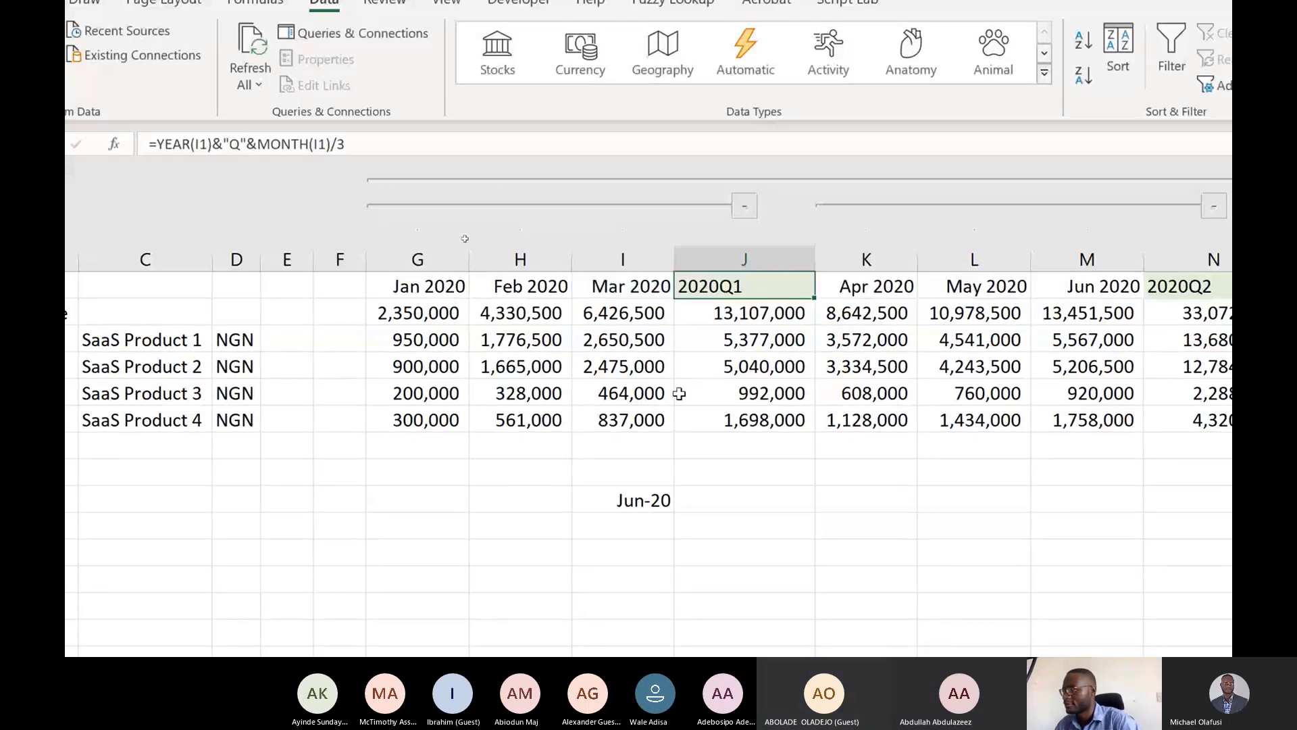
left_click(652, 500)
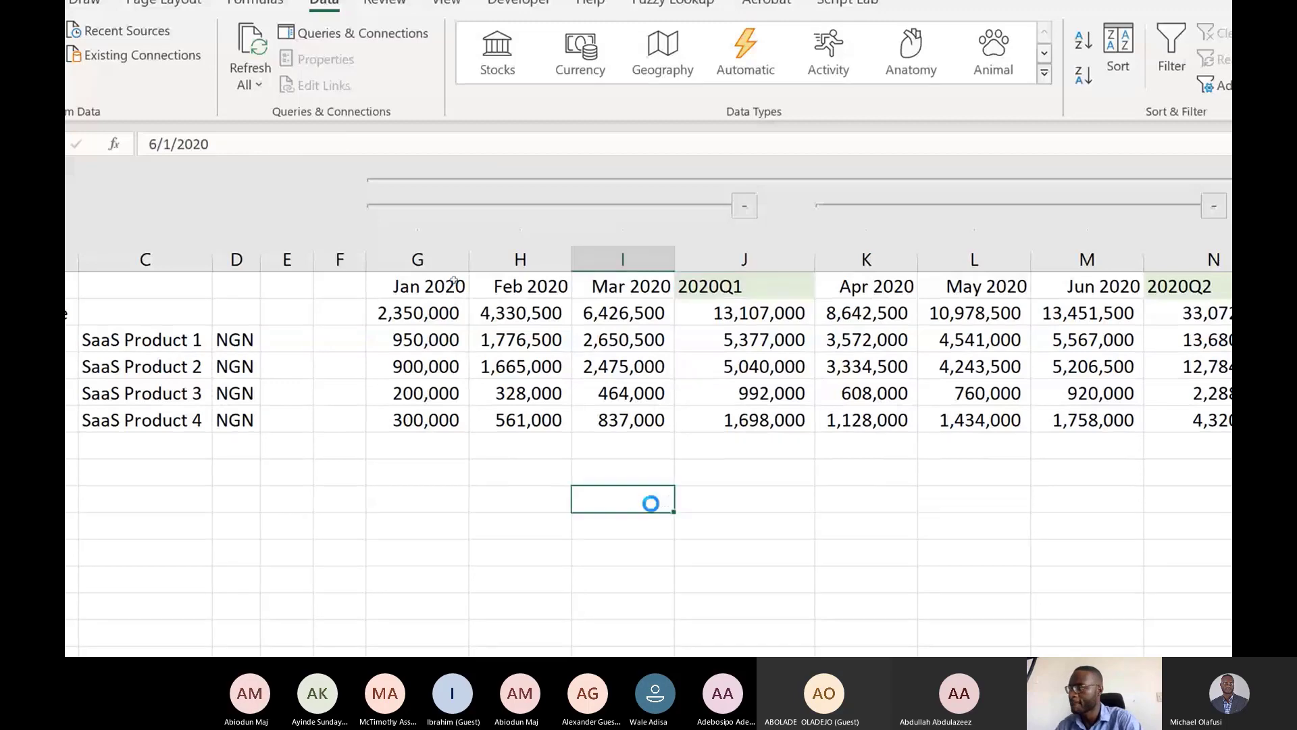
key("Delete")
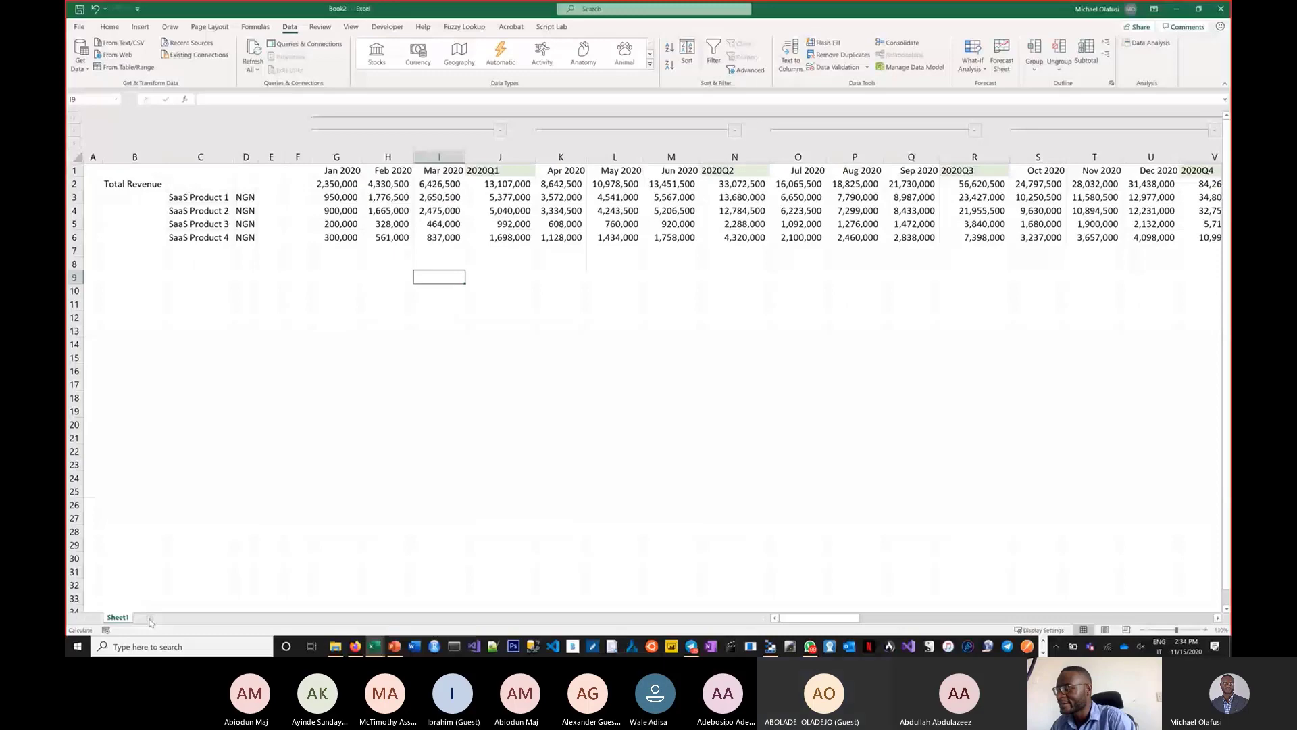
- Add a new blank worksheet to the Book2 workbook
left_click(150, 618)
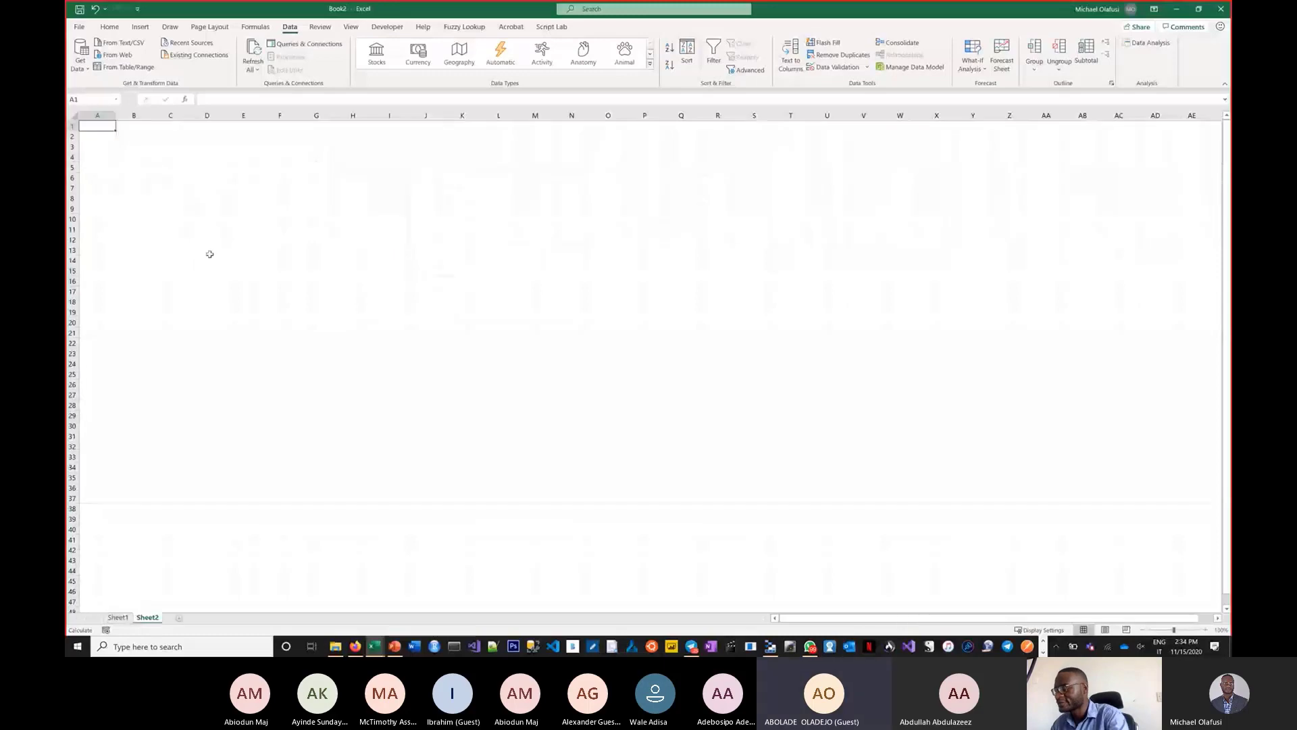
scroll(210, 255, "up", 1)
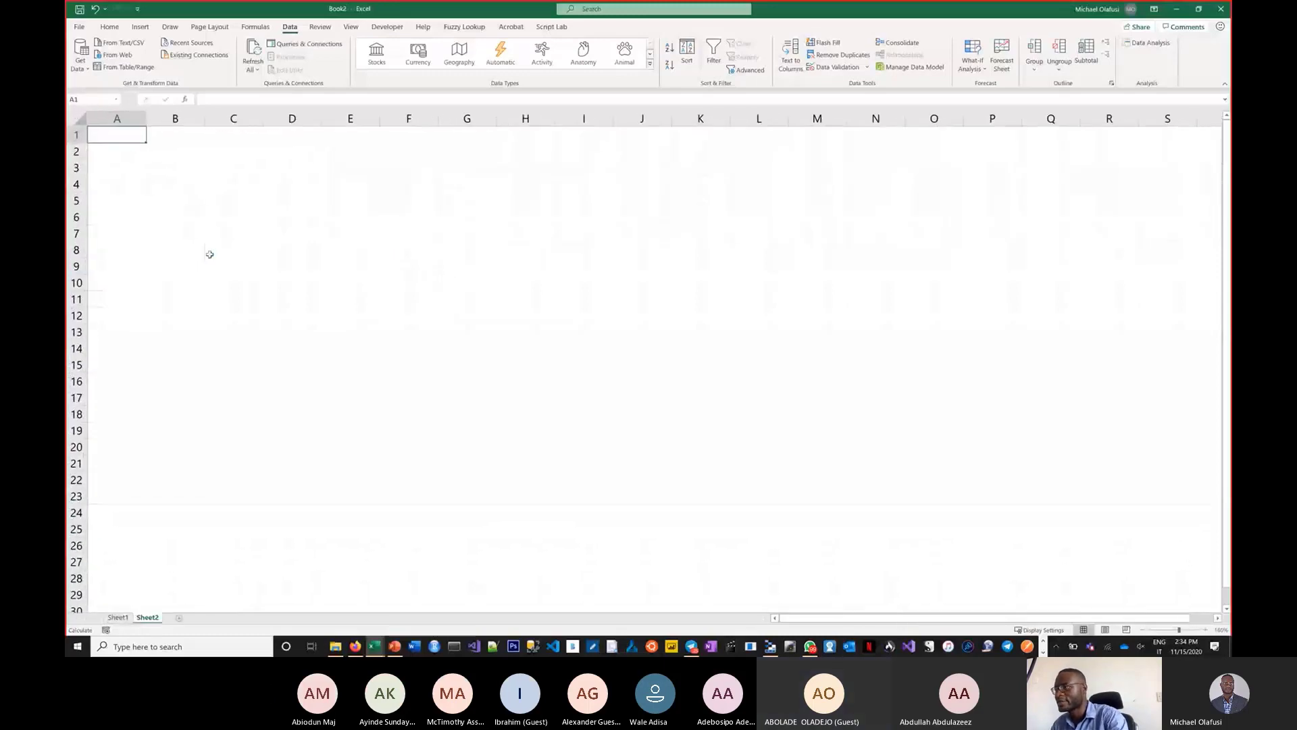
- Switch to the Office Hour 13 - Financial Modelling workbook and review the customer and revenue lines on its Revenue sheet
key("alt+Tab")
key("alt+Tab")
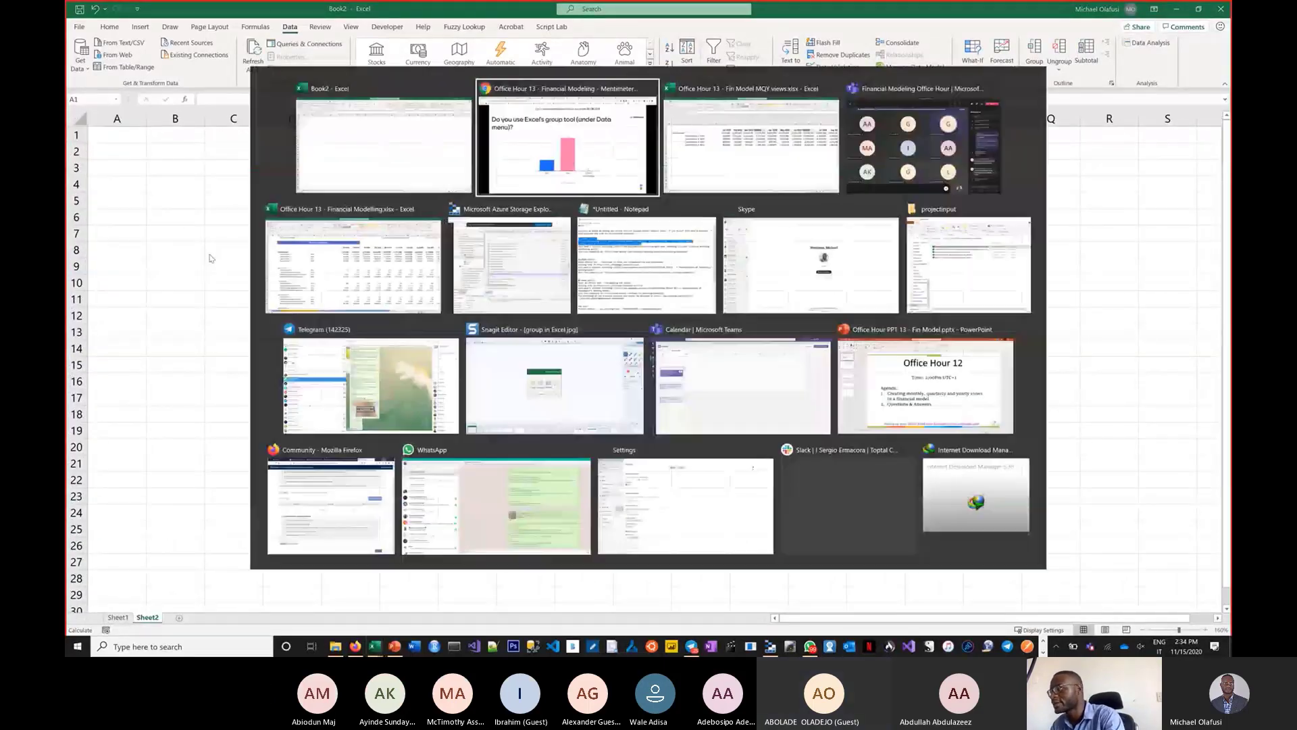
key("alt+Tab")
key("alt+Tab")
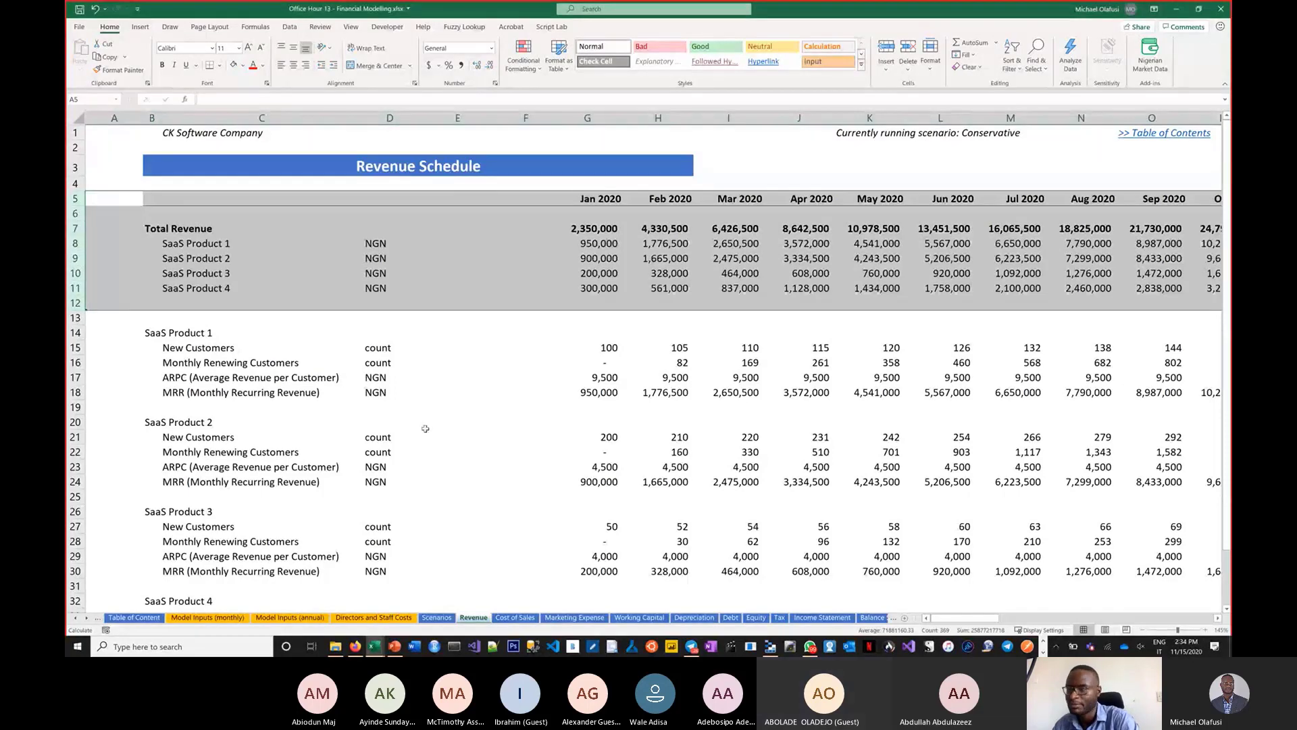
left_click(296, 362)
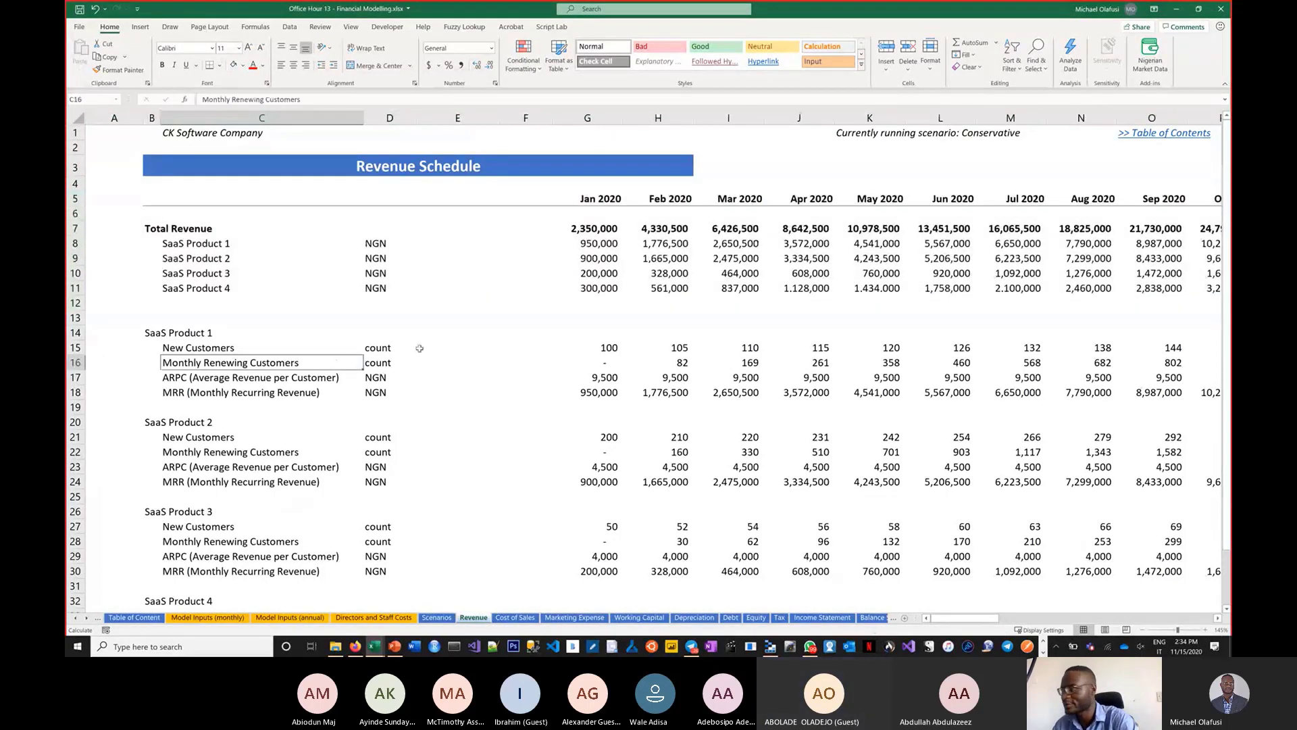
left_click(567, 320)
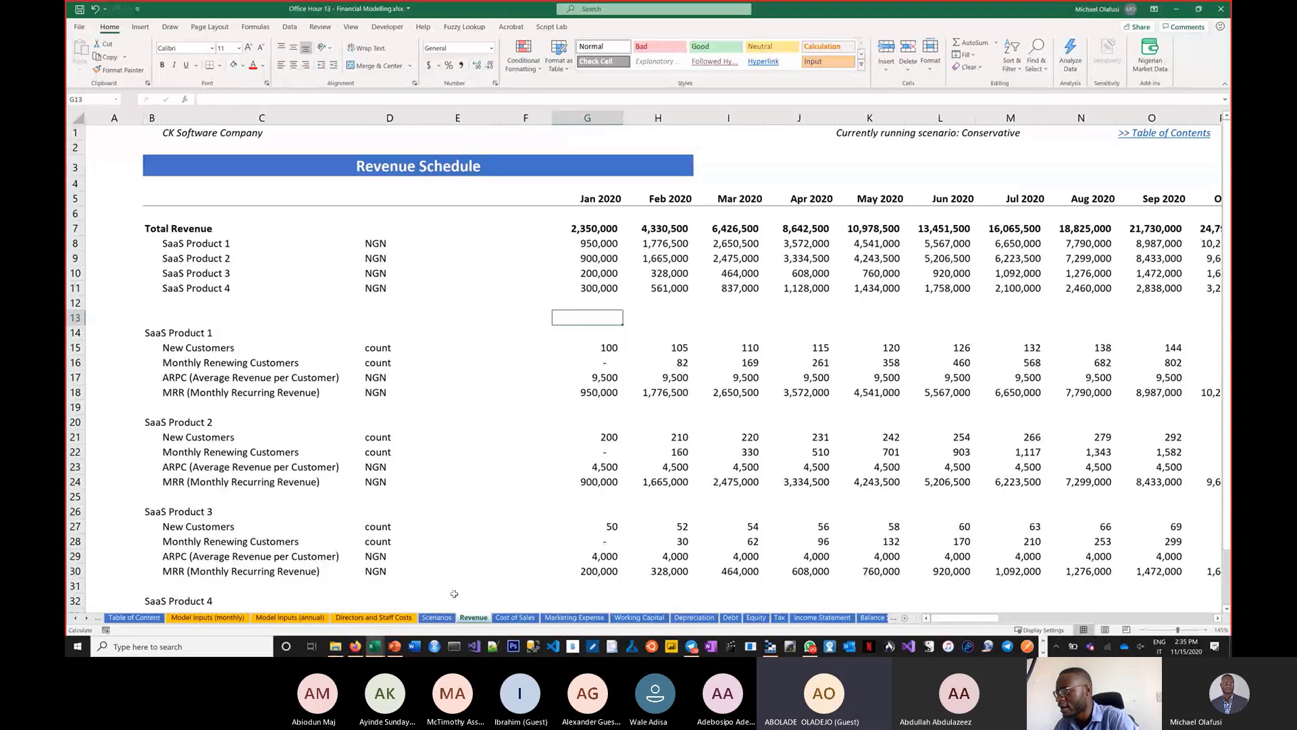
- Review the customer lines on the Scenarios sheet and the yearly figures on the Income Statement sheet, including the 2020 Marketing Expenses formula
left_click(436, 618)
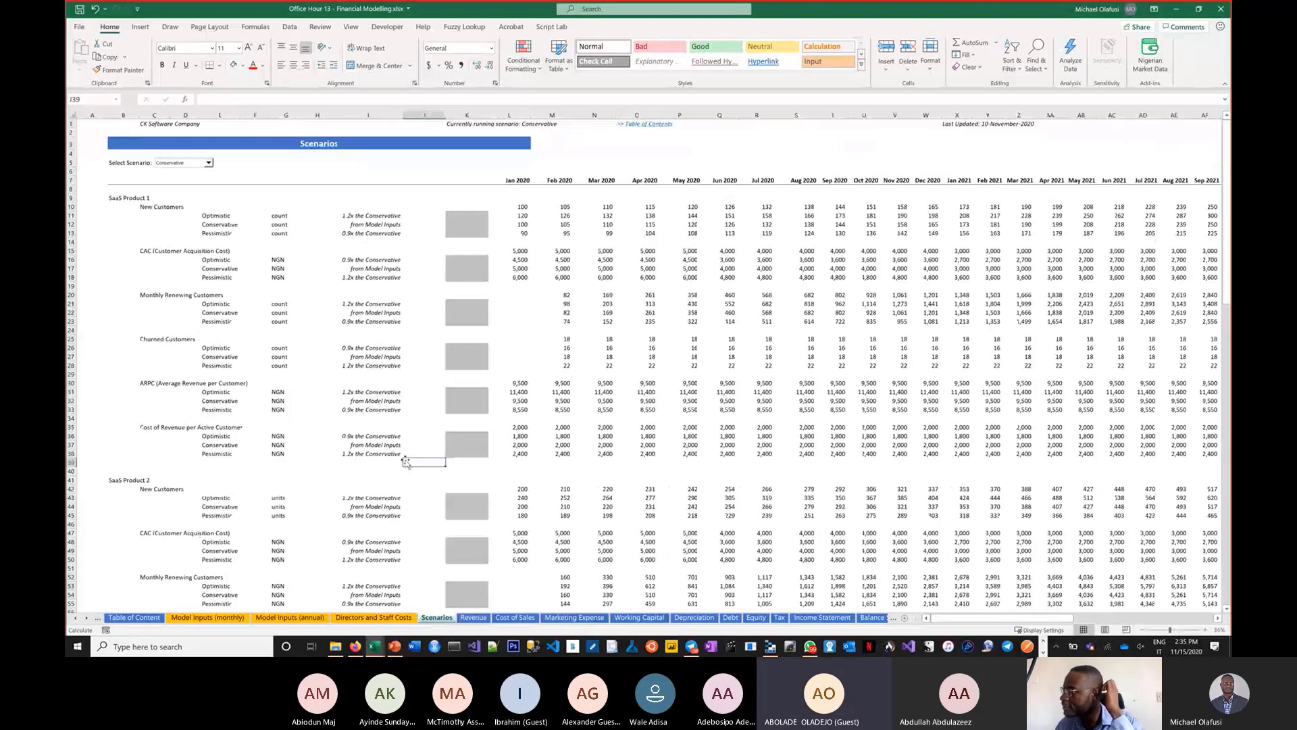
scroll(406, 462, "up", 3, "ctrl")
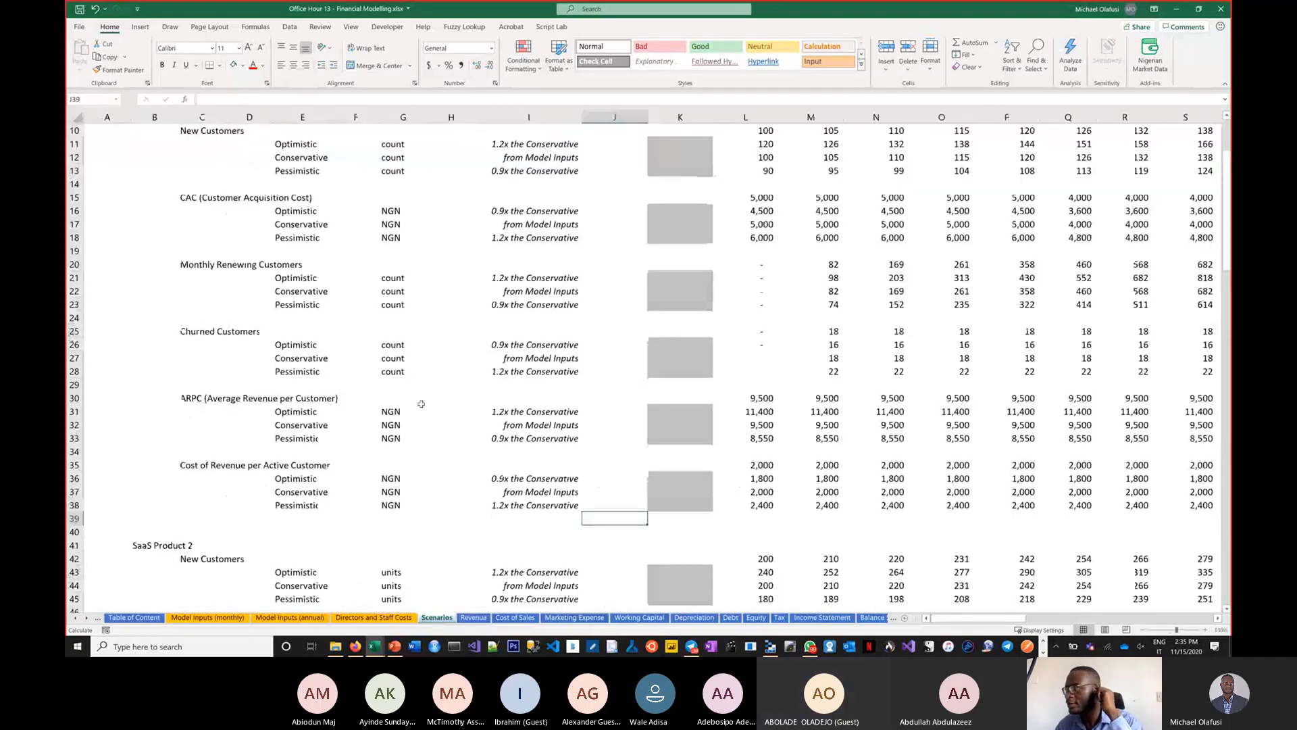
scroll(553, 470, "up", 3)
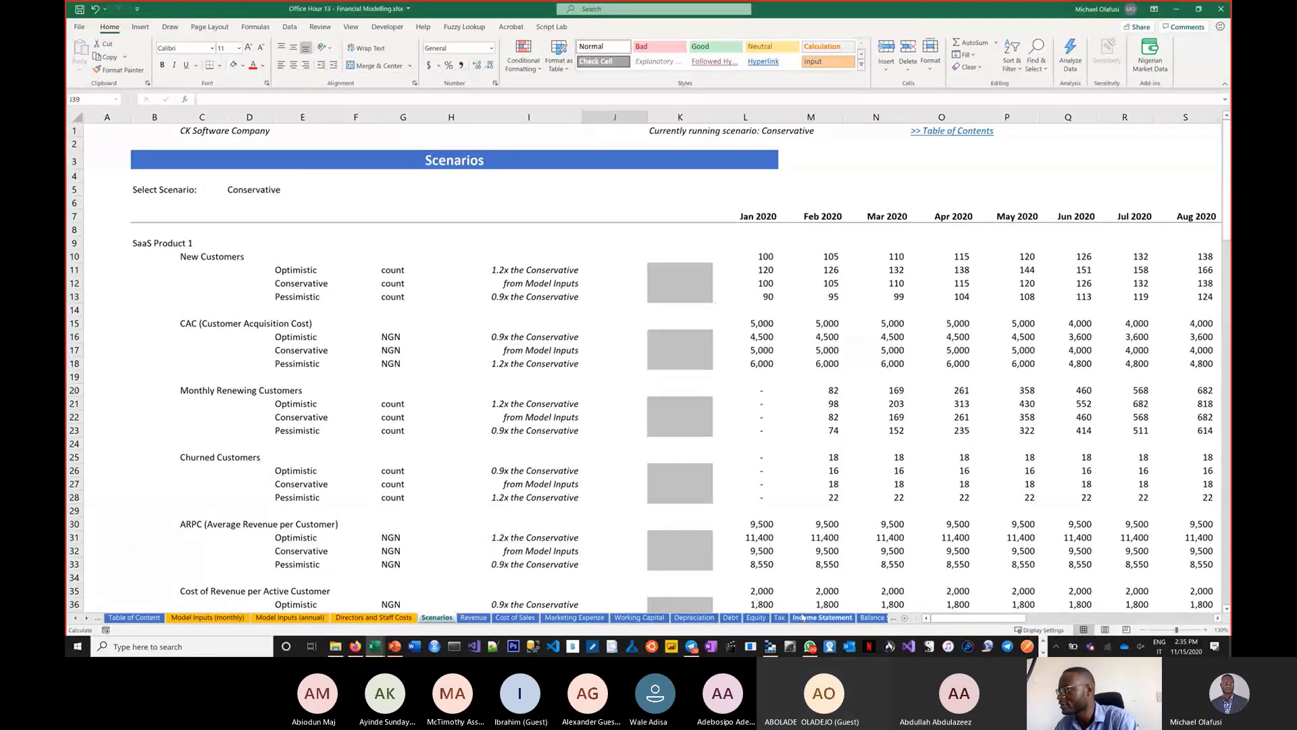
left_click(802, 618)
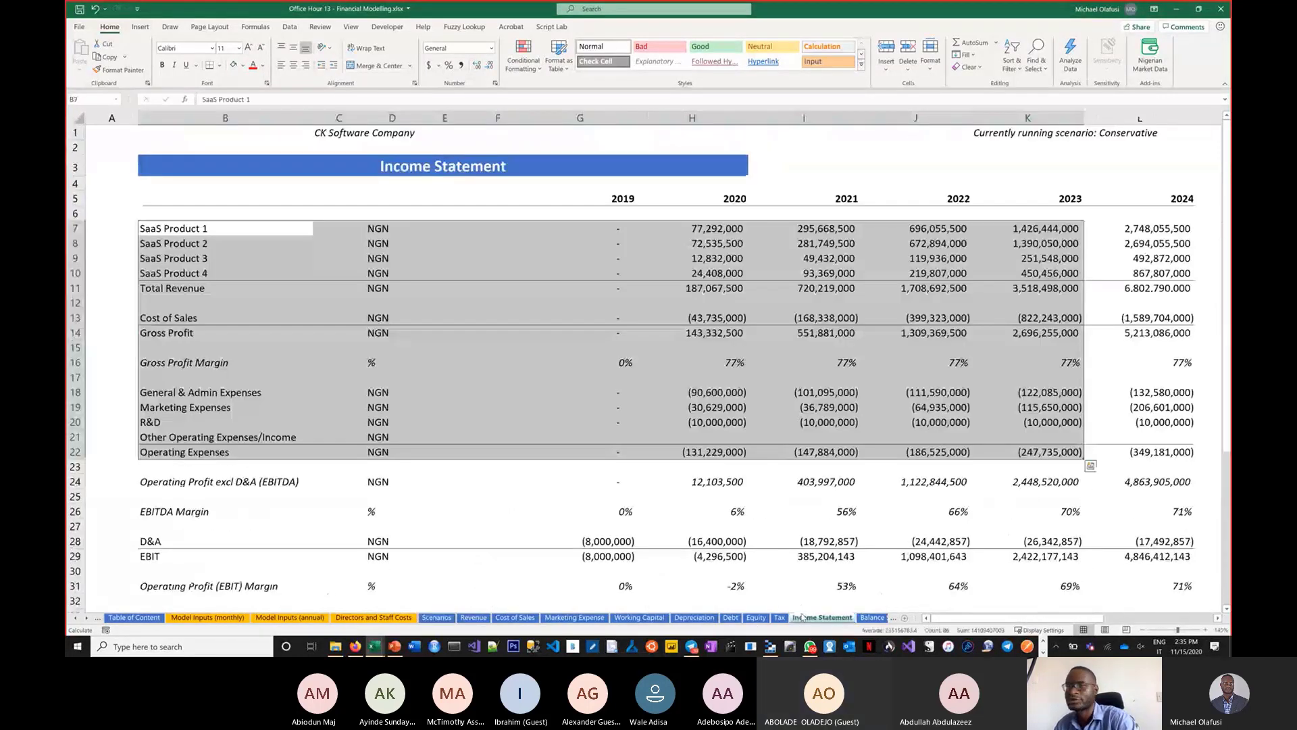
left_click(673, 406)
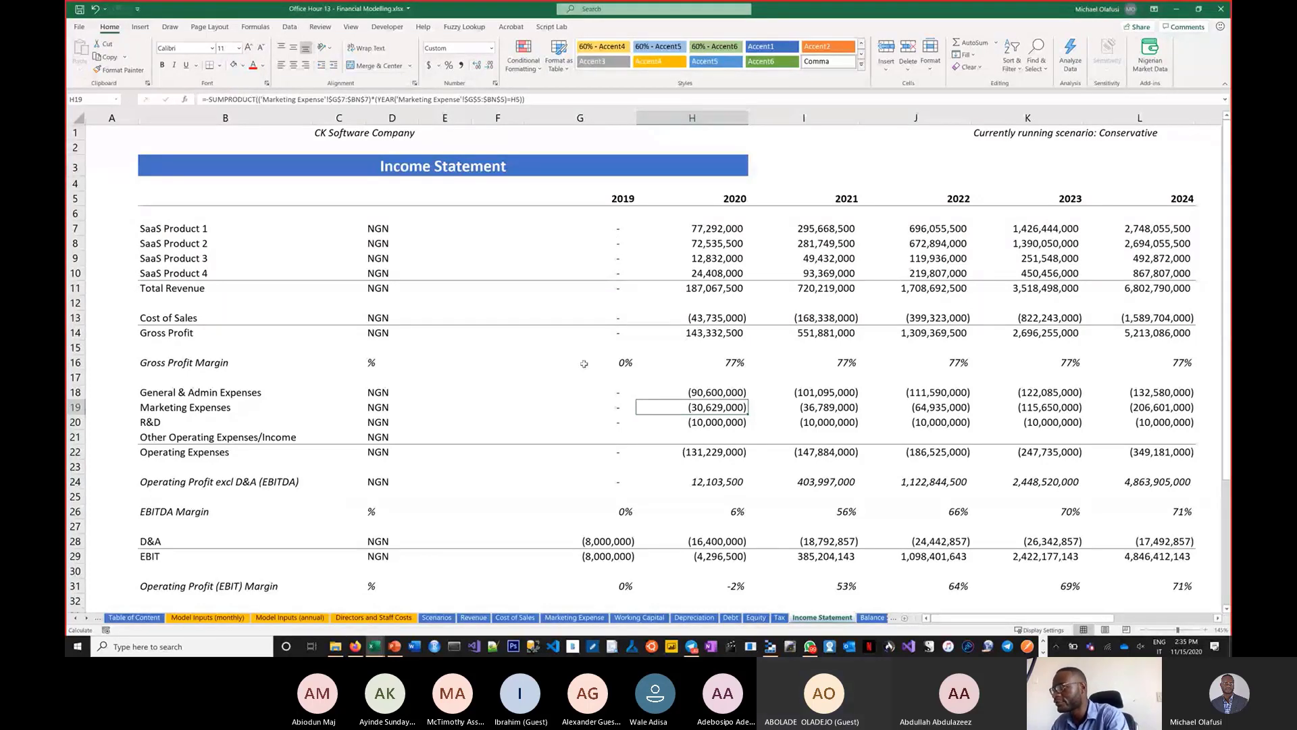
- Return to the Book2 workbook and open Sheet1 with the monthly and quarterly revenue columns
key("alt+Tab")
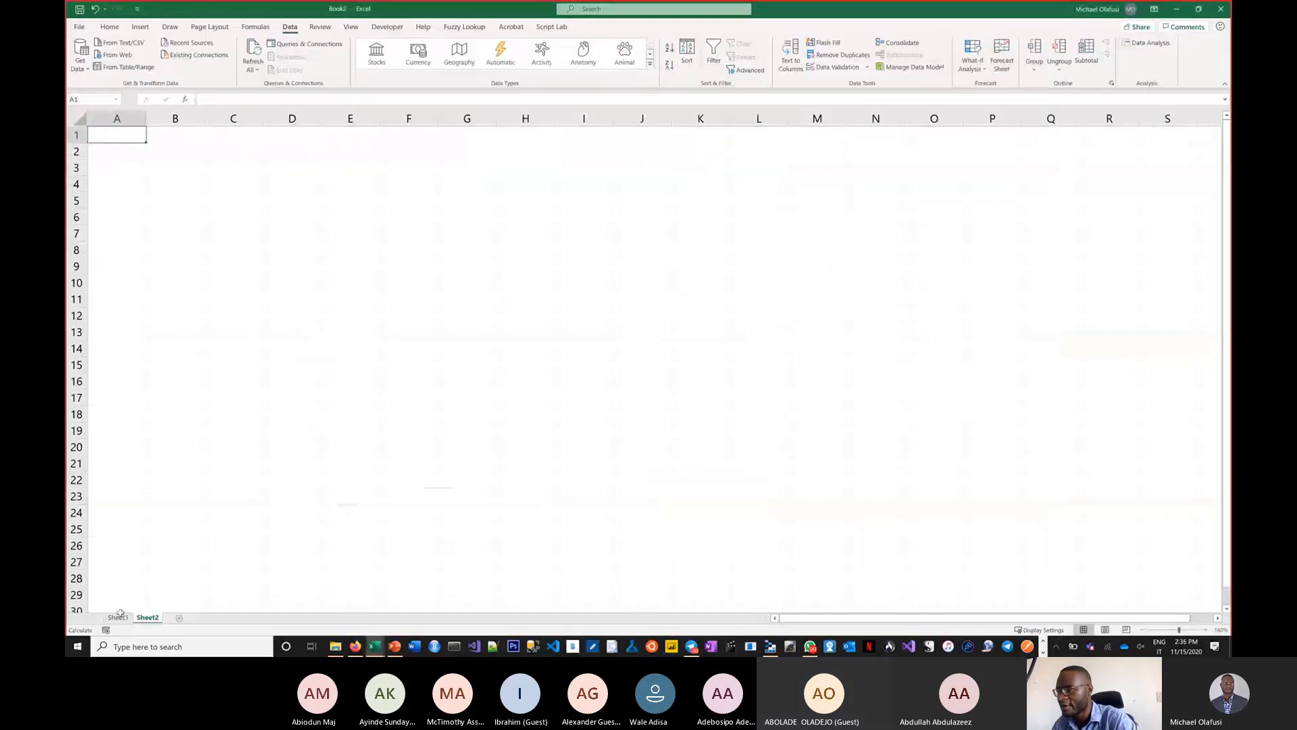
left_click(119, 617)
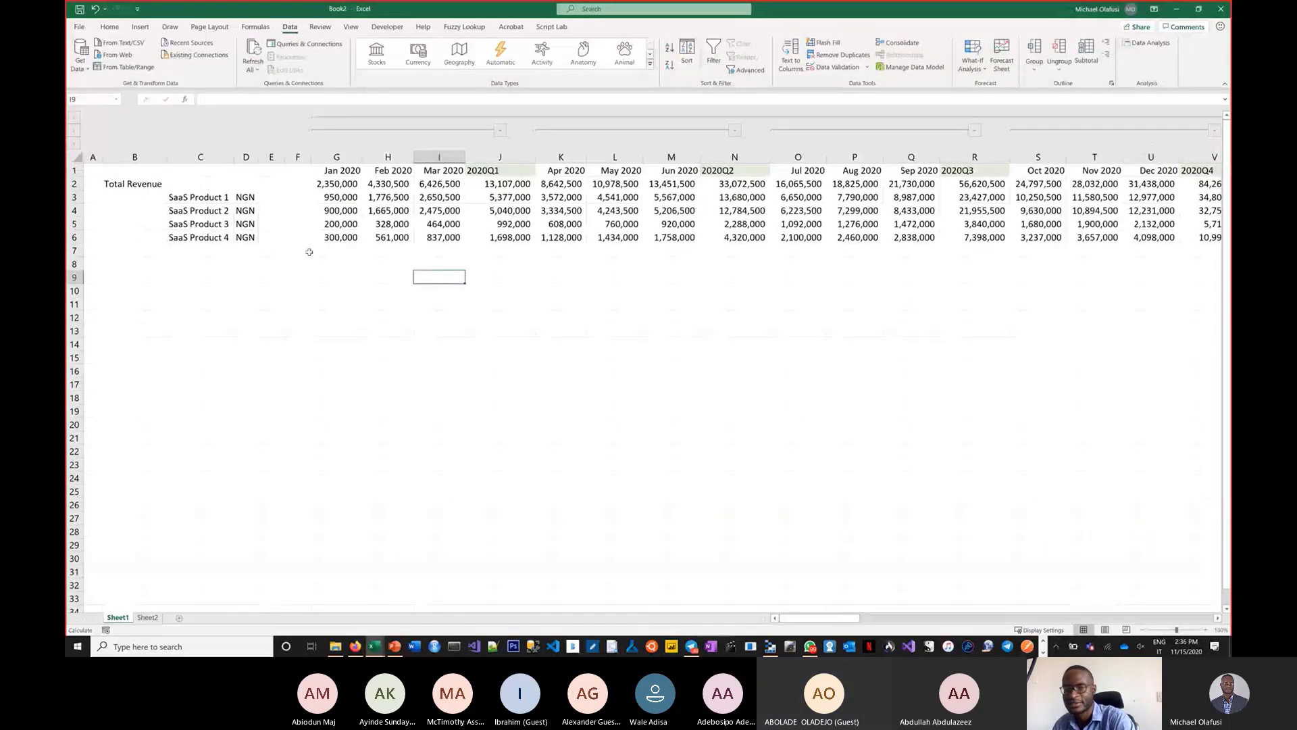
left_click(345, 196)
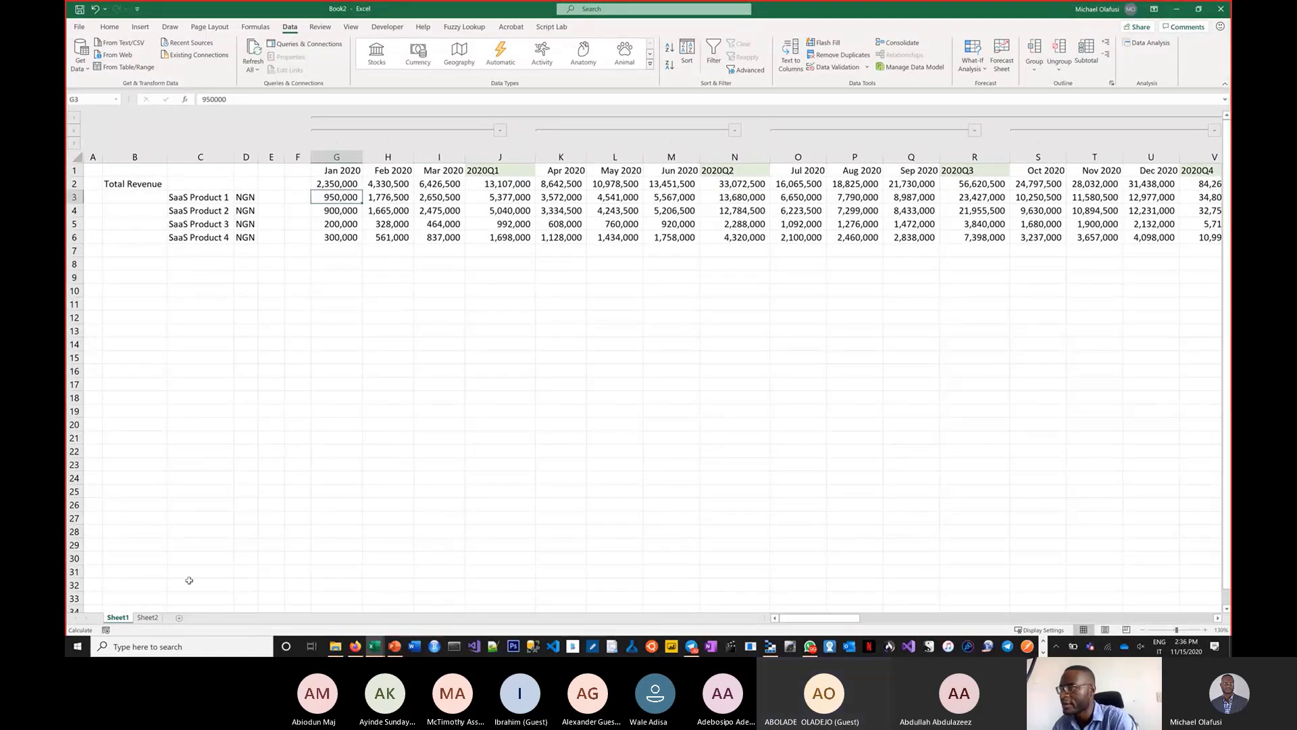
left_click(192, 413)
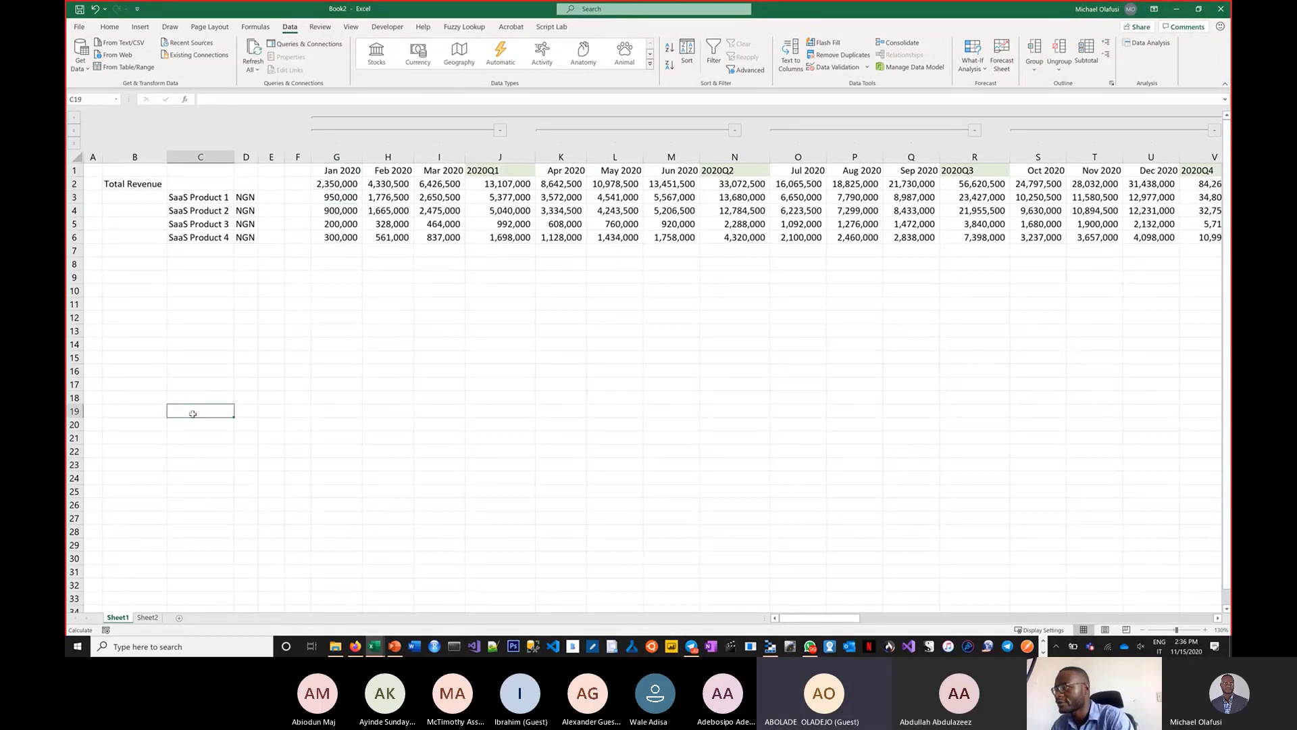
scroll(387, 439, "up", 1)
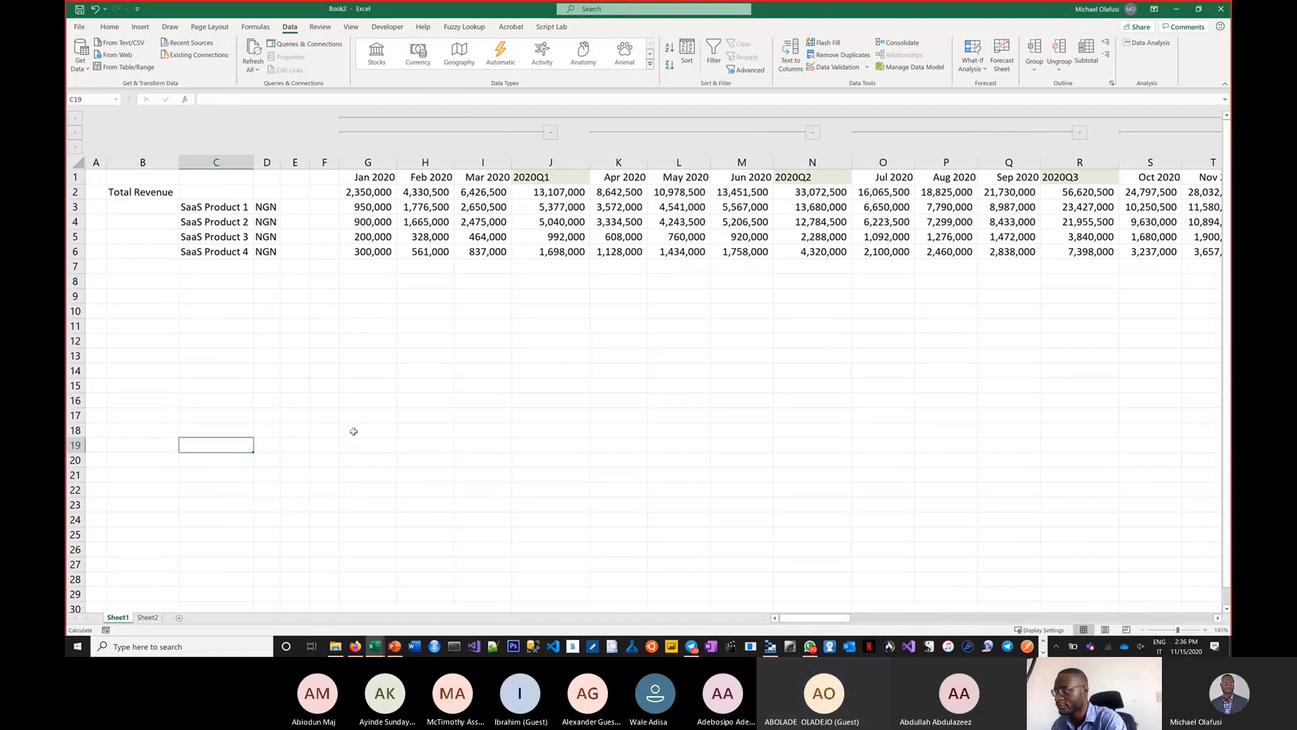
- Enter the label Total Revenue in G14 and widen column G to fit it
left_click(355, 376)
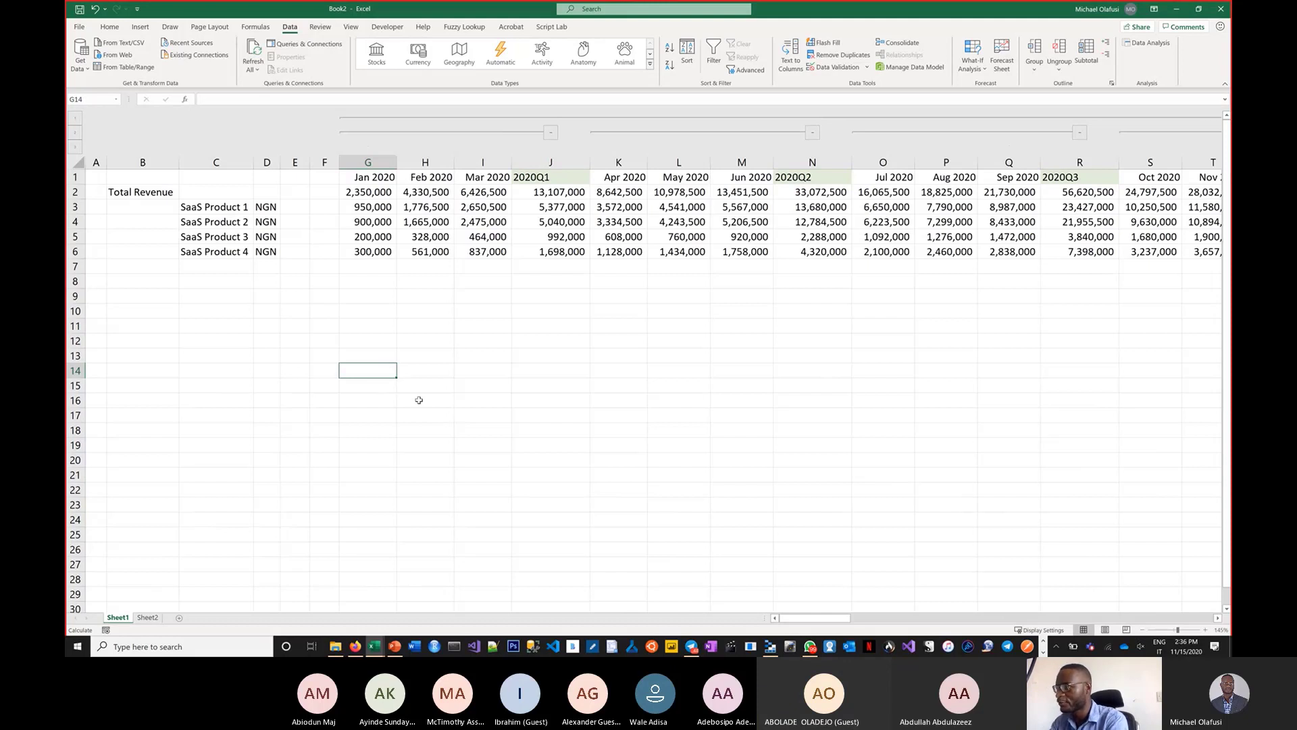
type("Tota")
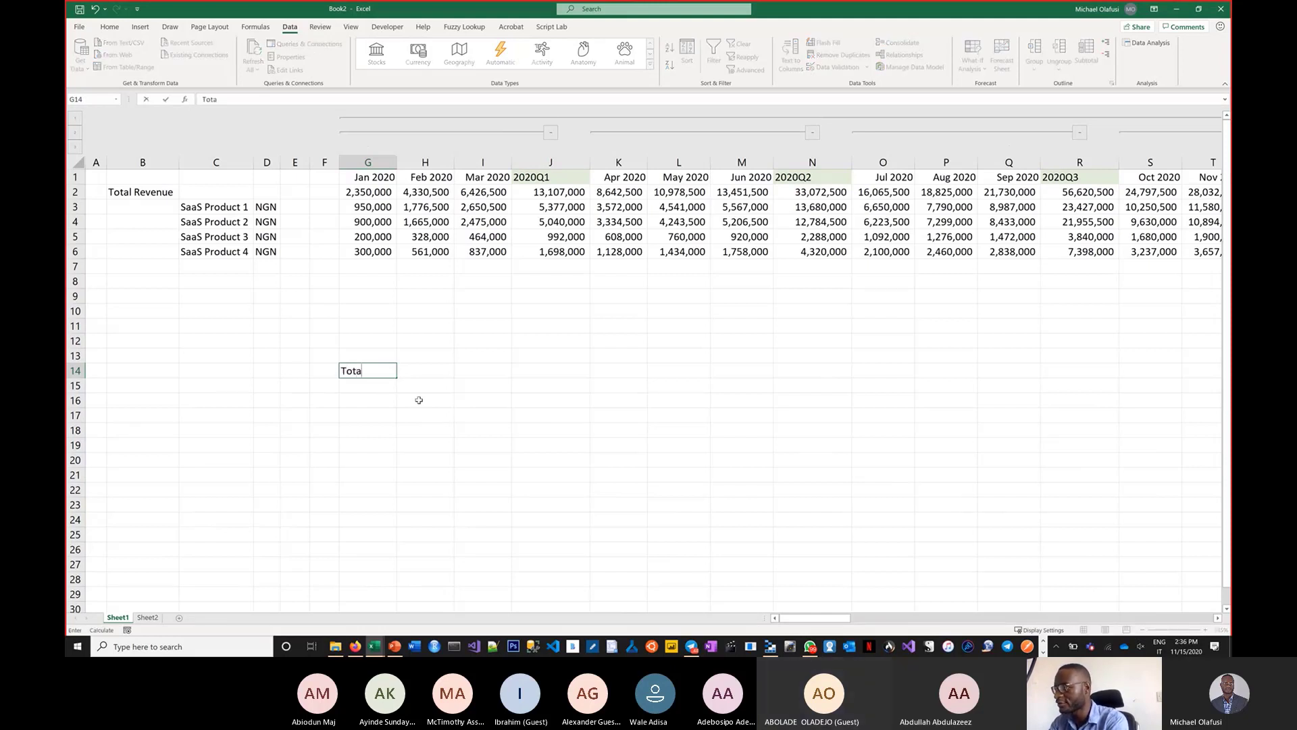
type("l Revenue")
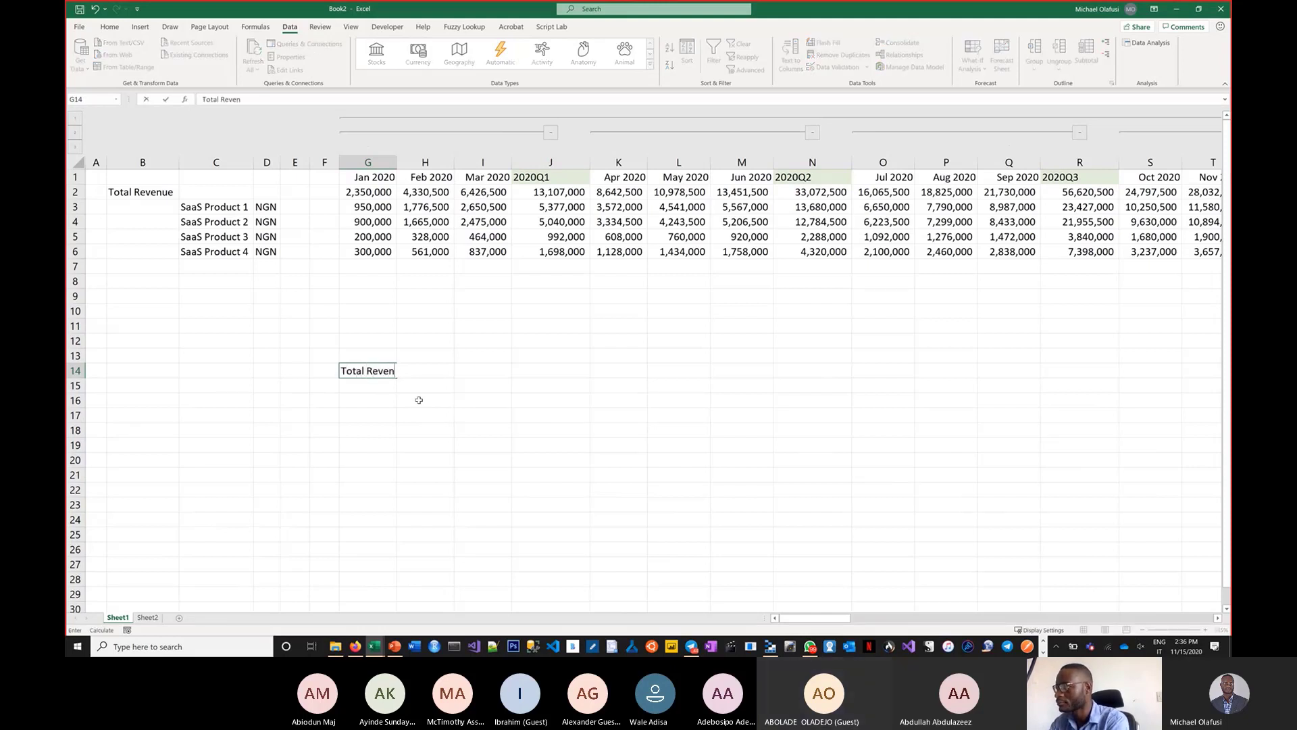
left_click(426, 355)
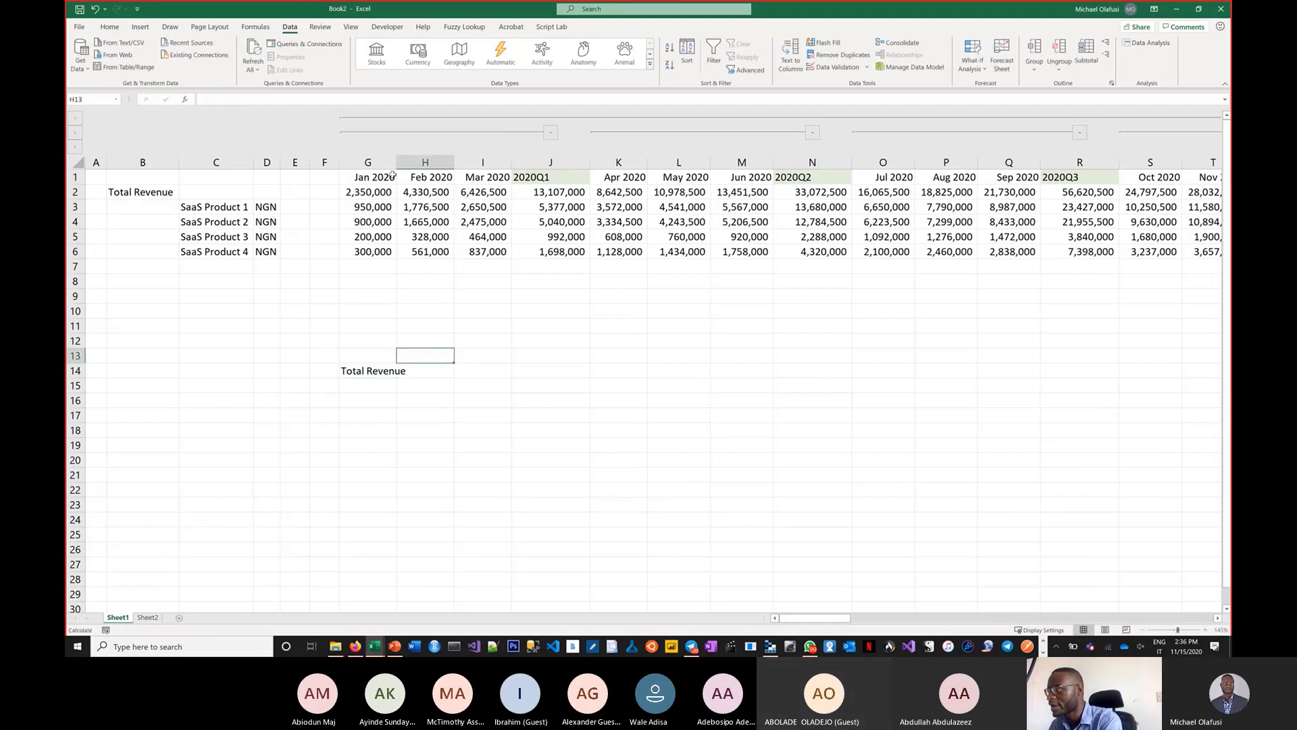
left_click_drag(397, 164, 419, 163)
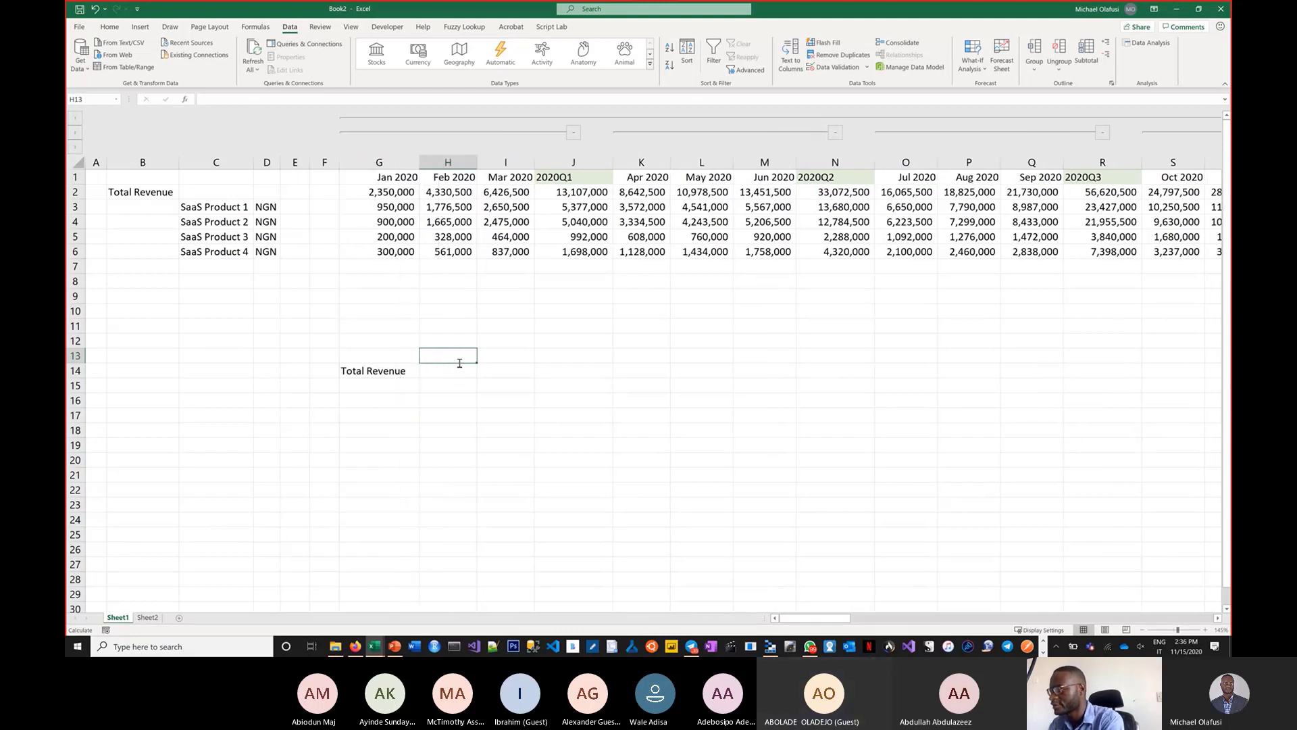
- Enter the years 2020 in H13 and 2021 in I13, and extend the series across row 13 to 2024
type("2020")
key("Tab")
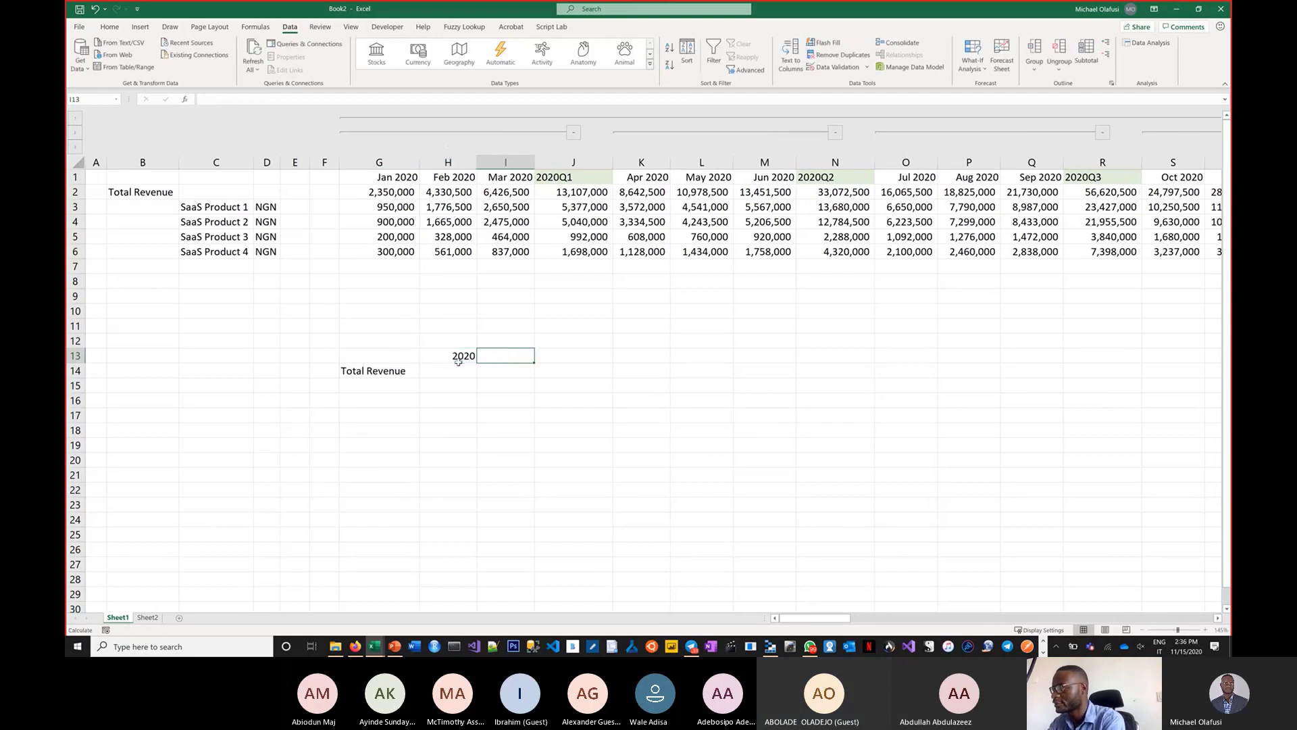
type("2021")
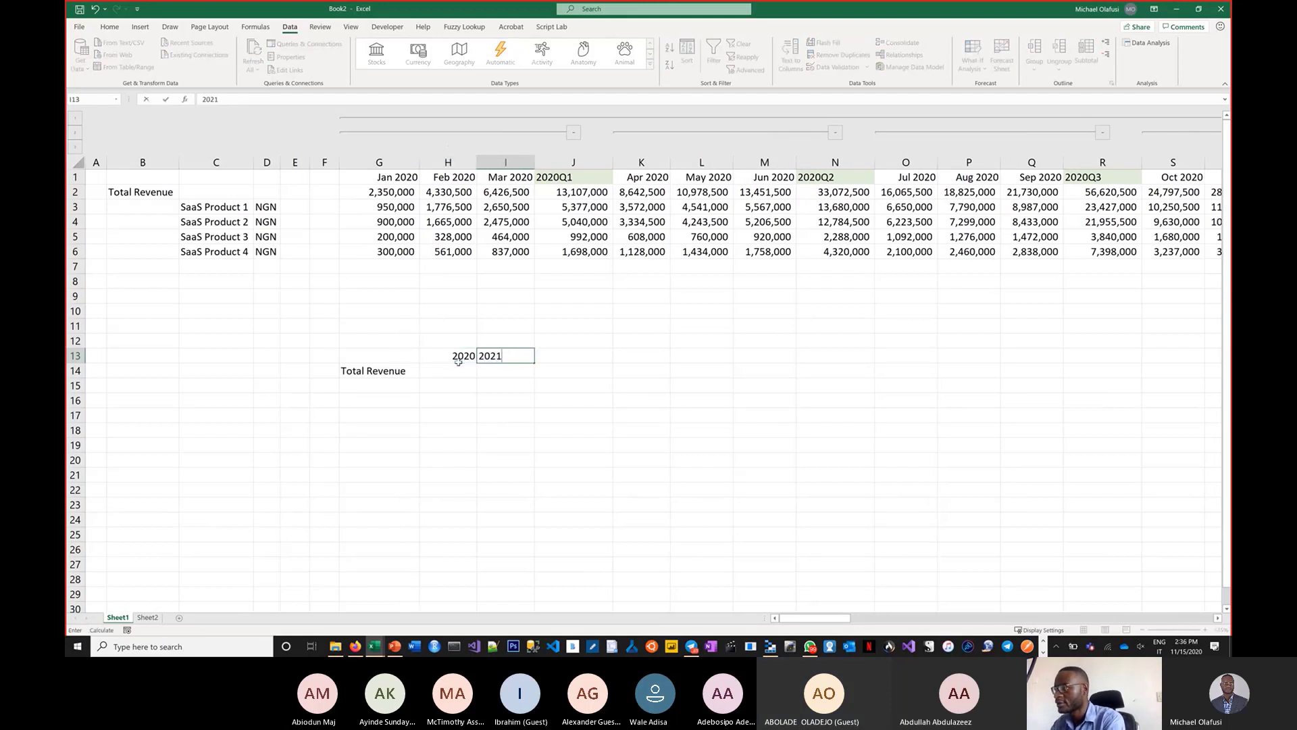
left_click(460, 369)
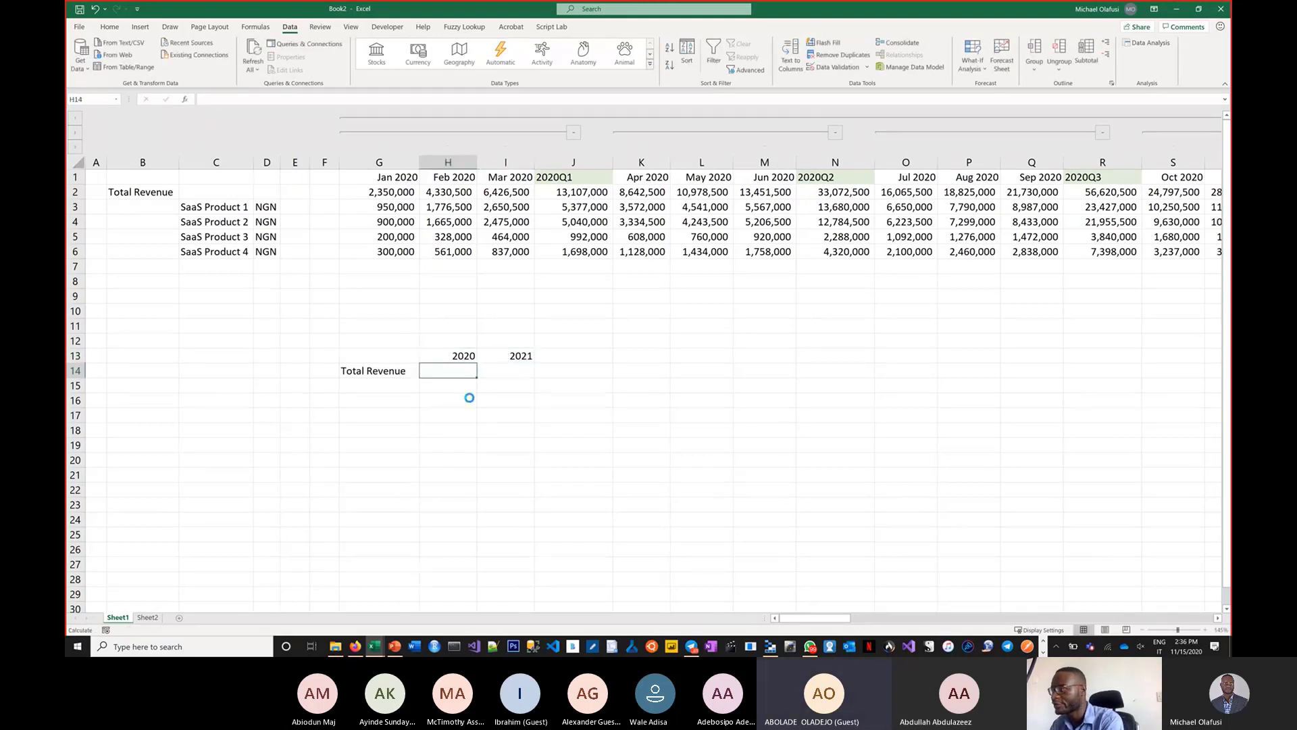
scroll(469, 397, "up", 1)
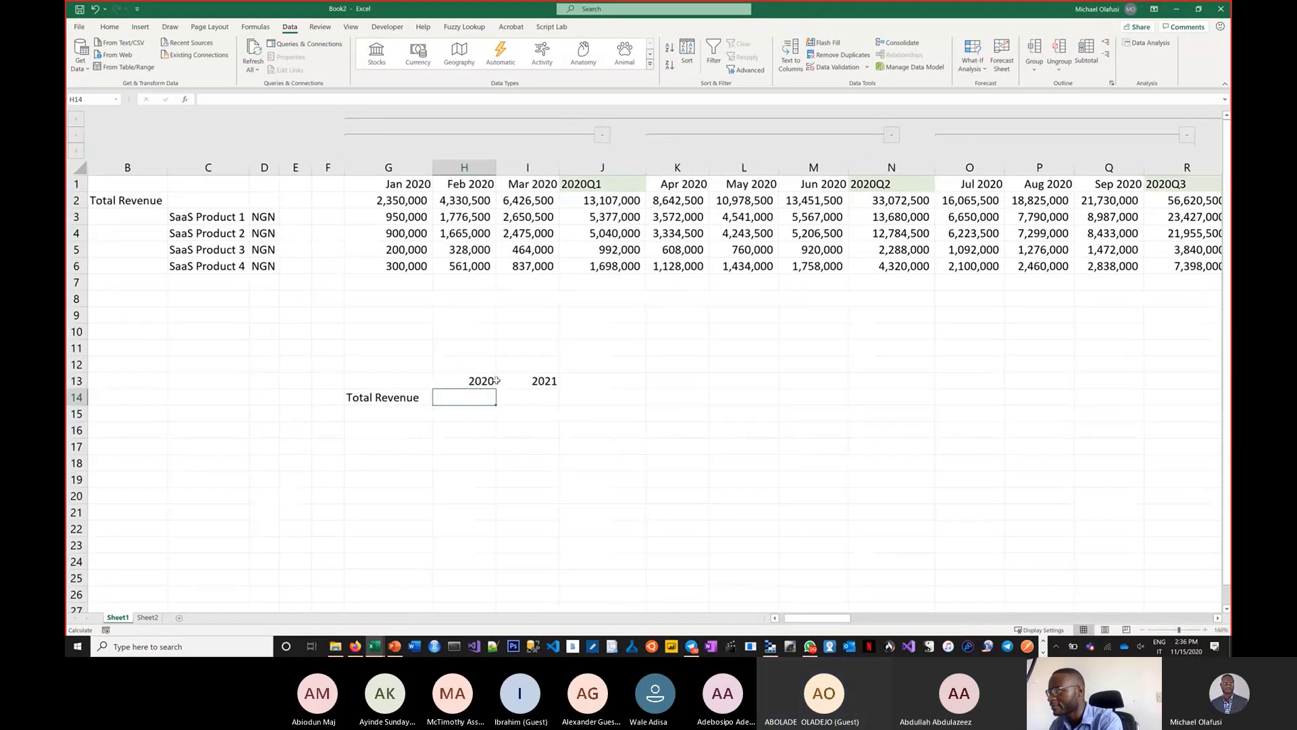
left_click_drag(473, 381, 735, 404)
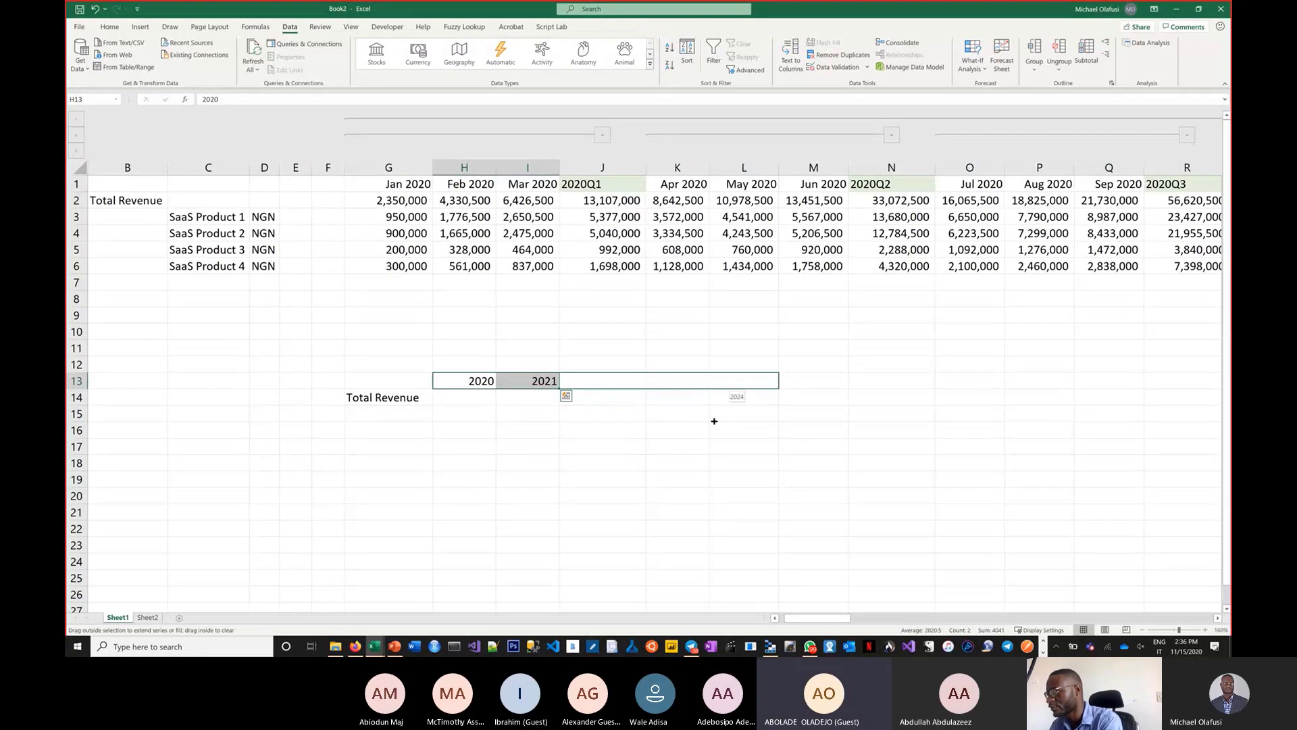
left_click_drag(714, 421, 714, 421)
left_click(459, 403)
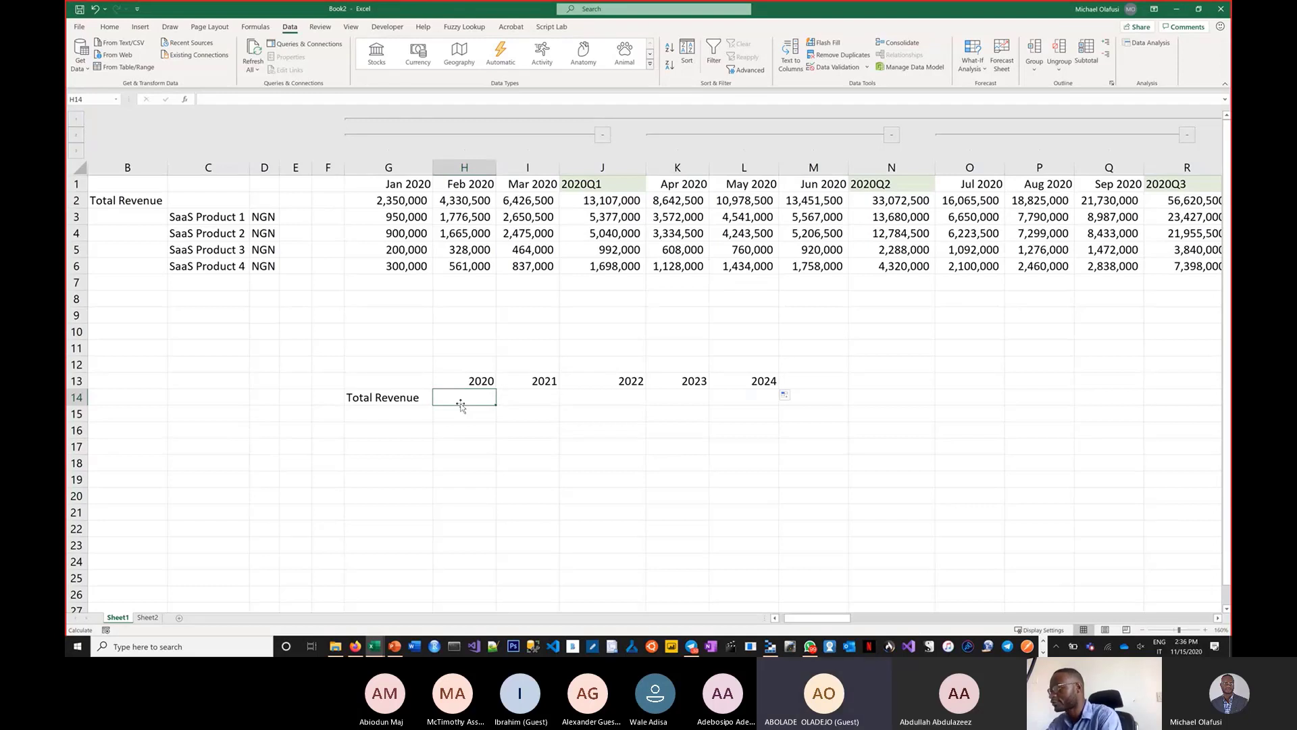
type("=")
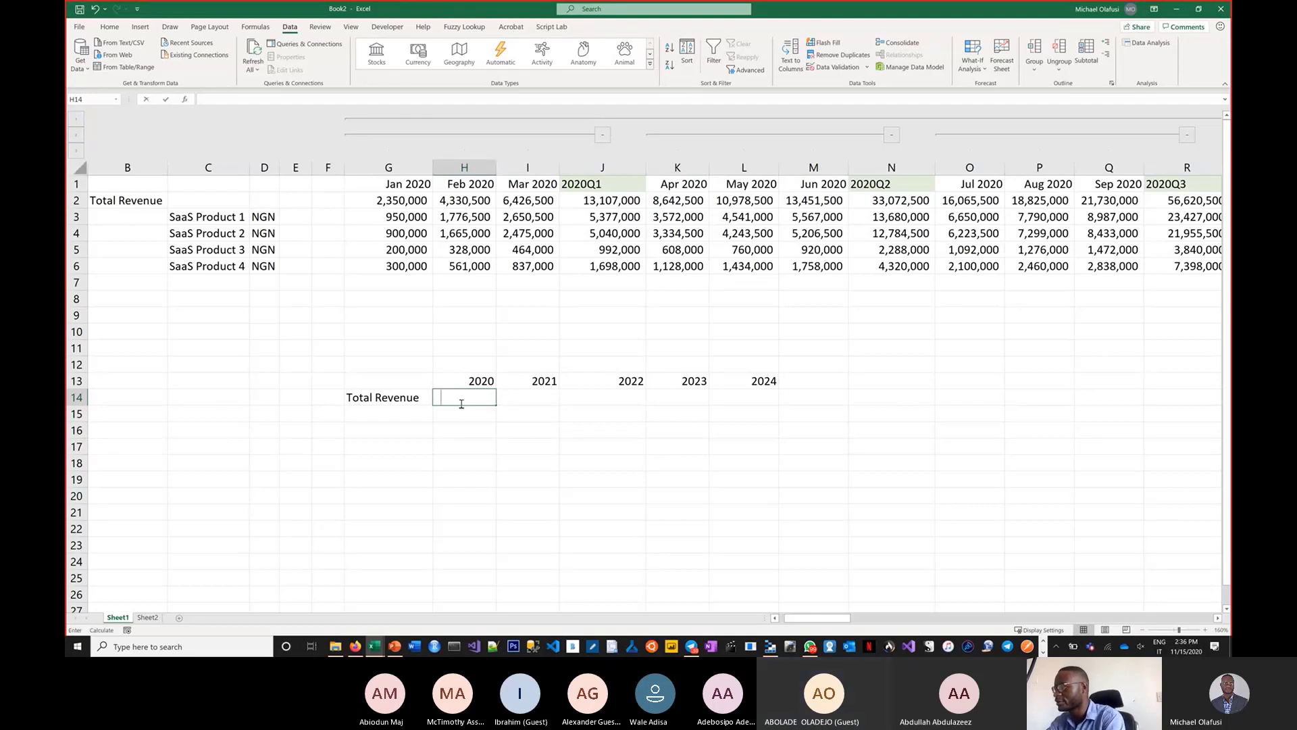
type("sum(")
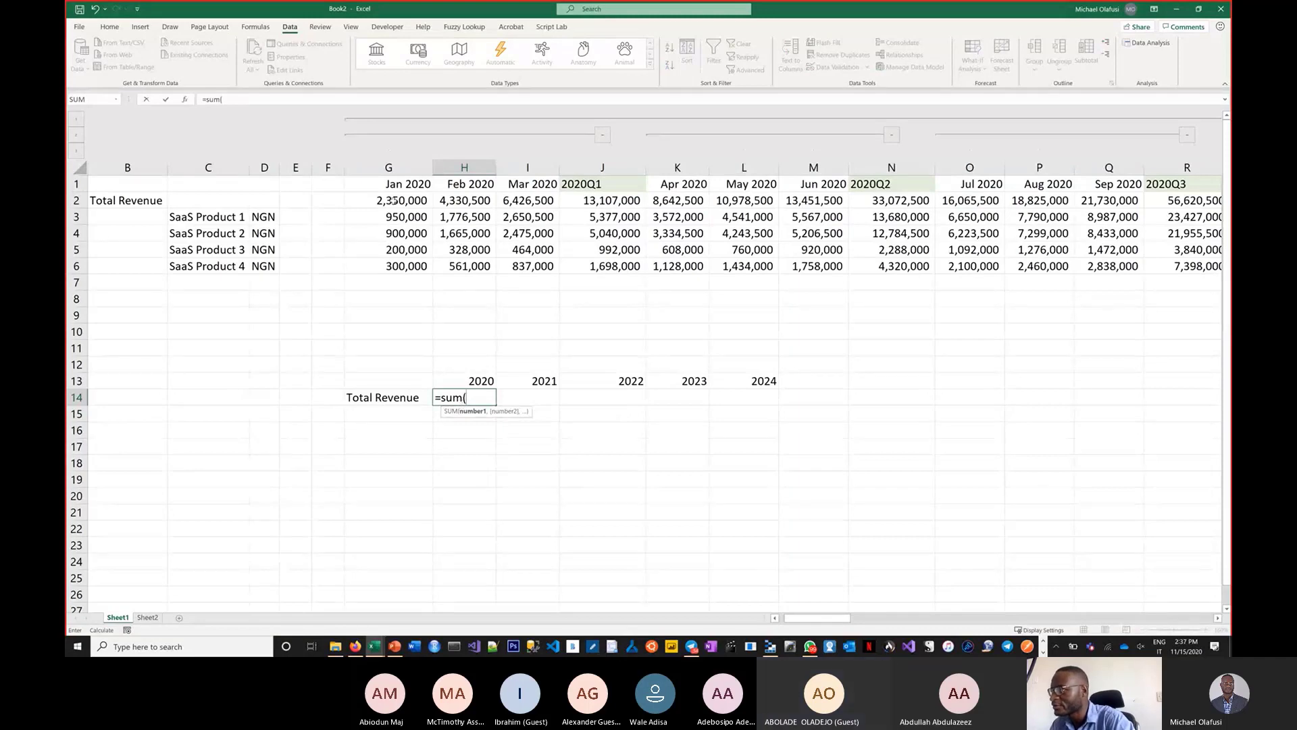
left_click_drag(392, 200, 537, 201)
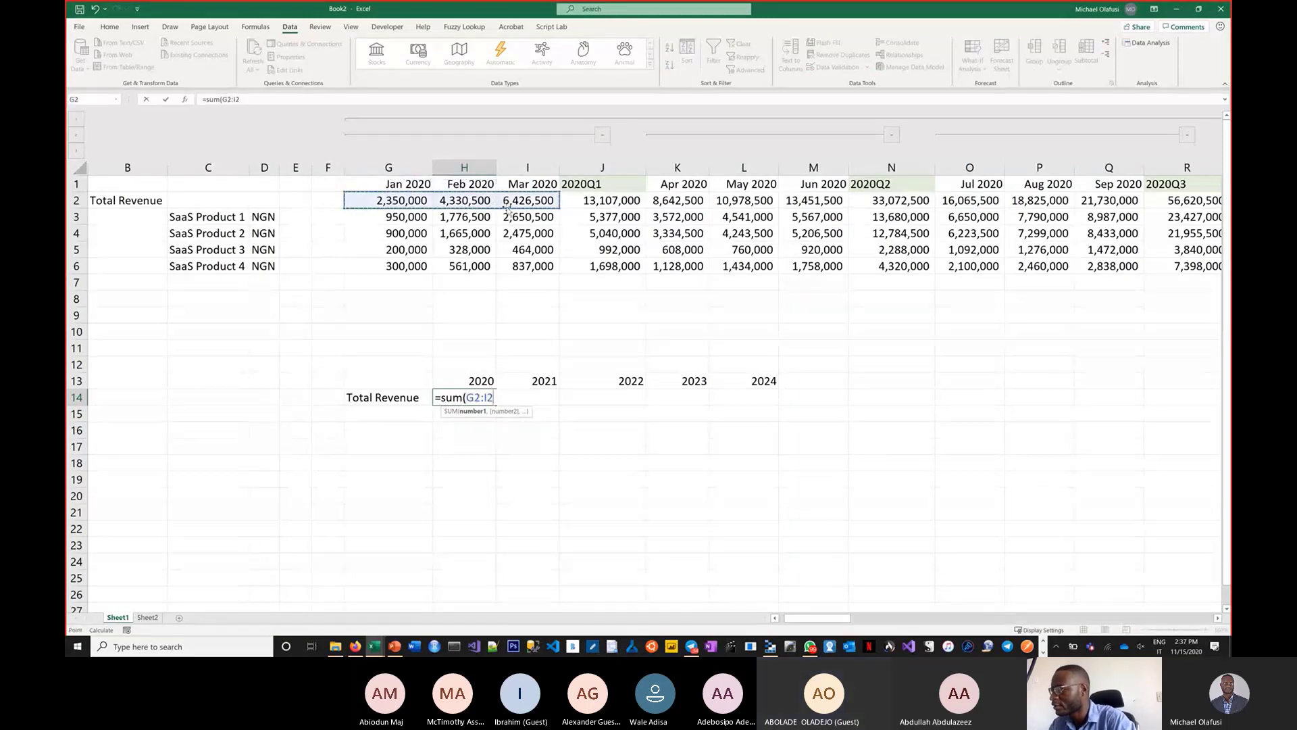
type(",")
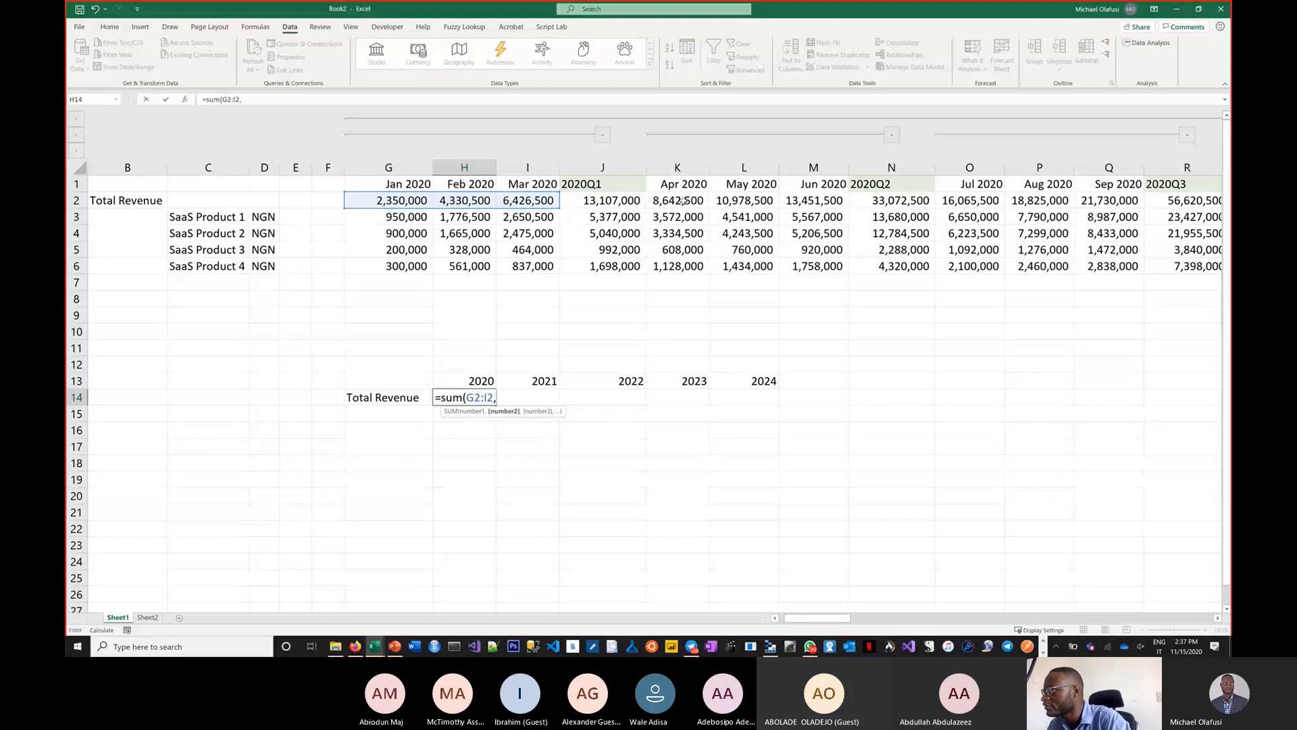
left_click_drag(681, 201, 799, 201)
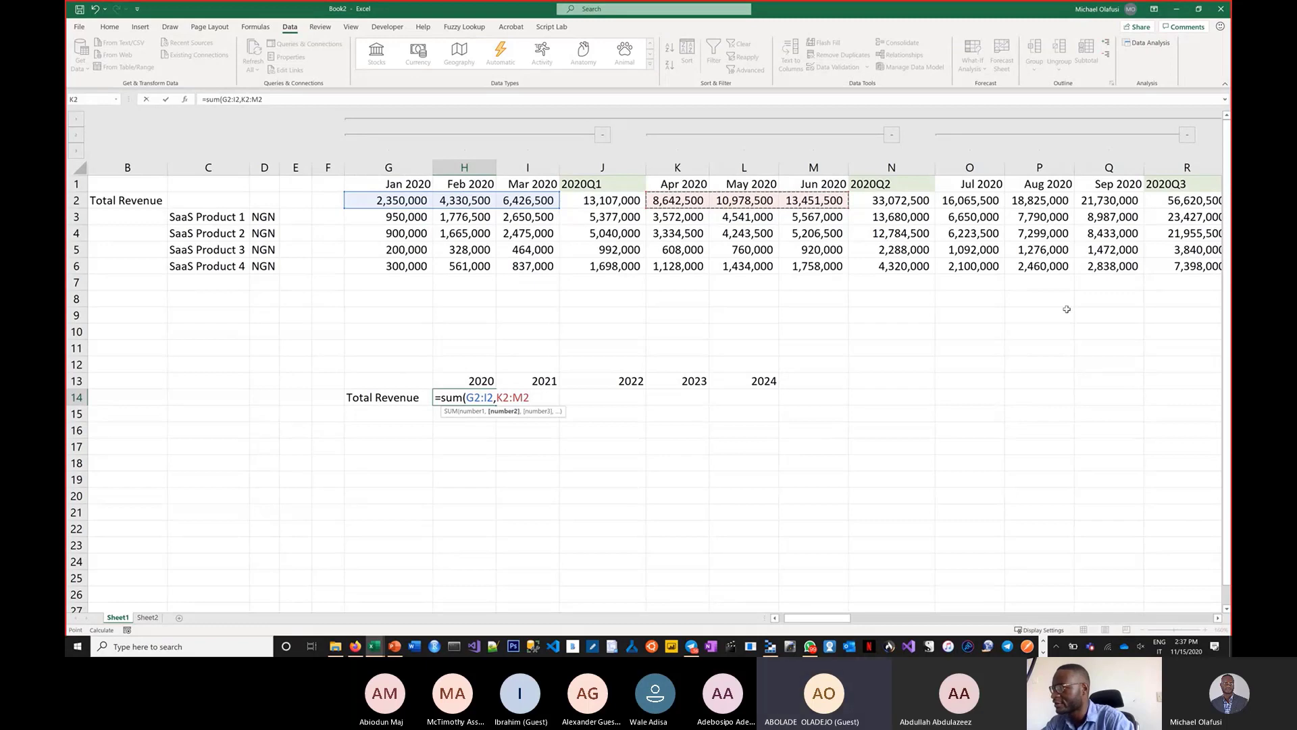
key("BackSpace")
key("BackSpace")
key("BackSpace")
key("BackSpace")
key("BackSpace")
key("BackSpace")
key("BackSpace")
key("BackSpace")
key("BackSpace")
key("BackSpace")
key("BackSpace")
key("BackSpace")
key("BackSpace")
key("BackSpace")
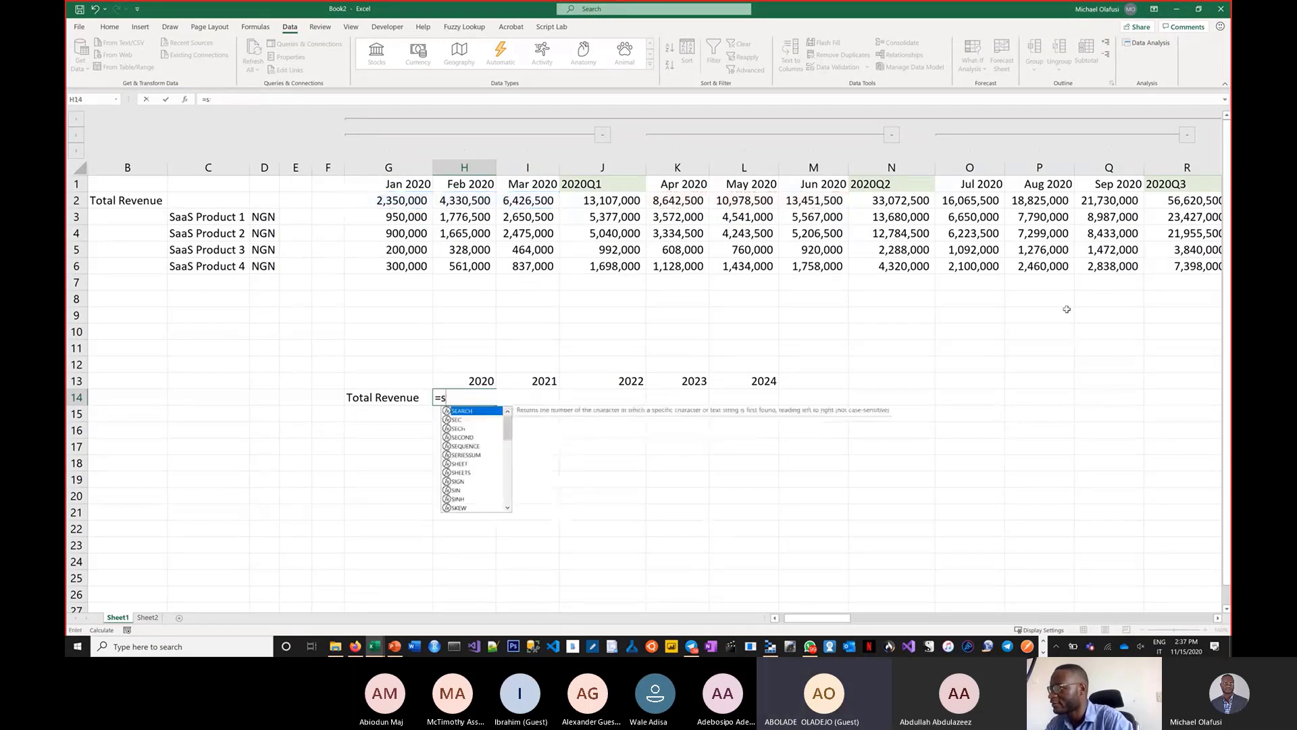
key("BackSpace")
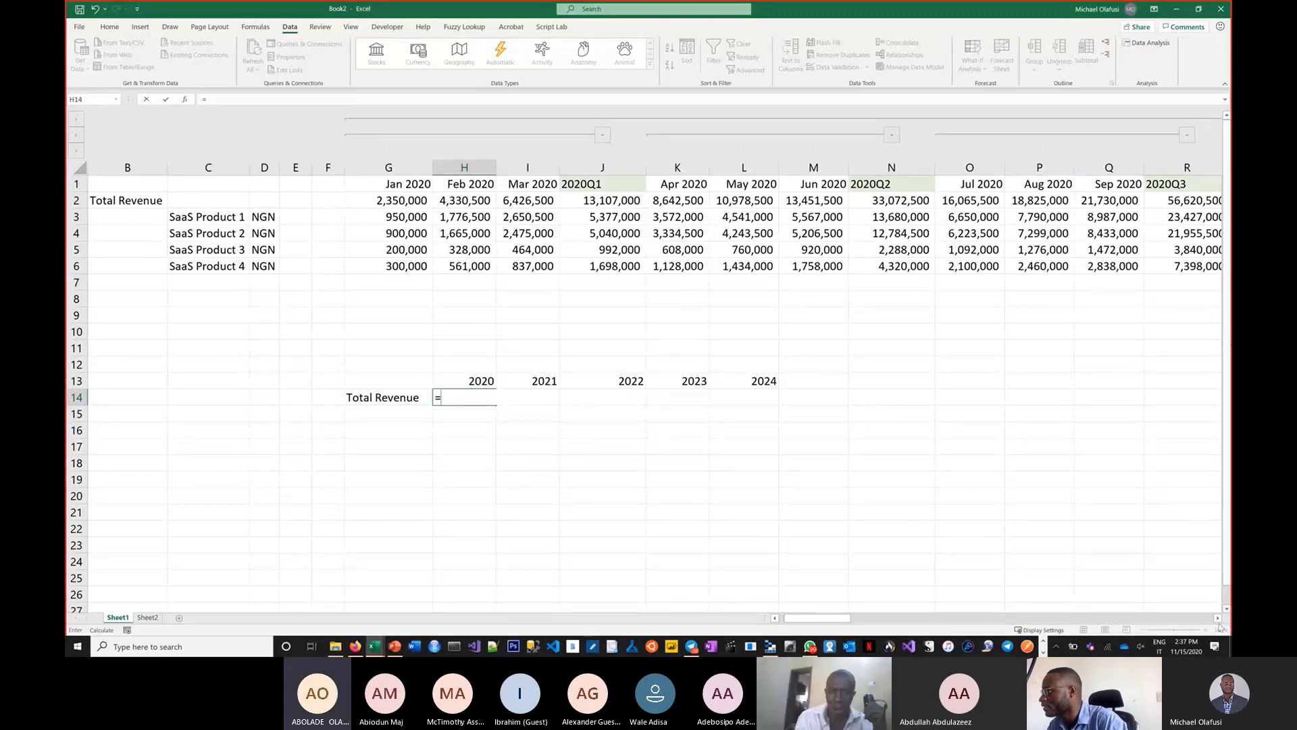
- Link H14 to the FY2020 total revenue with the formula =W2
scroll(1220, 627, "right", 5)
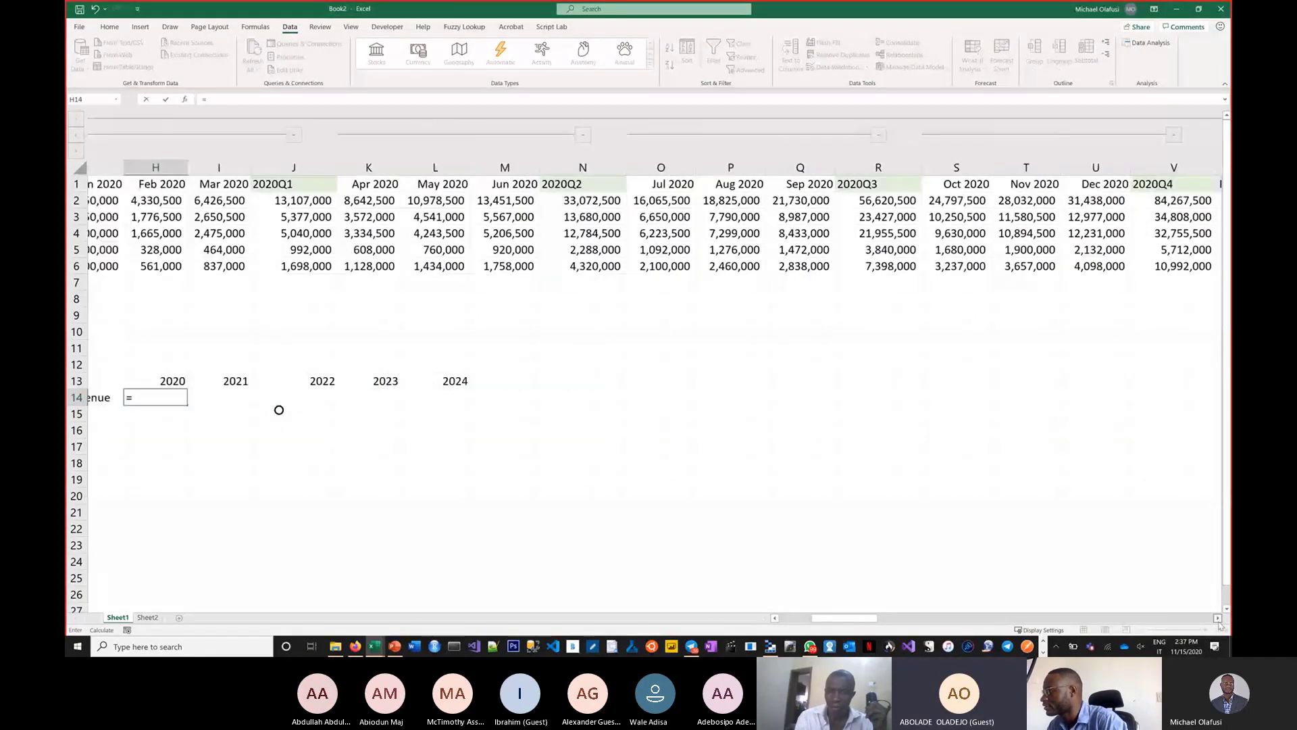
scroll(676, 405, "right", 3)
left_click(1013, 200)
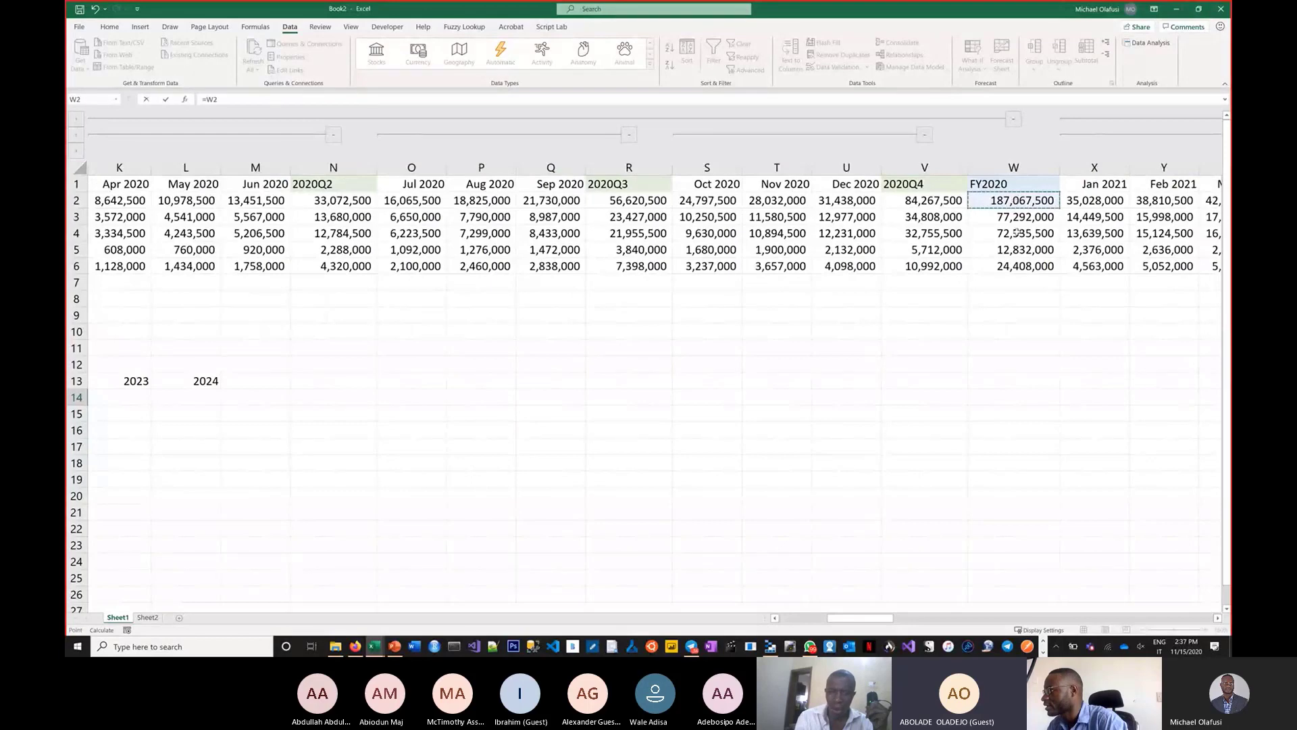
key("ctrl+Return")
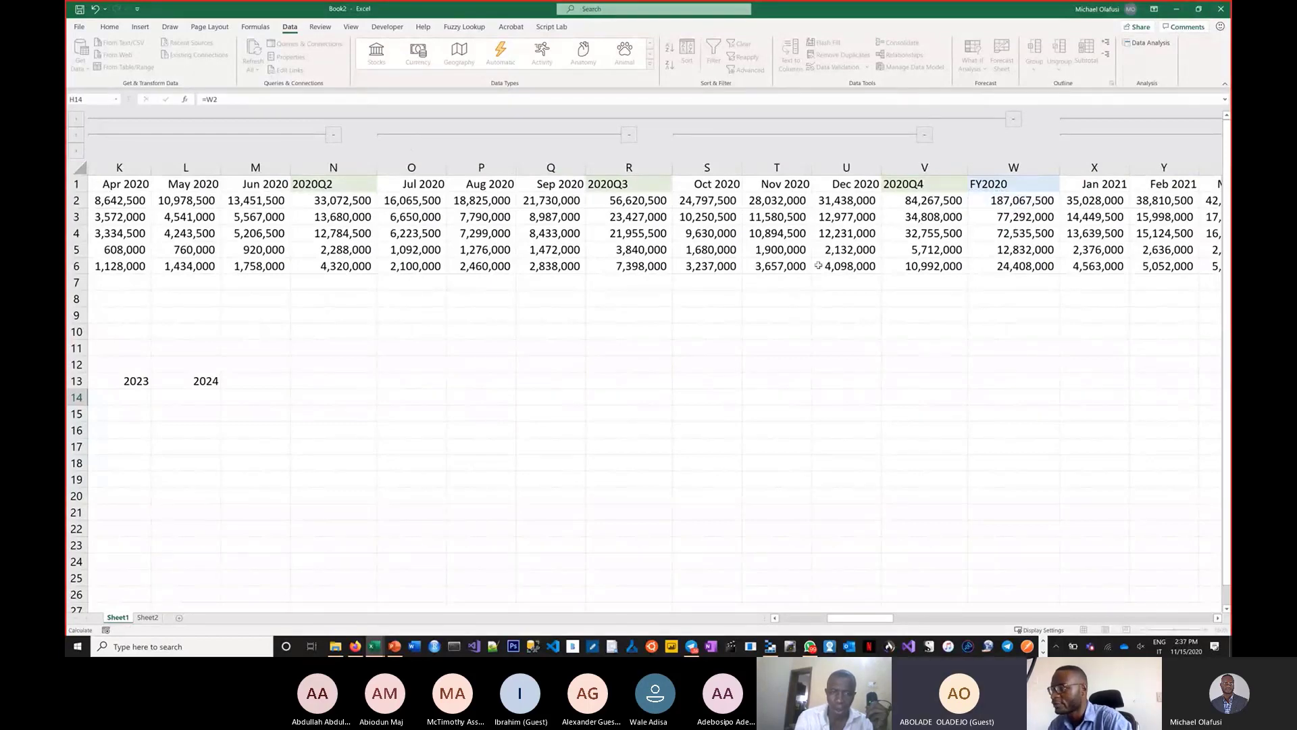
key("Return")
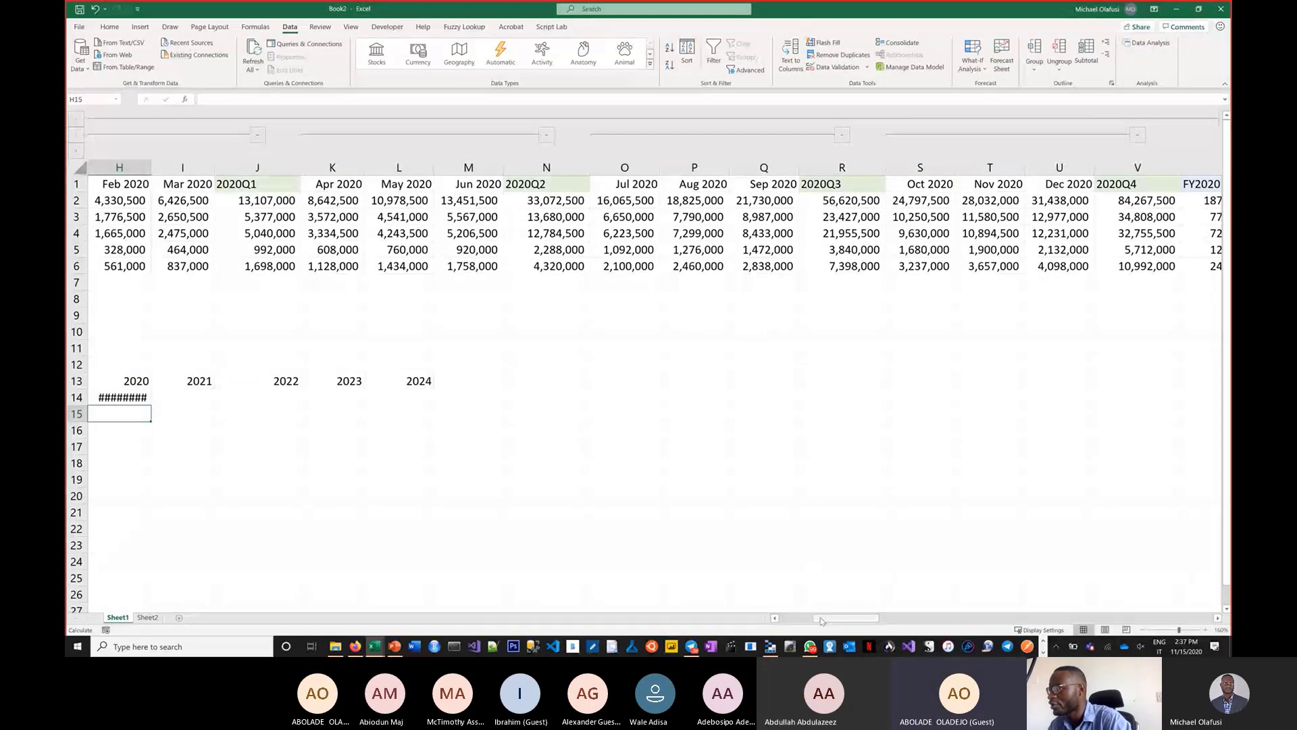
- Widen column H so that the 2020 Total Revenue figure in H14 fits
left_click_drag(821, 621, 802, 620)
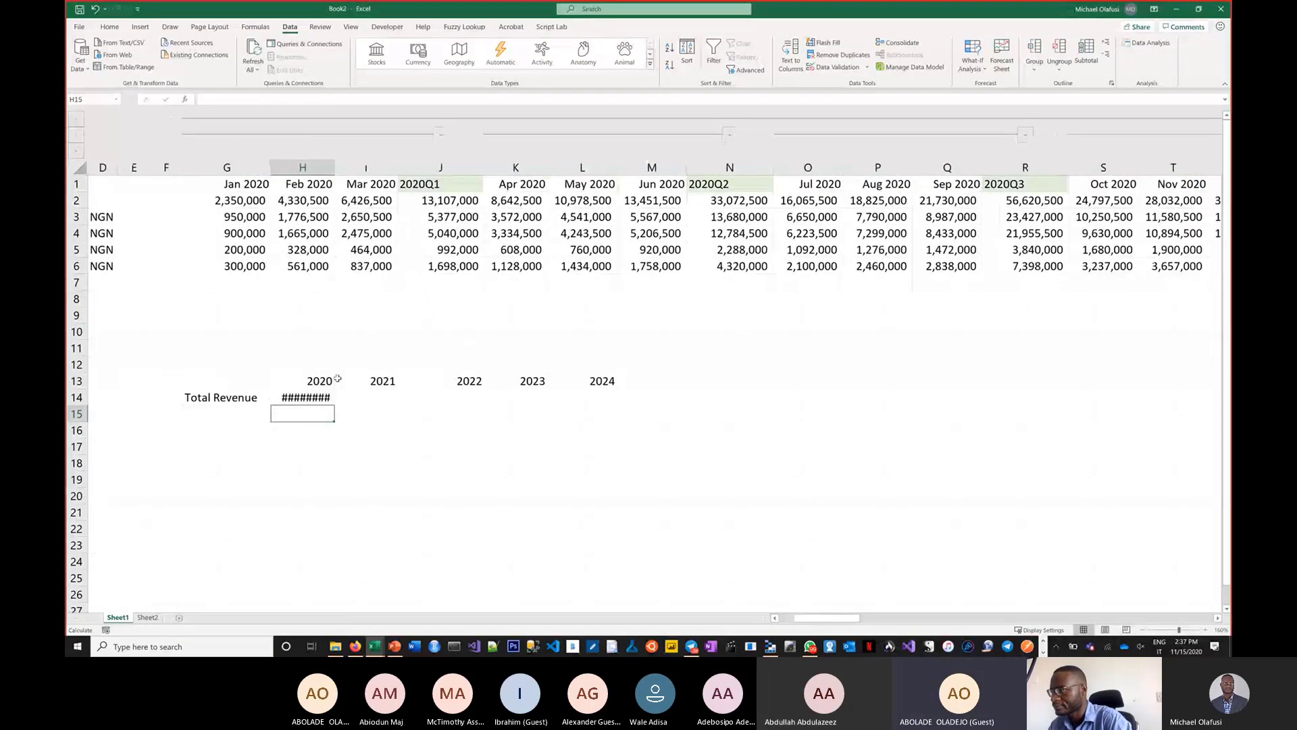
left_click(327, 398)
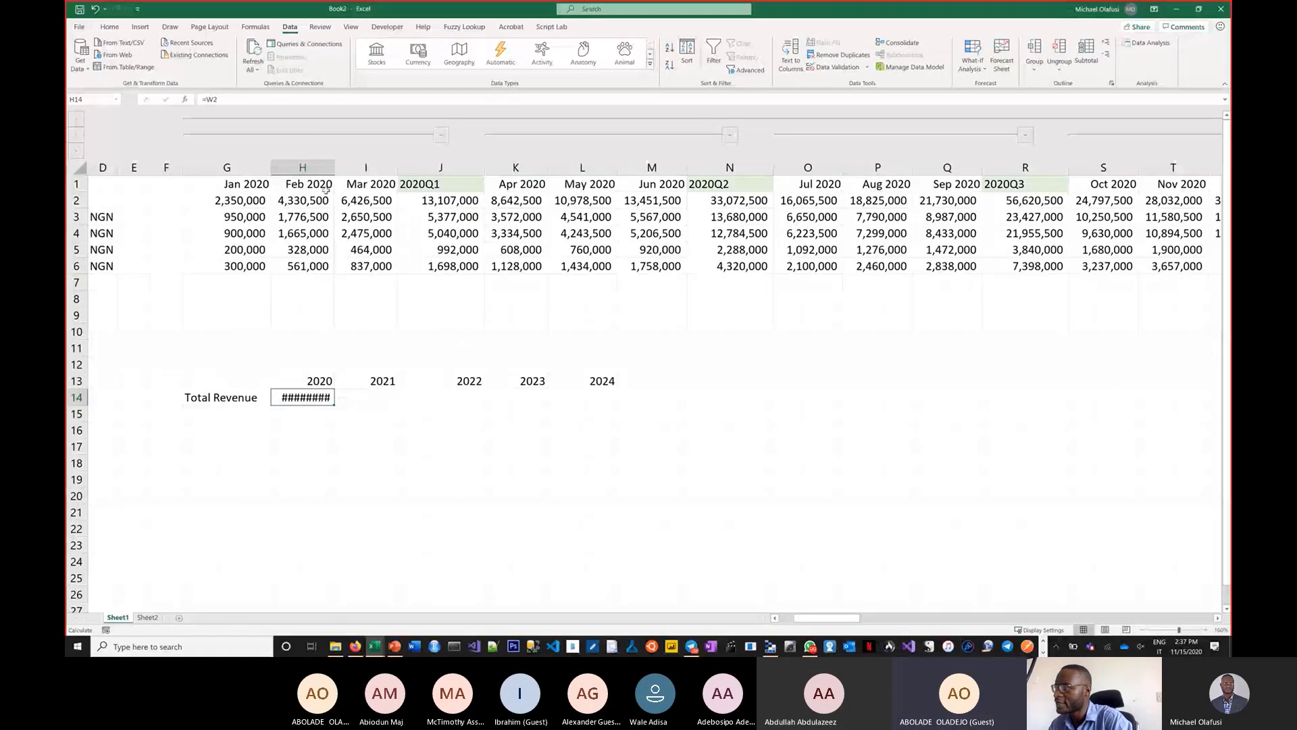
left_click_drag(334, 168, 342, 167)
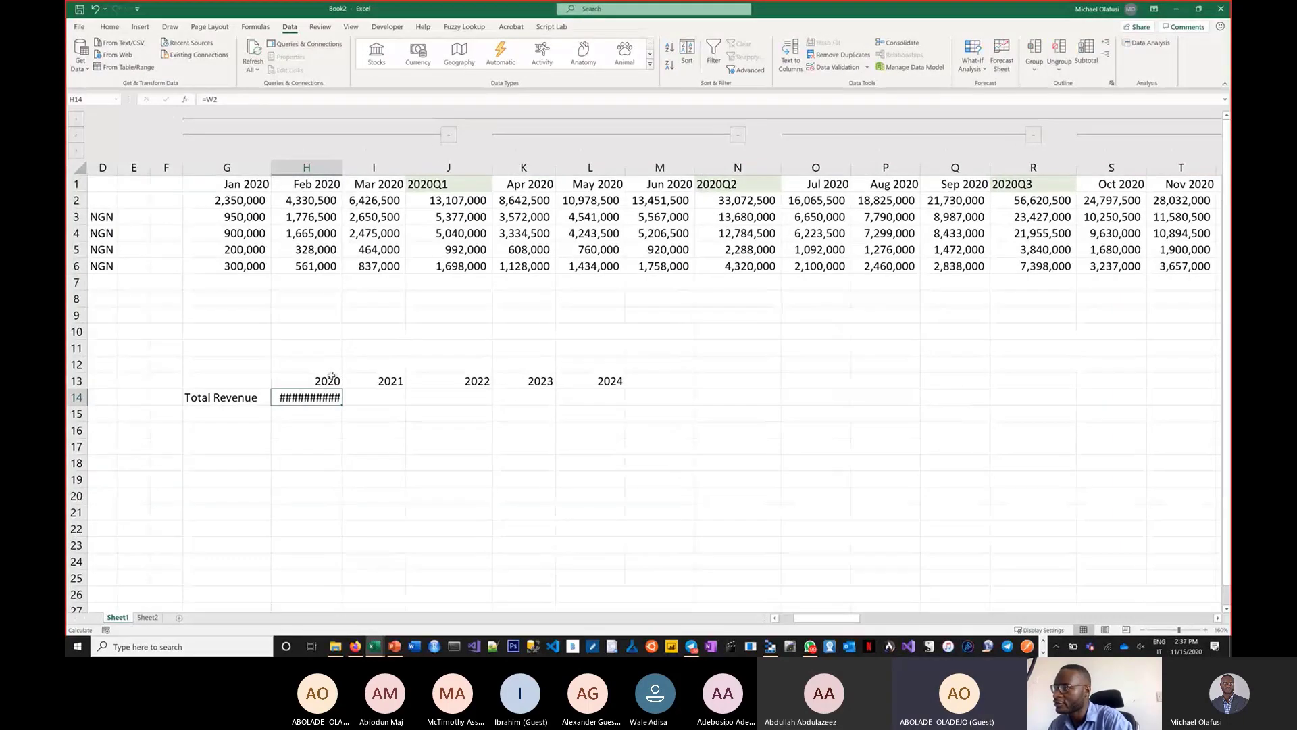
left_click_drag(343, 168, 352, 167)
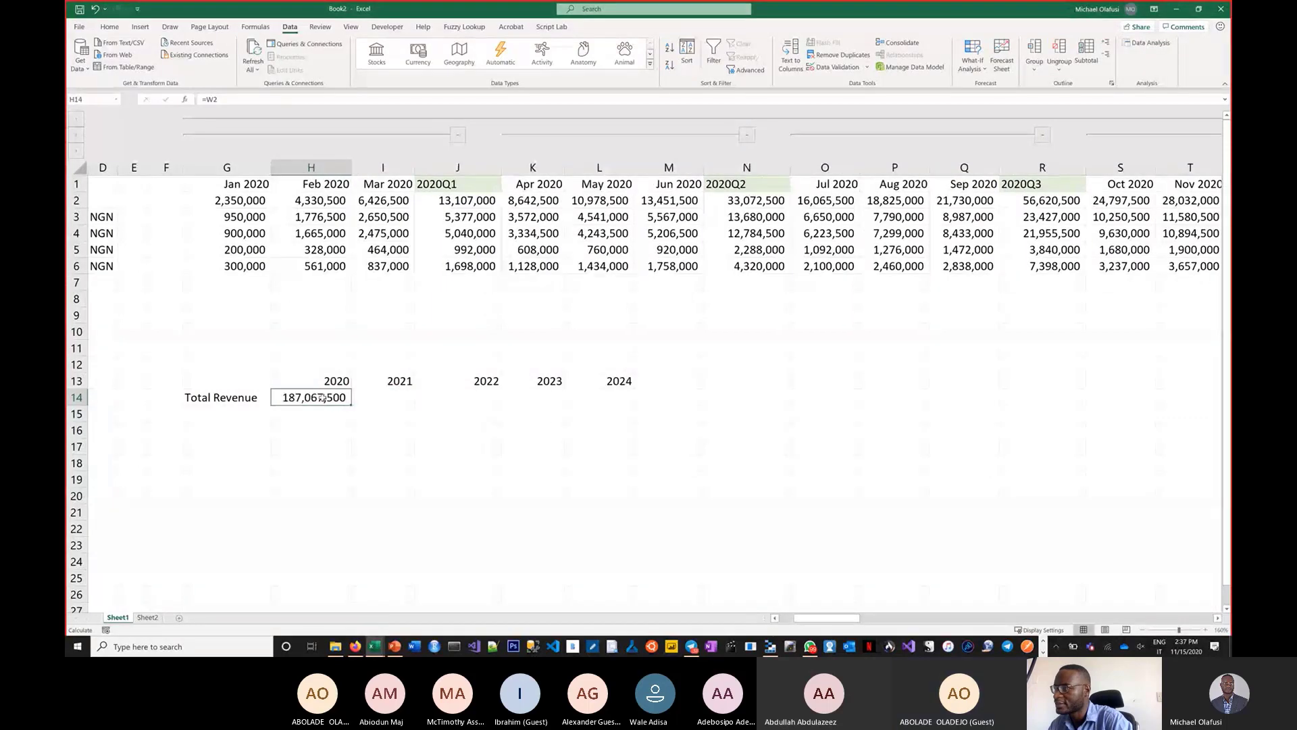
- Clear the linked formula in H14 and begin a SUMPRODUCT formula in its place
key("Delete")
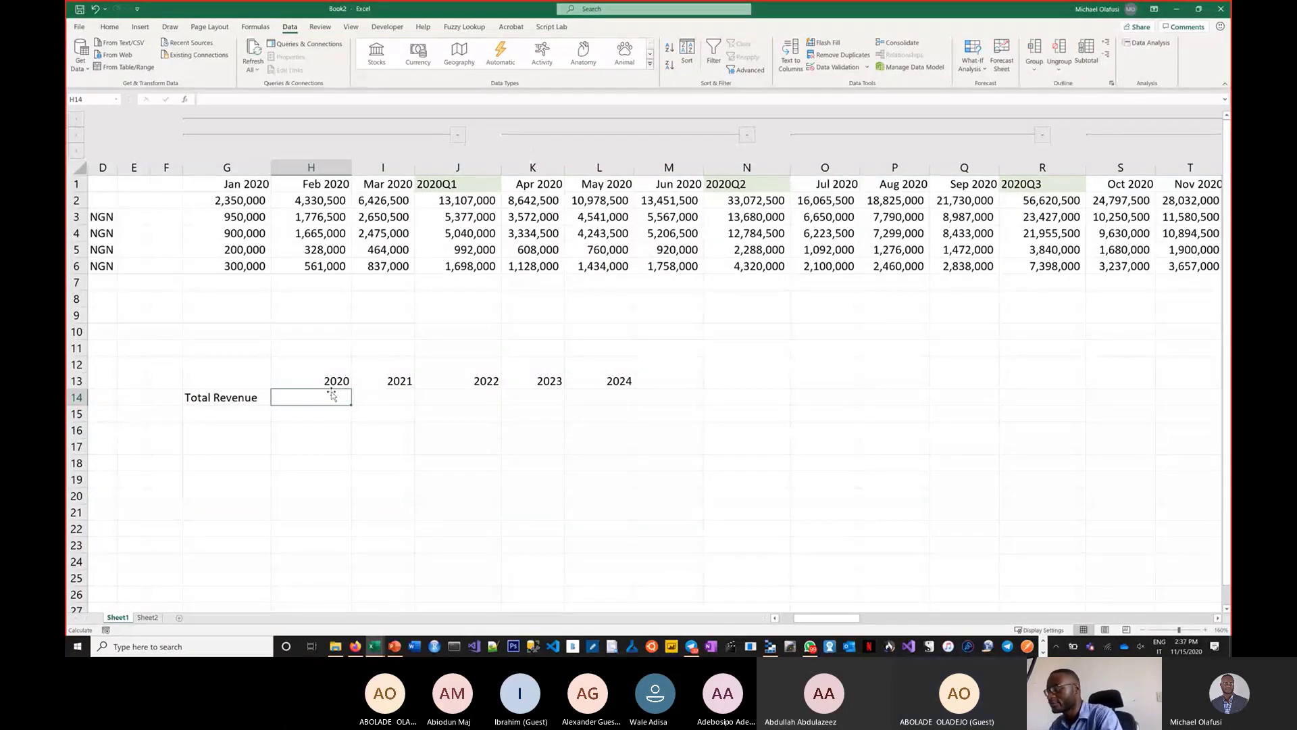
type("=")
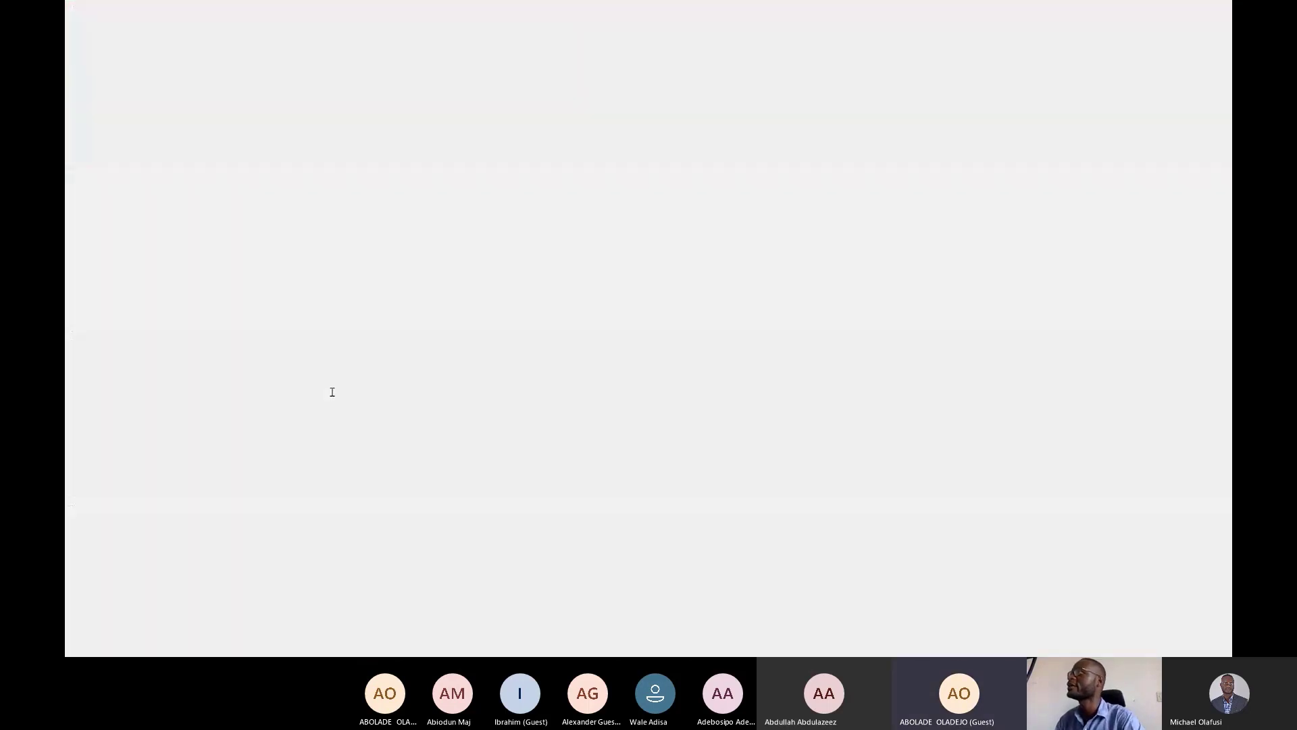
key("super+plus")
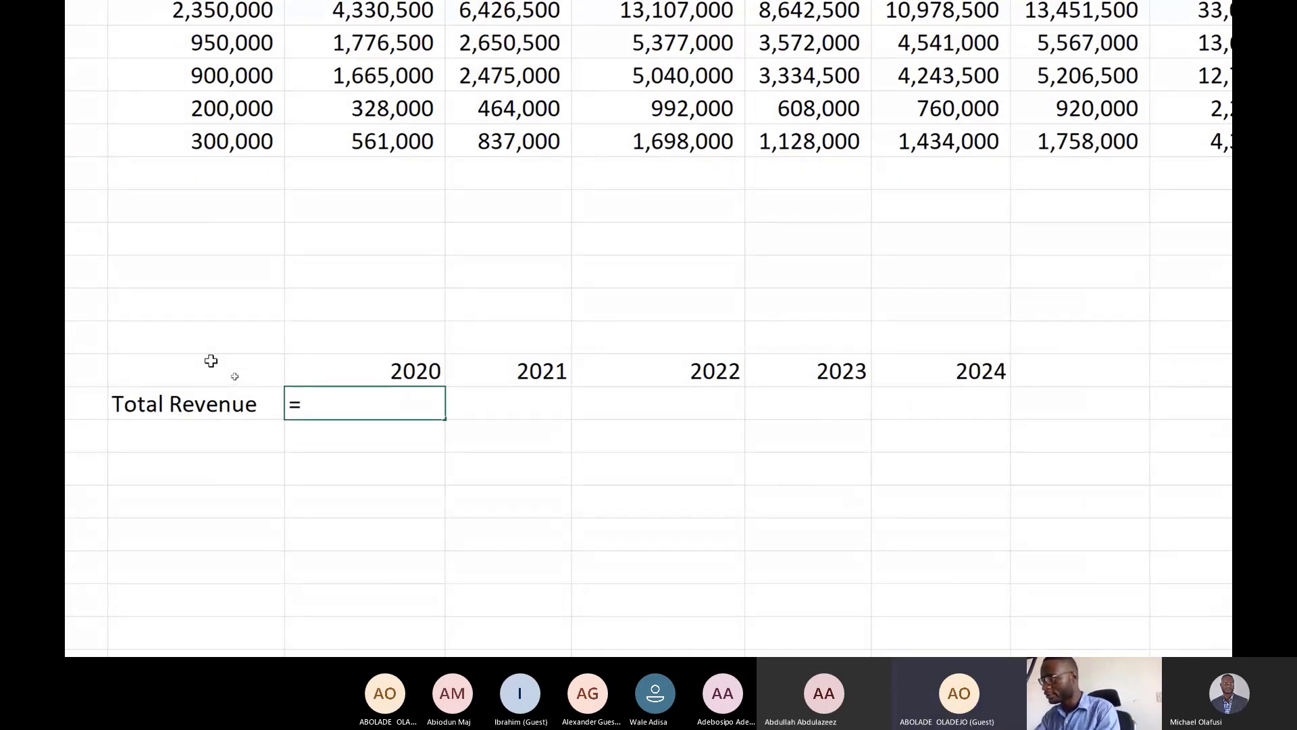
type("sumpro")
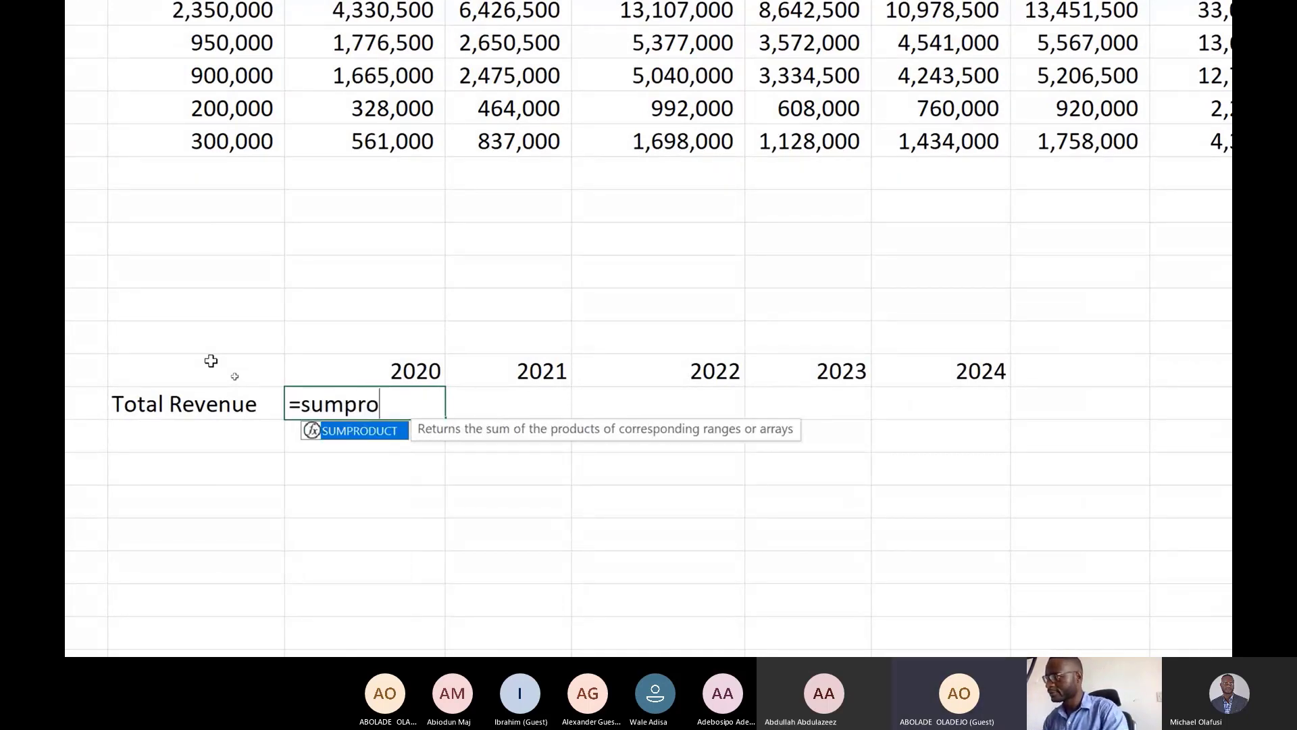
key("Tab")
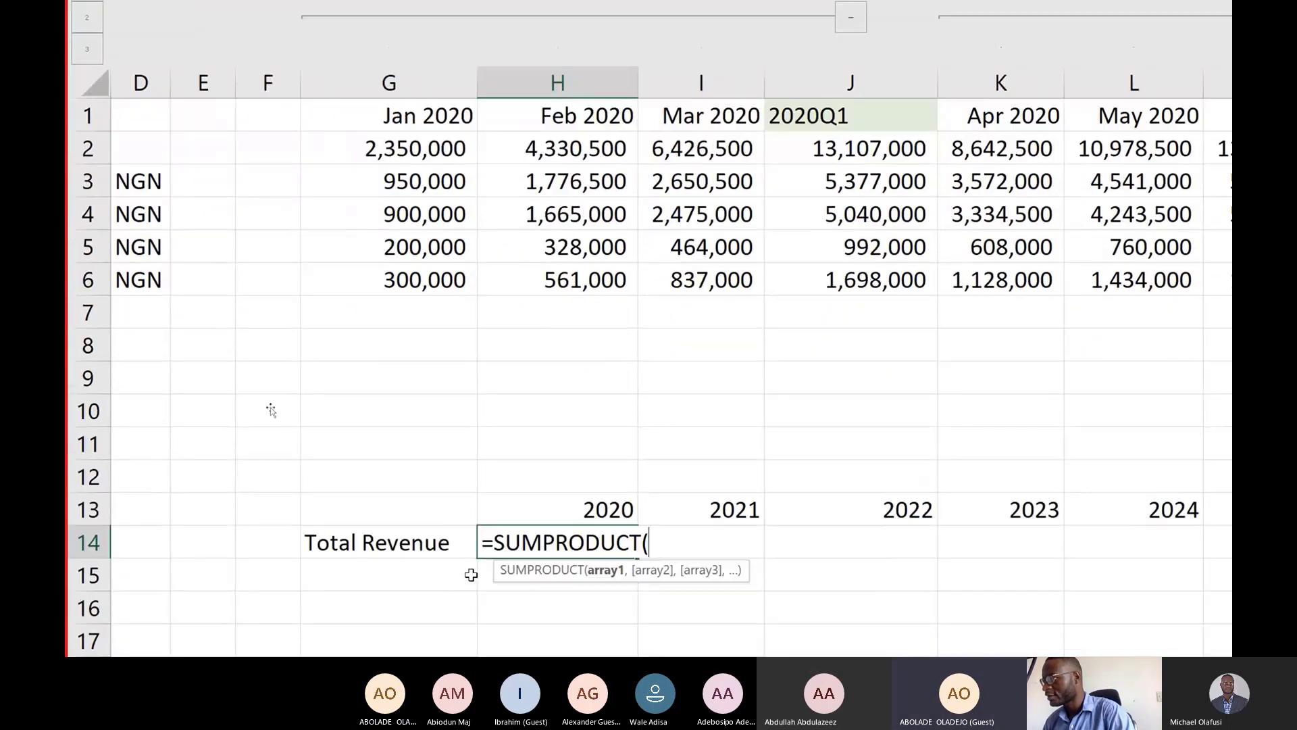
left_click(398, 228)
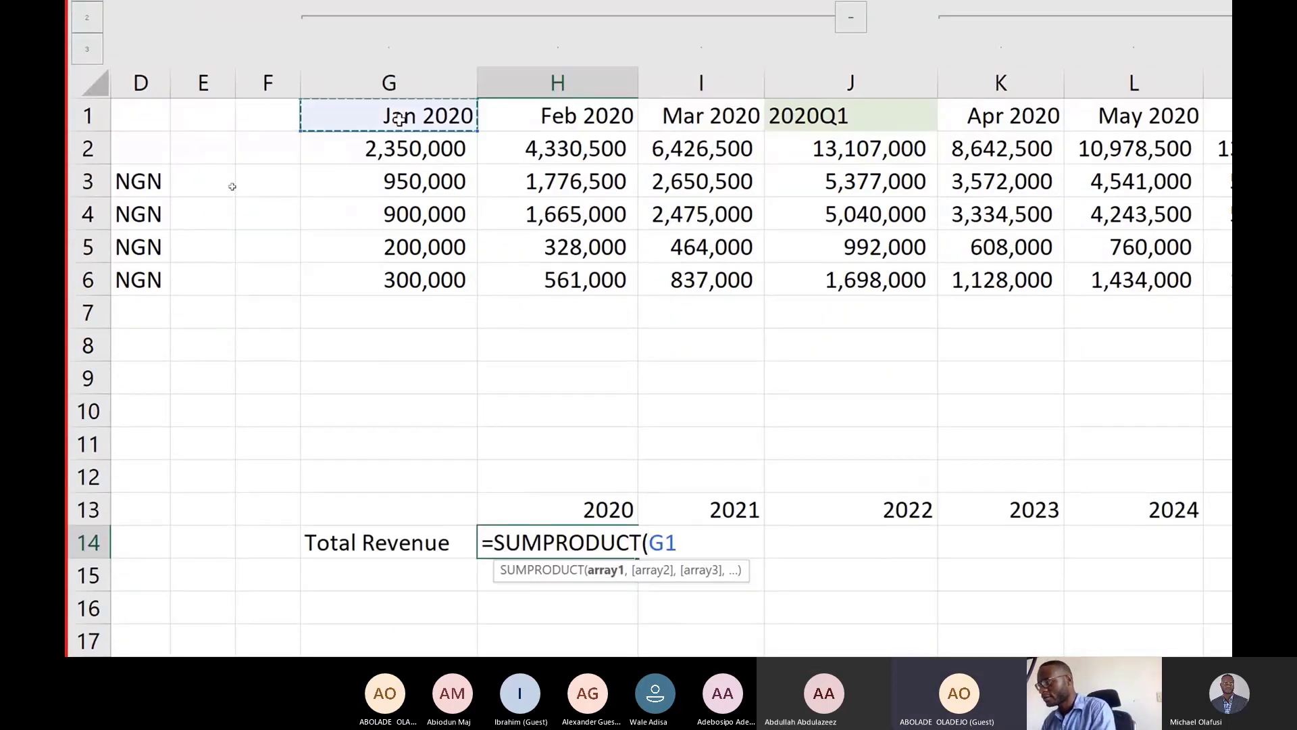
key("ctrl+shift+Right")
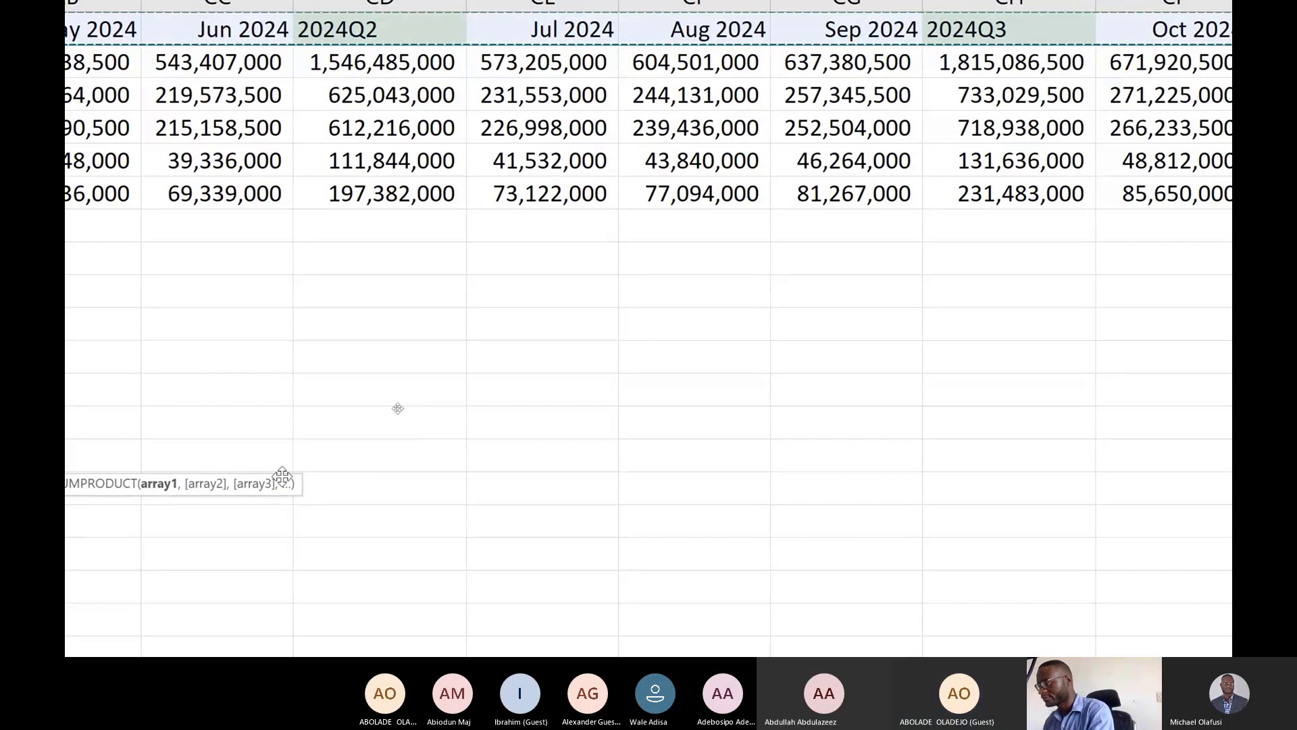
scroll(283, 476, "left", 3)
key("F4")
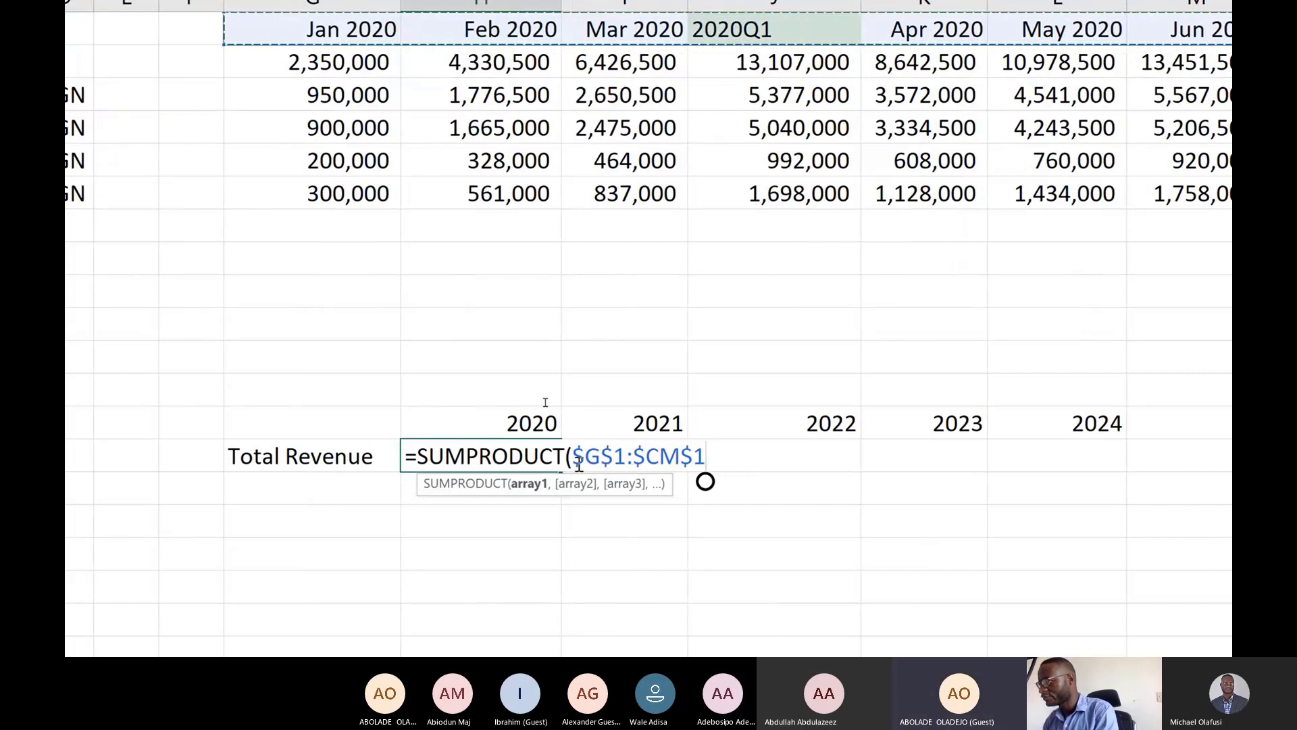
left_click_drag(572, 457, 714, 456)
key("BackSpace")
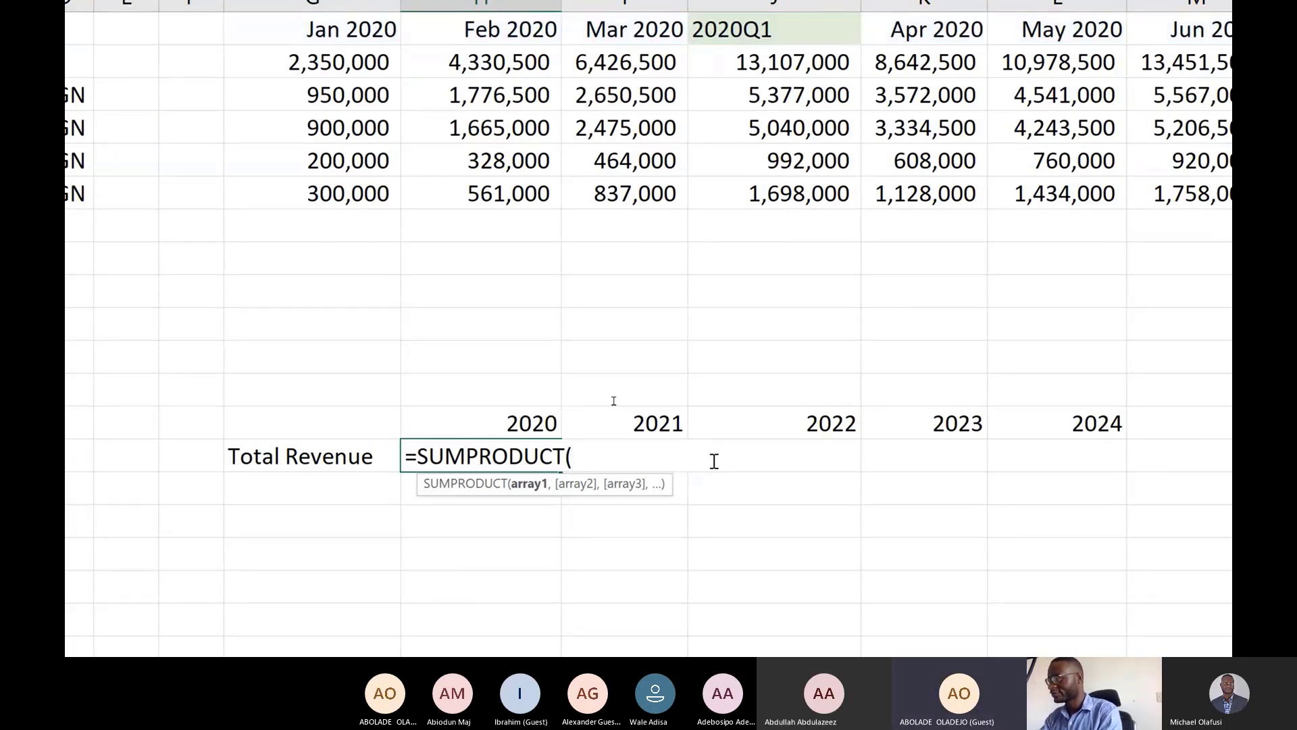
- Add the YEAR function to the SUMPRODUCT formula, applied to the row 1 headers as the absolute range $G$1:$CM$1
type("year")
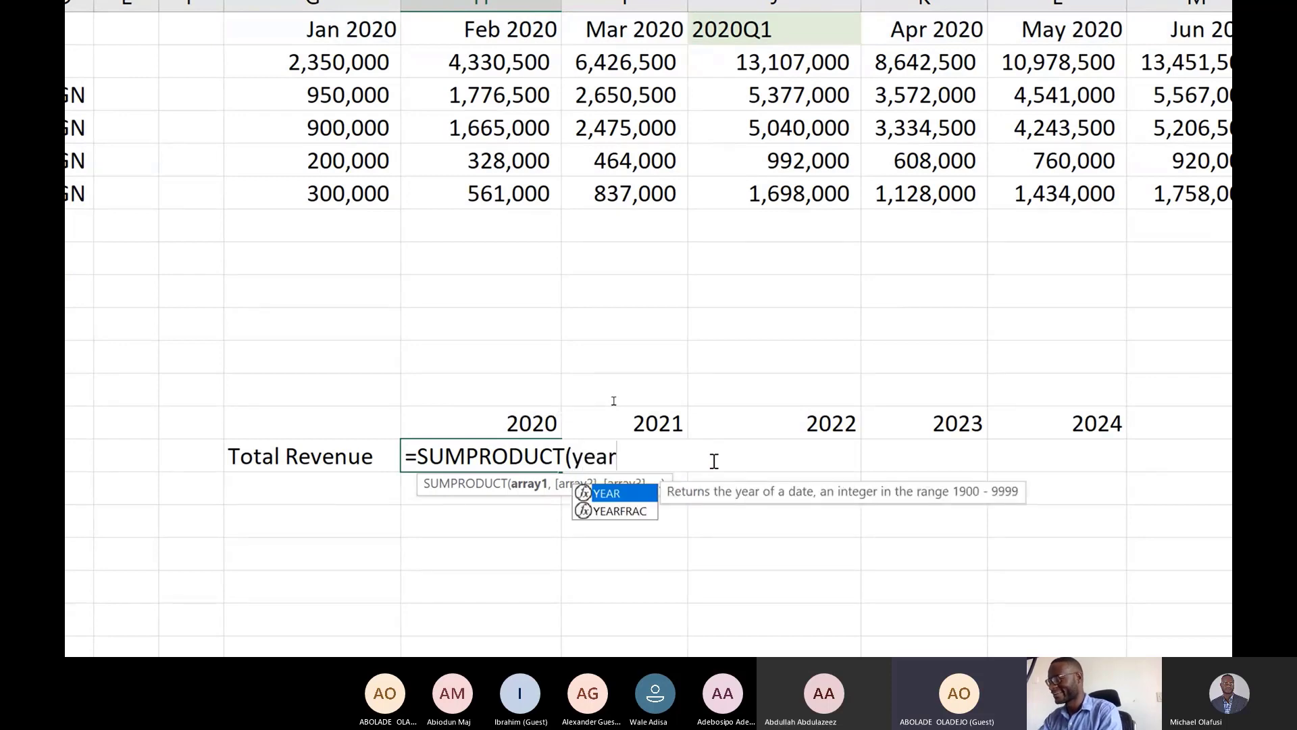
type("(")
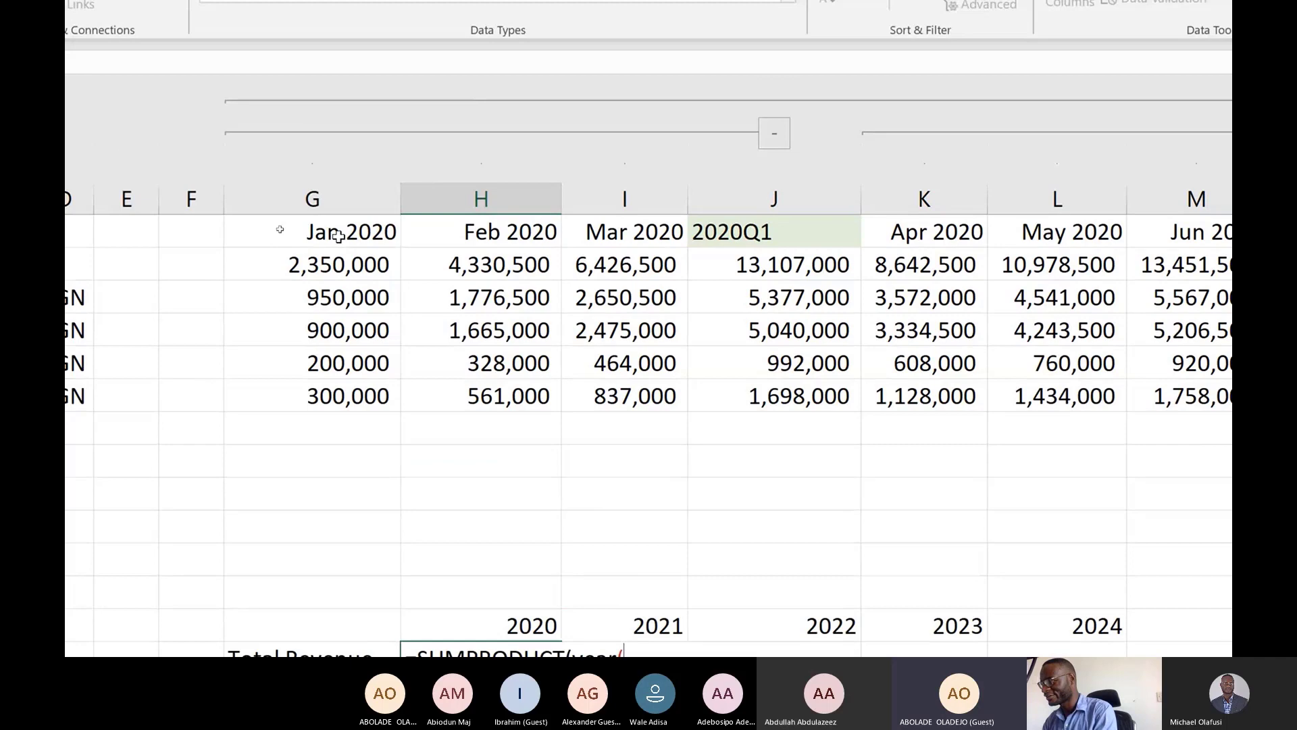
left_click(284, 54)
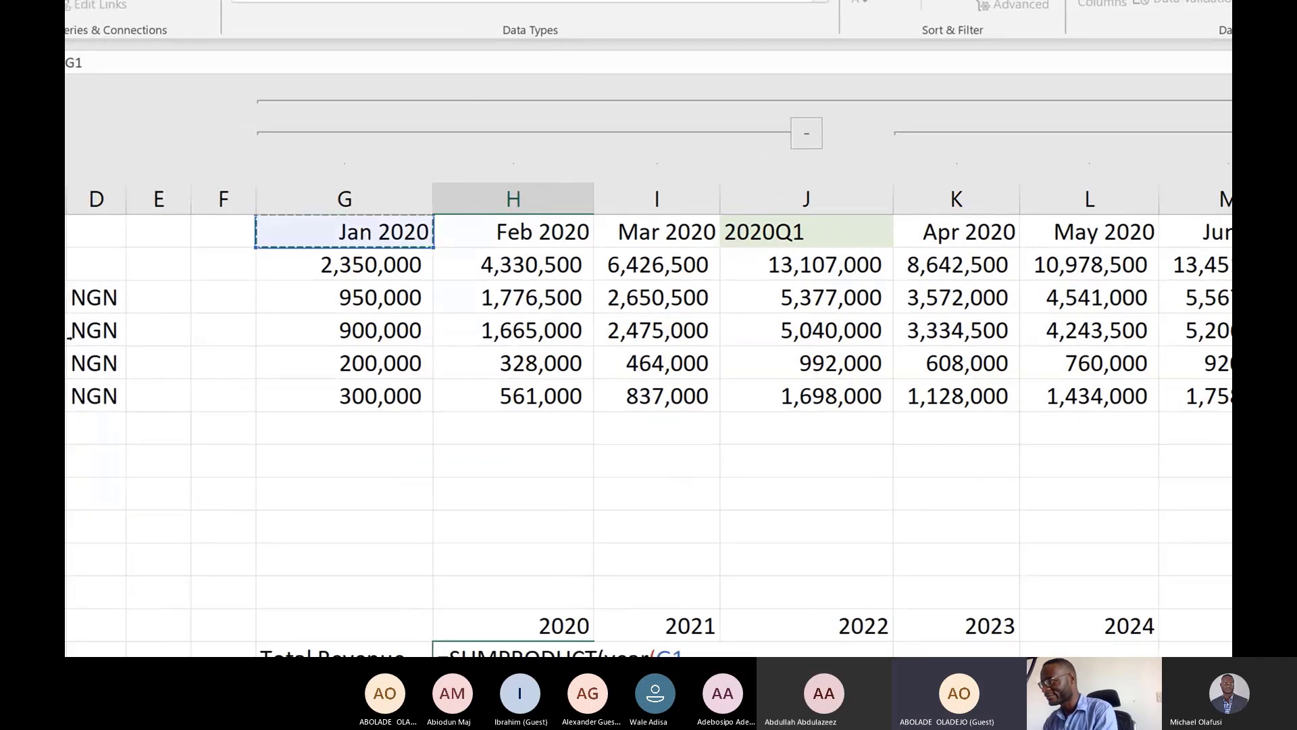
key("ctrl+shift+Right")
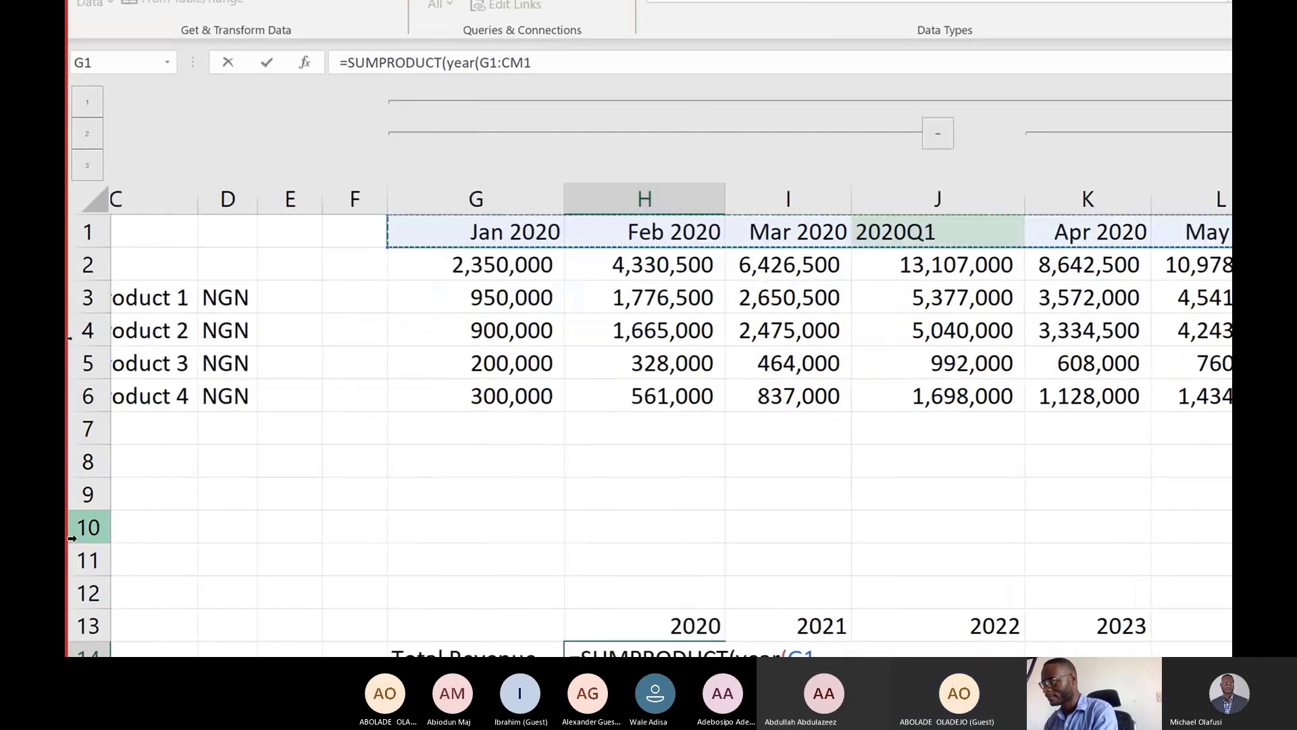
key("F4")
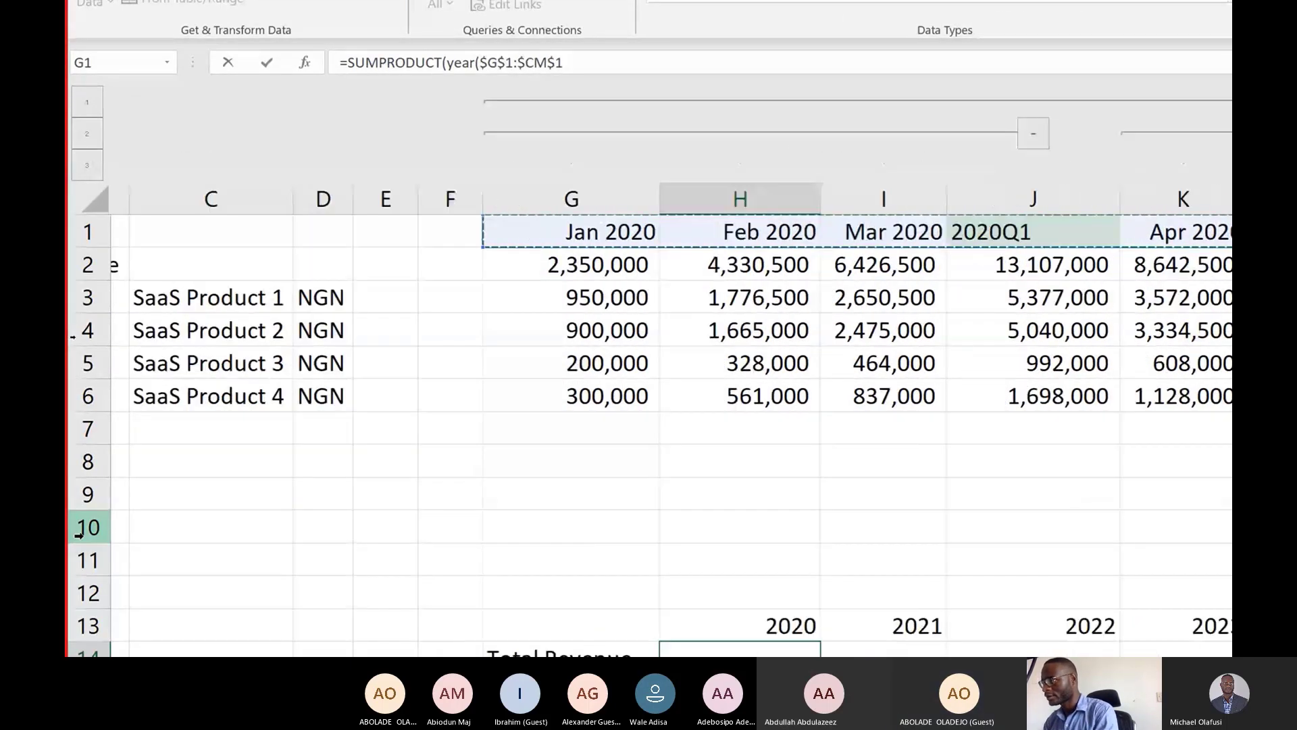
type(")")
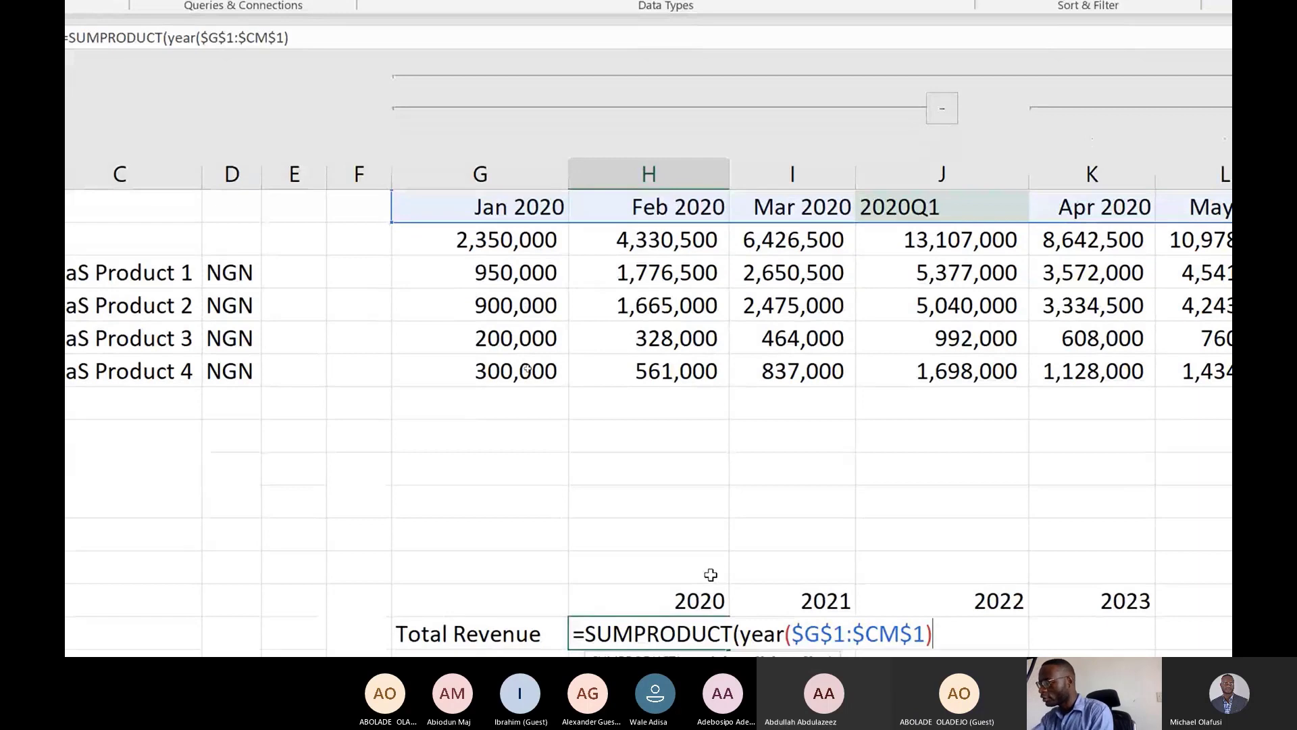
- Compare the YEAR result with the year in H13 and enclose the whole condition in its own parentheses
type("=")
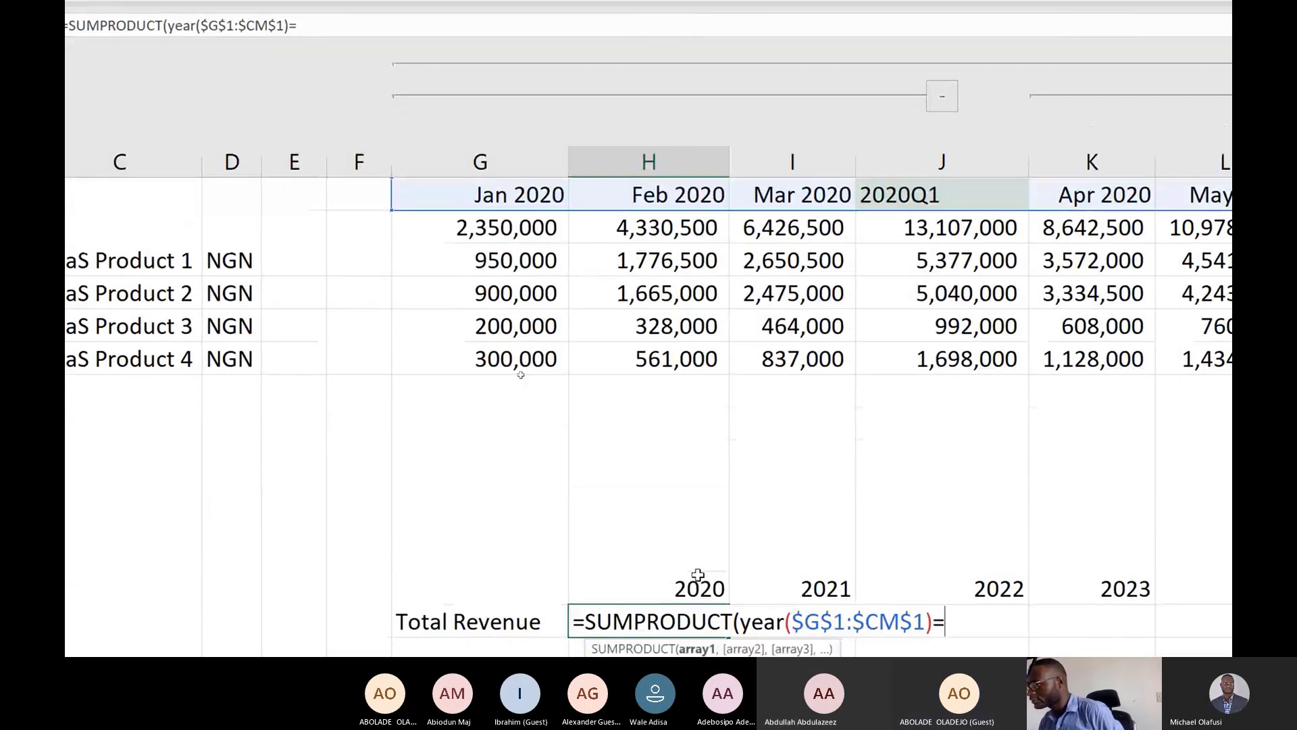
left_click(692, 575)
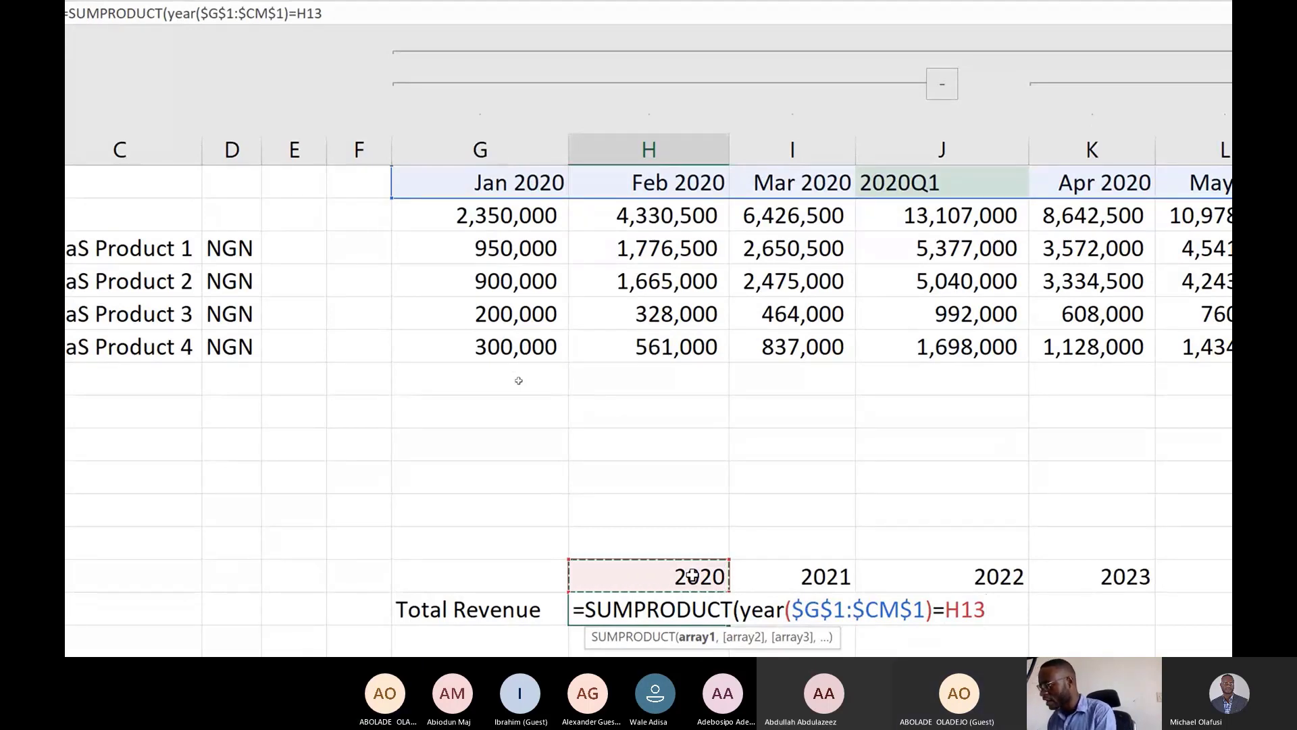
type(")")
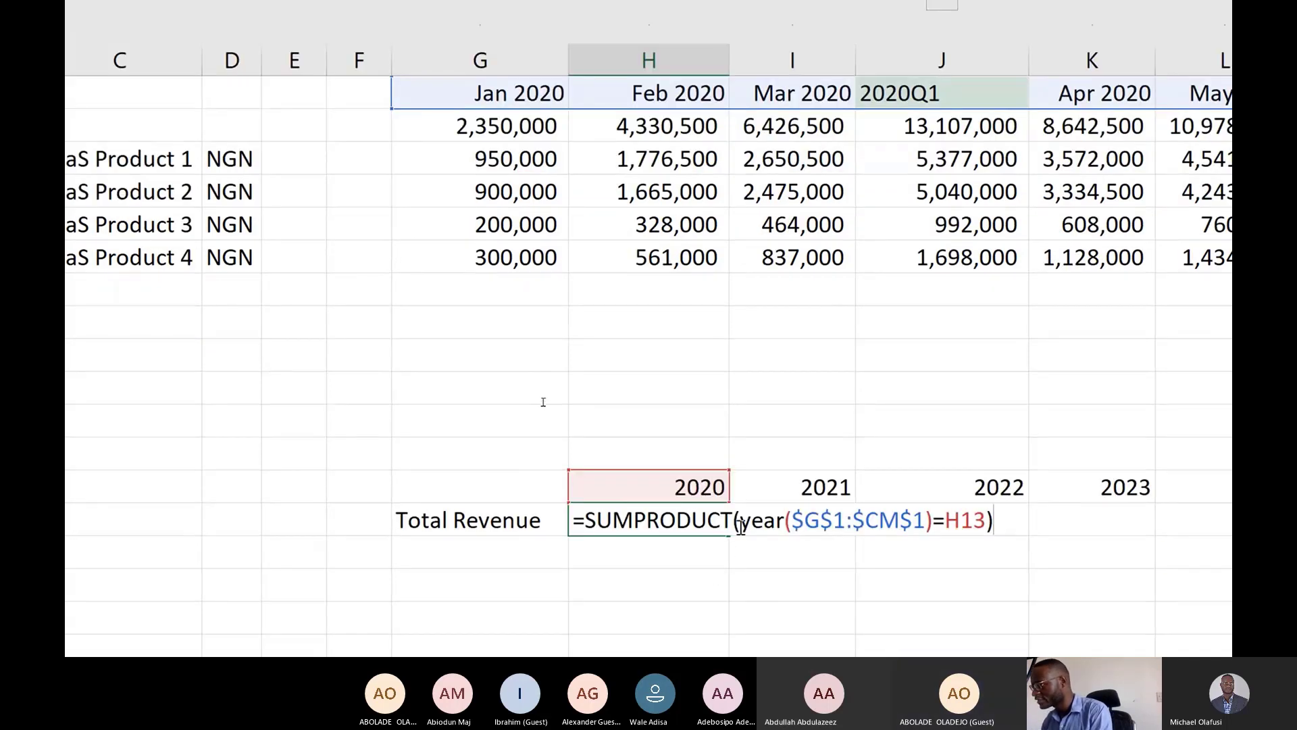
left_click(741, 529)
type("(")
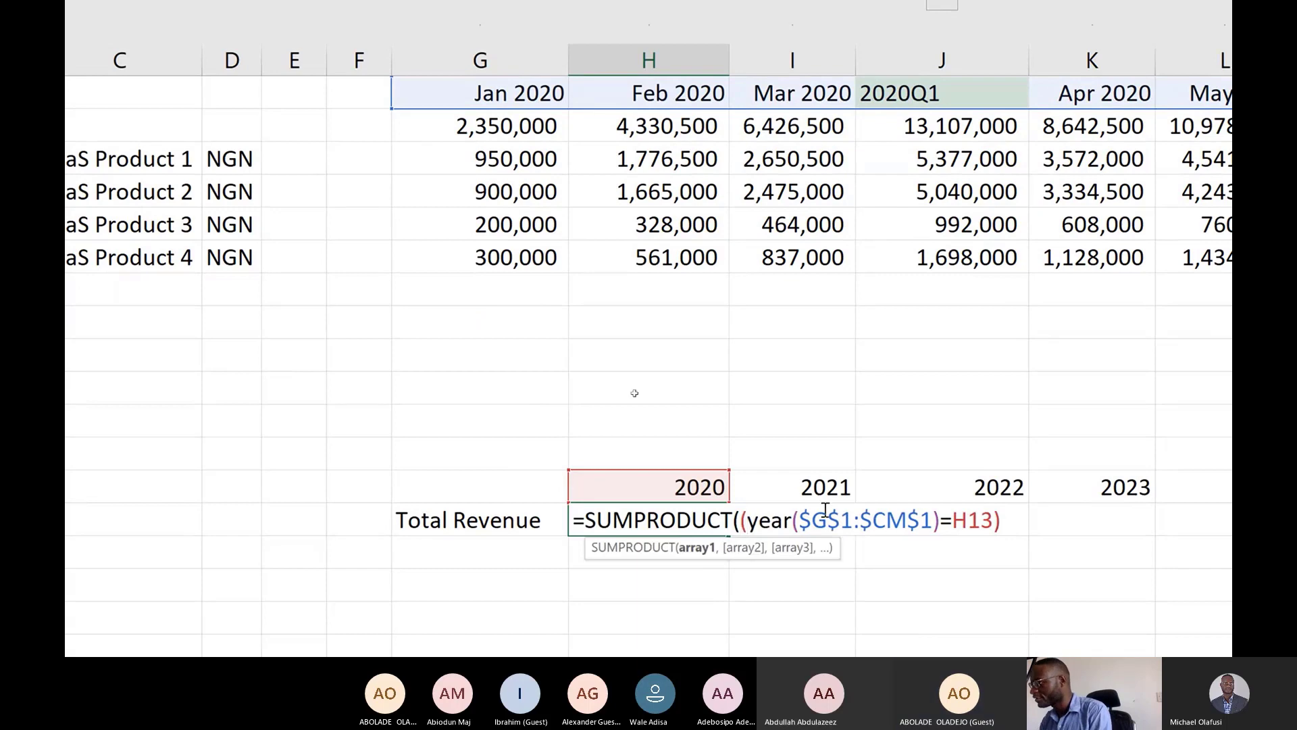
left_click(1002, 521)
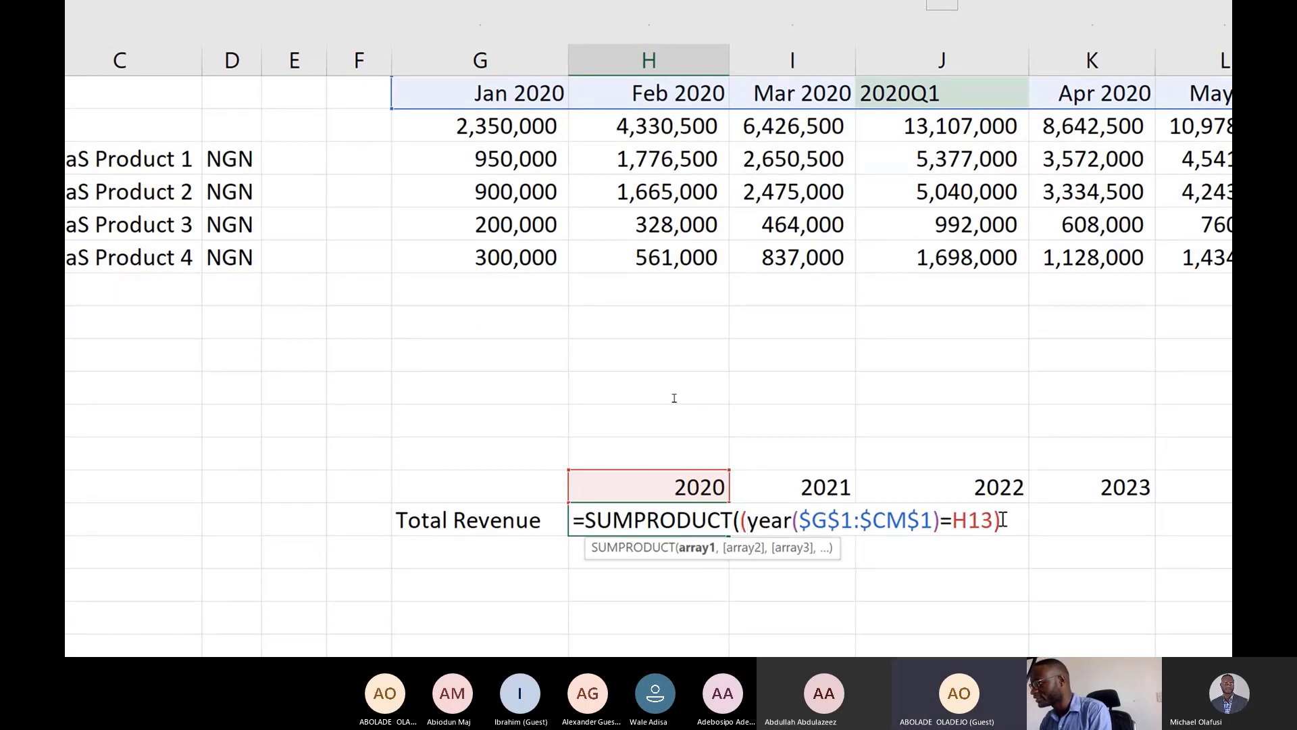
- Multiply the year condition by the Total Revenue row as ($G$2:$CM$2), close the SUMPRODUCT and enter the formula in H14
type("*")
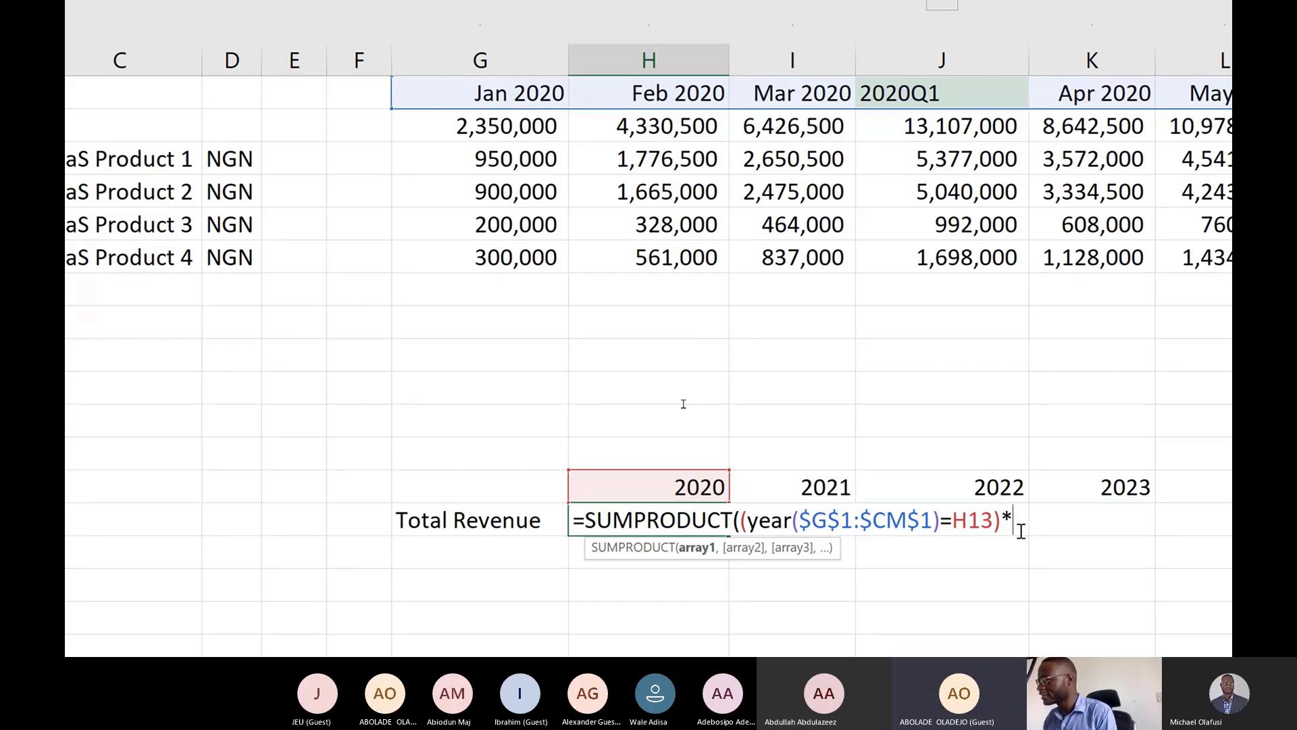
type("(")
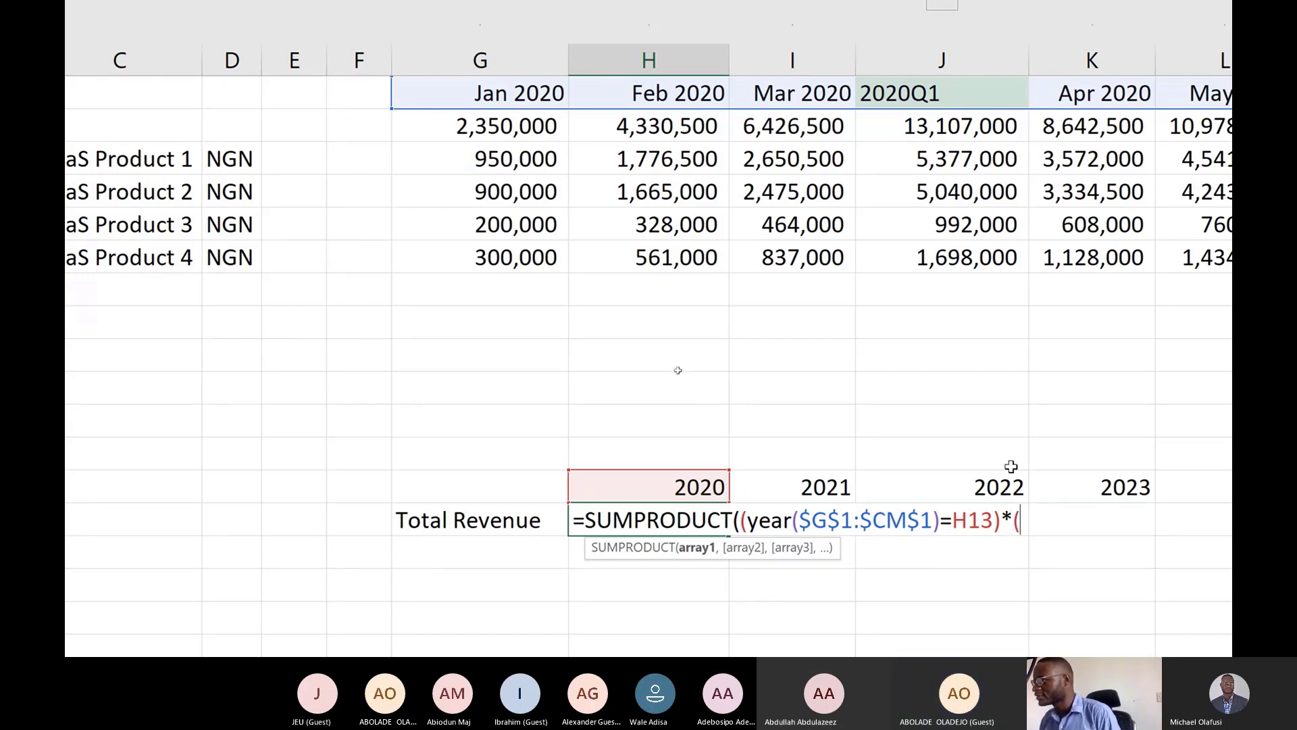
left_click(513, 124)
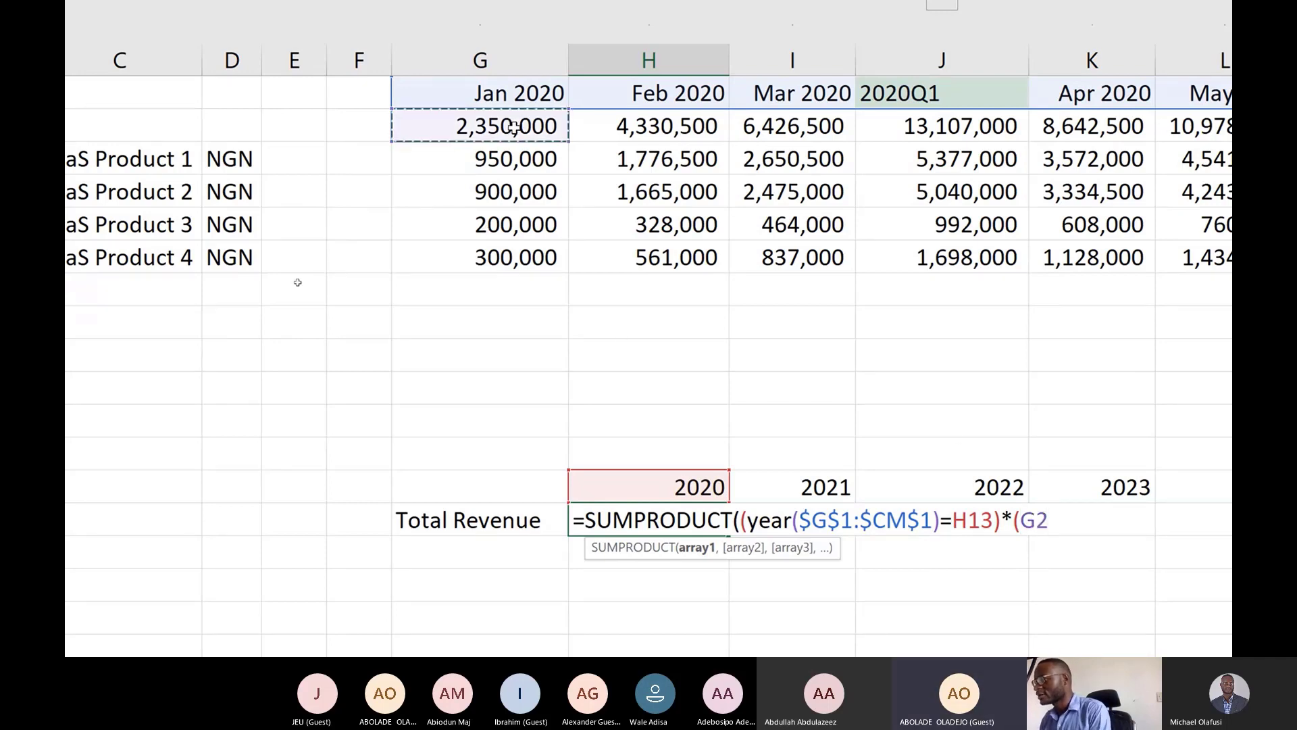
scroll(297, 280, "left", 2)
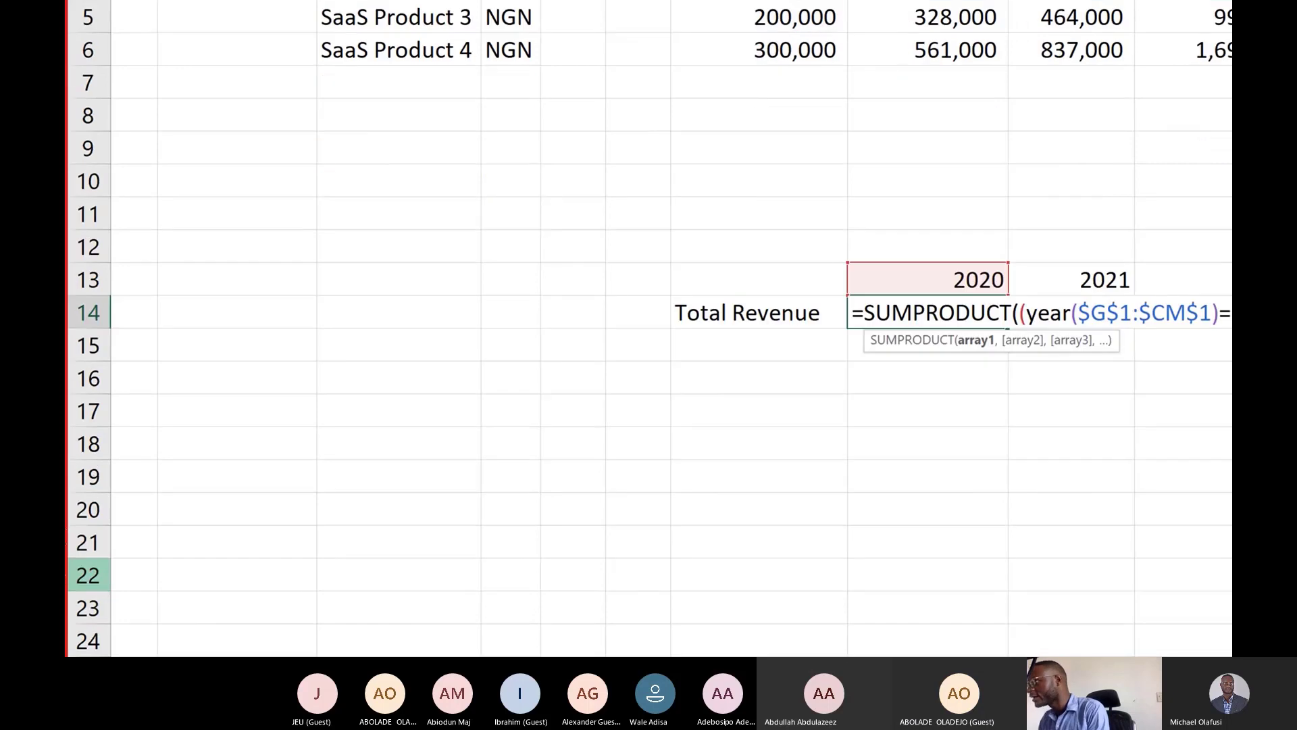
key("ctrl+shift+Right")
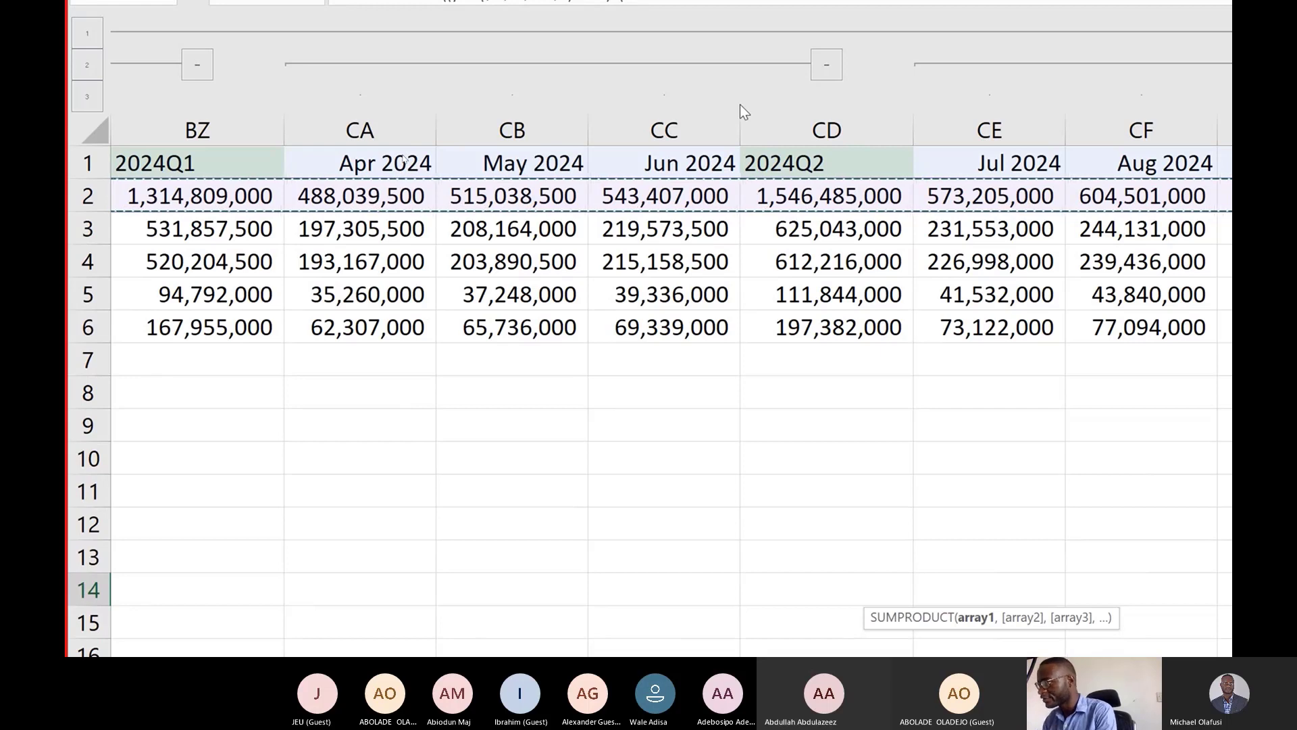
key("F4")
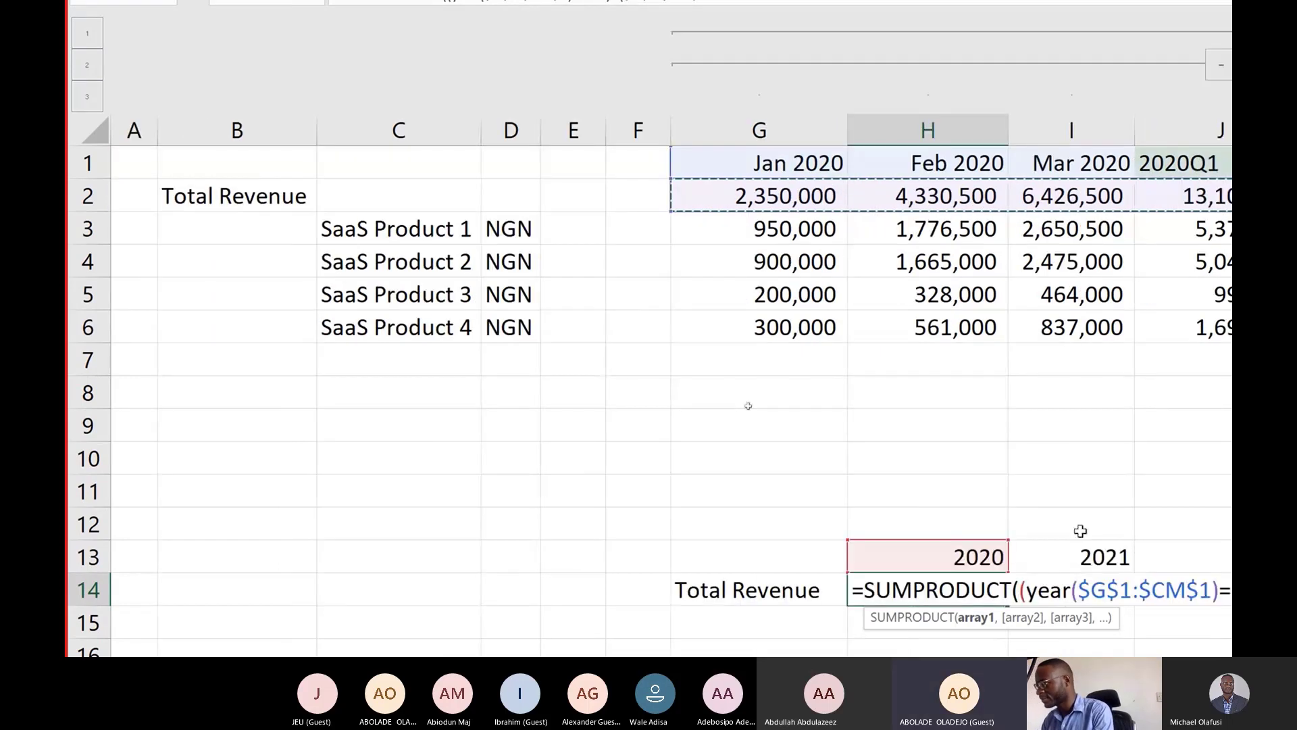
type(")*($G$2:$CM$2")
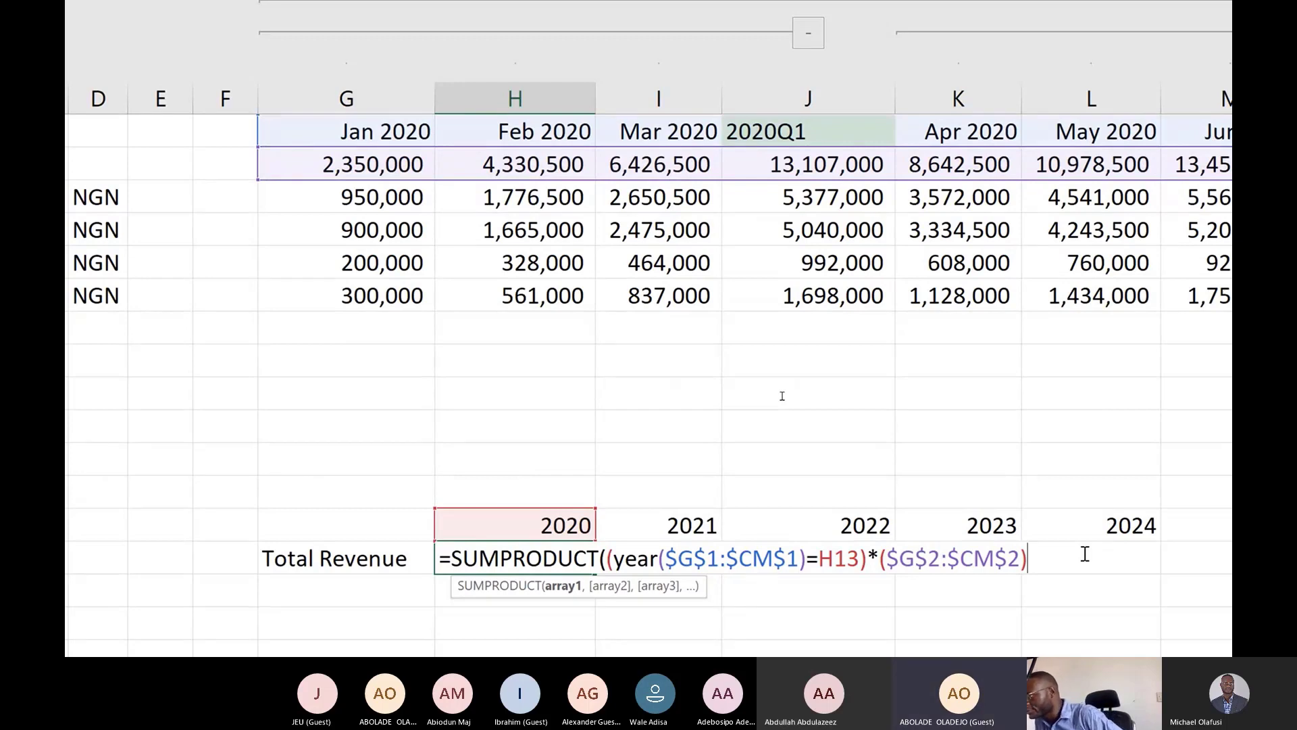
type(")")
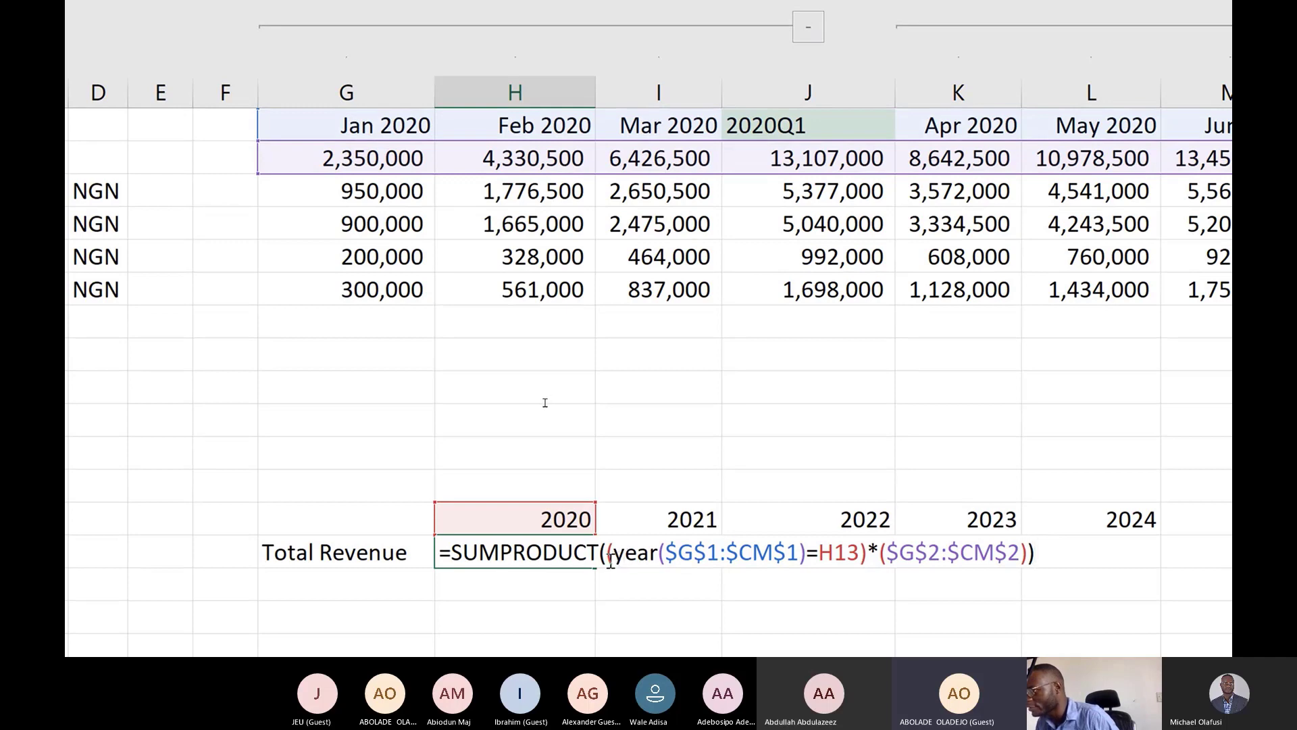
left_click_drag(622, 555, 865, 561)
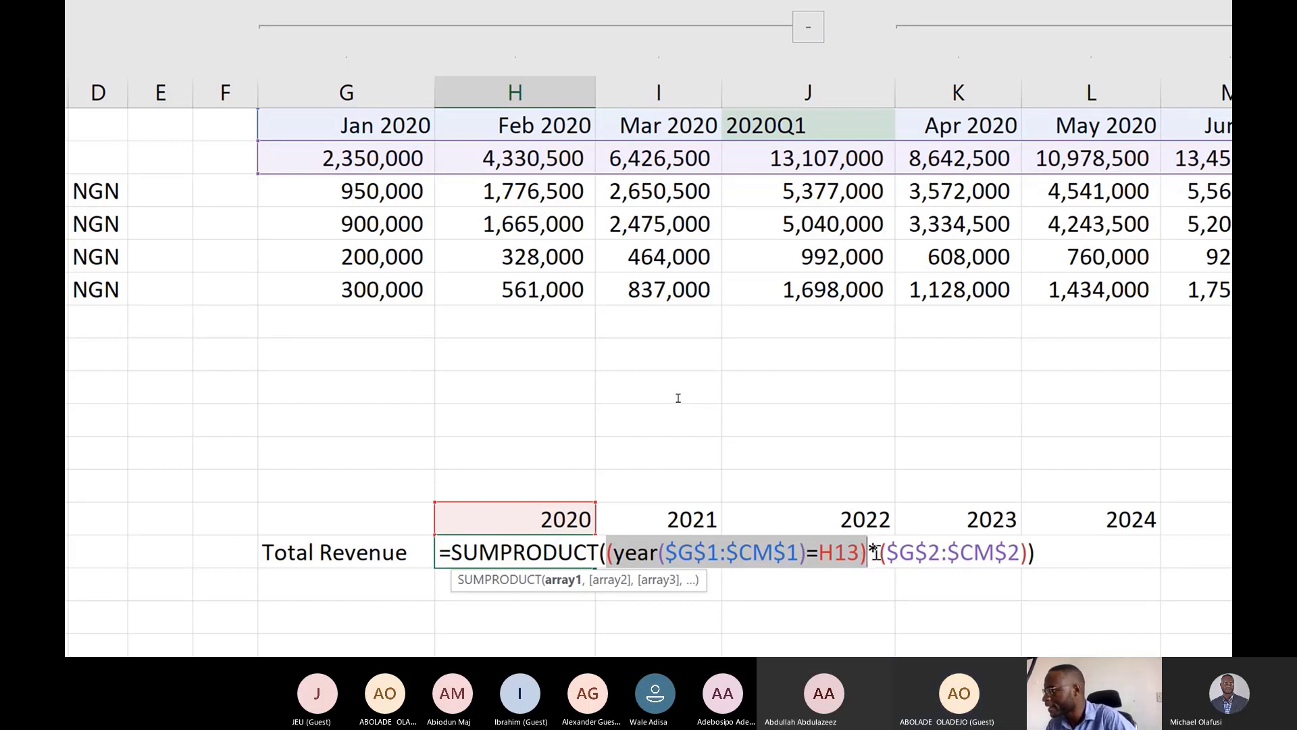
left_click_drag(878, 553, 1025, 563)
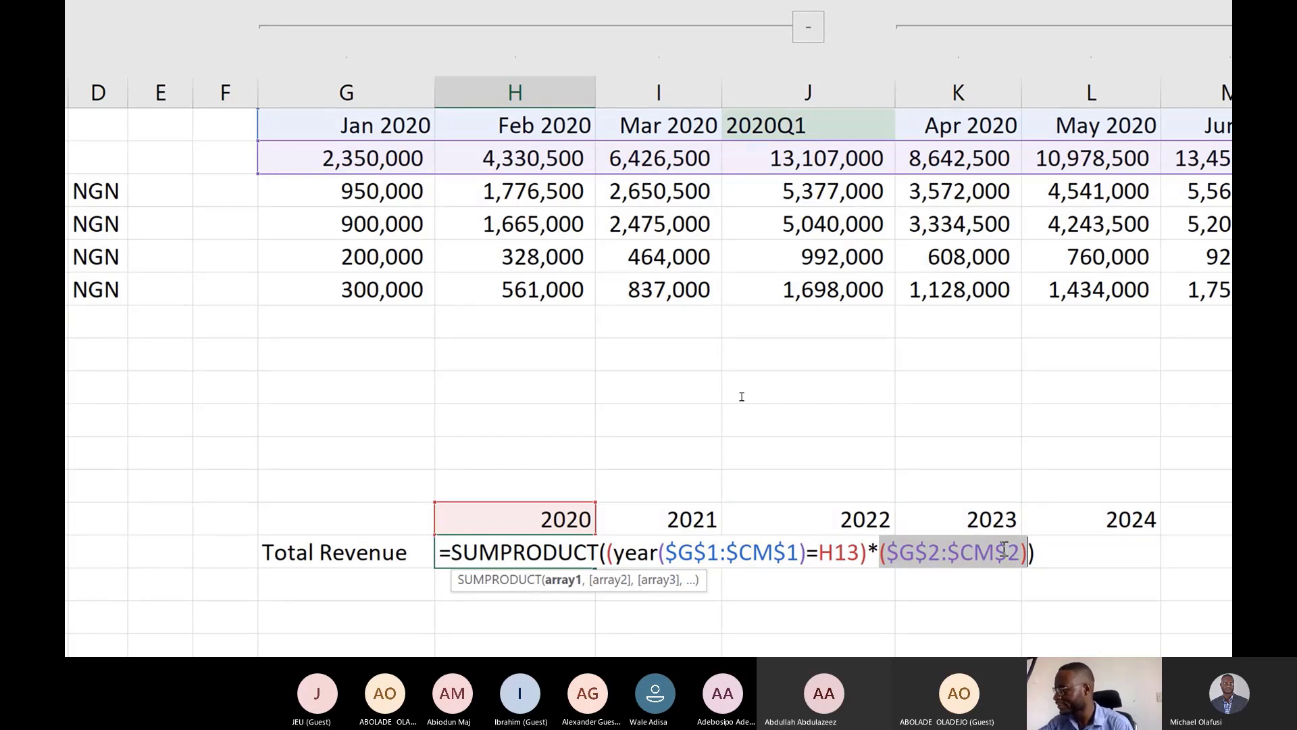
key("Return")
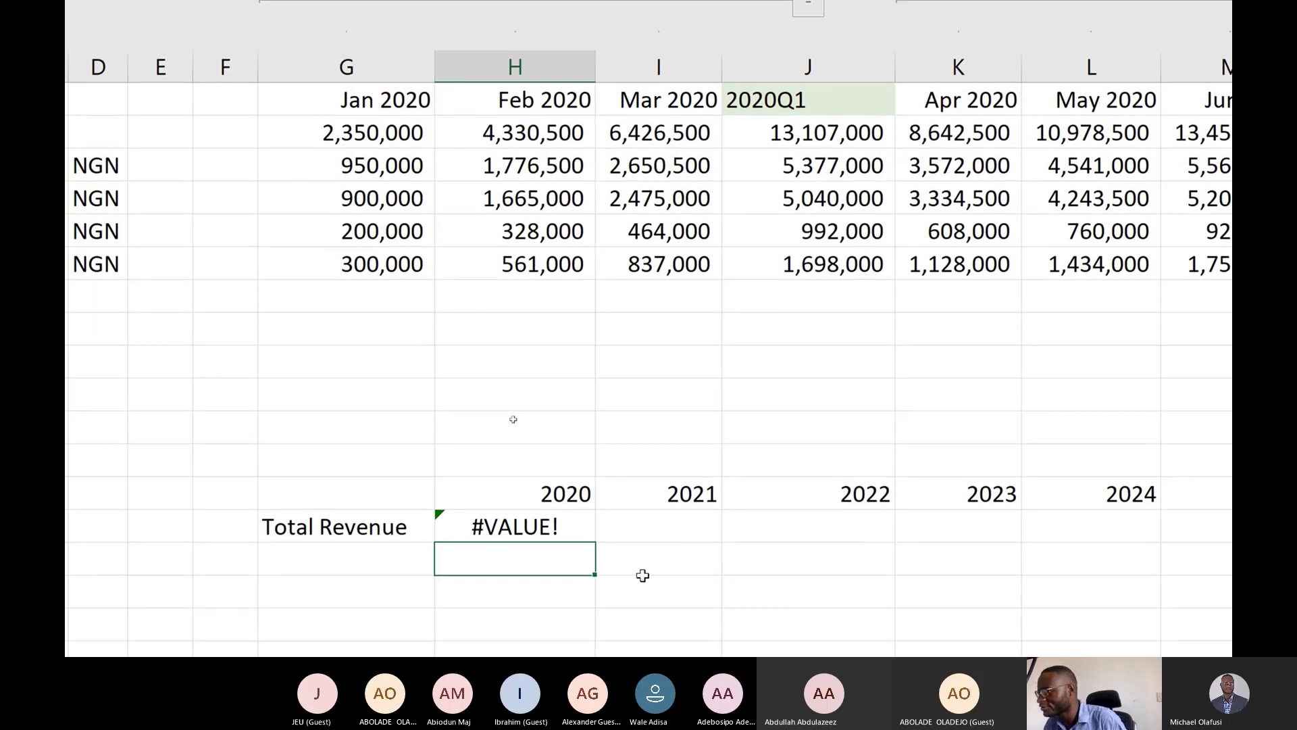
- Recheck the SUMPRODUCT formula in H14 and copy rows 5 to 11 of the Revenue sheet in the Office Hour 13 - Financial Modelling workbook
double_click(527, 524)
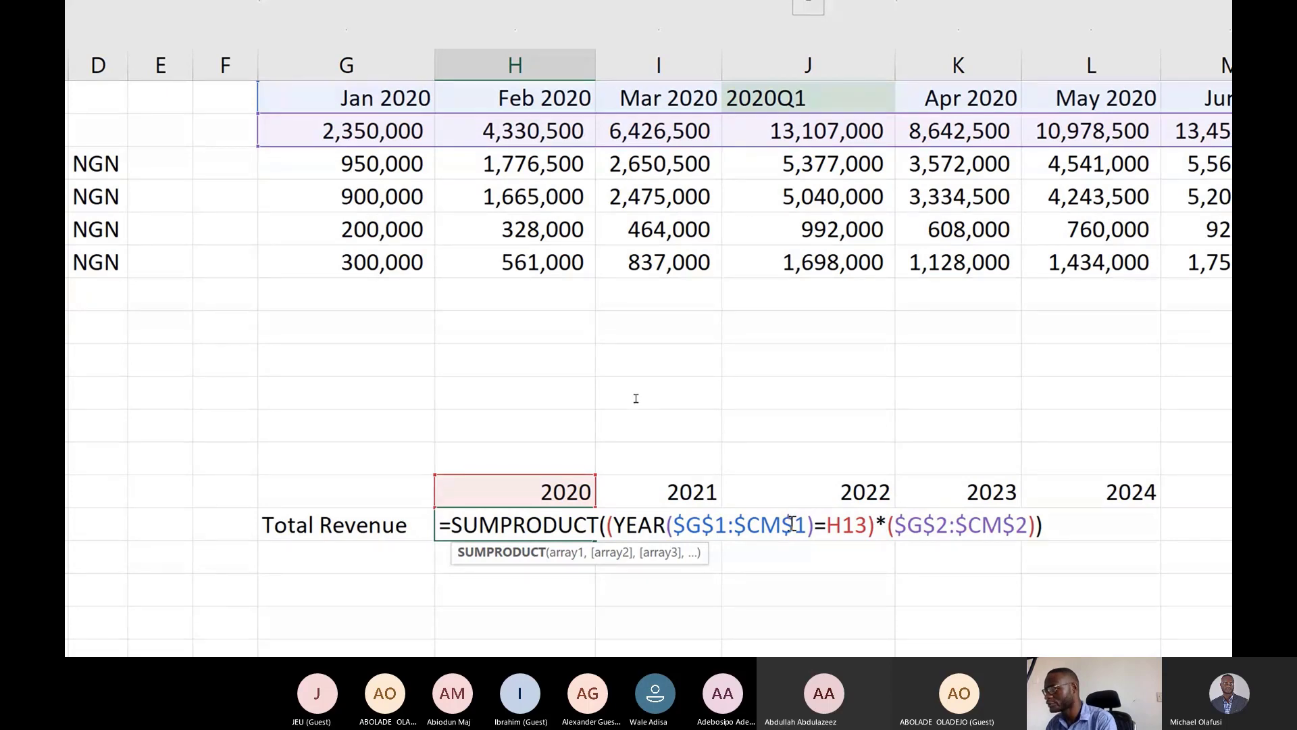
key("ctrl+Return")
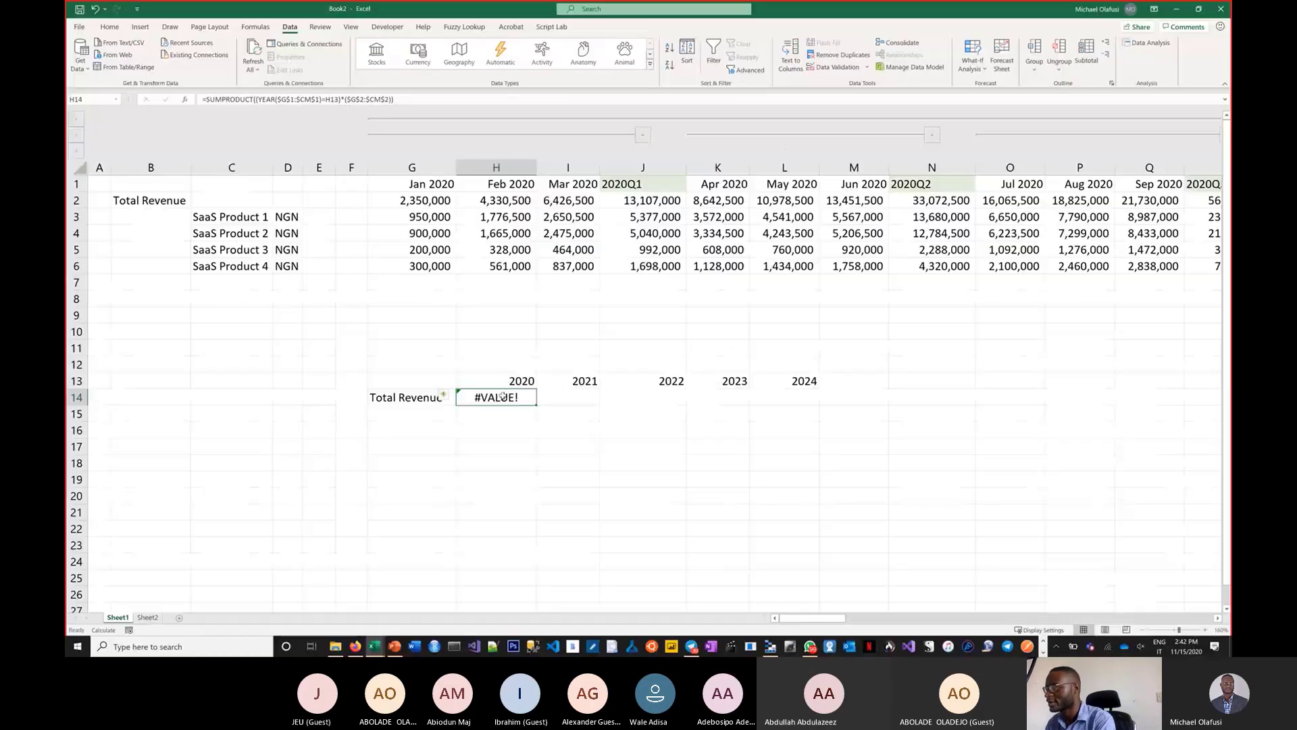
key("alt+Tab")
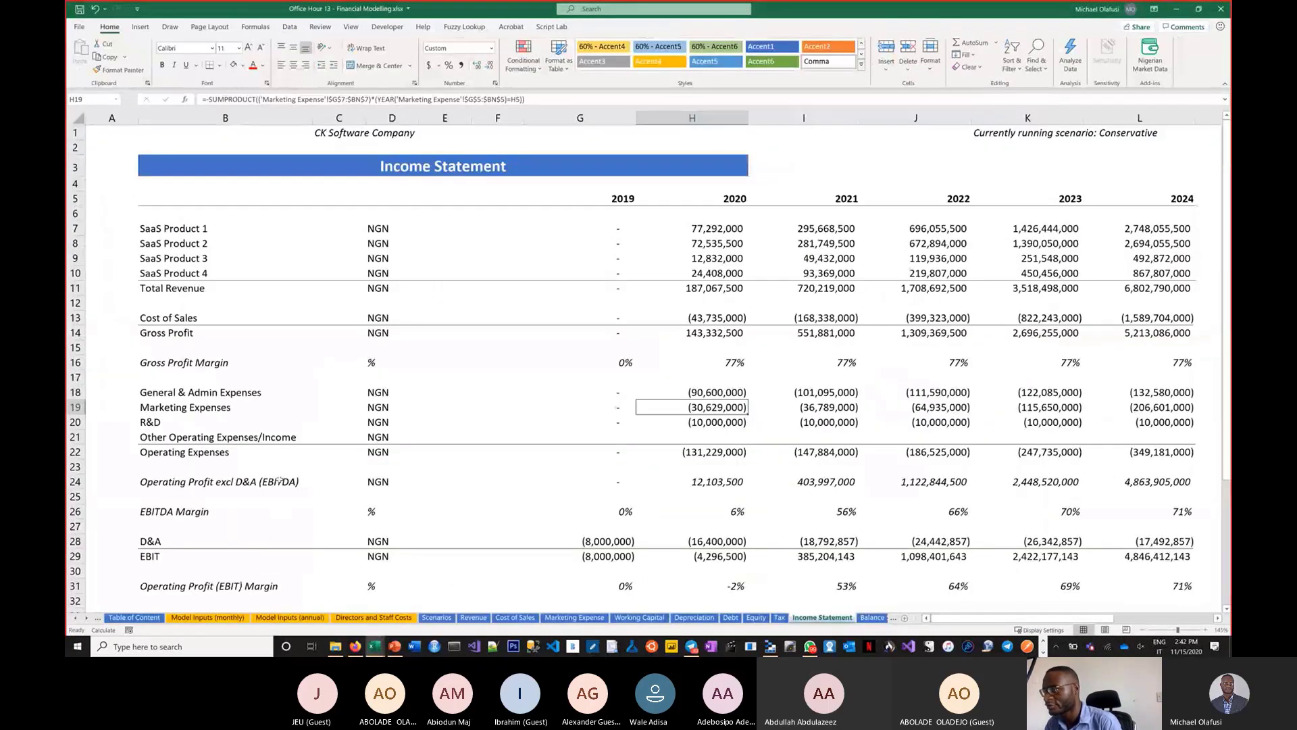
left_click(471, 618)
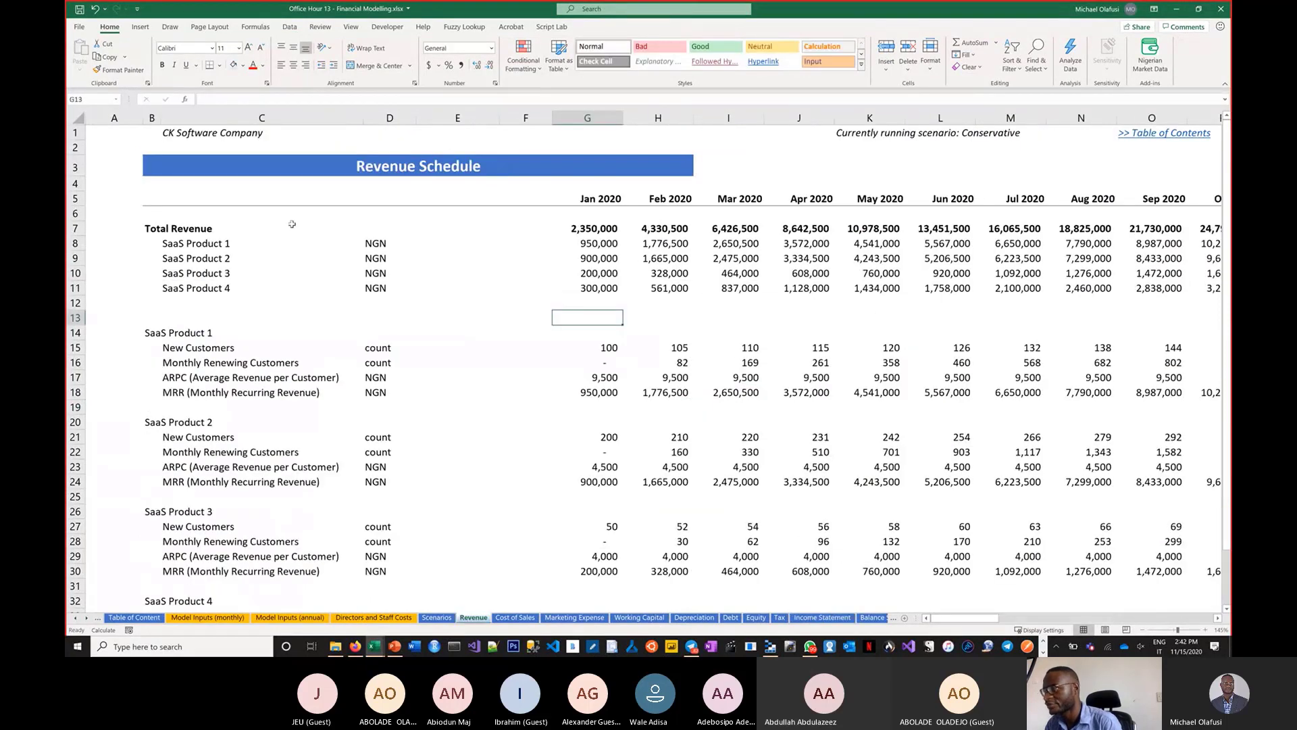
left_click_drag(75, 199, 69, 282)
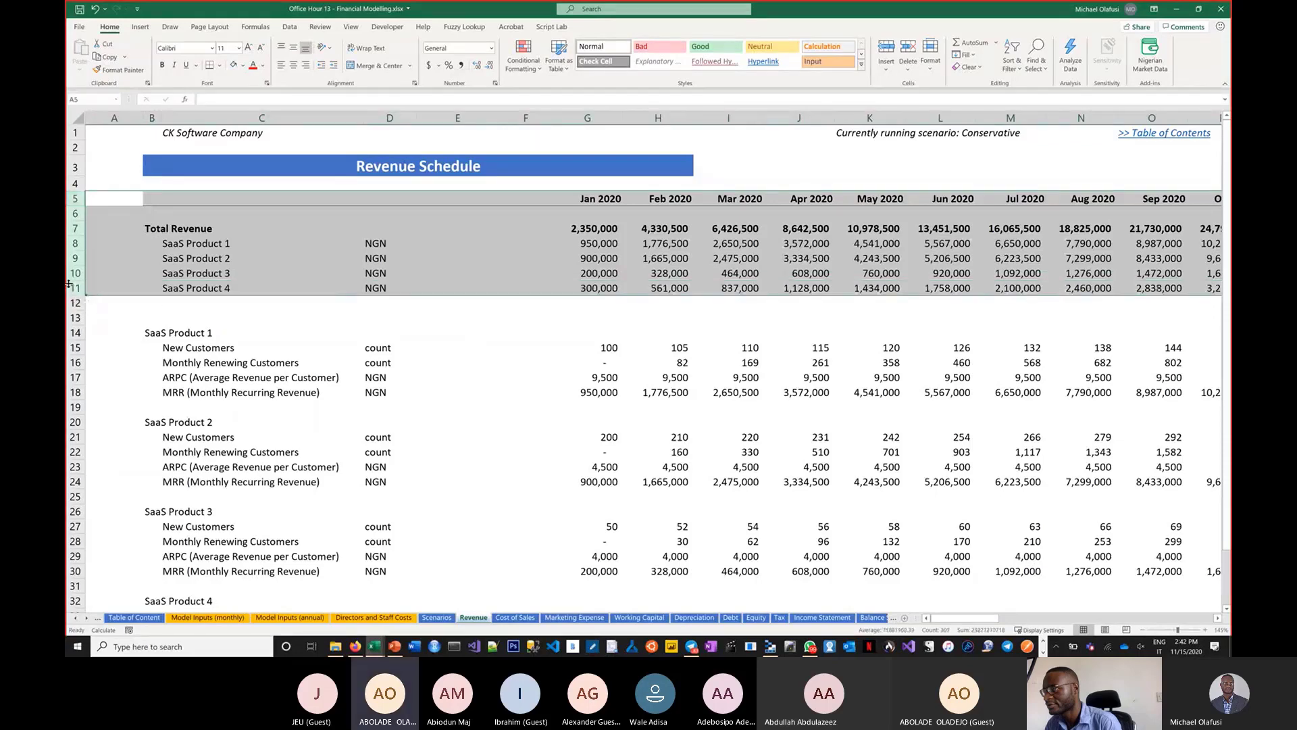
key("ctrl+c")
- Paste the copied revenue rows at A1 of Sheet2 in Book2 as values with number formatting
key("alt+Tab")
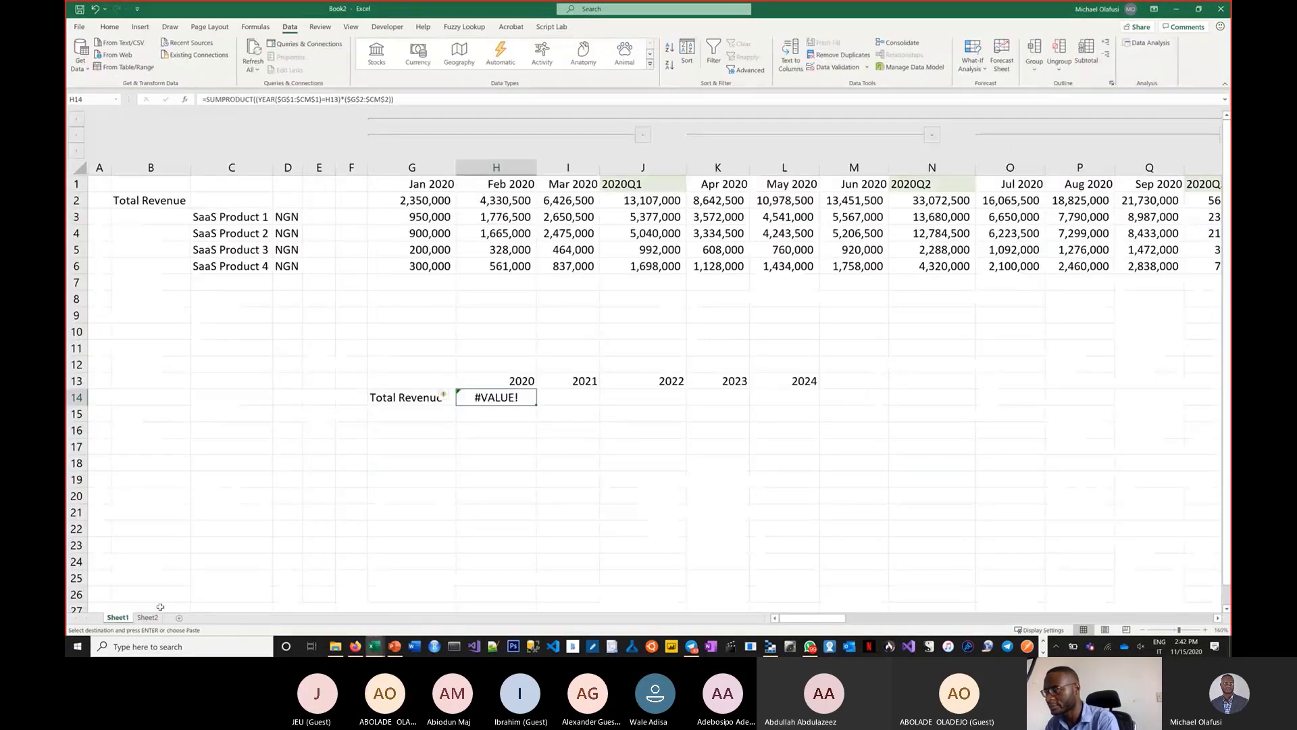
left_click(147, 617)
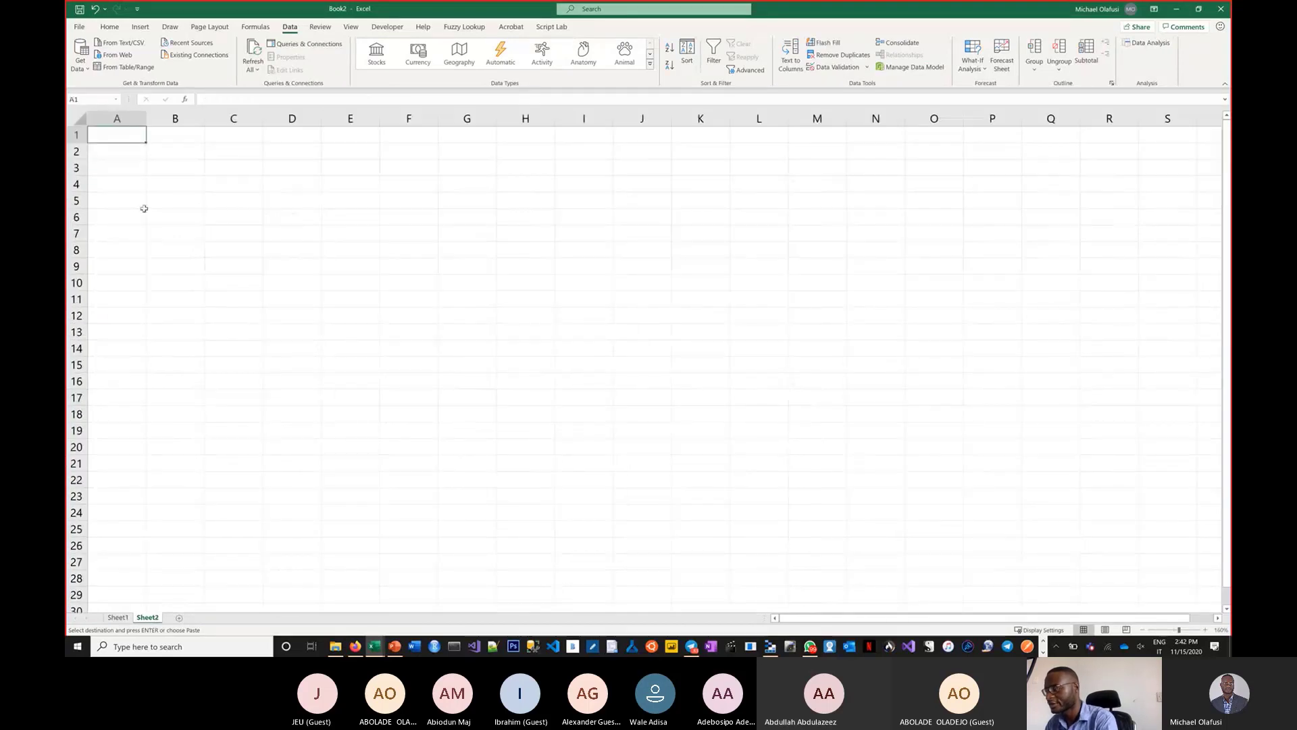
key("ctrl+v")
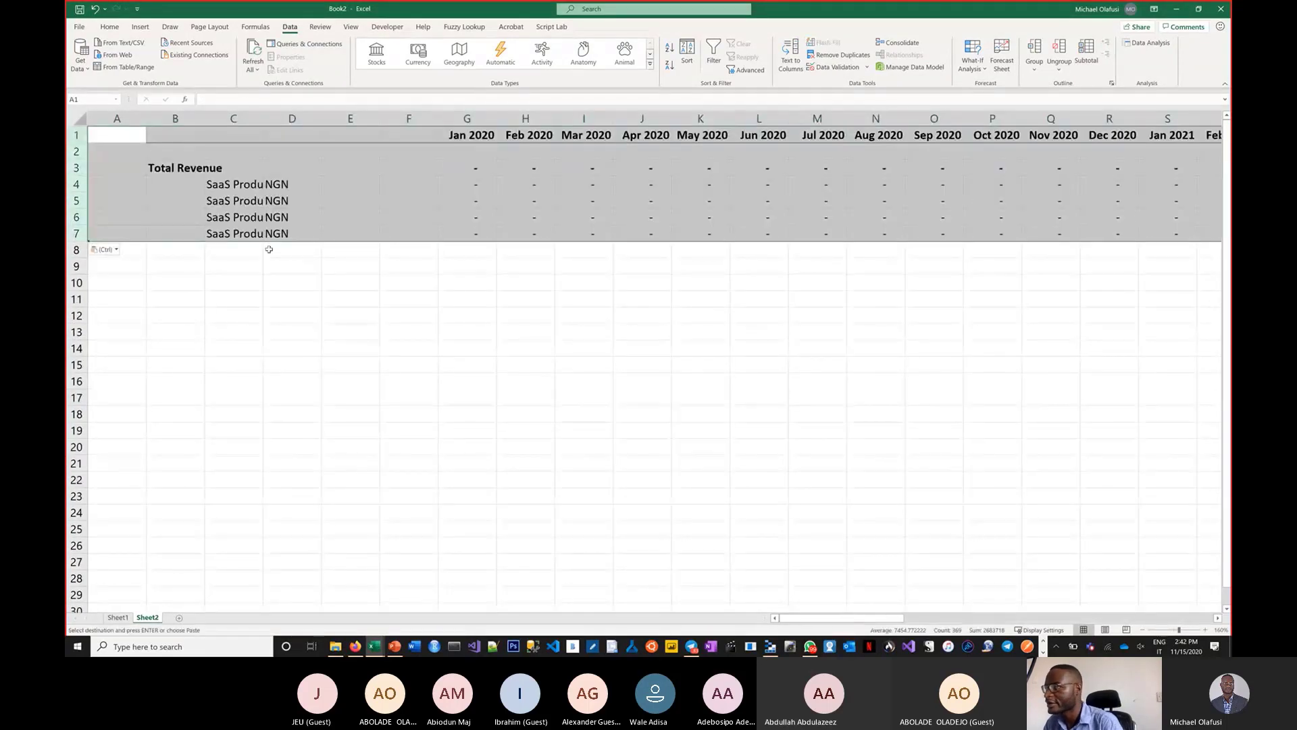
left_click(123, 250)
left_click(115, 249)
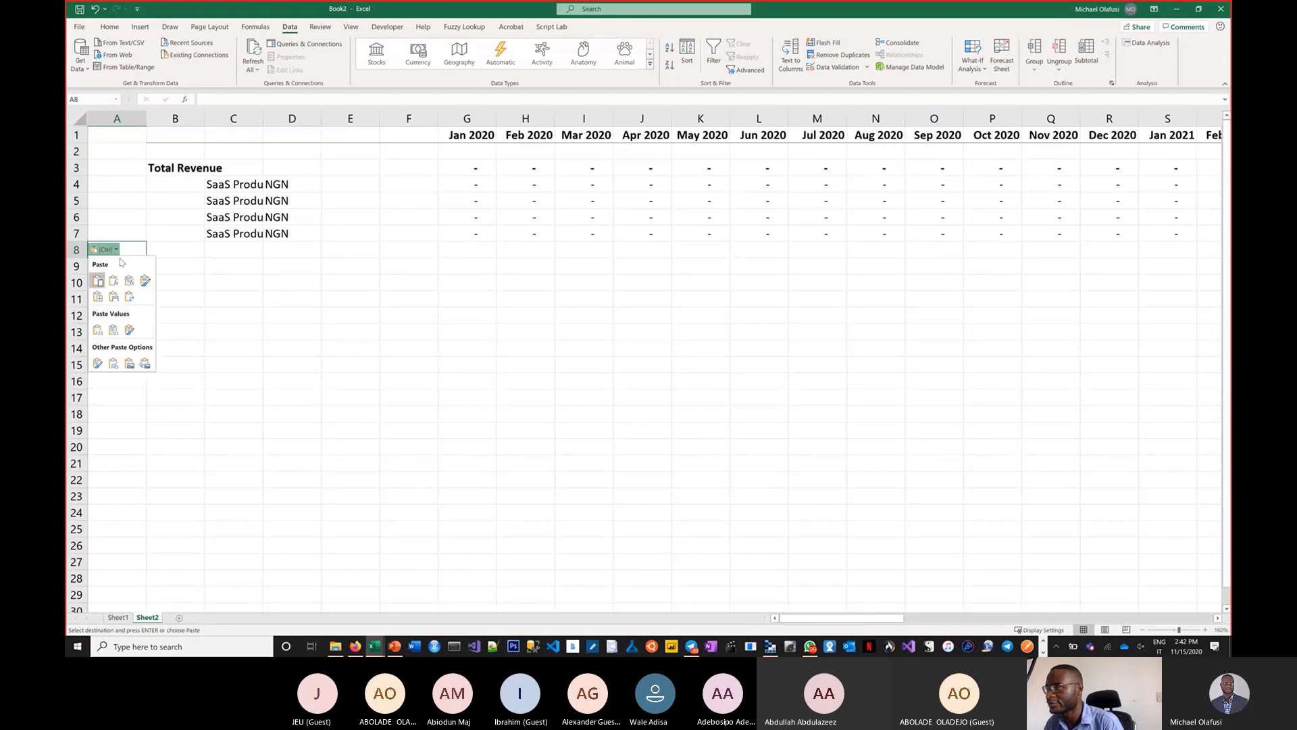
left_click(113, 331)
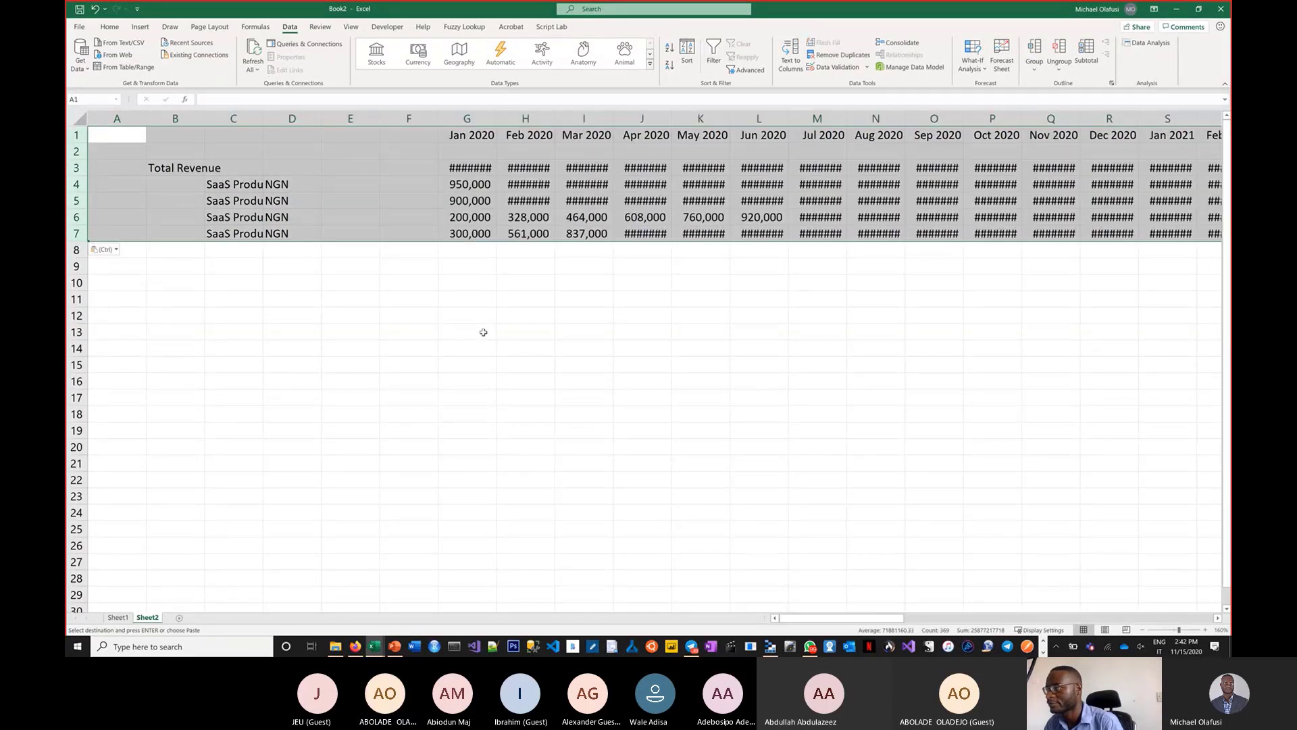
- Autofit all columns on Sheet2 and narrow column A and the empty columns E and F
left_click(82, 121)
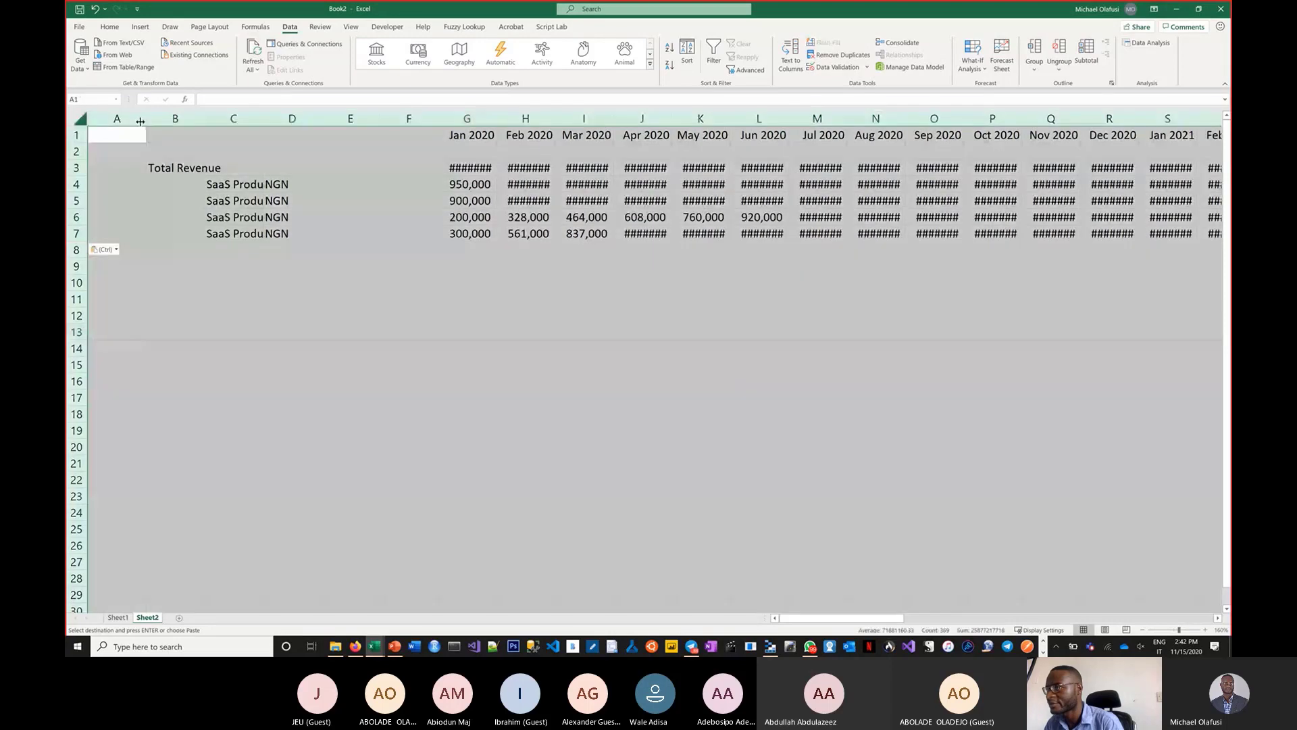
double_click(142, 121)
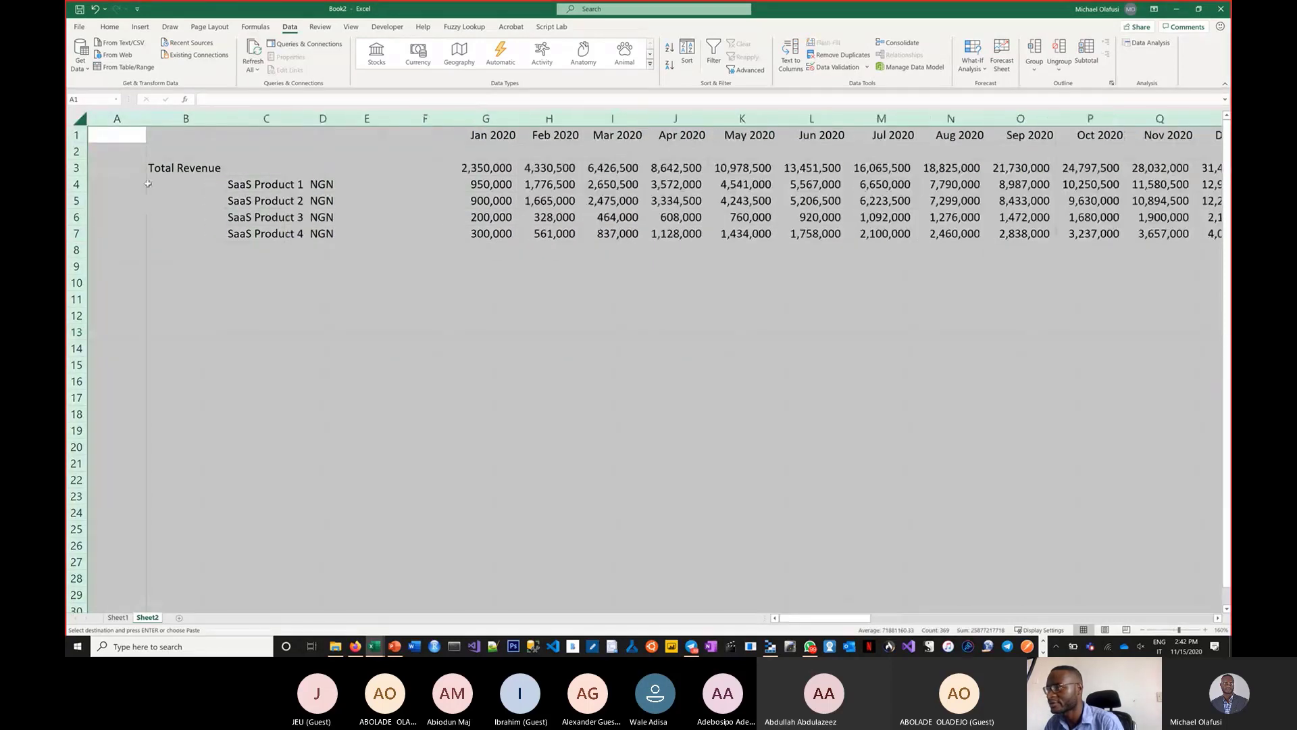
left_click(116, 200)
left_click_drag(148, 121, 125, 122)
left_click_drag(429, 126, 352, 350)
- Place a copy of the Total Revenue label in F14 and fit column F to it
left_click(183, 172)
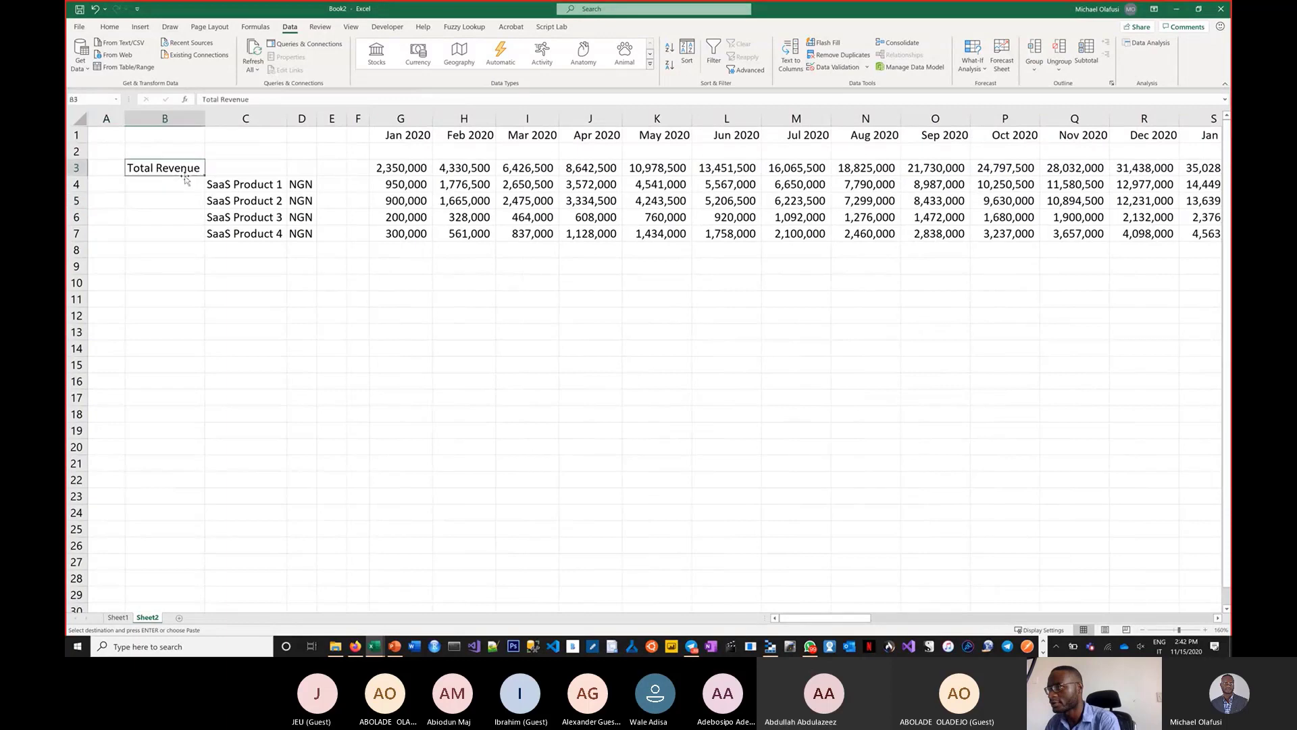
key("ctrl+c")
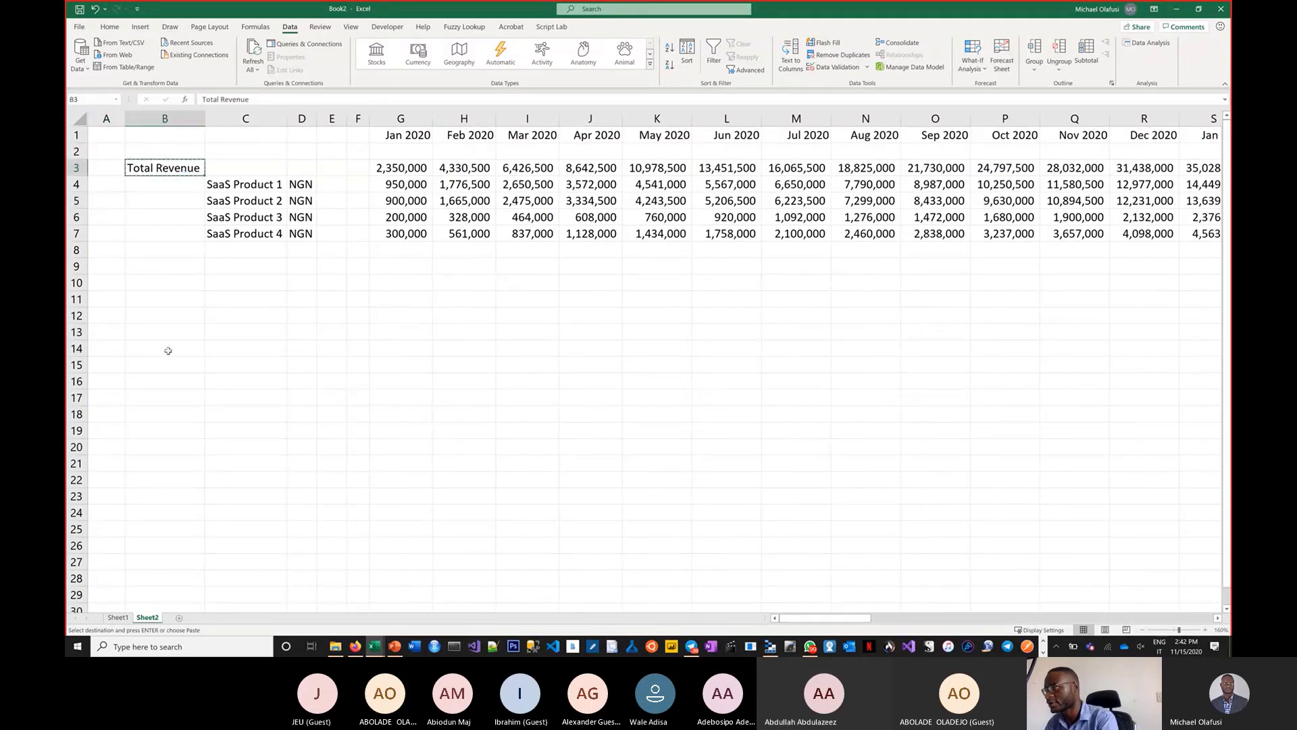
left_click(168, 348)
key("ctrl+v")
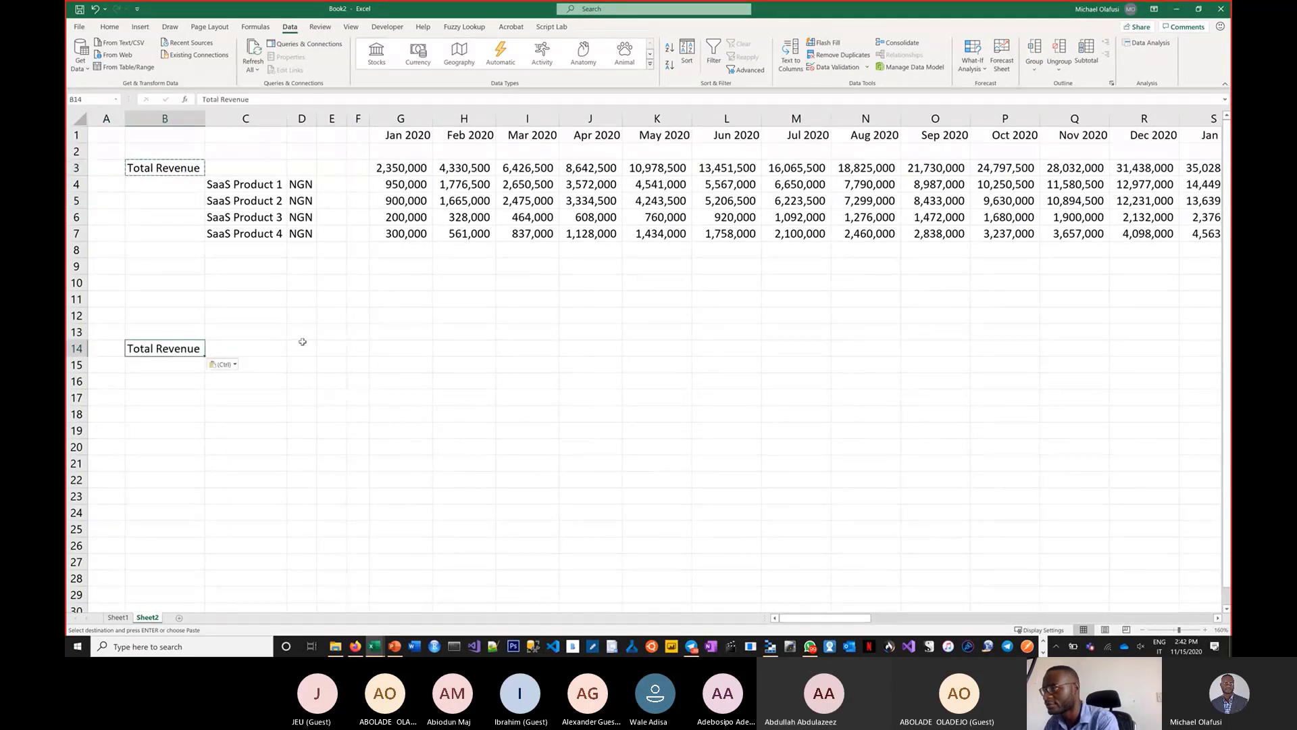
left_click(396, 332)
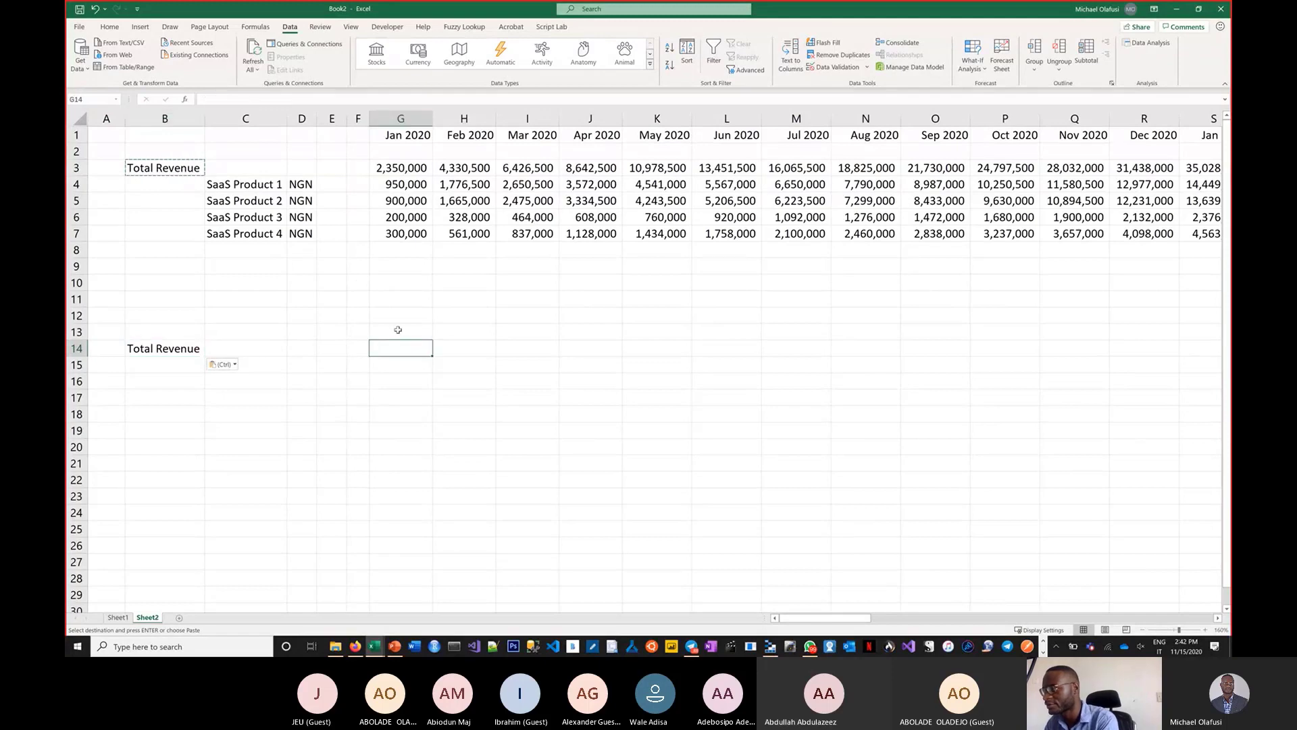
left_click(190, 347)
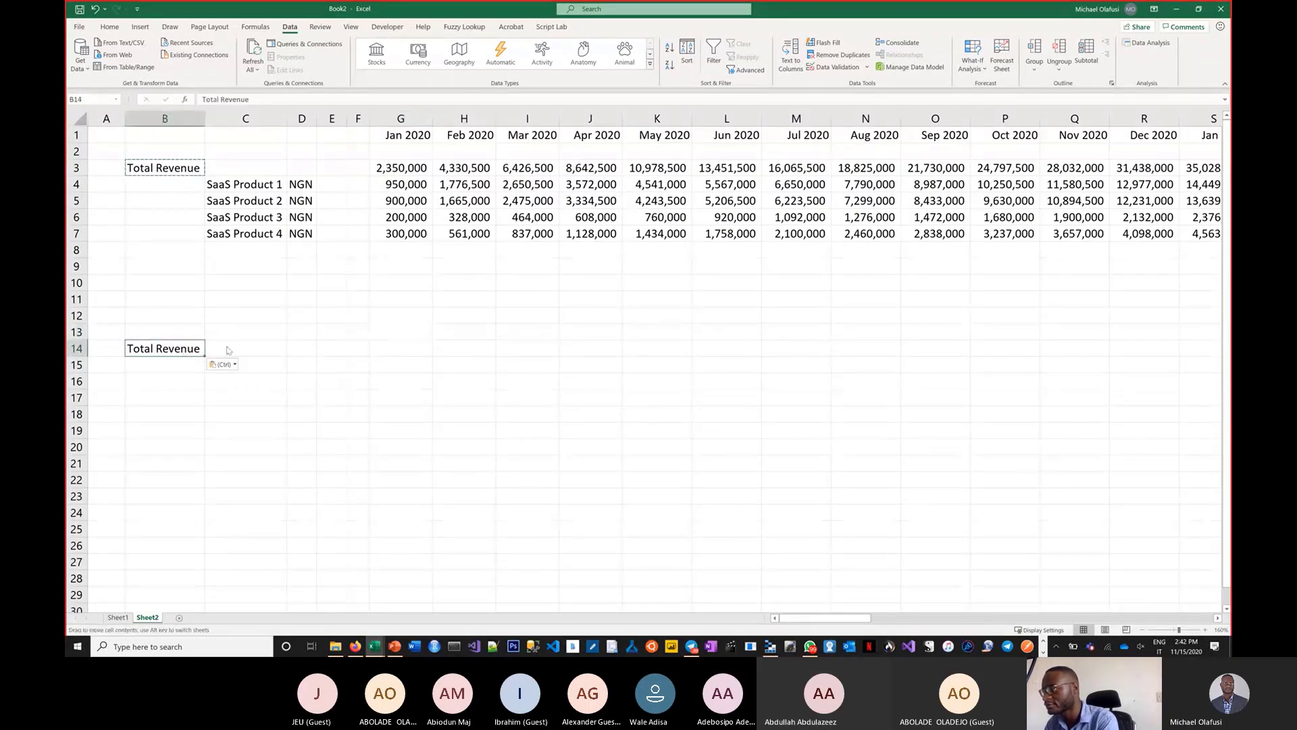
left_click_drag(204, 349, 359, 356)
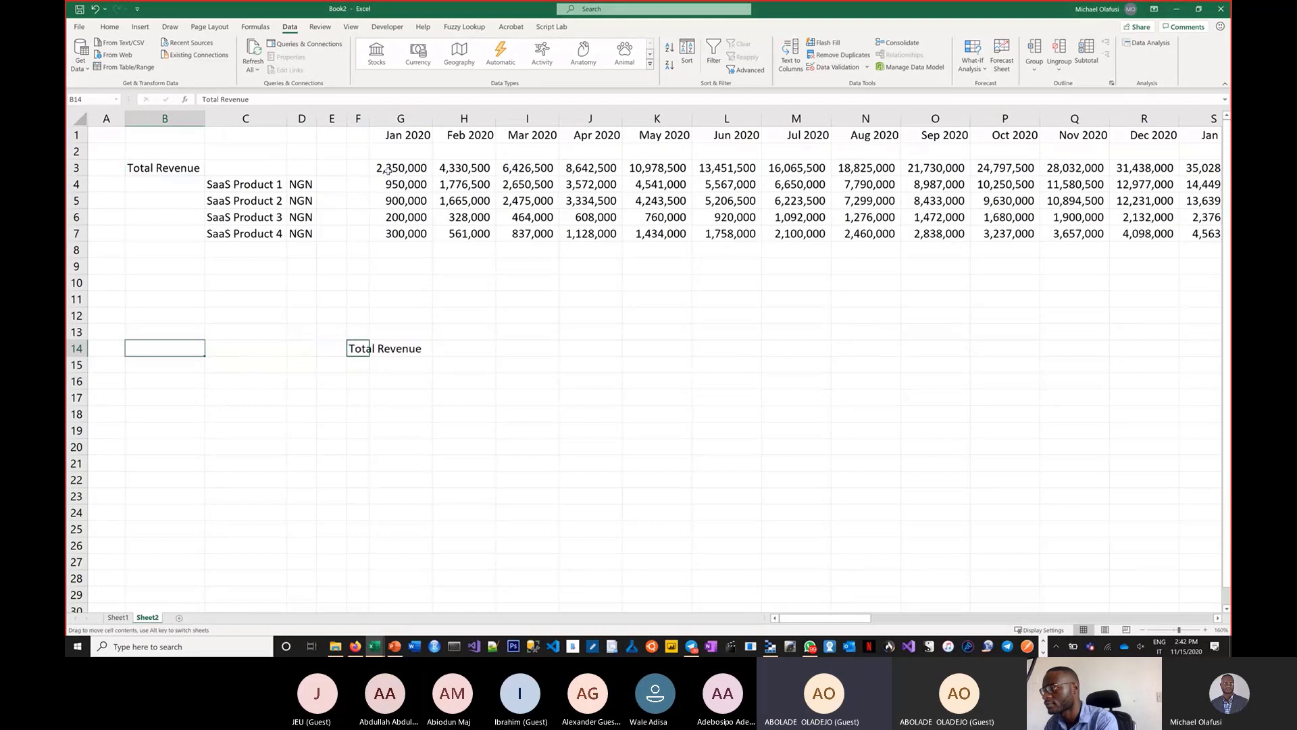
double_click(370, 118)
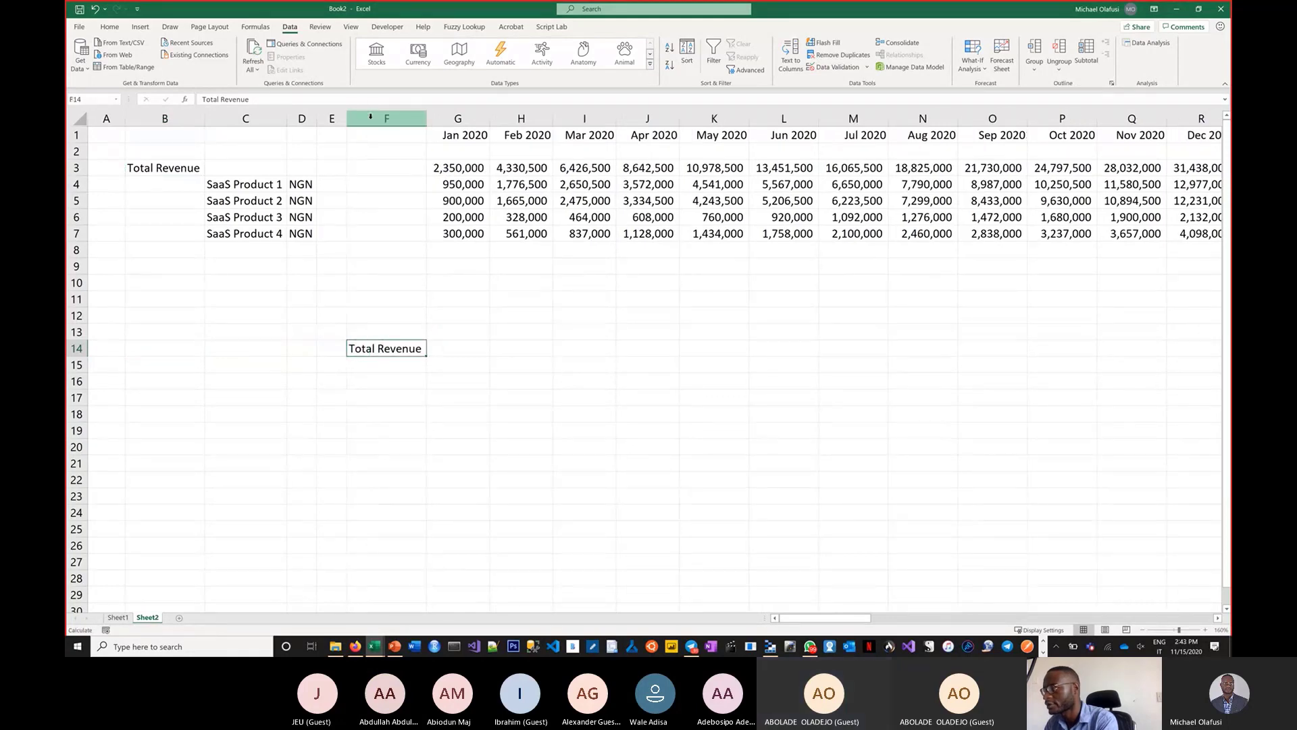
- Enter the year headers 2020 in G13 and 2021 in H13 above the Total Revenue row
left_click(447, 321)
key("Down")
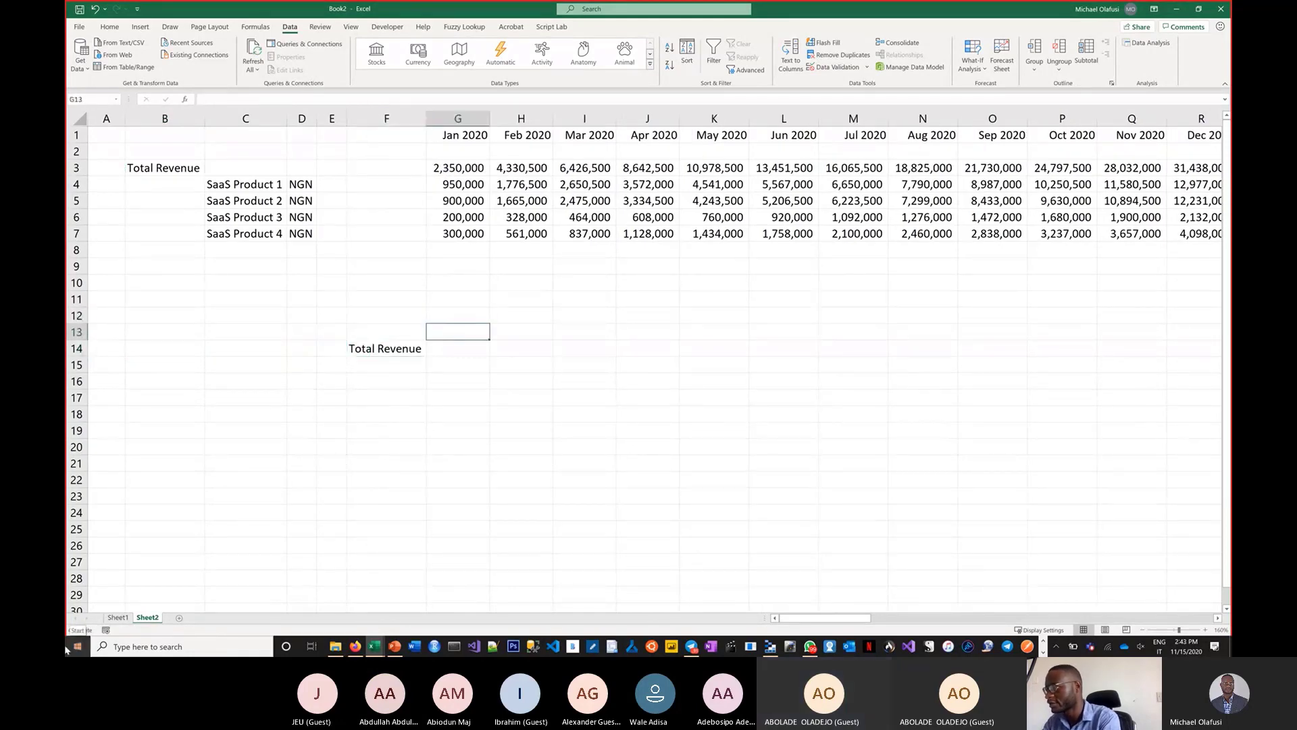
type("2020")
key("Tab")
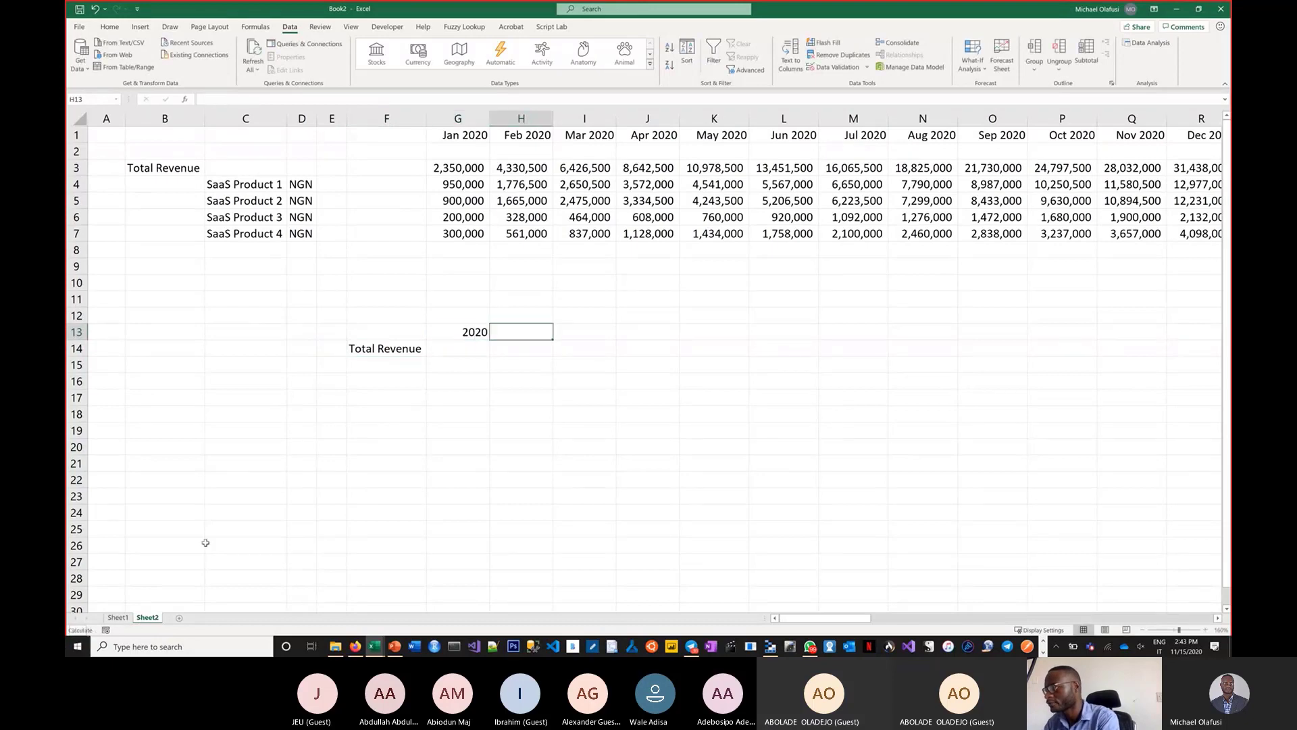
type("2020")
key("BackSpace")
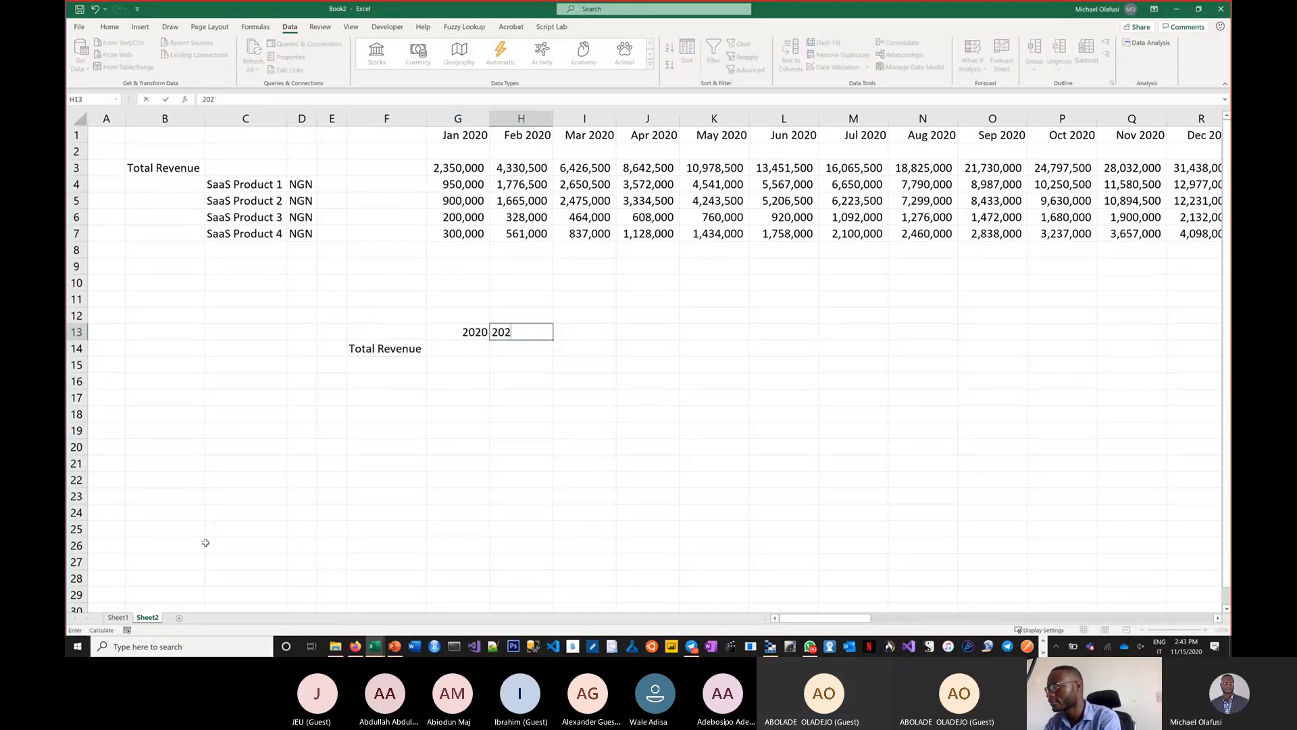
type("1")
key("ctrl+Return")
key("Return")
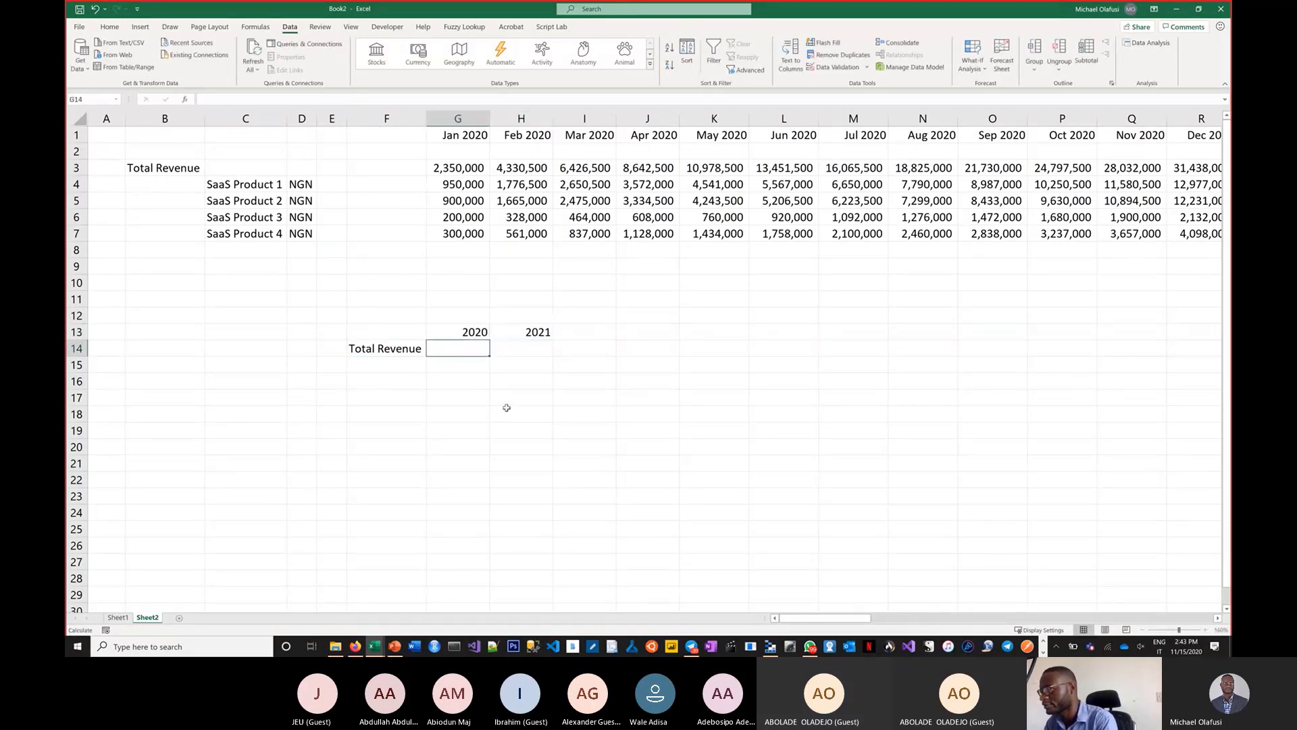
- Extend the year series from G13:H13 across to 2024 in K13
scroll(506, 407, "up", 1)
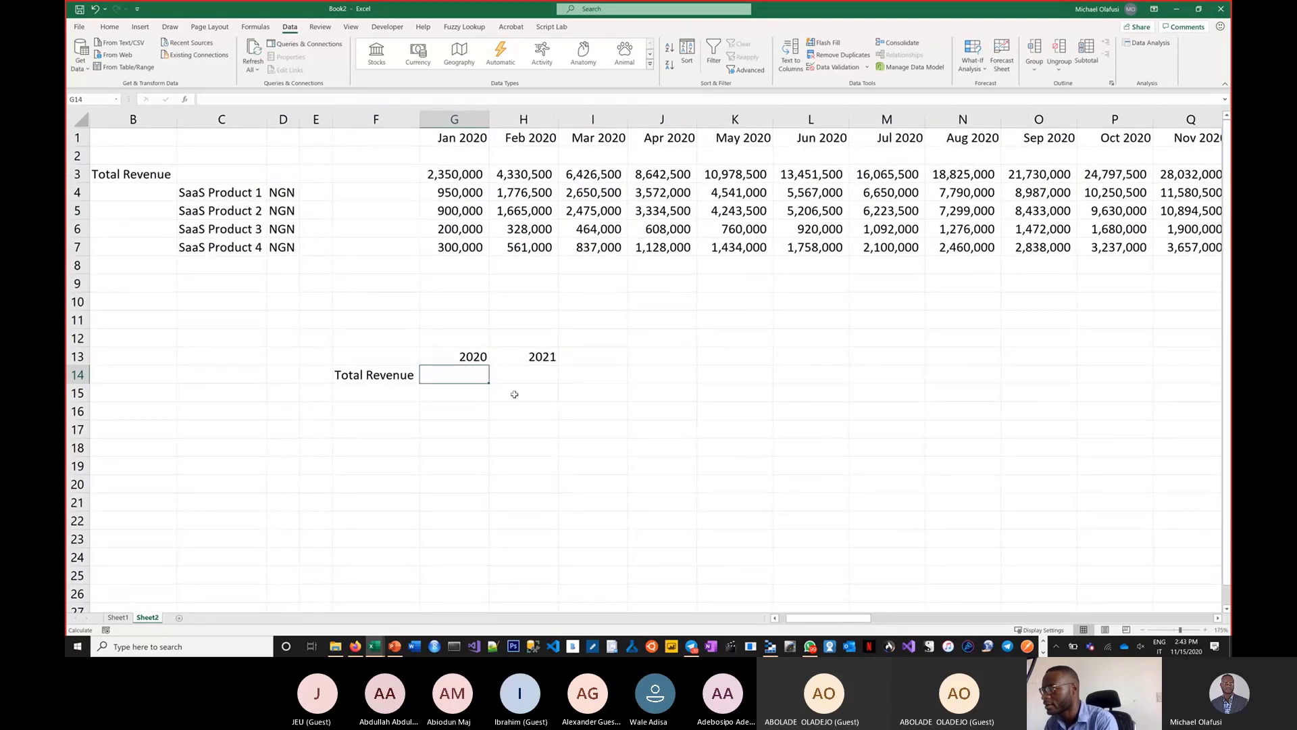
scroll(514, 394, "up", 1)
left_click_drag(393, 121, 467, 120)
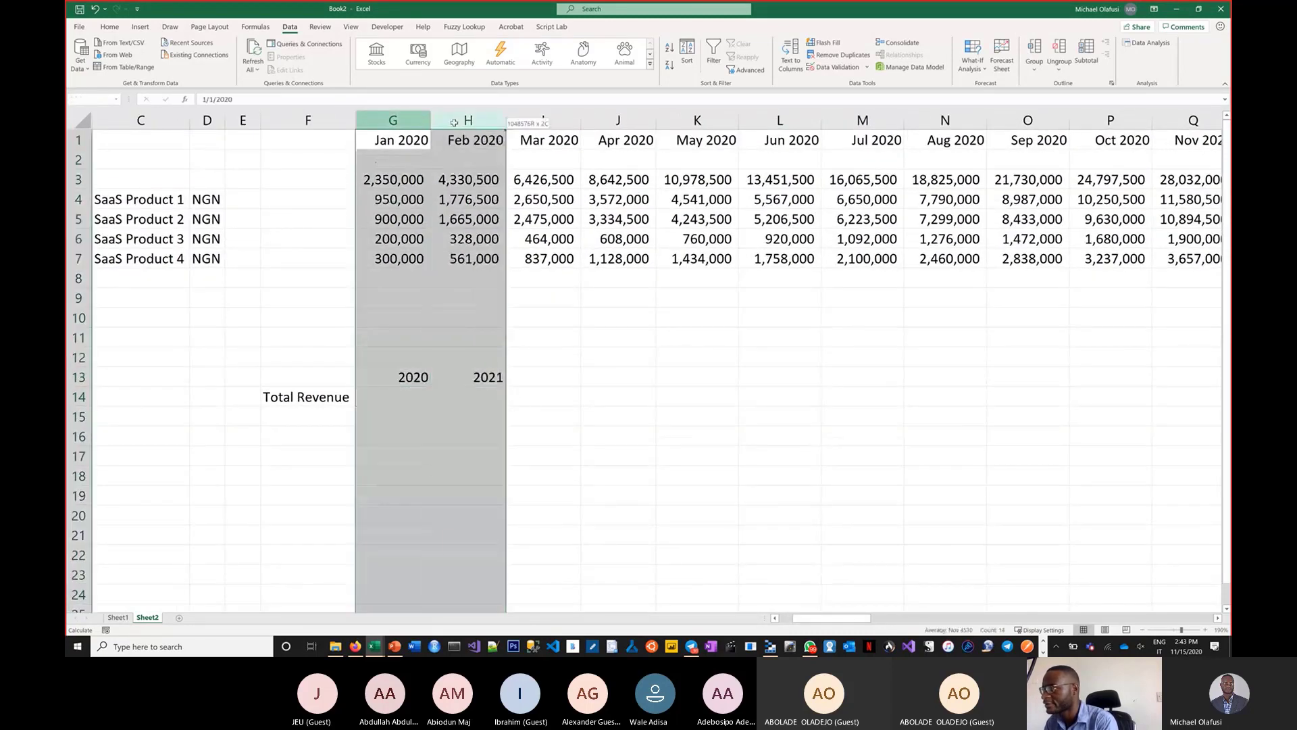
left_click_drag(412, 379, 704, 402)
- Begin a SUMPRODUCT formula in G14 with an opening parenthesis for the condition and the YEAR function
left_click(420, 398)
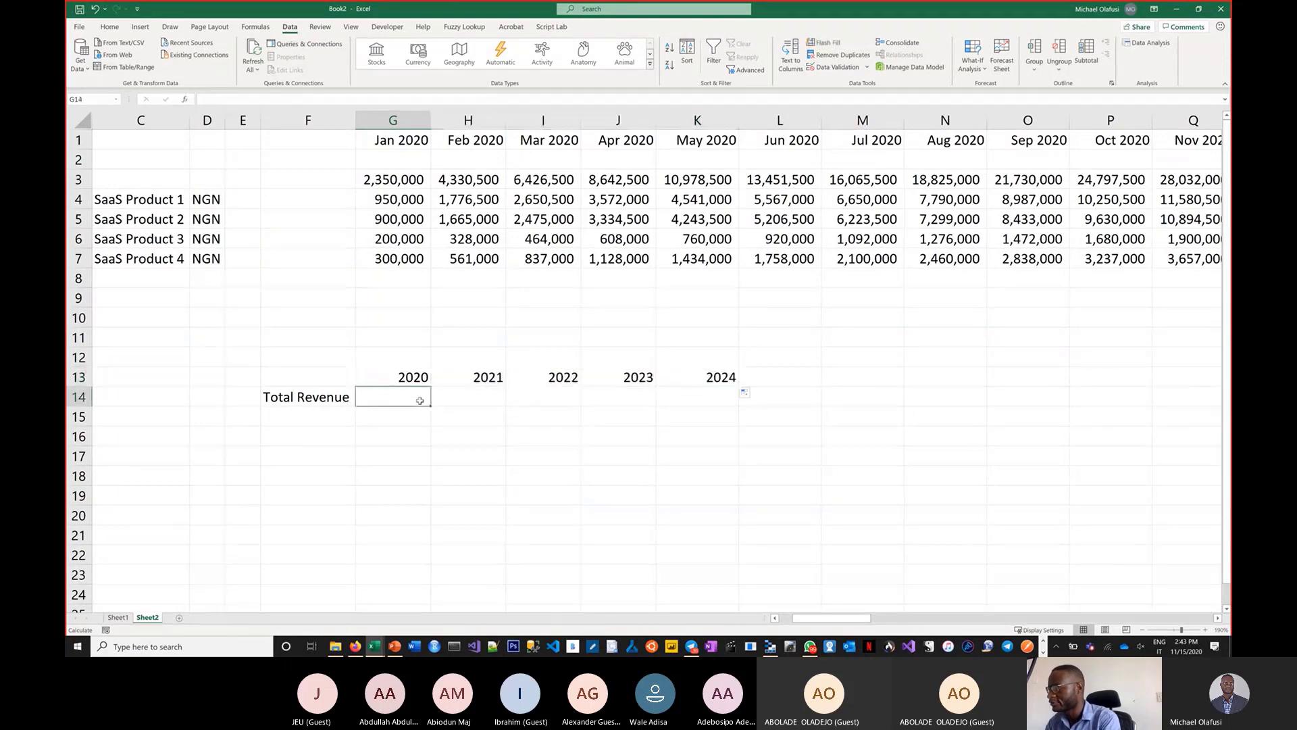
type("=sum")
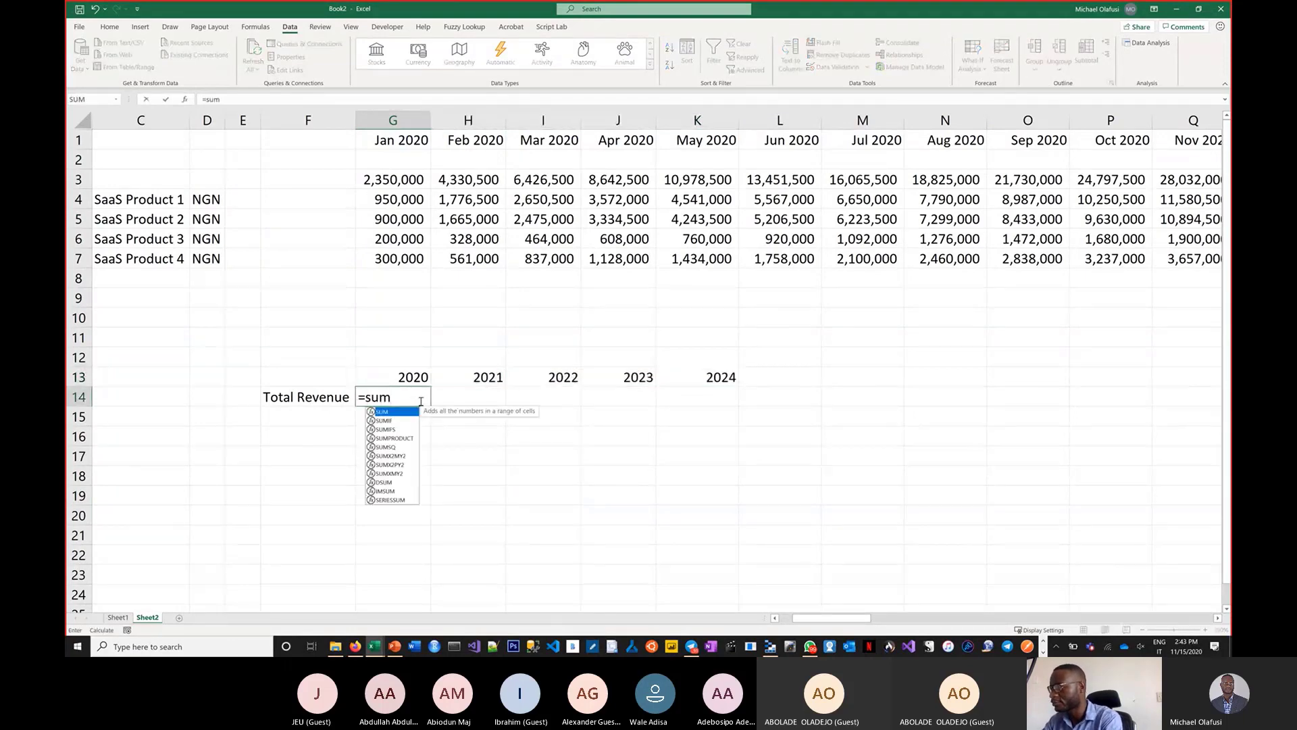
type("pro")
key("Tab")
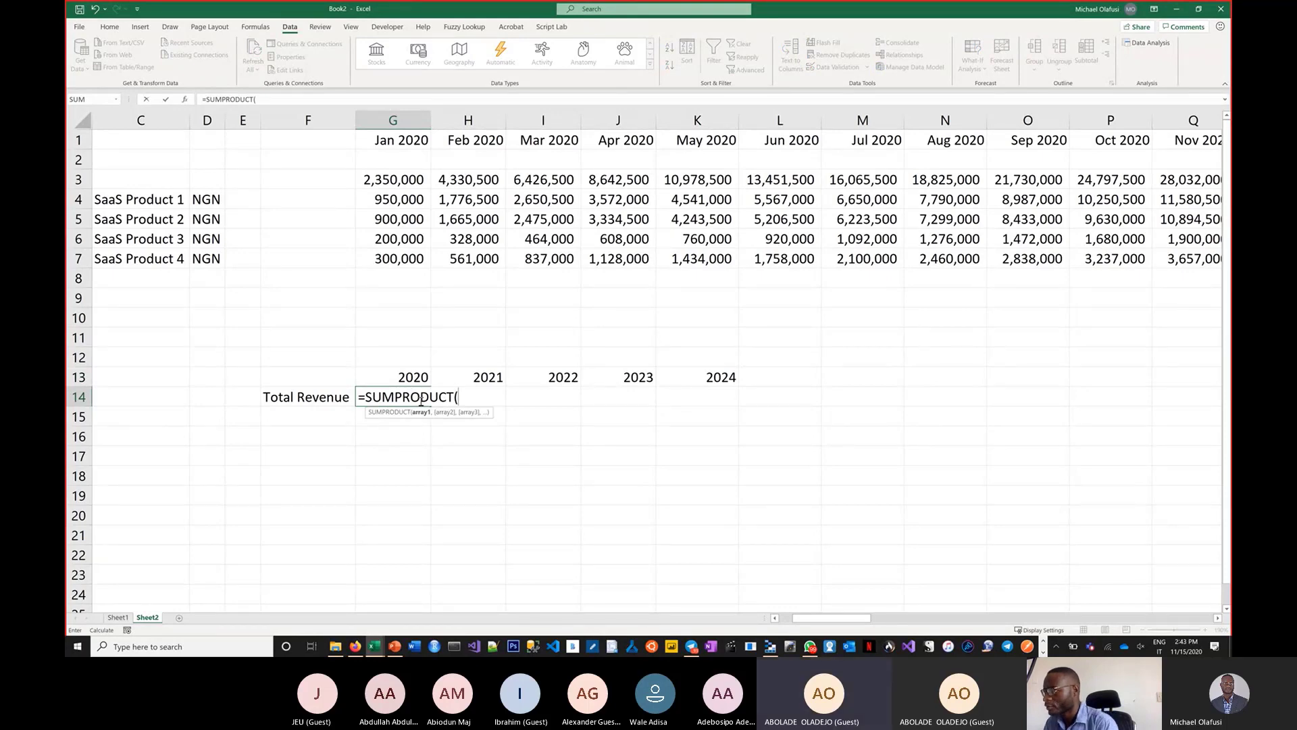
key("super+plus")
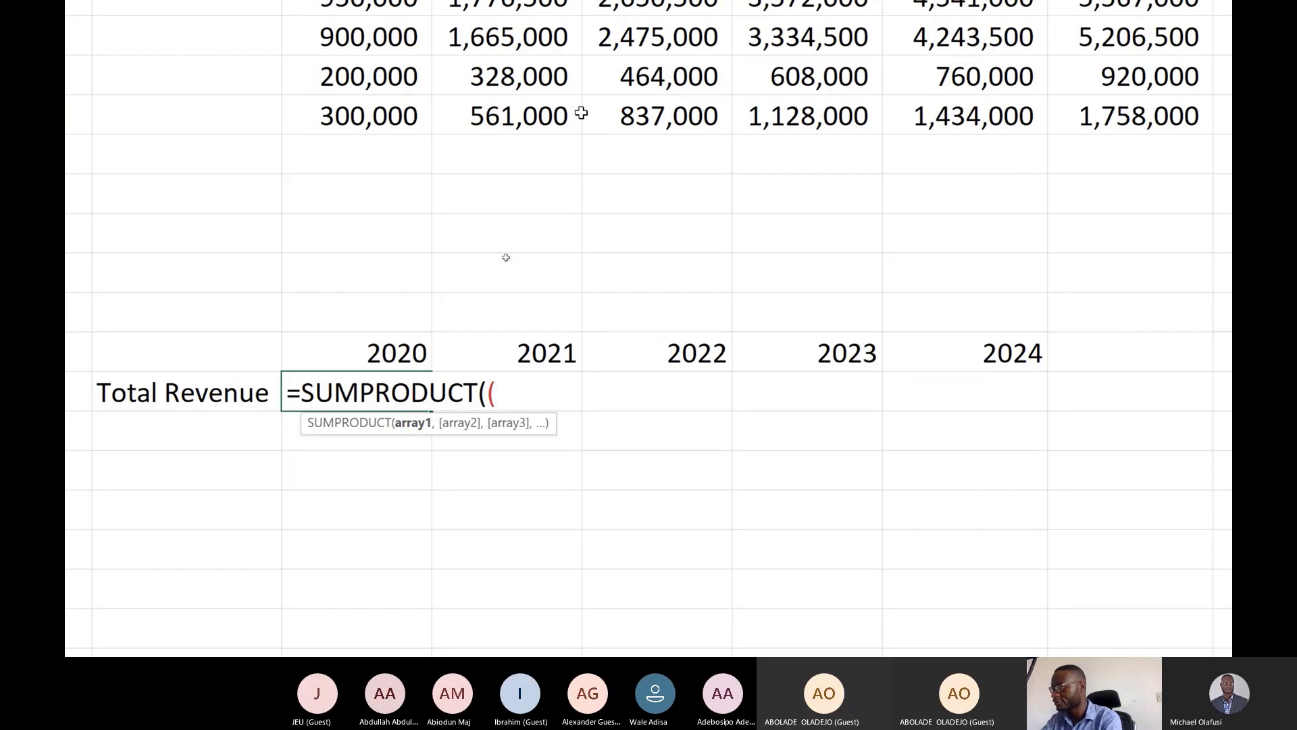
type("year")
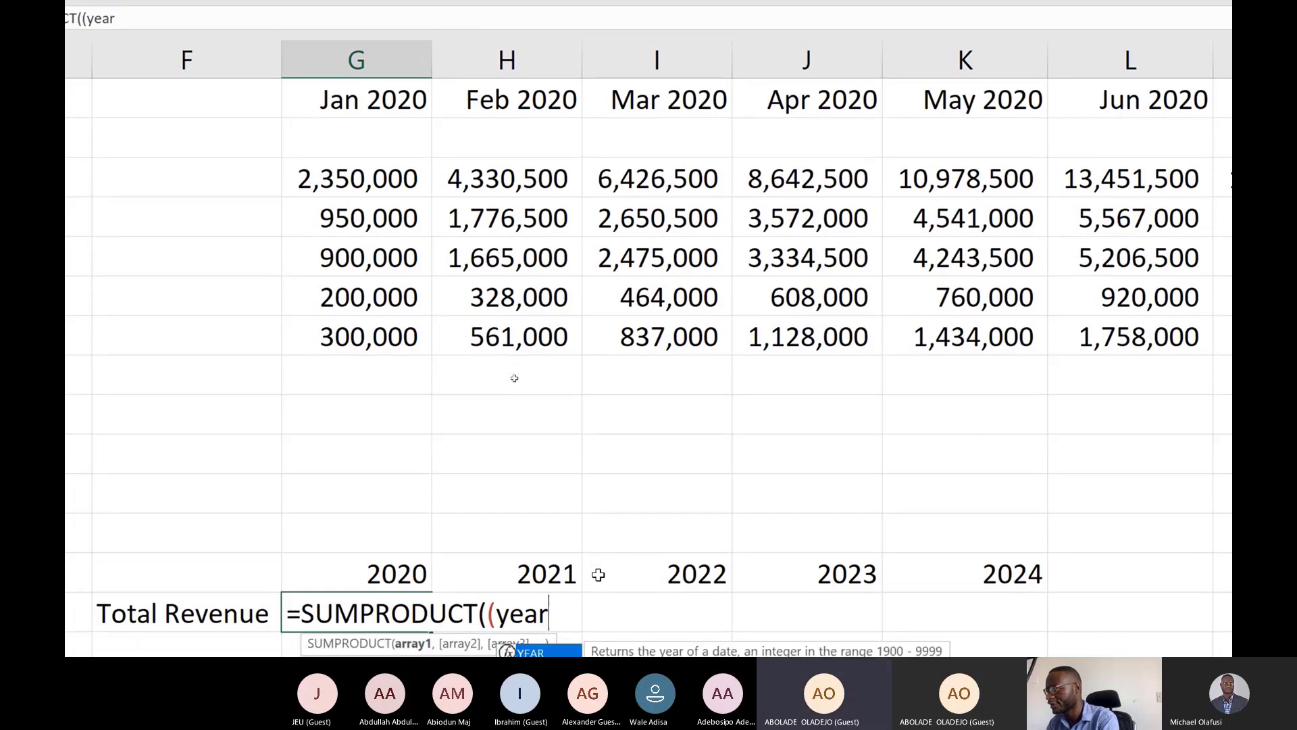
type("((year(")
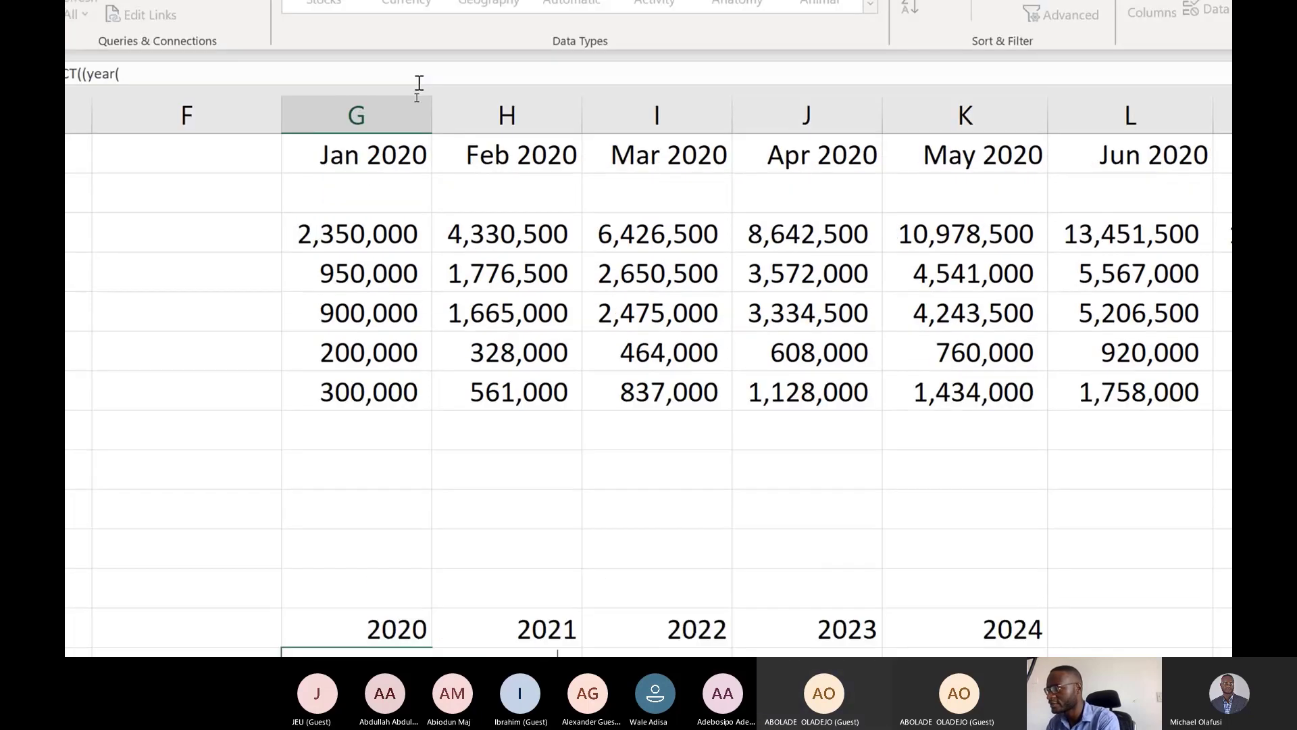
- Give YEAR the row 1 month headers as the absolute range $G$1:$BN$1 and close the function
left_click(388, 154)
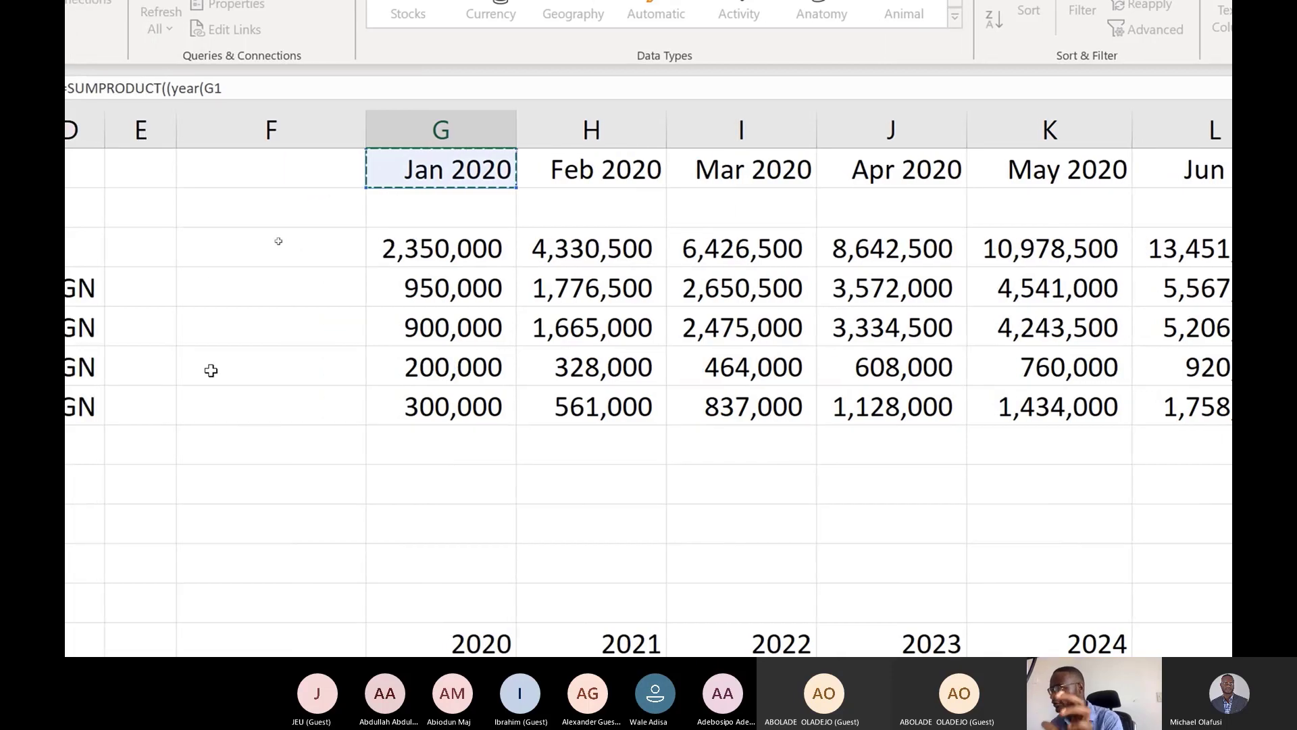
key("ctrl+shift+Right")
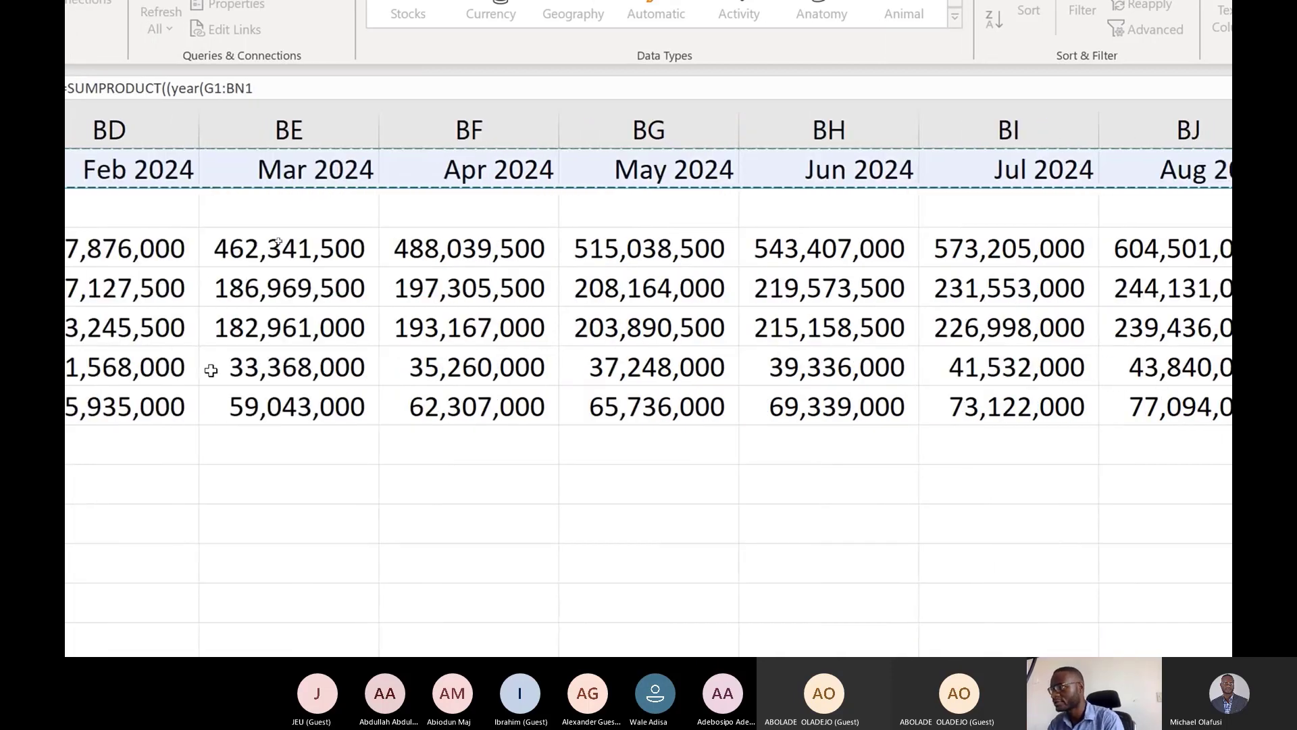
key("F4")
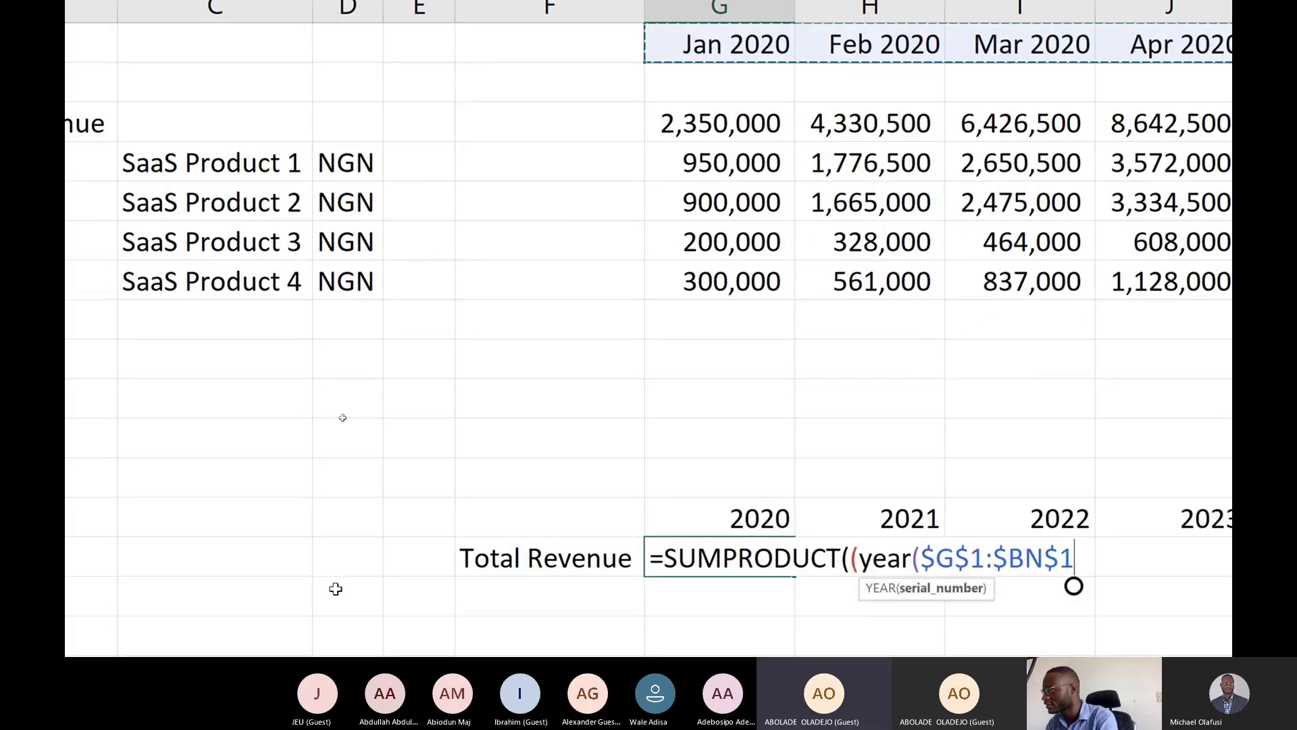
type(")")
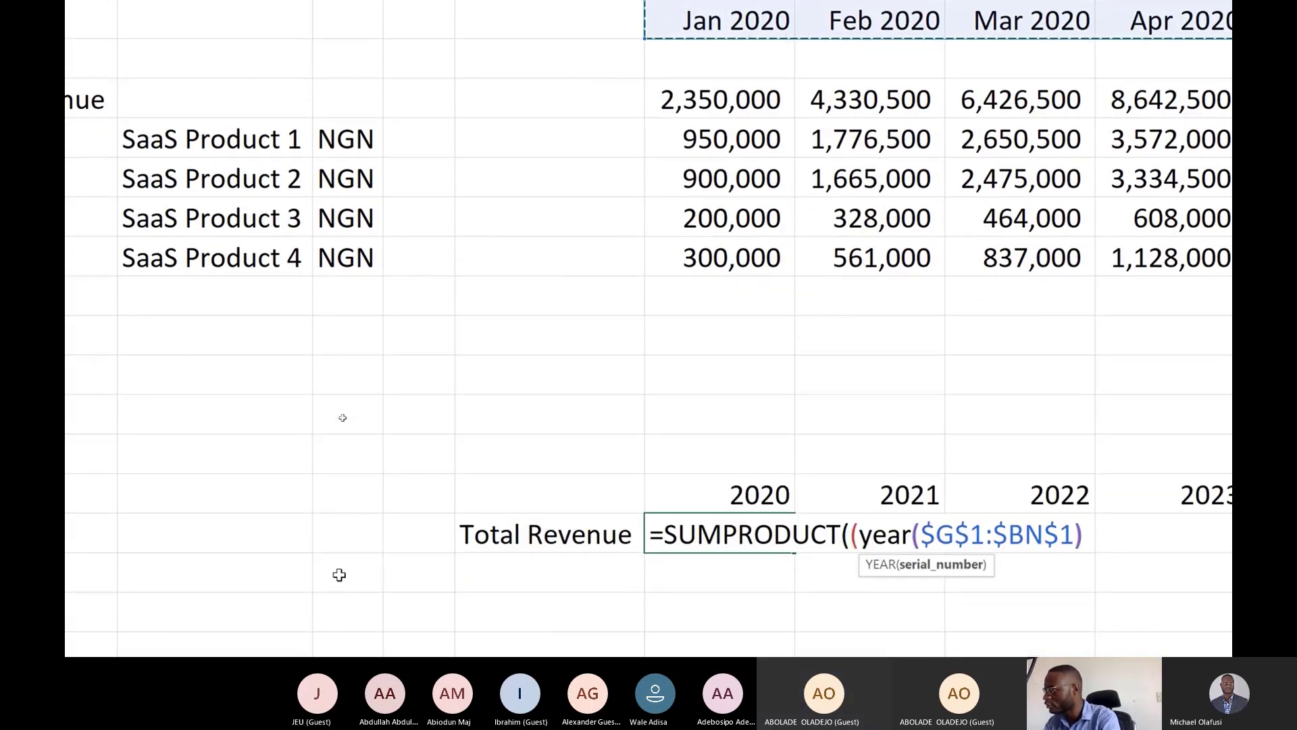
- Compare the YEAR result with the 2020 header in G13, close the condition and follow it with a multiplication sign
type("=")
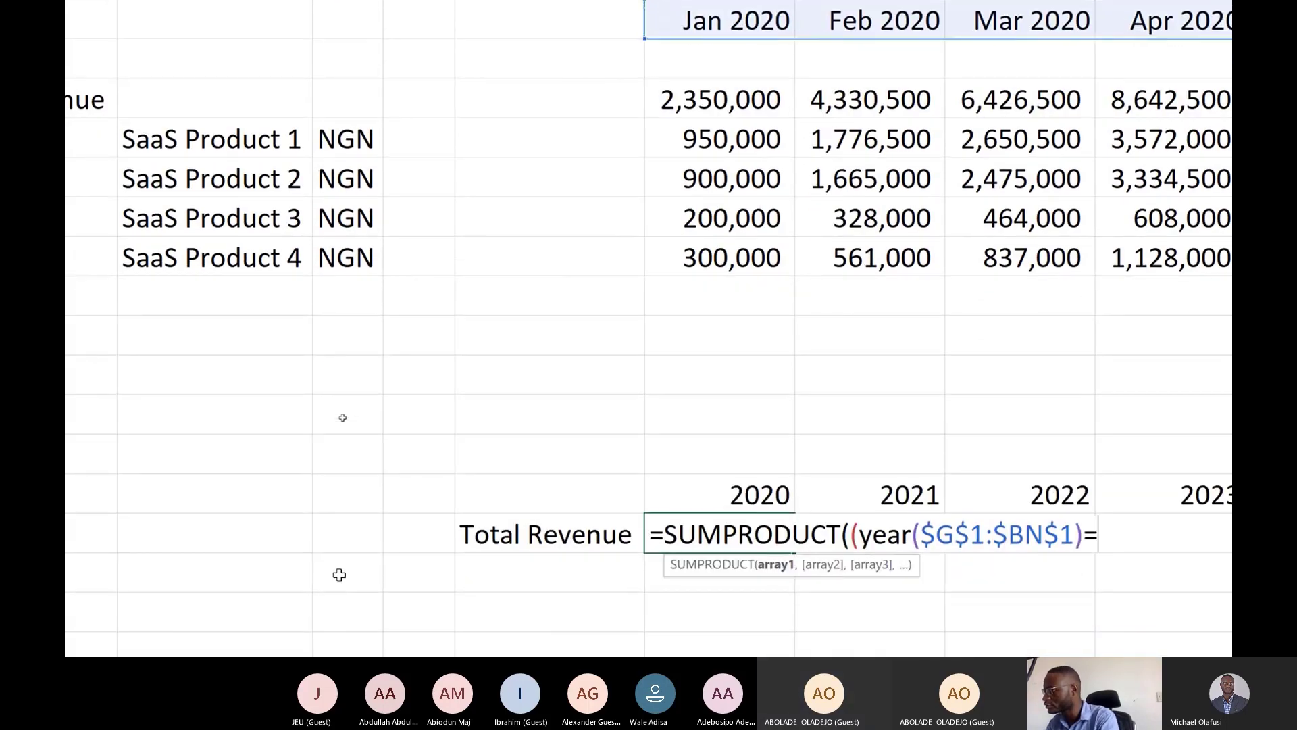
left_click(757, 501)
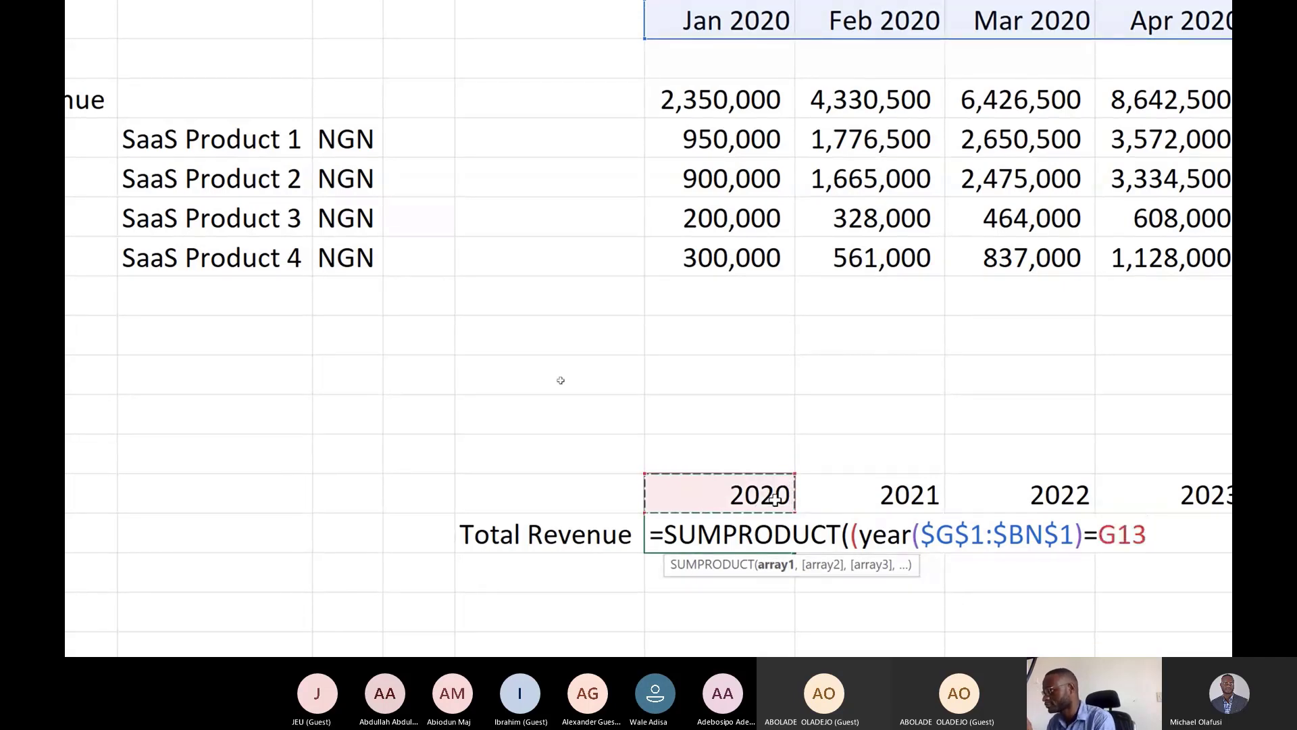
type(")")
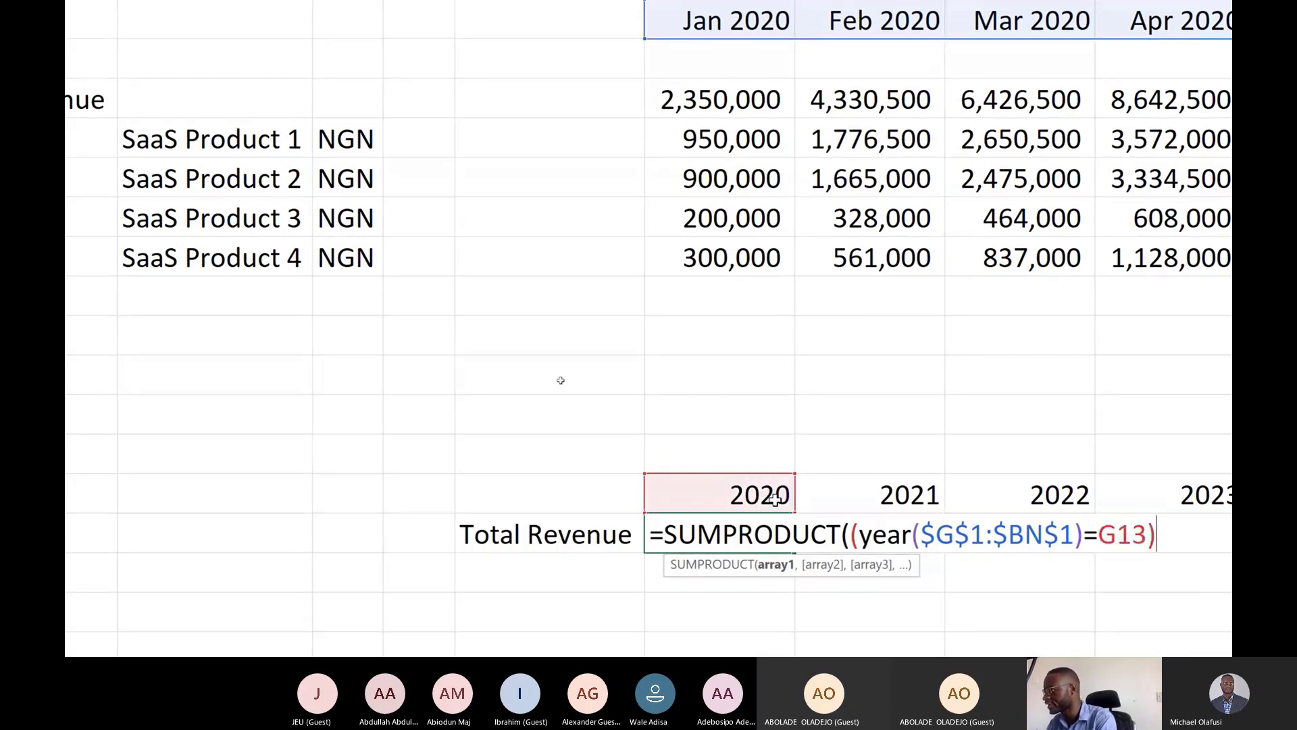
type("*")
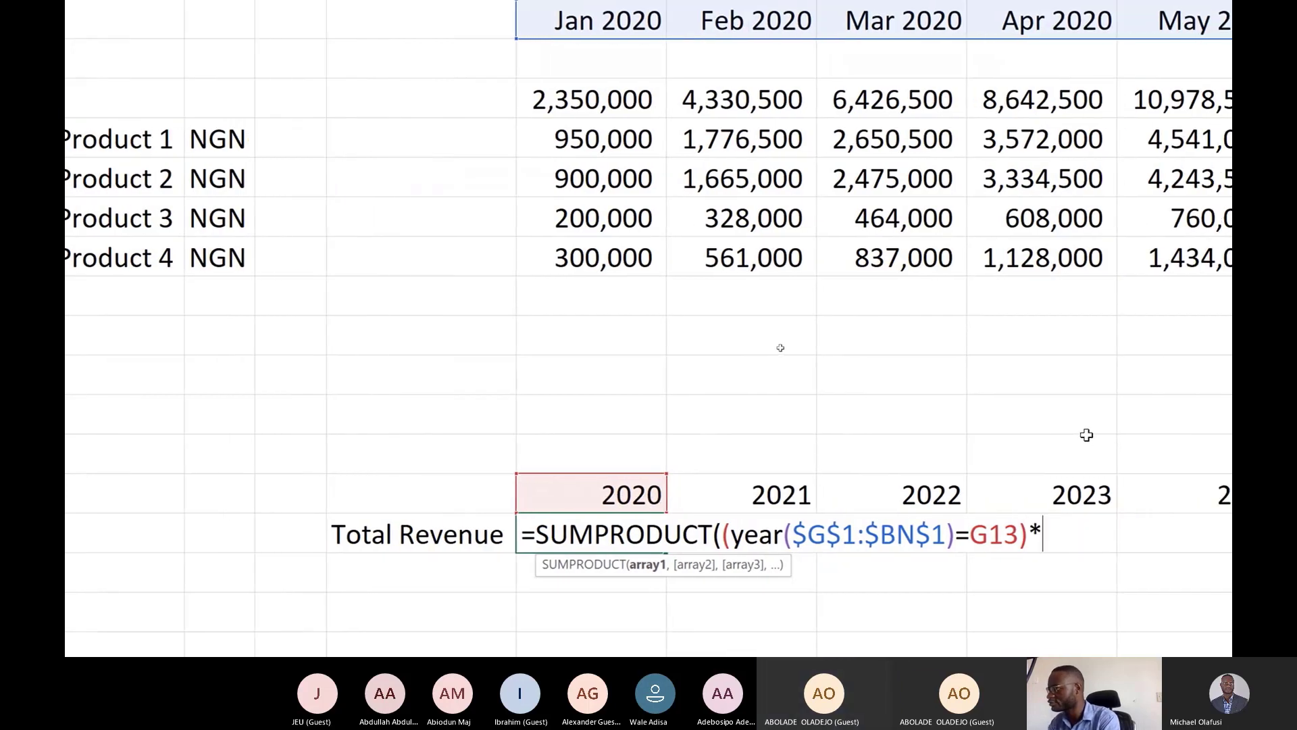
- Multiply by the monthly Total Revenue row as the absolute range $G$3:$BN$3 and close the SUMPRODUCT formula
type("(")
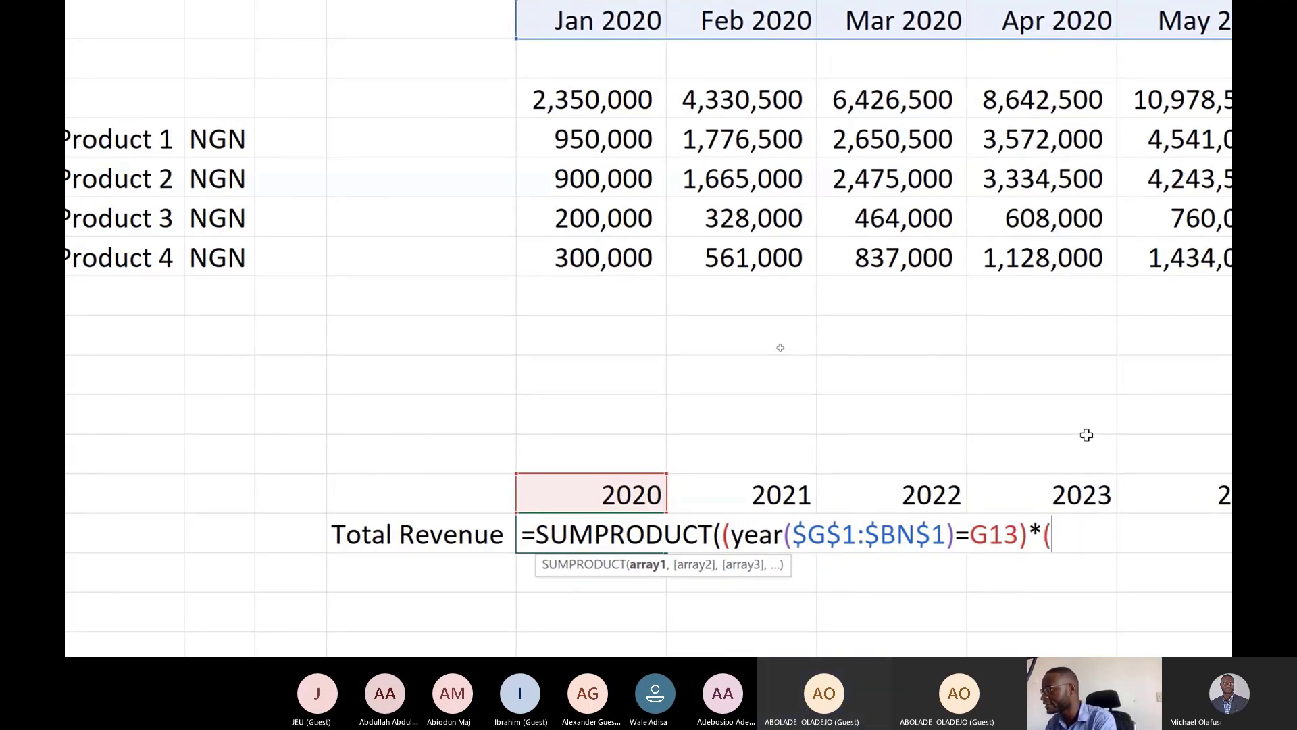
left_click(566, 112)
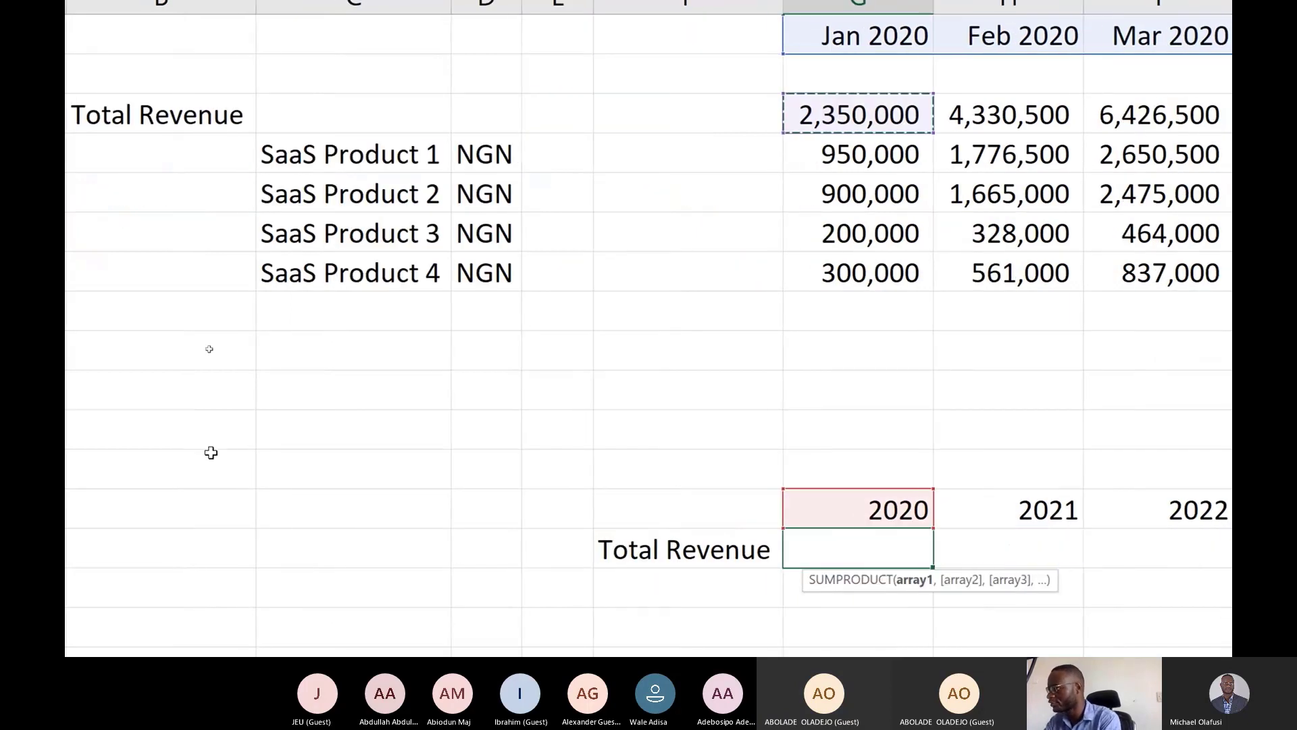
key("ctrl+shift+Right")
key("F4")
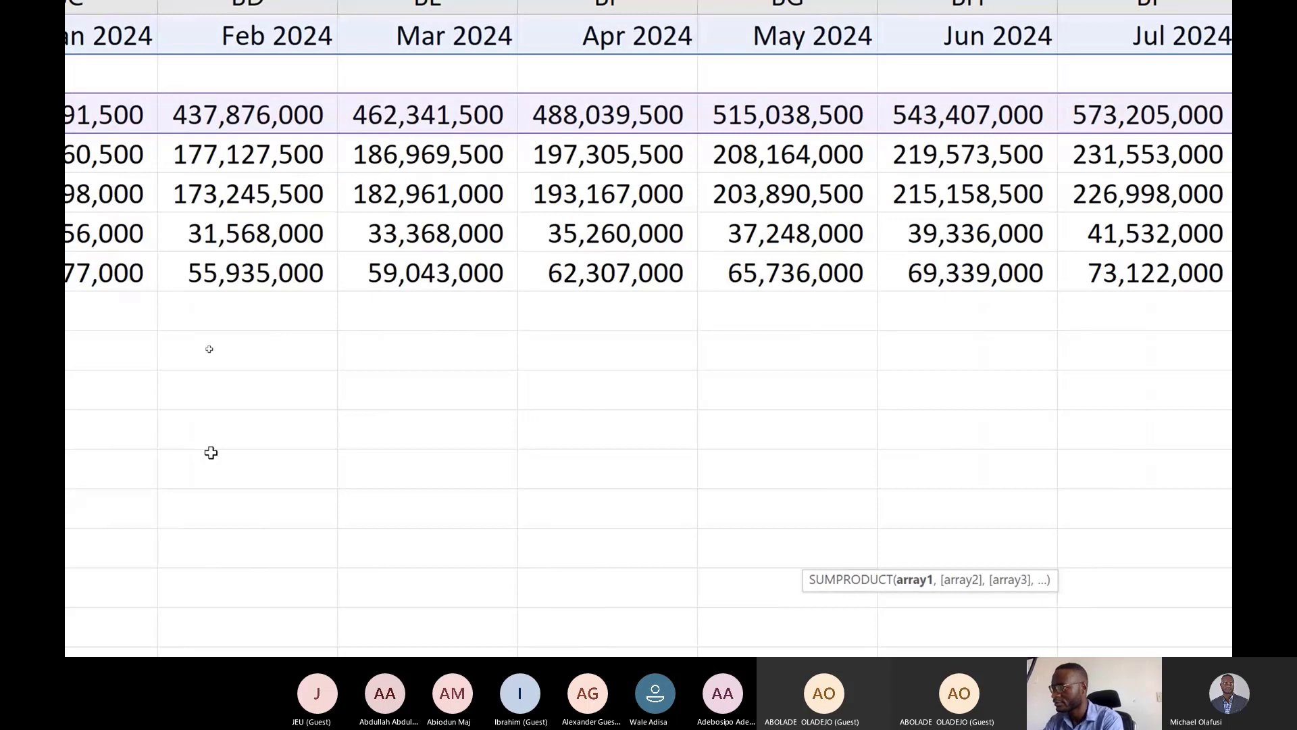
key("F4")
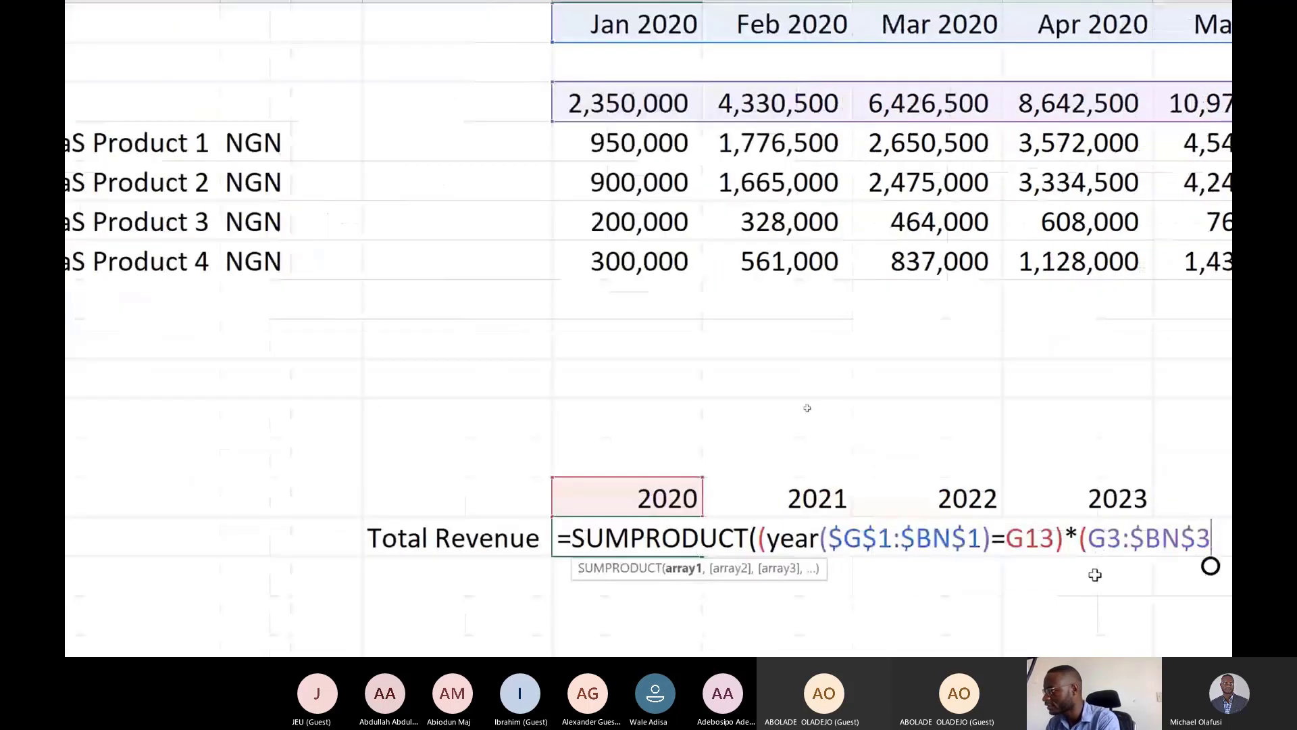
left_click(1015, 545)
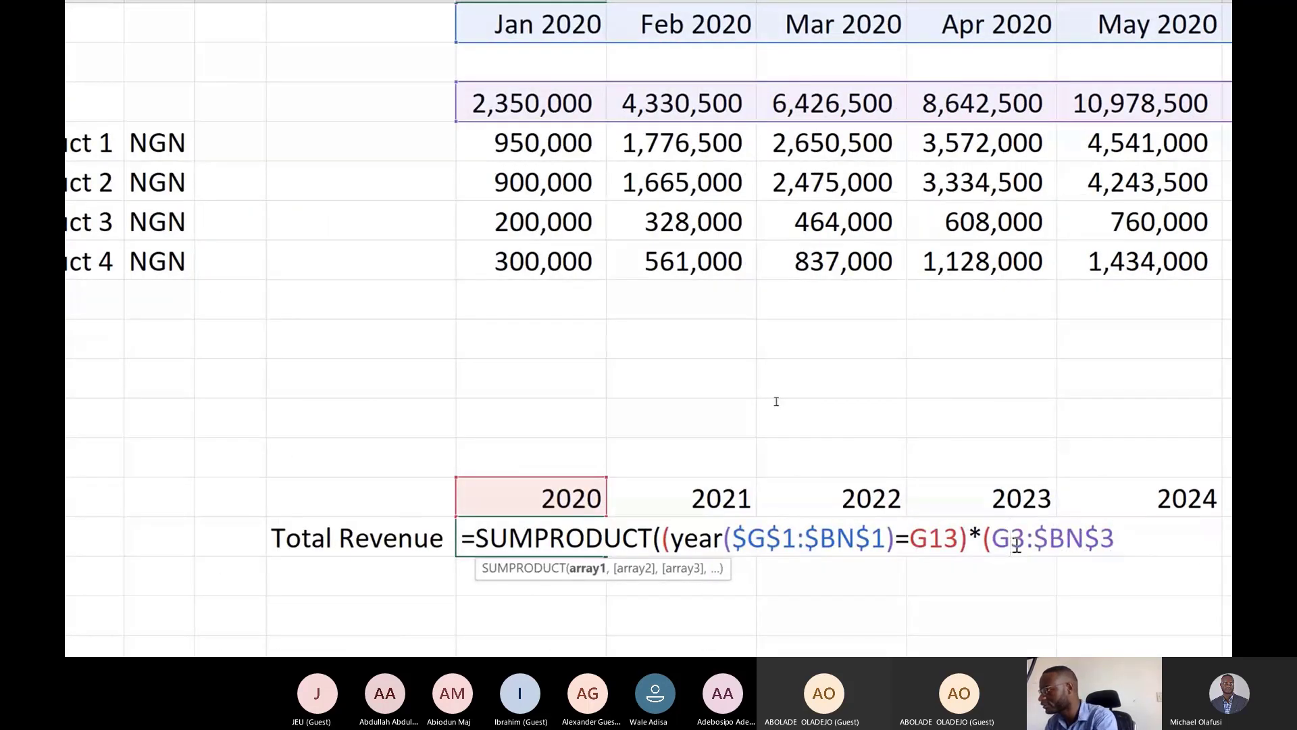
key("F4")
key("End")
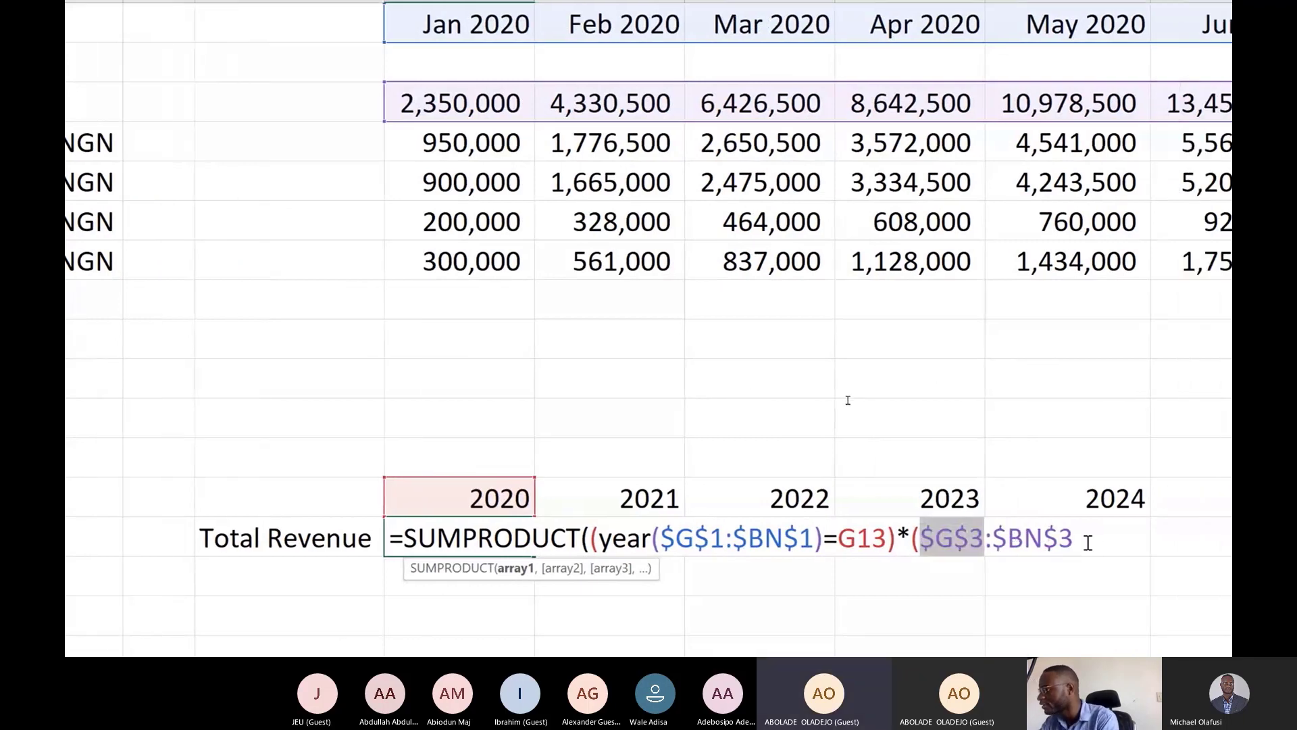
type(")")
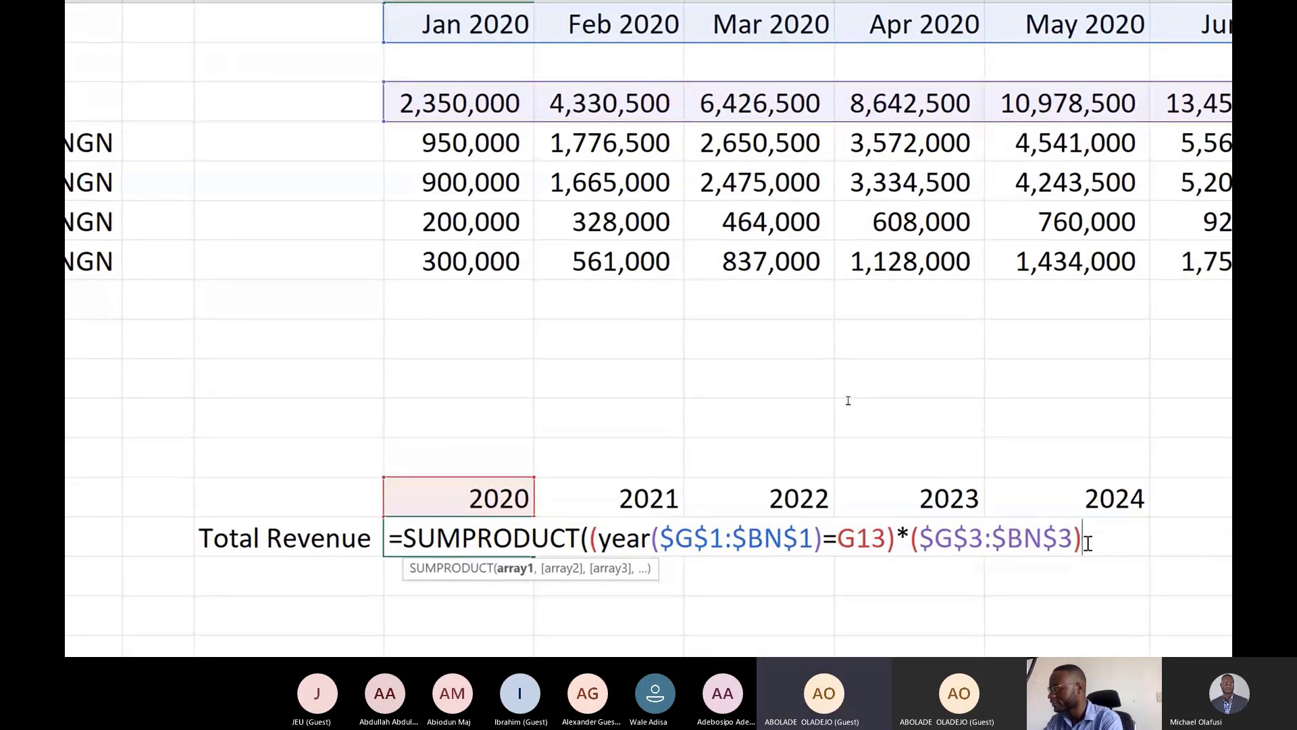
type(")")
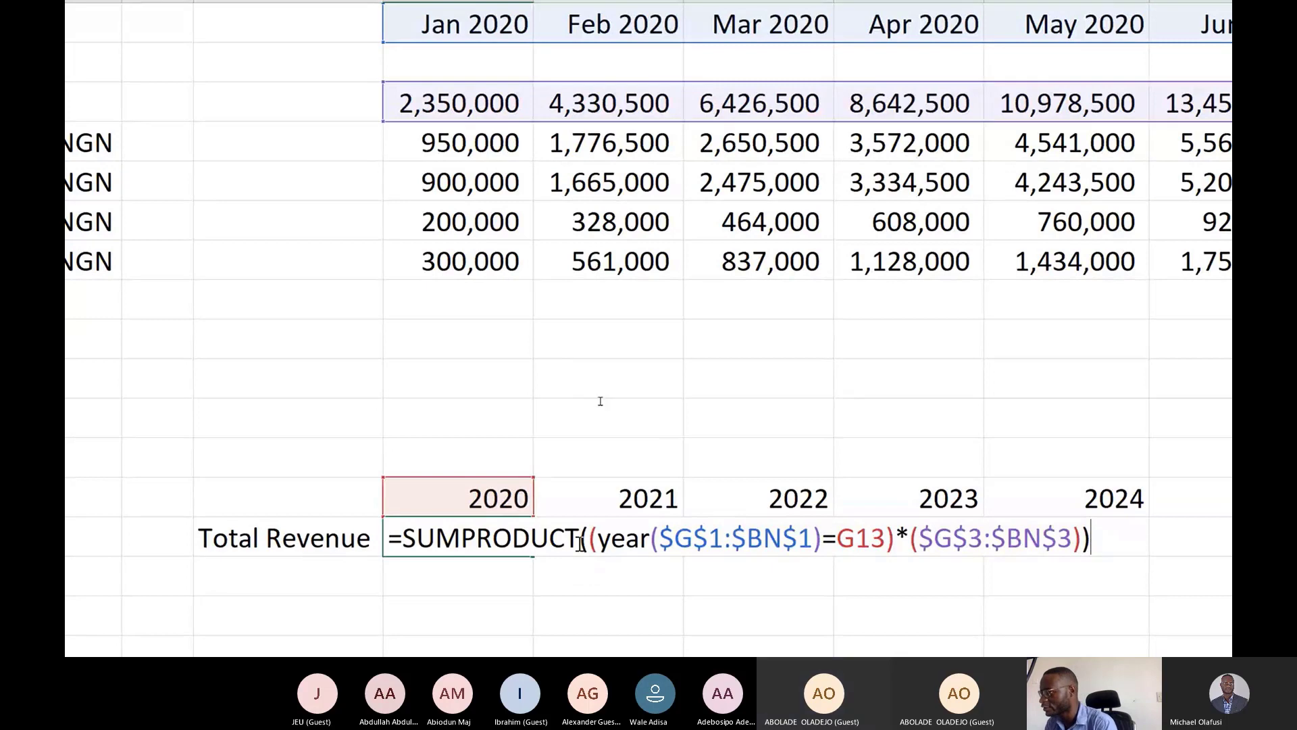
- Highlight the year condition and the revenue array inside the formula in turn, and commit it in G14
left_click_drag(589, 544, 896, 540)
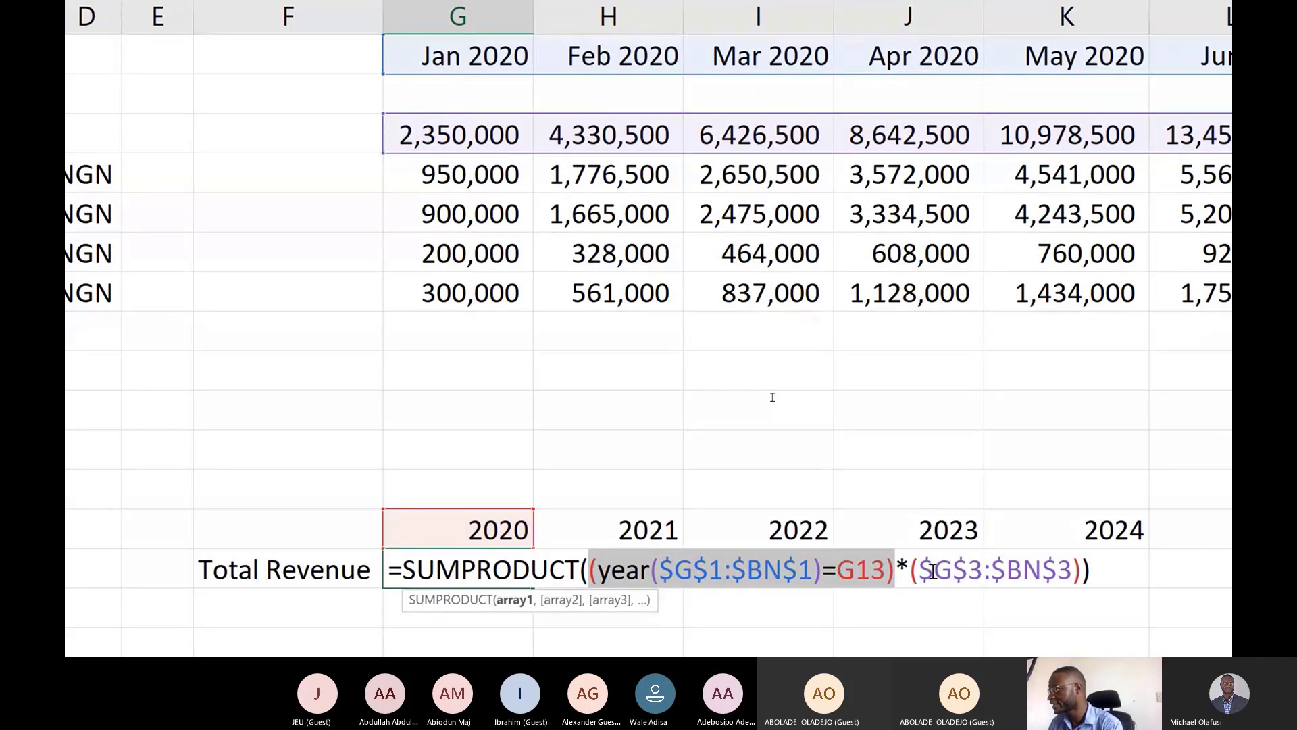
left_click_drag(911, 571, 1082, 575)
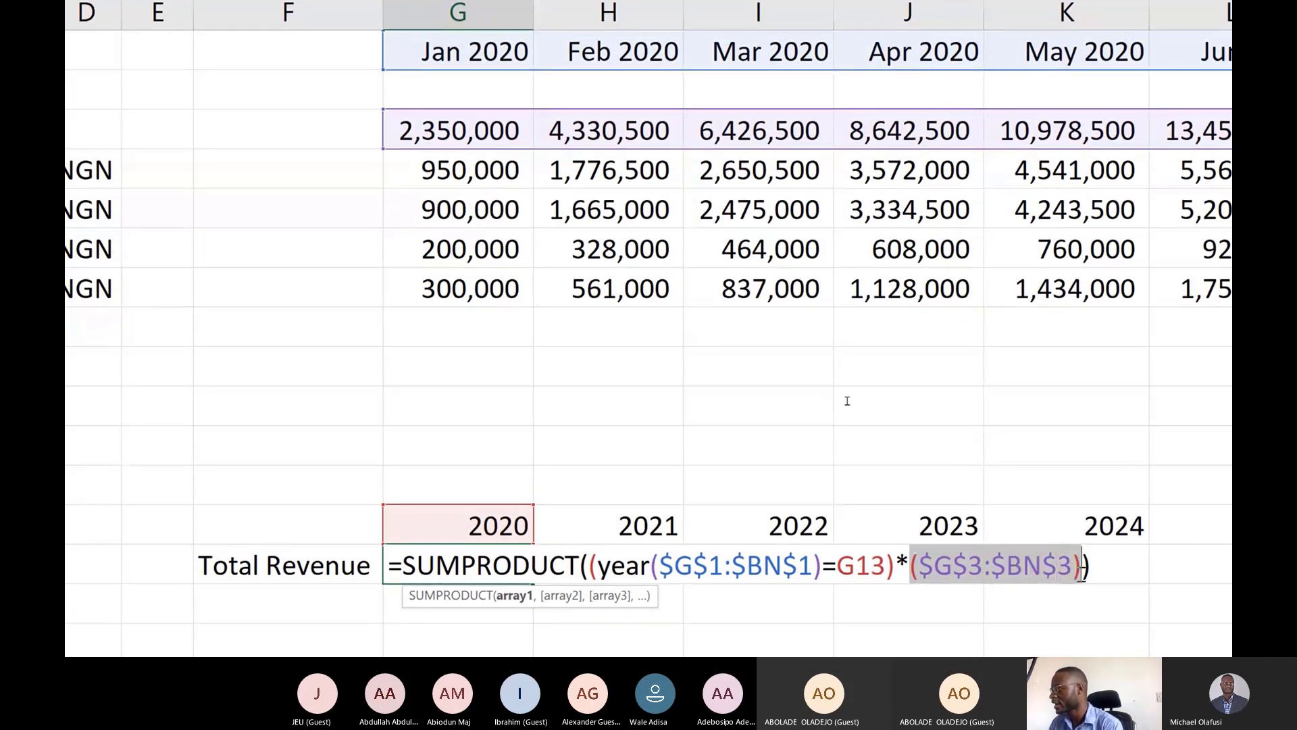
left_click(1088, 567)
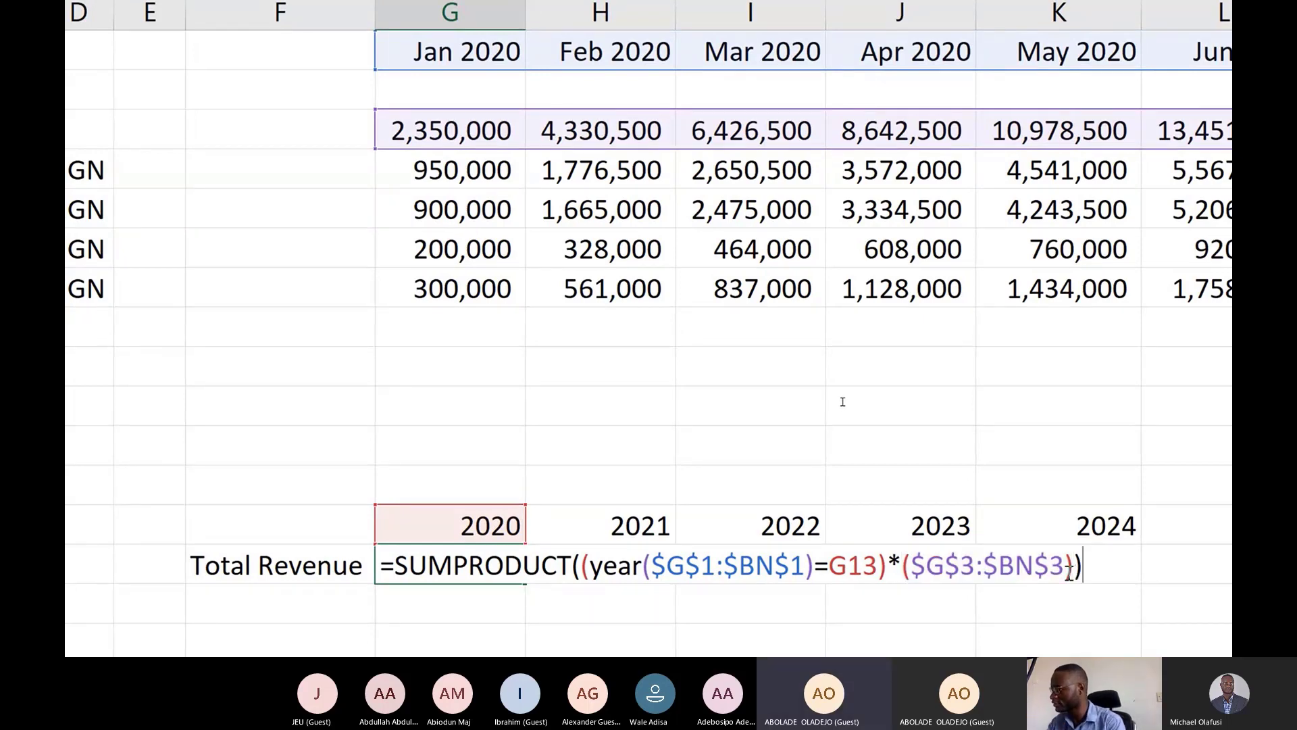
key("Return")
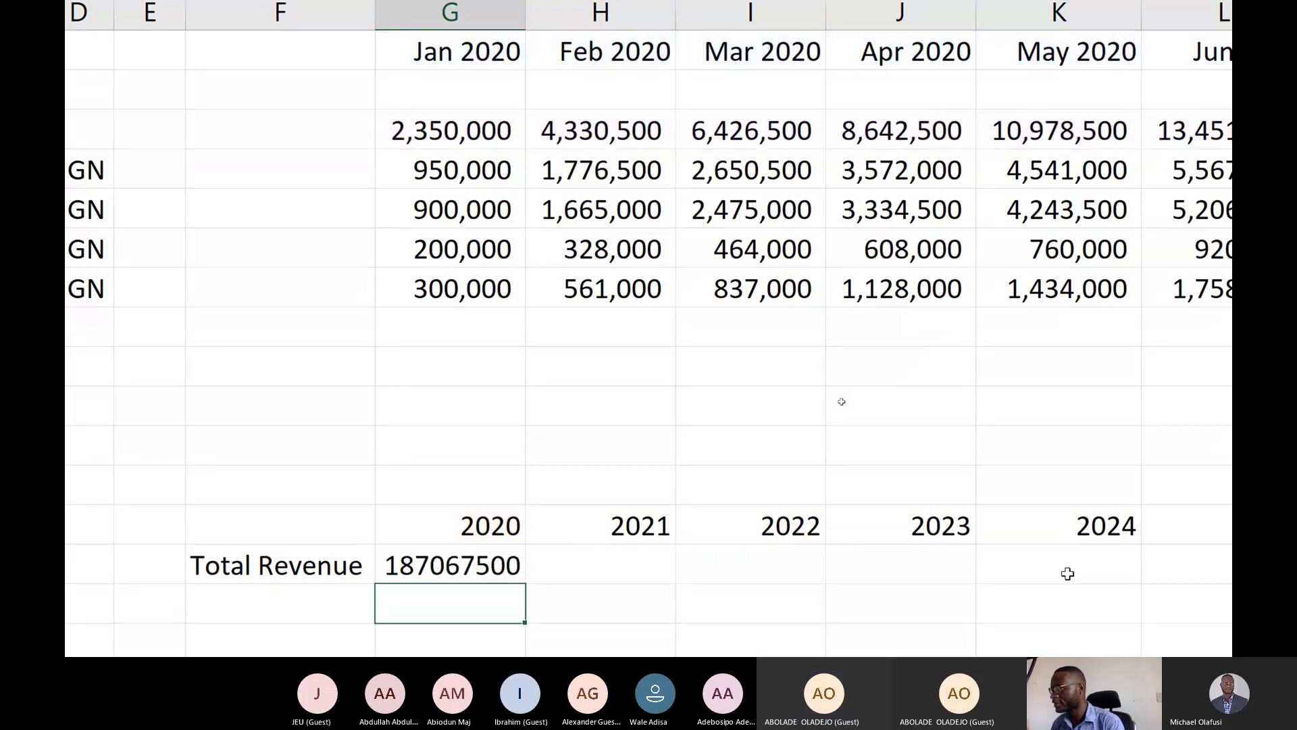
- Format the 2020 total in G14 with thousands separators and no decimal places
left_click(476, 558)
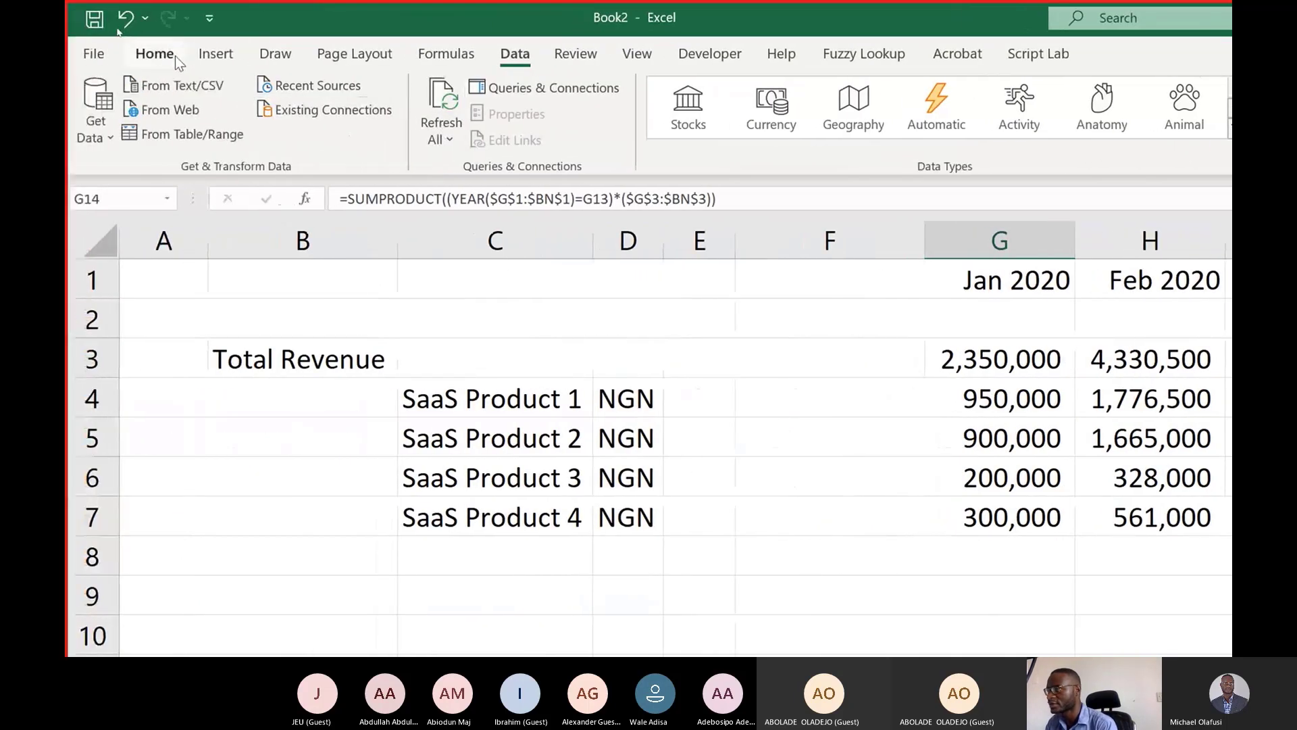
left_click(172, 59)
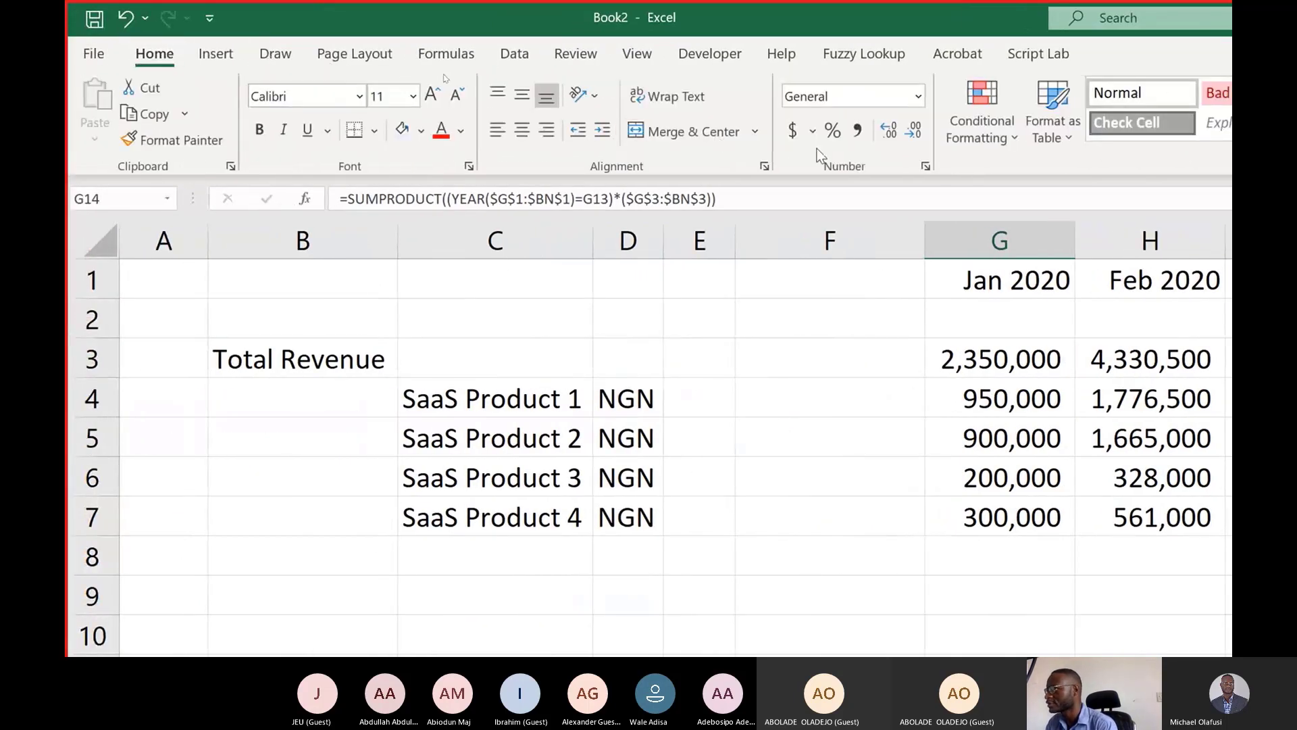
left_click(856, 131)
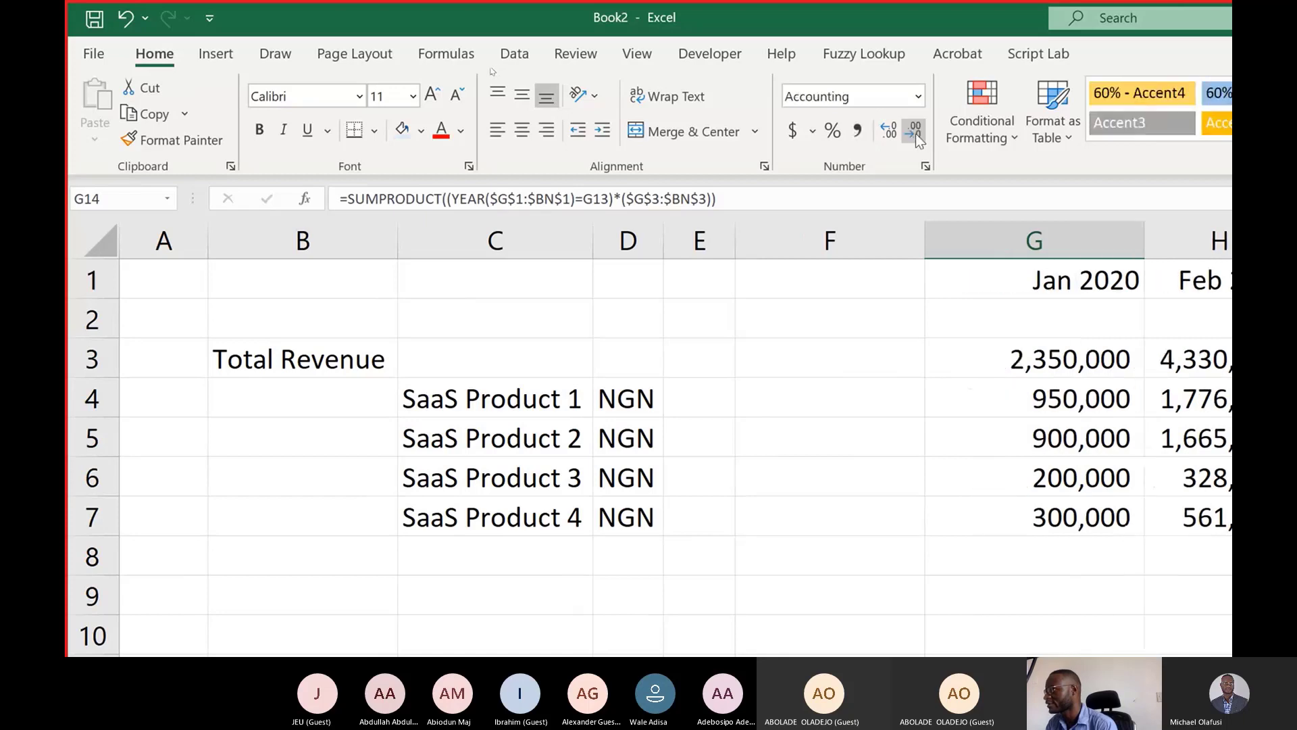
left_click(913, 130)
left_click(914, 131)
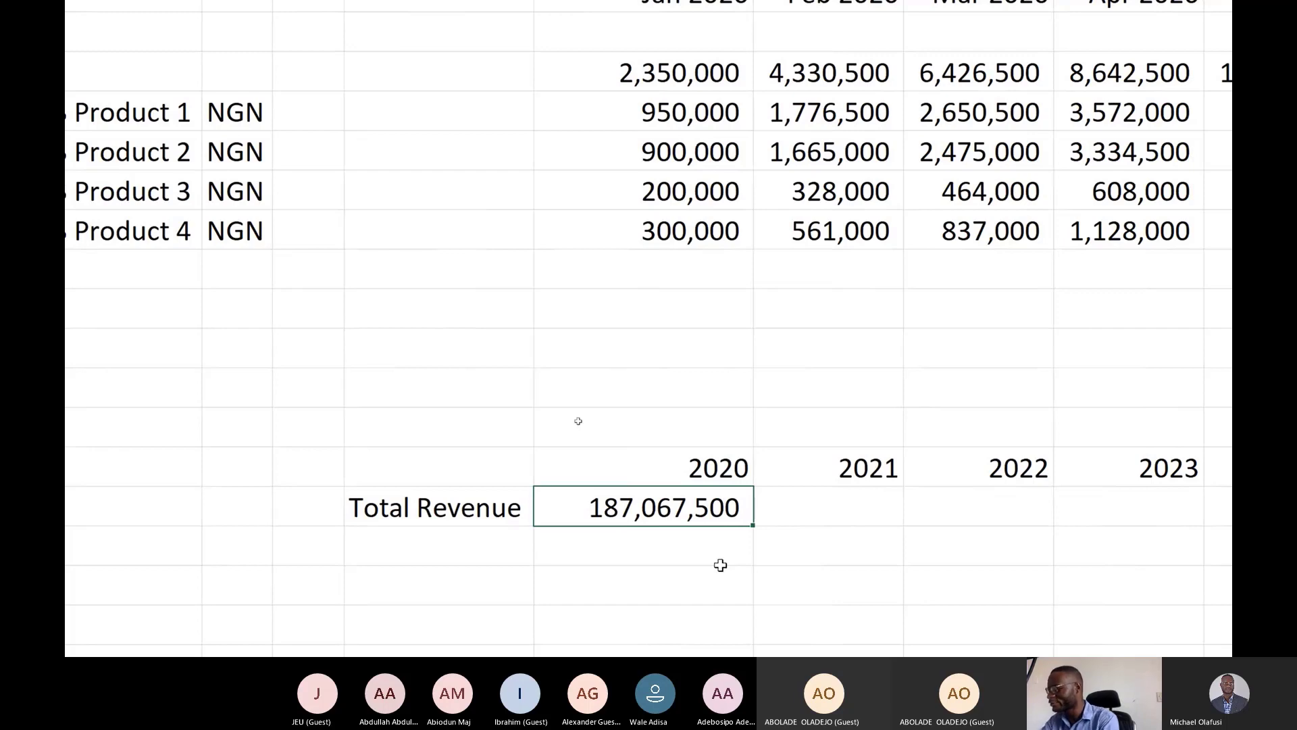
- Enter a check SUM in G15 over the 2020 monthly Total Revenue cells G3:R3
left_click(698, 551)
type("=sum")
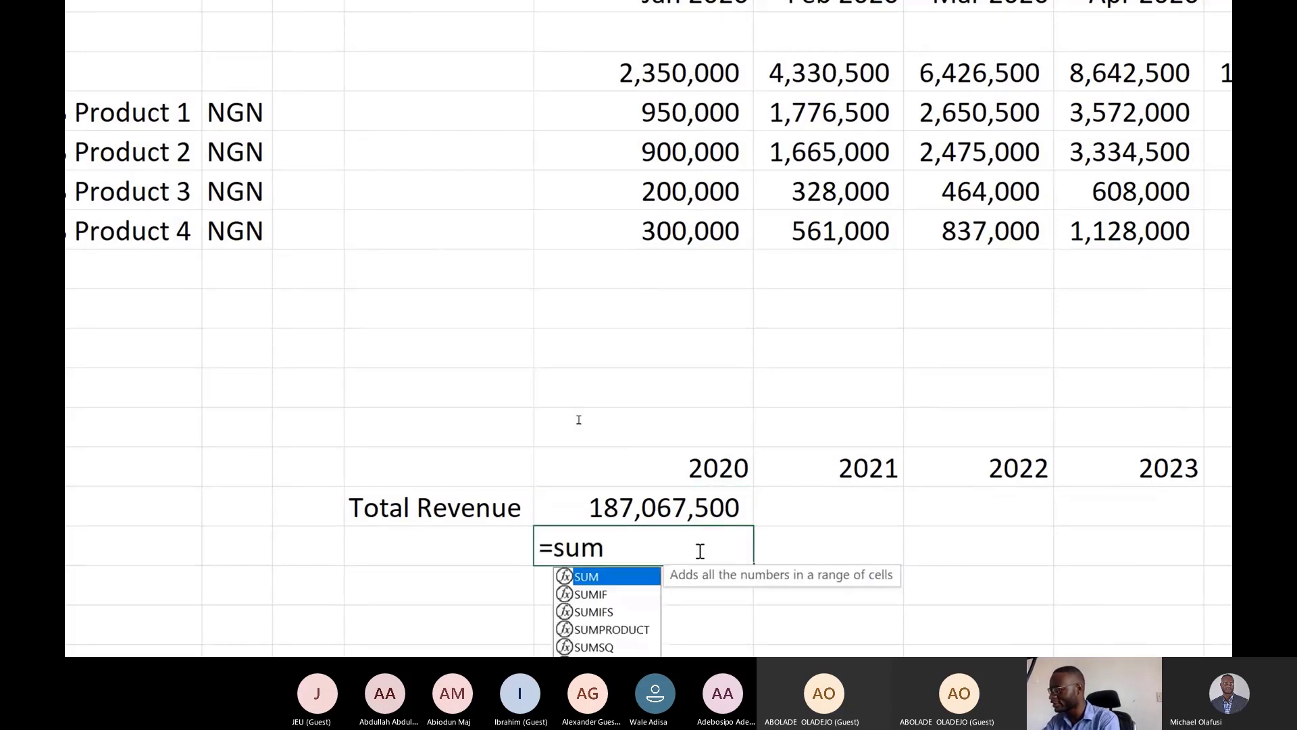
type("(")
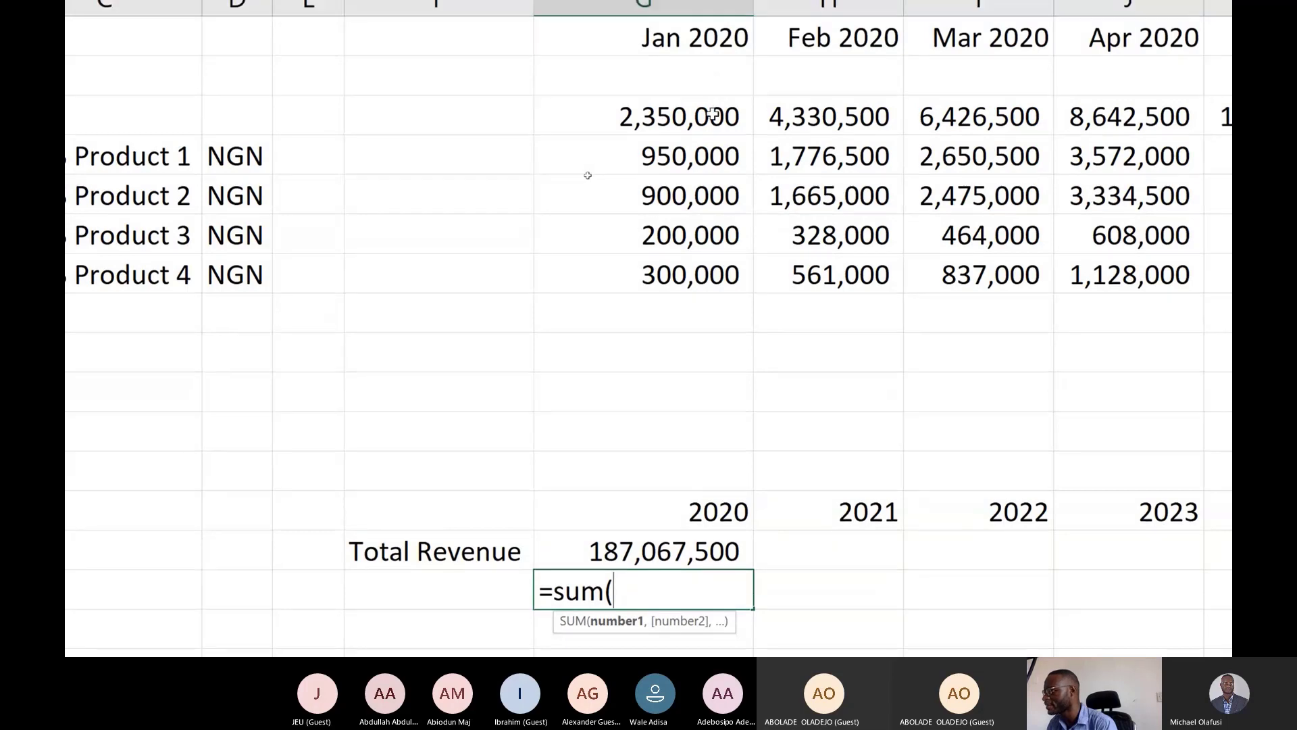
left_click_drag(692, 118, 1082, 165)
left_click_drag(894, 182, 272, 163)
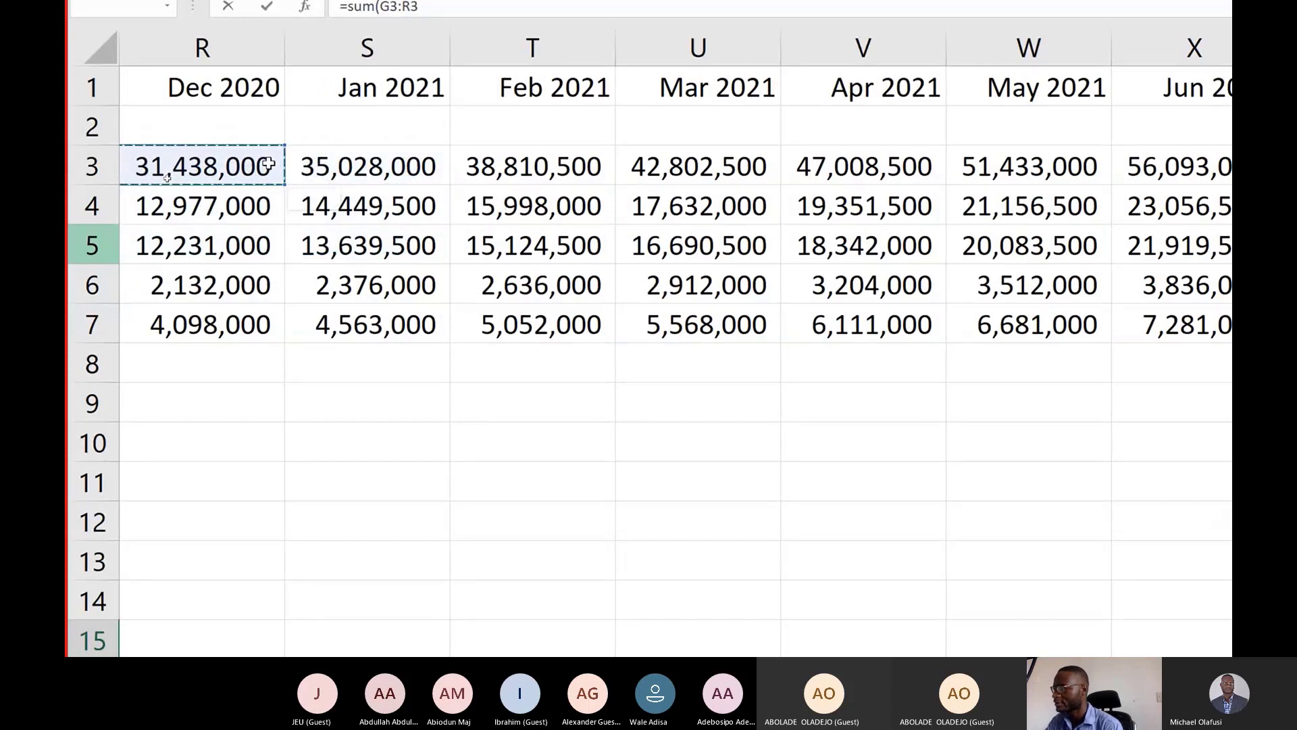
key("Return")
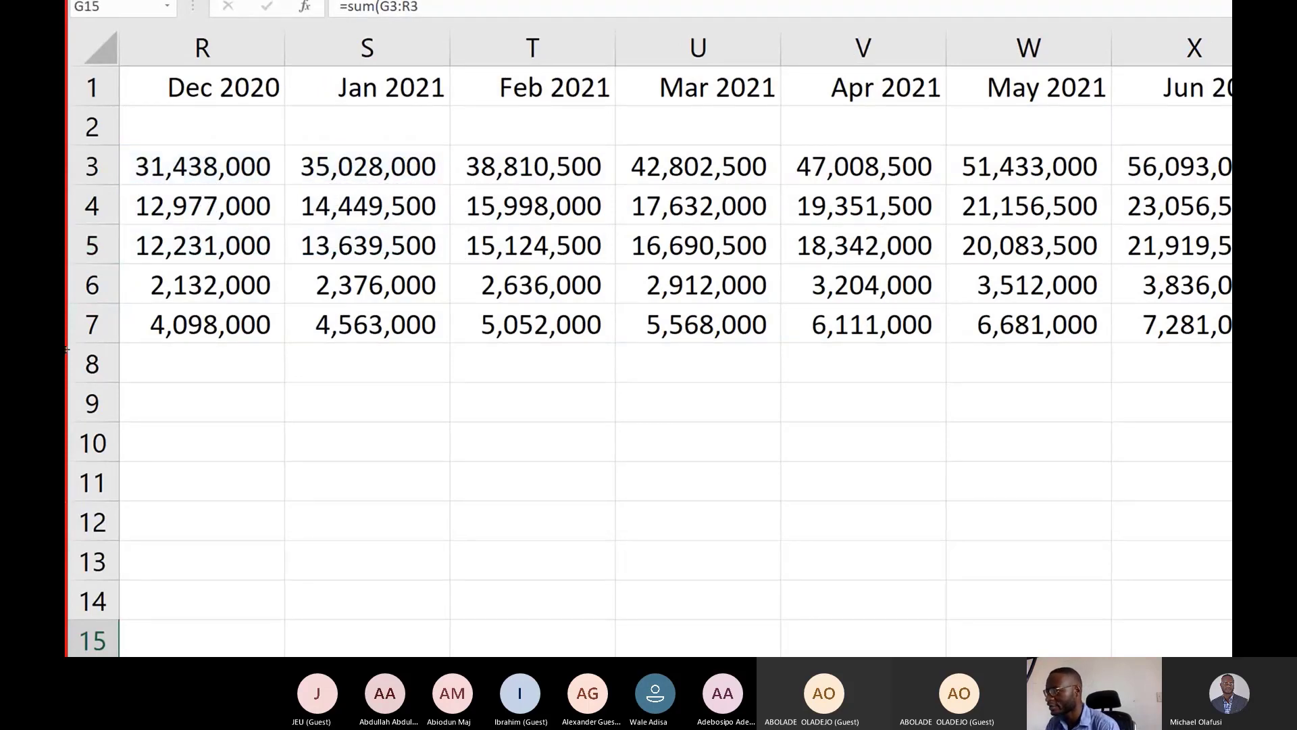
key("Left")
key("Left")
key("Left")
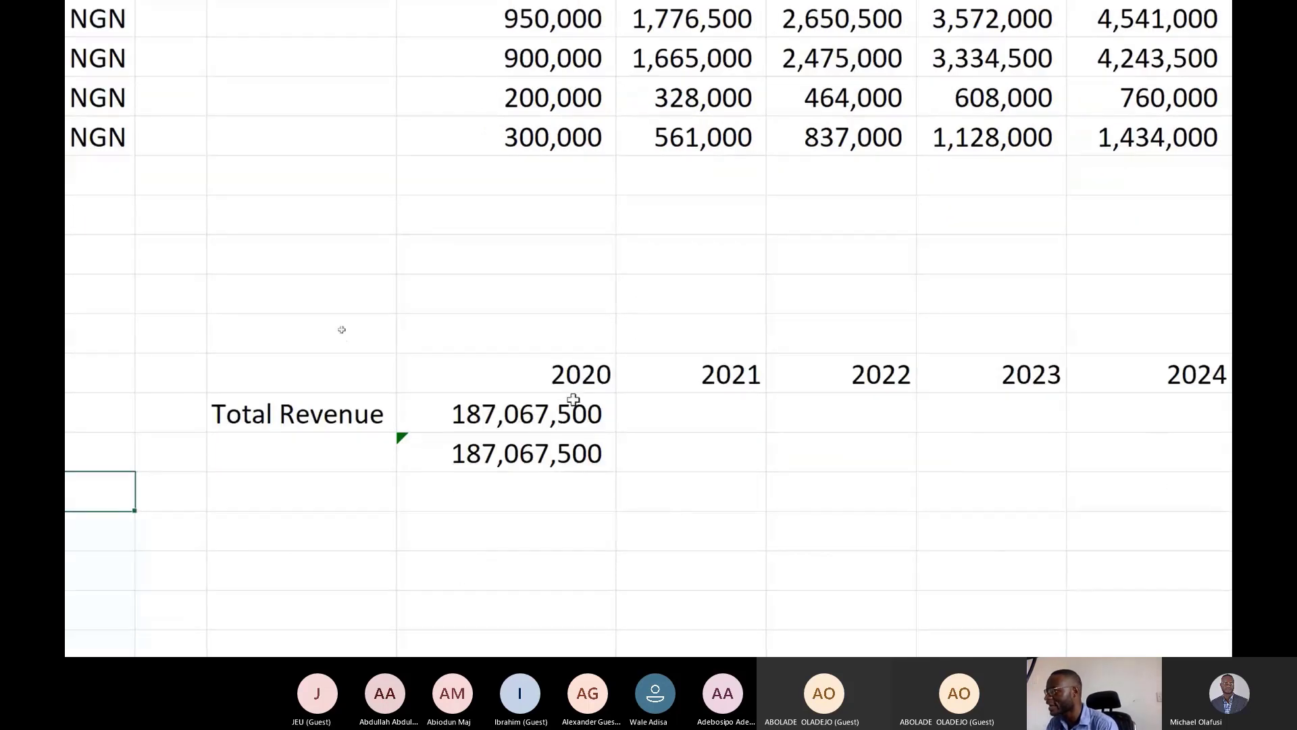
- Fill the G14 formula across to K14 for 2021–2024 and autofit the widths of columns H to K
left_click(559, 410)
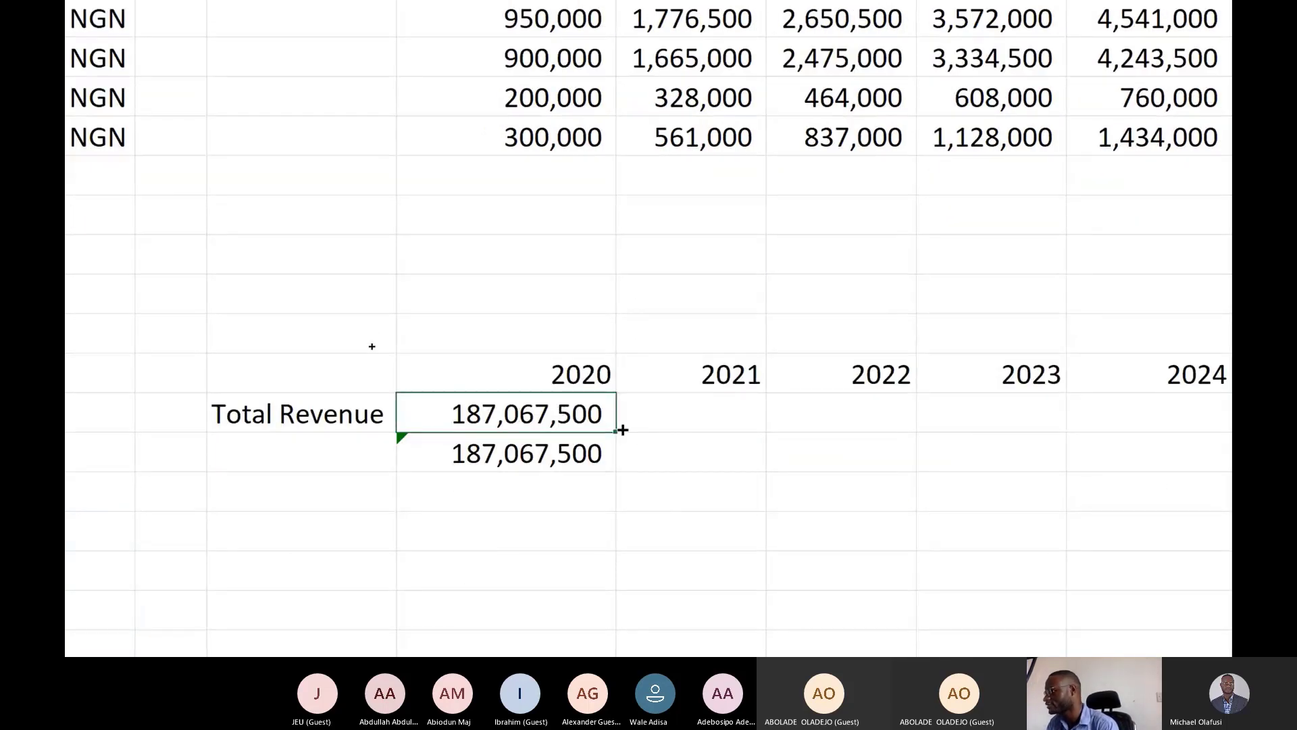
left_click_drag(620, 431, 971, 433)
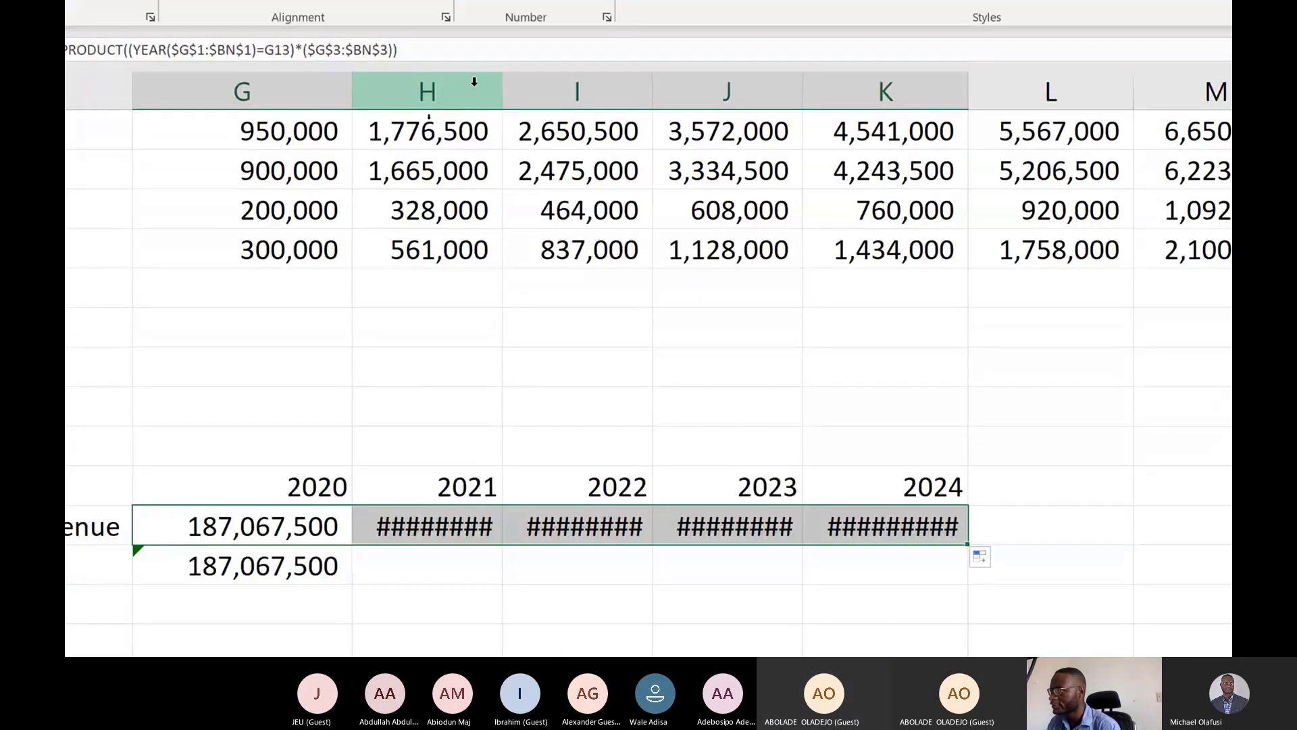
left_click_drag(392, 37, 901, 133)
left_click_drag(901, 179, 902, 135)
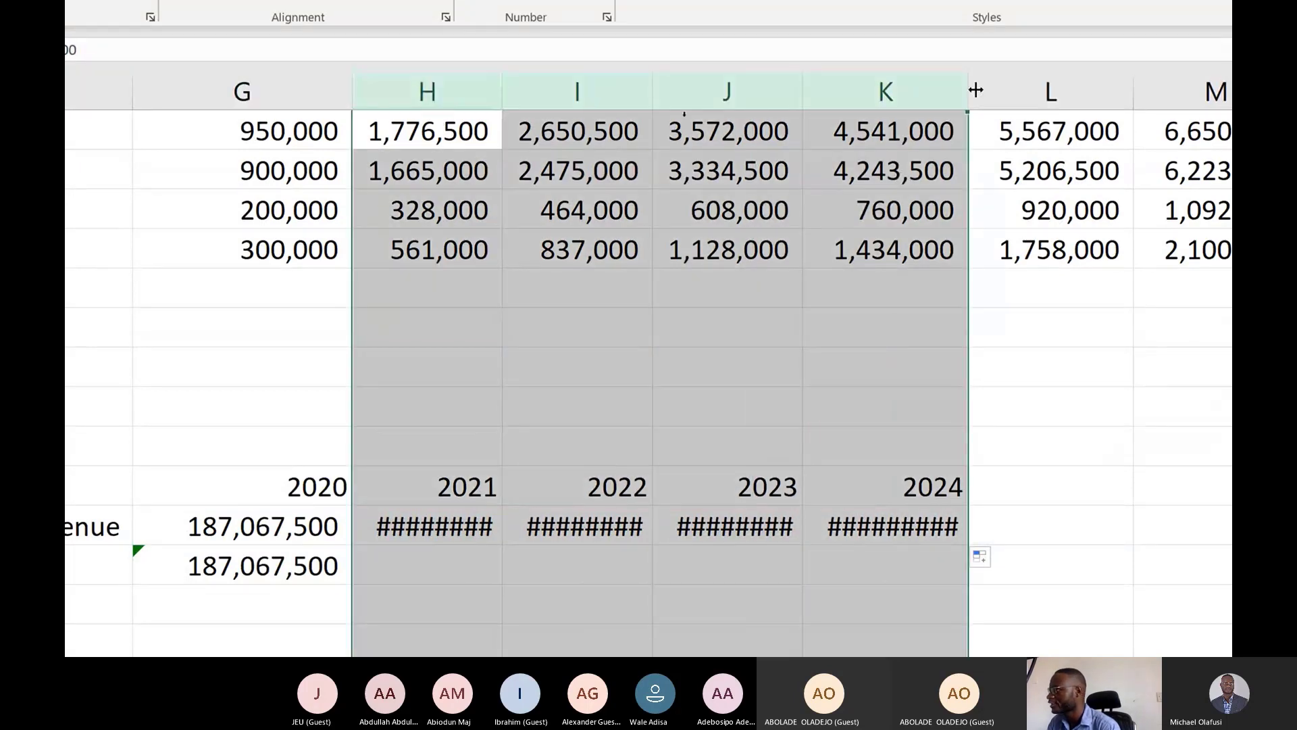
double_click(970, 94)
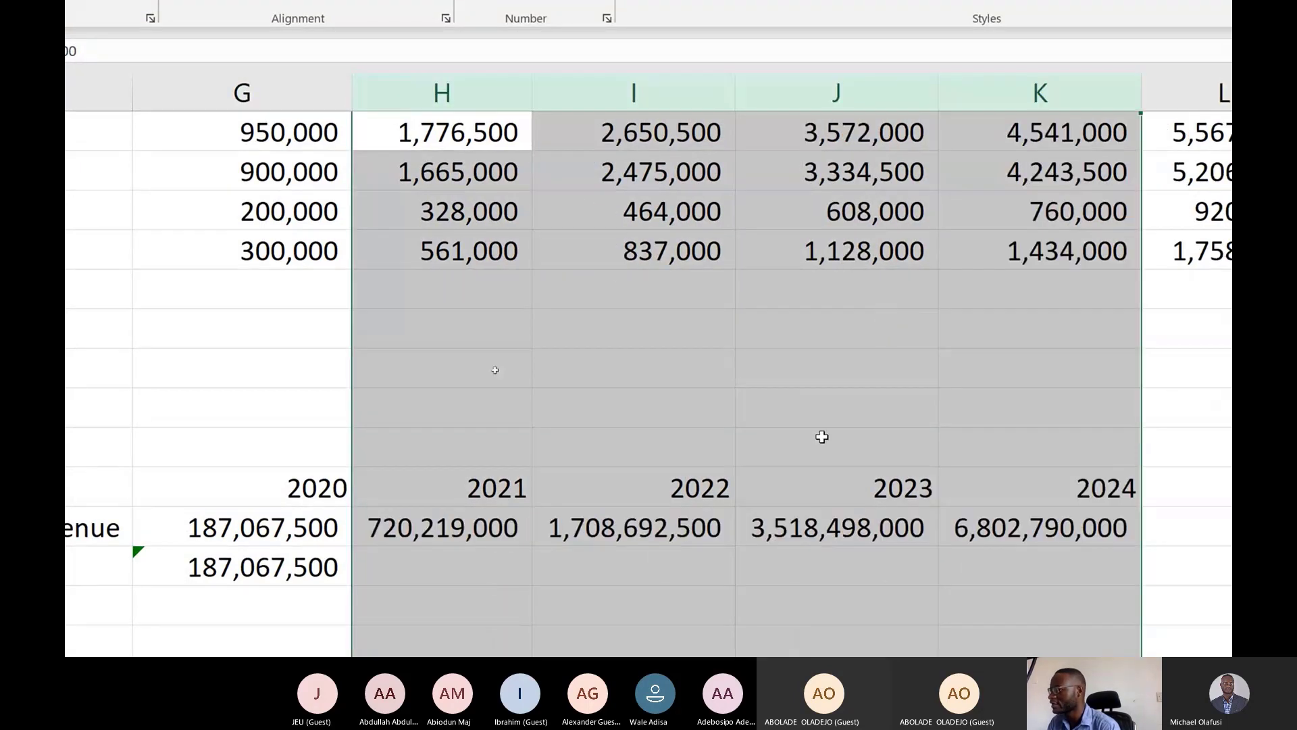
- Enter a check SUM in H15 over the 2021 monthly Total Revenue cells S3:AD3
left_click(499, 507)
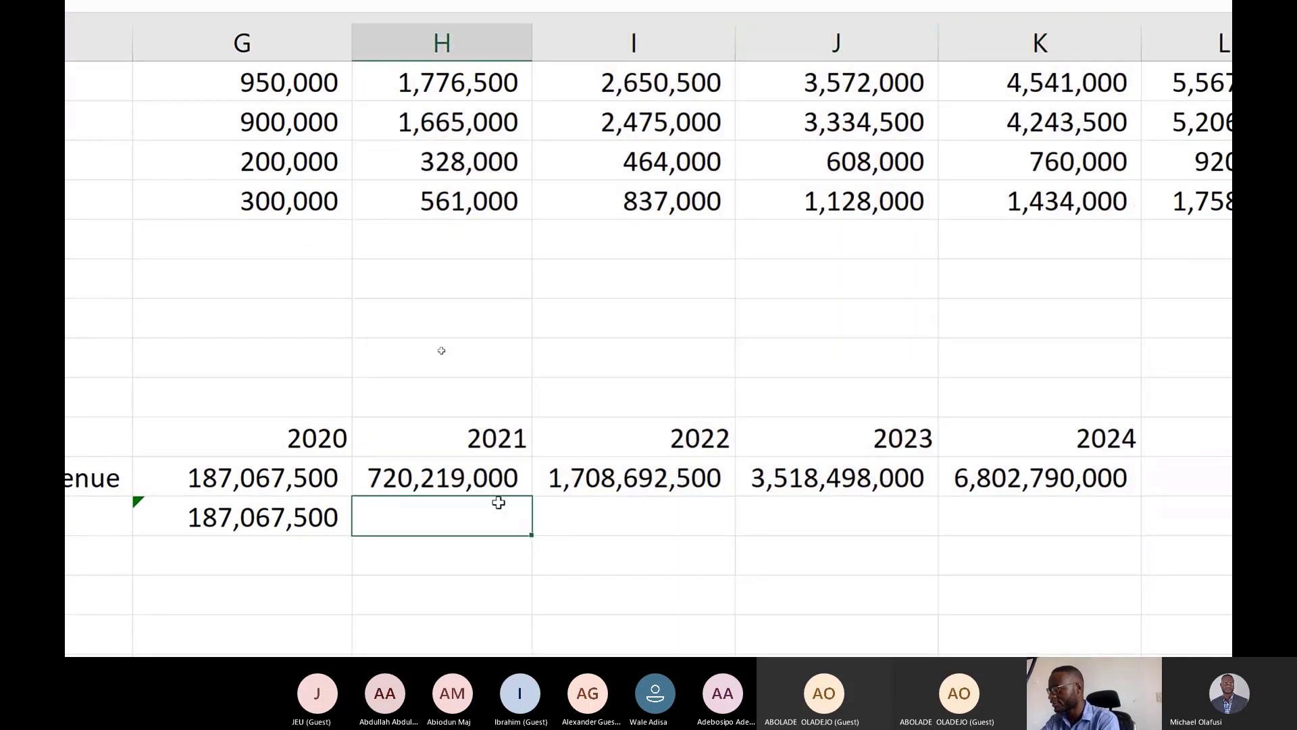
type("=sum")
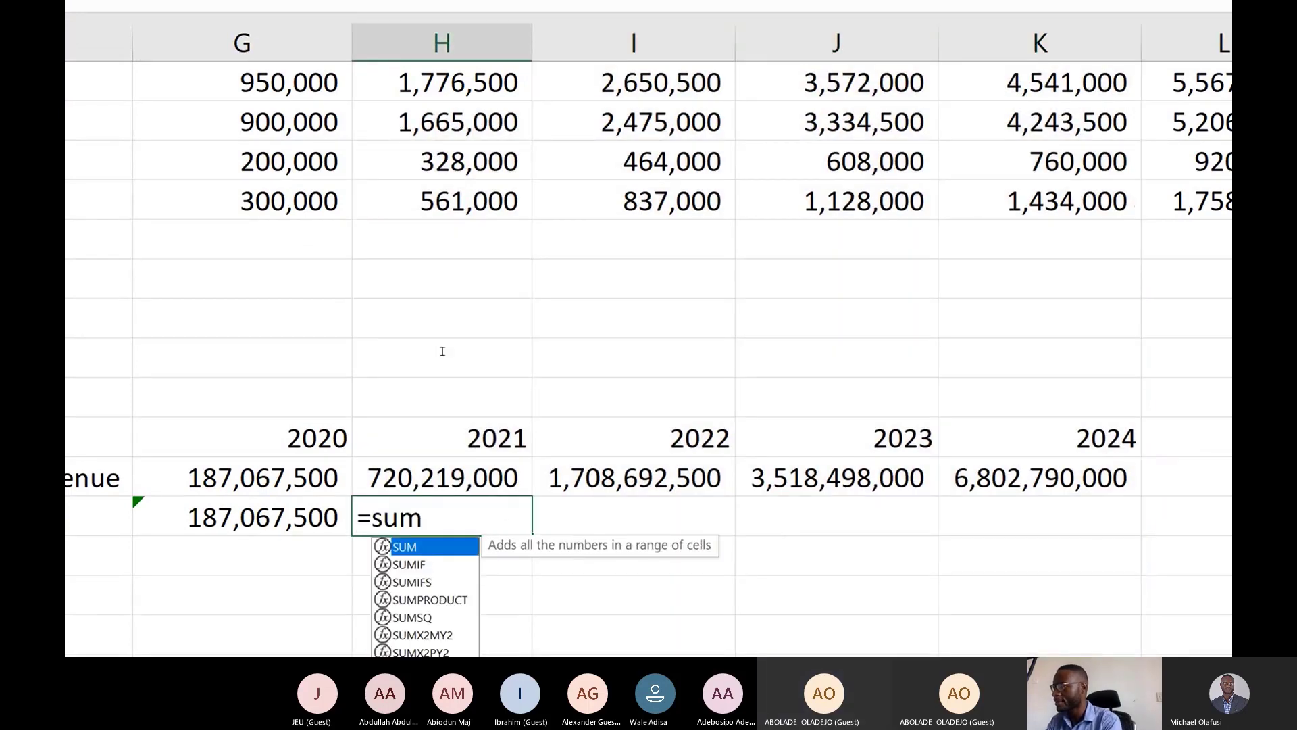
type("(")
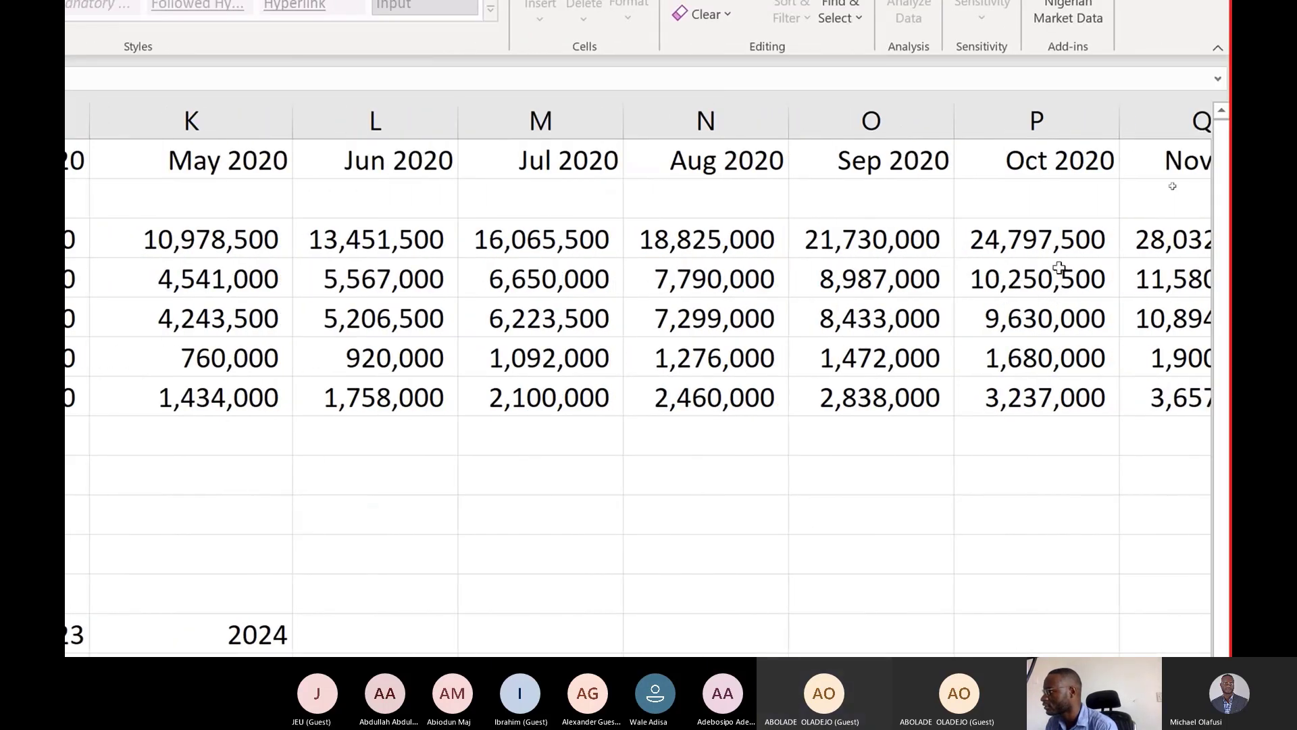
left_click(1124, 244)
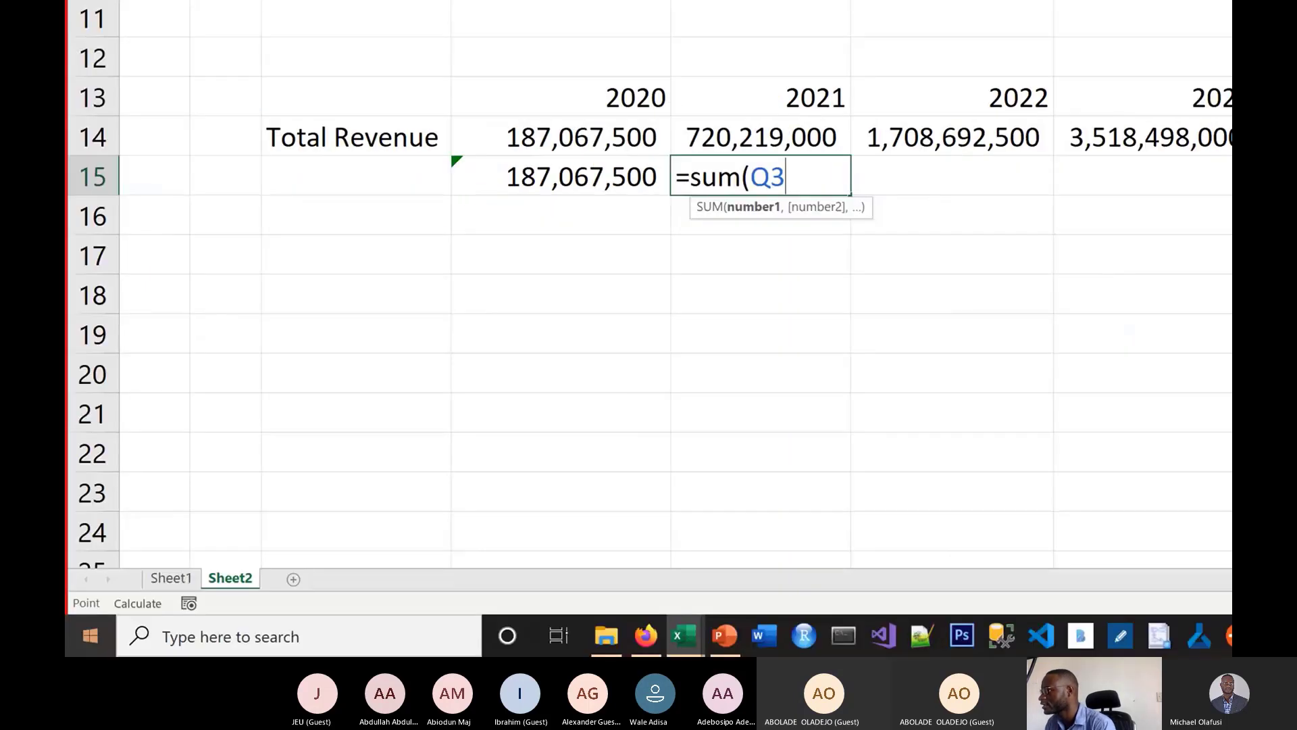
key("Right")
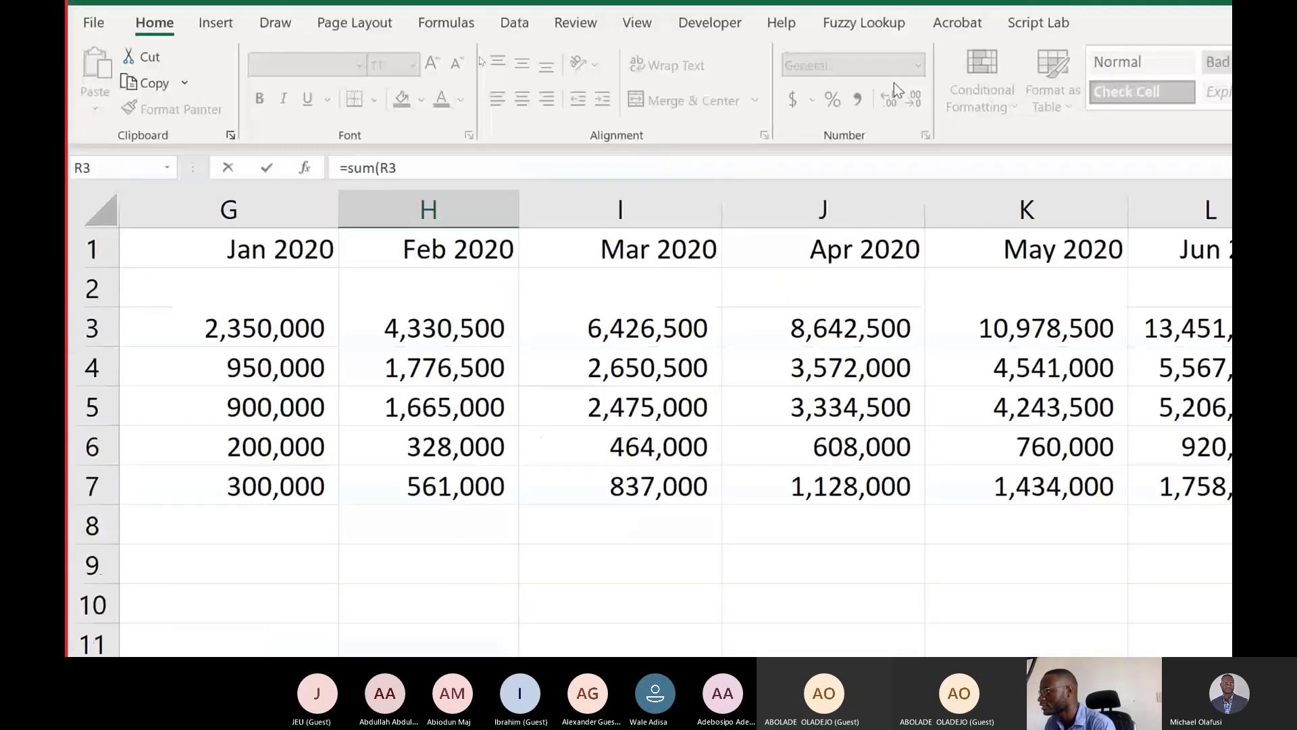
key("Right")
key("Right")
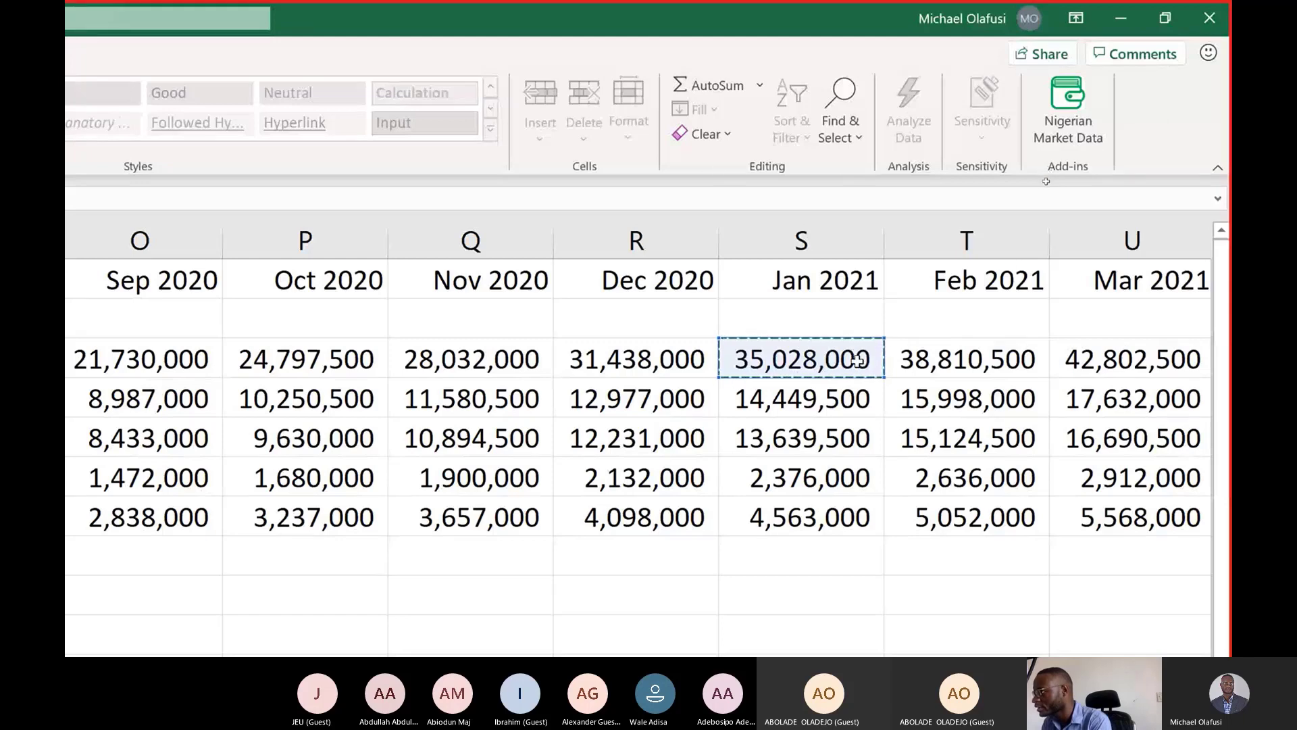
left_click_drag(857, 360, 903, 363)
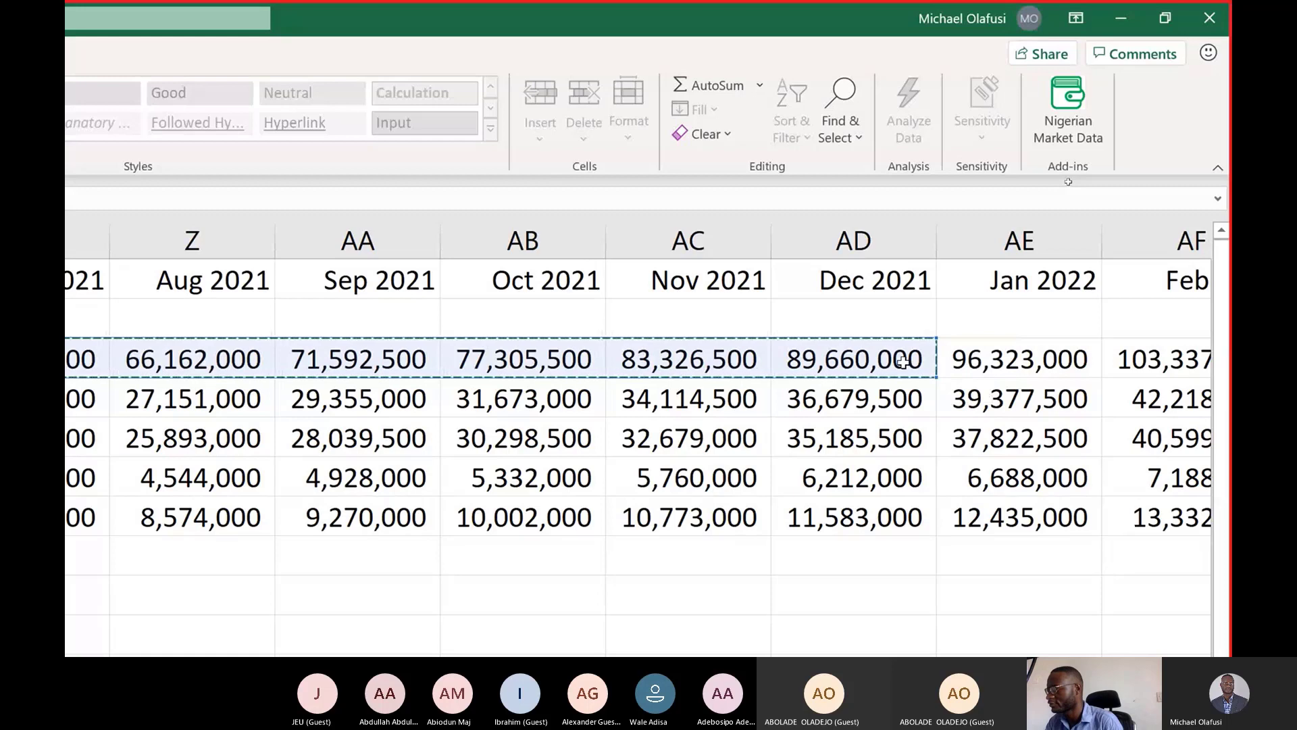
type(")")
key("Return")
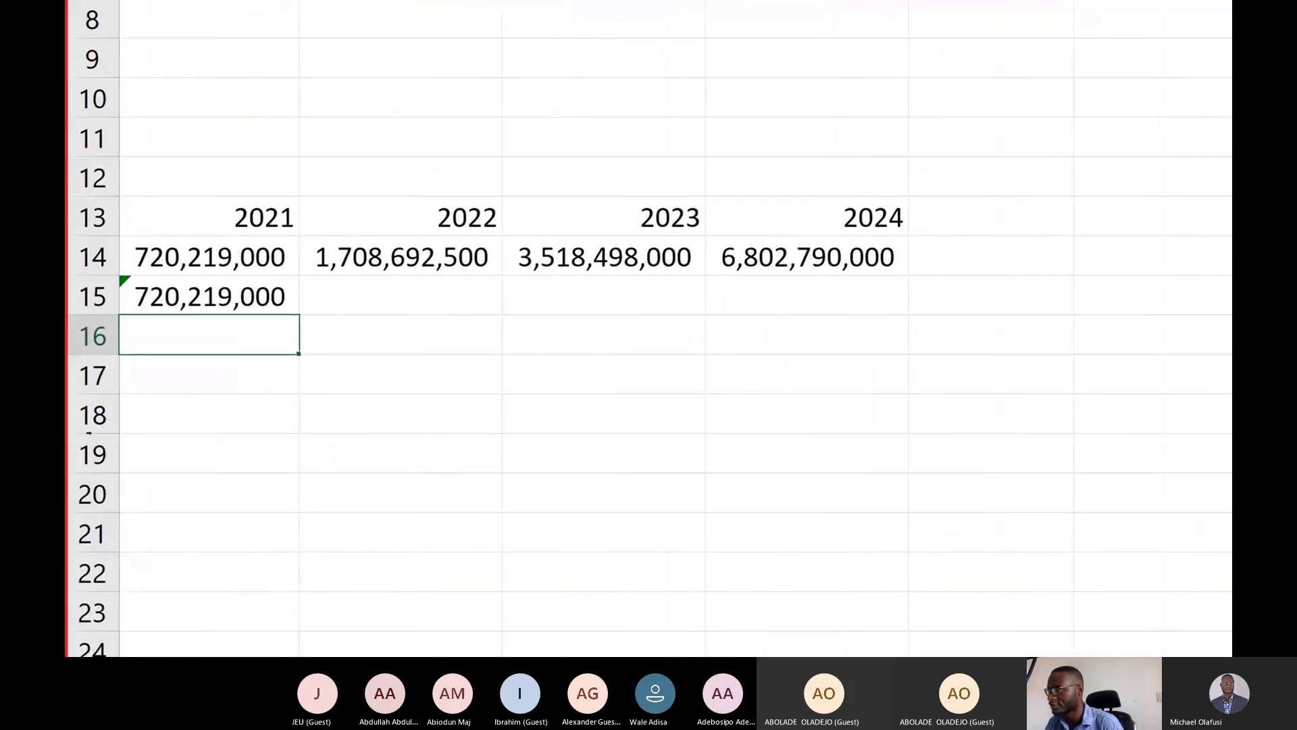
key("Left")
key("Left")
key("Left")
key("Left")
key("Left")
key("Left")
key("Left")
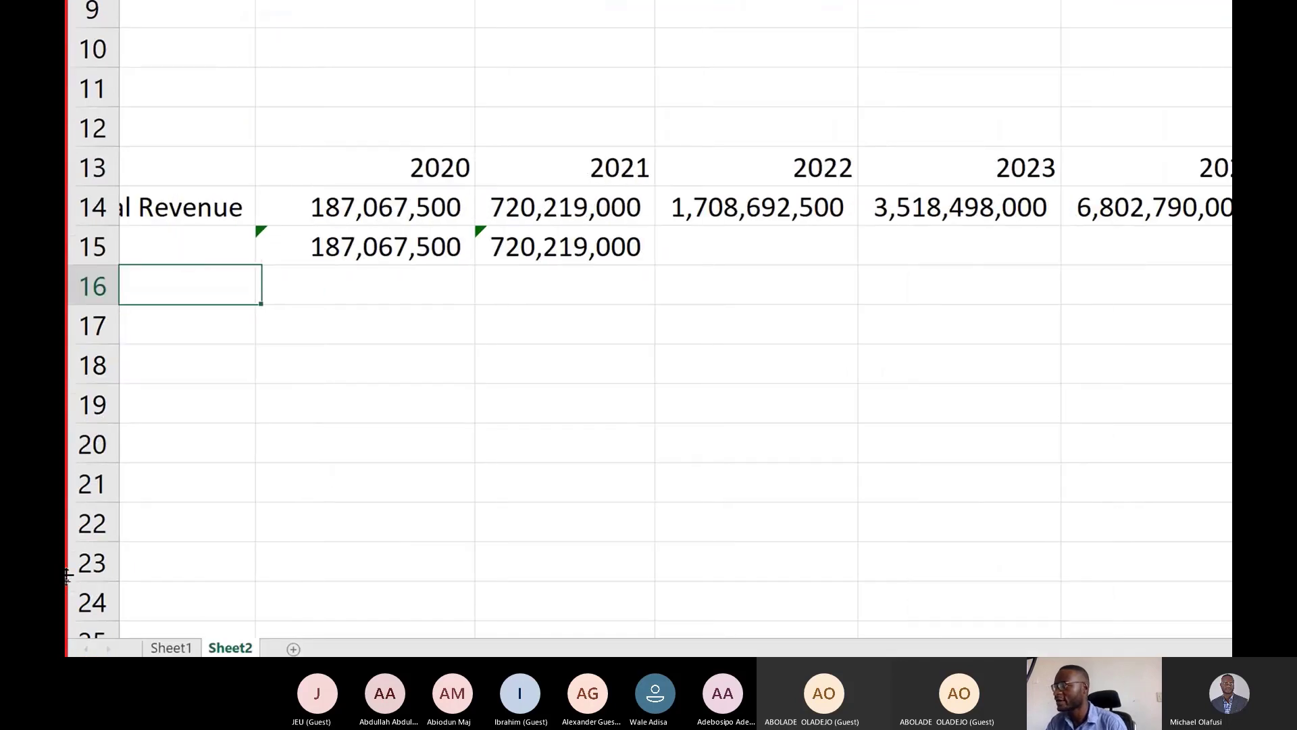
key("Right")
key("Right")
key("Right")
key("Right")
key("Right")
key("Right")
key("Right")
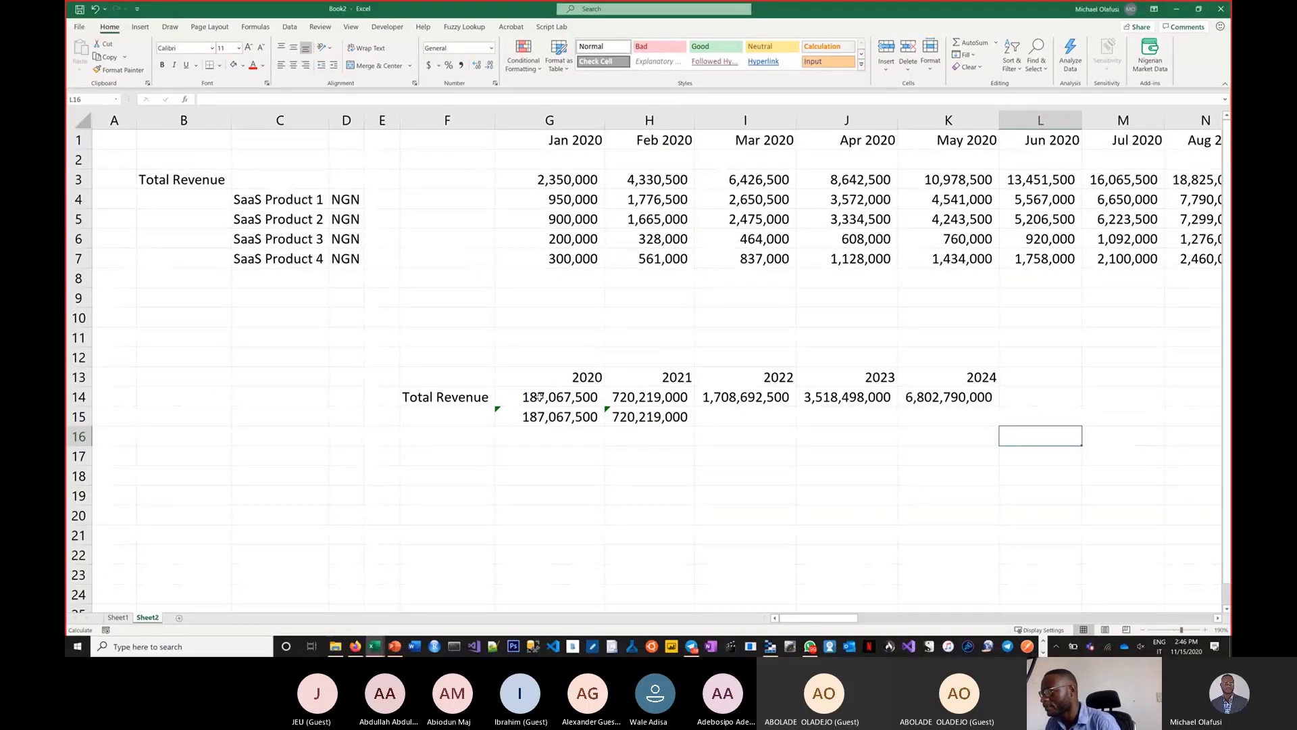
- Copy the full text of the SUMPRODUCT formula in G14 and commit the cell without editing it
double_click(540, 397)
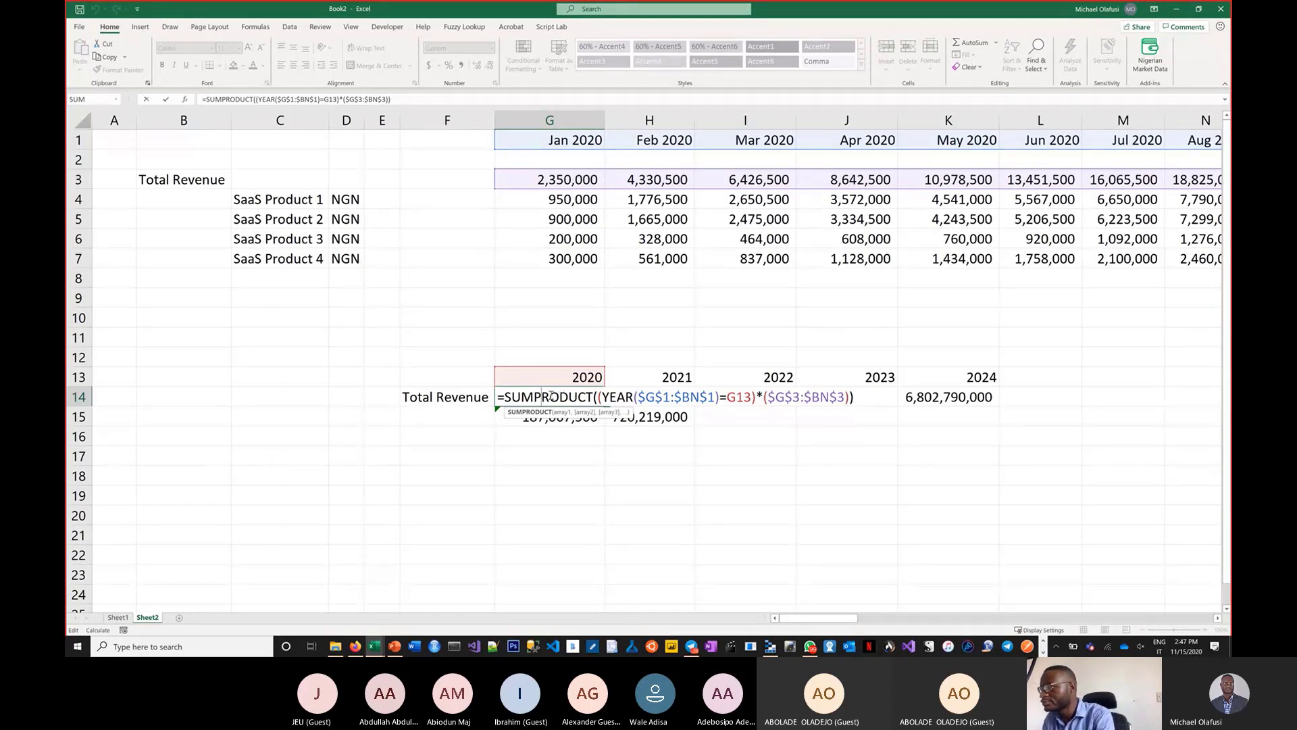
left_click_drag(392, 100, 194, 94)
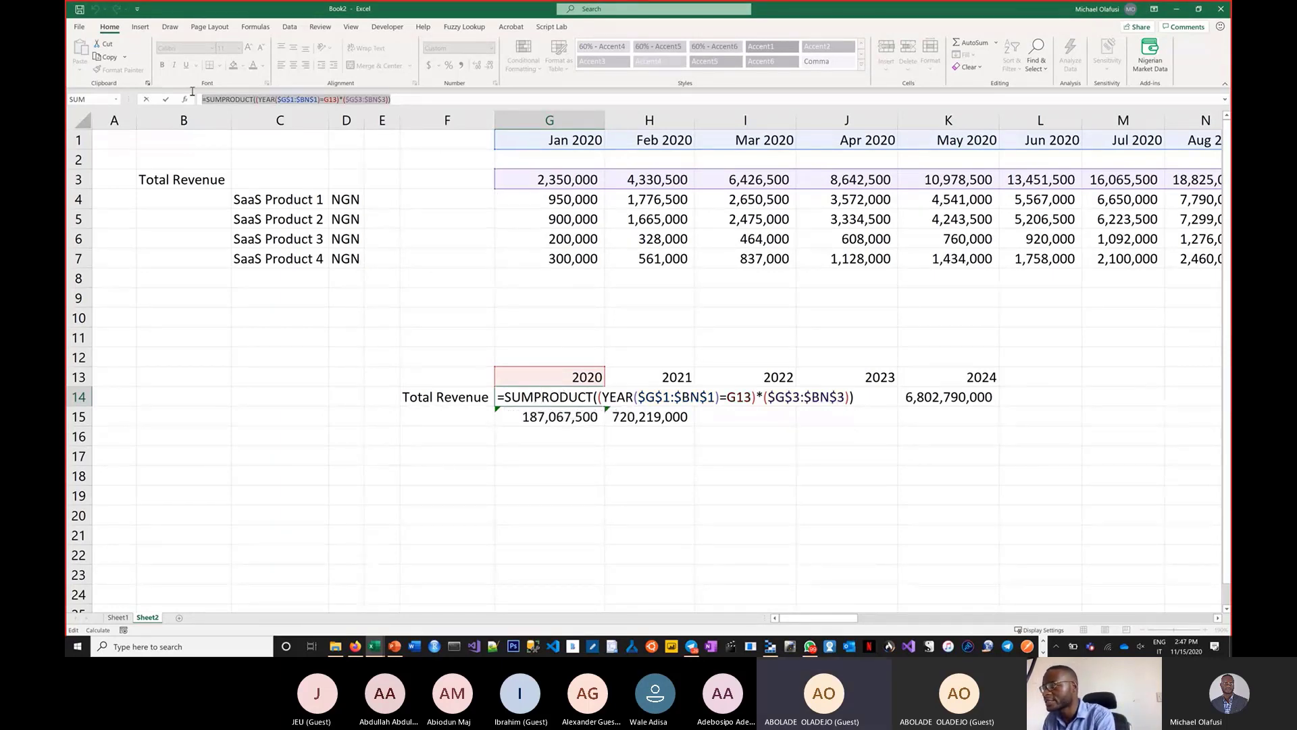
key("ctrl+c")
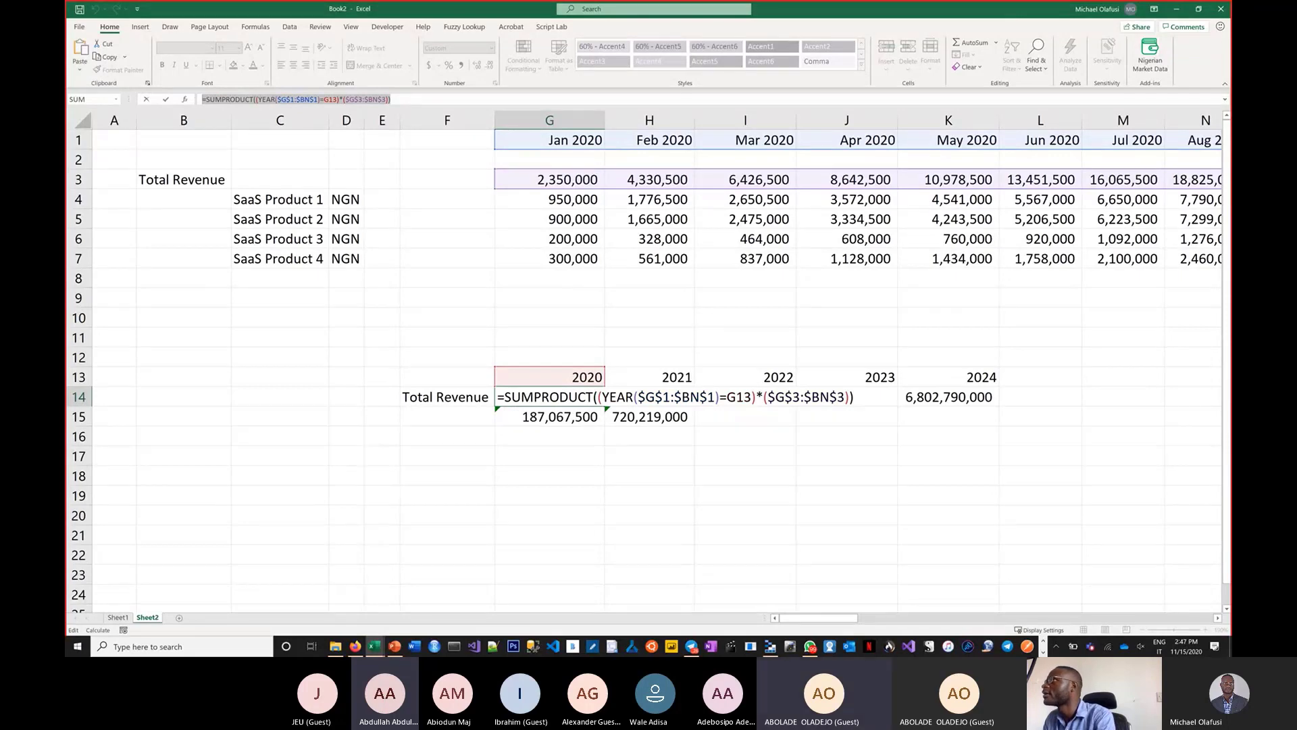
key("alt+Tab")
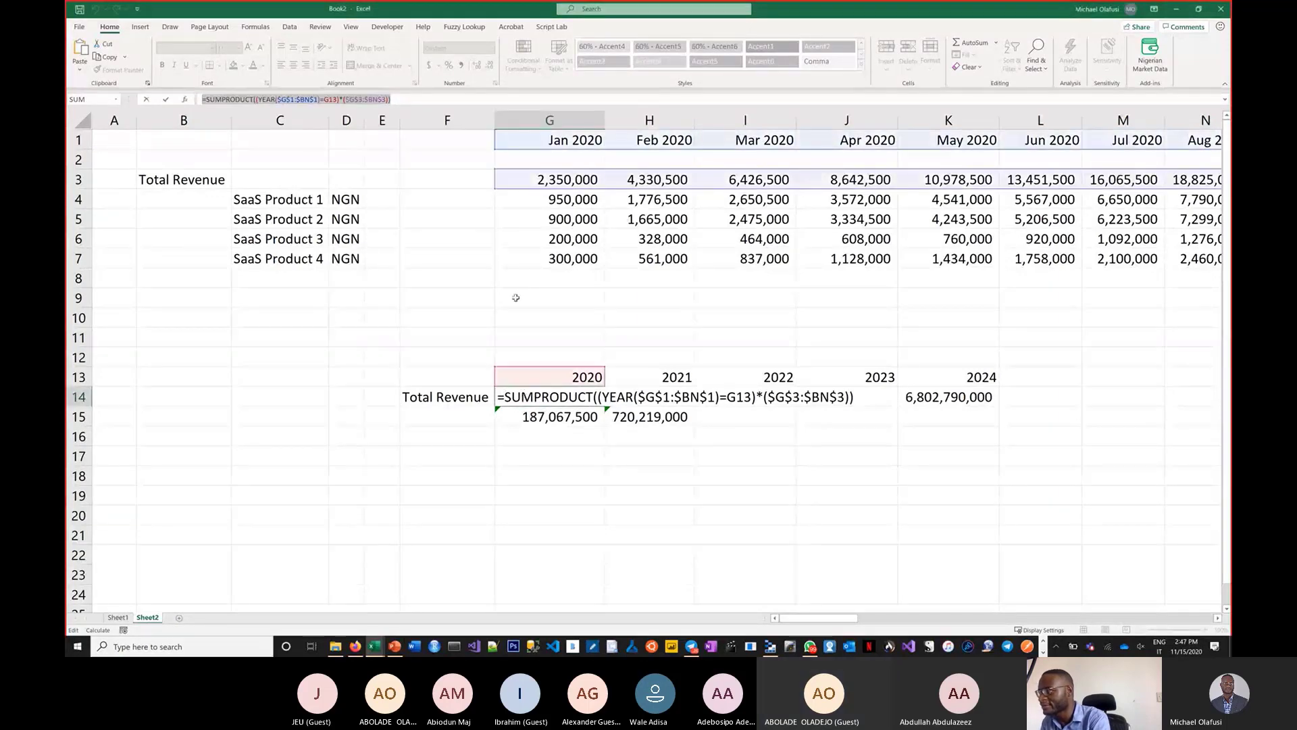
key("ctrl+Return")
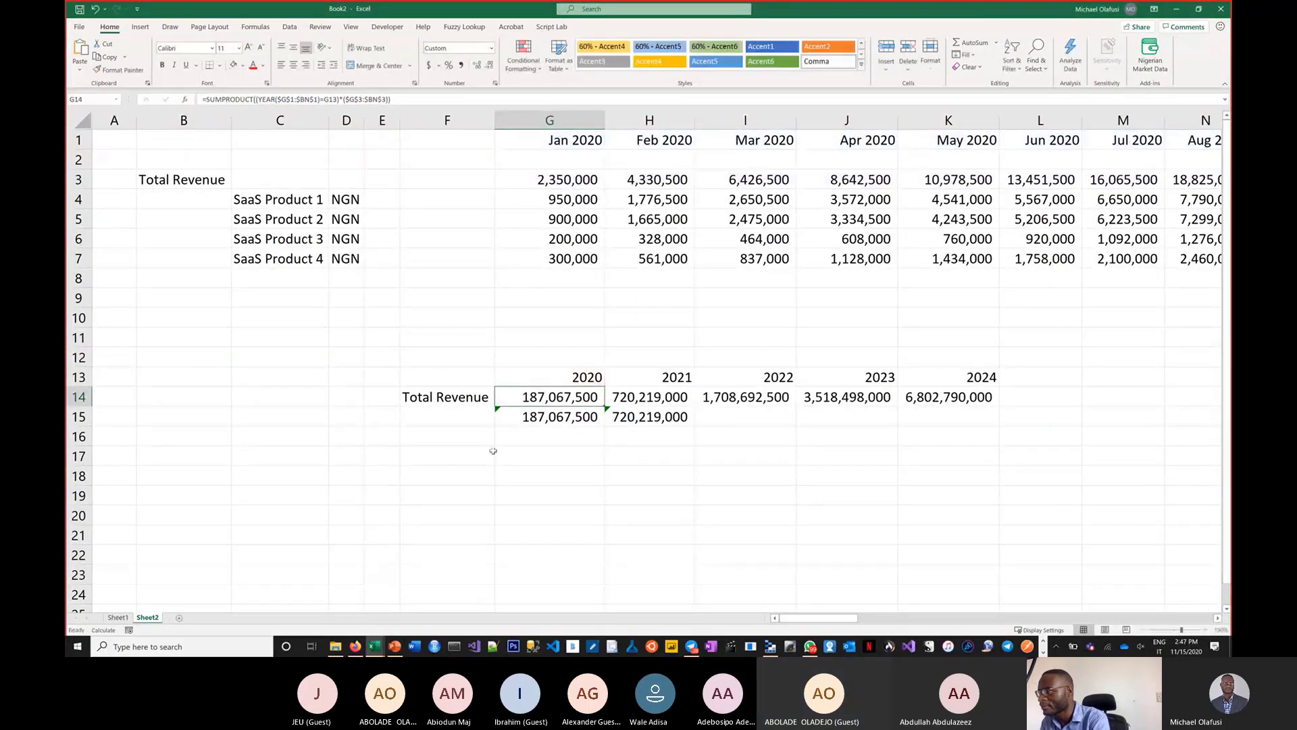
- On Sheet1, check the formula behind the 2020Q1 header in J1 and clear the 2020 Total Revenue formula from H14
left_click(119, 617)
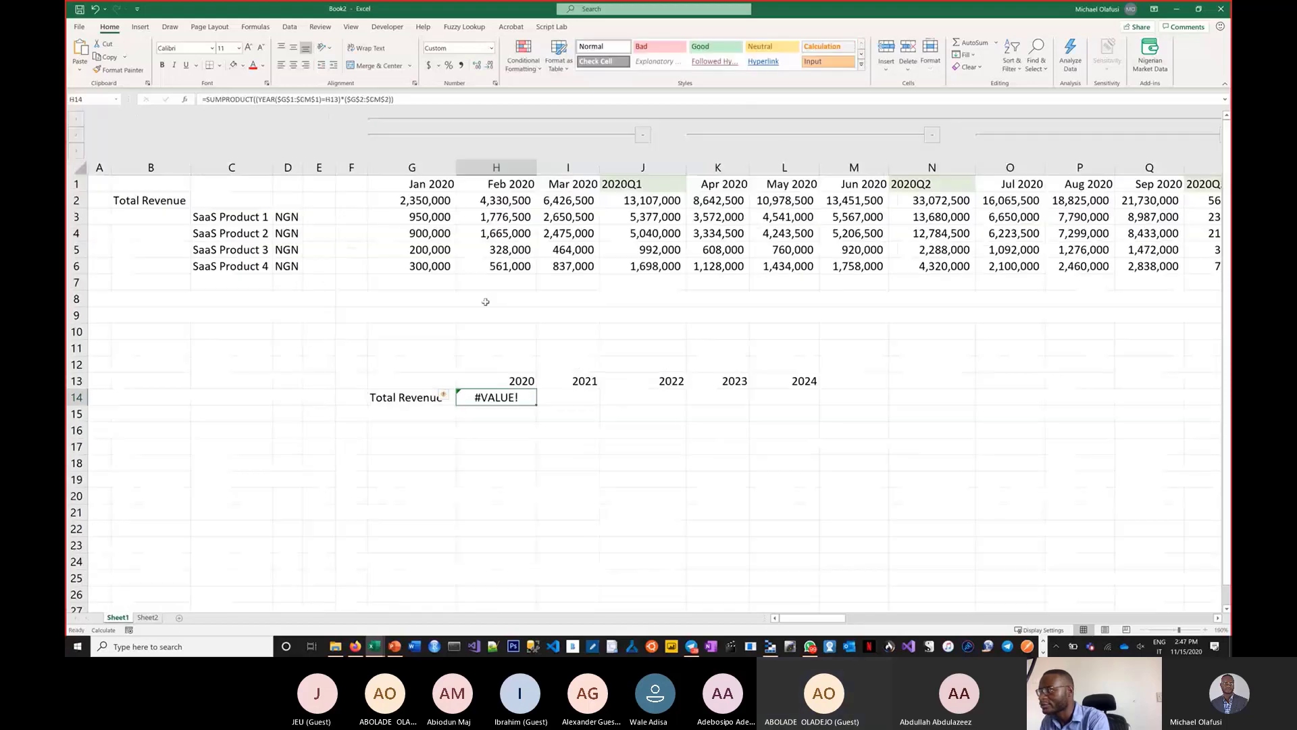
left_click(602, 185)
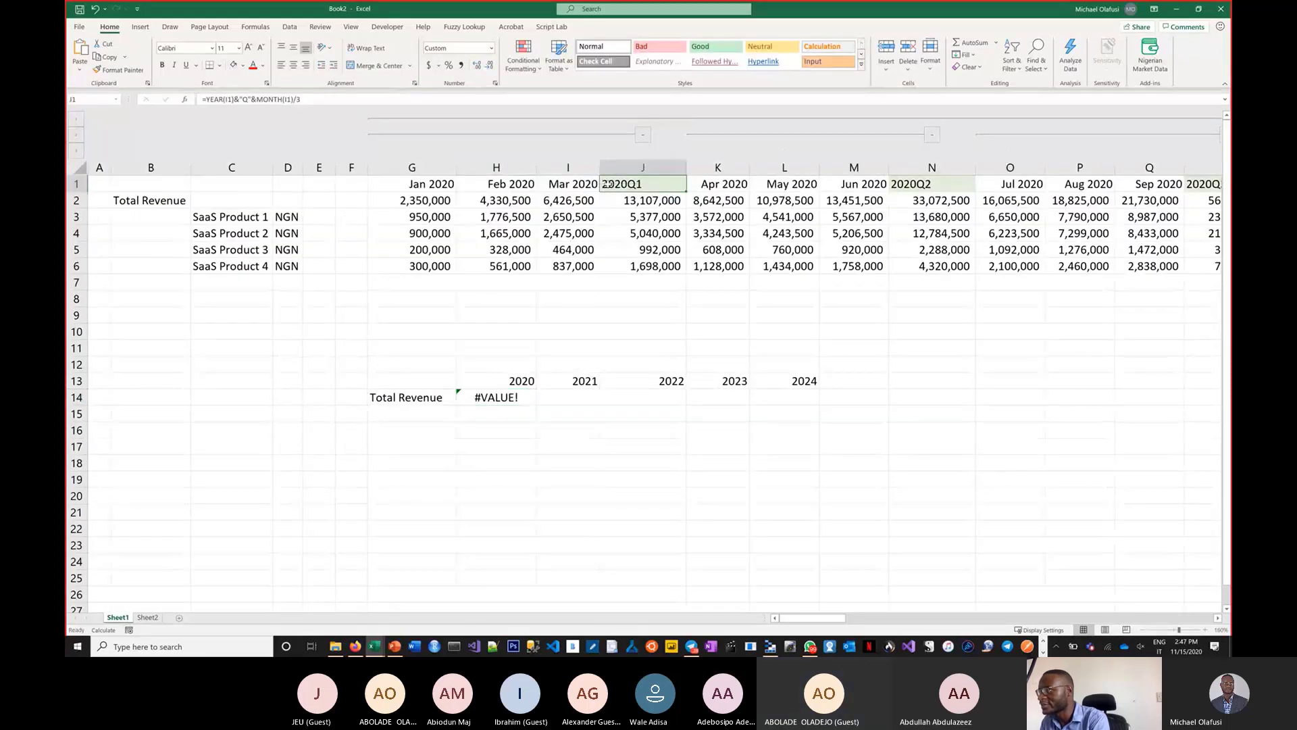
left_click(514, 398)
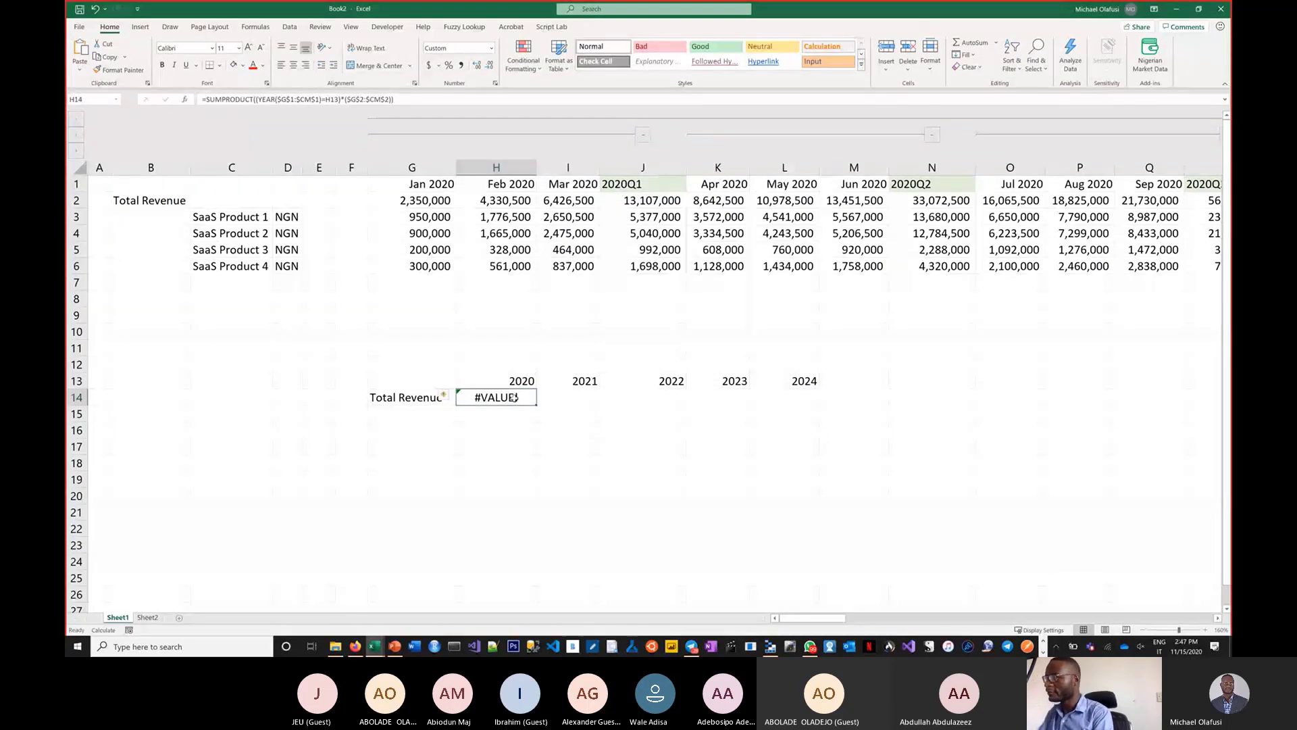
key("Delete")
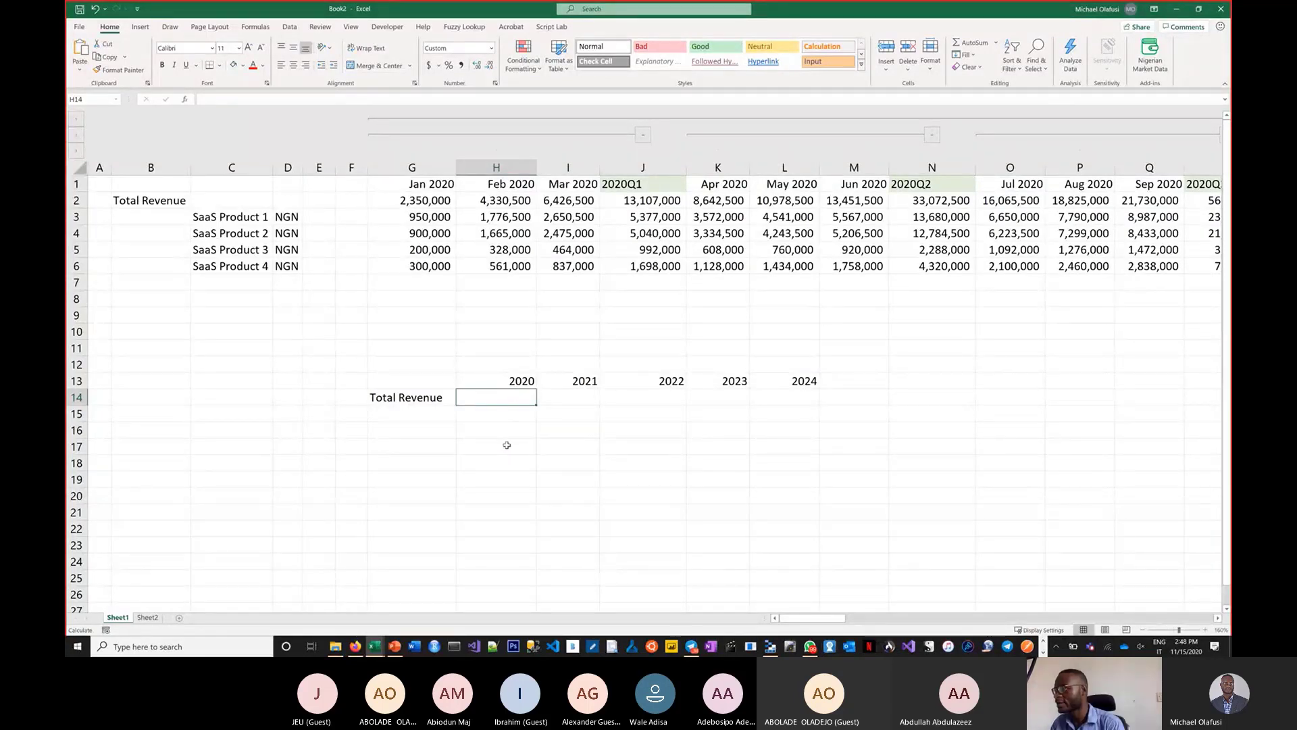
type("=sum")
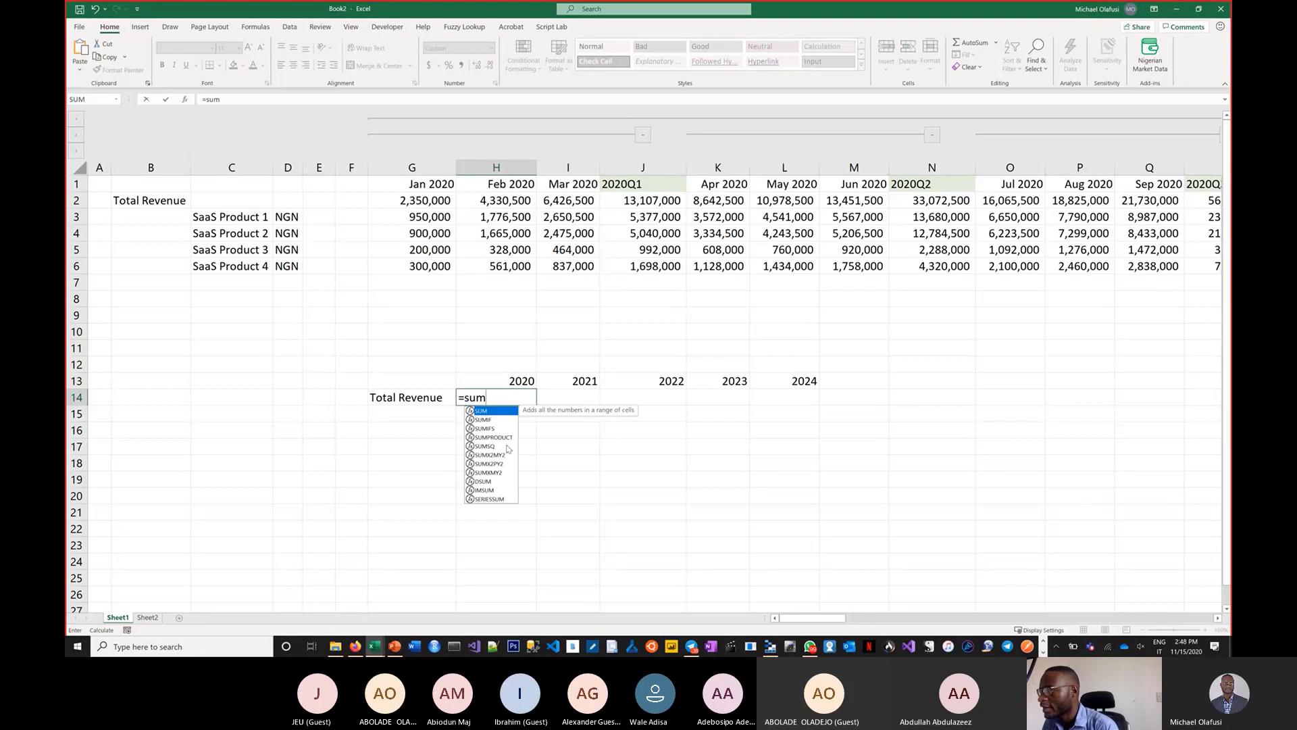
type("(")
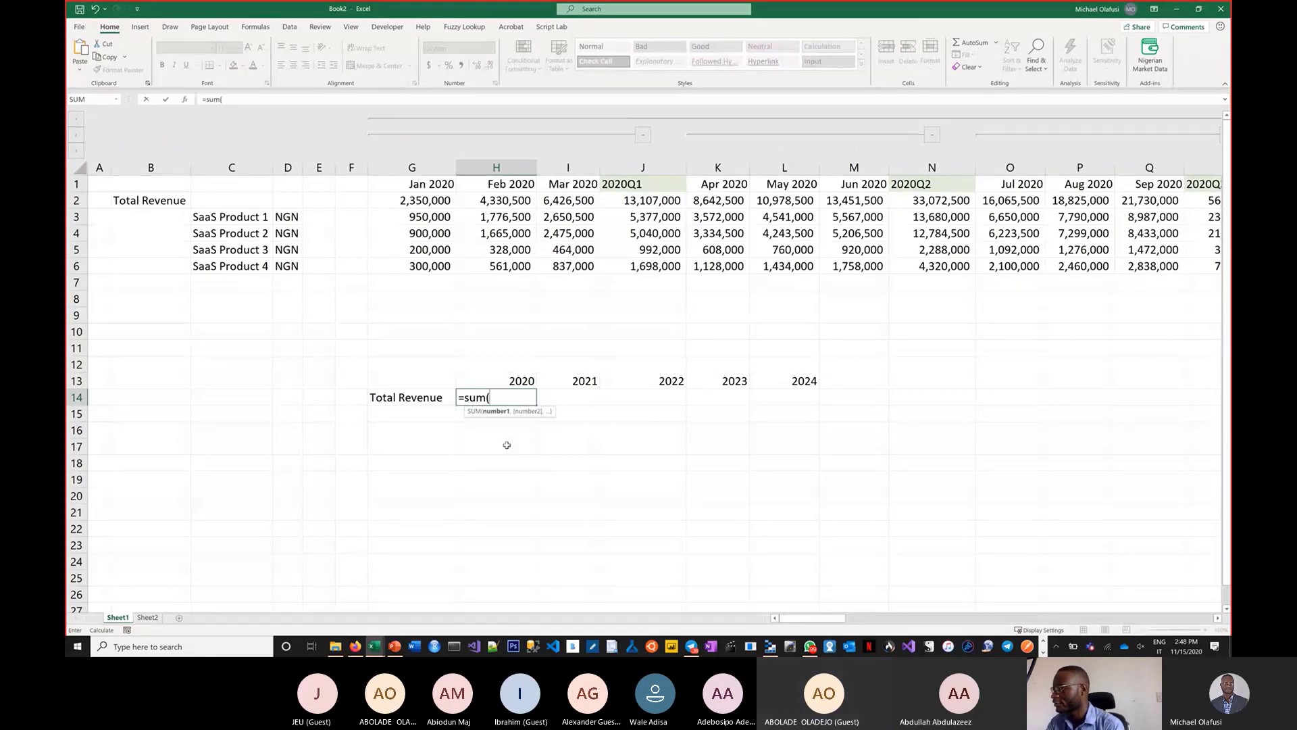
key("BackSpace")
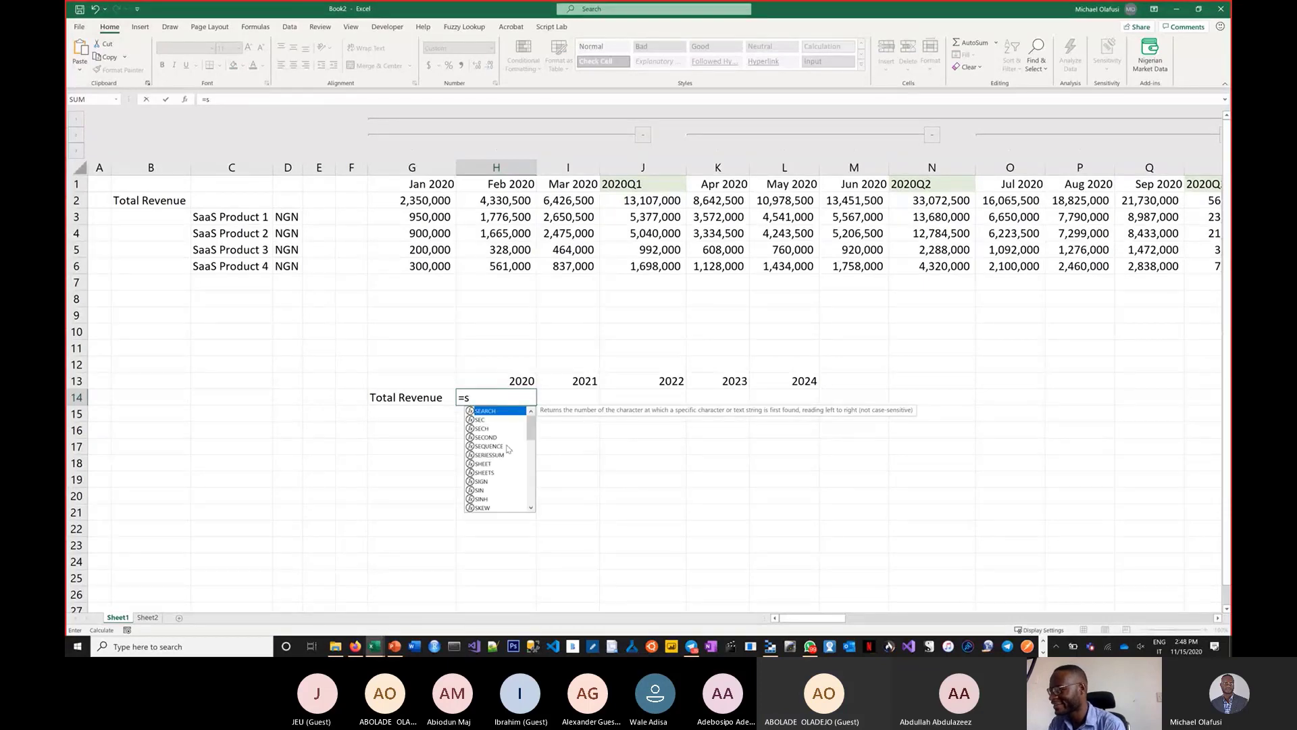
type("(")
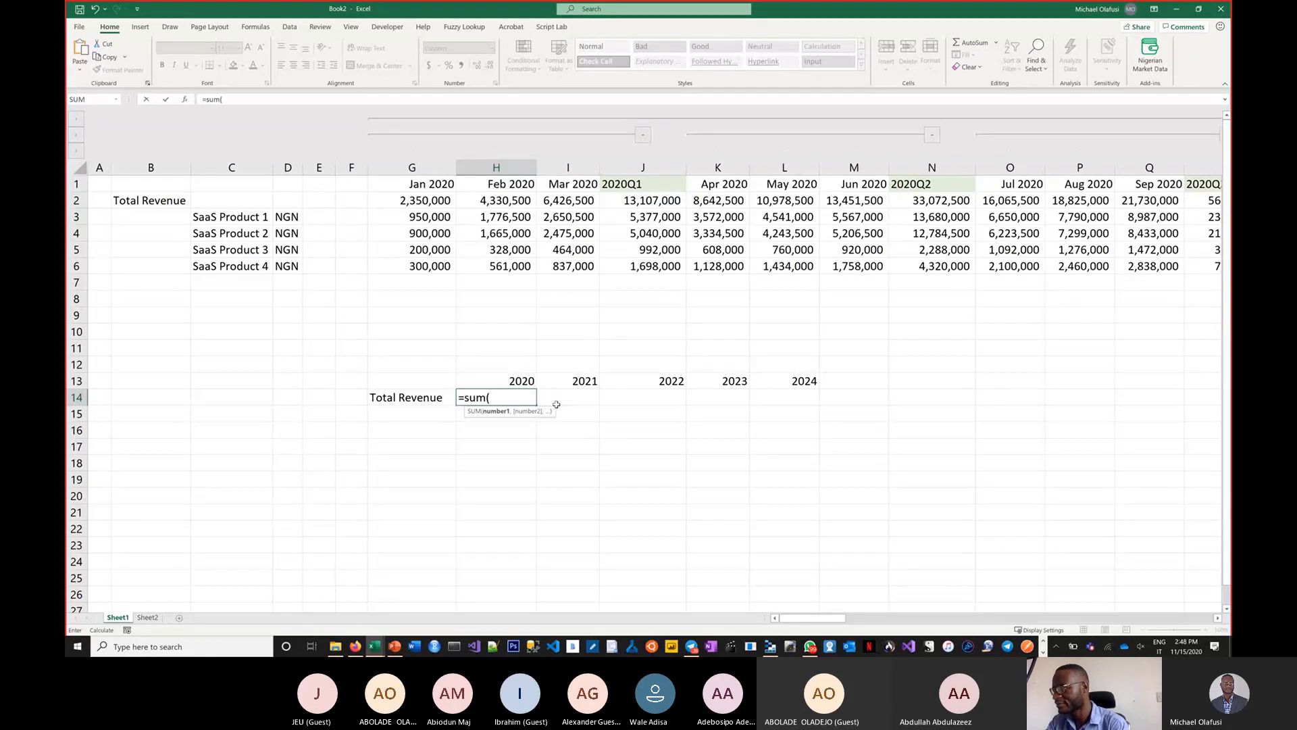
key("BackSpace")
key("BackSpace")
key("BackSpace")
key("BackSpace")
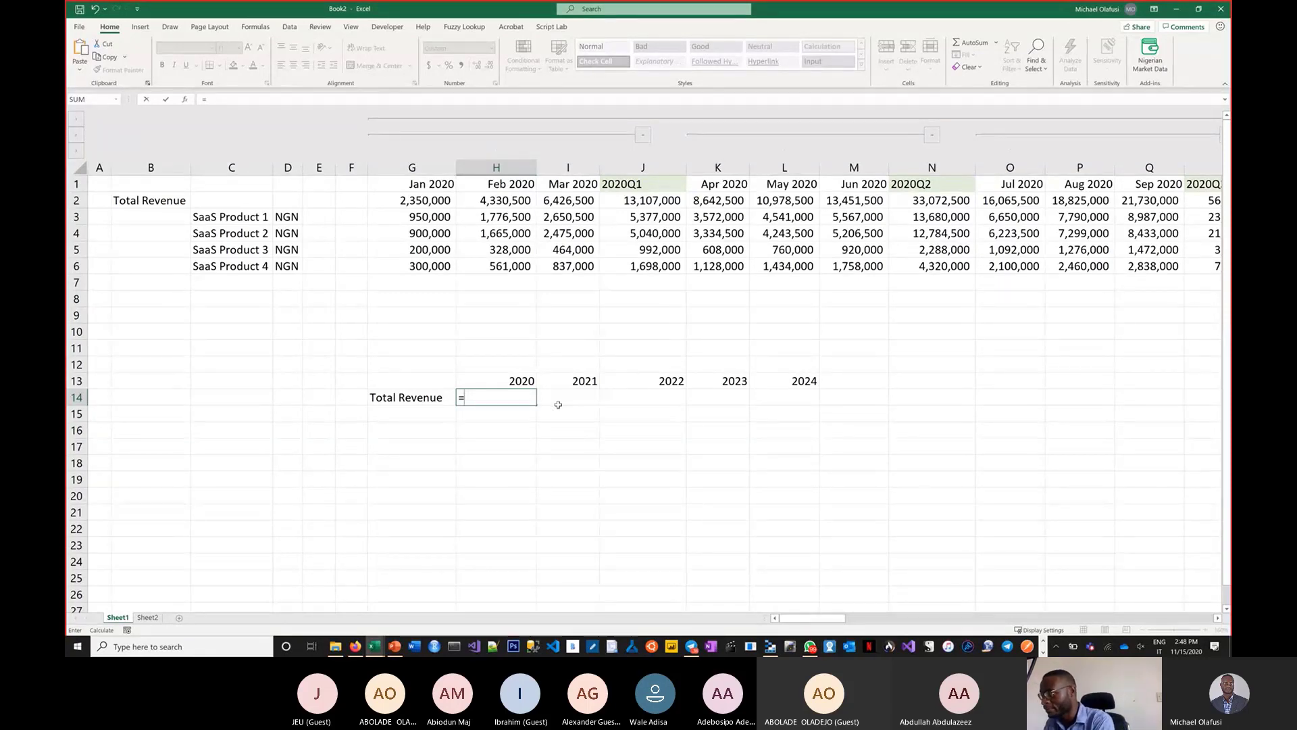
type("index")
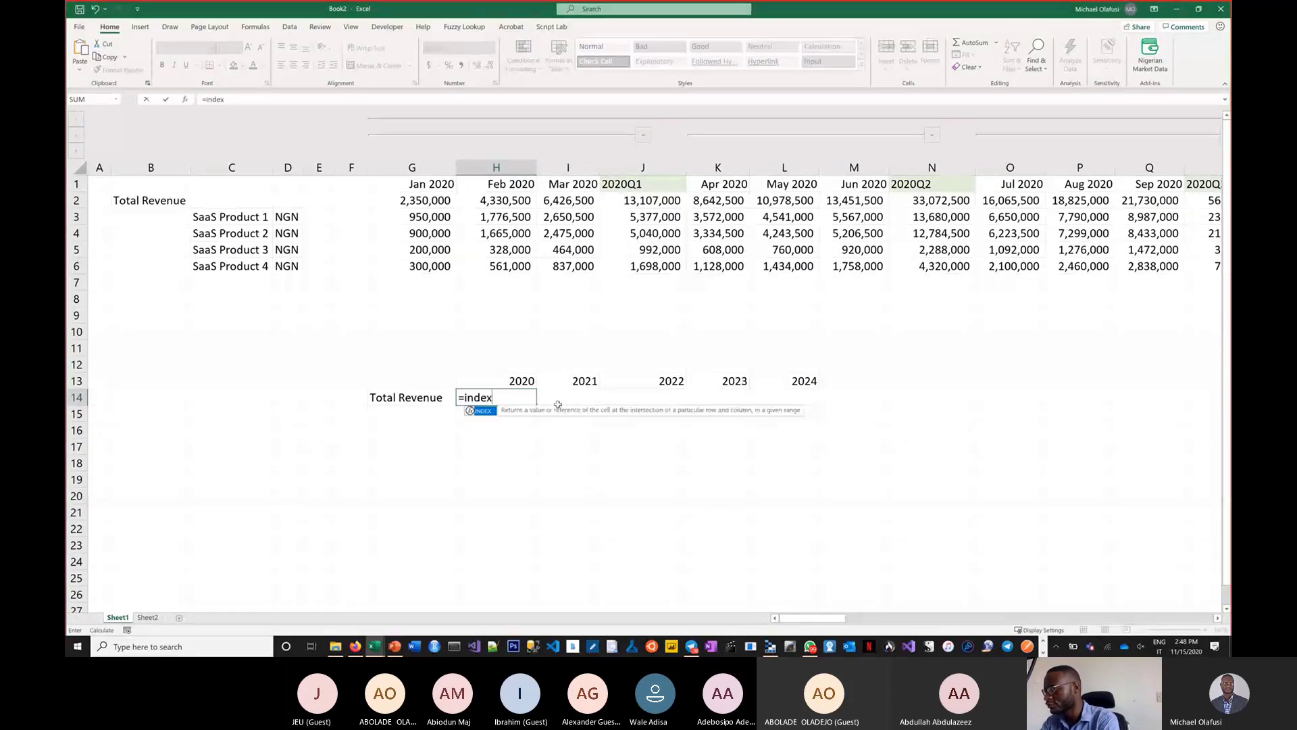
type("(")
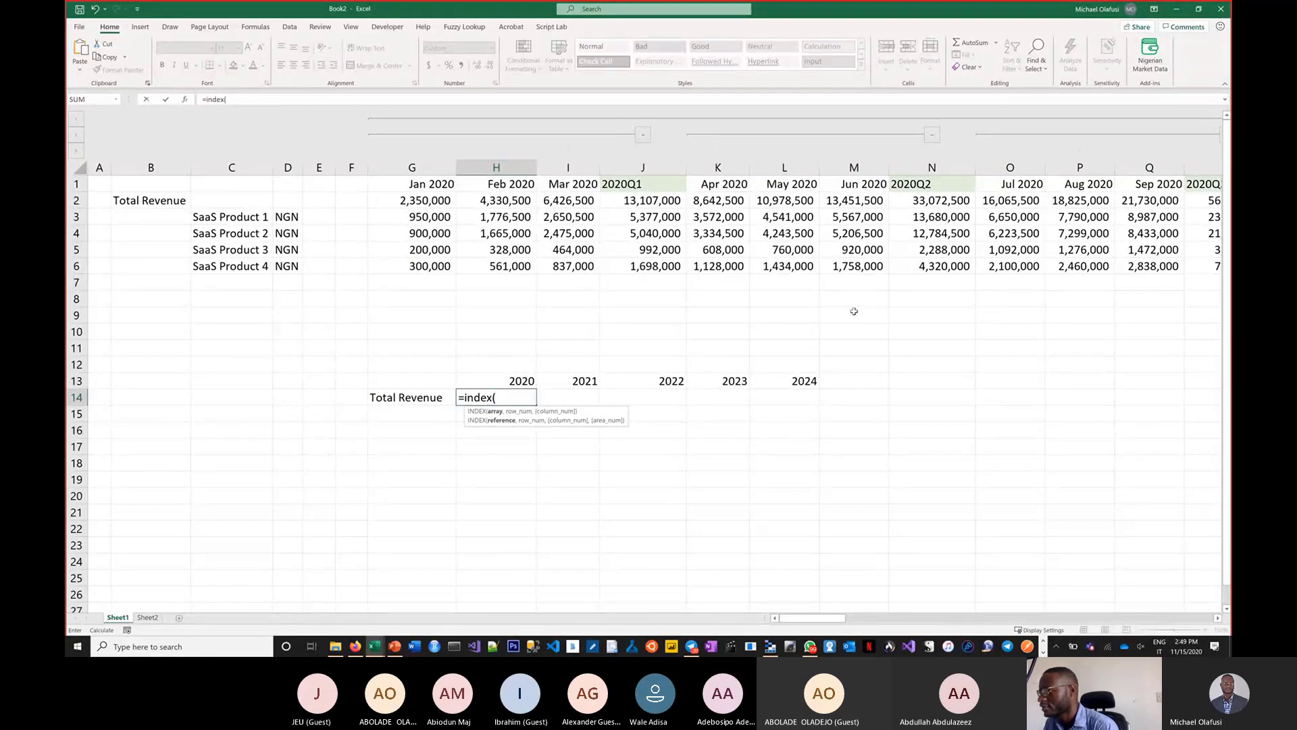
left_click(423, 200)
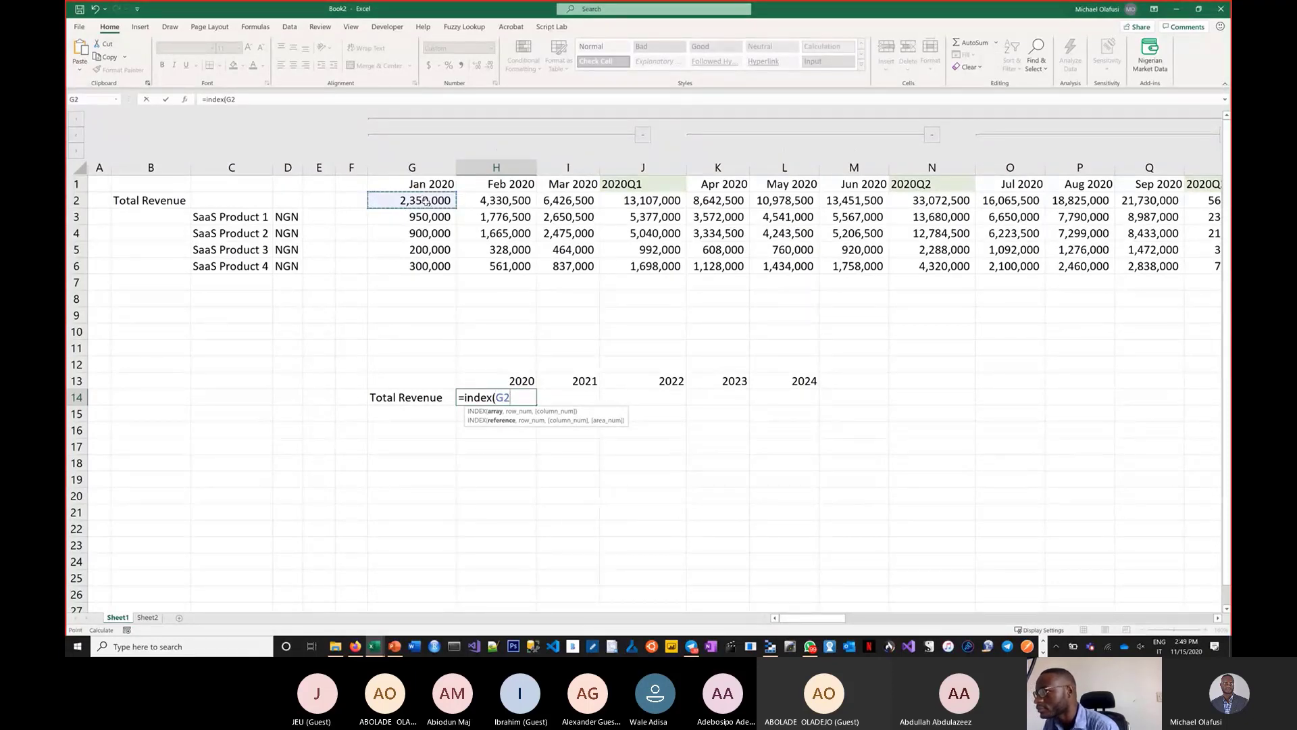
left_click_drag(423, 200, 717, 201)
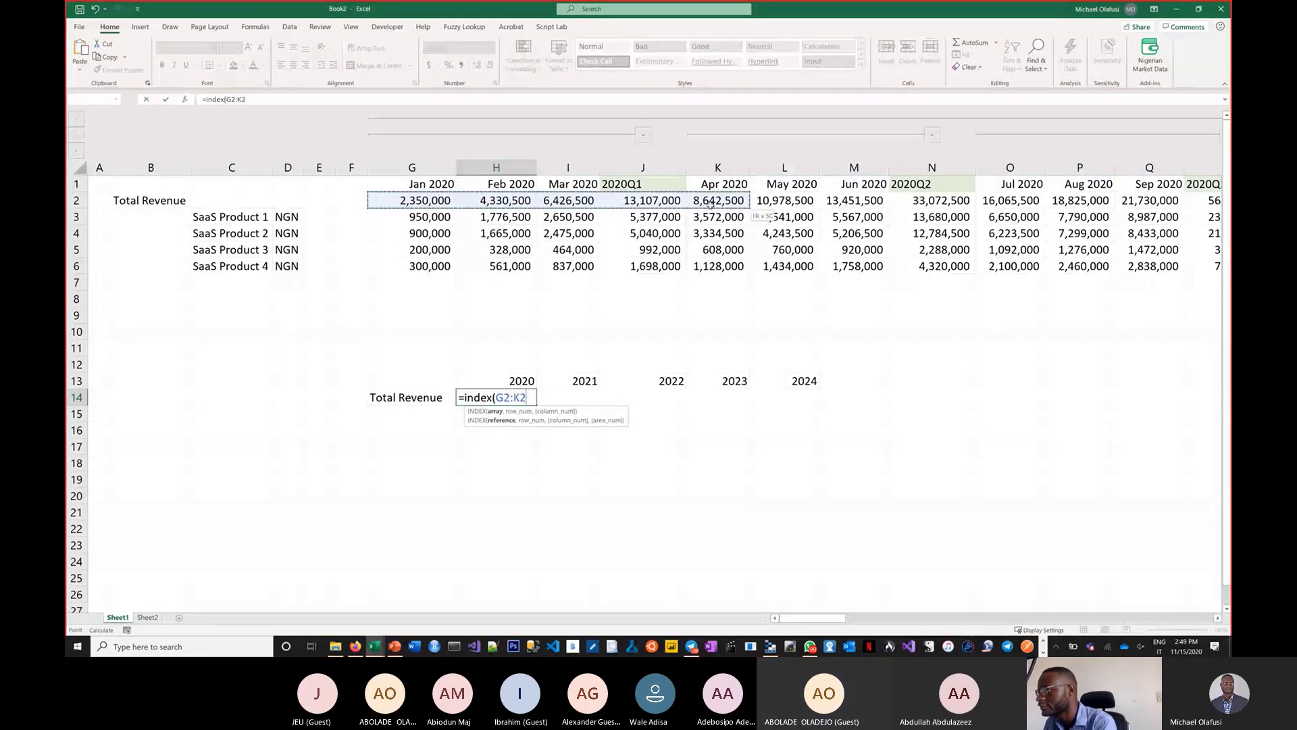
key("ctrl+shift+Right")
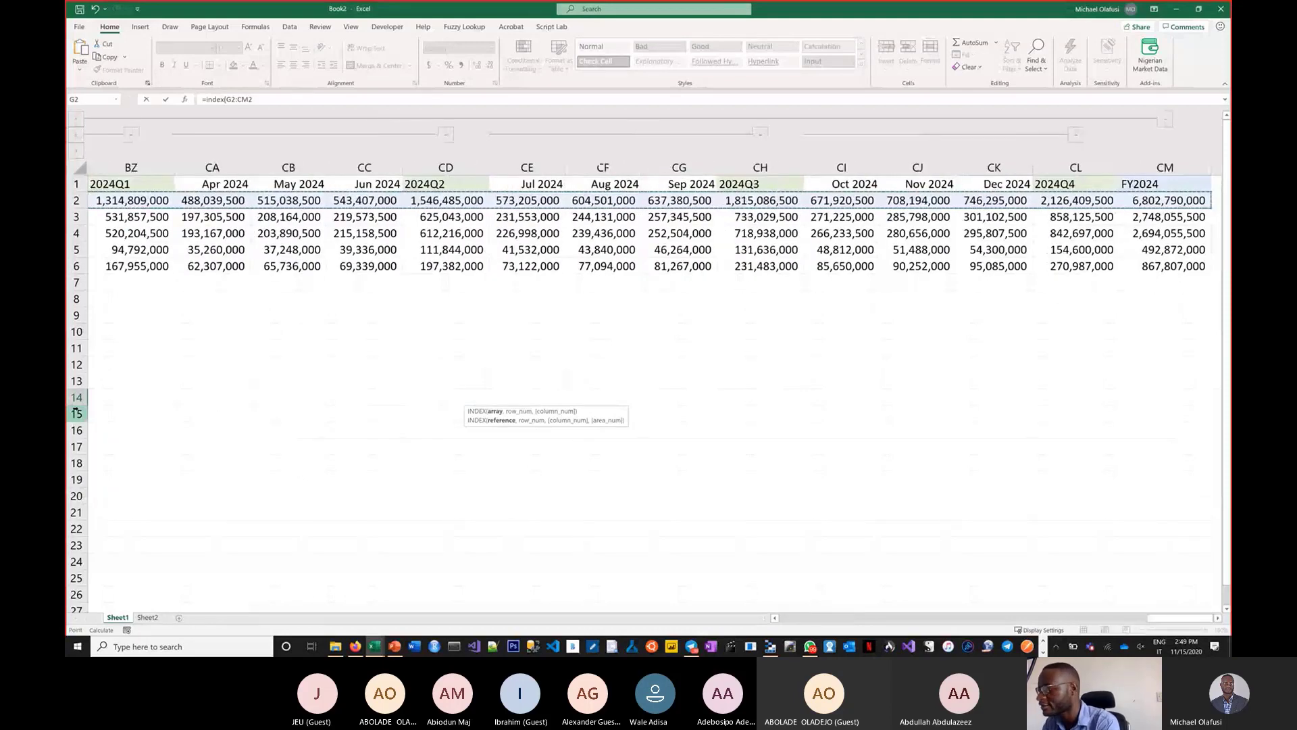
type(",")
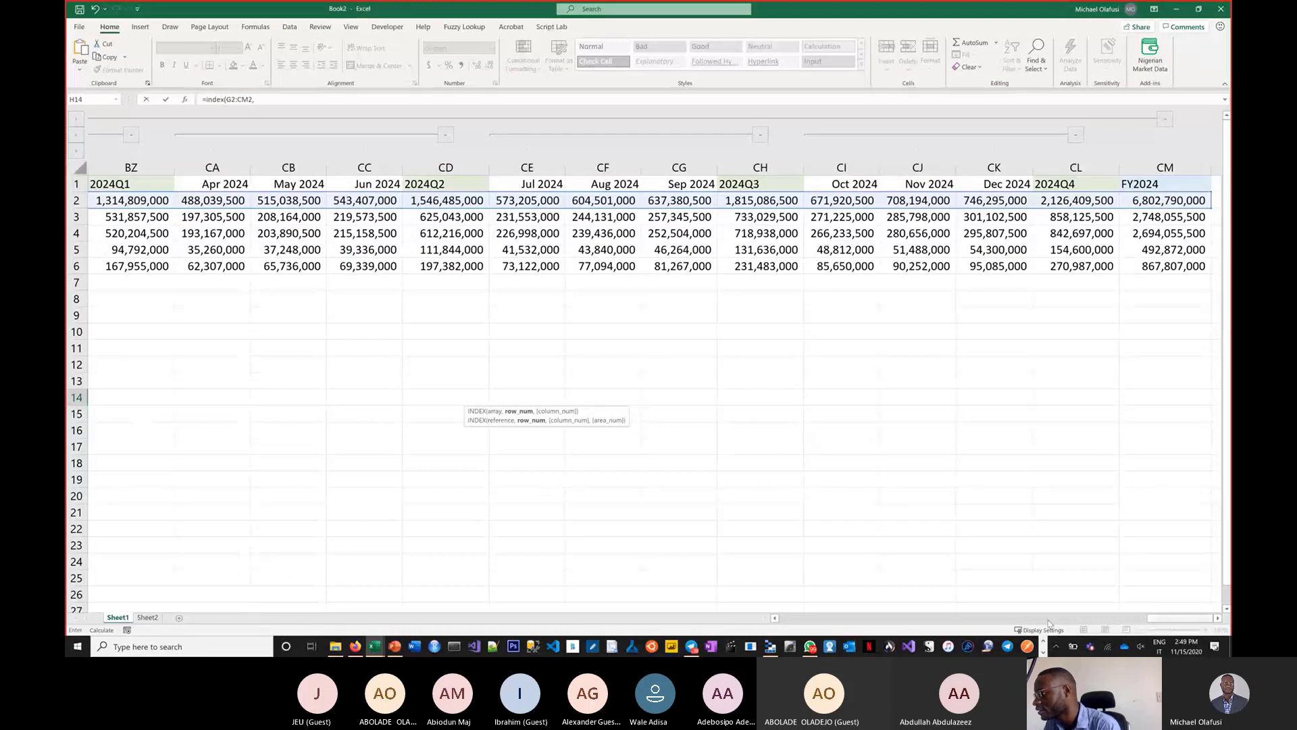
left_click_drag(1179, 618, 812, 618)
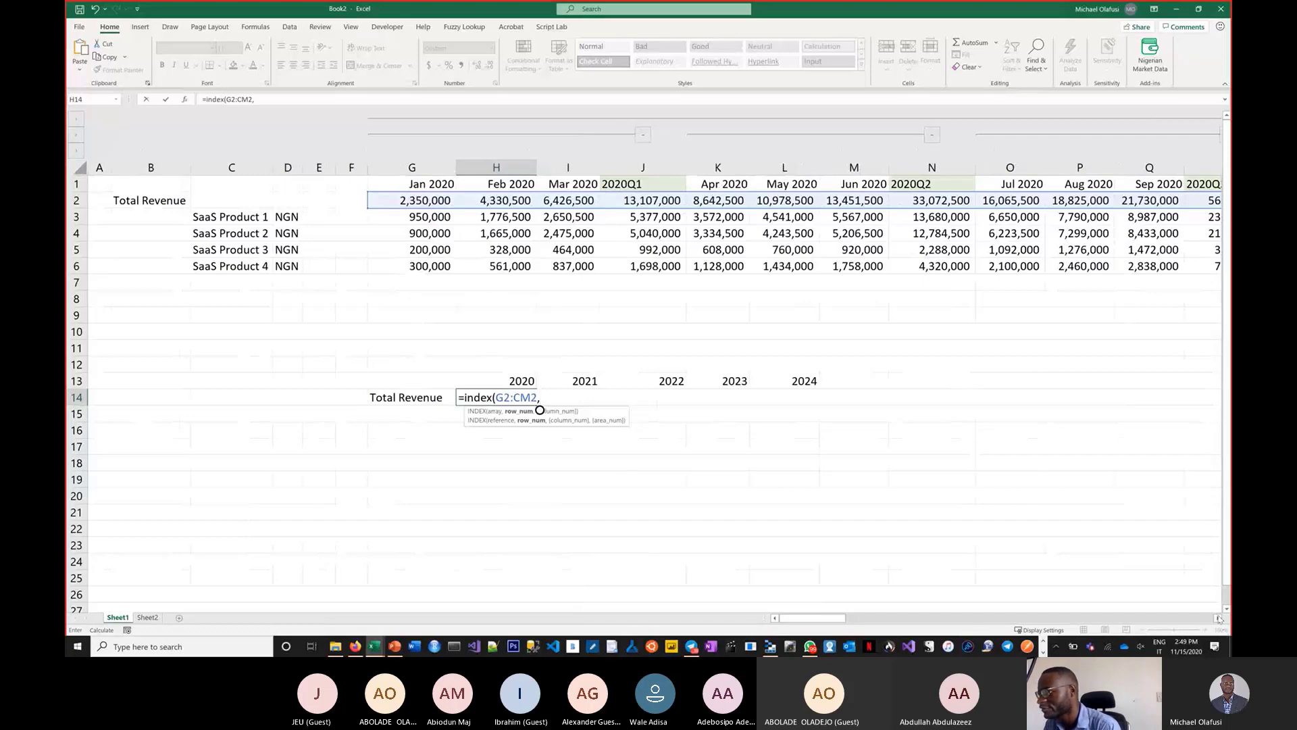
left_click(1219, 618)
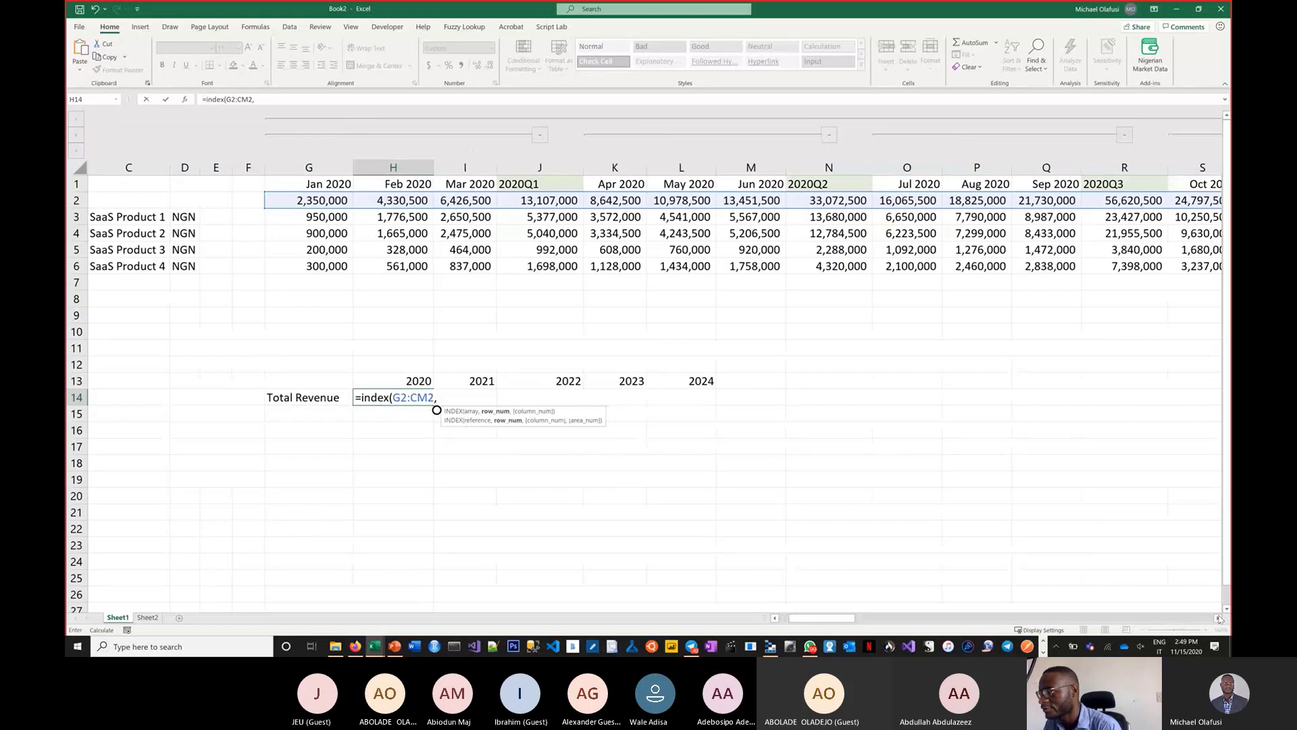
left_click(1220, 618)
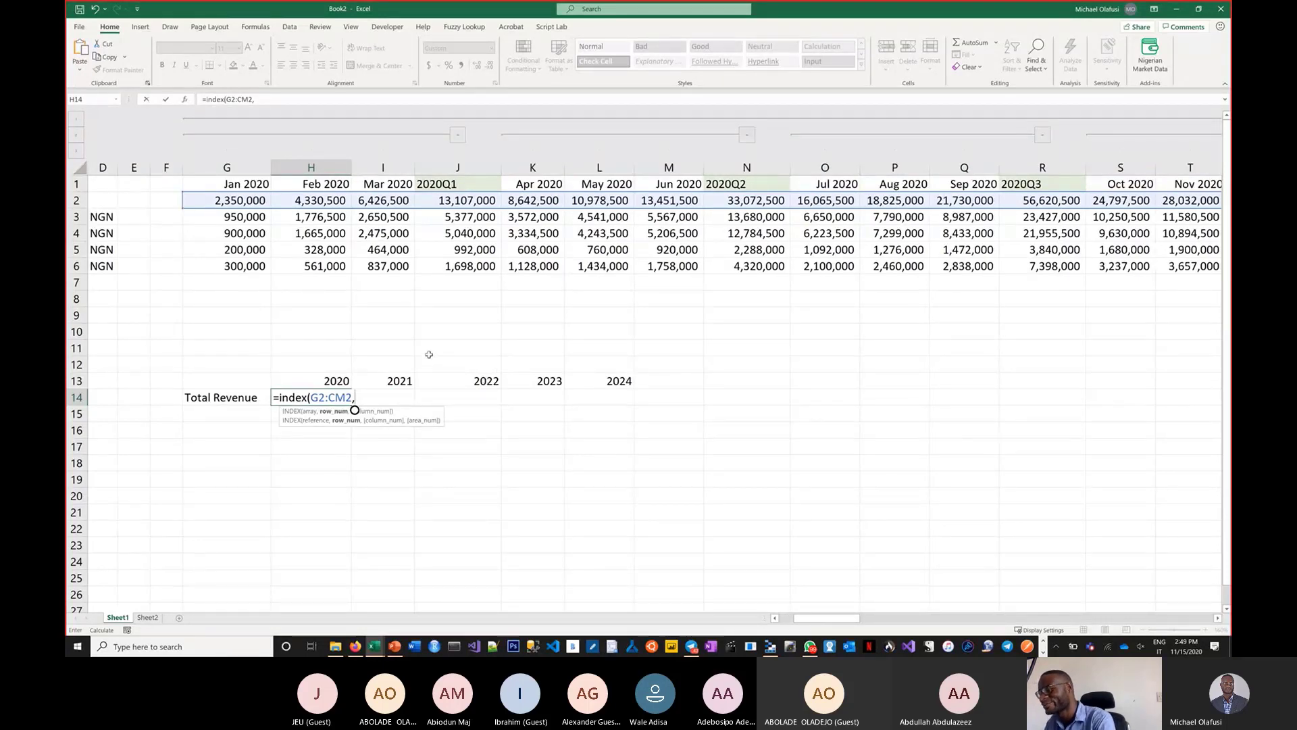
key("Escape")
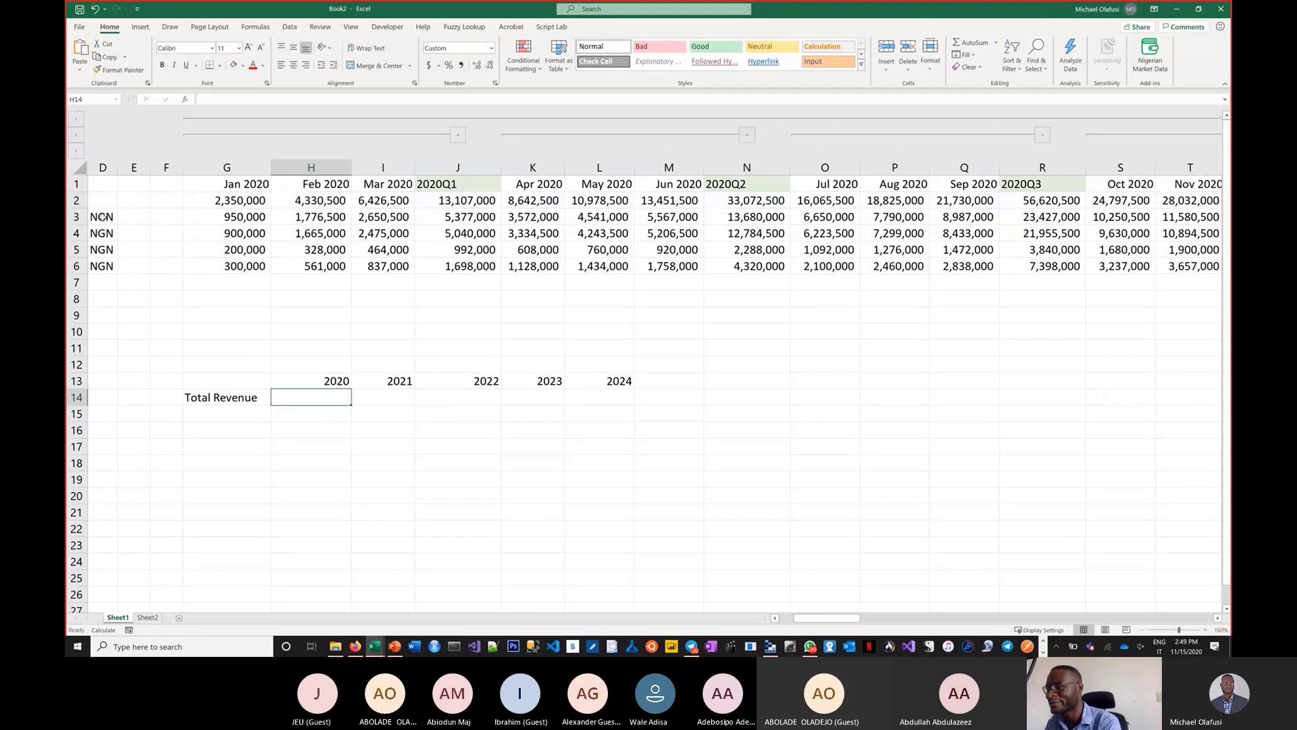
- Insert a blank row above the month headers on Sheet1
right_click(79, 186)
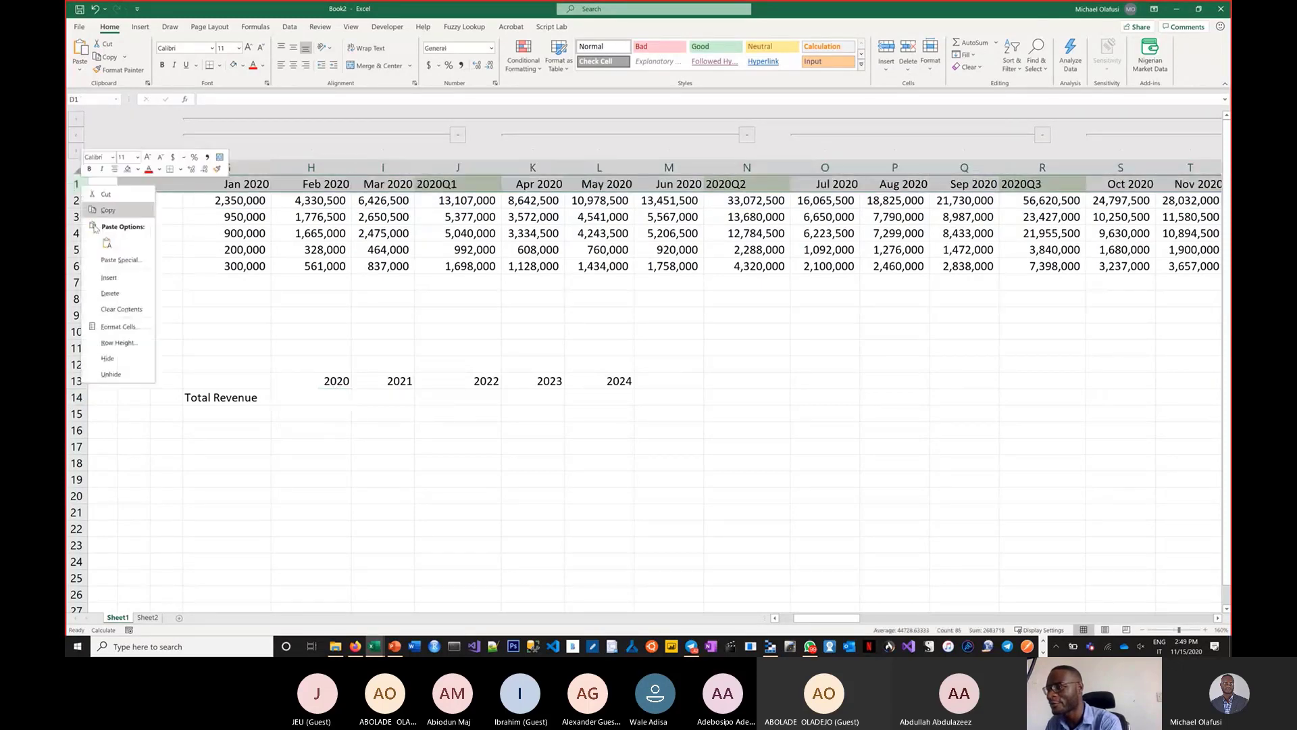
left_click(107, 277)
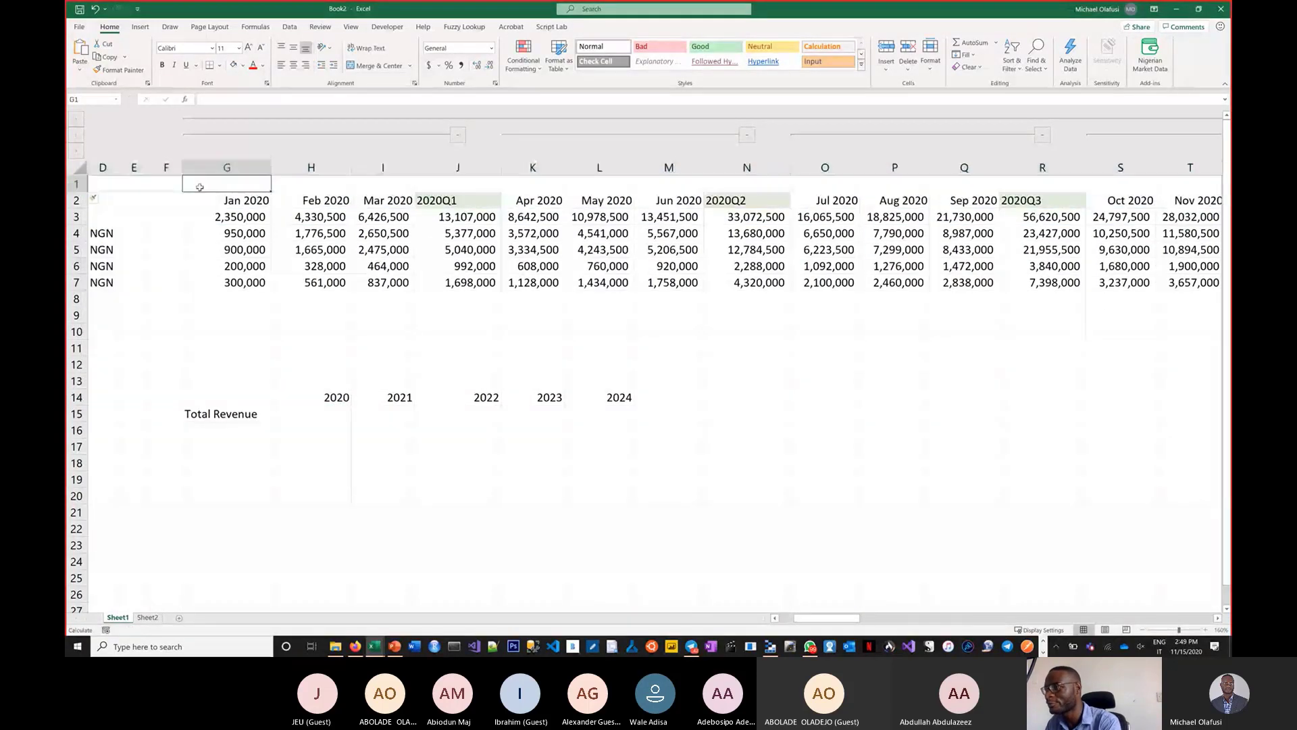
left_click(185, 186)
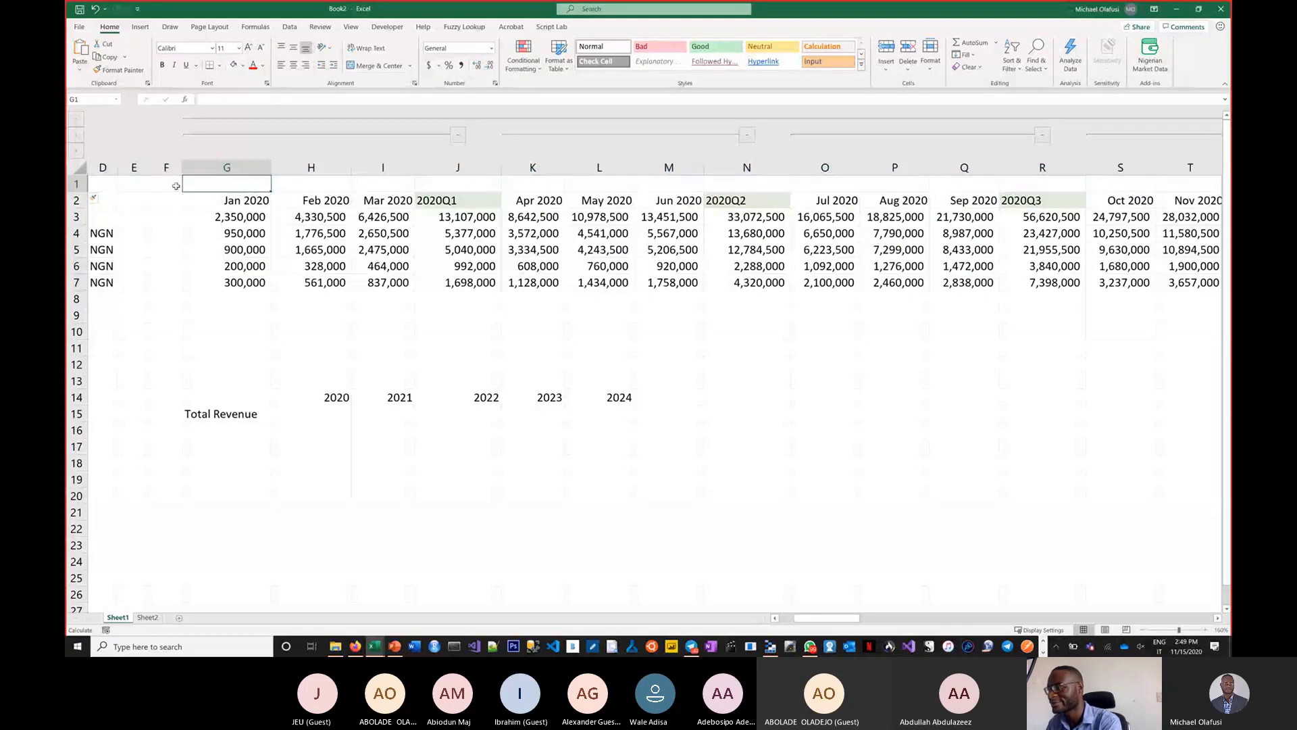
left_click(176, 185)
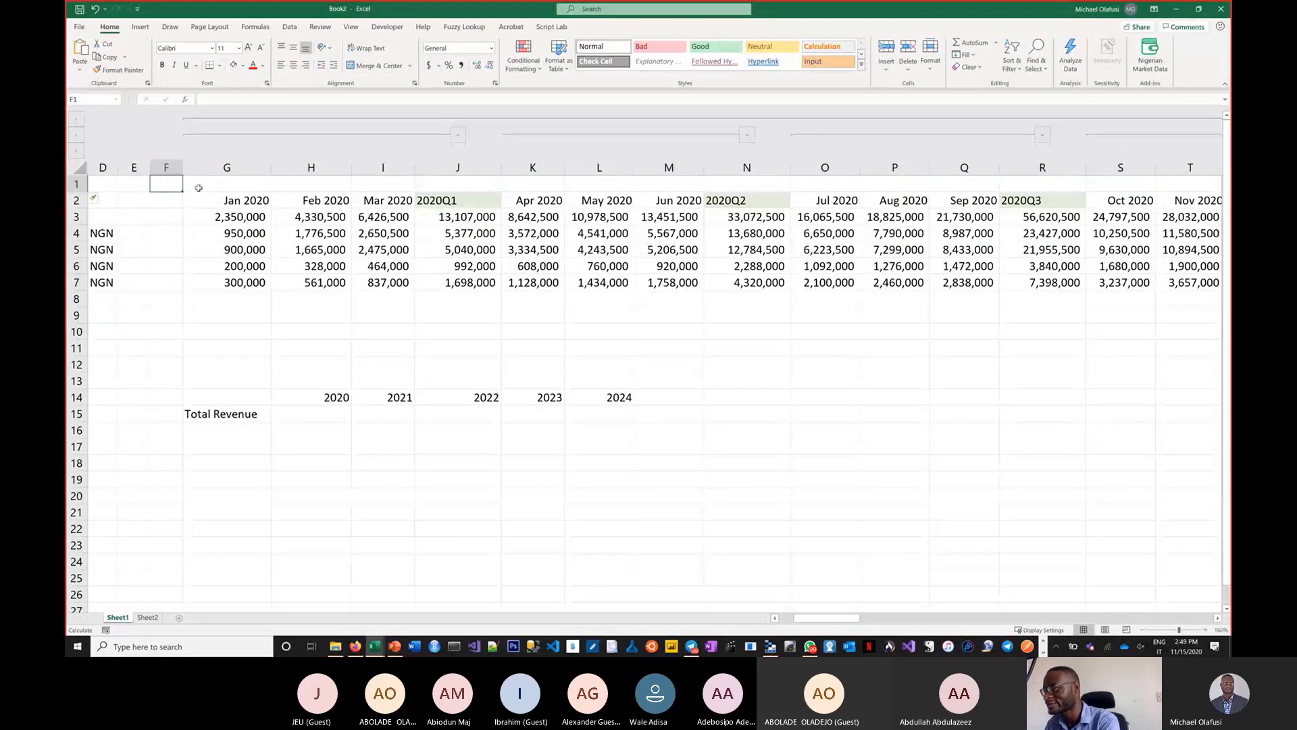
- Number the period columns in the new row 1, starting with 1 in G1 and 2 in H1 and filling the series across to 85 in CM1
key("Right")
key("Right")
left_click(221, 179)
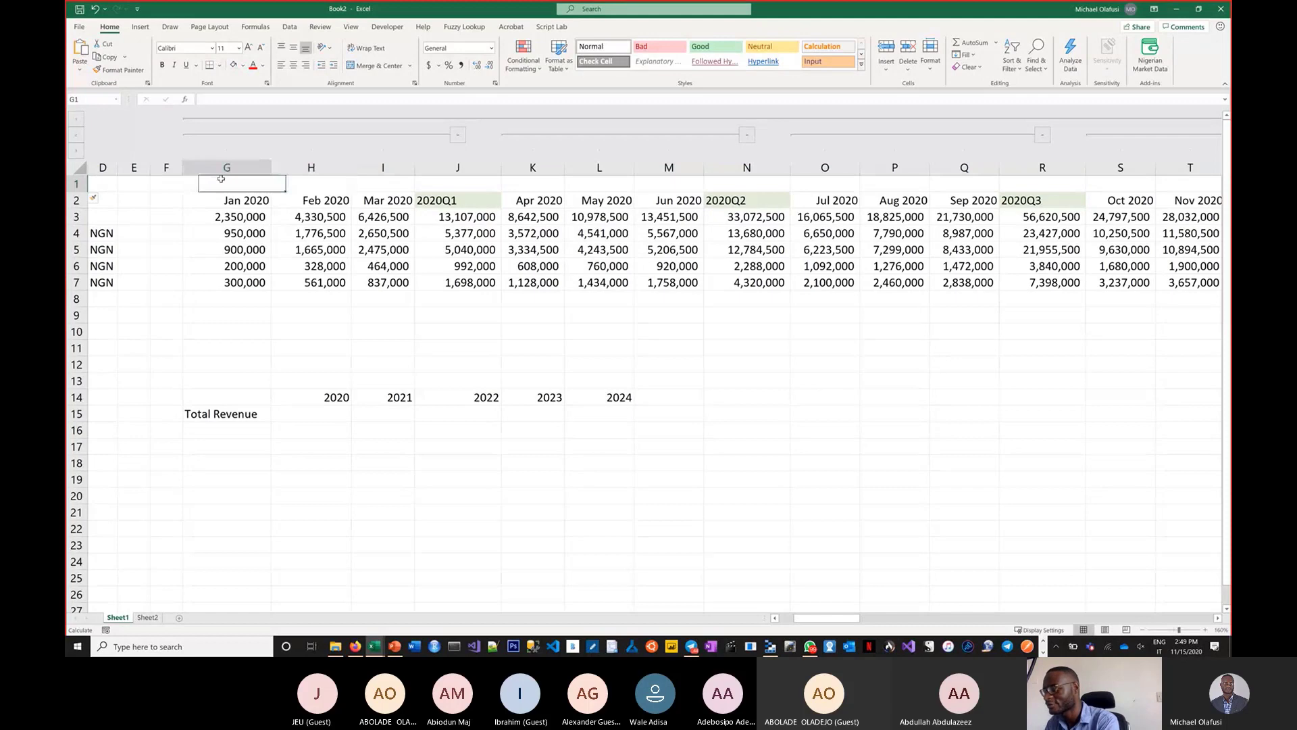
type("1")
key("Tab")
type("2")
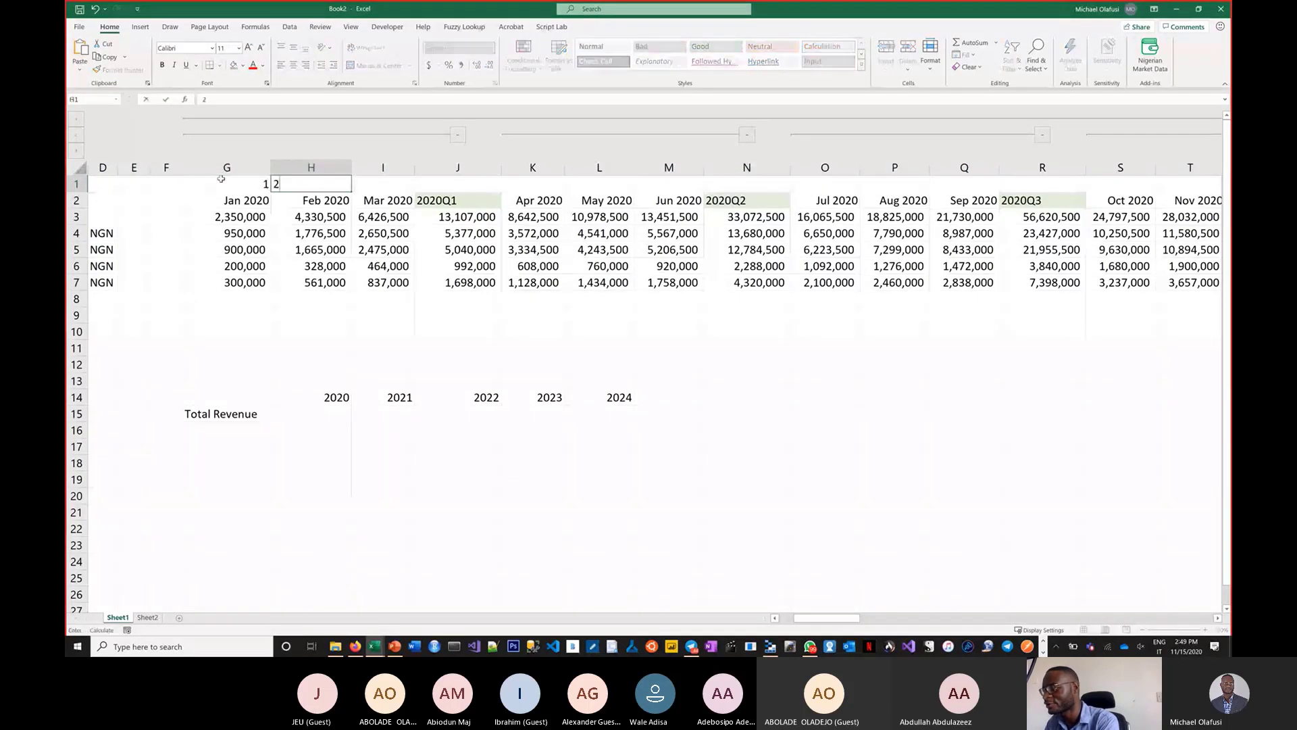
key("Tab")
left_click_drag(223, 184, 311, 184)
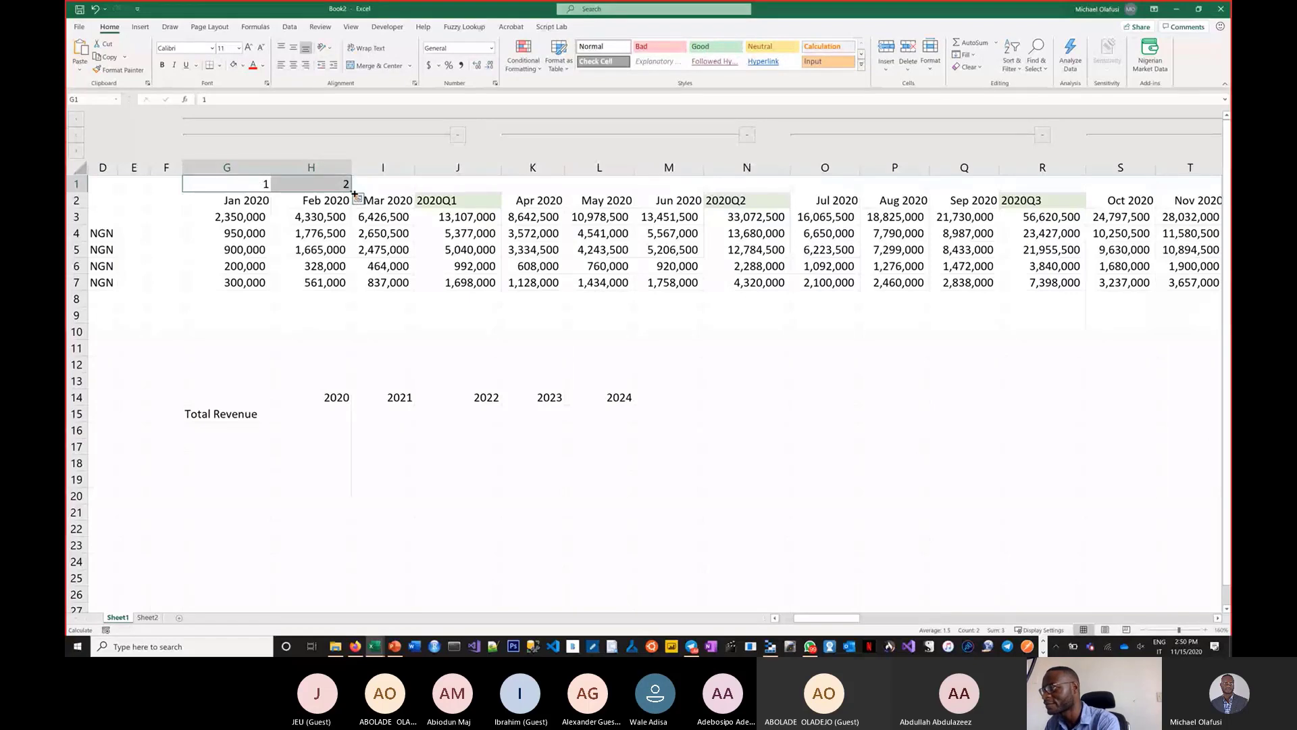
left_click_drag(354, 195, 912, 198)
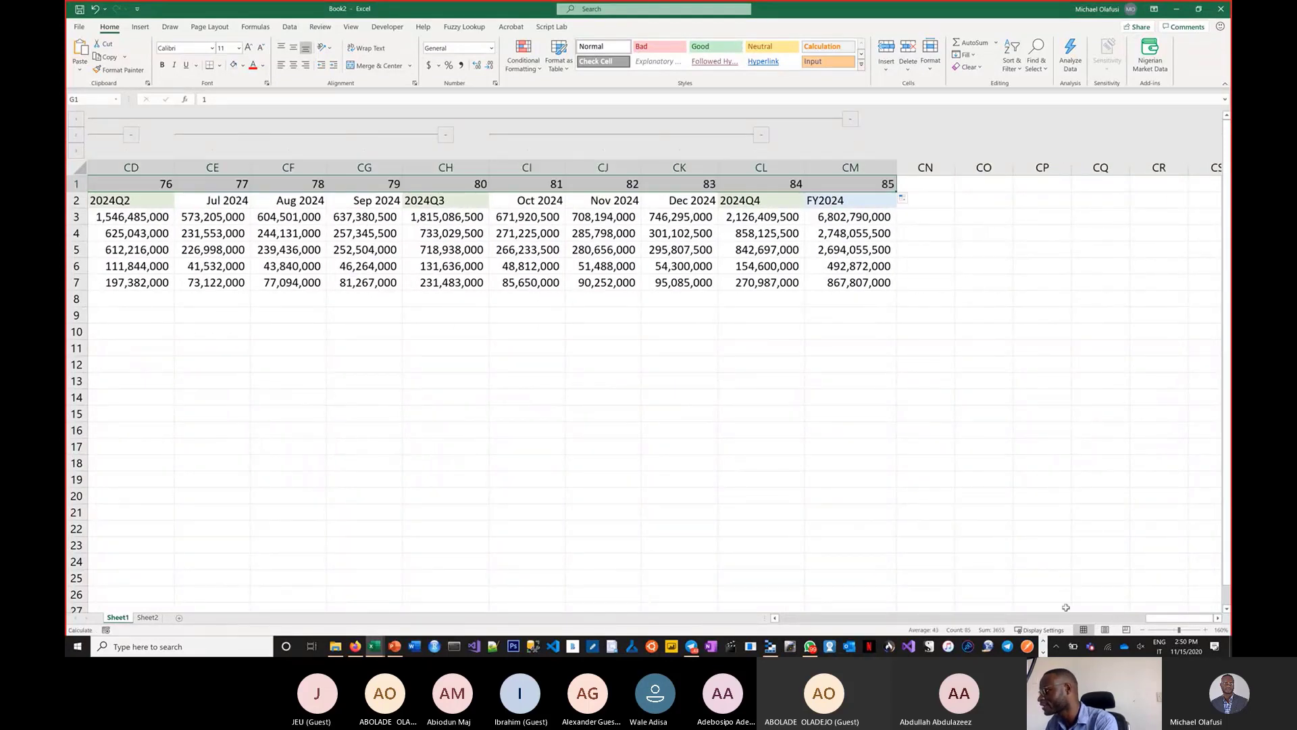
scroll(865, 633, "left", 2)
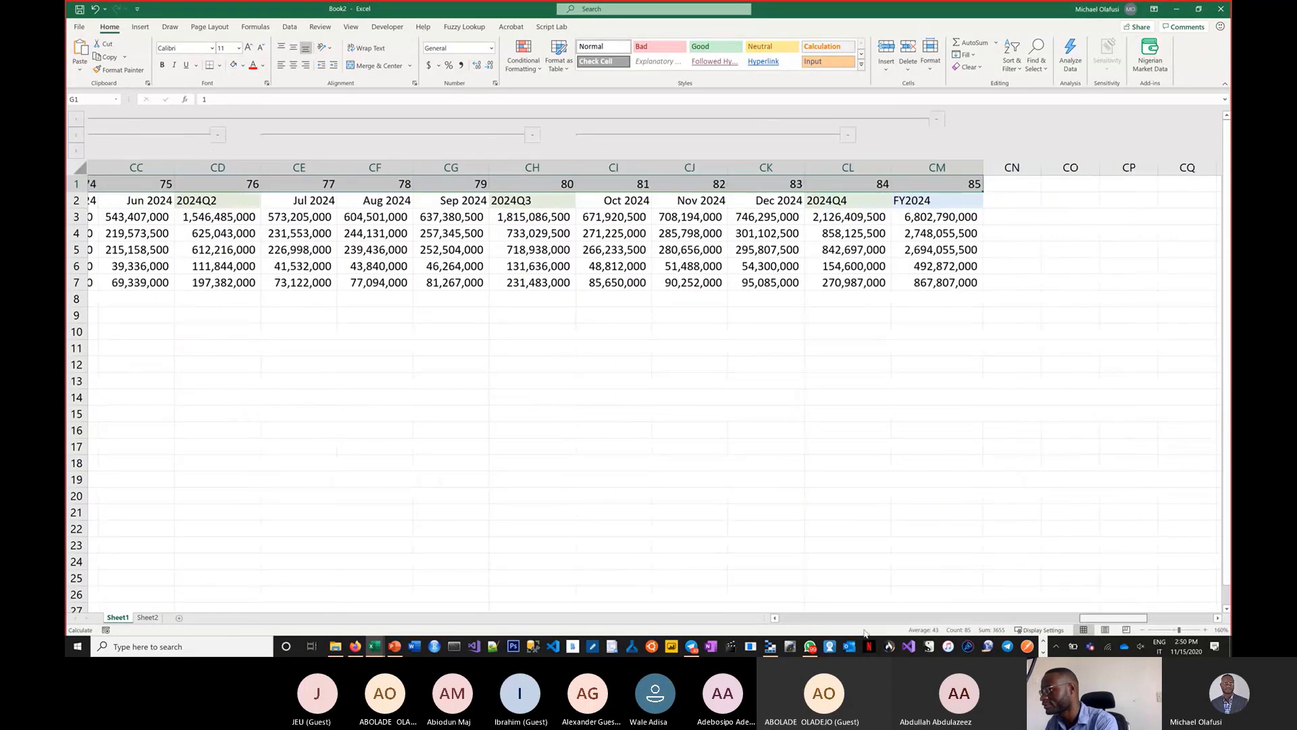
- Start an INDEX formula in H15 with the Total Revenue row as its absolute array, $G$3:$CM$3
key("ctrl+Home")
left_click(497, 417)
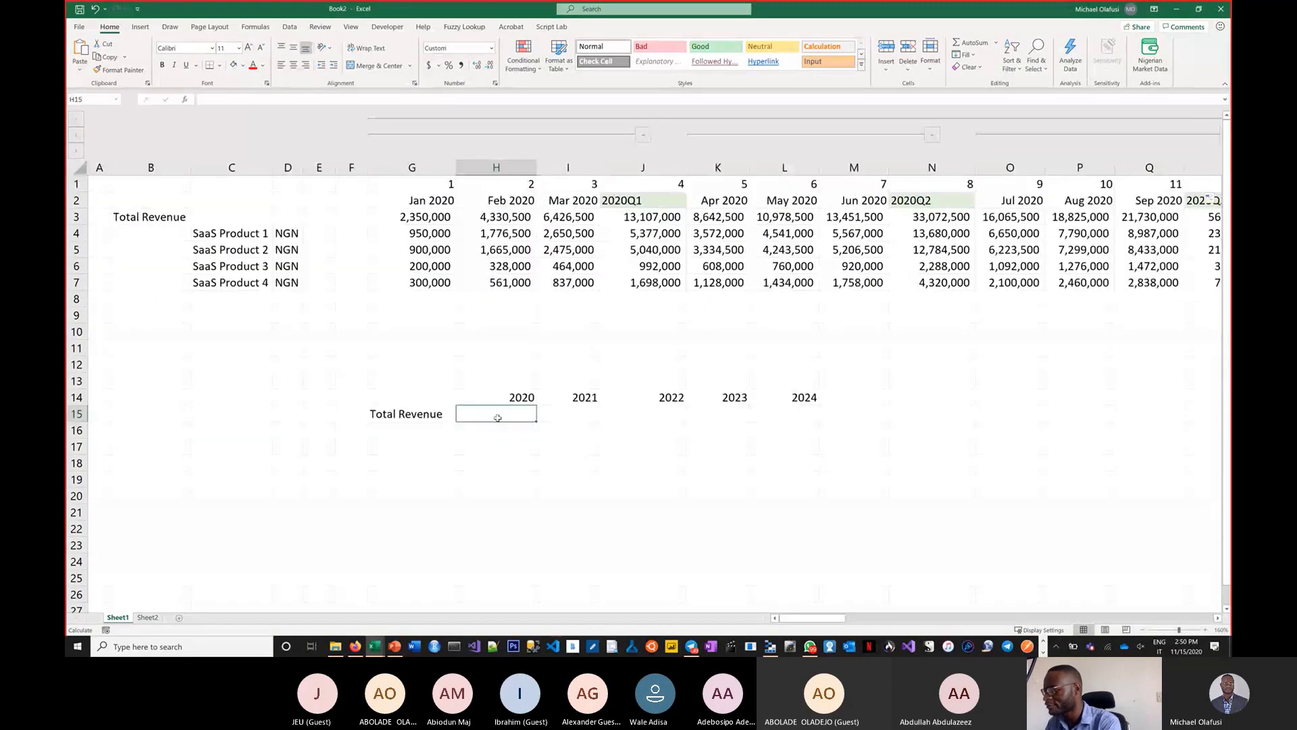
type("=un")
key("BackSpace")
key("BackSpace")
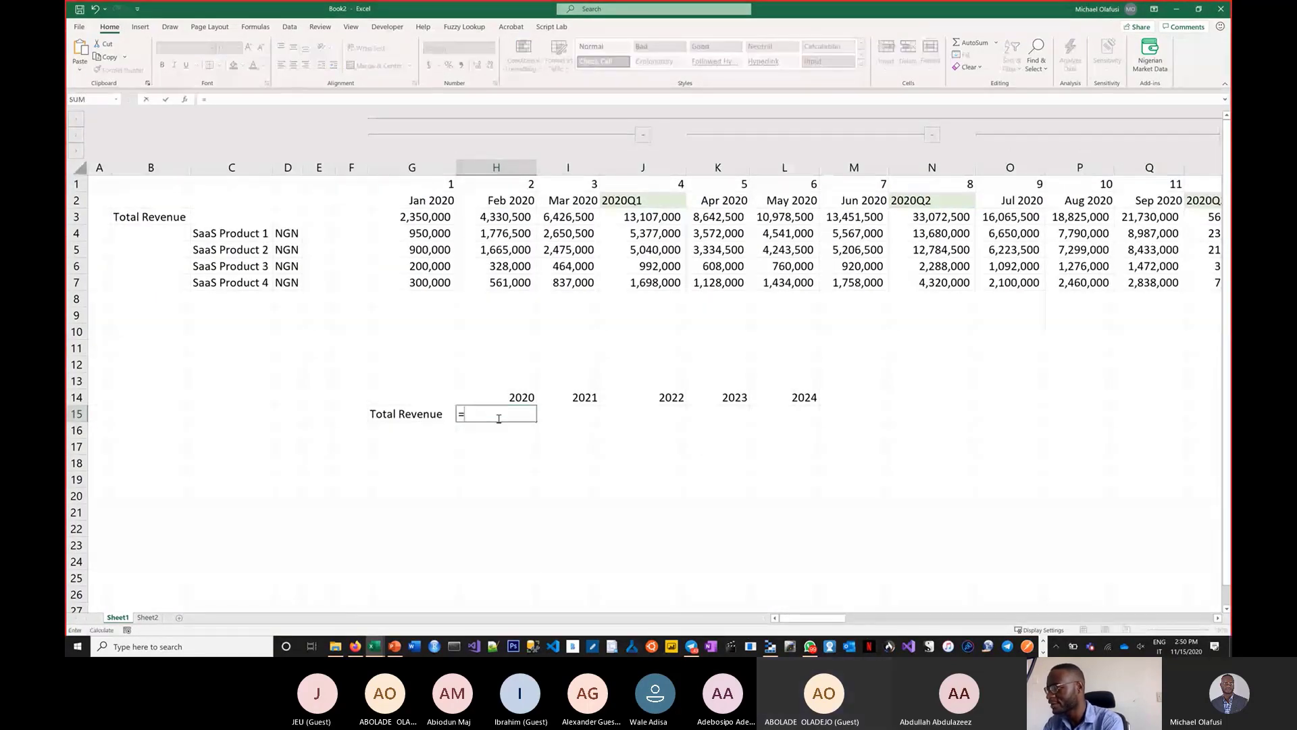
type("index")
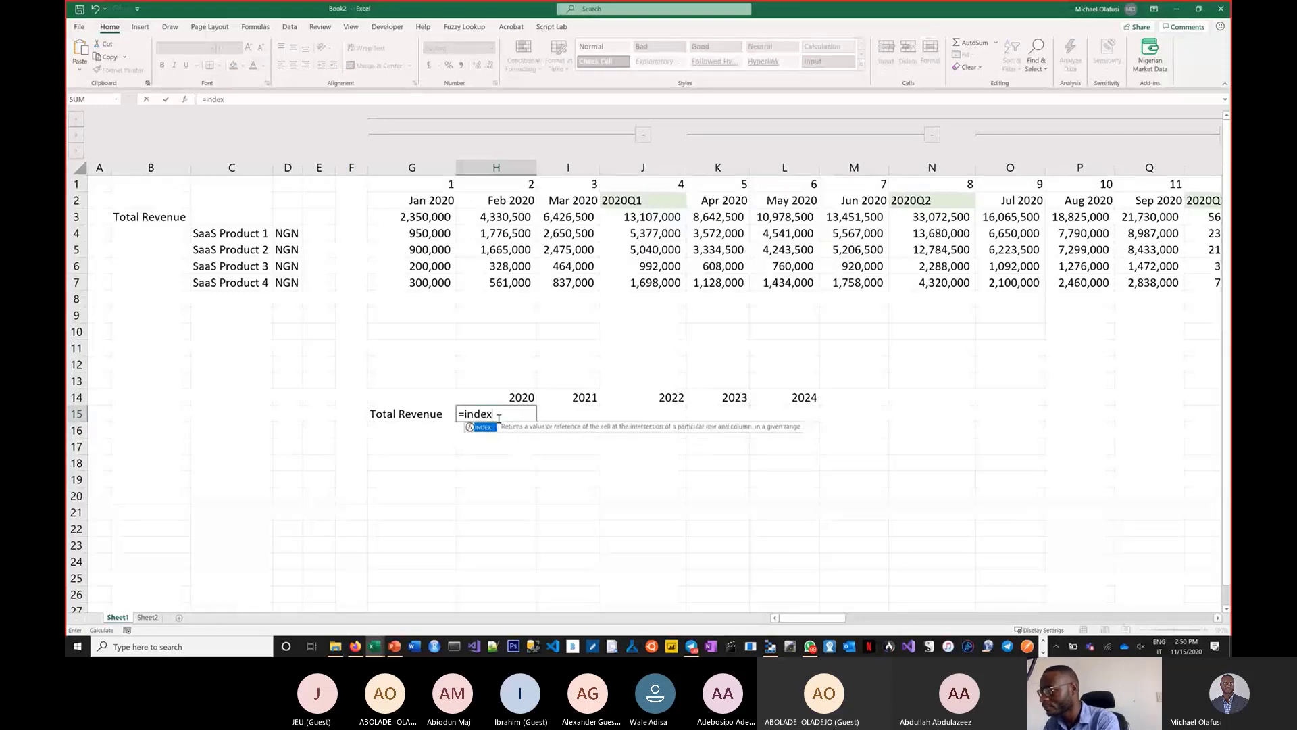
type("(")
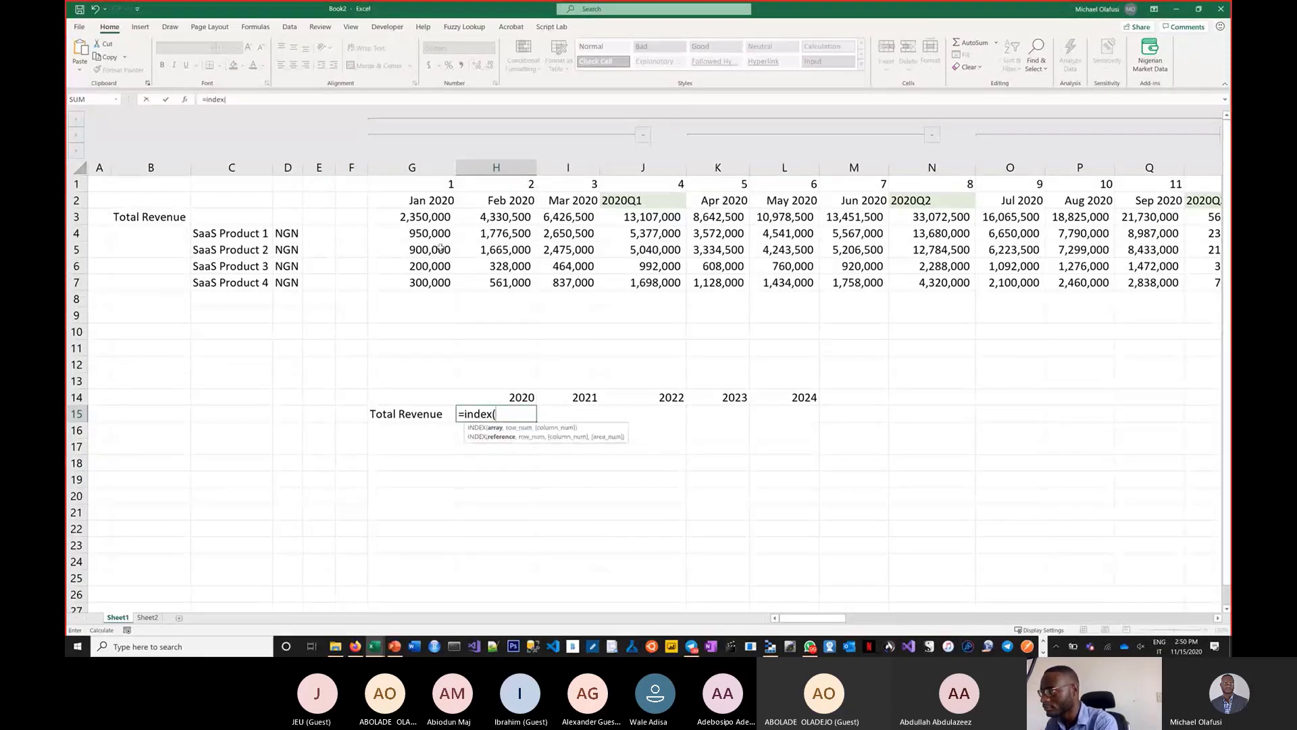
left_click(433, 222)
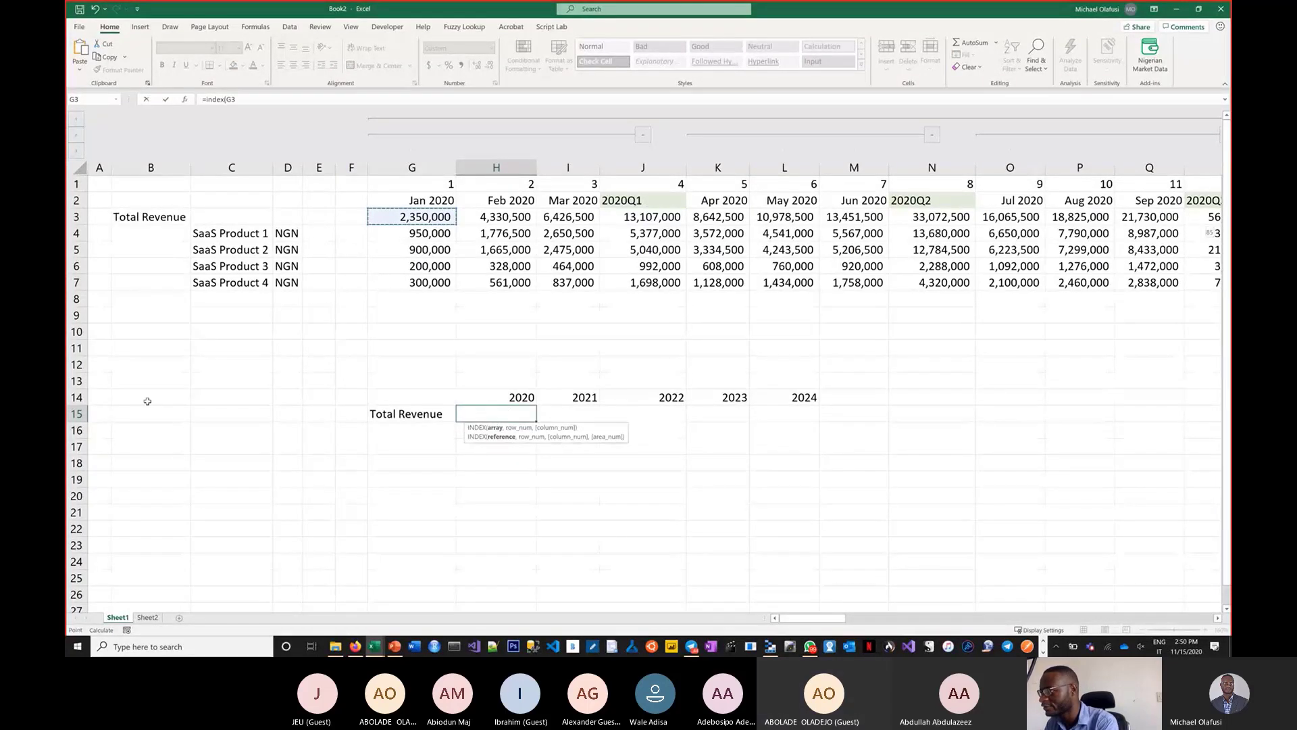
key("ctrl+shift+Right")
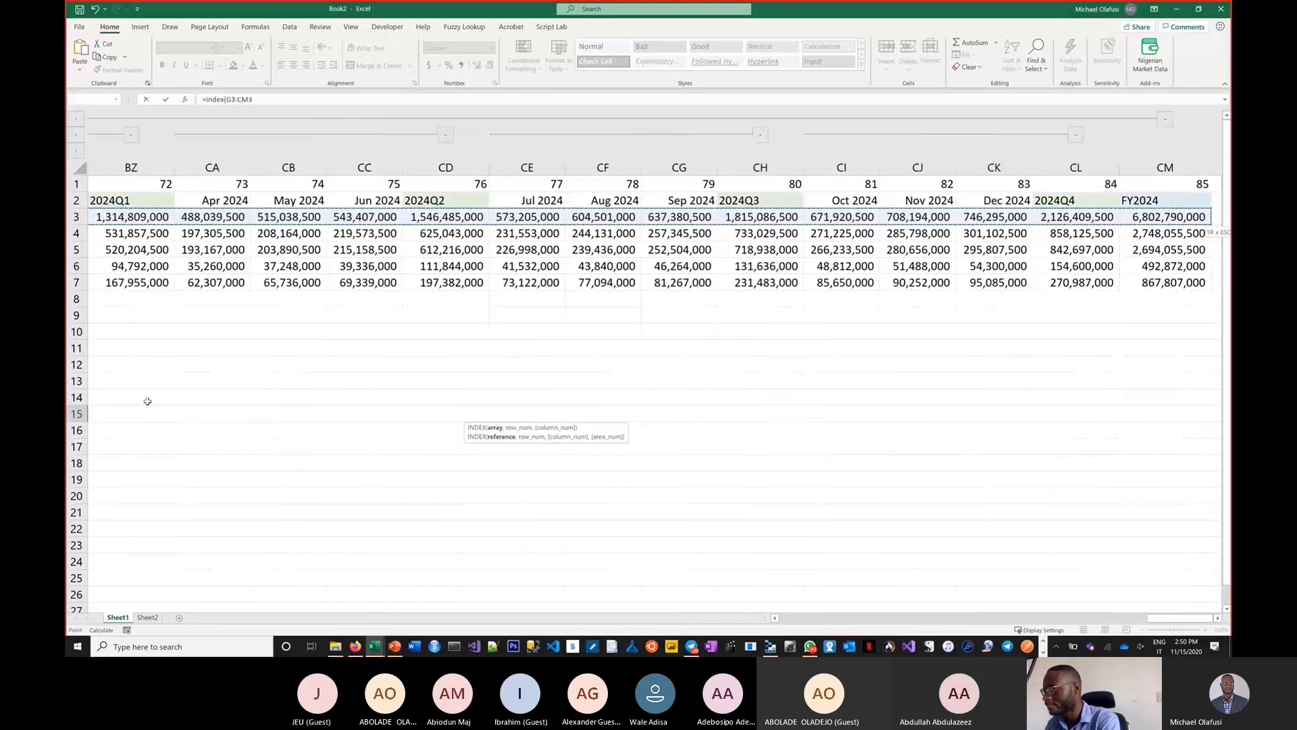
key("F4")
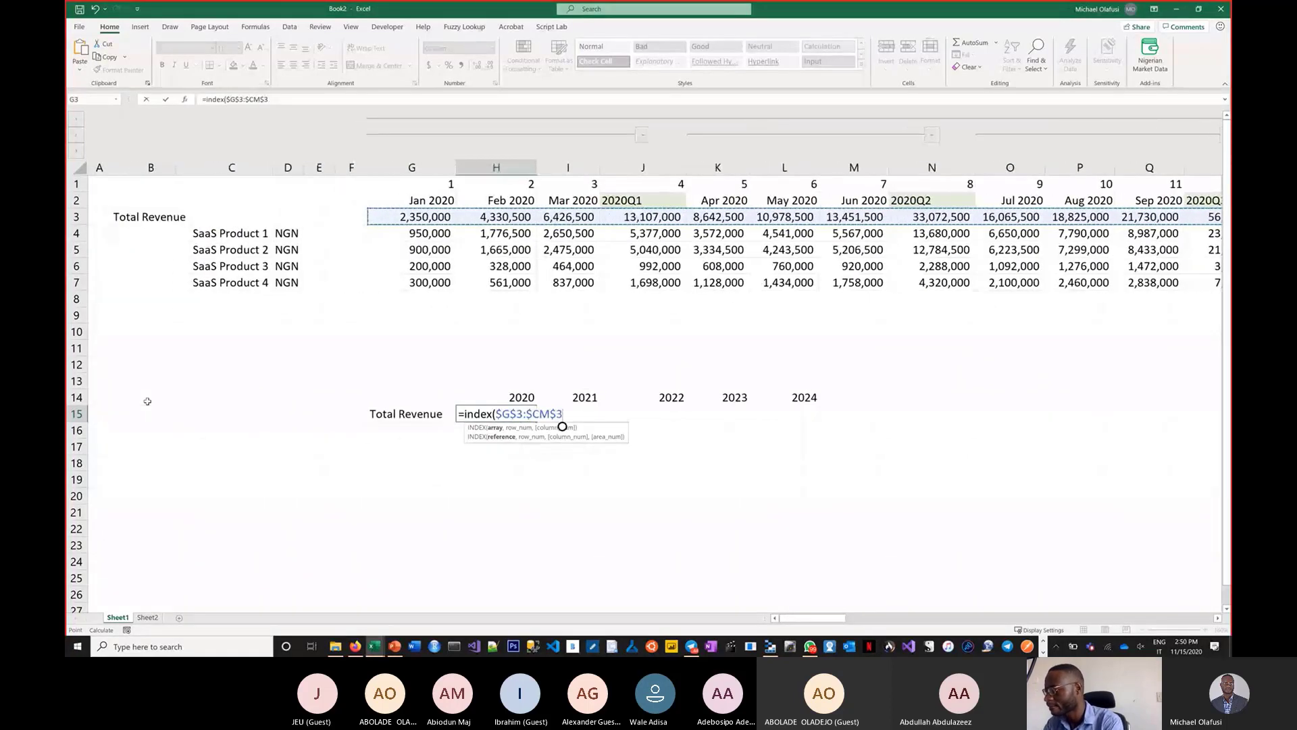
- Look up the FY2020 column's position number and complete the H15 INDEX formula with position 17
type(",")
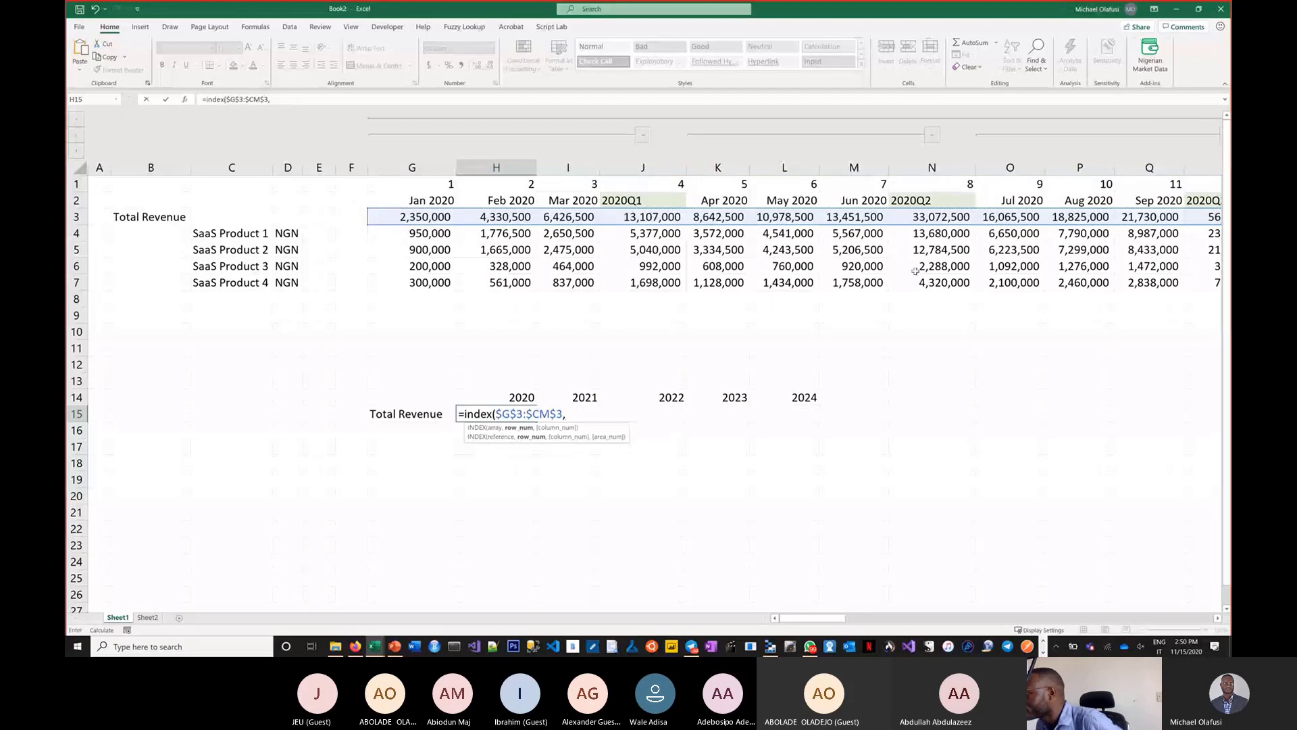
left_click(1218, 619)
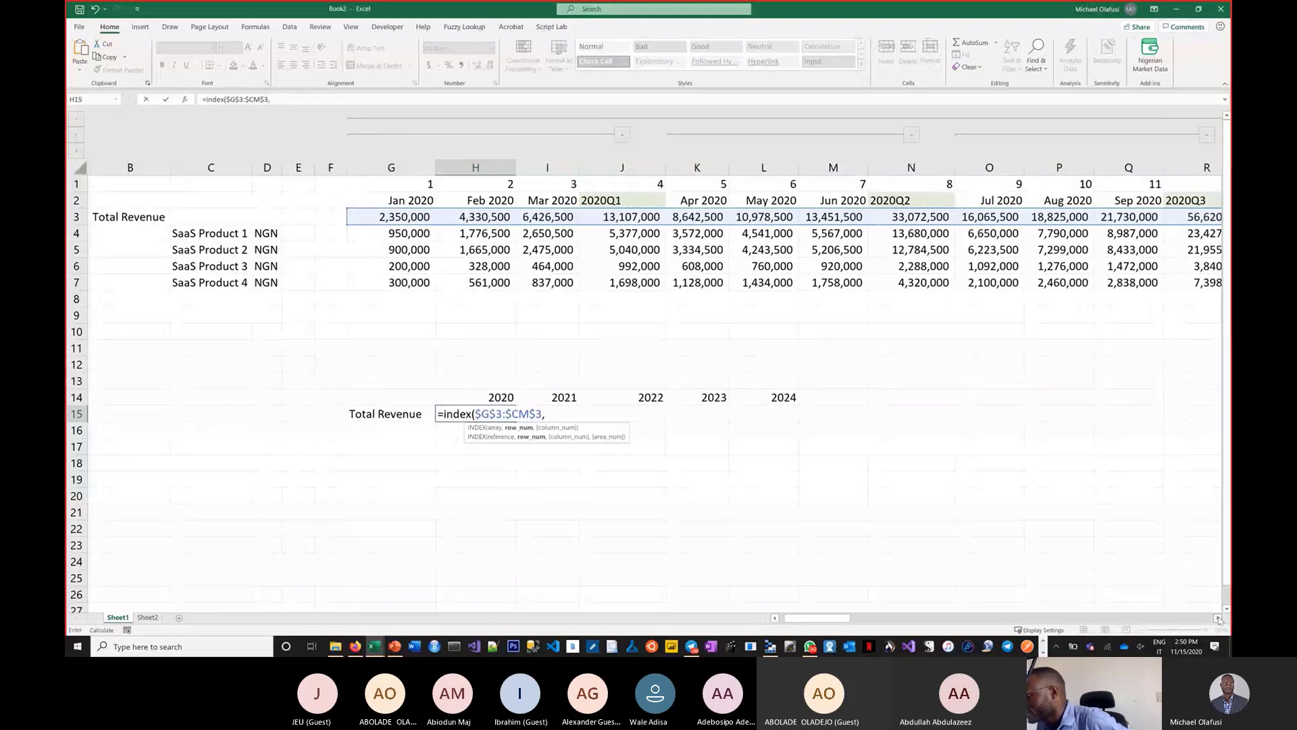
left_click(1218, 619)
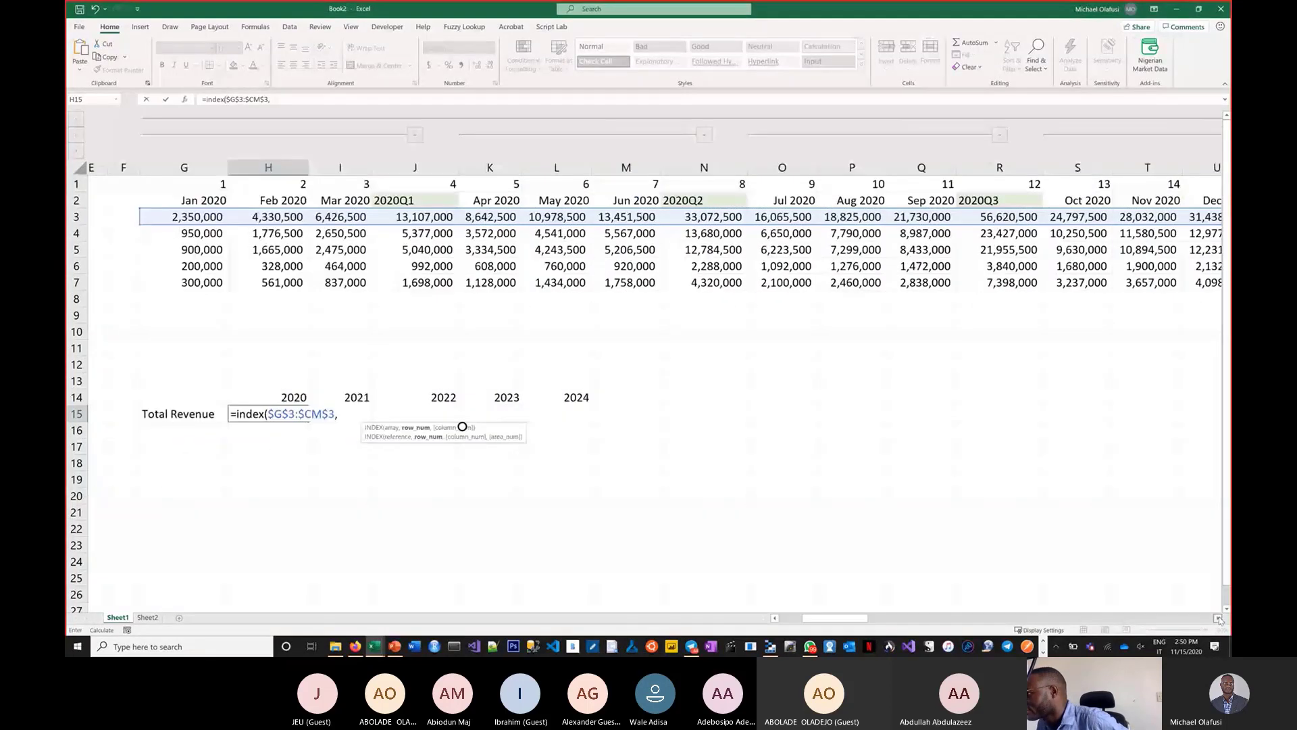
left_click(1218, 618)
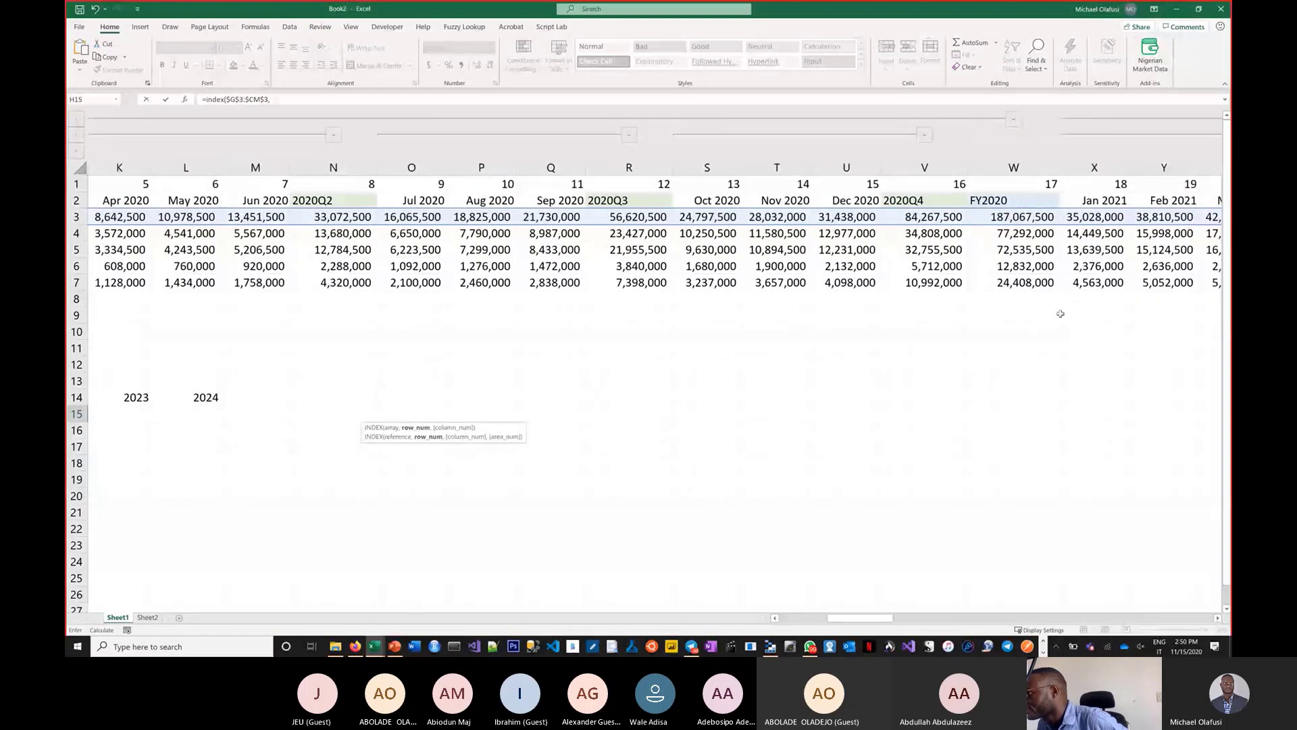
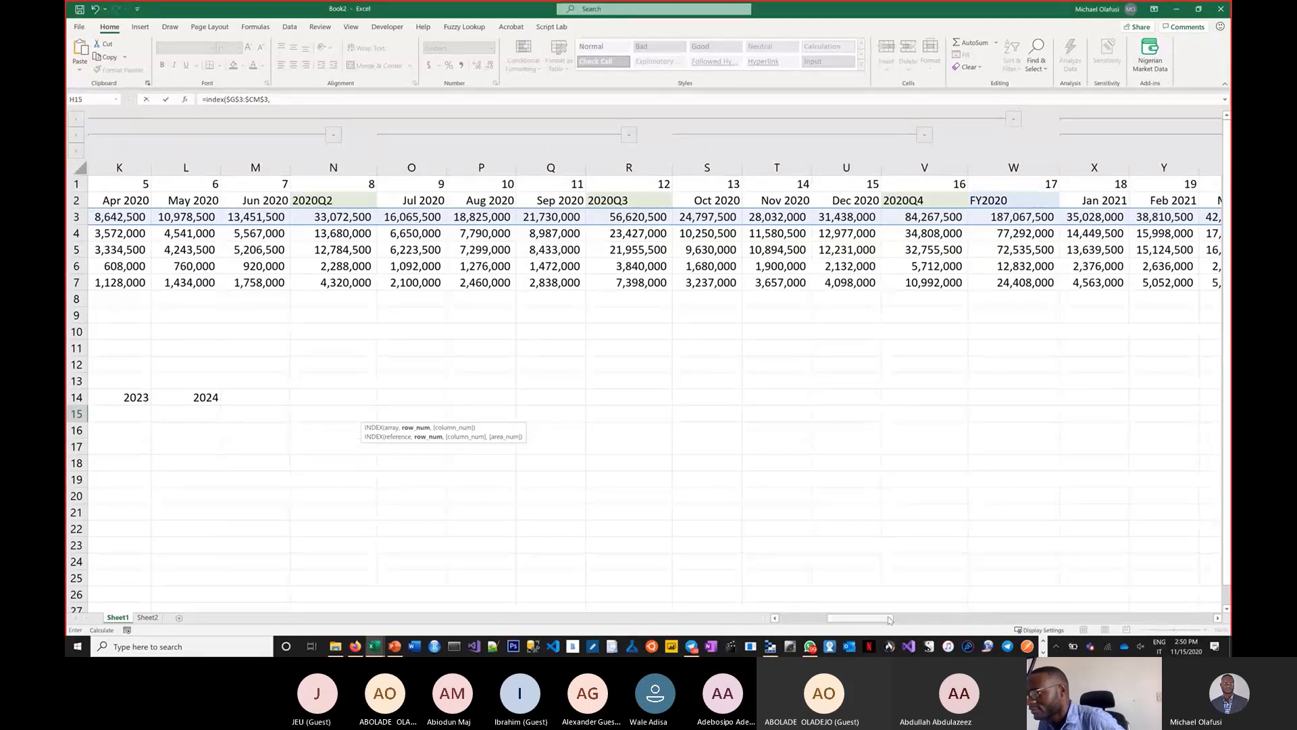
left_click_drag(890, 620, 838, 619)
type("17)")
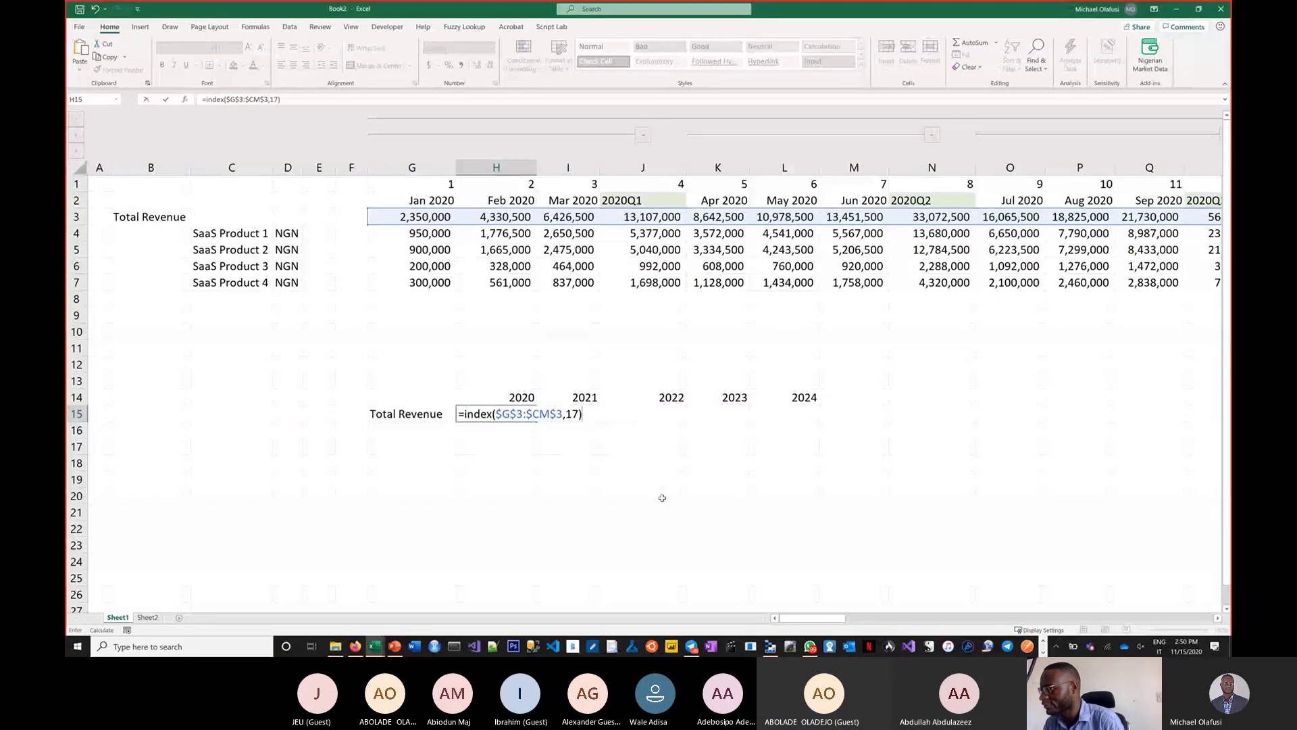
key("Return")
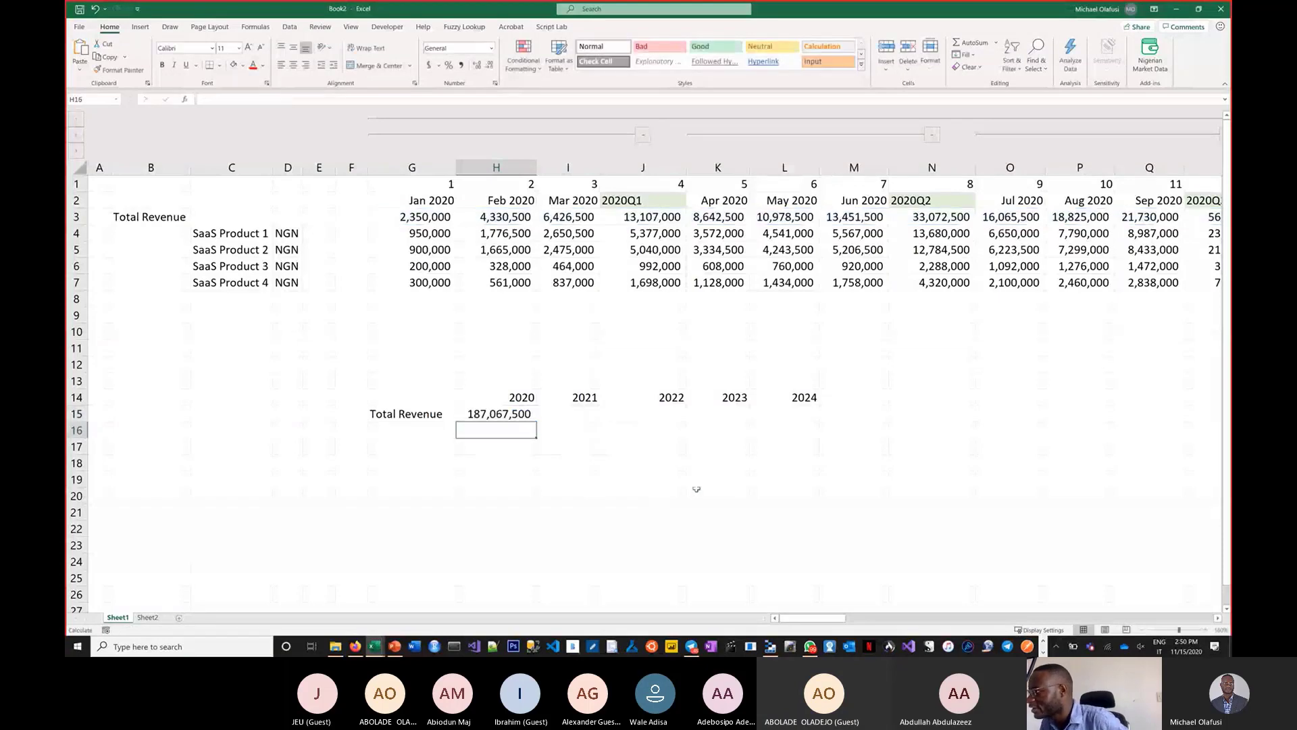
- Compare the FY2020 Total Revenue in W3 with the INDEX result in H15
left_click(1218, 618)
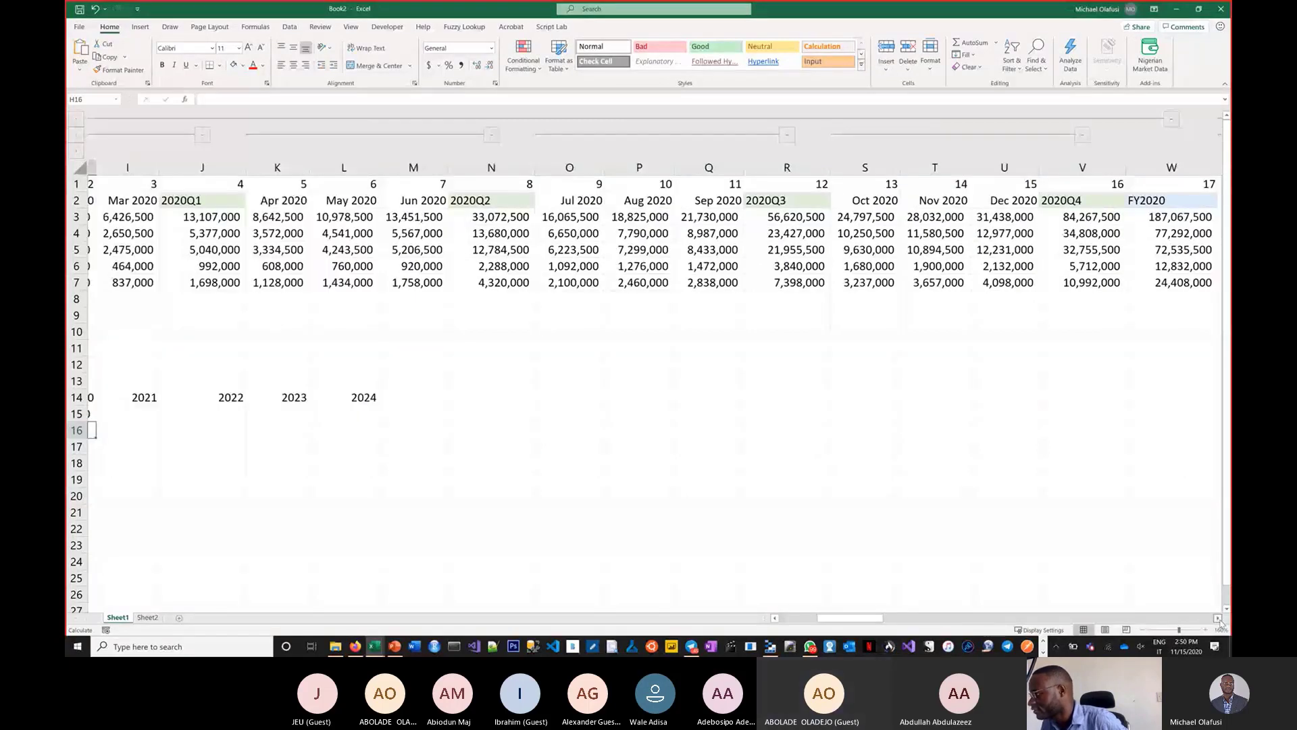
left_click(1219, 618)
left_click(1014, 218)
left_click_drag(879, 618, 762, 608)
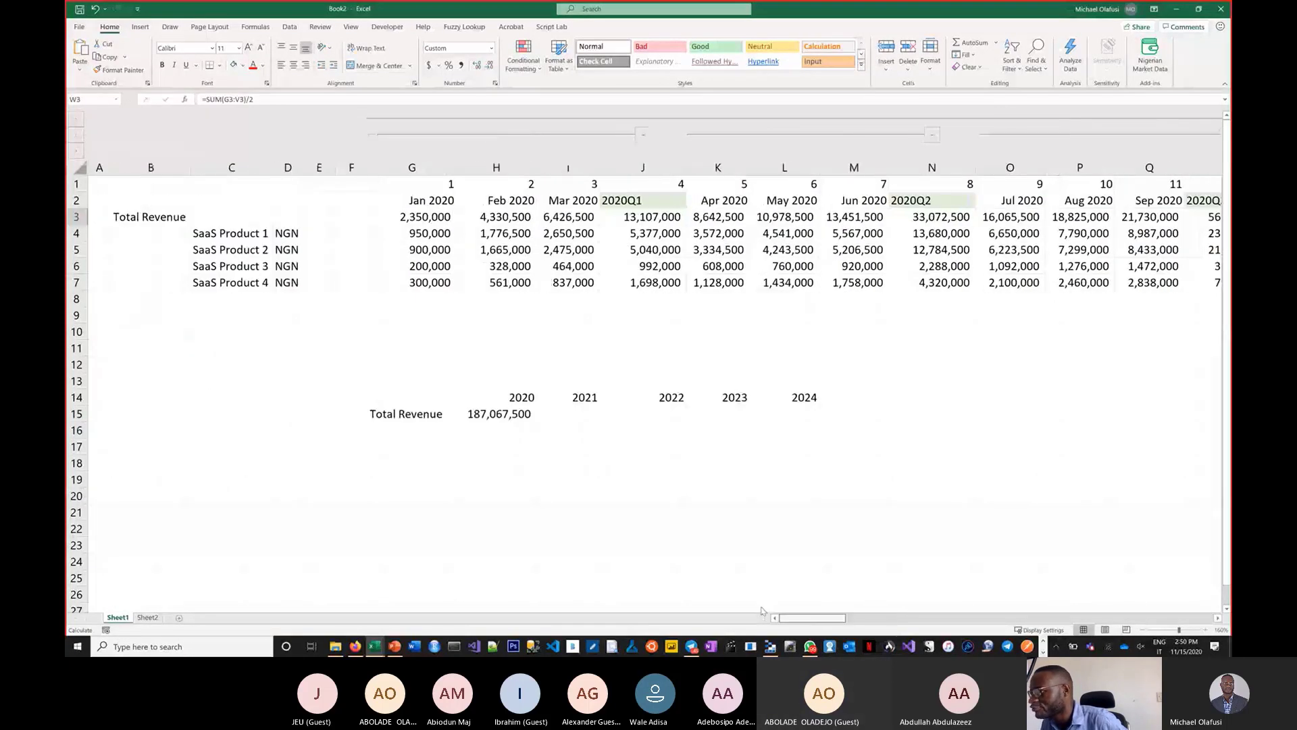
left_click(516, 412)
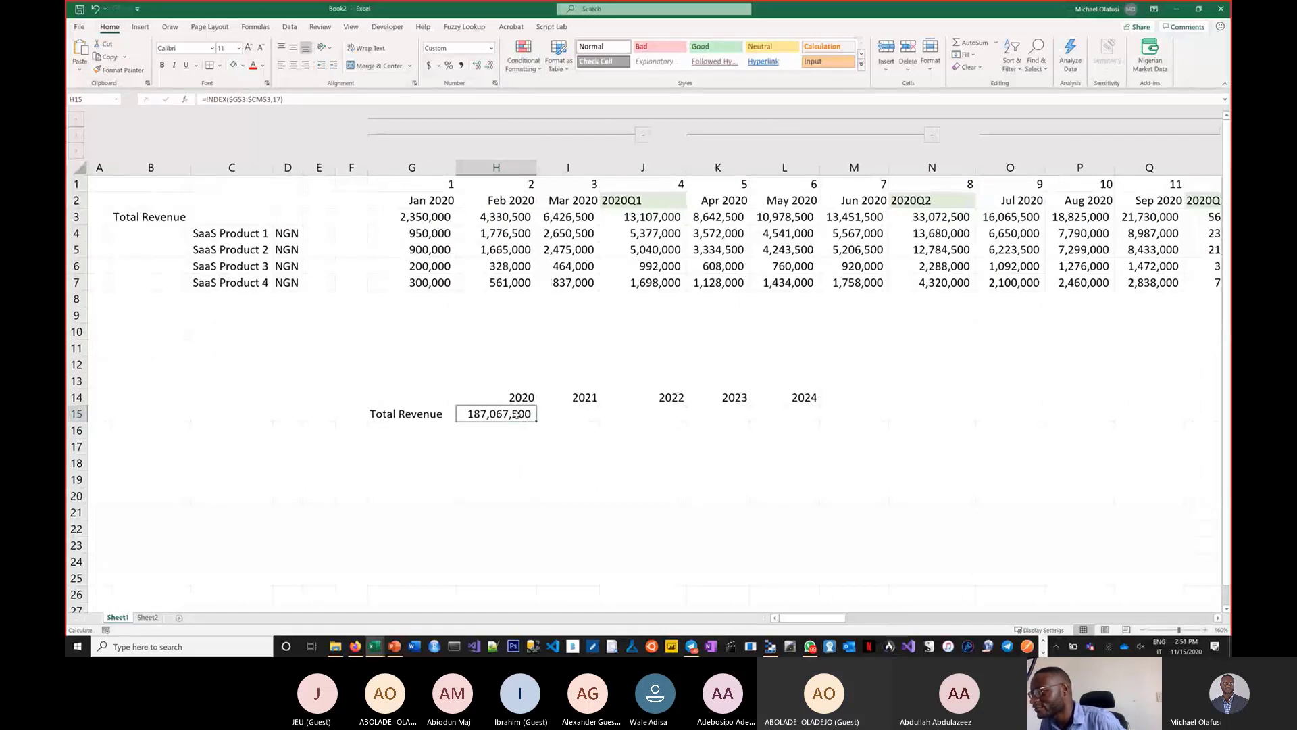
left_click(521, 383)
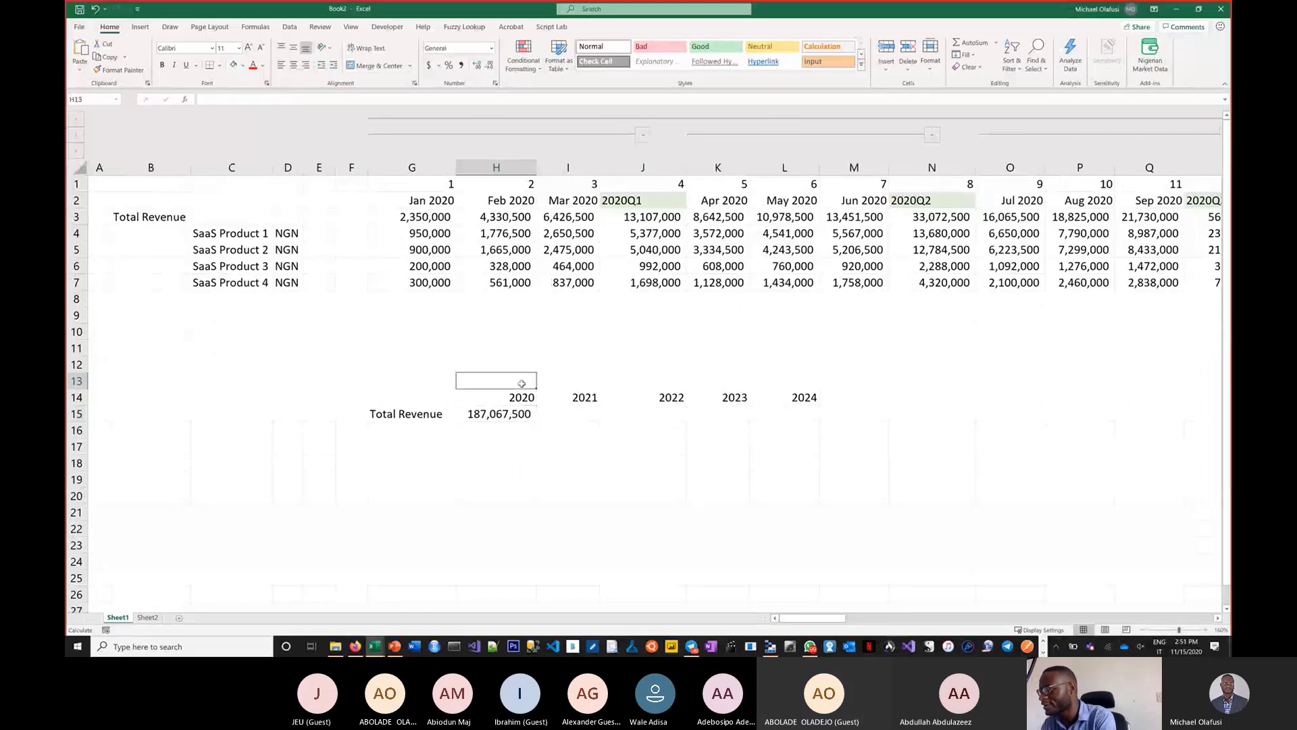
double_click(521, 383)
type("17")
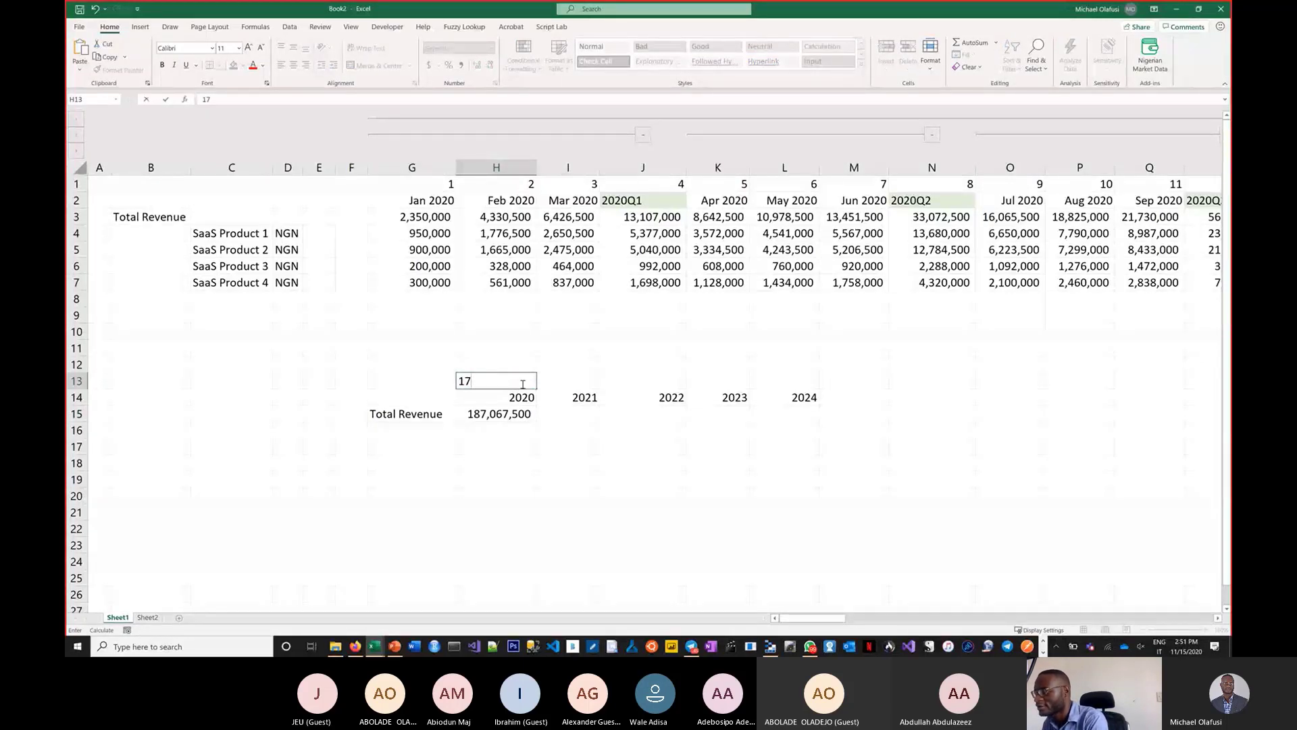
key("Escape")
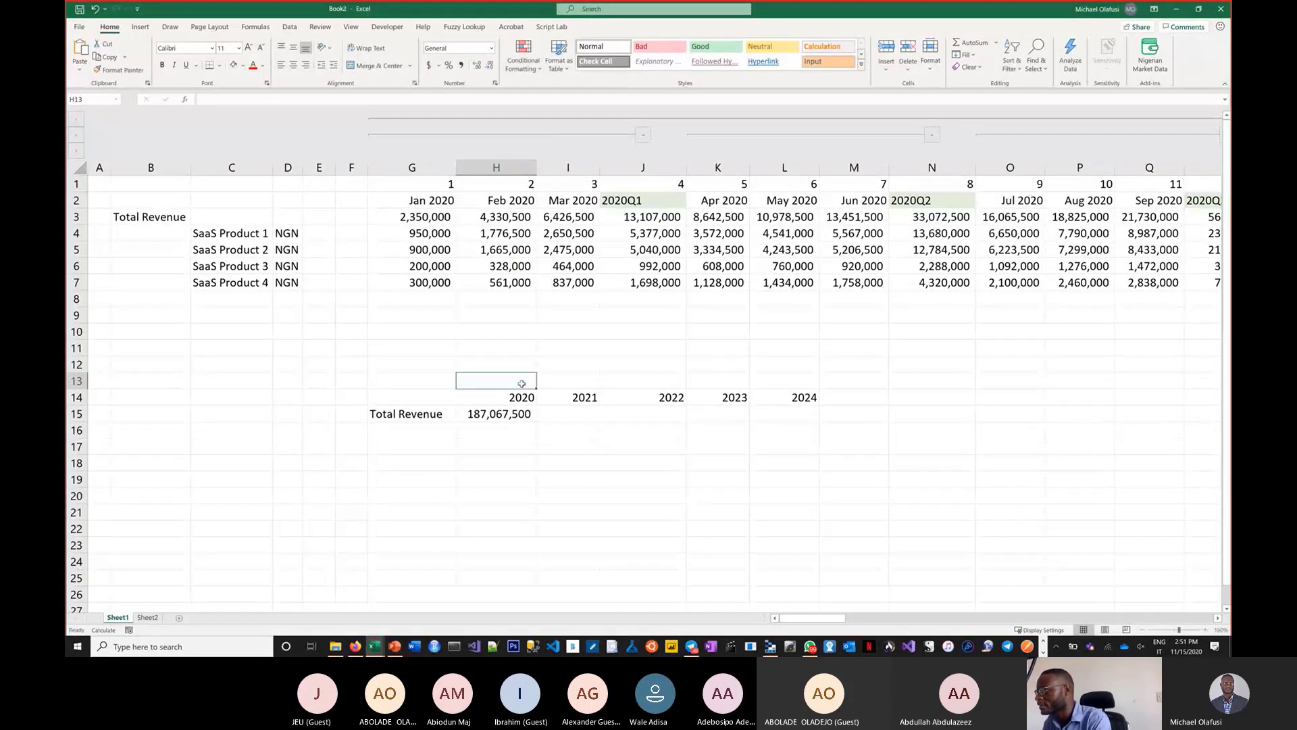
- Change the H14 year header to FY2020 and fill the series across to FY2024 in L14
left_click(511, 399)
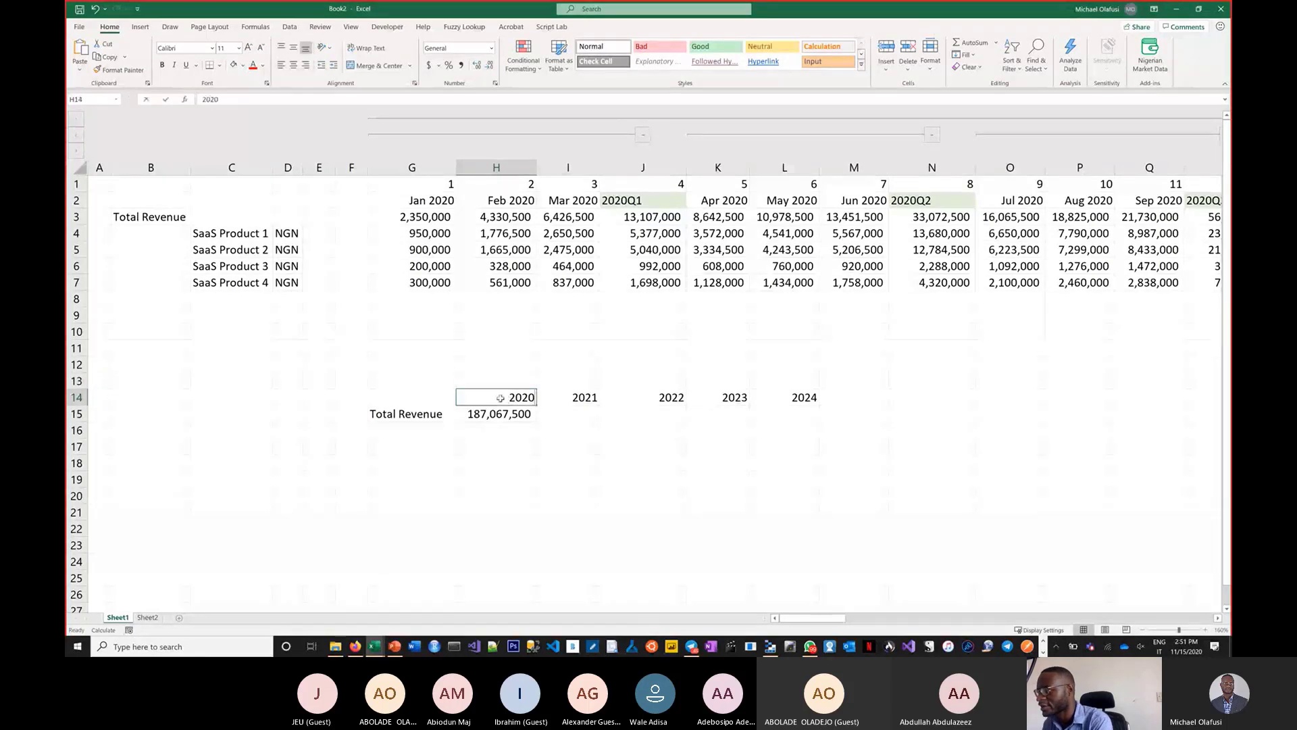
double_click(500, 398)
type("FY")
key("Tab")
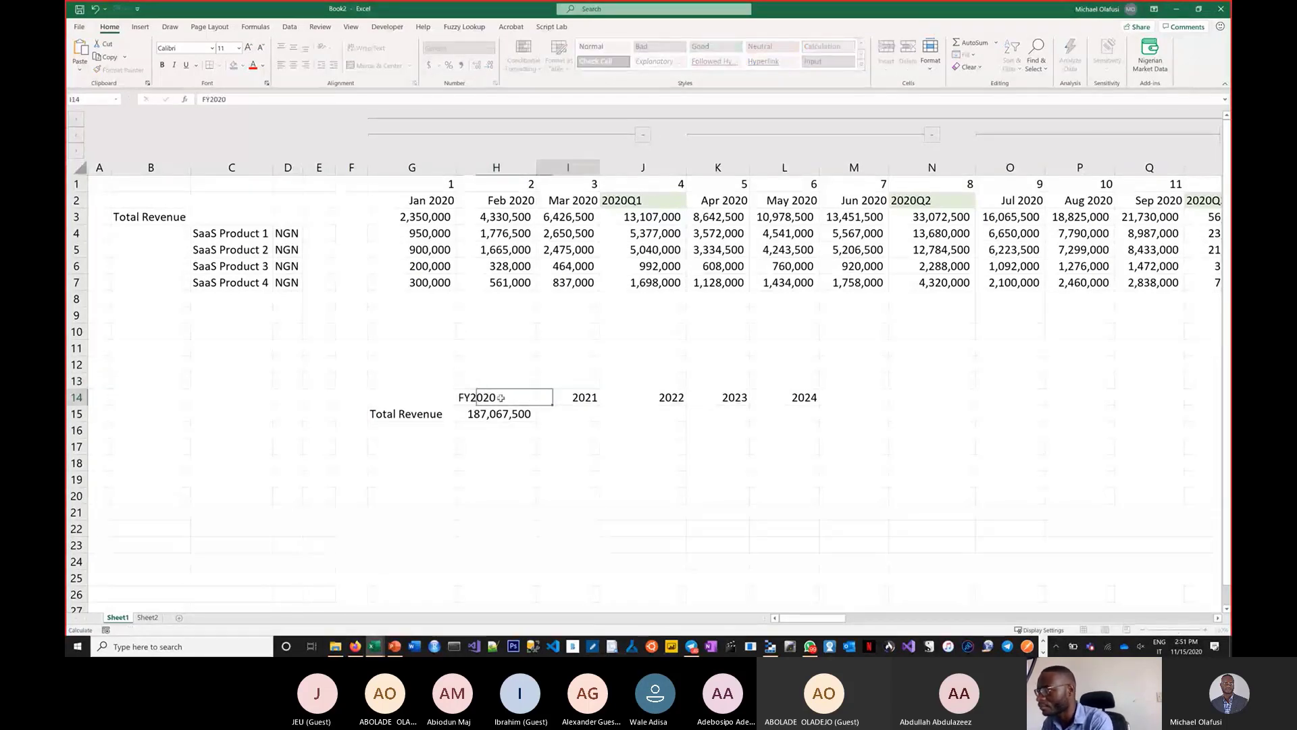
left_click(512, 397)
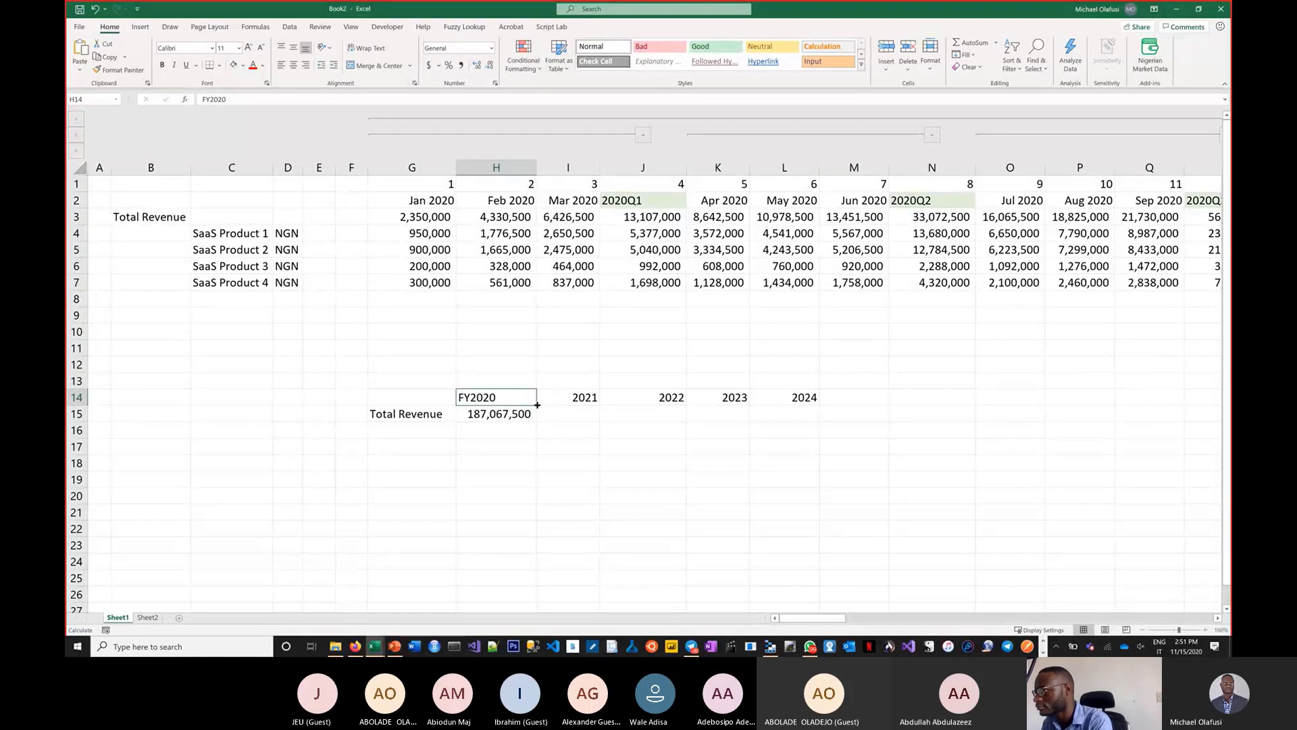
left_click_drag(537, 405, 805, 400)
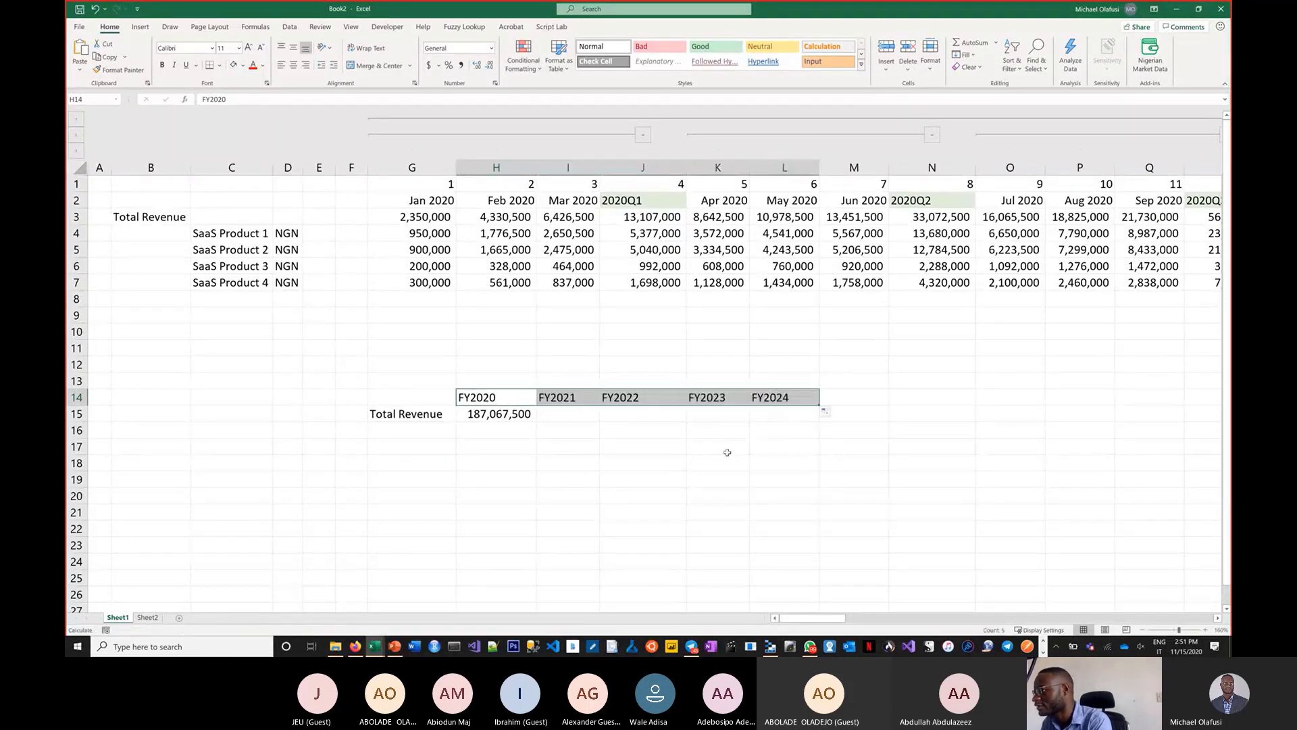
- Start an XLOOKUP formula in H13 with H14 as the lookup value and the absolute header row $G$2:$CM$2 as the lookup array
left_click(510, 380)
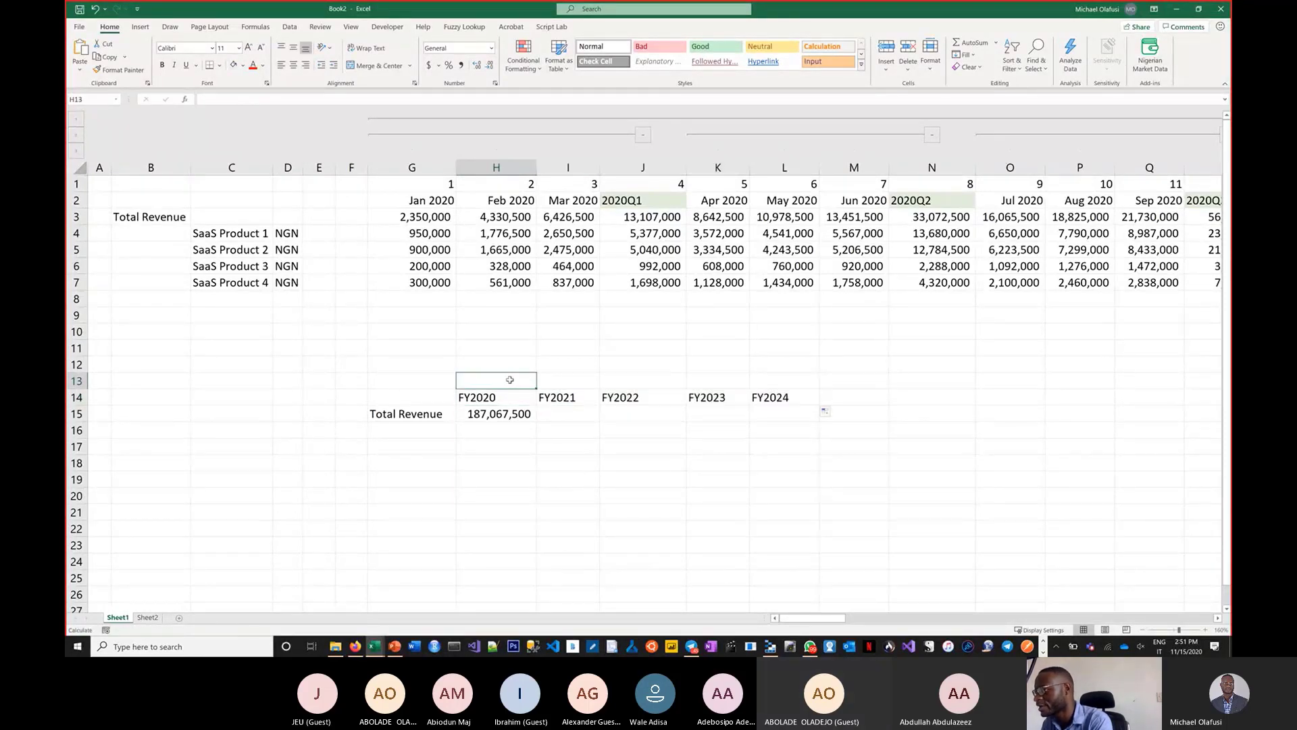
type("=")
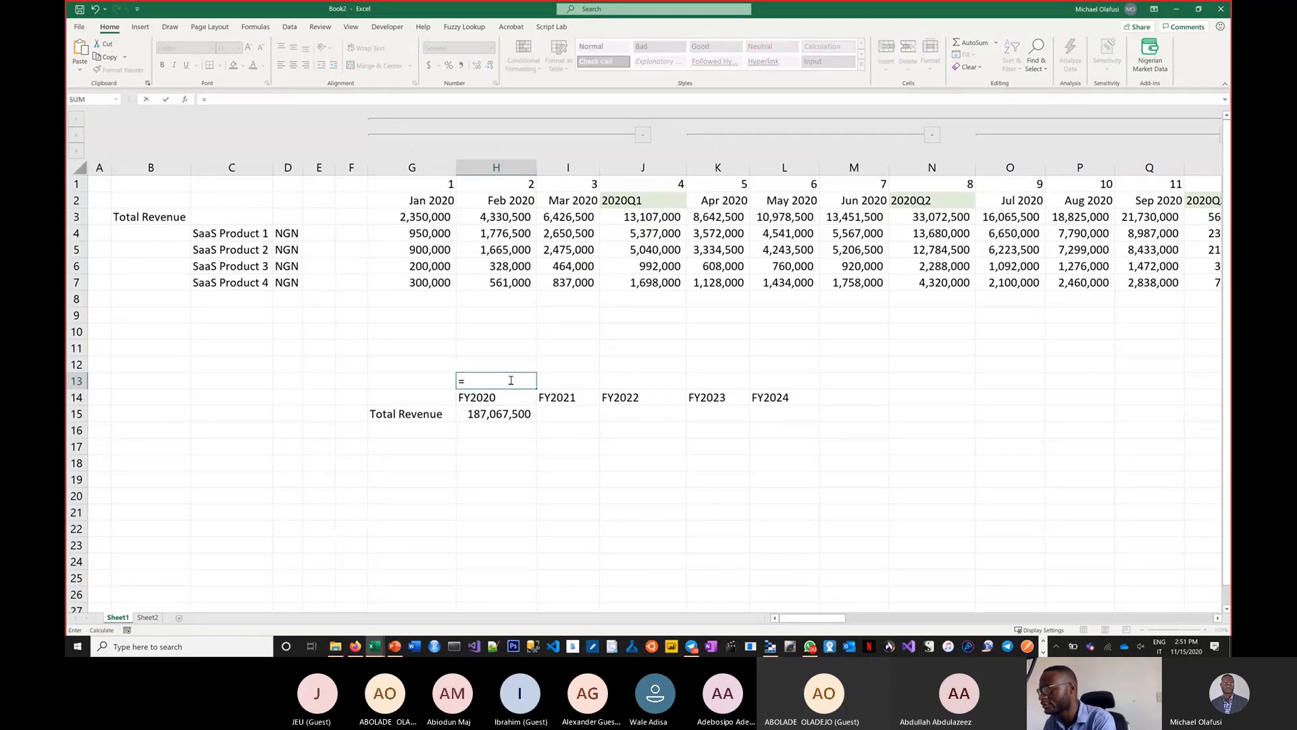
type("v")
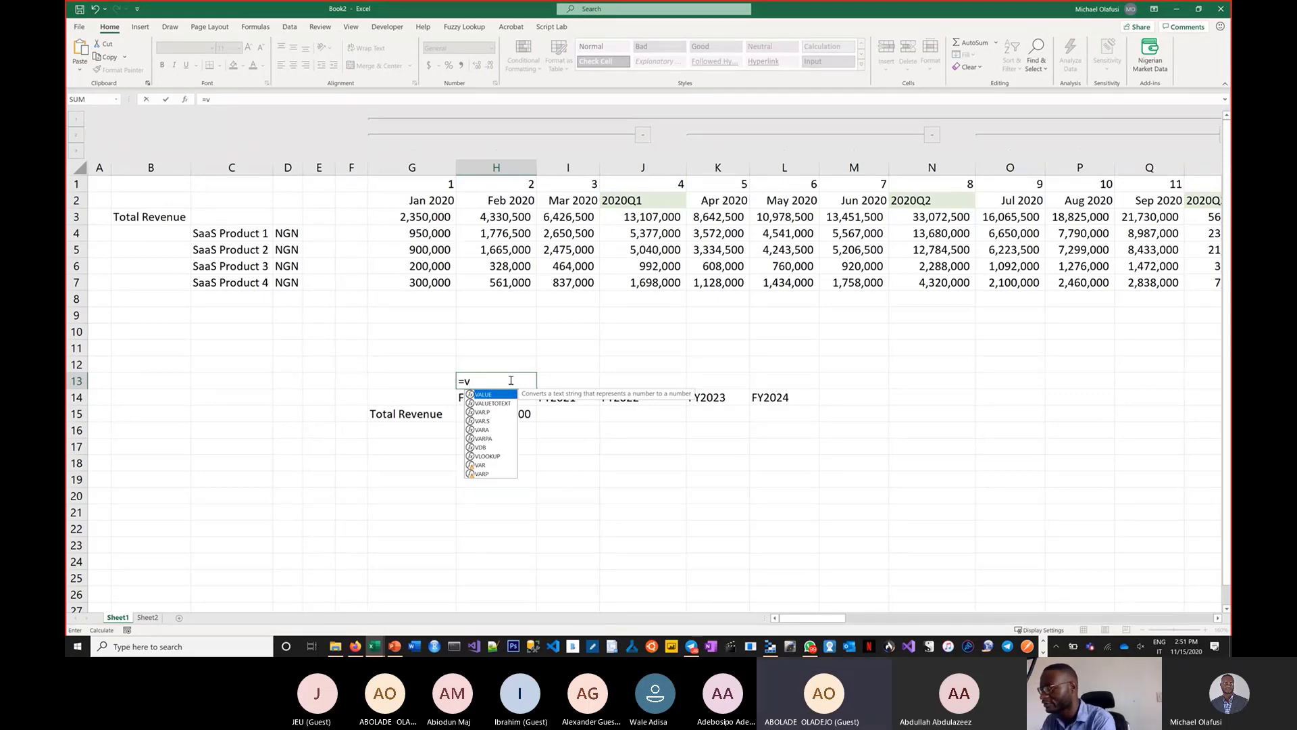
key("BackSpace")
type("xlo")
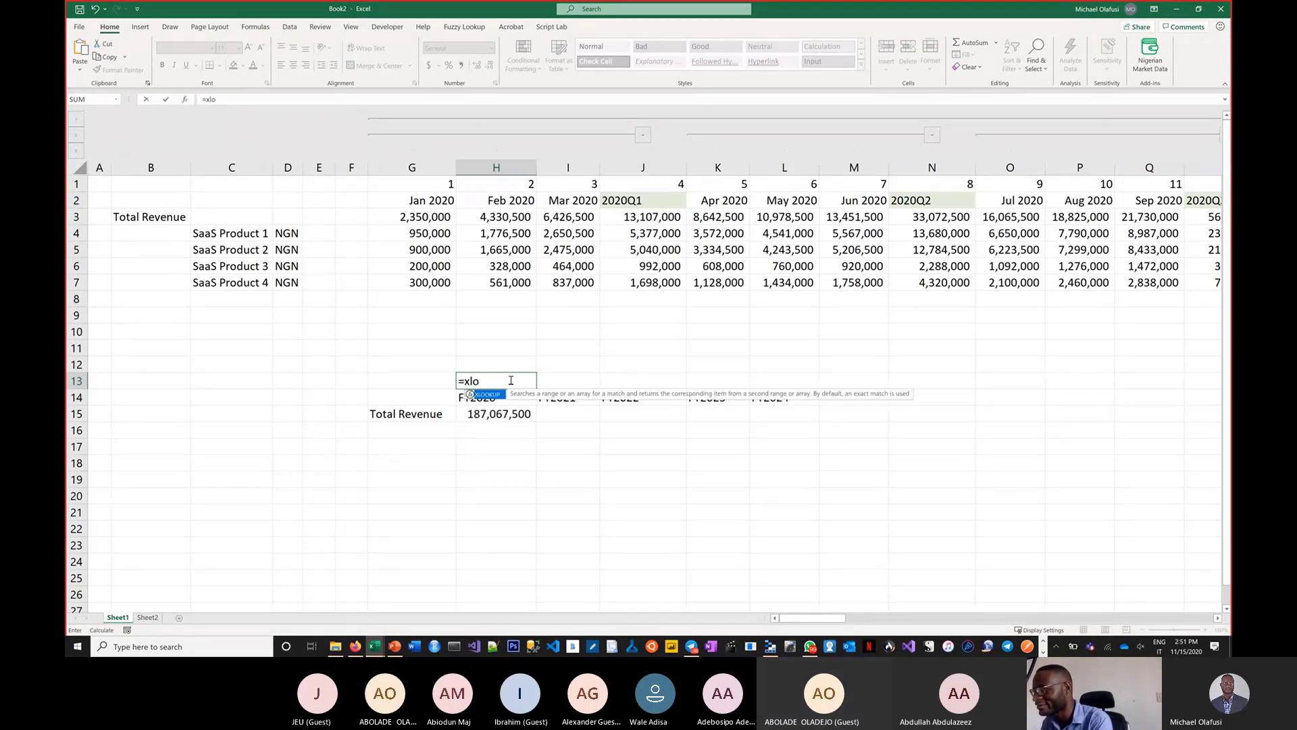
key("Tab")
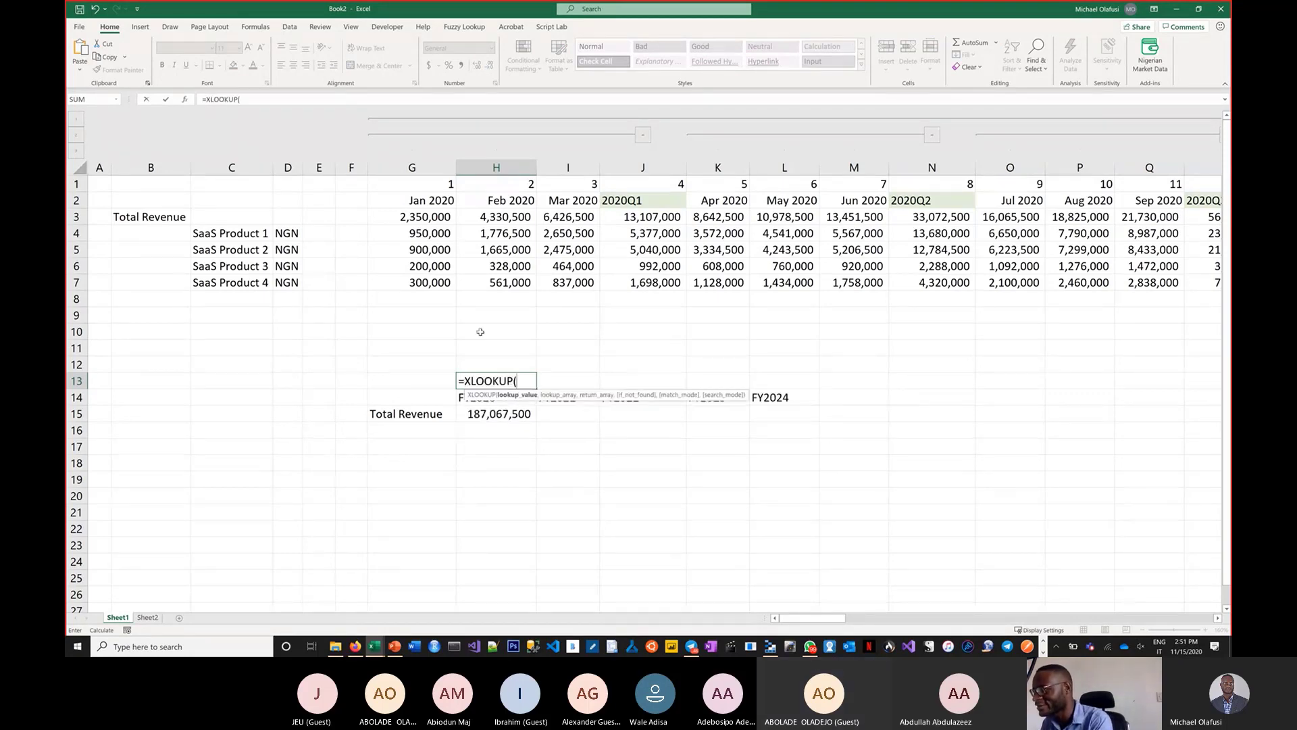
left_click(459, 400)
type(",")
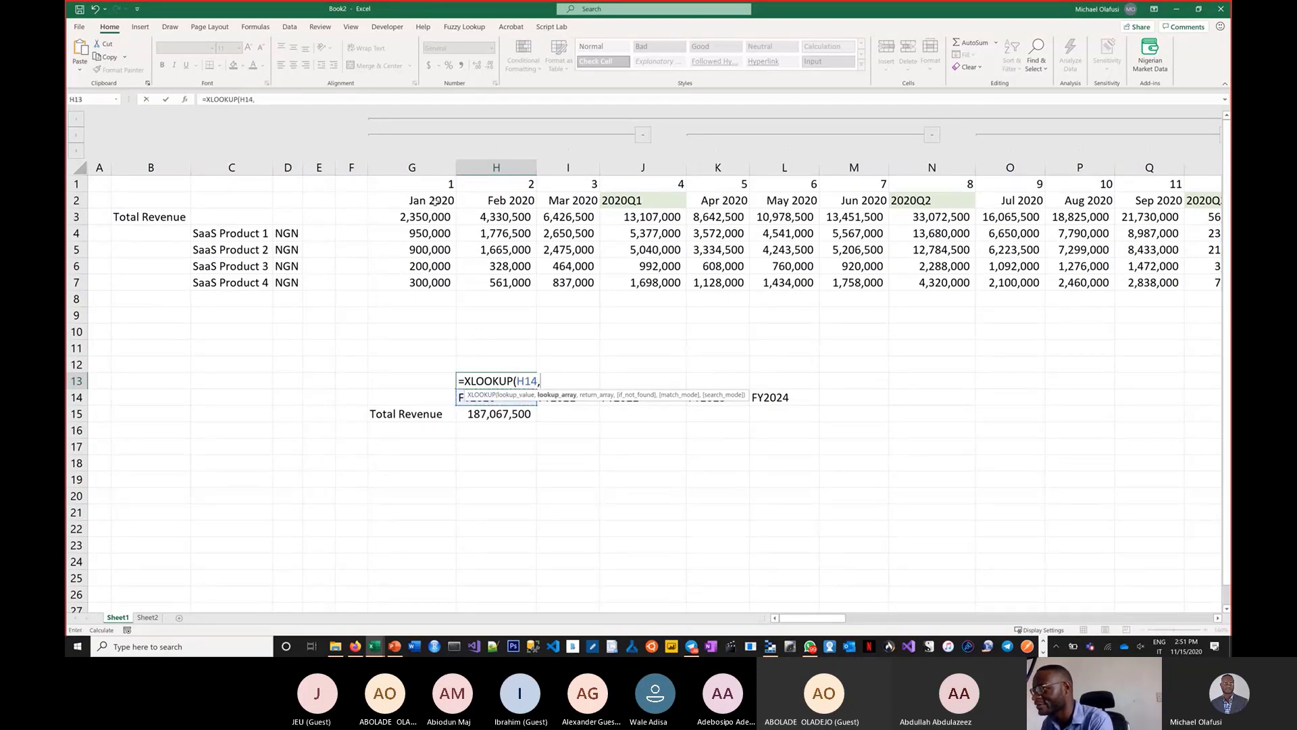
left_click(438, 200)
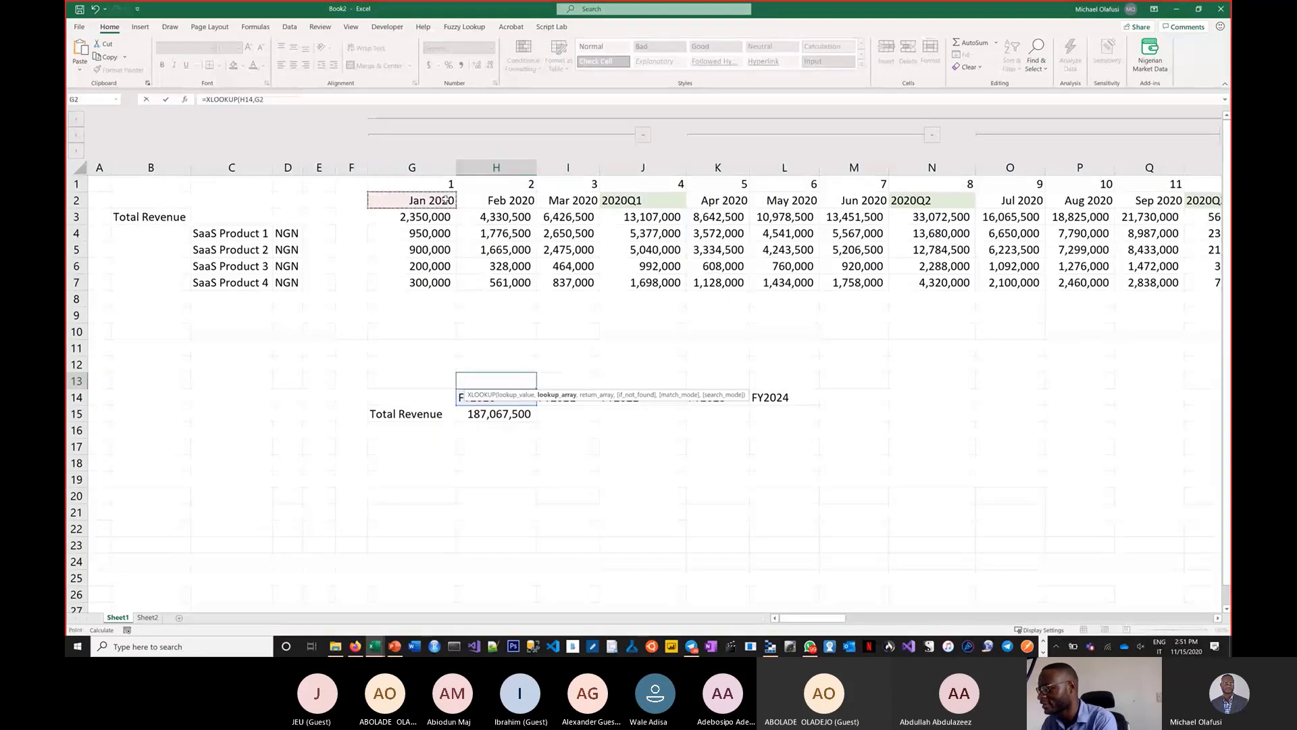
key("ctrl+shift+Right")
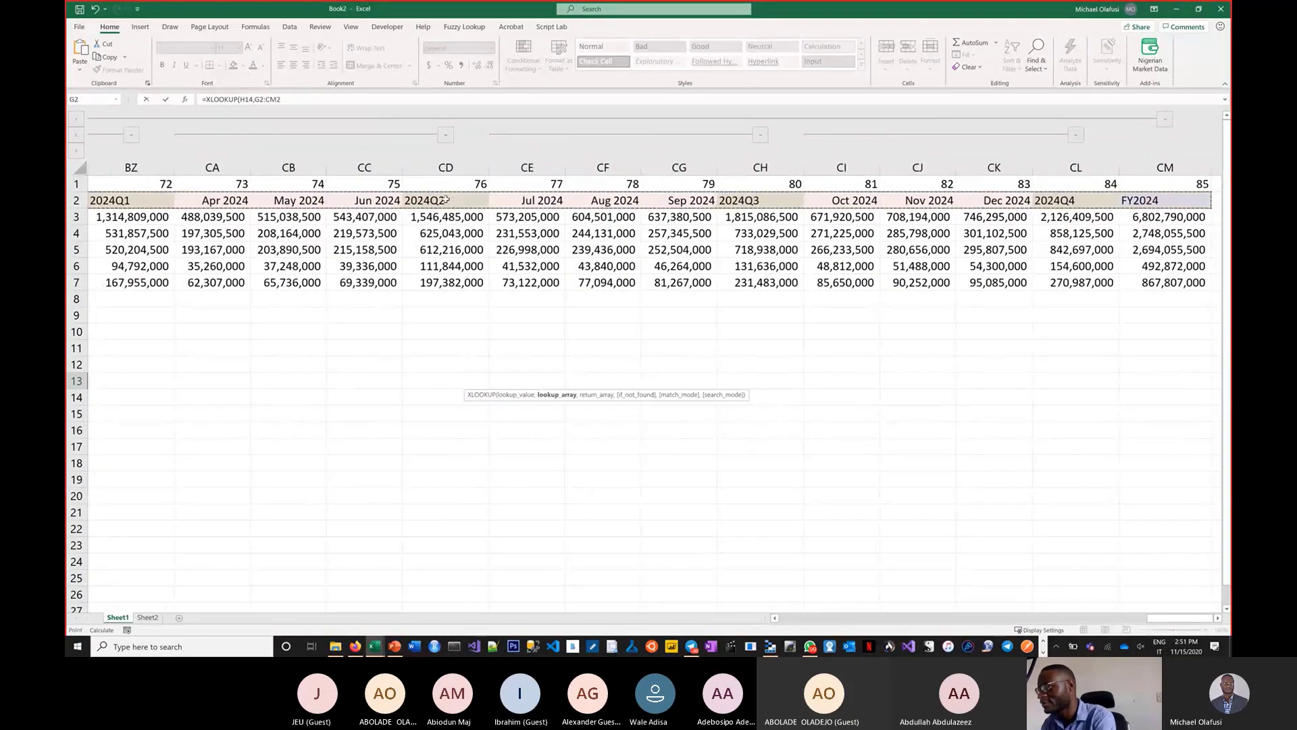
key("F4")
type(",")
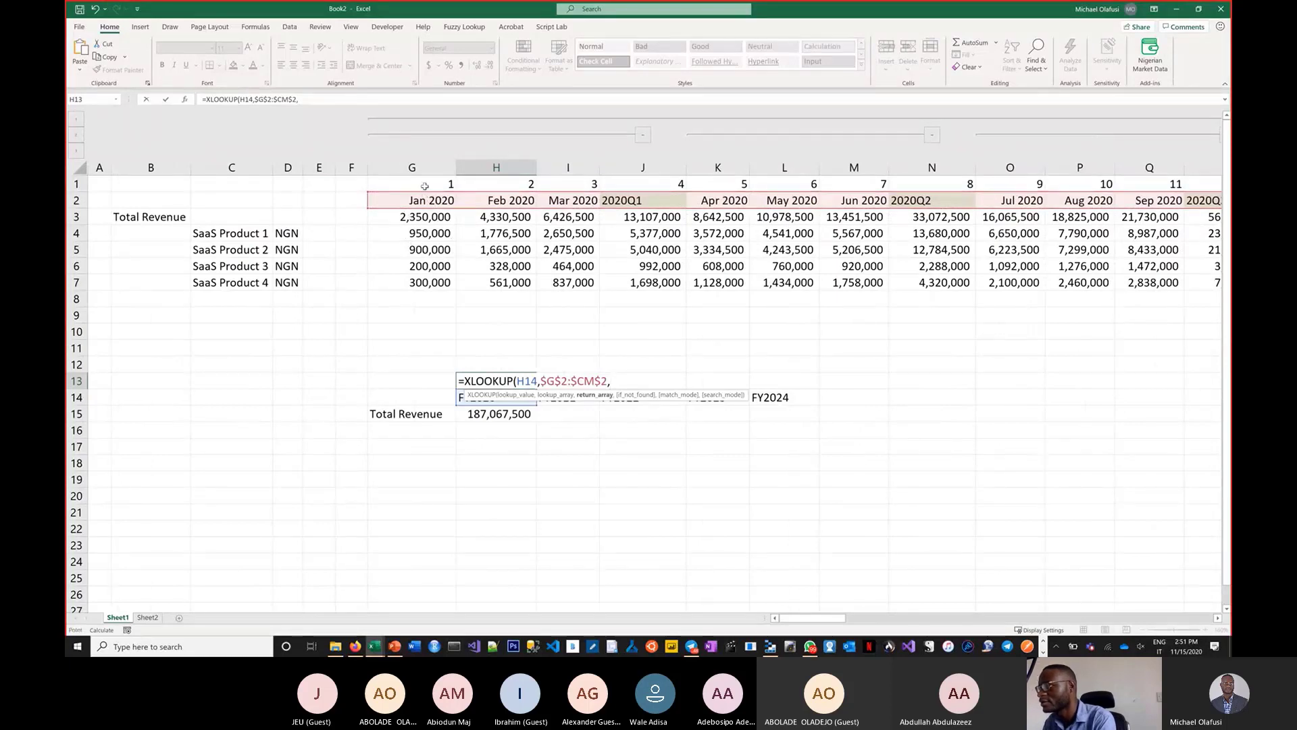
- Complete the H13 XLOOKUP with the absolute return array $G$1:$CM$1 and fill the formula across to L13
left_click(425, 187)
key("ctrl+shift+Right")
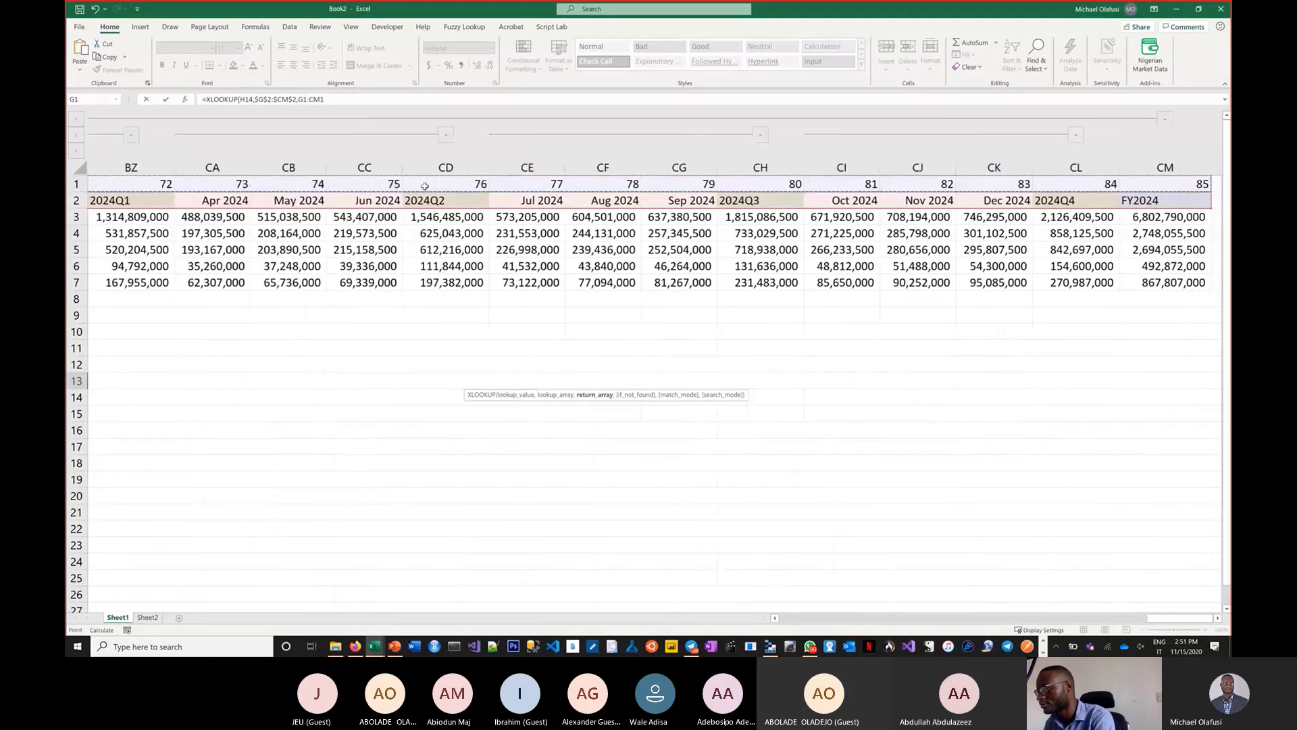
key("F4")
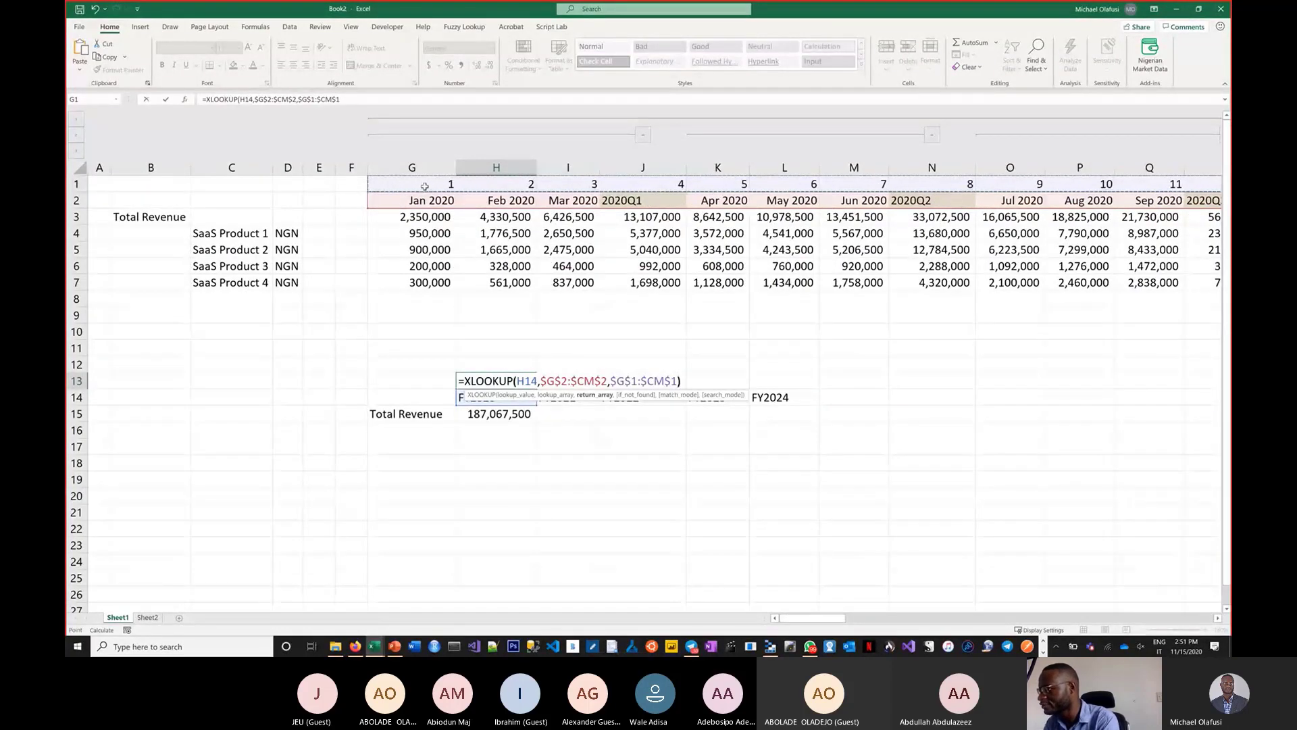
type(")")
key("Return")
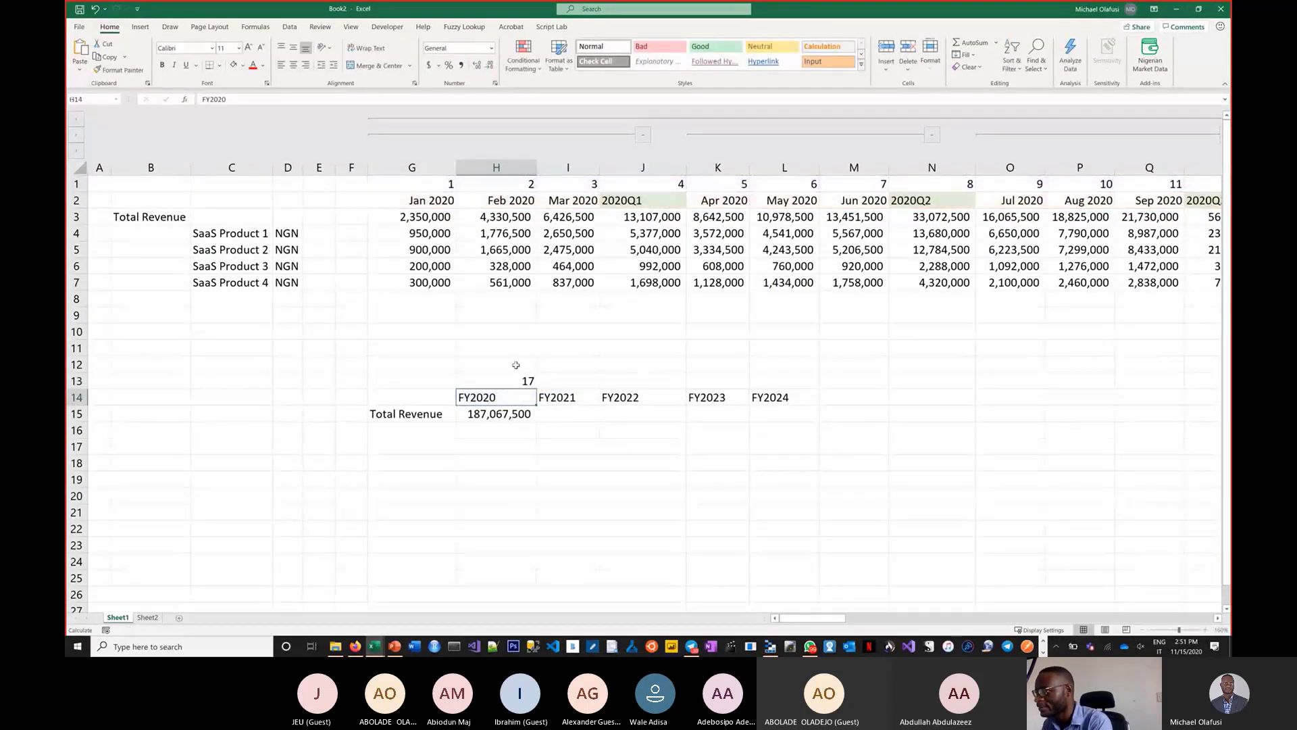
left_click(518, 377)
left_click_drag(537, 388, 771, 464)
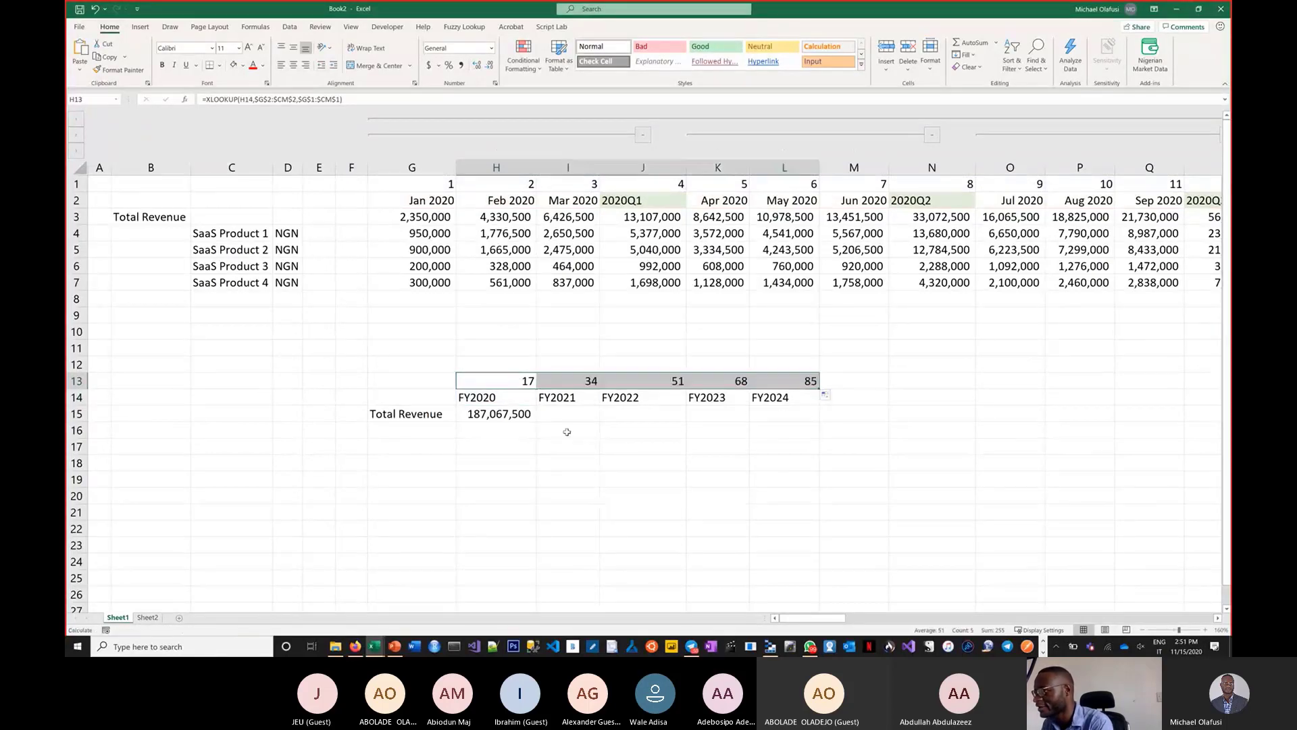
- Replace the fixed position number in the H15 INDEX formula with a reference to H13
double_click(523, 415)
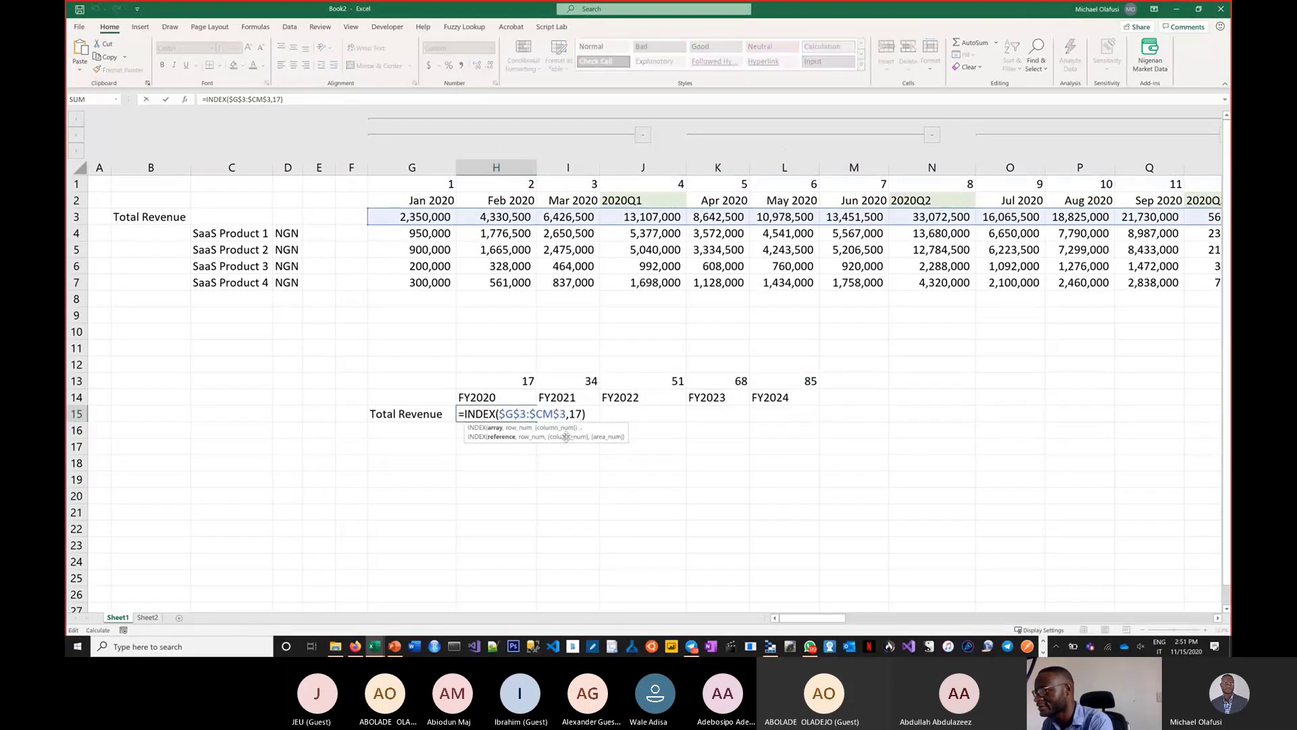
key("Escape")
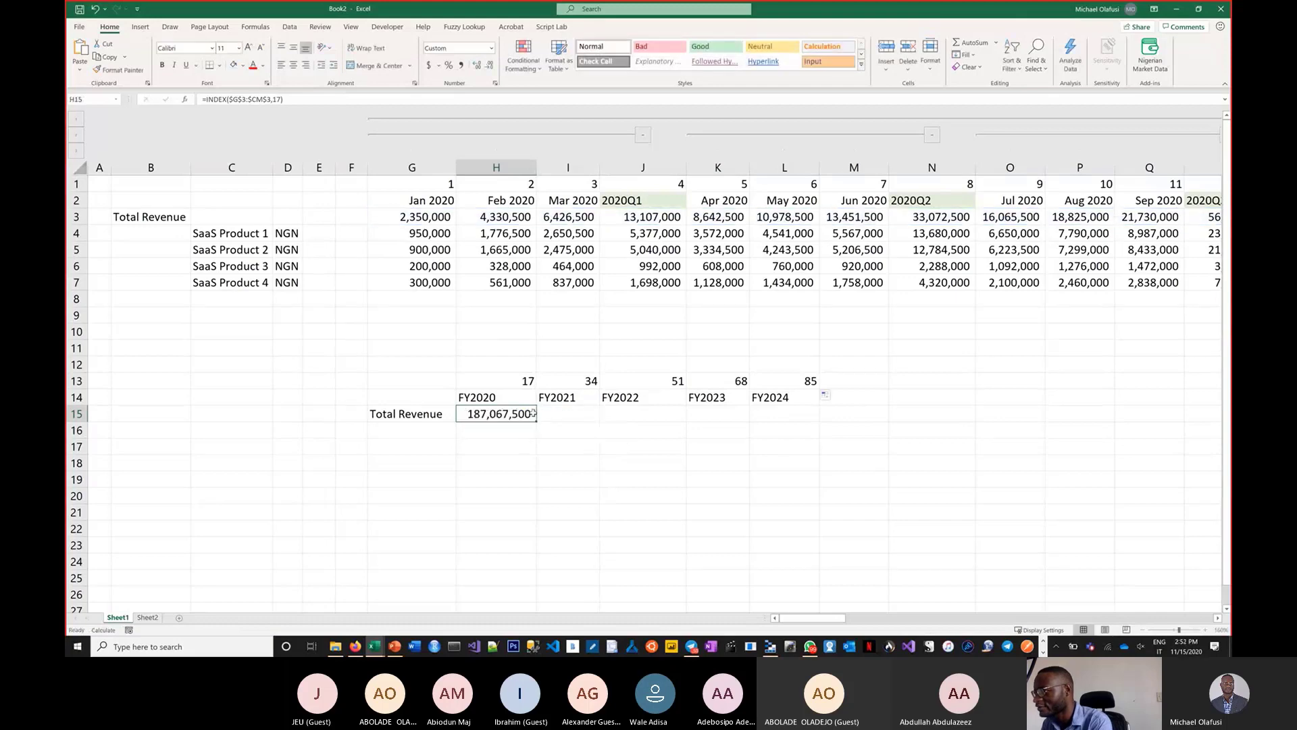
double_click(534, 413)
left_click(583, 417)
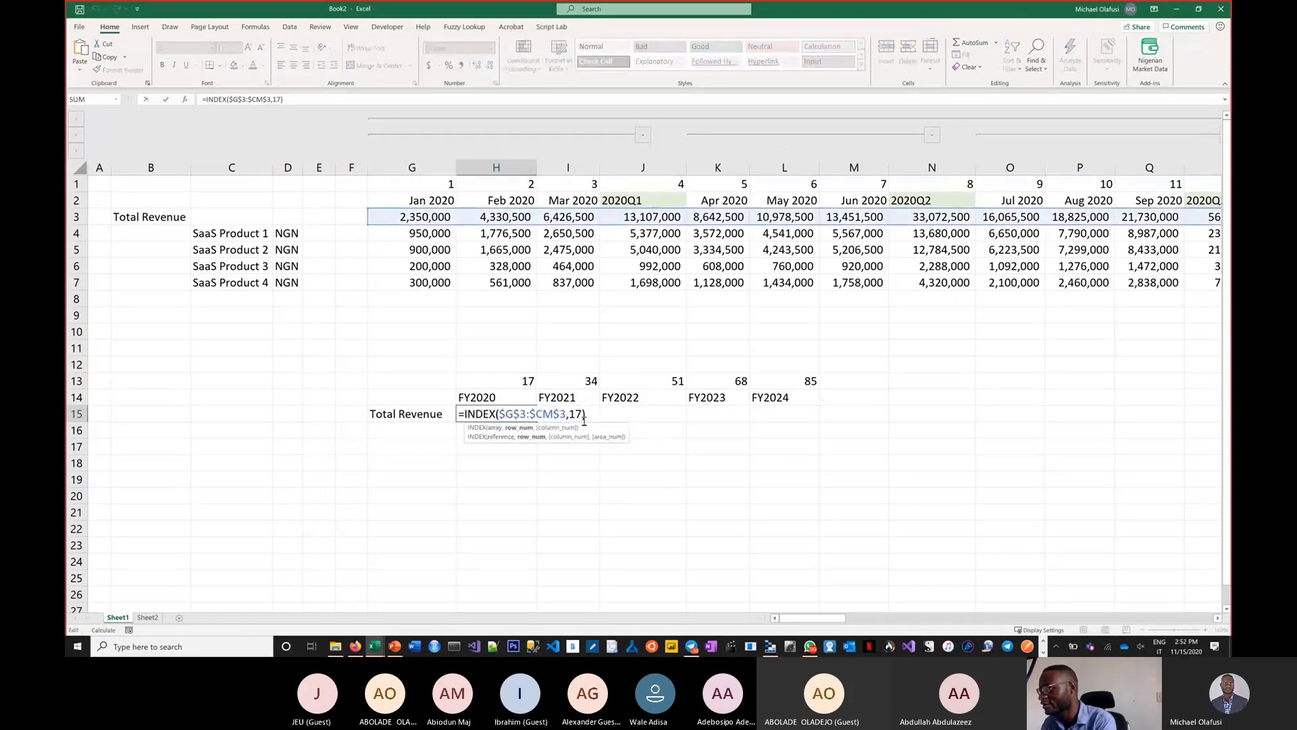
key("BackSpace")
key("BackSpace")
left_click(526, 383)
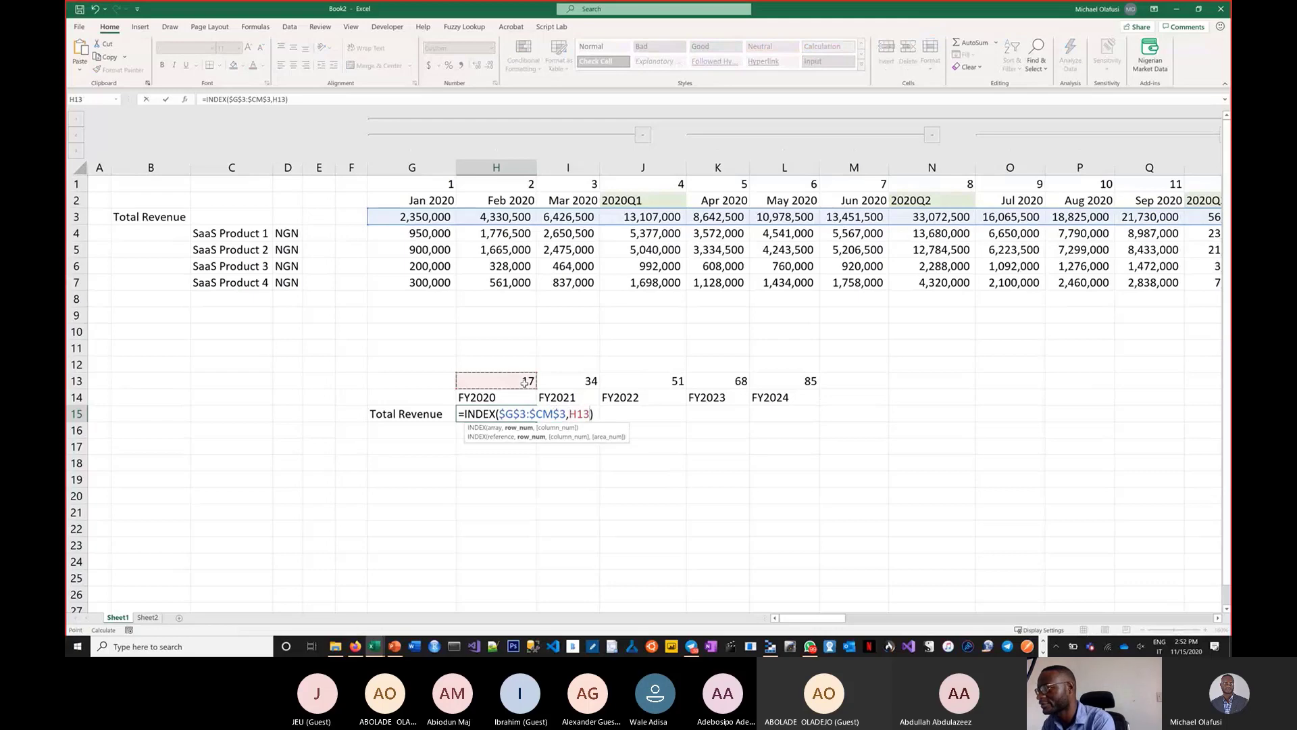
key("Return")
- Fill the H15 INDEX formula across to L15 and autofit columns I, K and L
left_click(514, 414)
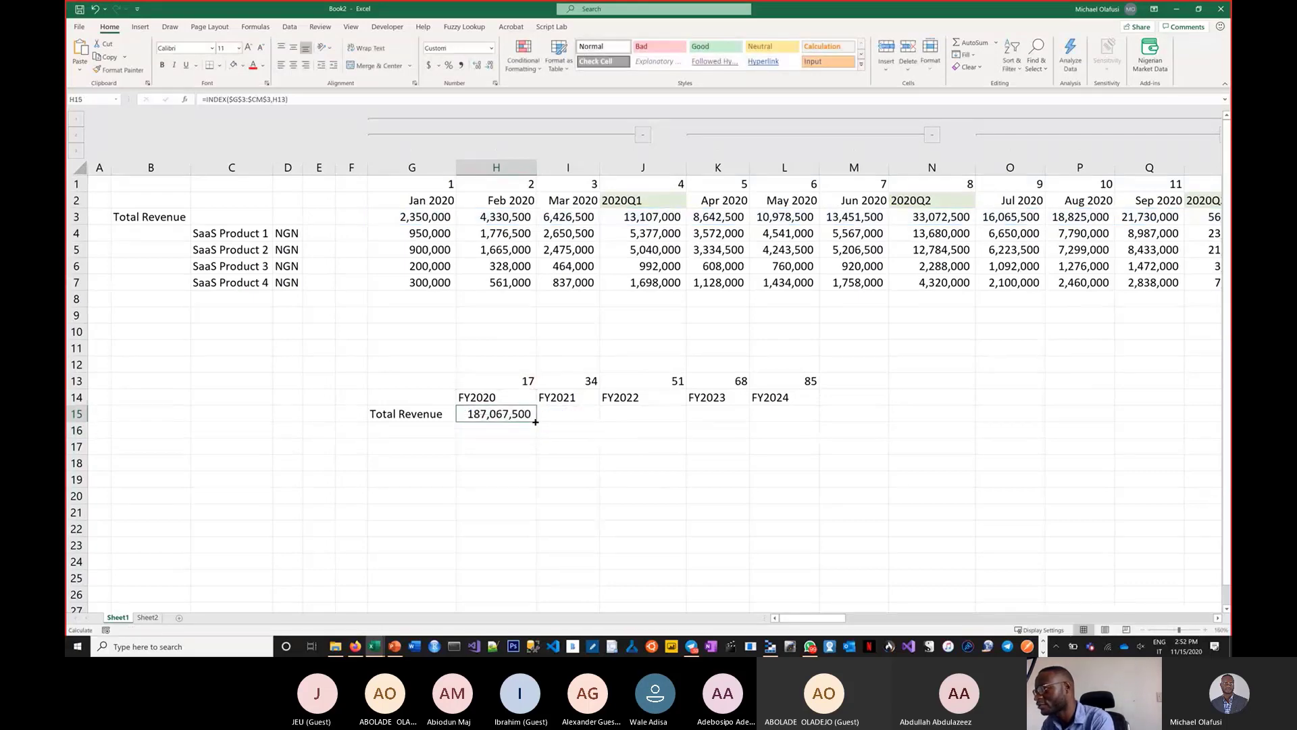
left_click_drag(537, 421, 821, 425)
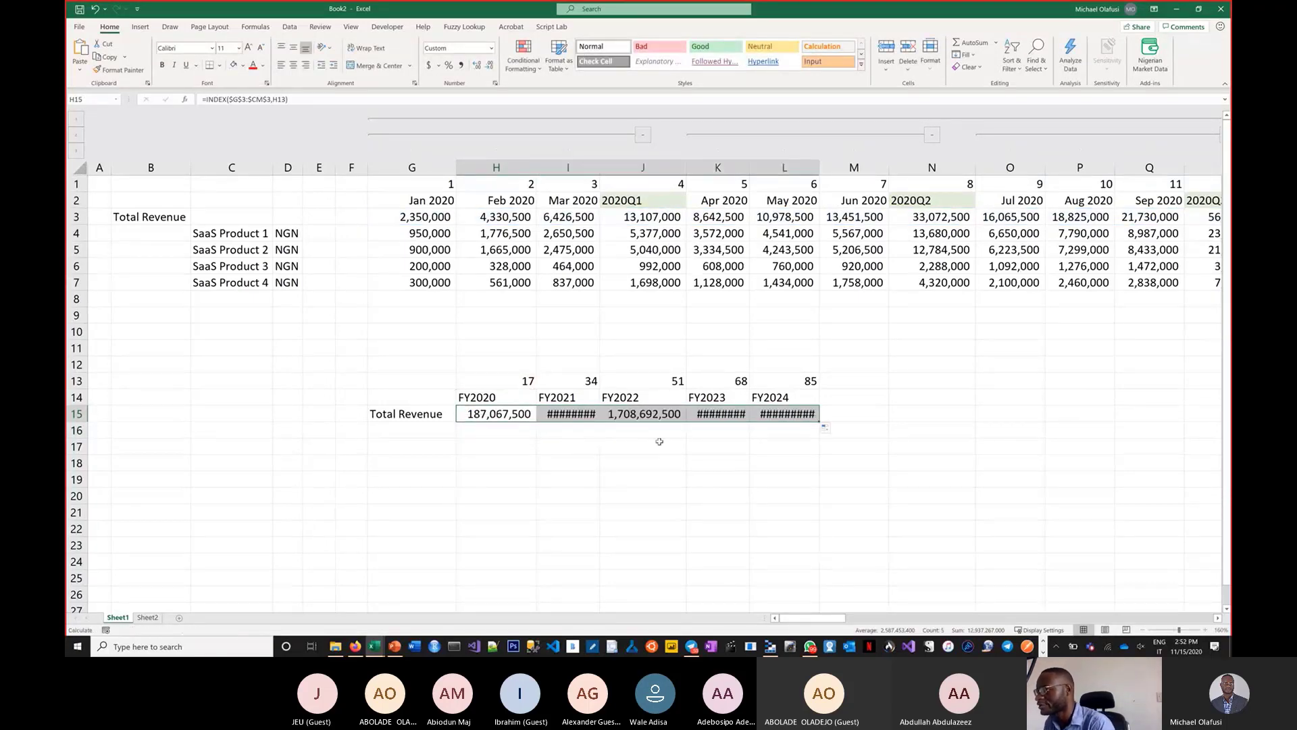
double_click(600, 167)
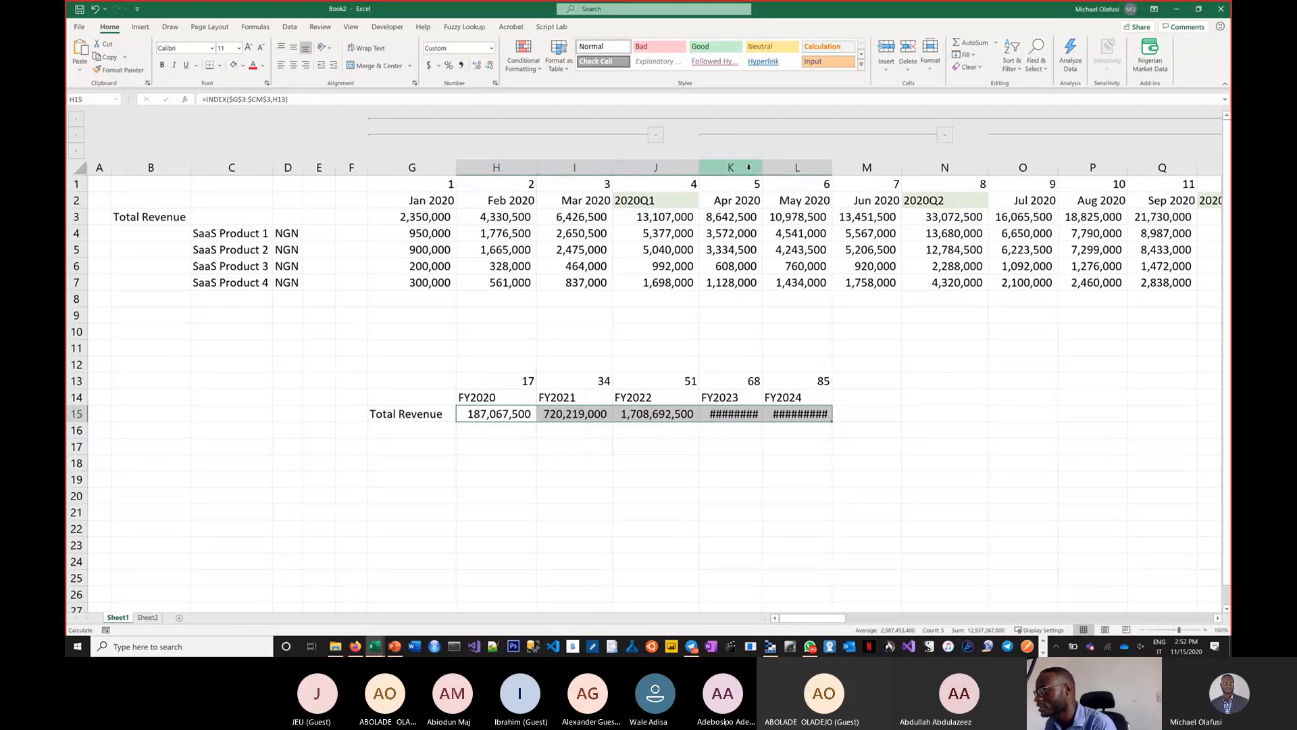
left_click_drag(748, 167, 825, 170)
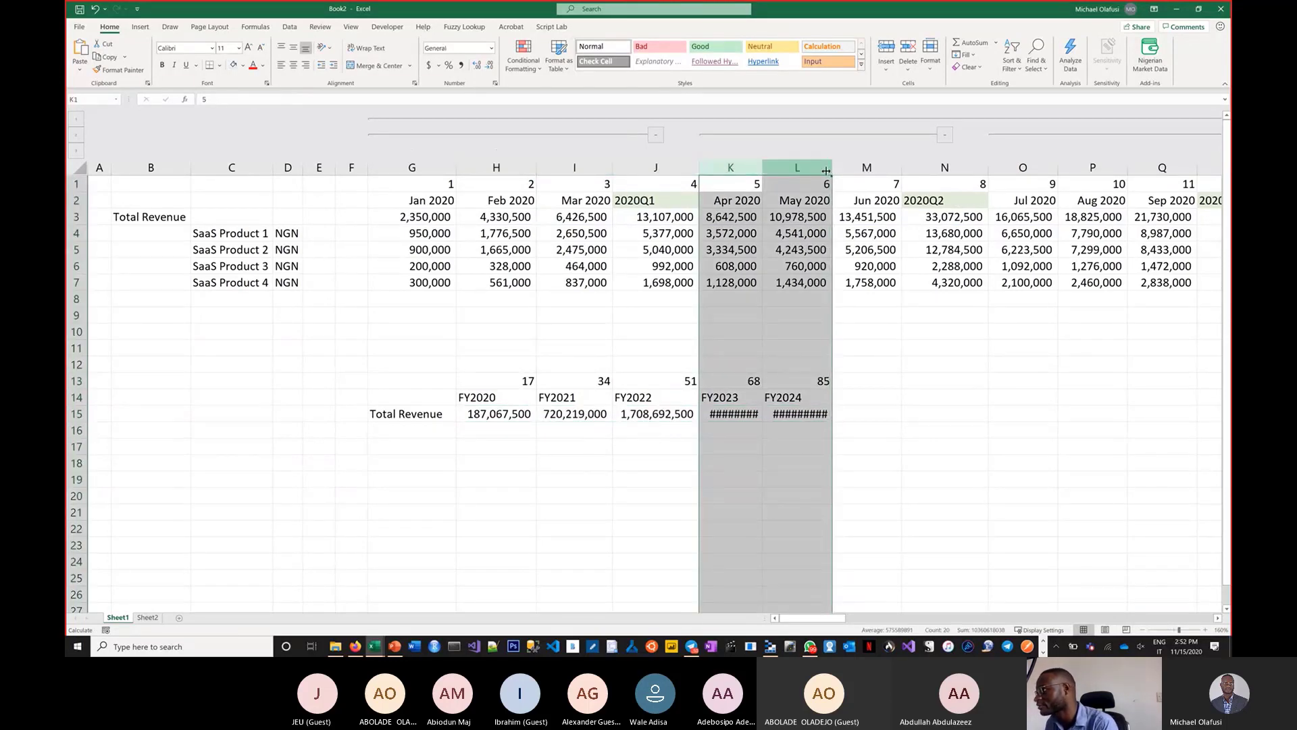
double_click(829, 170)
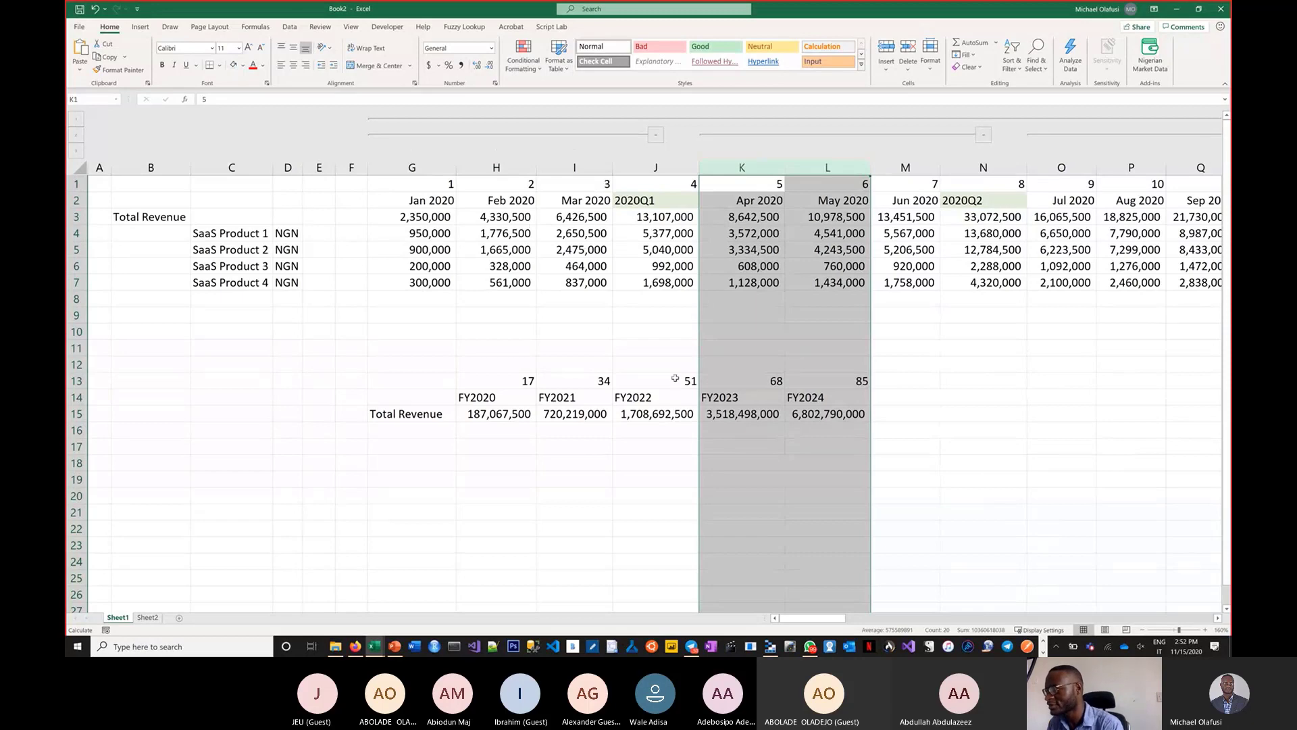
- Copy the Total Revenue row down into row 16 and clear H16:L16, keeping only the label in G16
double_click(492, 414)
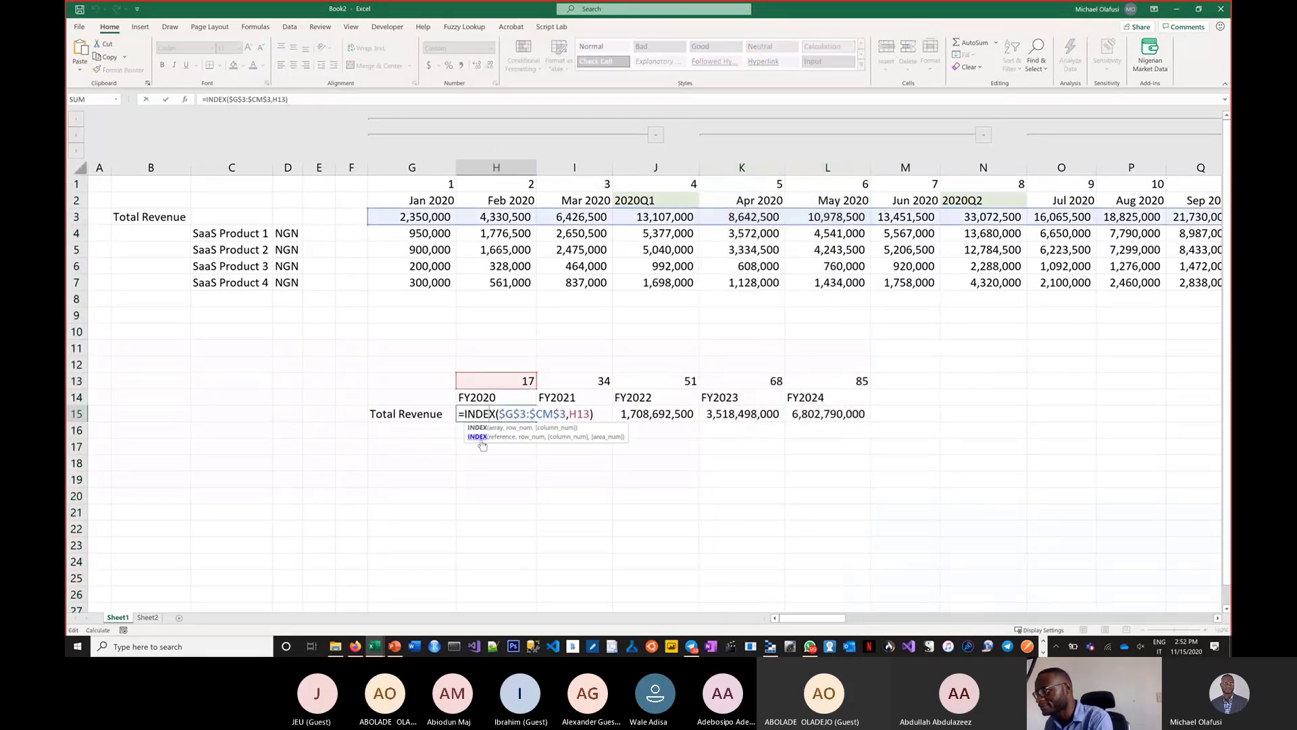
left_click(433, 431)
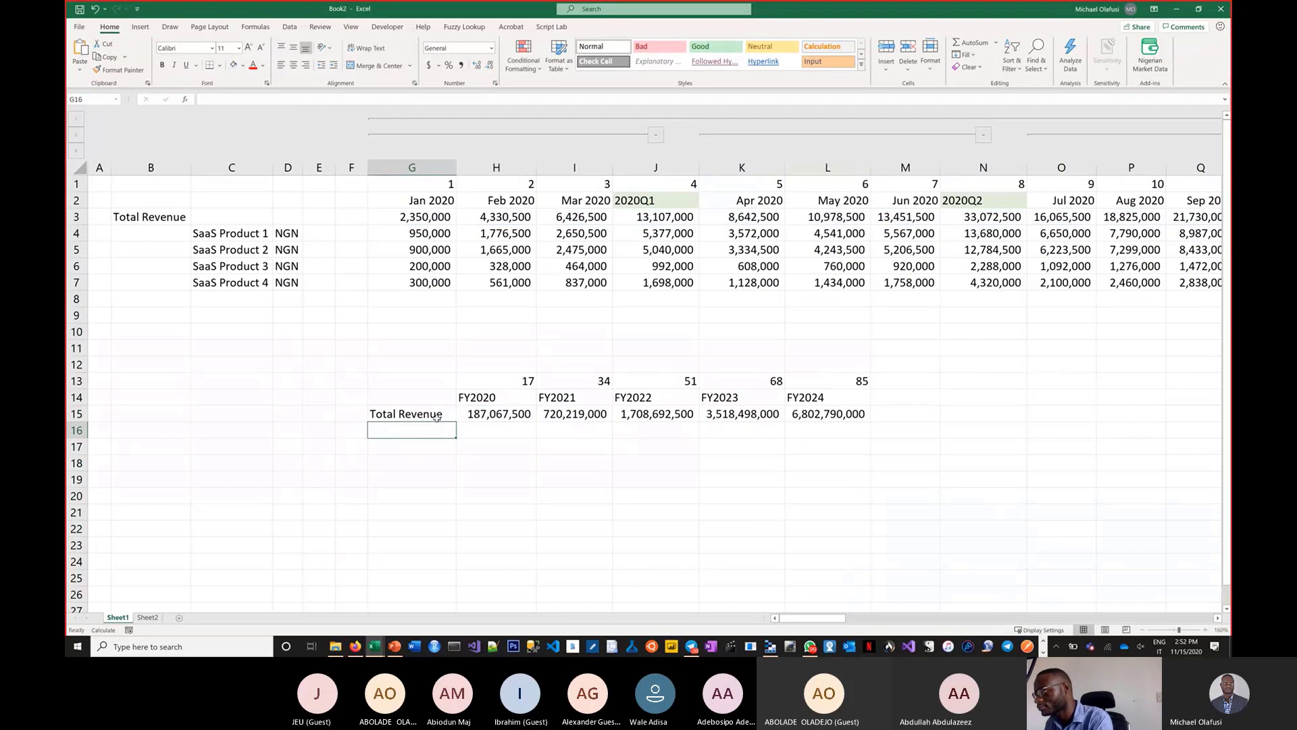
left_click_drag(437, 417, 828, 431)
key("ctrl+d")
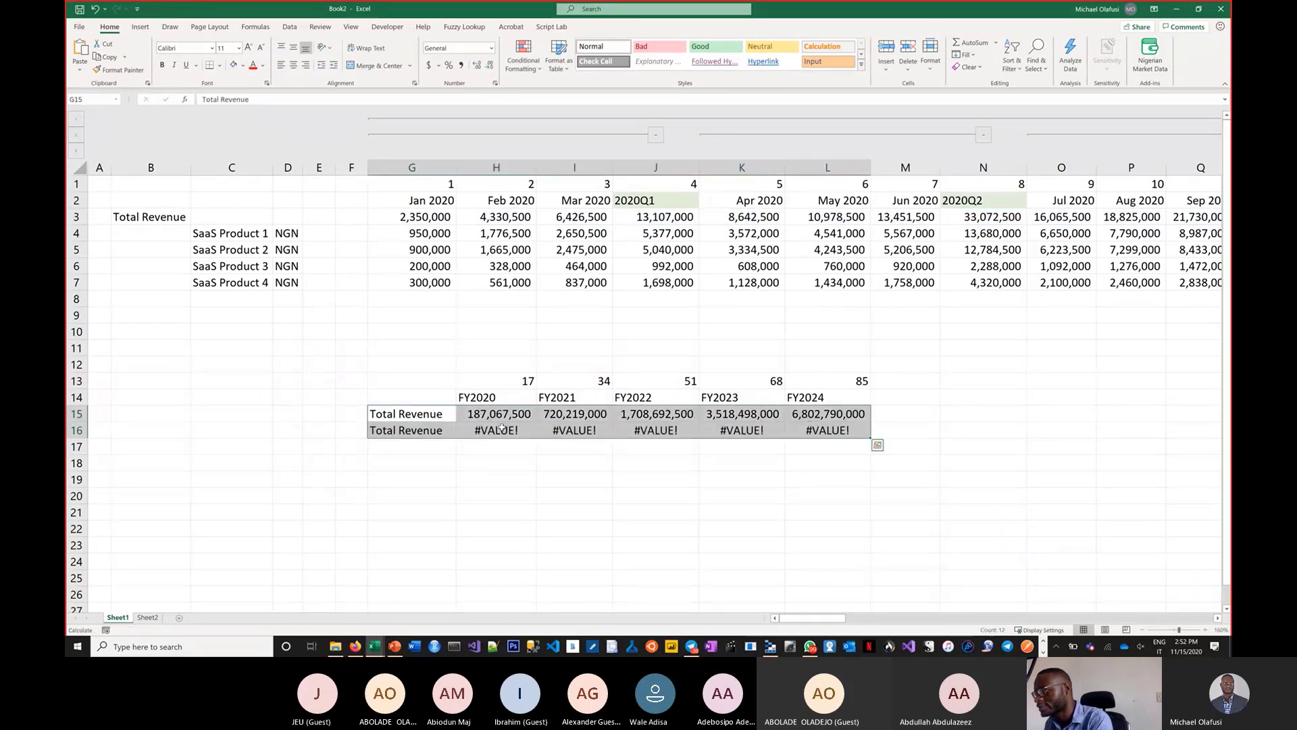
left_click_drag(500, 426, 798, 433)
key("Delete")
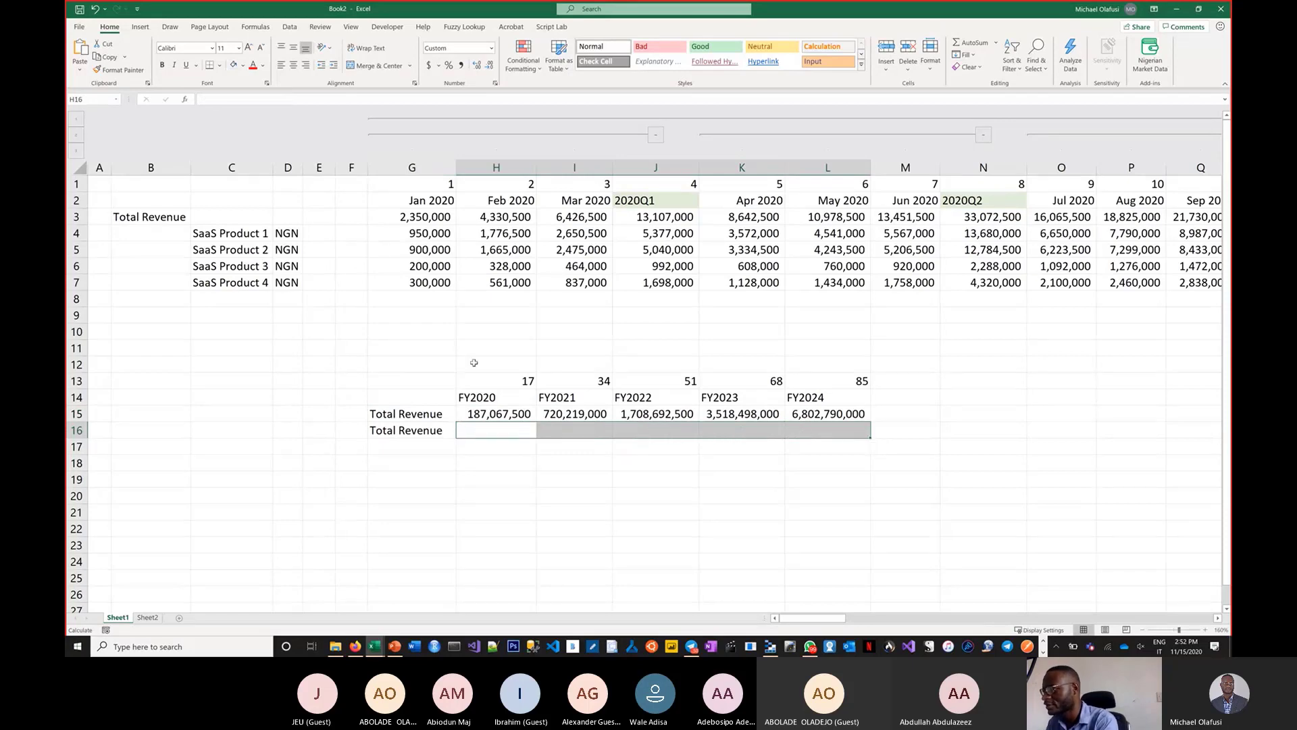
- Start an INDEX formula in H16 with the absolute Total Revenue array $G$3:$CM$3
left_click(505, 427)
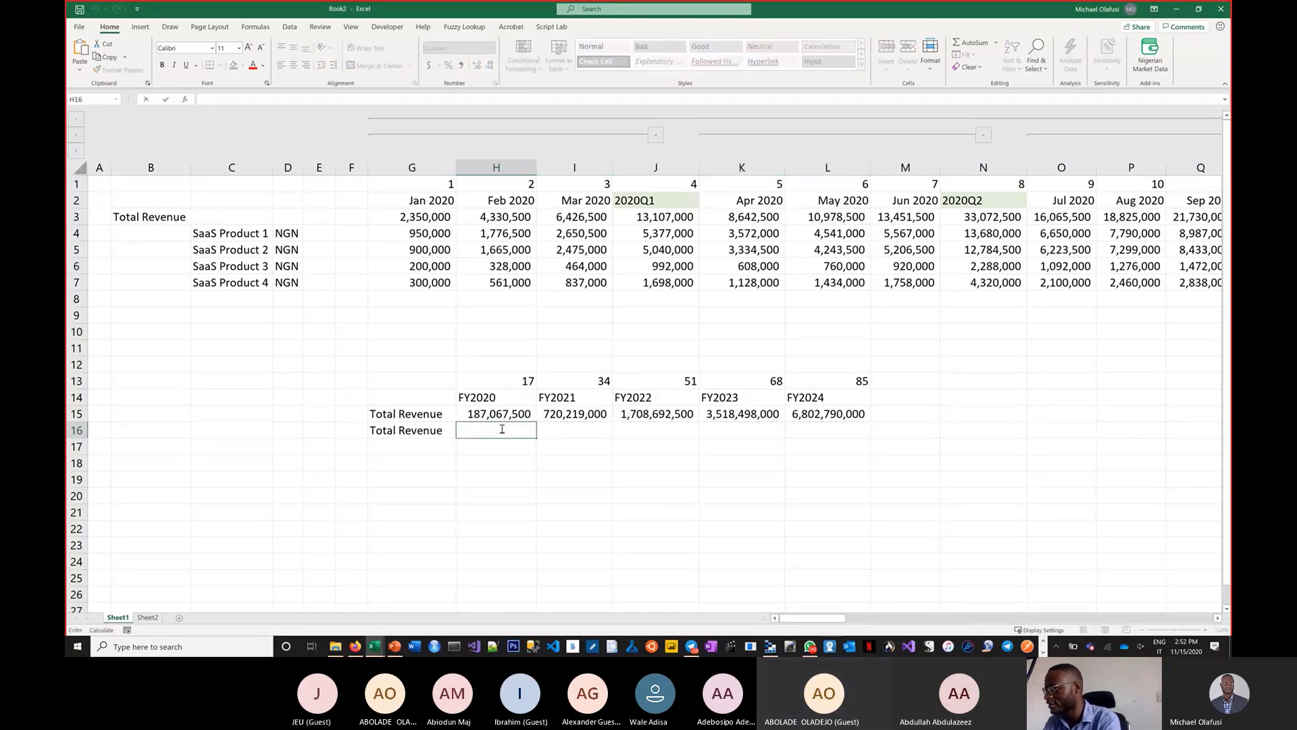
type("=index")
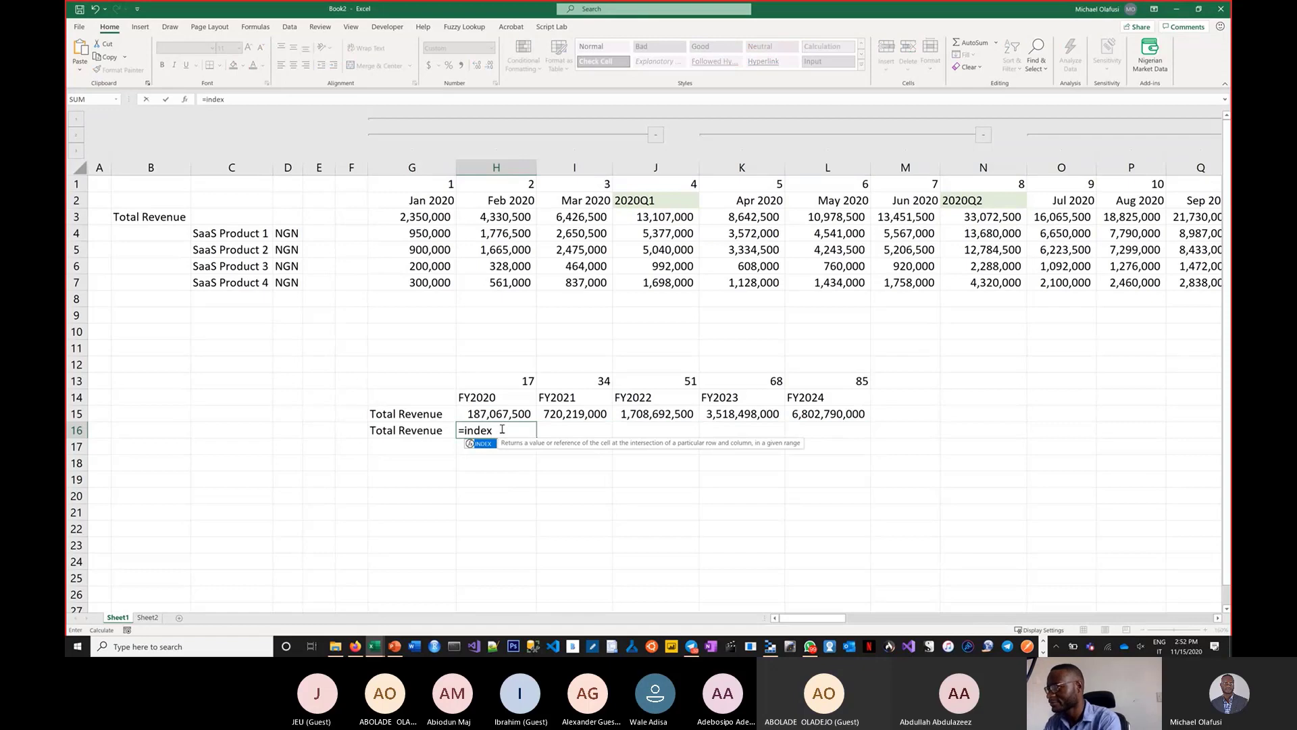
type("(")
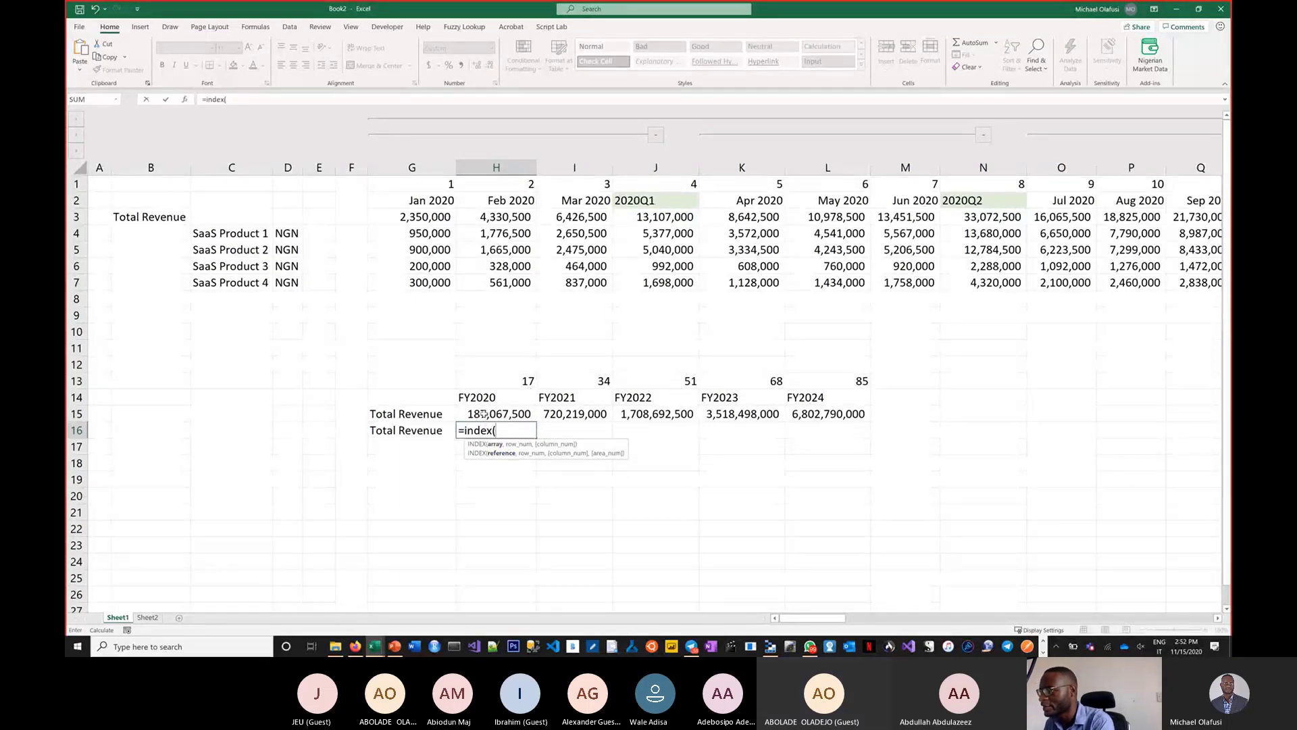
left_click(422, 217)
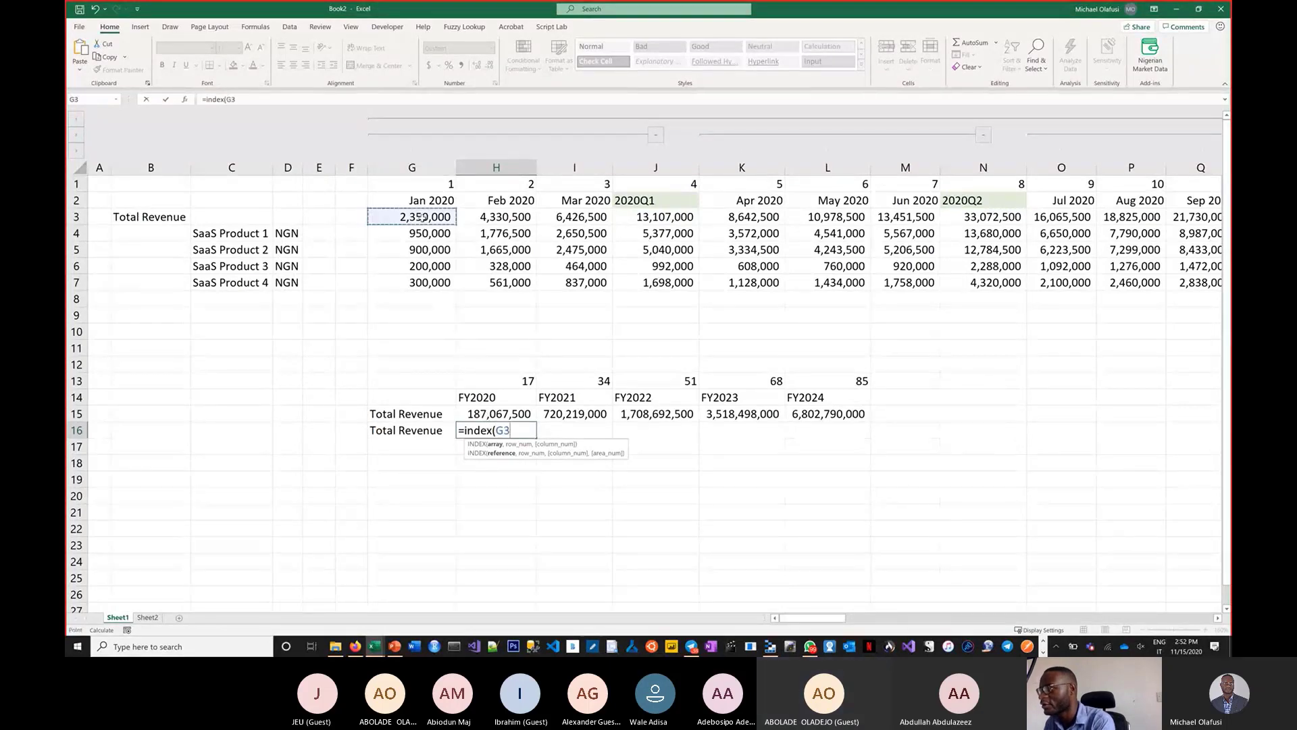
key("ctrl+shift+Right")
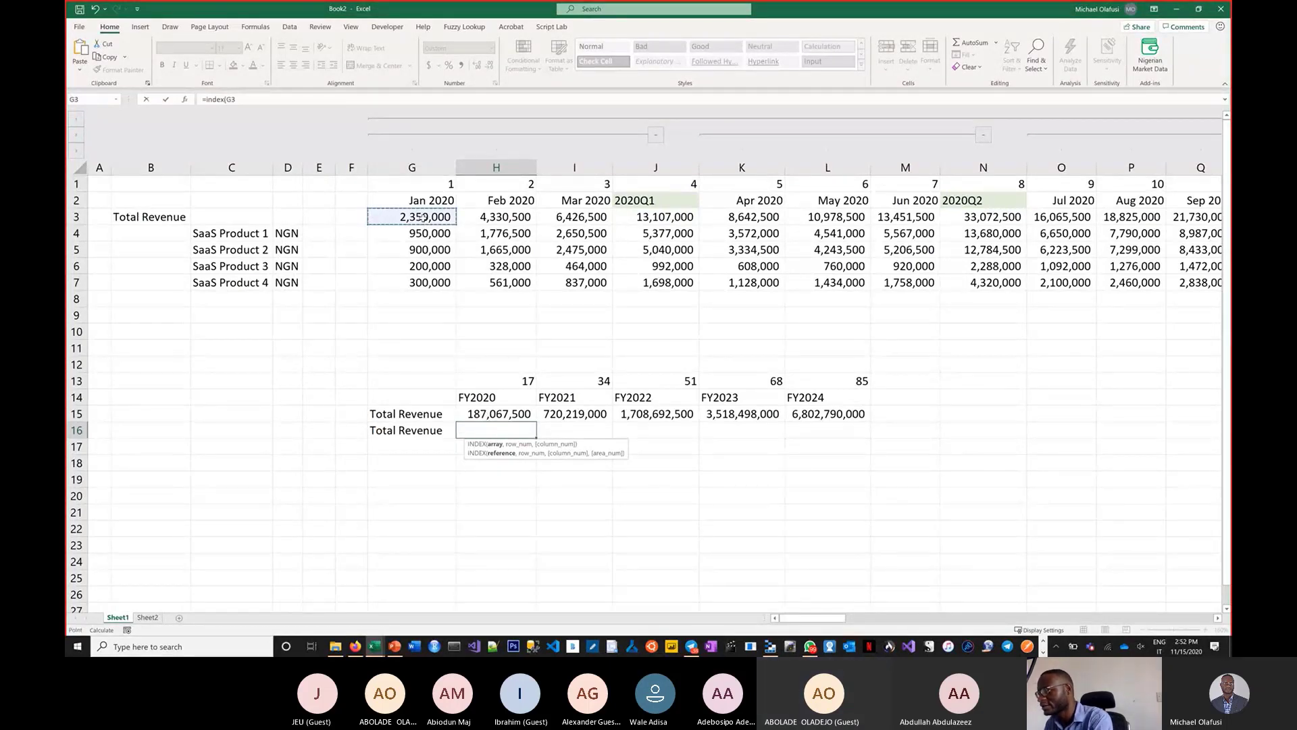
key("F4")
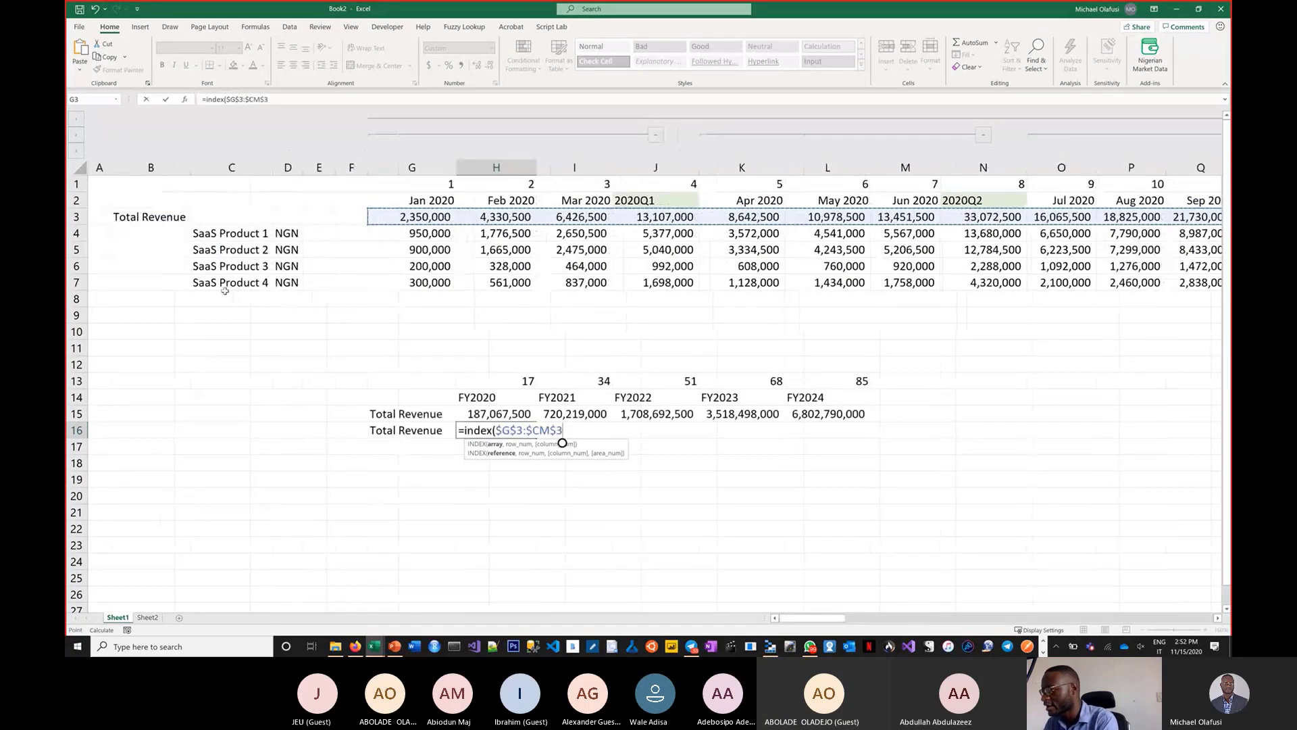
type(",")
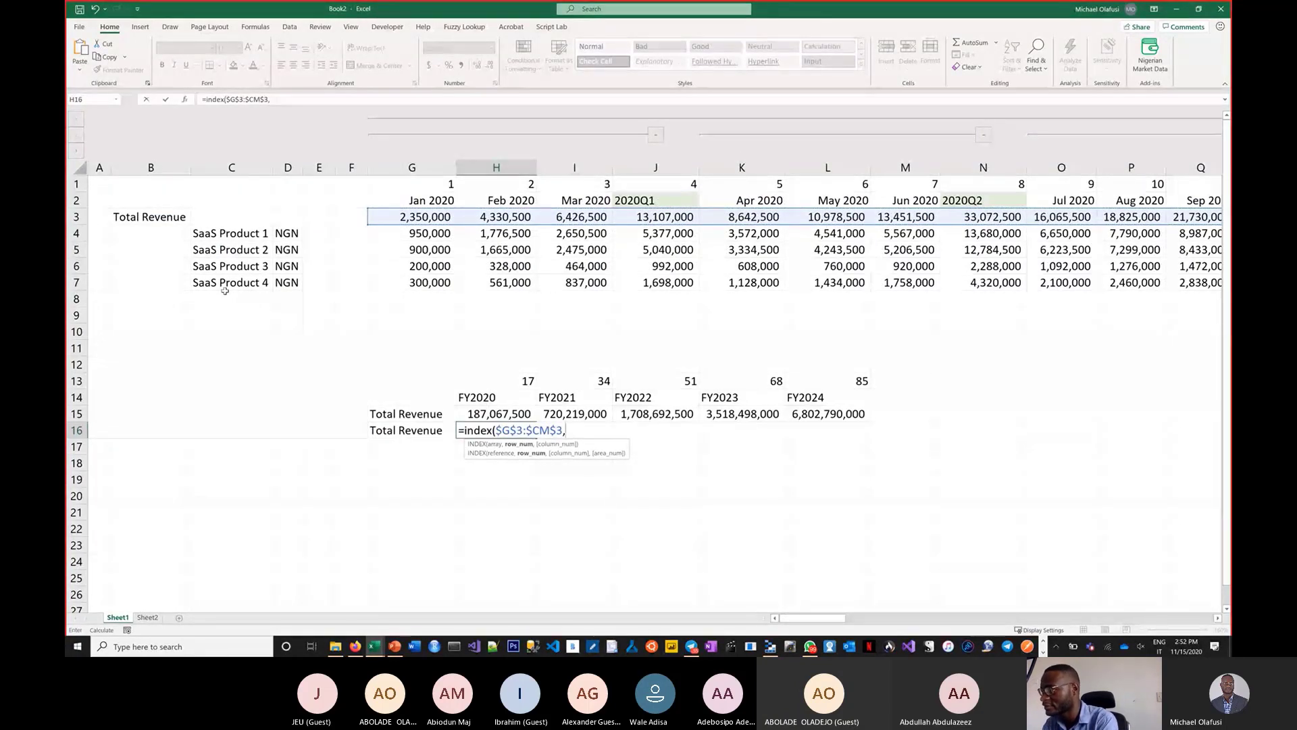
- Enter 17 multiplied by COUNTA(H14:I14) as the row number argument of the H16 INDEX formula
type("17")
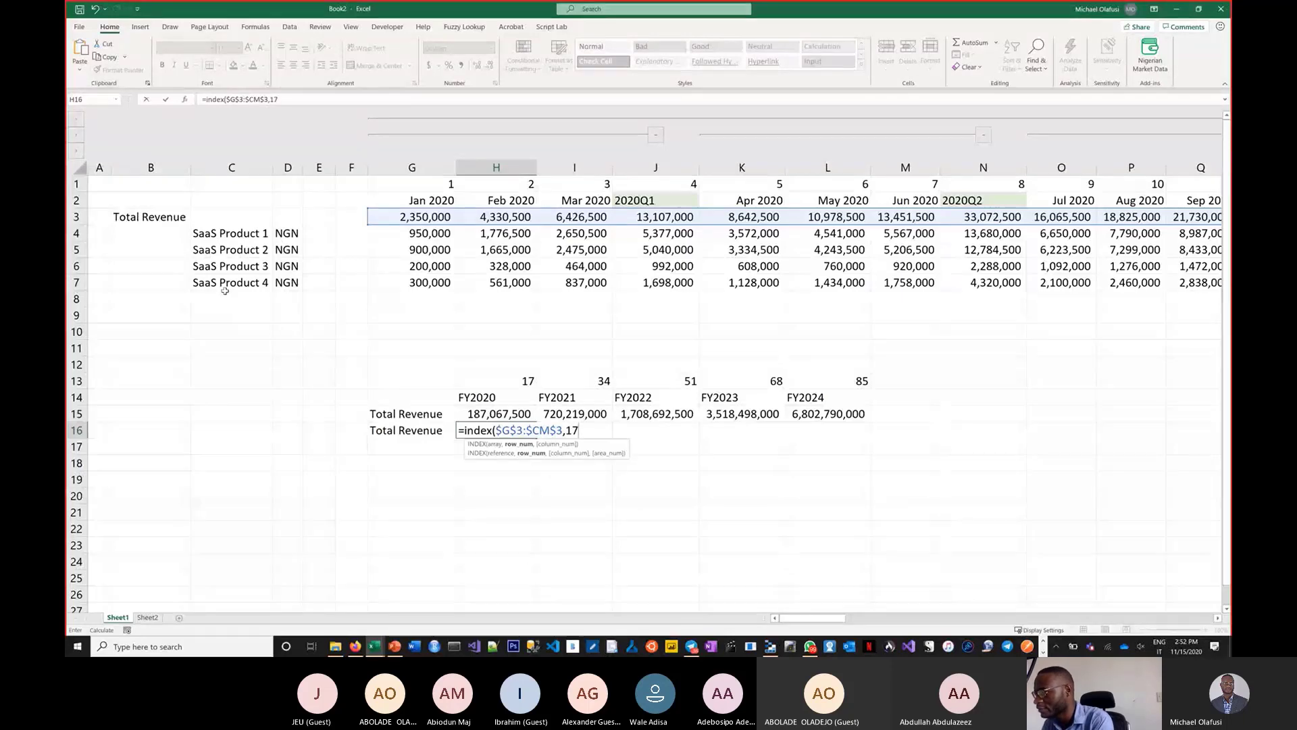
type("*c")
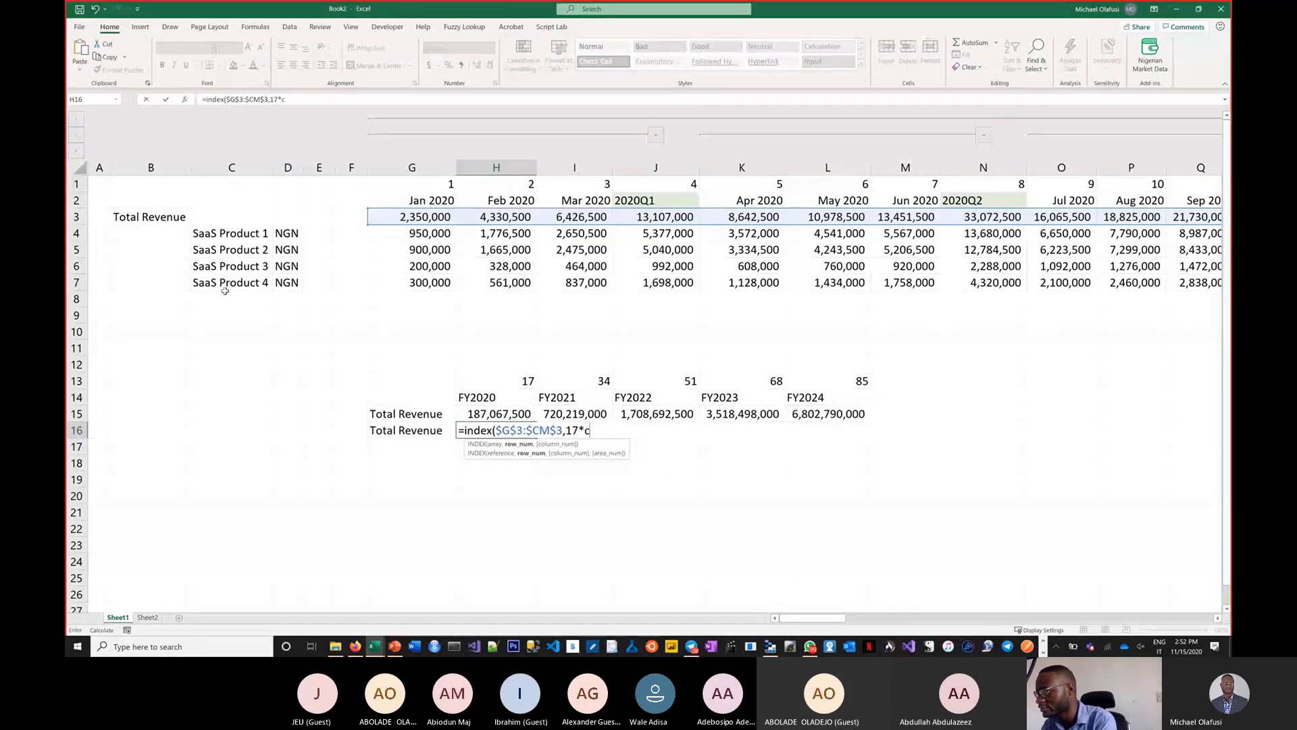
type("oun")
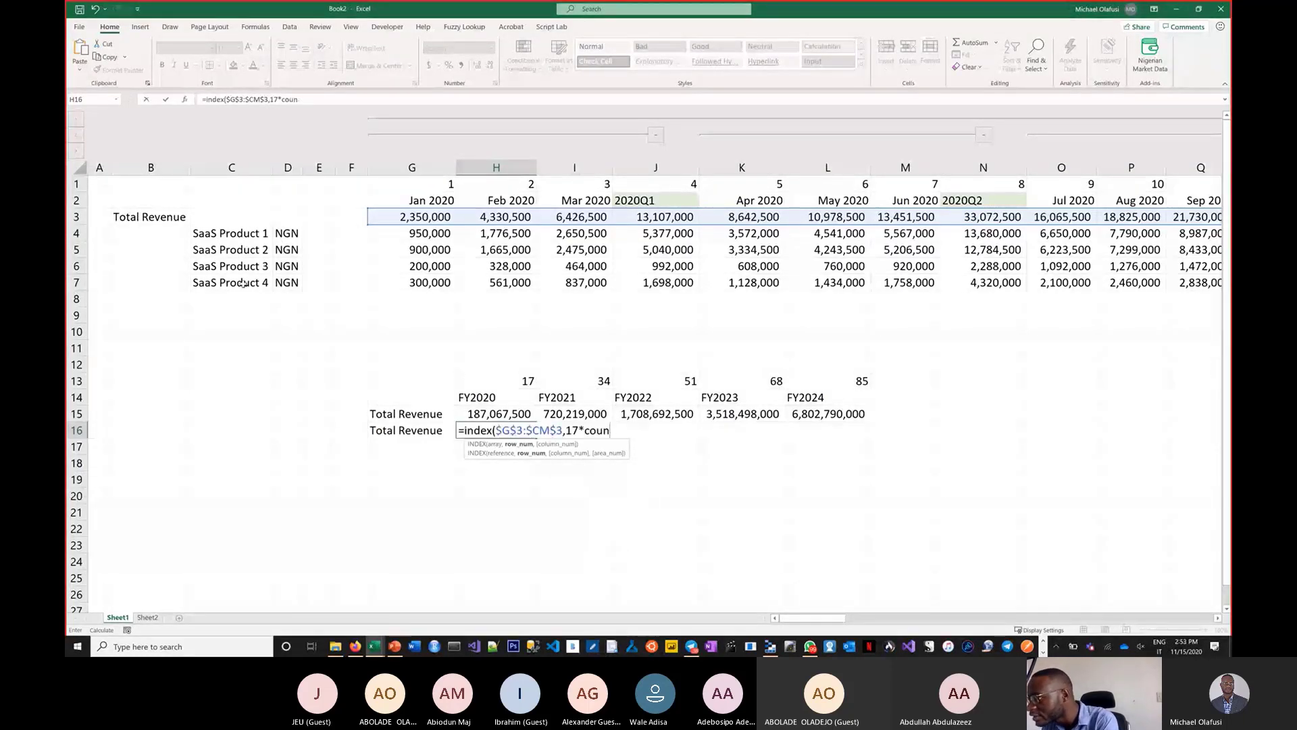
type("ta(")
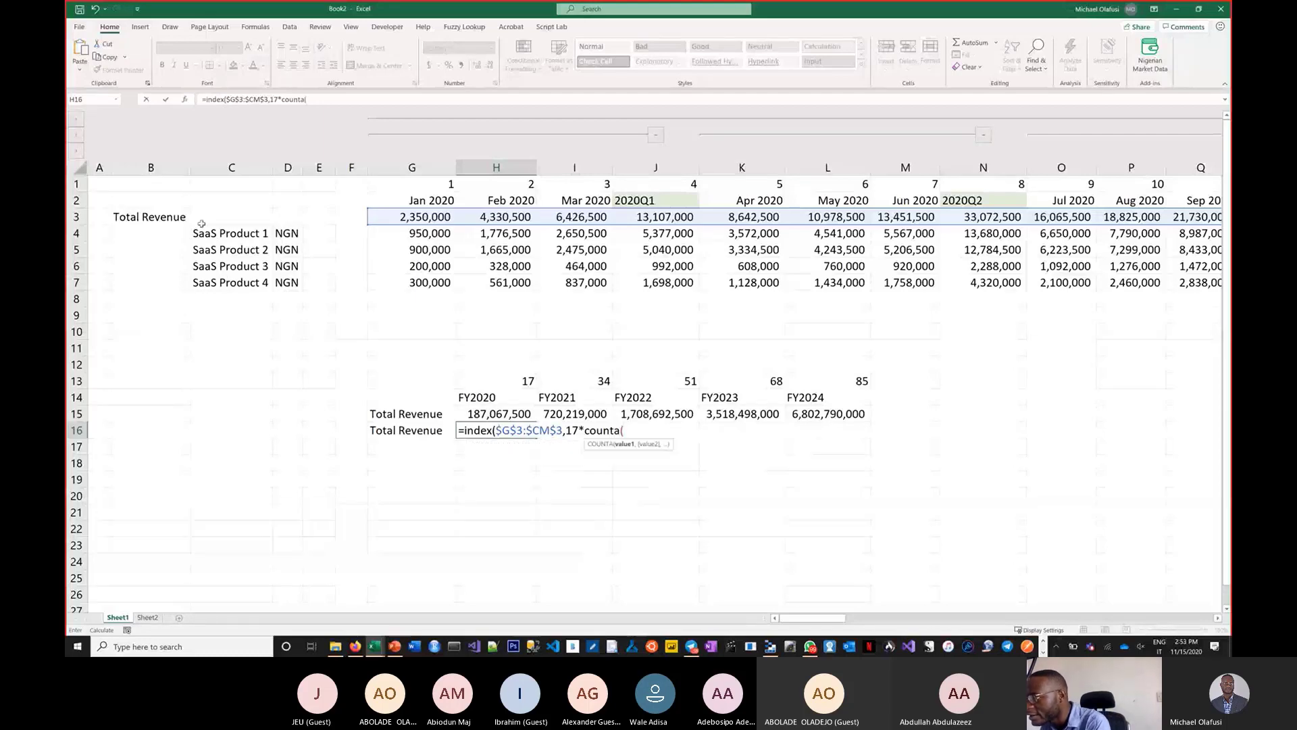
left_click_drag(483, 398, 547, 404)
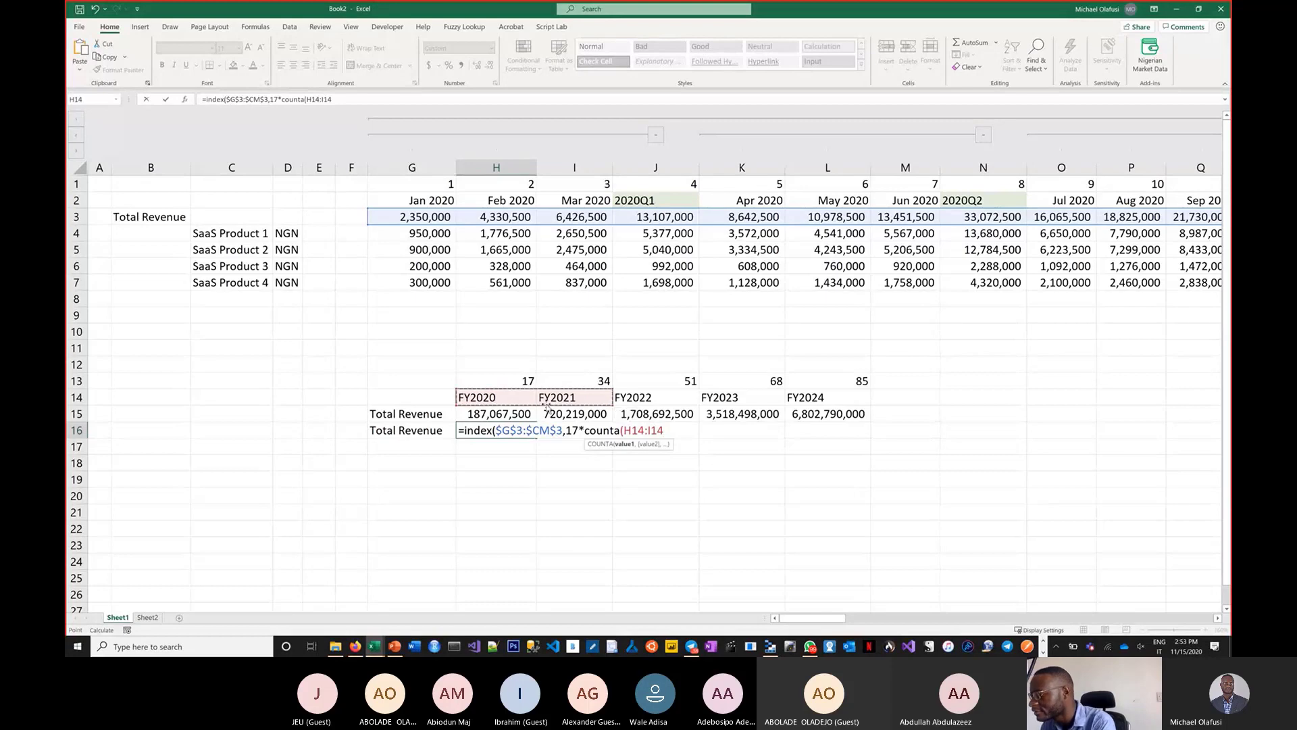
type(")")
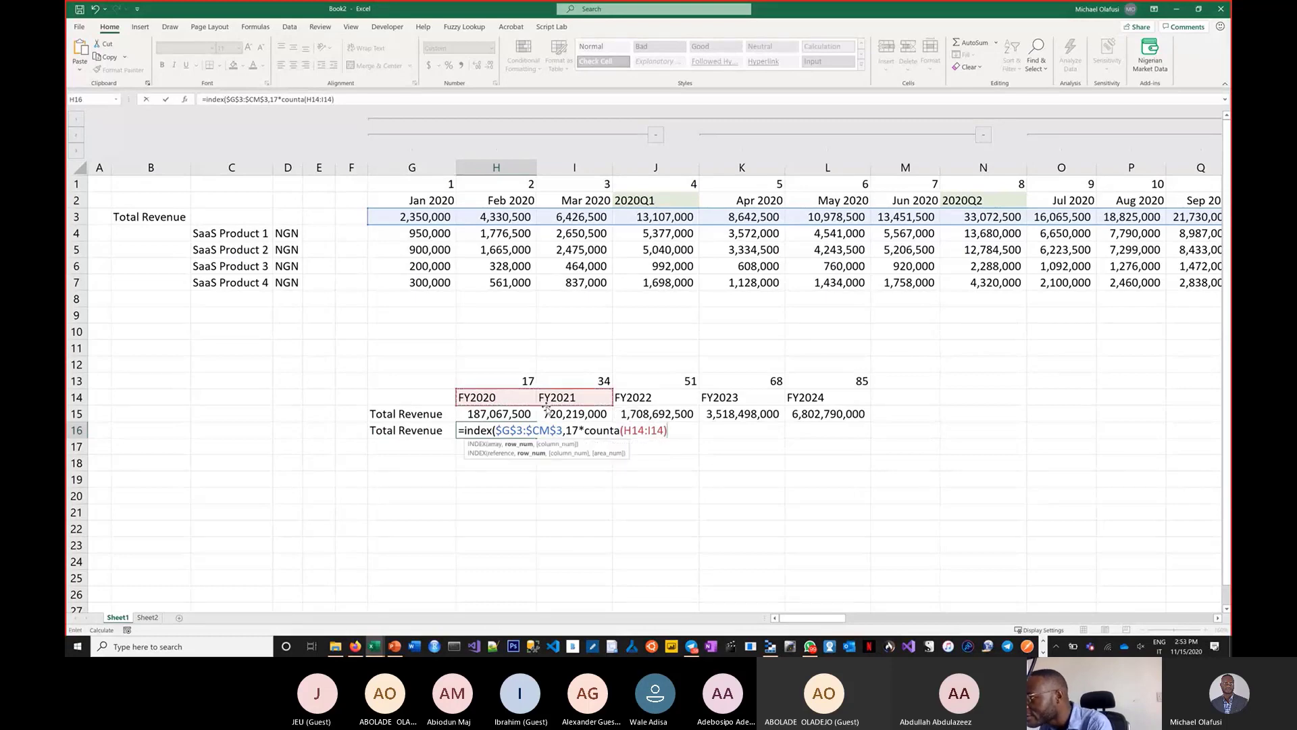
- Complete the H16 formula with the COUNTA range changed to H14:$H$14 and fill it across to L16
left_click(652, 430)
key("BackSpace")
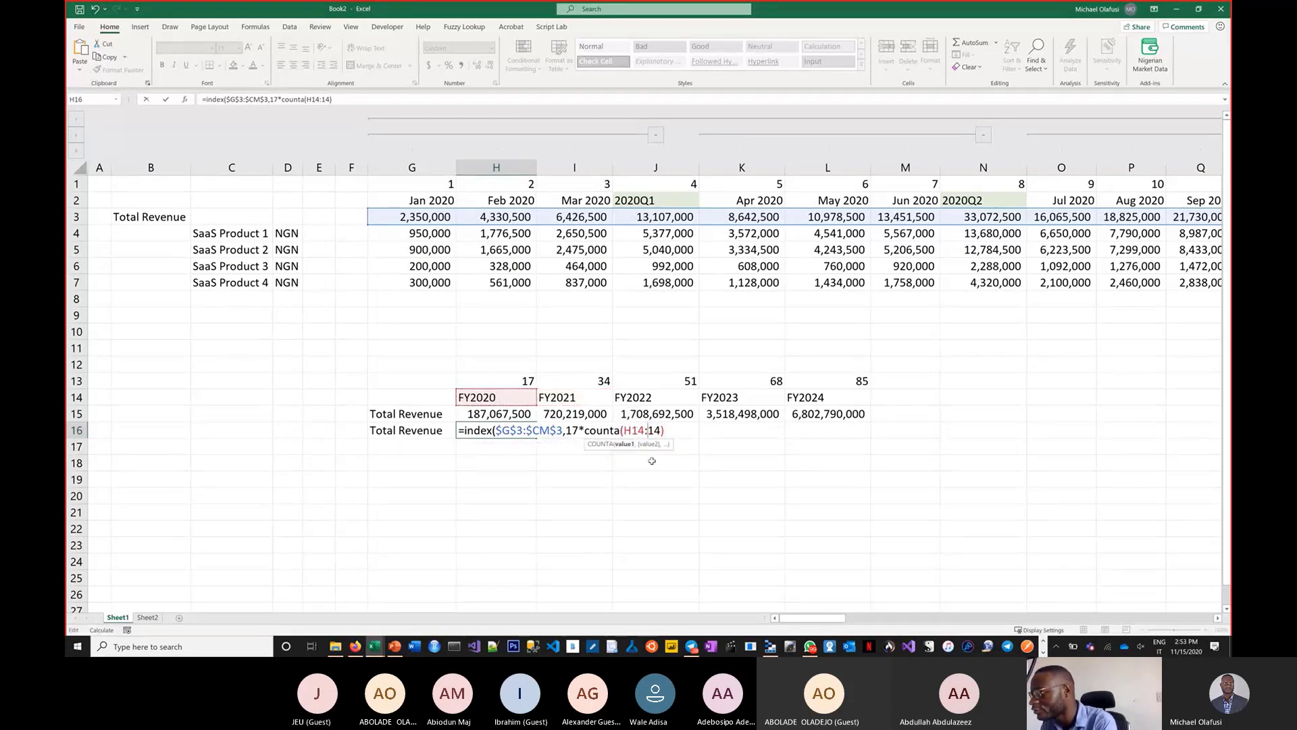
type("H")
key("F4")
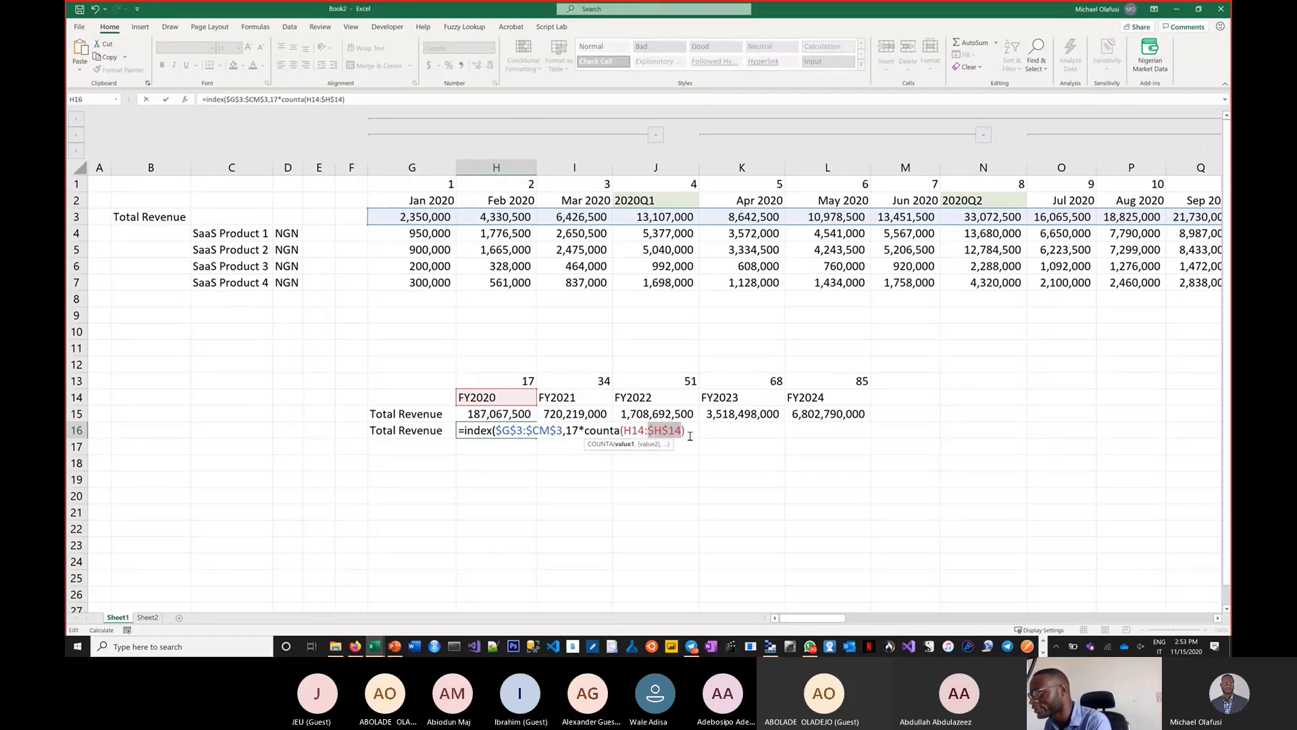
type(")")
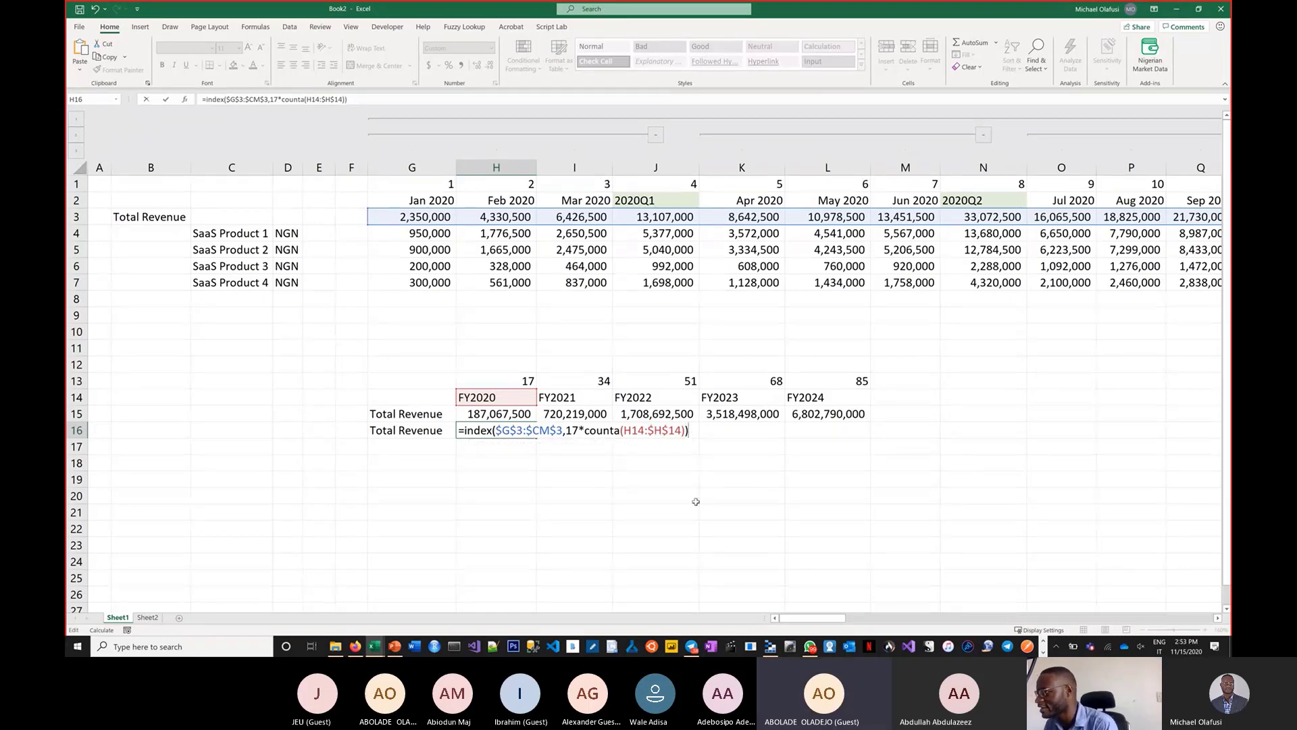
key("ctrl+Return")
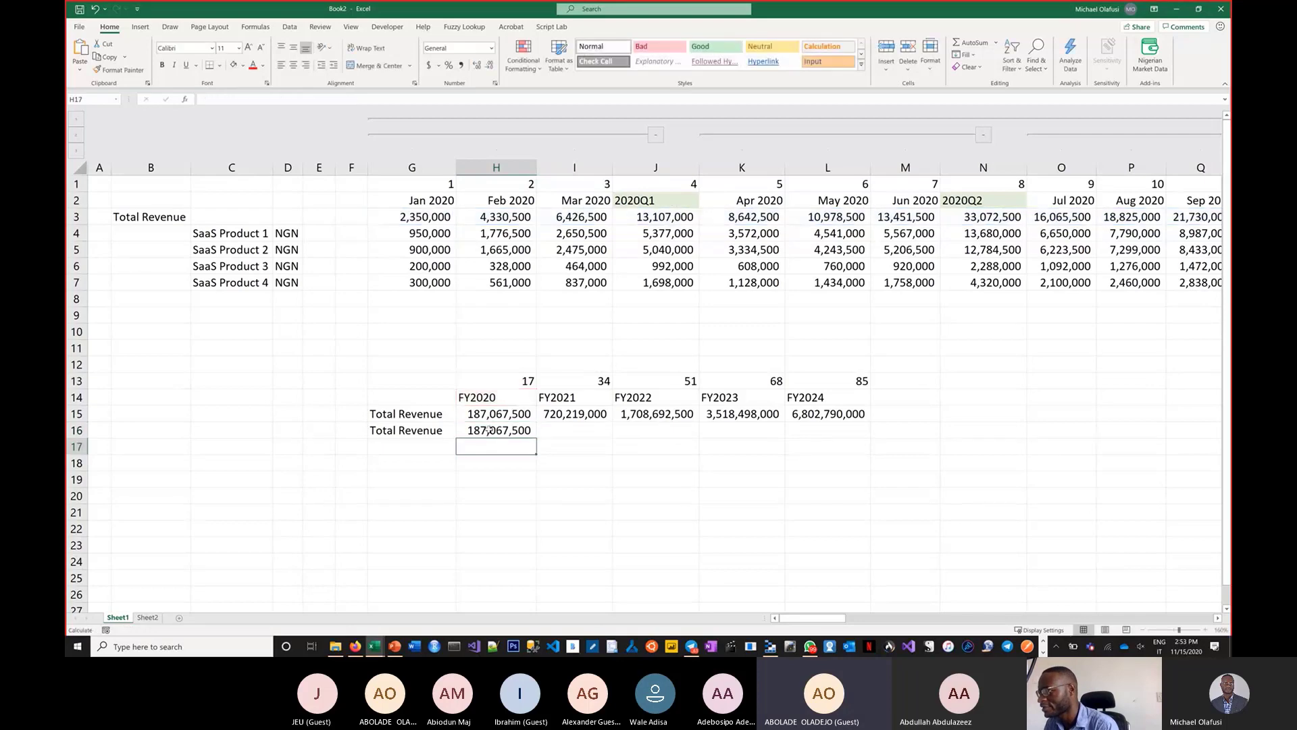
left_click_drag(540, 437, 838, 440)
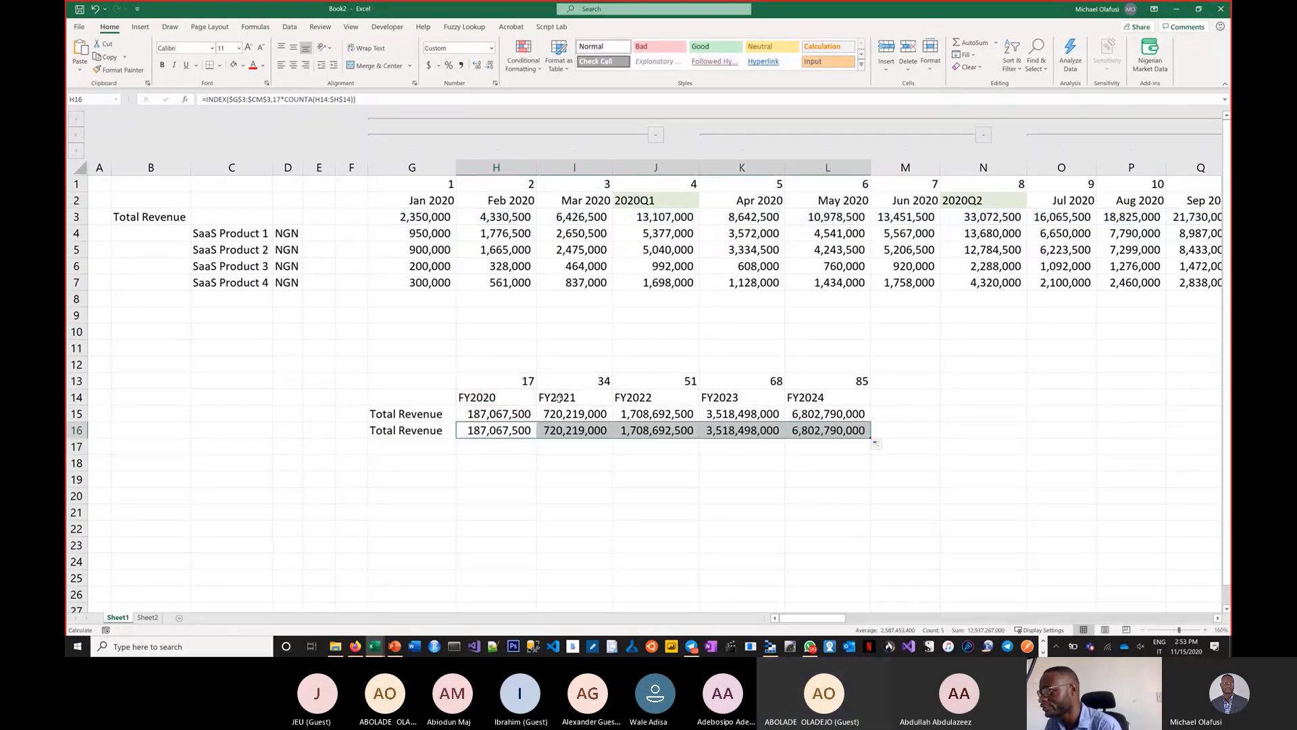
- Clear the XLOOKUP positions in H13:L13 to test both revenue rows, and undo the deletion
left_click_drag(514, 381, 864, 387)
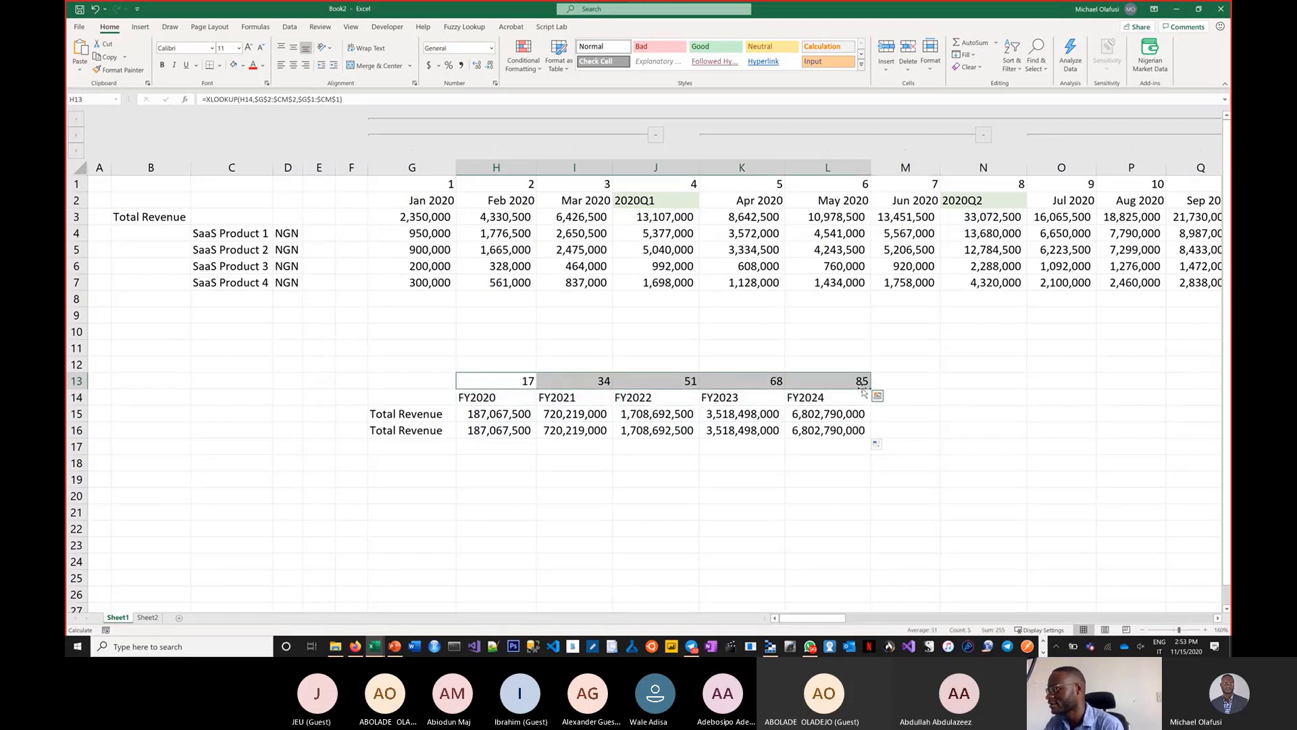
key("Delete")
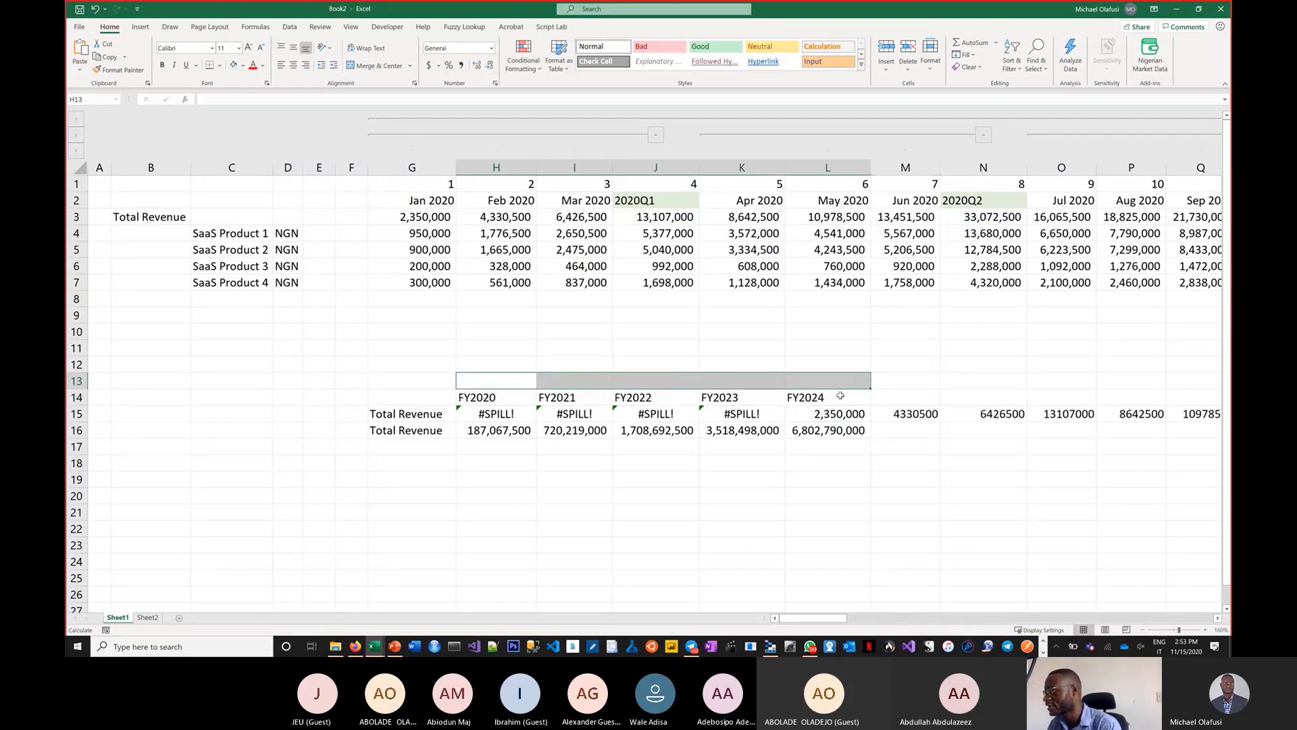
type("=XLOOKUP(H14,$G$2:$CM$2,$G$1:$CM$1)")
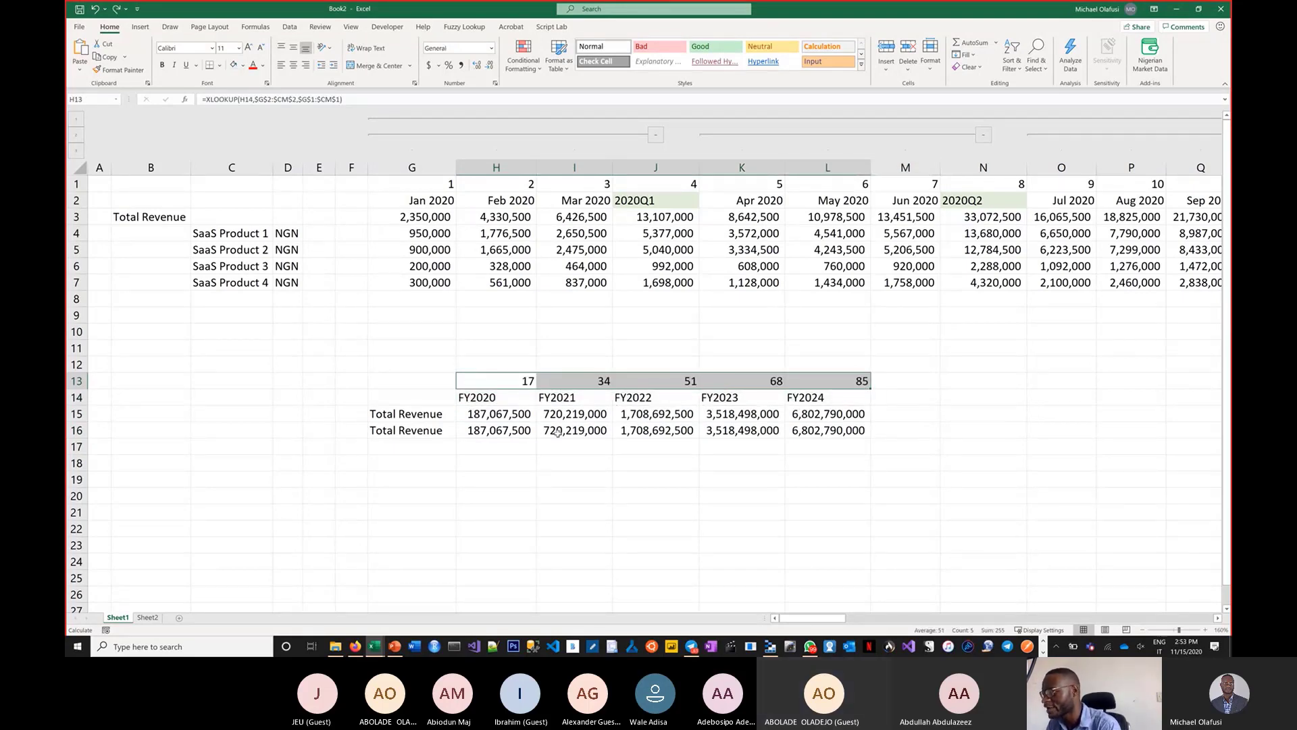
- Evaluate the COUNTA part of the H16 formula in place to check its multiplier, and leave the cell
double_click(518, 430)
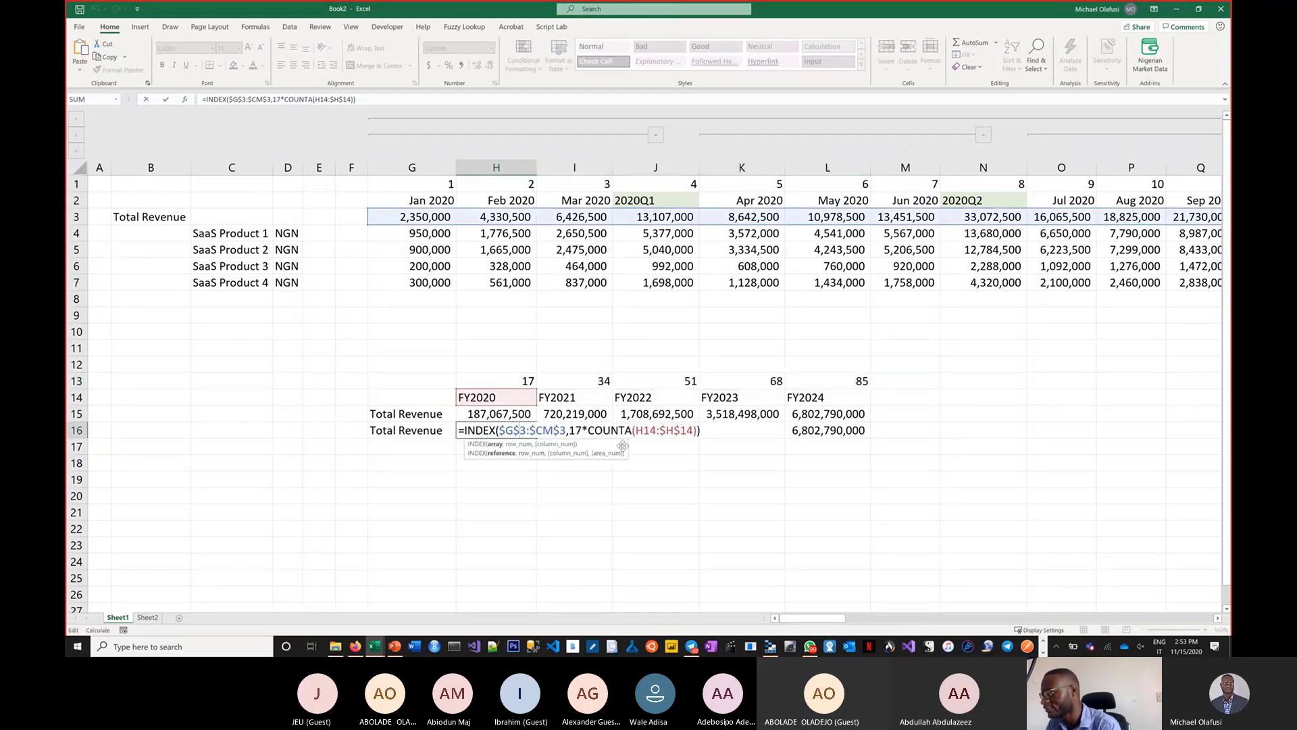
left_click(590, 430)
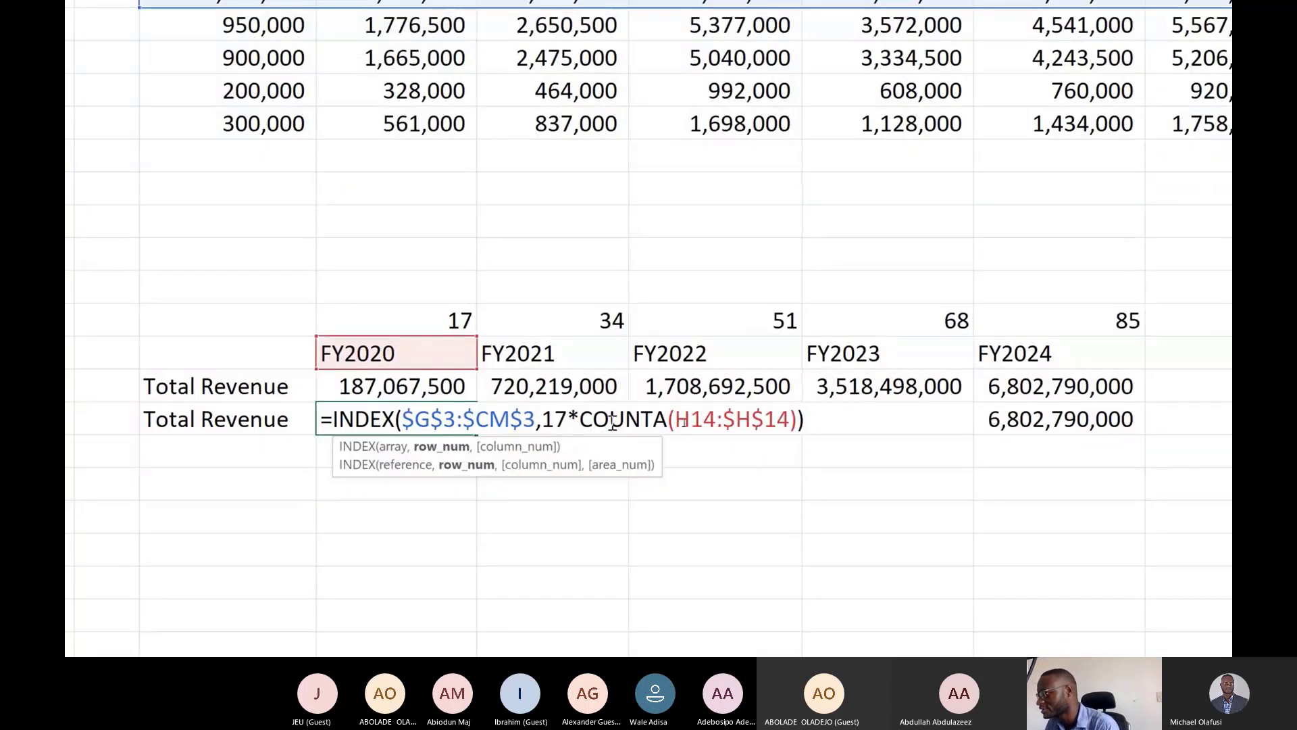
left_click_drag(612, 423, 798, 415)
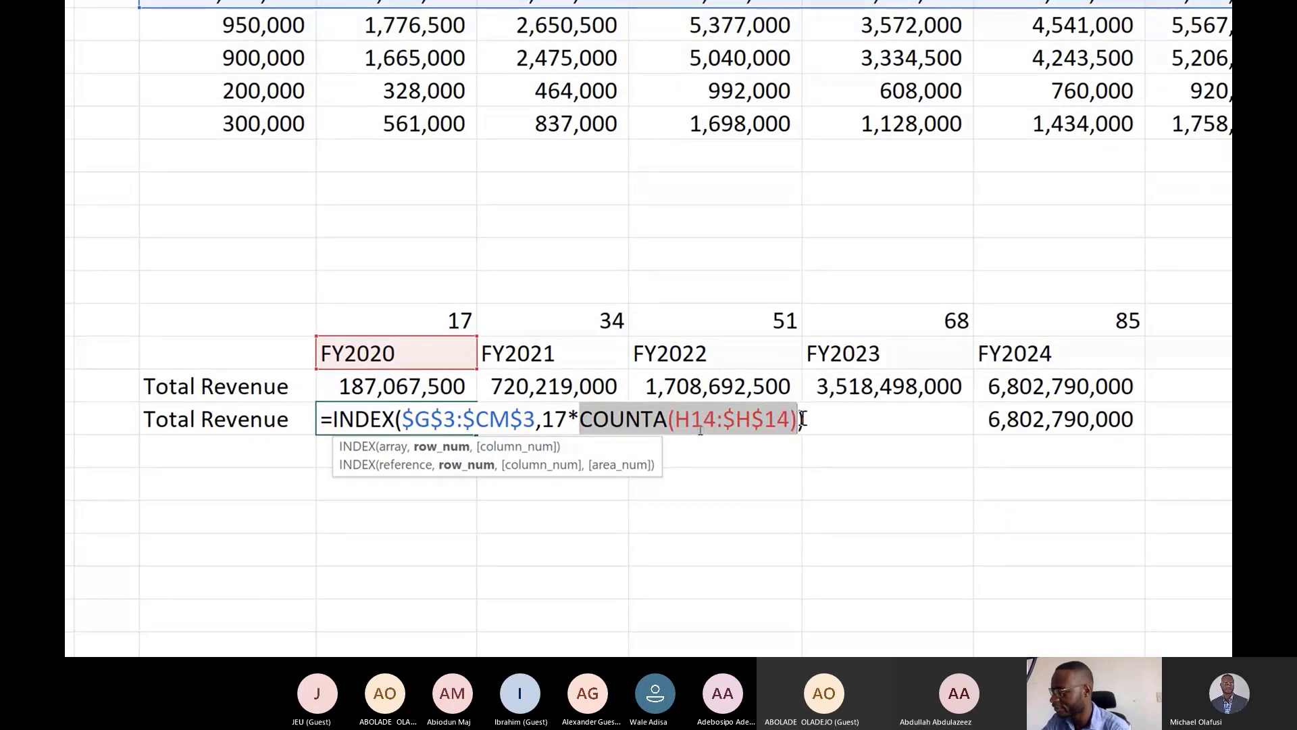
key("F9")
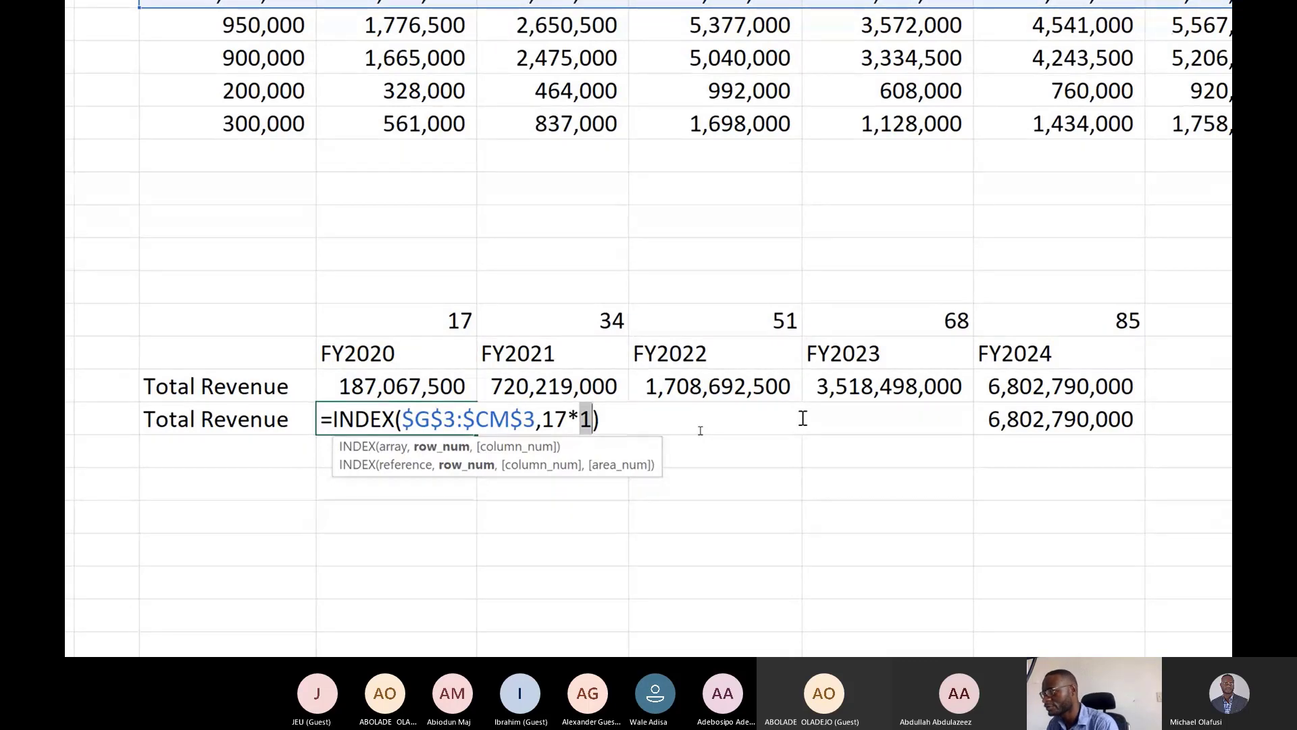
key("ctrl+Return")
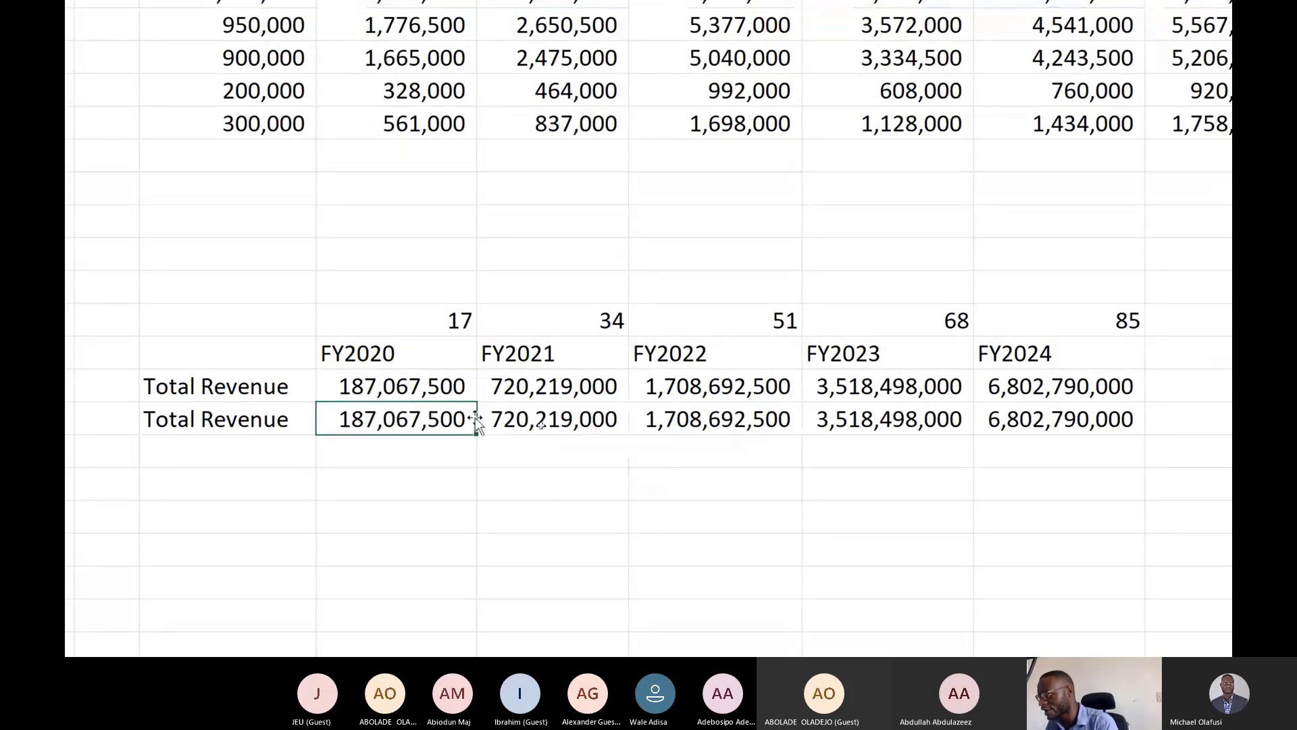
- Evaluate the COUNTA part of the I16 formula in place and cancel the edit
left_click(536, 419)
double_click(536, 419)
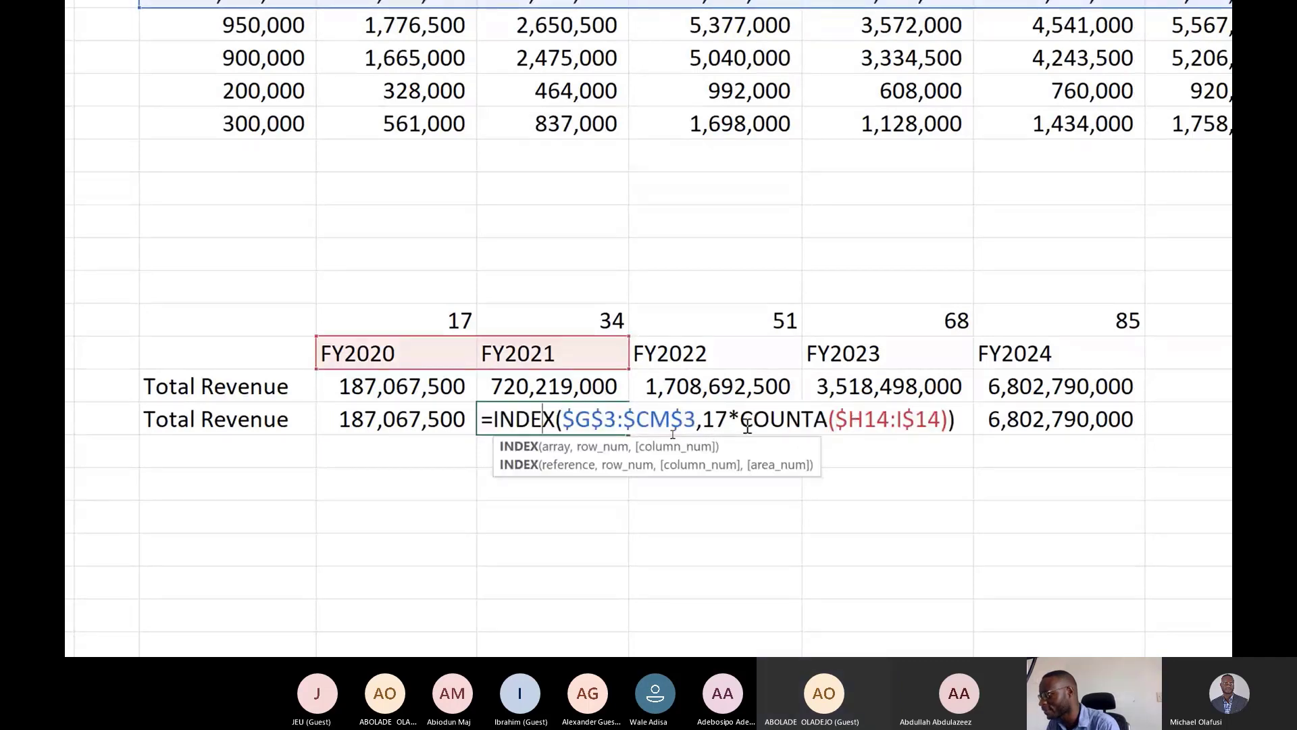
left_click_drag(742, 422, 949, 414)
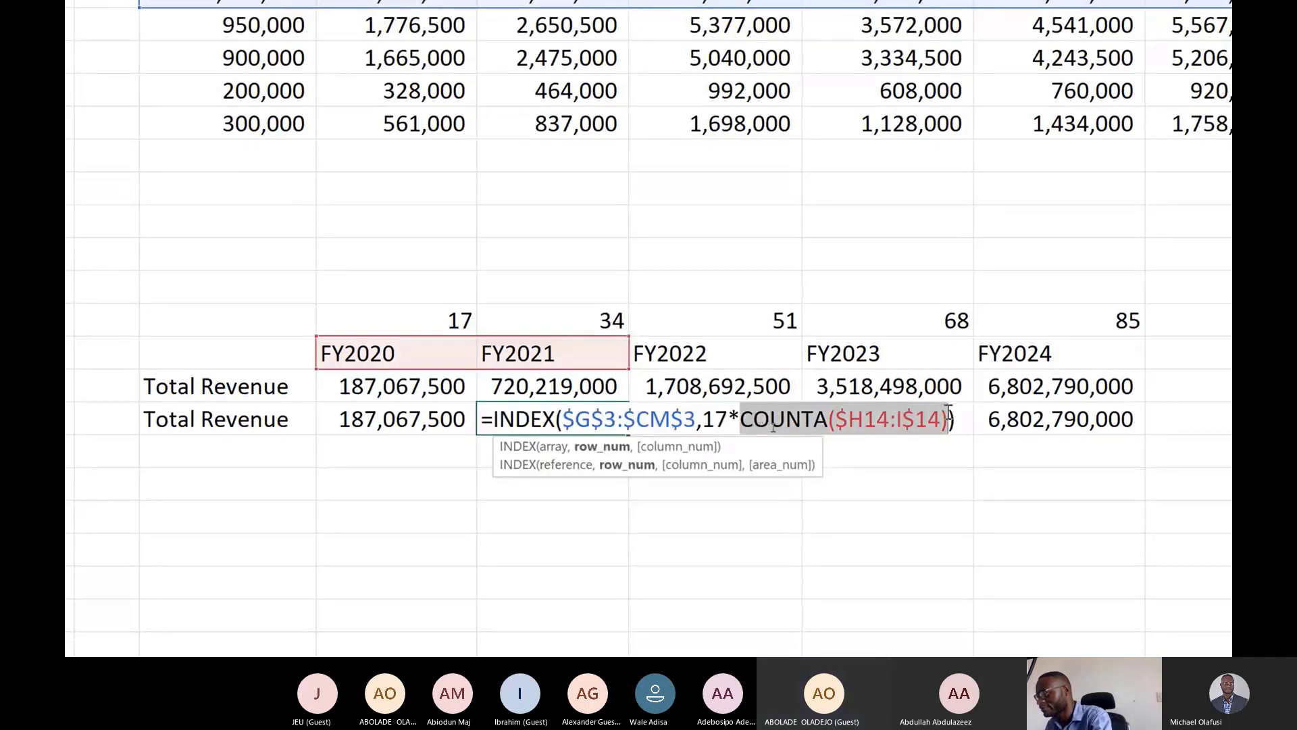
key("F9")
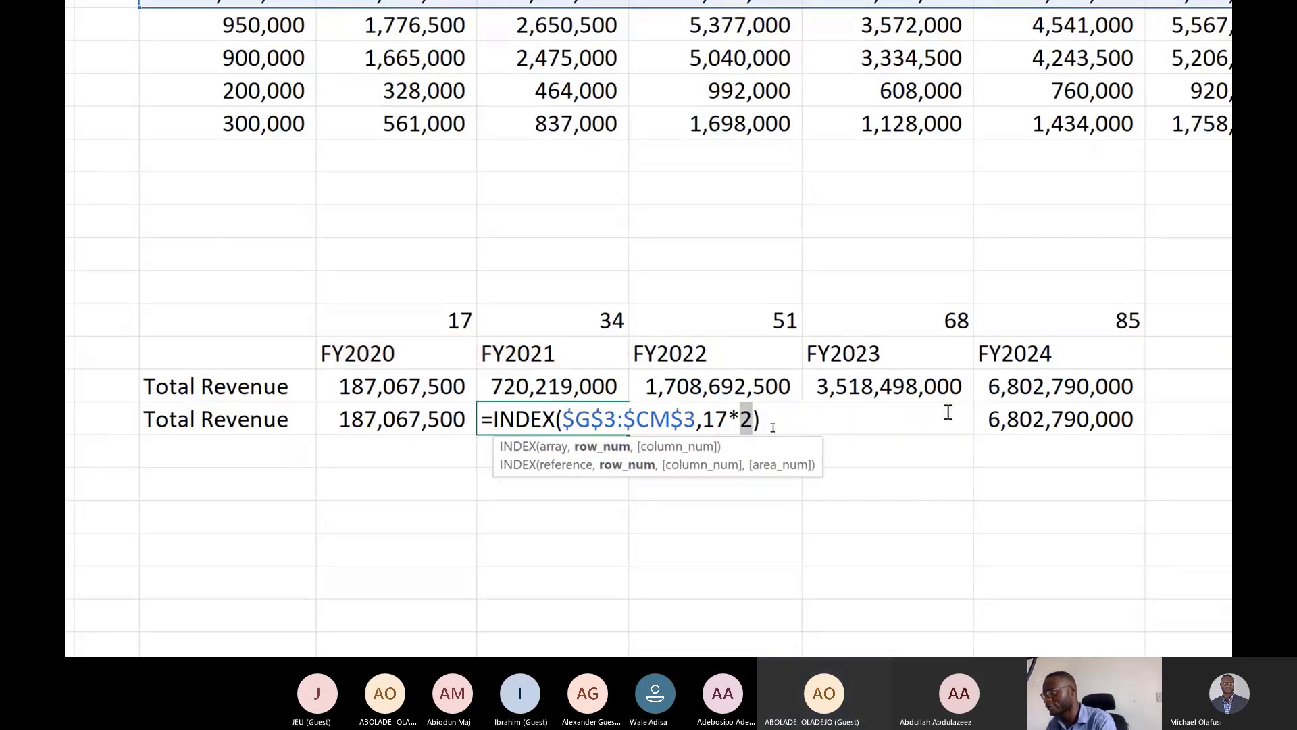
key("Escape")
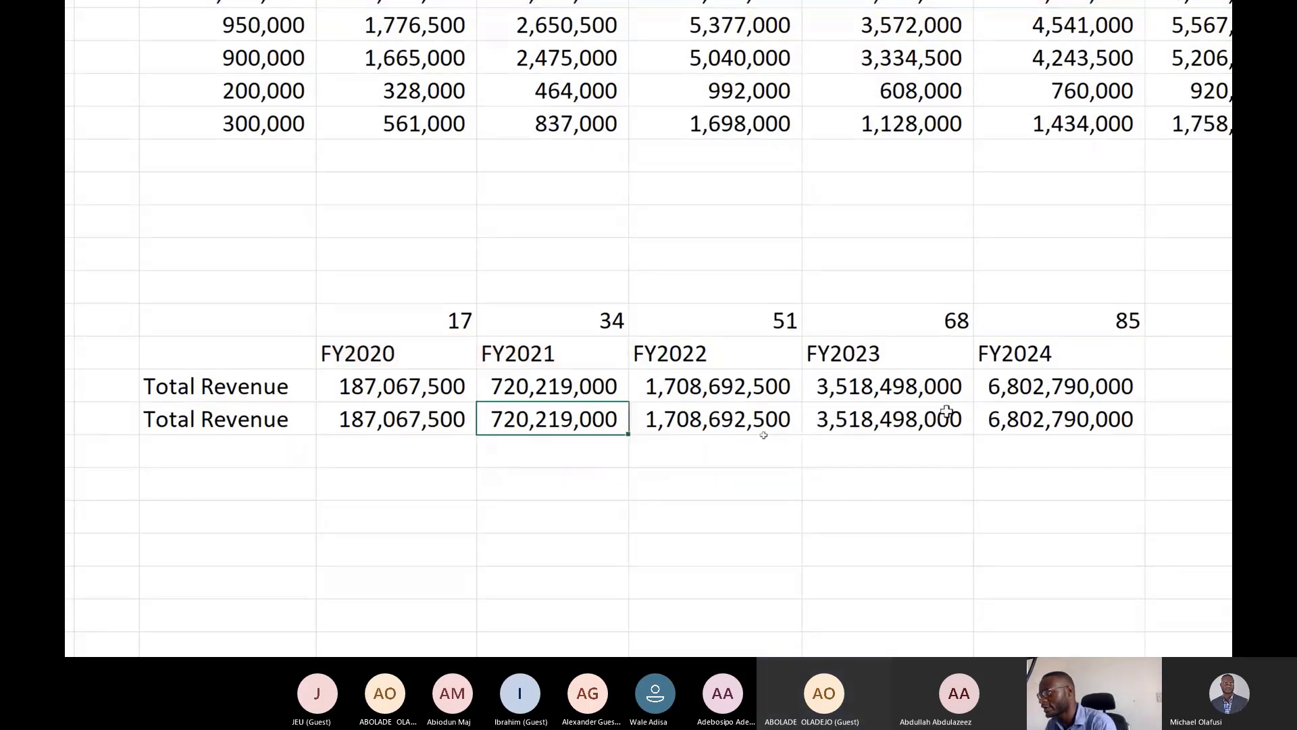
- Evaluate the COUNTA part of the J16 formula in place, leave the cell and select H13
double_click(682, 418)
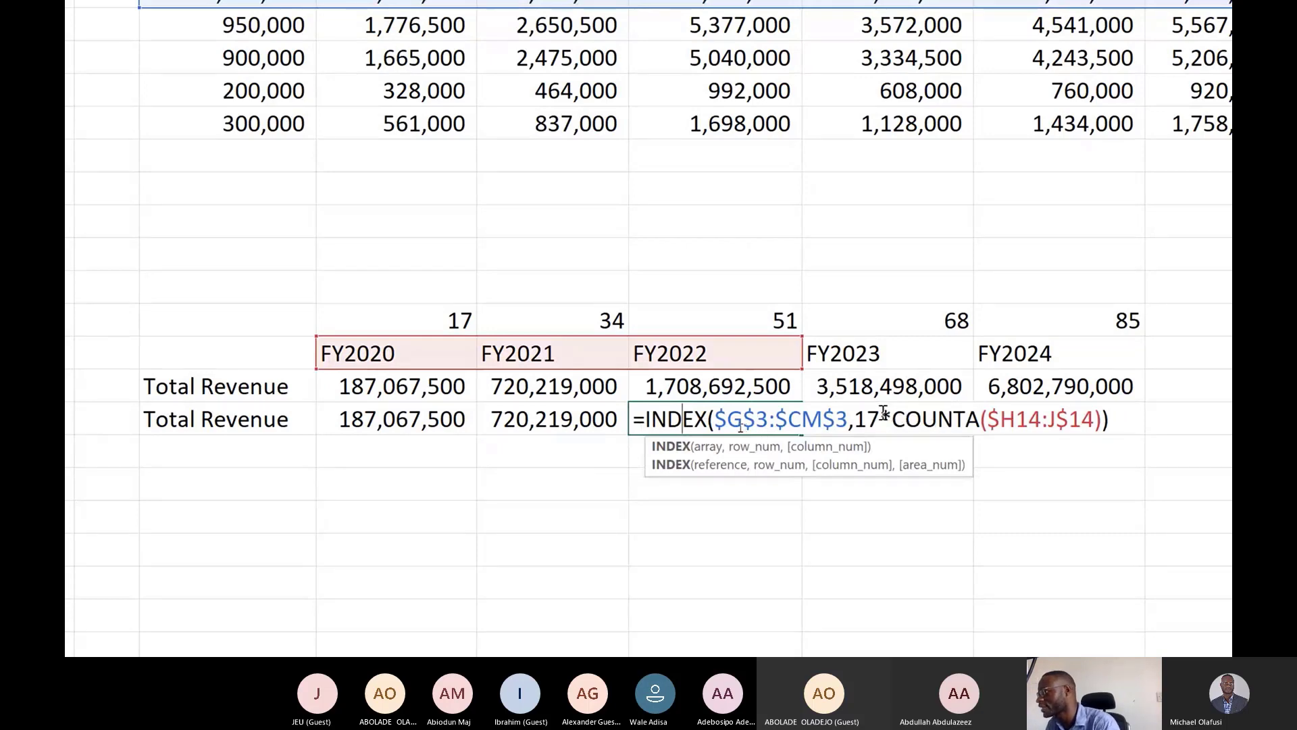
left_click_drag(880, 419, 1088, 419)
left_click(895, 419)
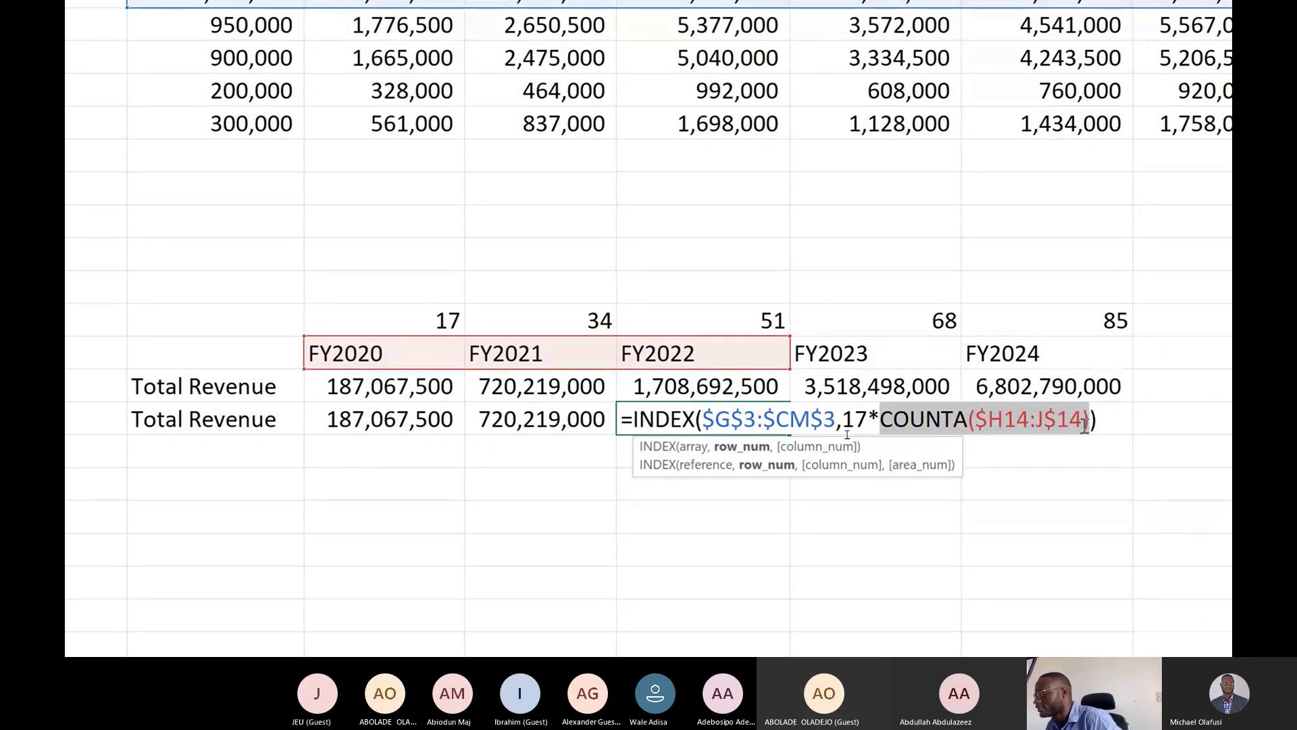
type("3")
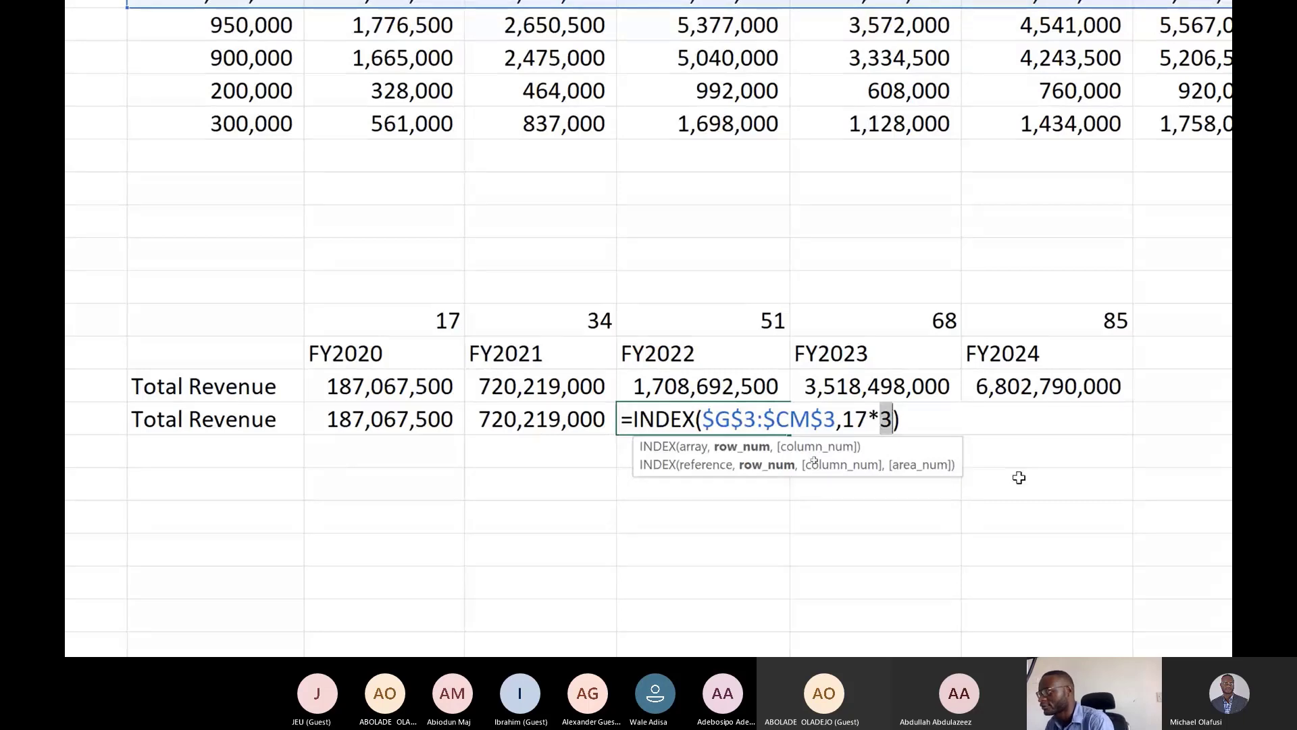
key("ctrl+Return")
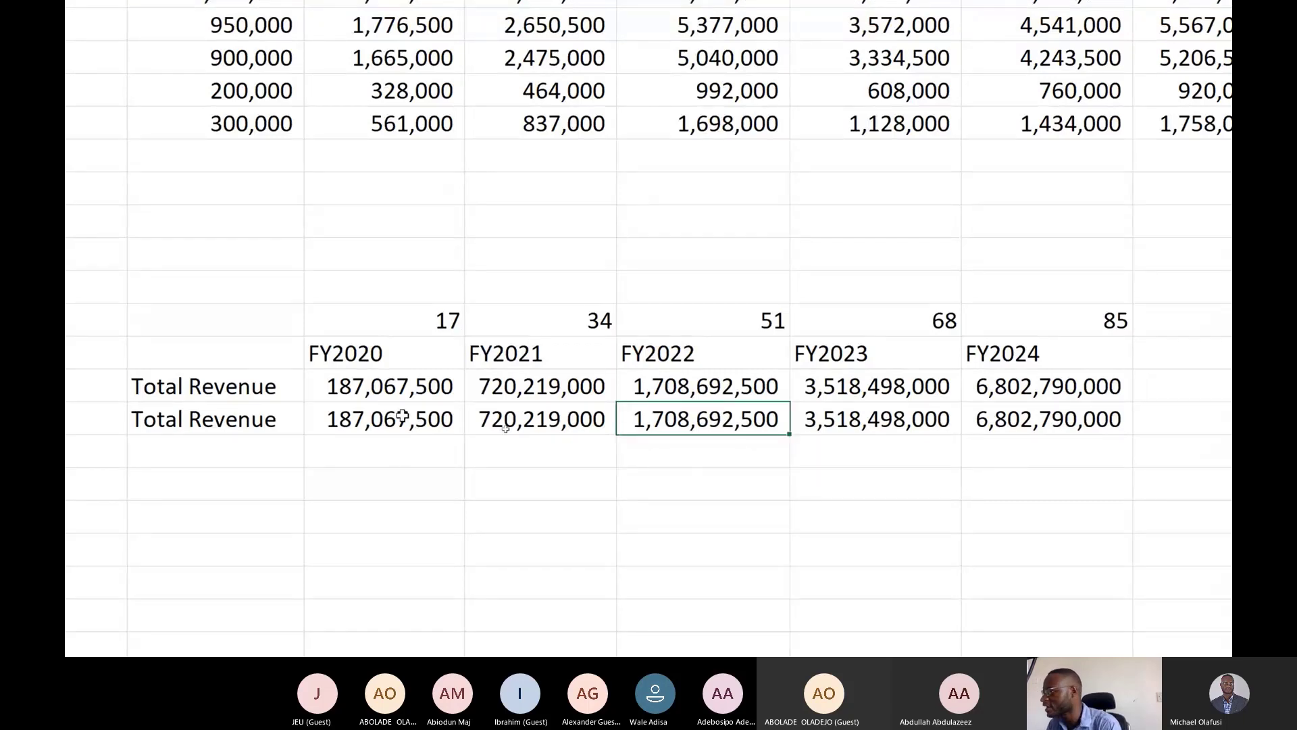
left_click(409, 310)
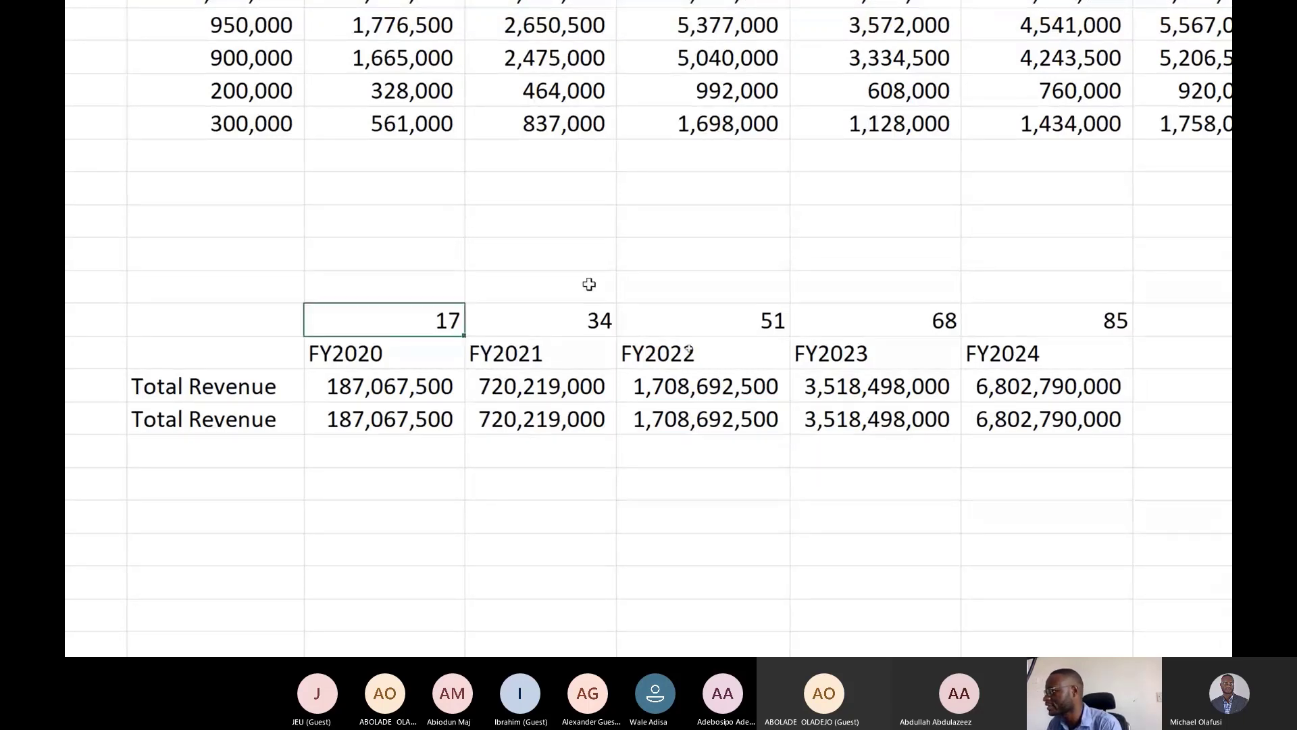
- Highlight the positions in H13:L13, display the H16 INDEX formula with its COUNTA part in place, and leave the cell
left_click(1037, 327, "shift")
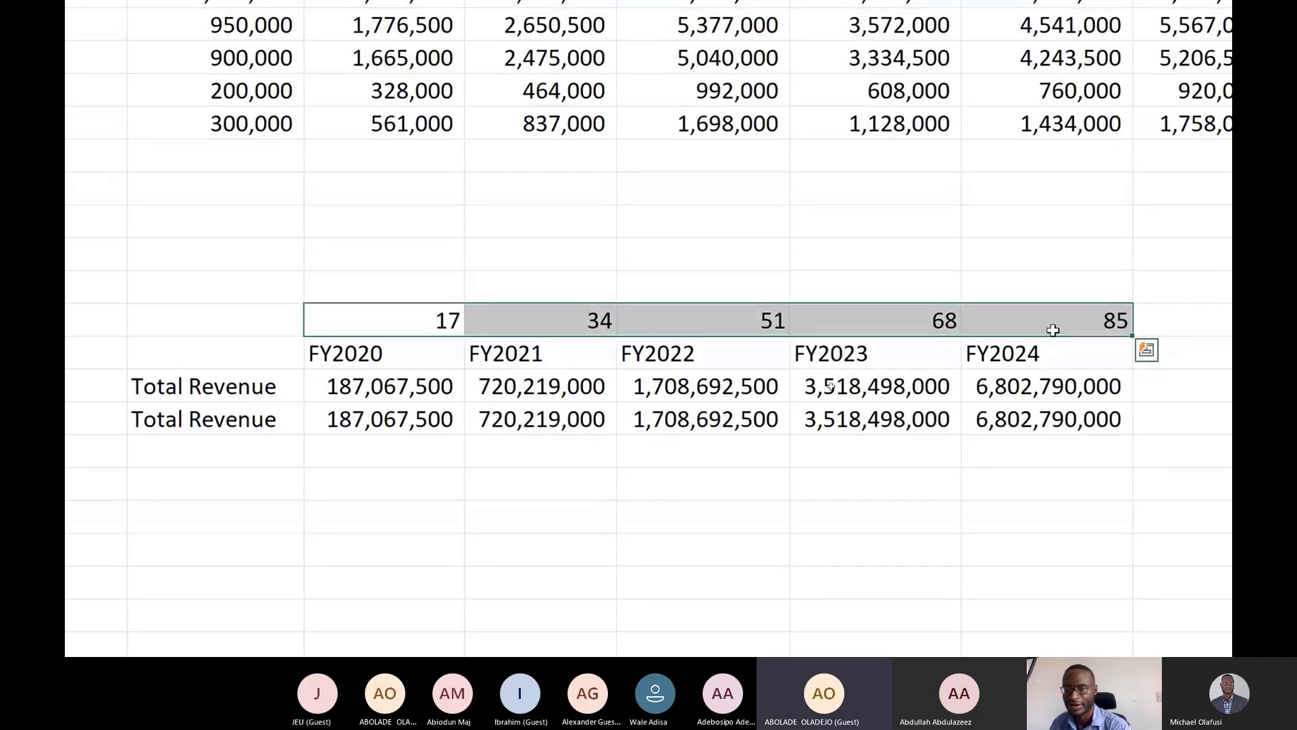
left_click(386, 418)
double_click(386, 418)
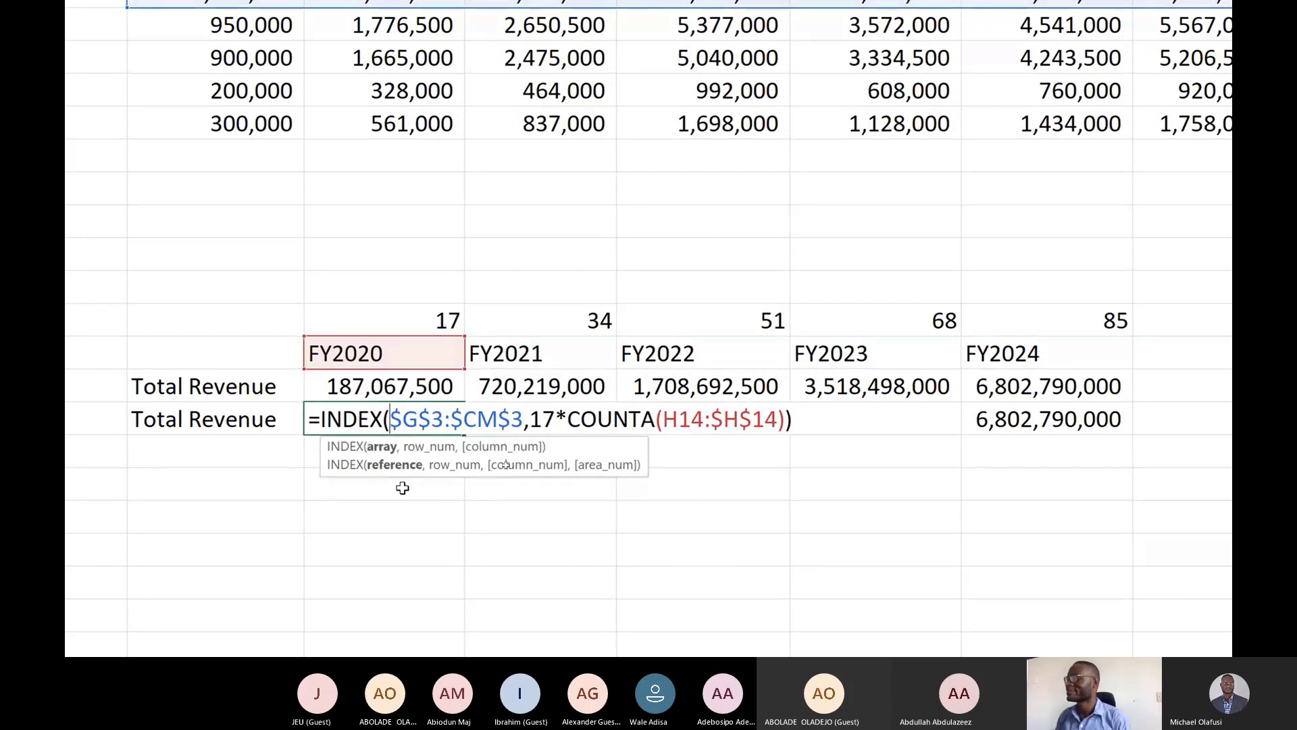
key("ctrl+Return")
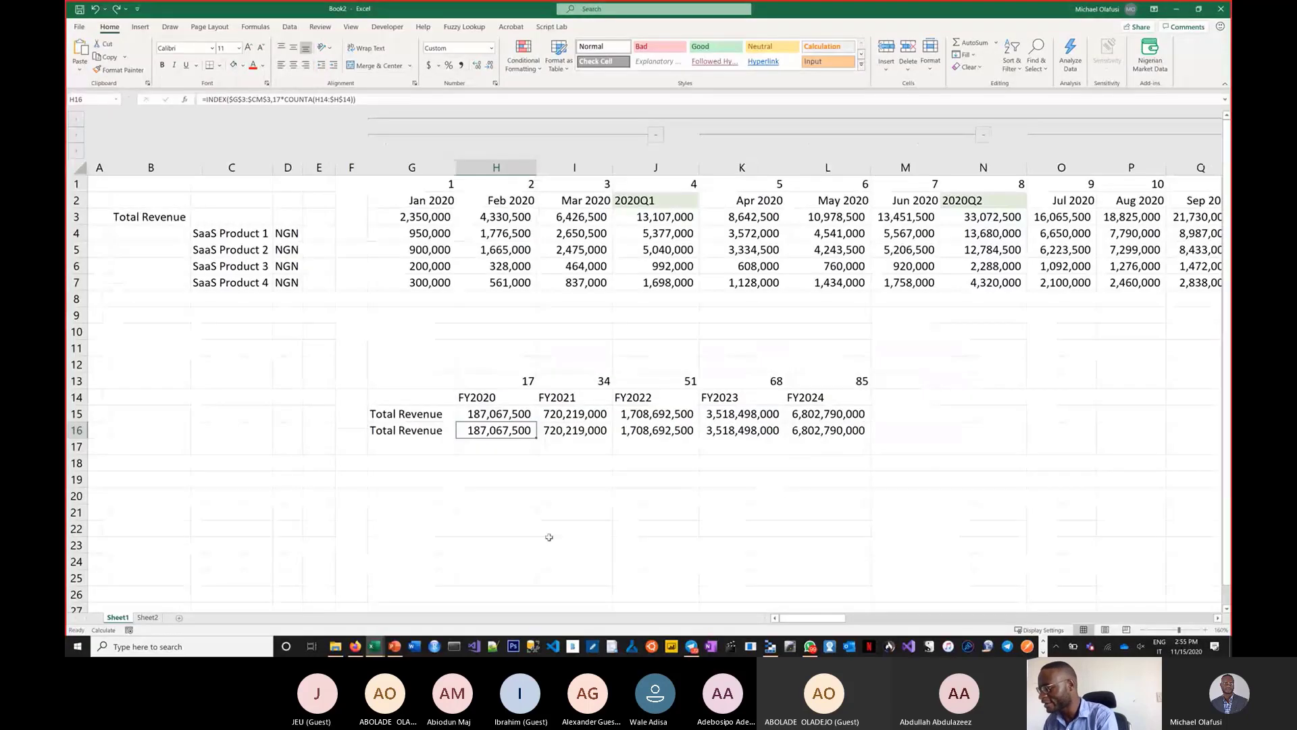
- Switch to the untitled Notepad note containing the live class announcements
left_click(674, 596)
key("alt+Tab")
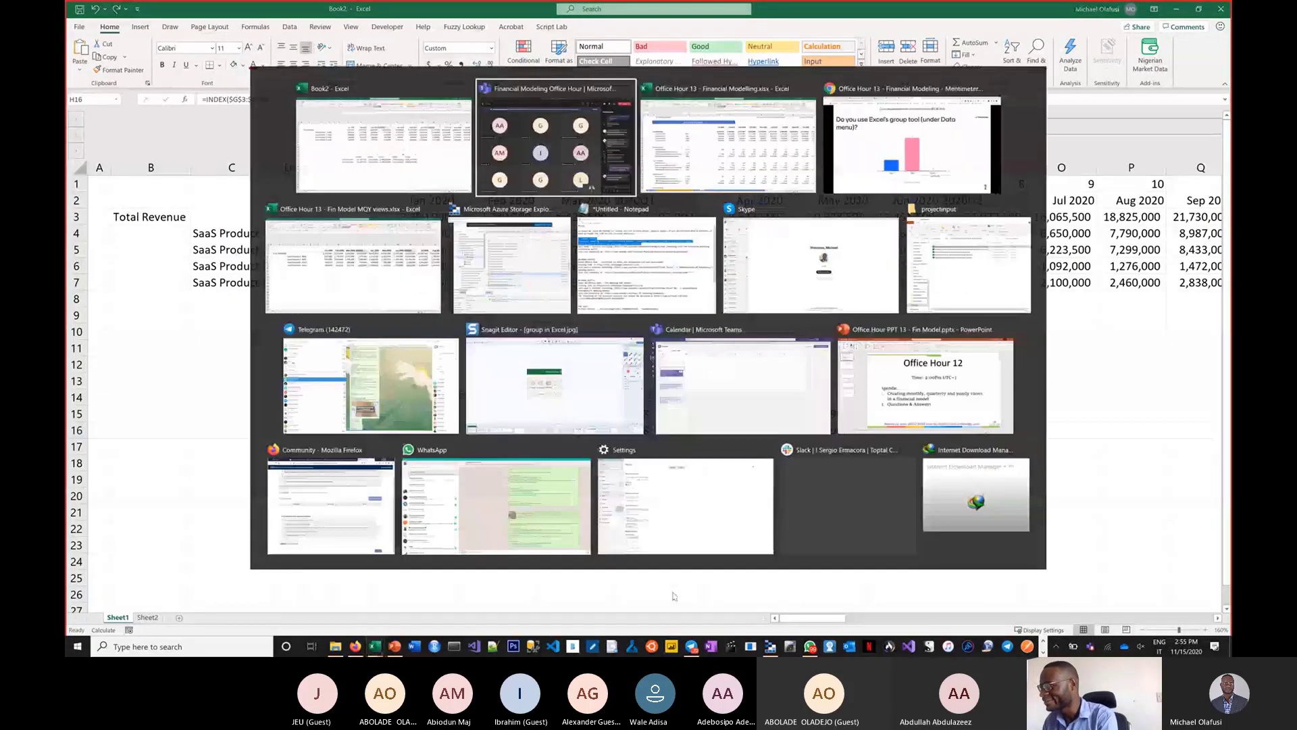
key("Tab")
key("Tab")
key("Tab")
key("Tab")
key("Tab")
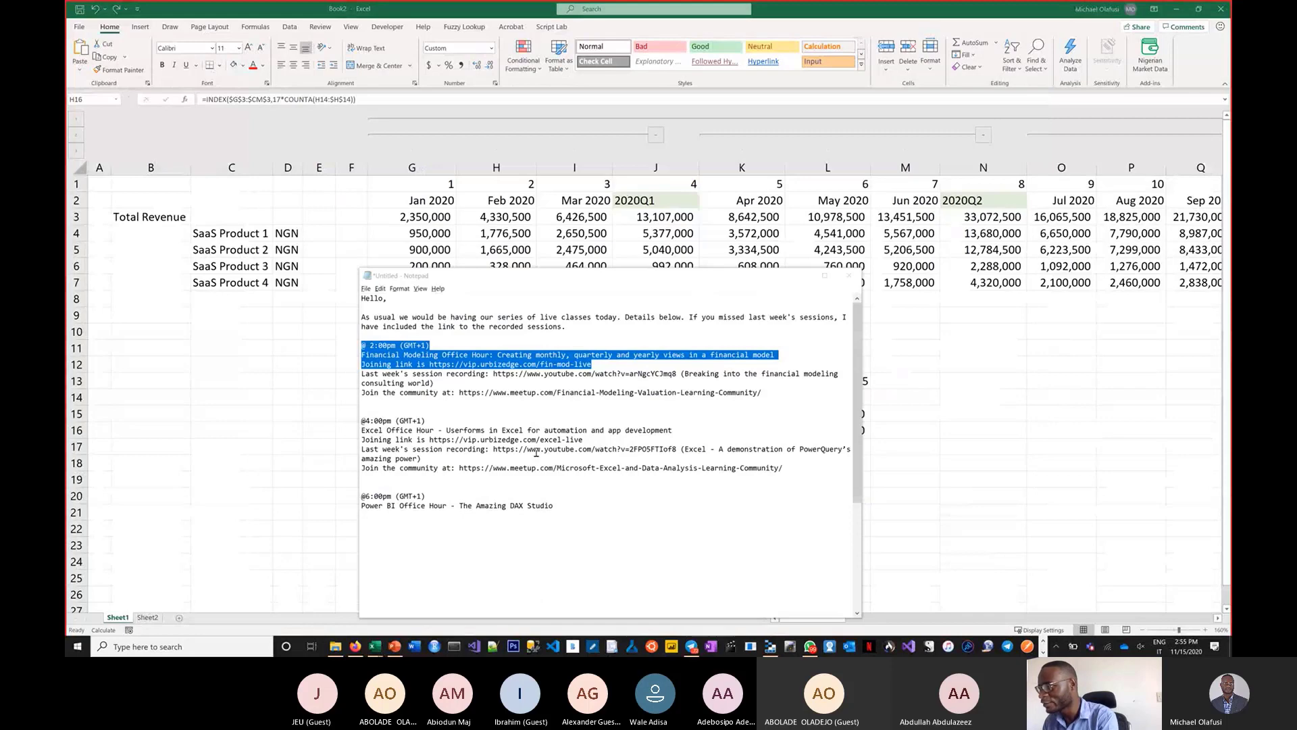
- Copy the 4:00pm and 6:00pm session details from the note and extend the selection through the sign-off lines
left_click(387, 362)
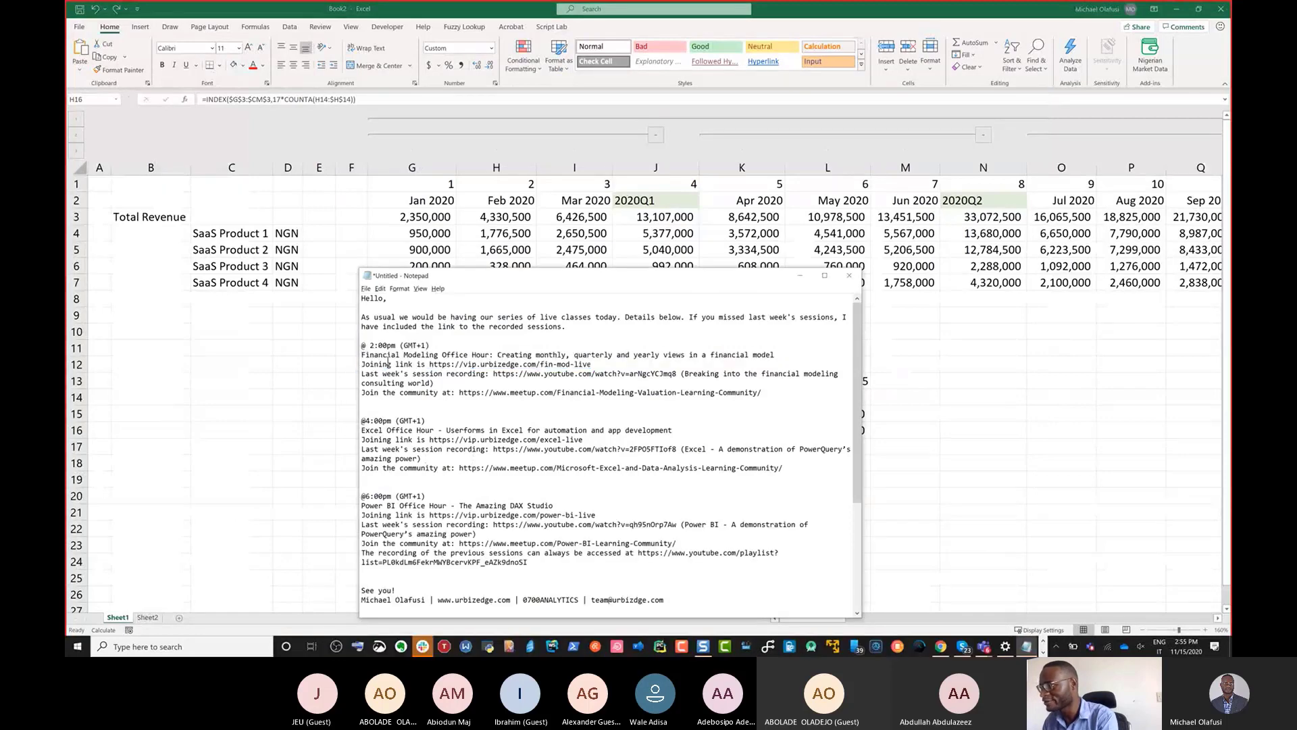
left_click_drag(363, 420, 538, 566)
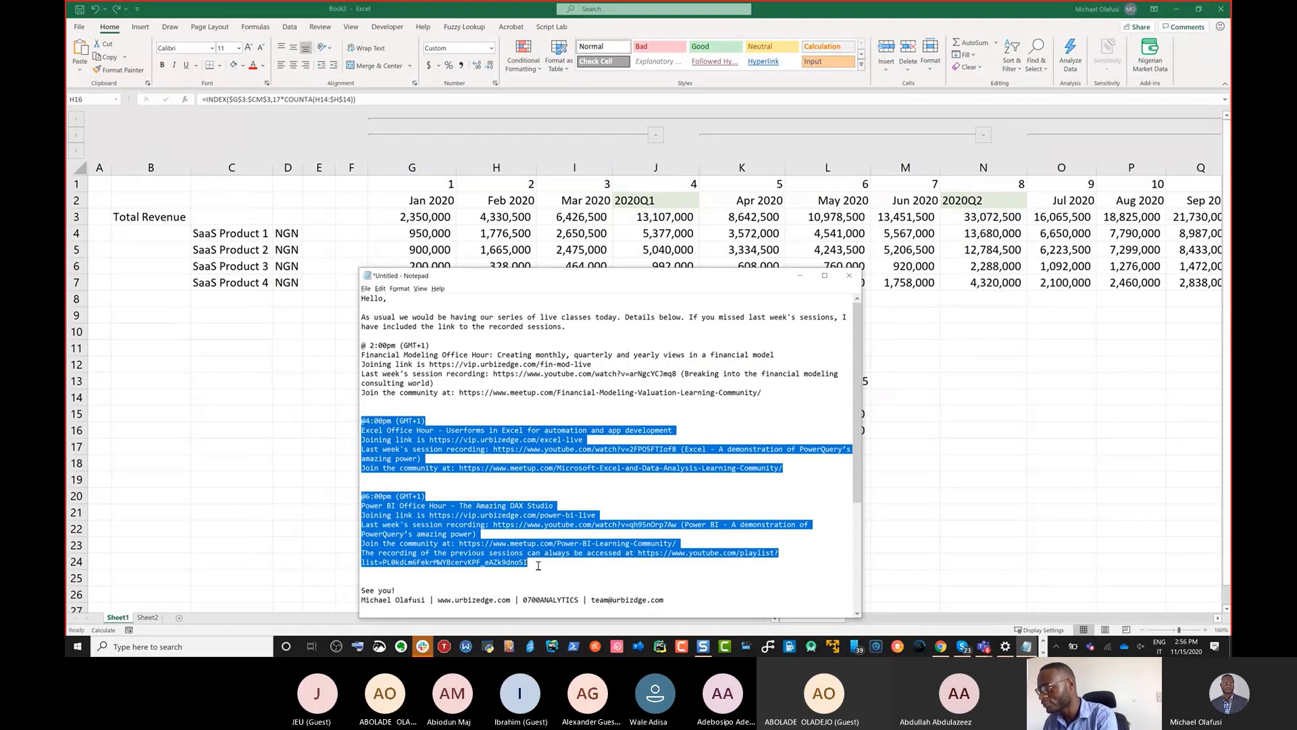
key("ctrl+c")
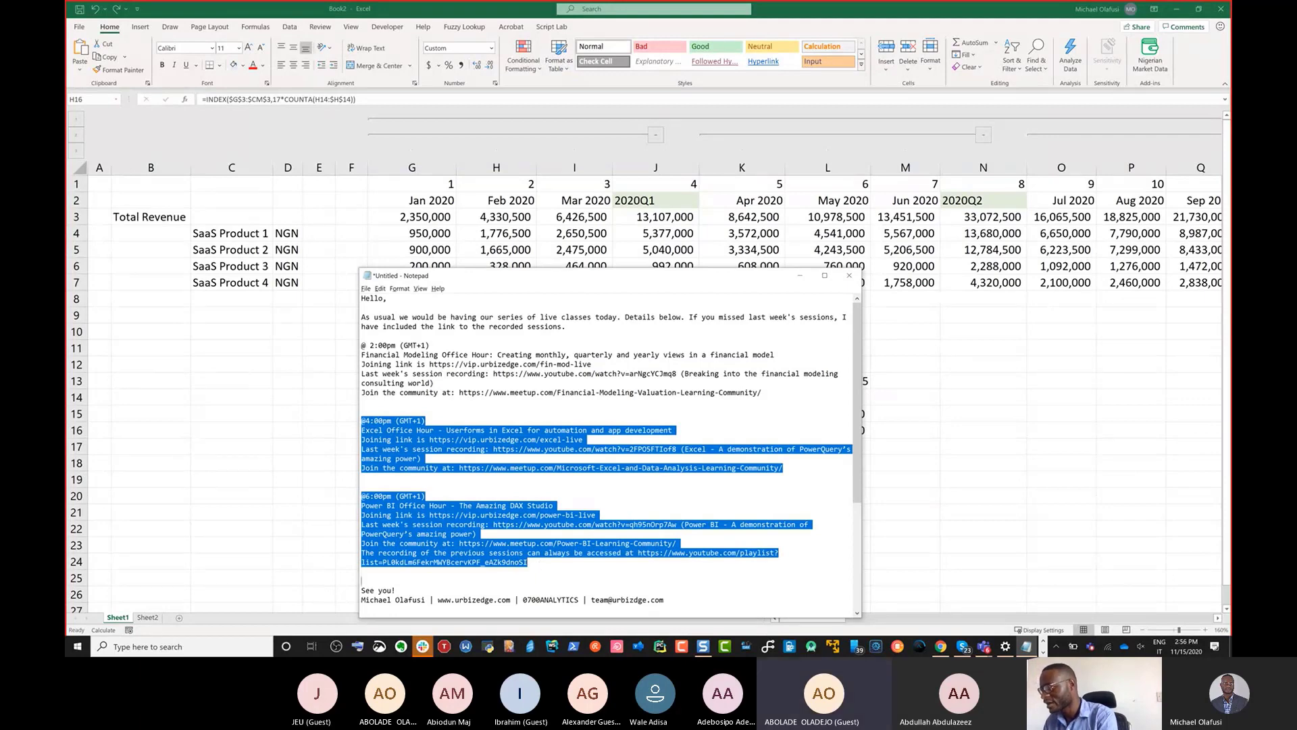
key("shift+Down")
key("shift+Down")
key("shift+Down")
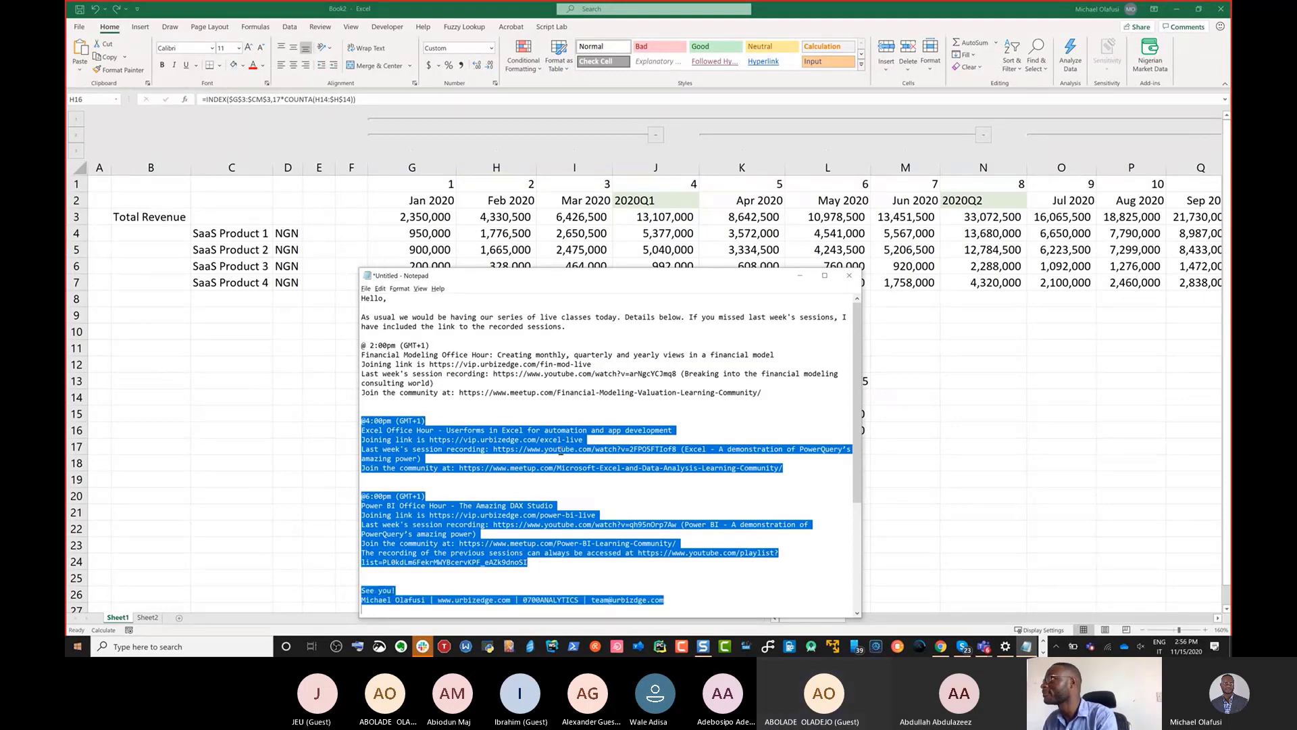
key("alt+Tab")
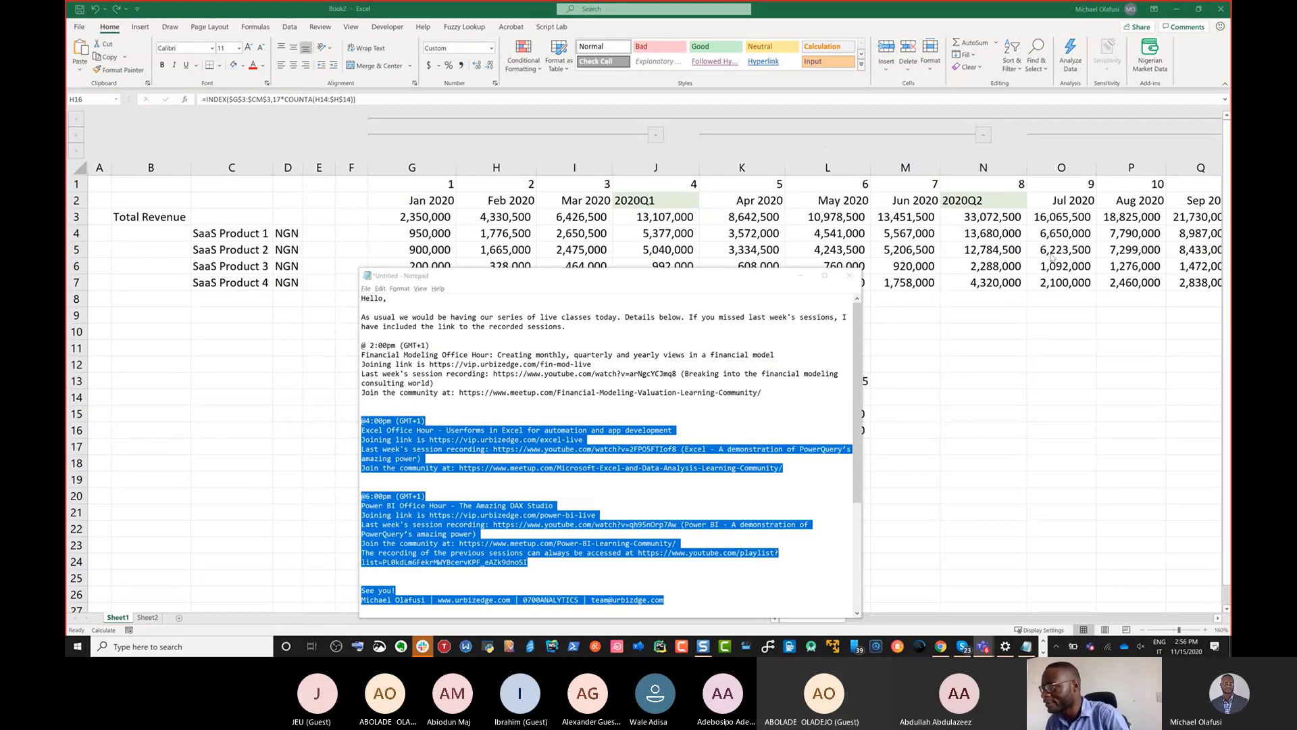
- Examine the 4:00pm Userforms in Excel session entry and highlight the 6:00pm topic "The Amazing DAX Studio" in the note
left_click(674, 433)
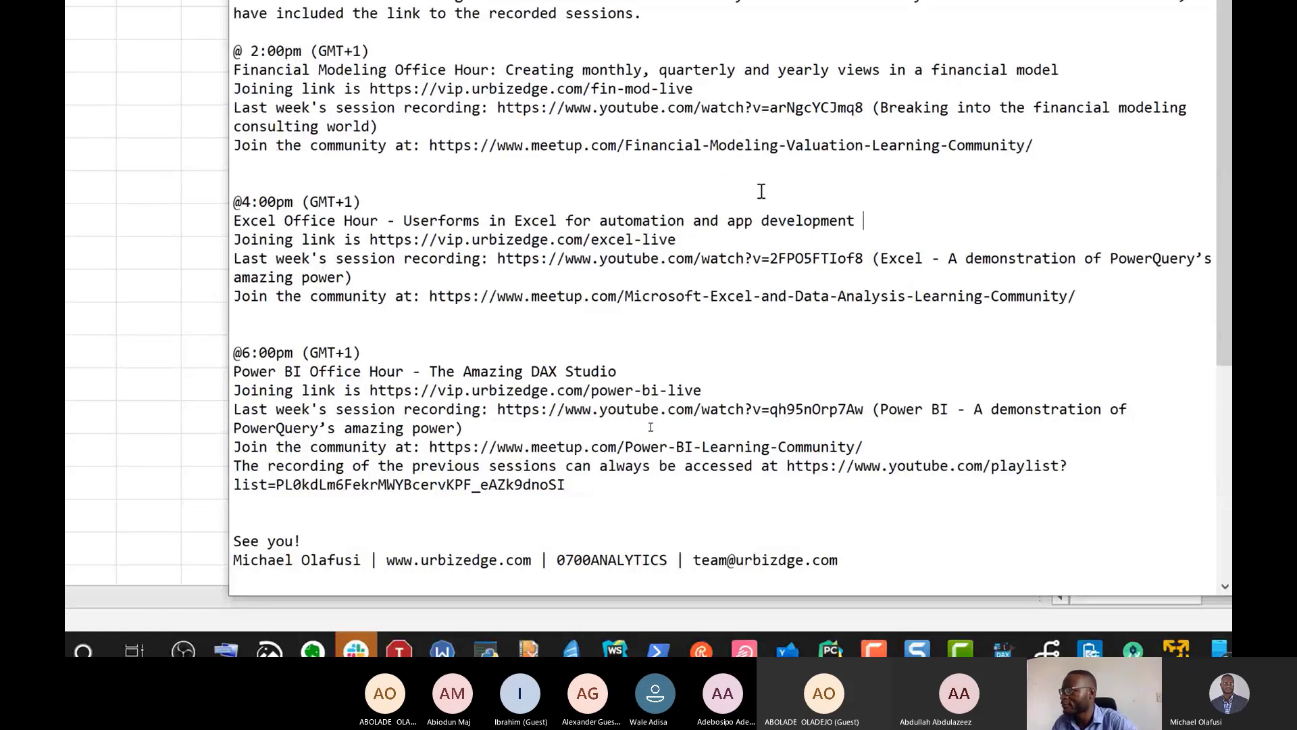
left_click_drag(853, 223, 327, 237)
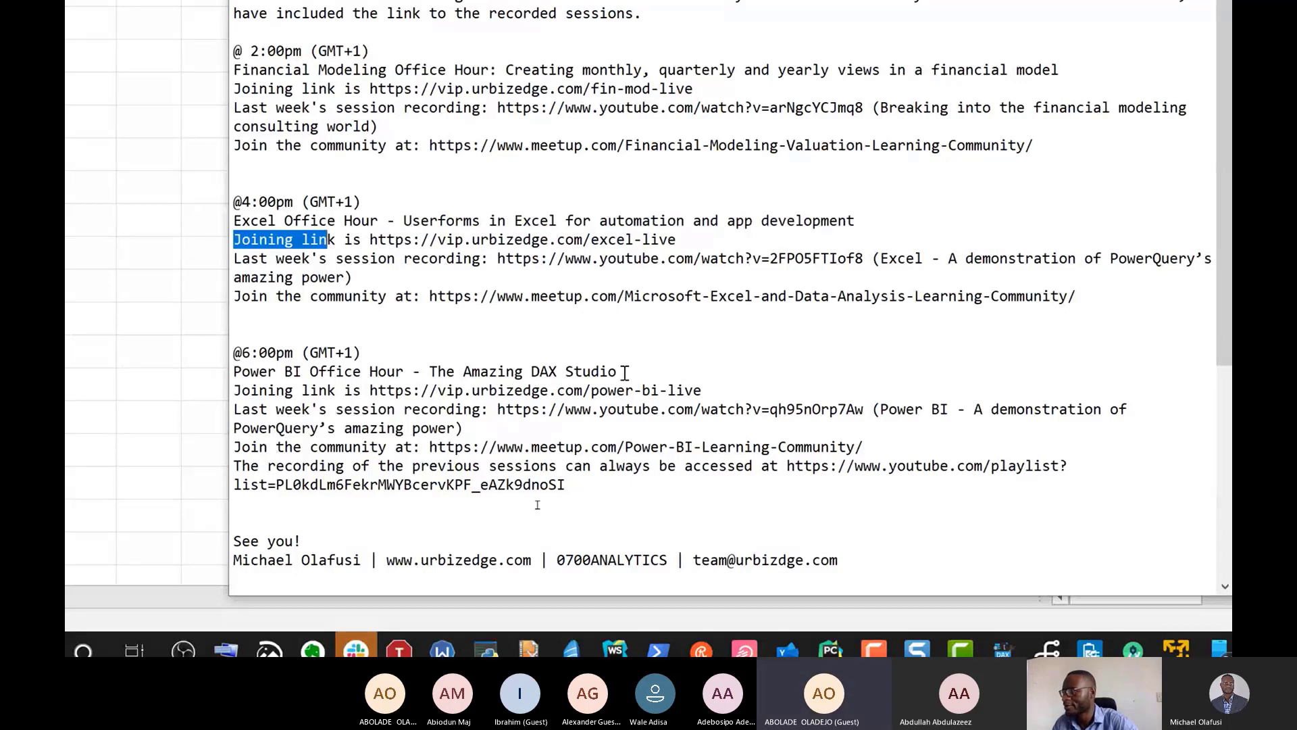
left_click_drag(622, 367, 434, 379)
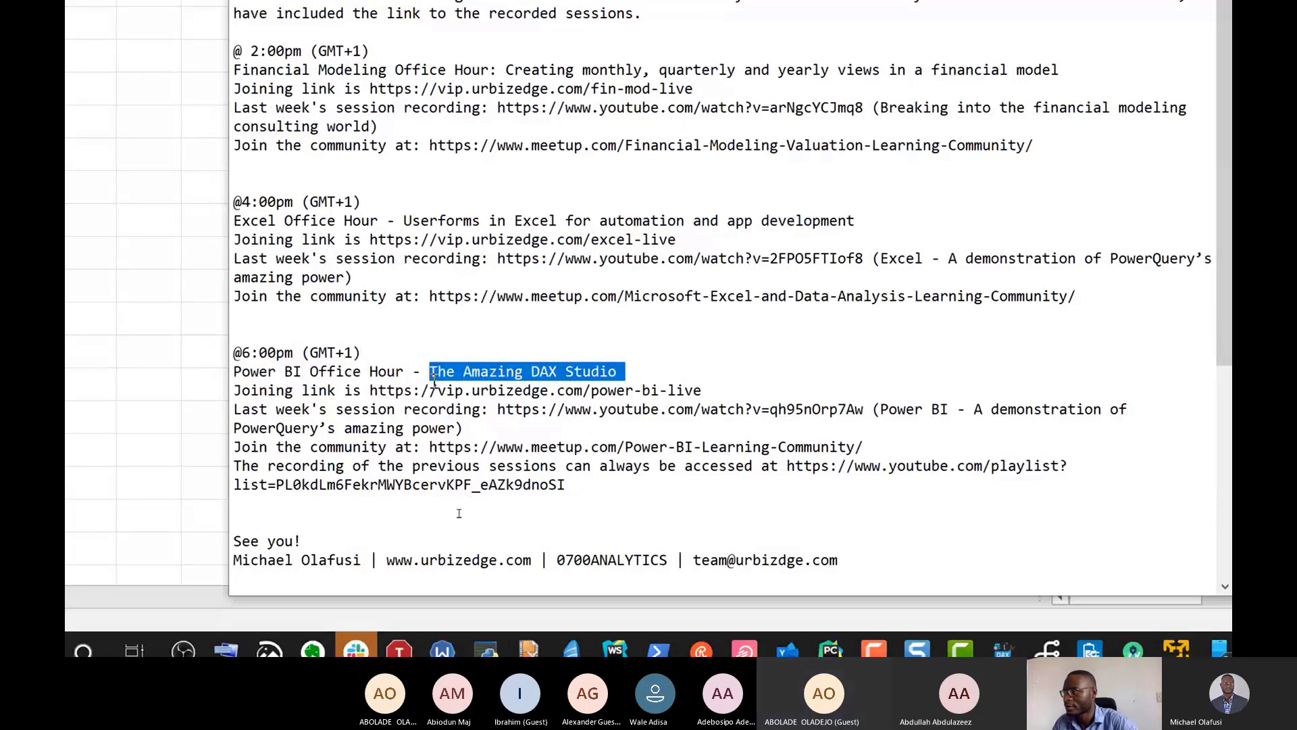